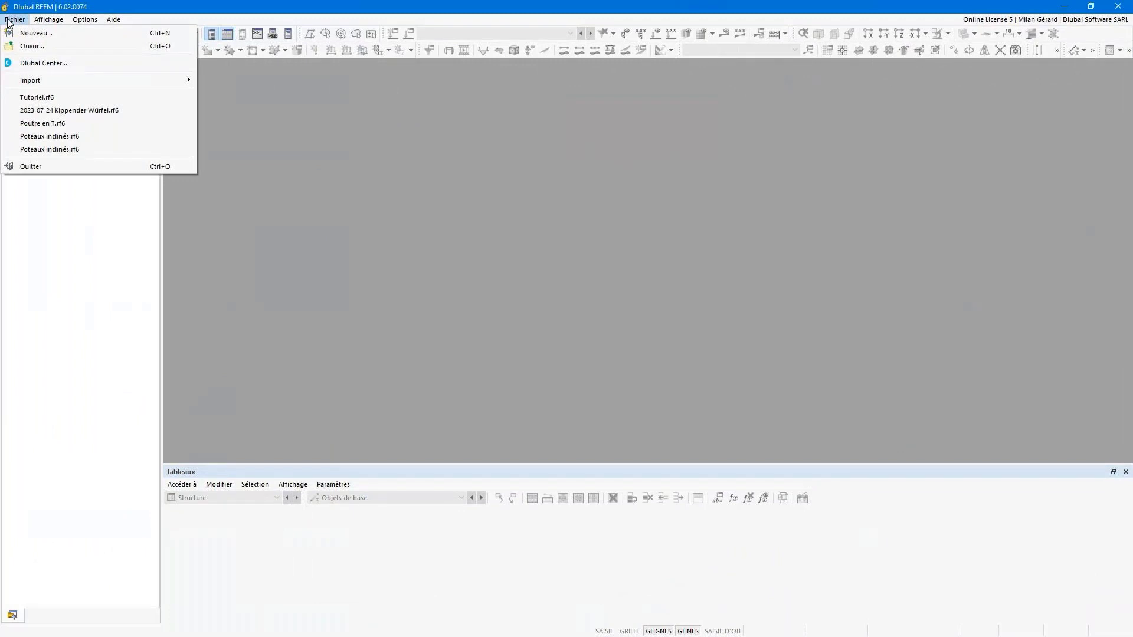
# - Start a new model named "Poteaux inclinés" and leave its project name empty
pyautogui.click(35, 33)
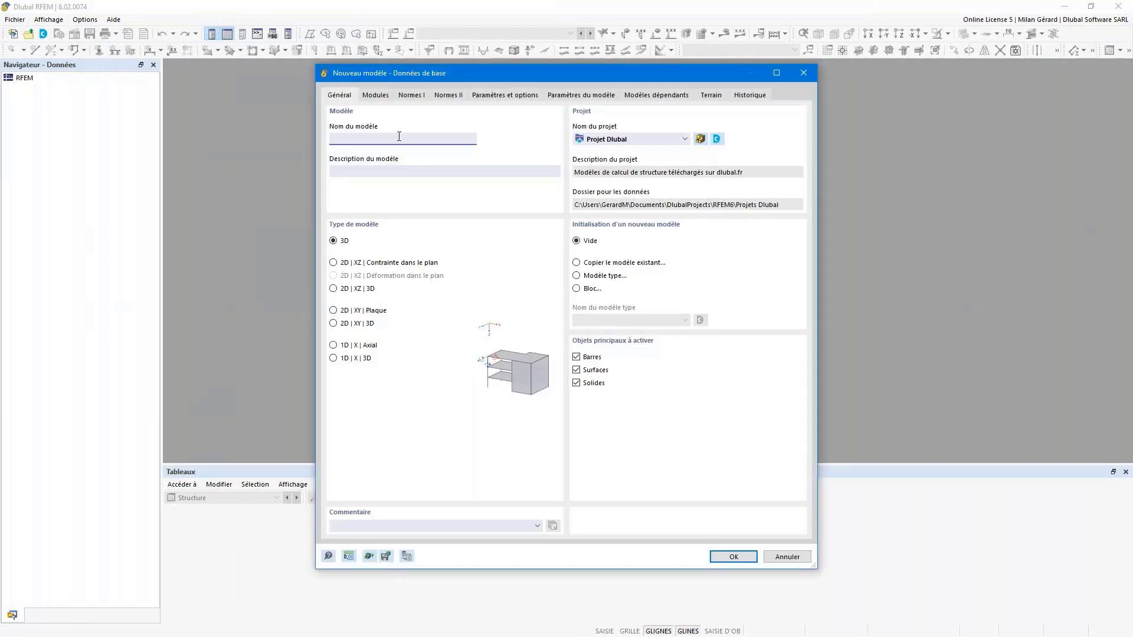
pyautogui.write('oteaux inclinés')
pyautogui.click(596, 139)
pyautogui.click(597, 149)
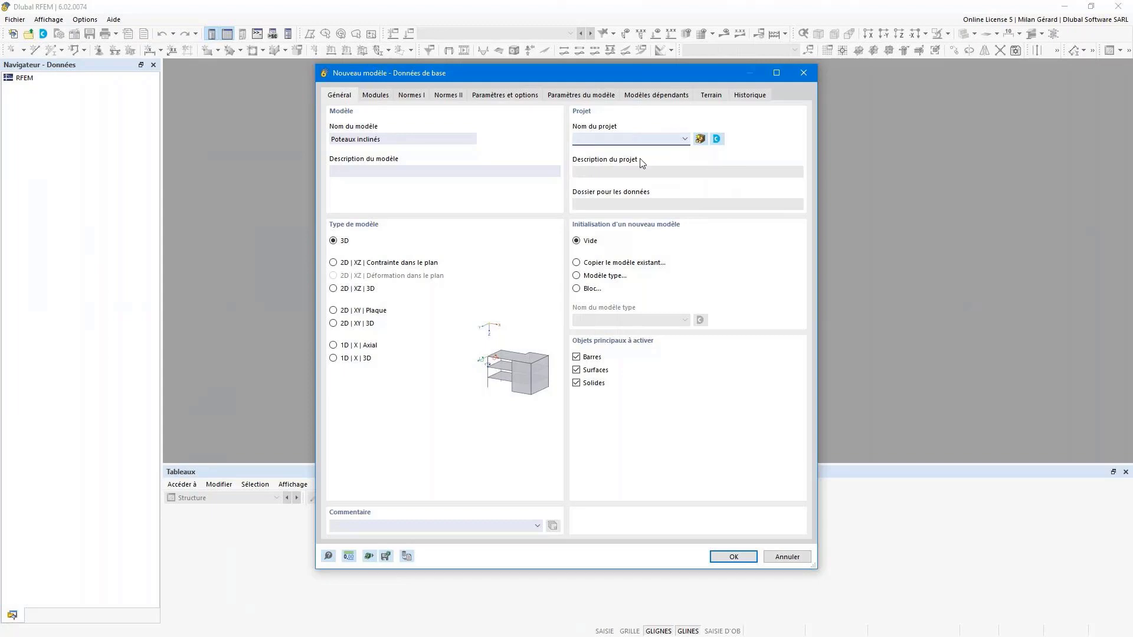
# - Set the new model to initialise from the template "Modèle béton armé"
pyautogui.click(597, 277)
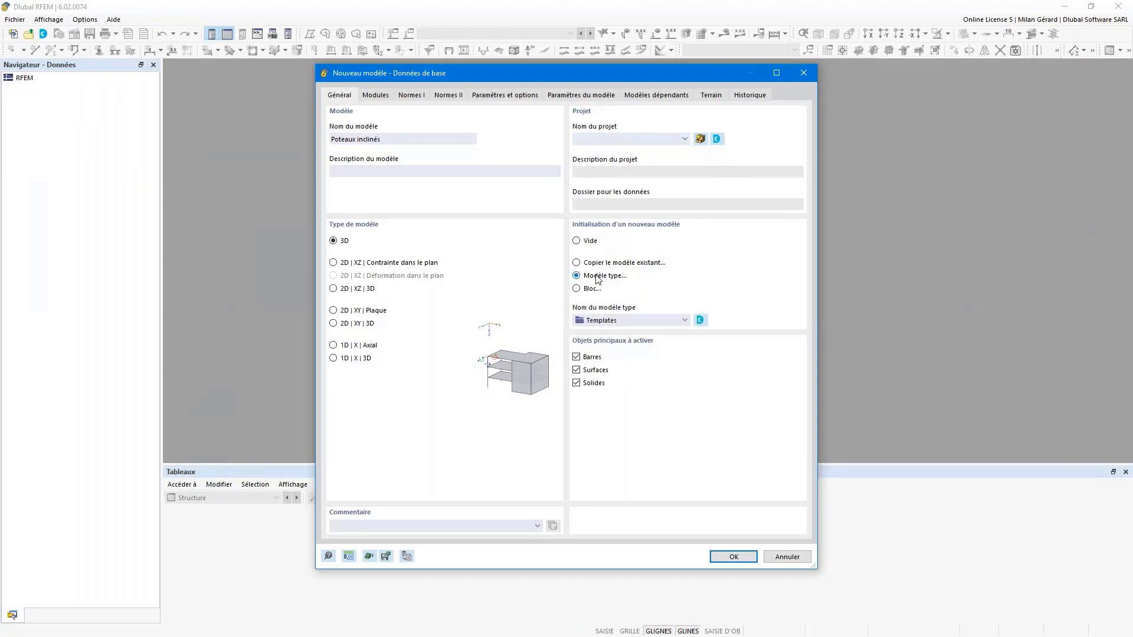
pyautogui.click(629, 323)
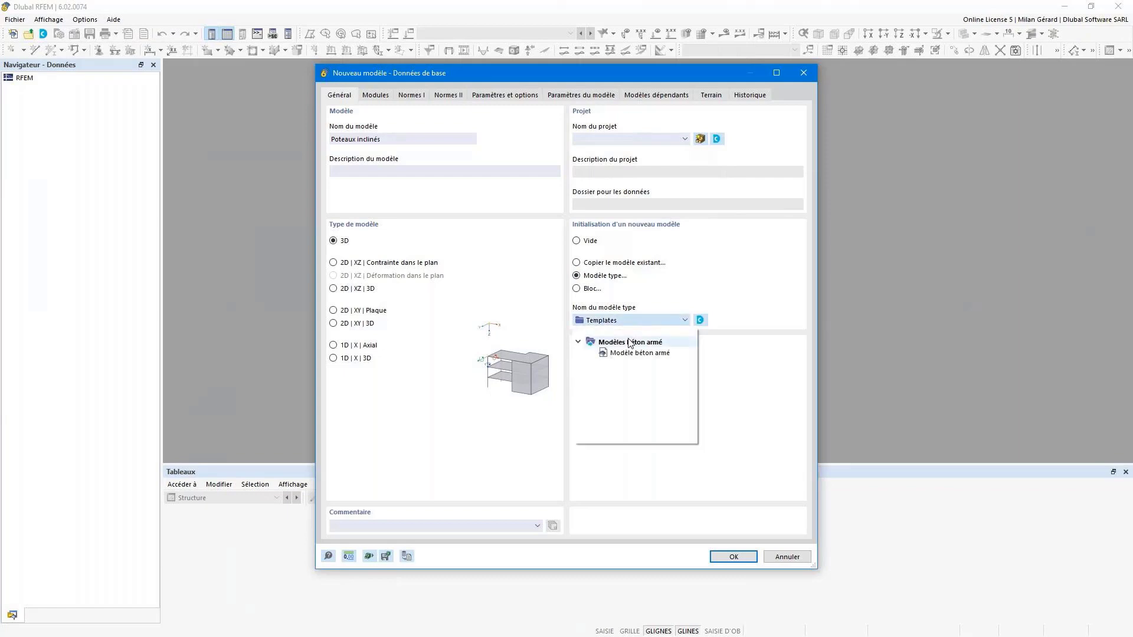
pyautogui.click(633, 357)
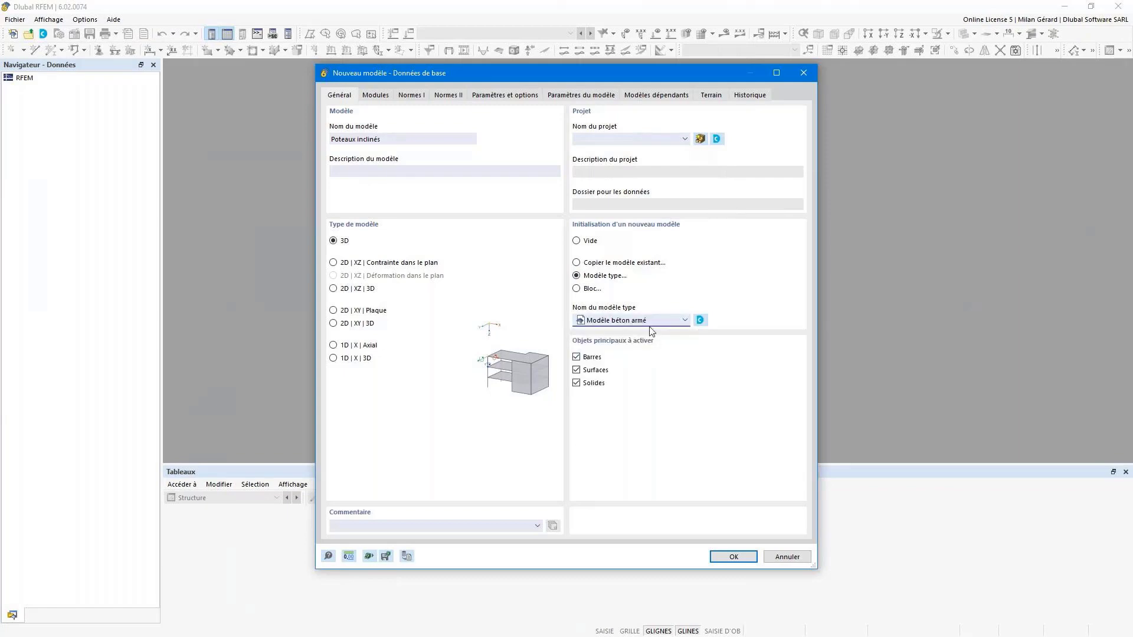
pyautogui.click(651, 321)
# - Review the template's add-on modules and design standards, and create the model
pyautogui.click(386, 94)
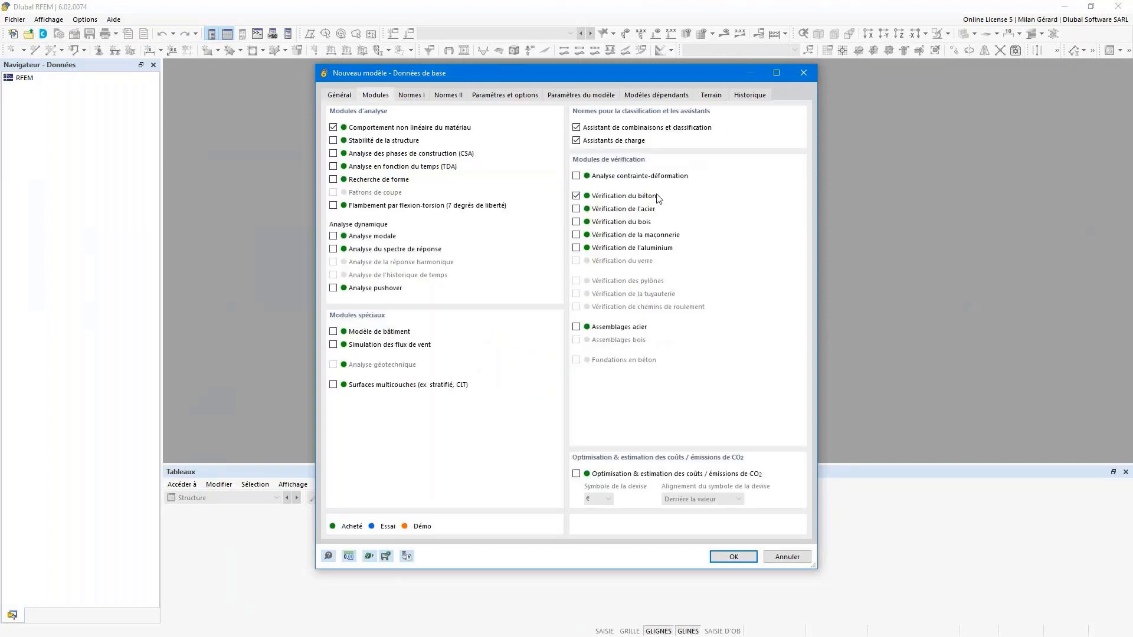
pyautogui.click(426, 97)
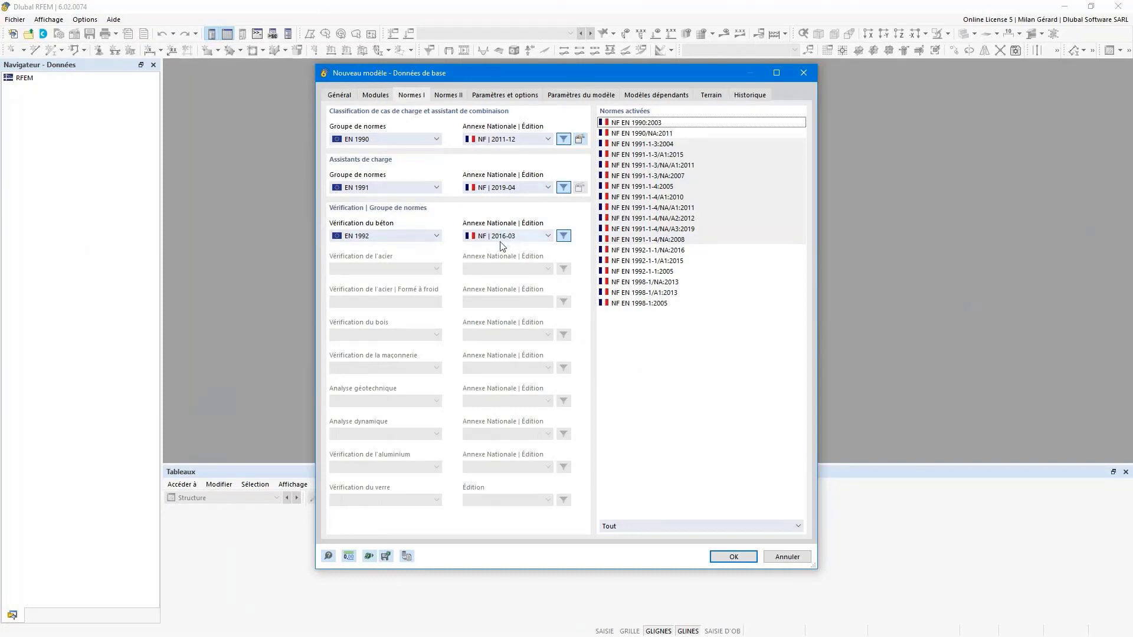
pyautogui.click(718, 556)
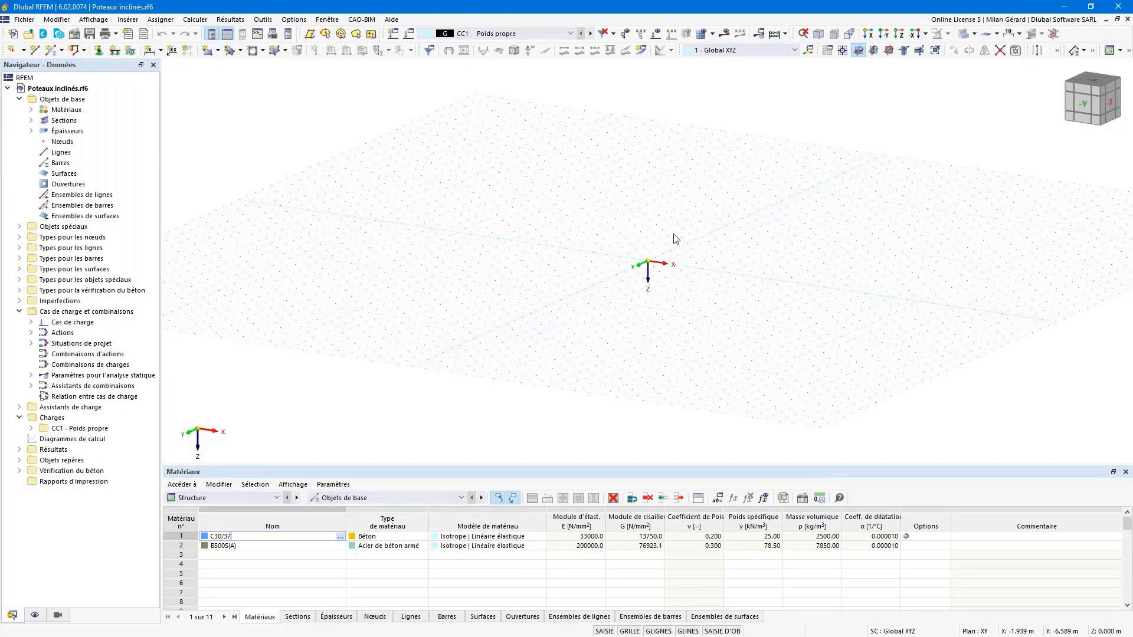
# - Start a new Cartesian line grid and enable its dimensions and label text
pyautogui.click(126, 21)
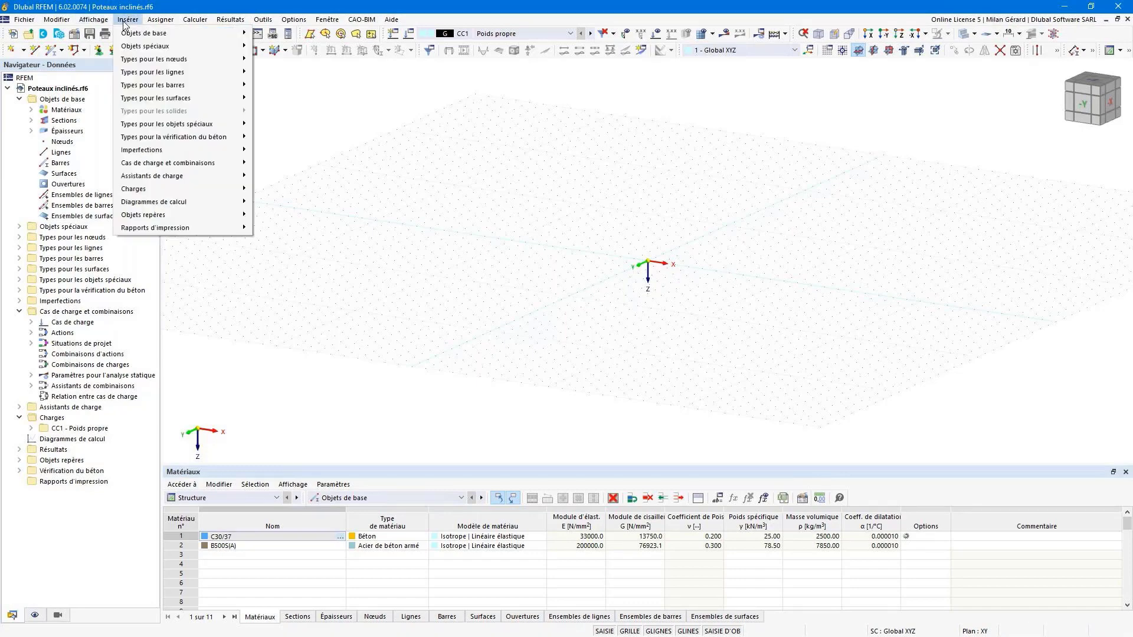
pyautogui.moveTo(163, 216)
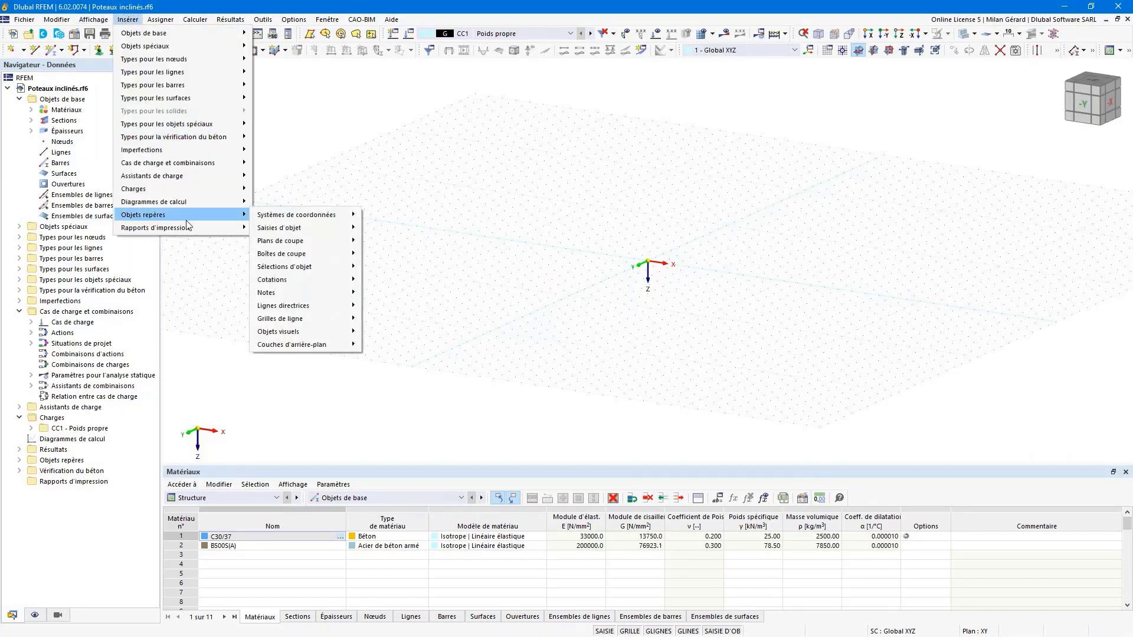
pyautogui.moveTo(318, 324)
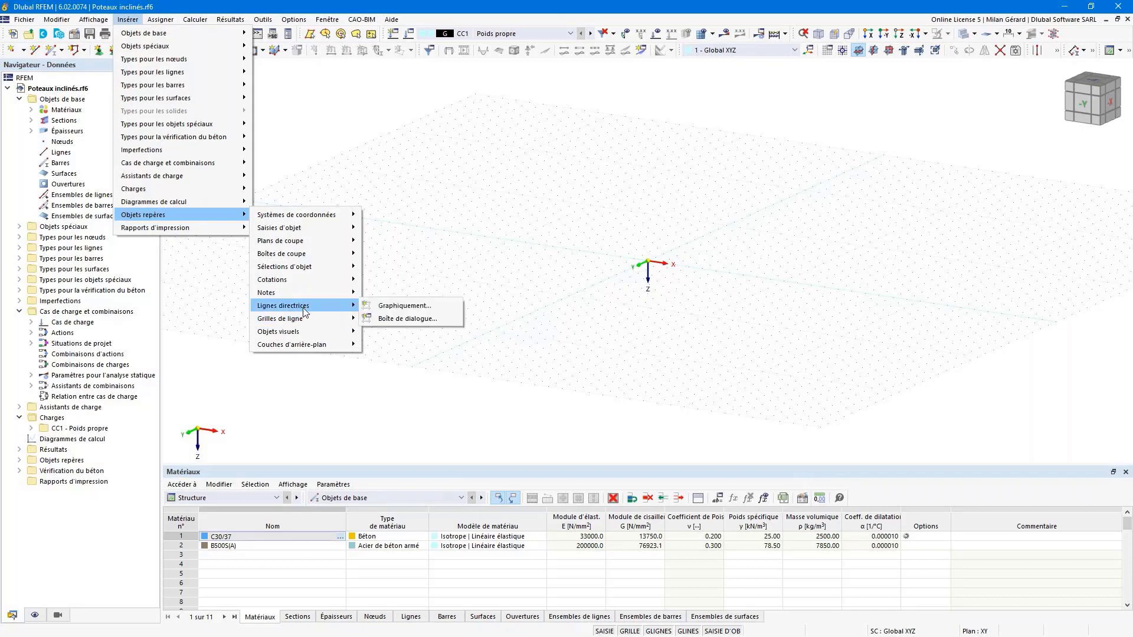
pyautogui.click(429, 321)
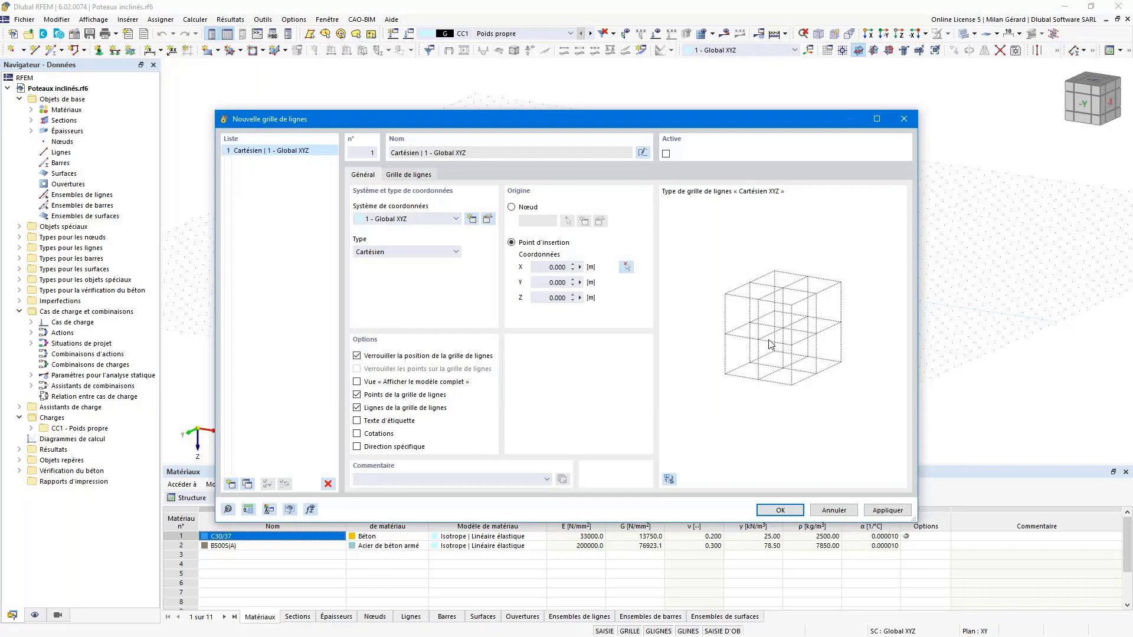
pyautogui.click(357, 434)
pyautogui.click(358, 421)
# - Show the rendered preview of the line grid and add a first bay of 5 m in the X direction
pyautogui.click(408, 174)
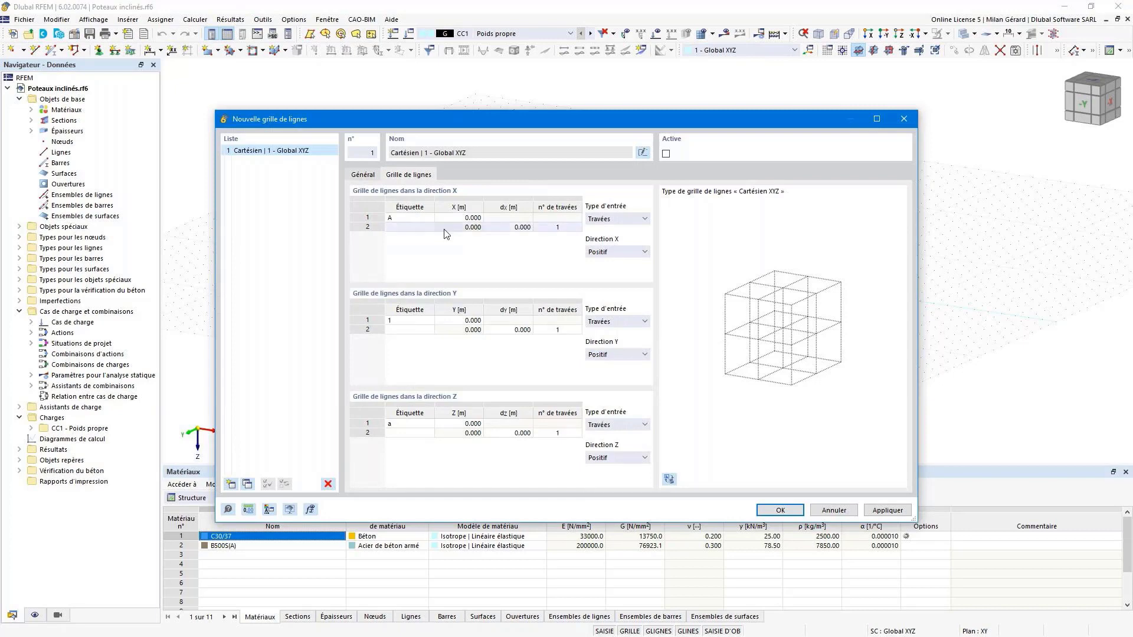
pyautogui.click(675, 480)
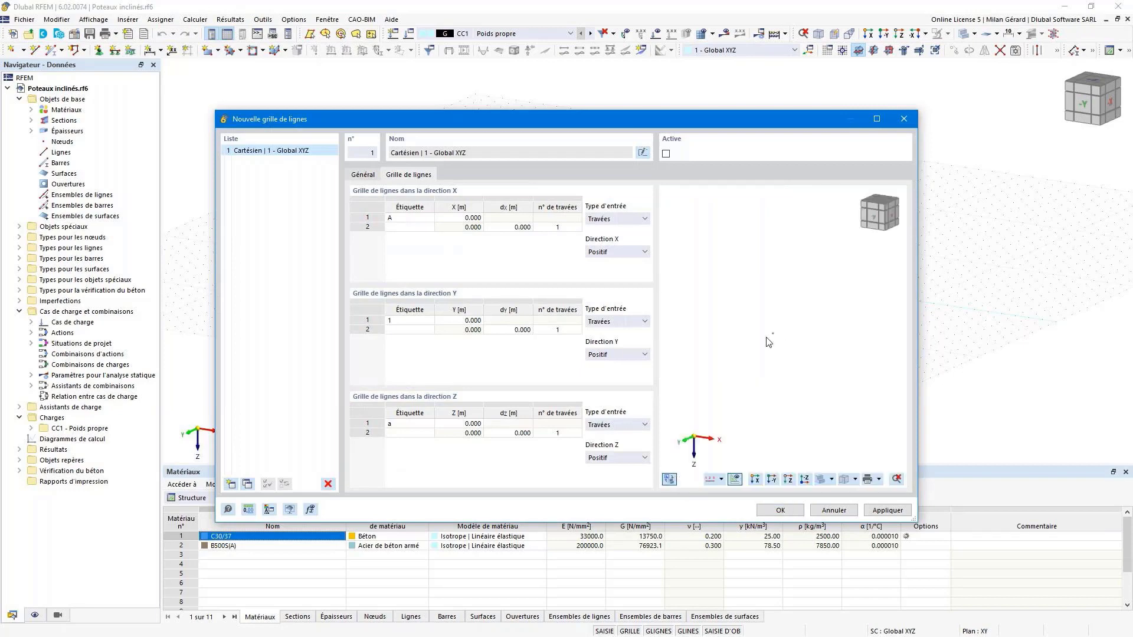
pyautogui.click(516, 230)
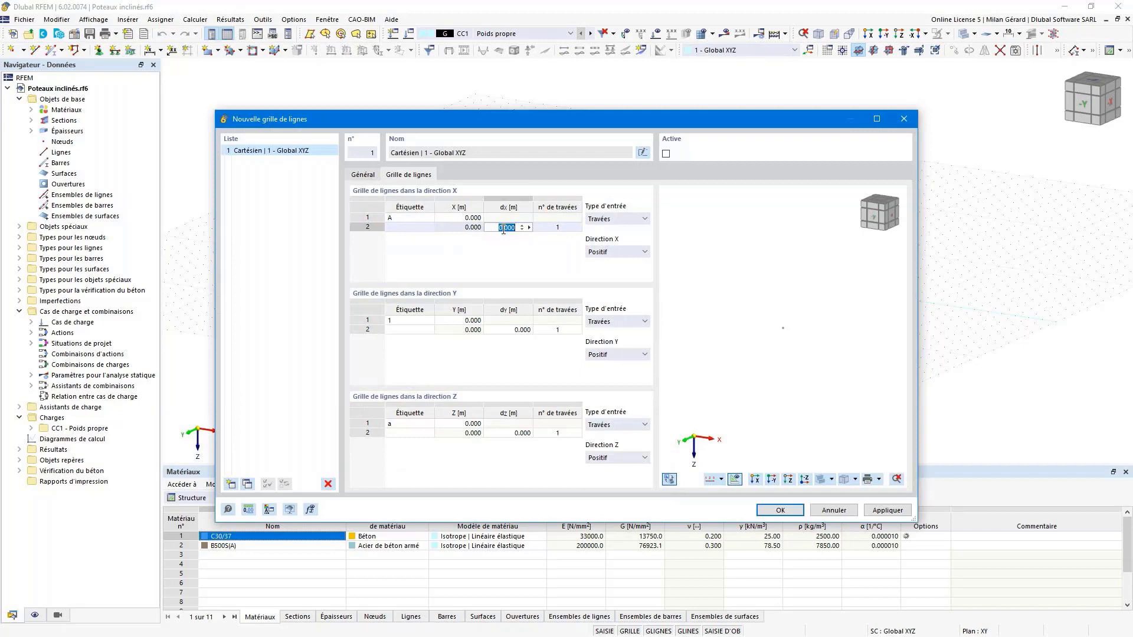
pyautogui.write('5')
pyautogui.press('Return')
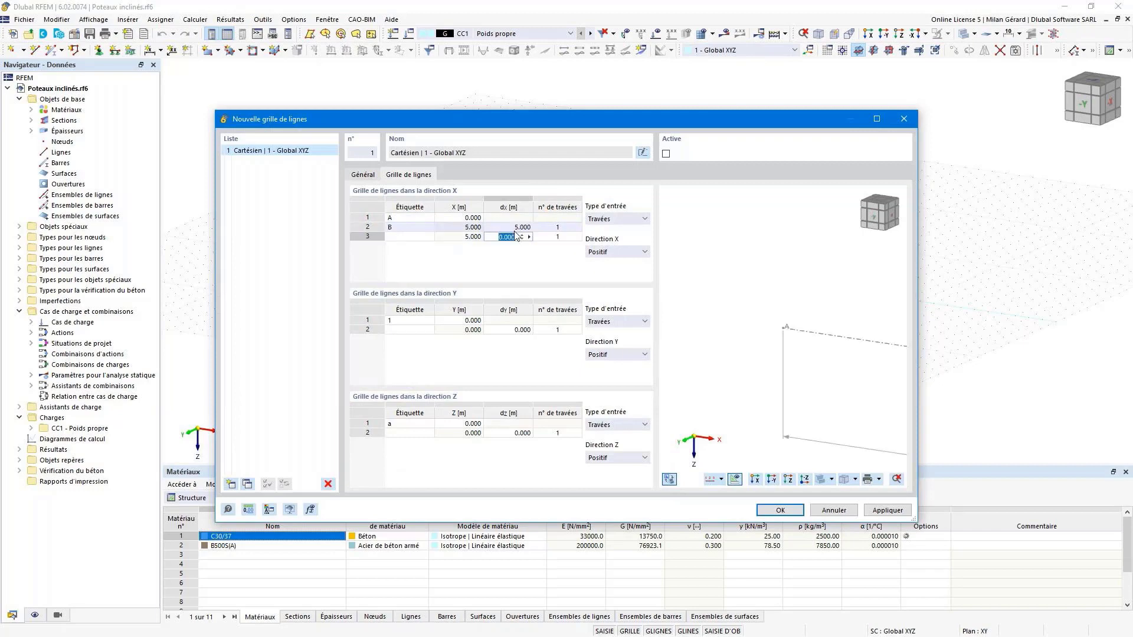
pyautogui.scroll(-5, 730, 334)
pyautogui.scroll(-3, 866, 368)
pyautogui.moveTo(849, 360); pyautogui.dragTo(810, 354, button='middle')
pyautogui.scroll(-3, 811, 354)
pyautogui.scroll(2, 811, 362)
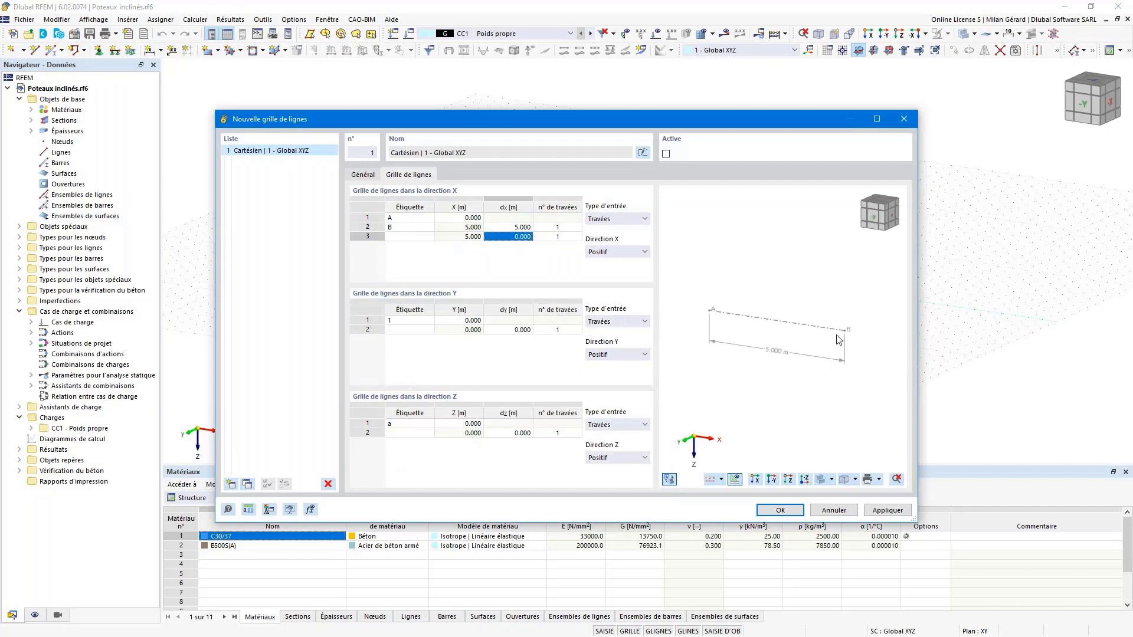
# - Add five bays of 7.2 m each to the grid in the X direction
pyautogui.click(510, 238)
pyautogui.write('2')
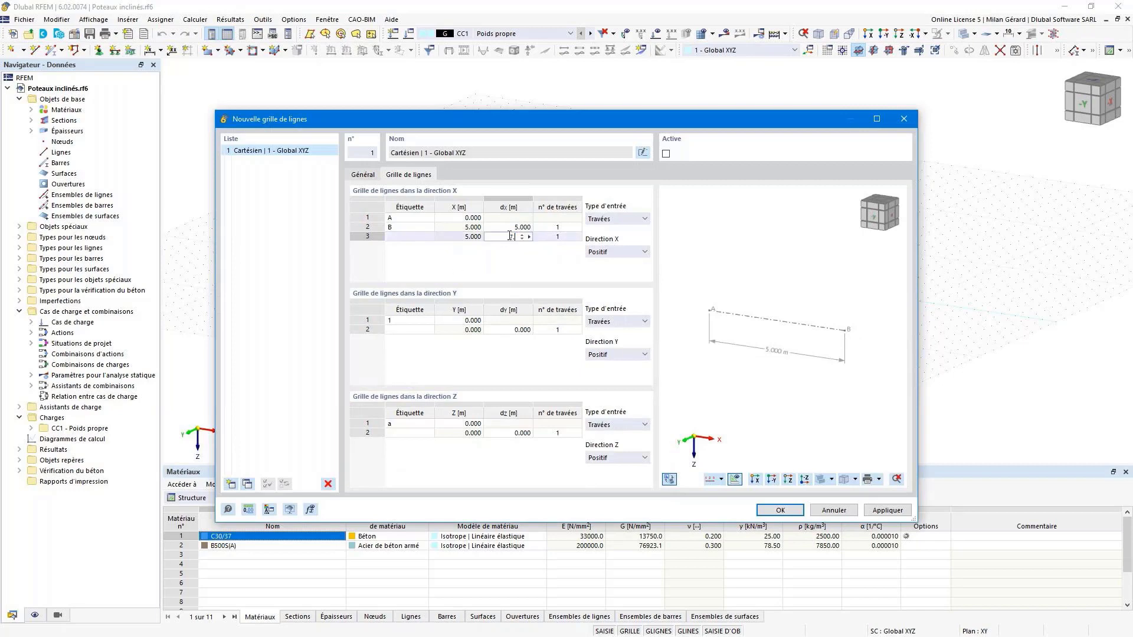
pyautogui.click(553, 236)
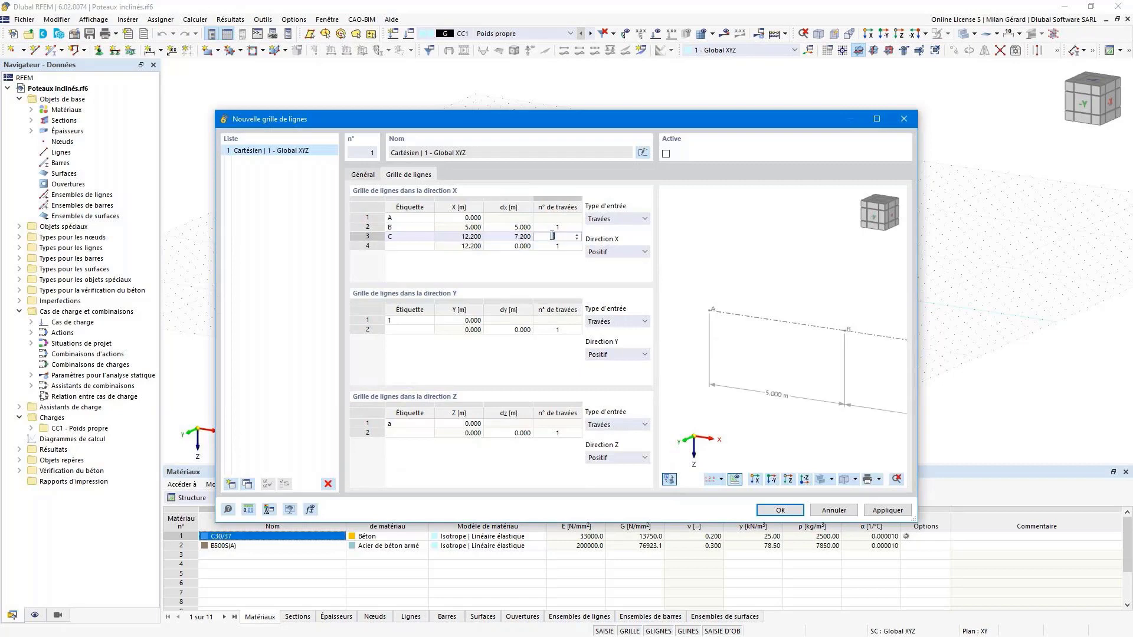
pyautogui.write('5')
pyautogui.press('Return')
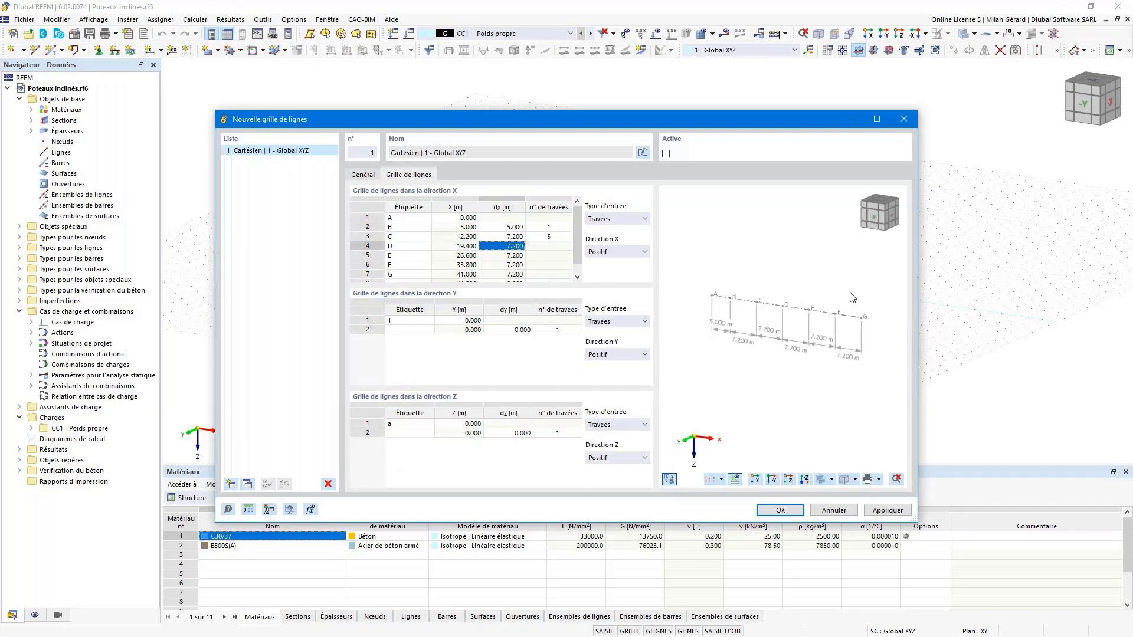
# - Add a closing bay of 5 m at the end of the X-direction grid, after axis G
pyautogui.scroll(-1, 509, 263)
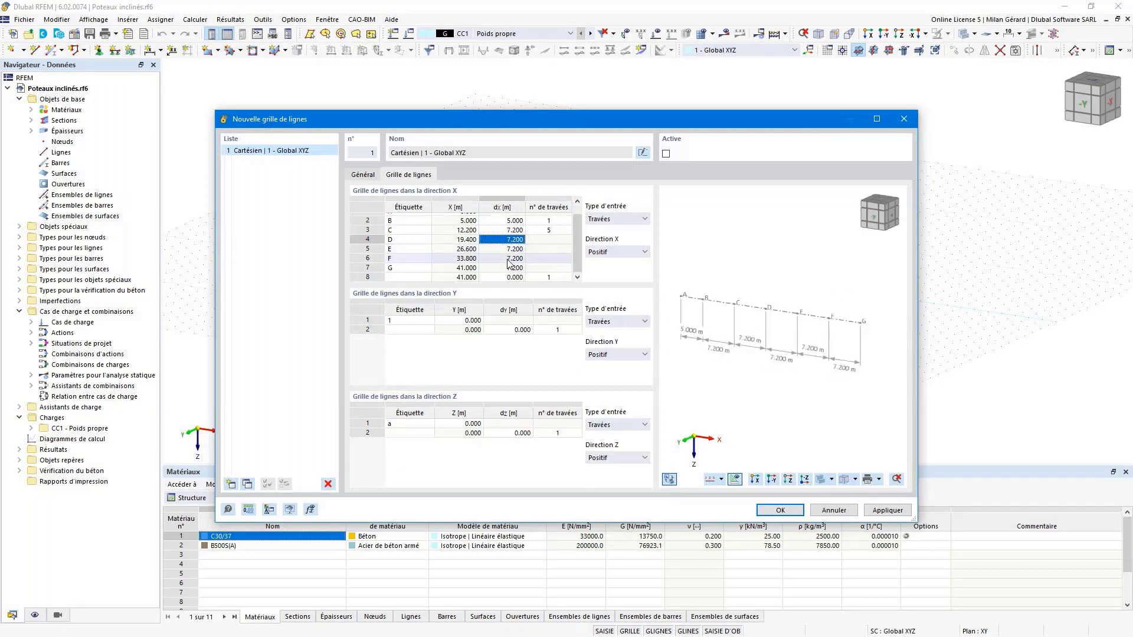
pyautogui.press('Down')
pyautogui.press('Down')
pyautogui.press('Down')
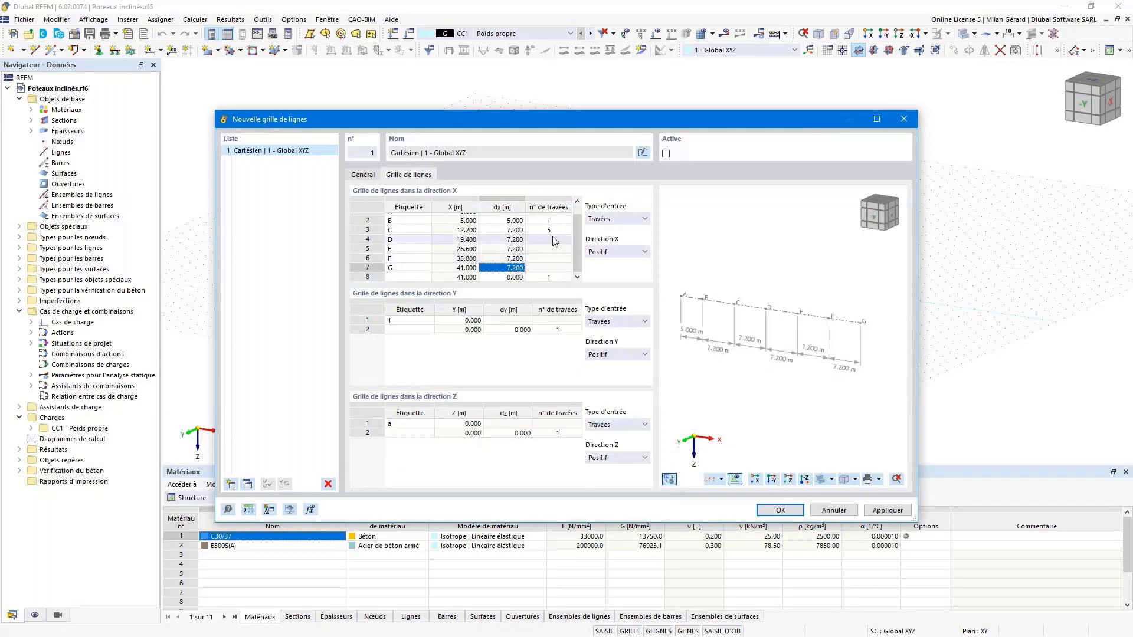
pyautogui.click(513, 277)
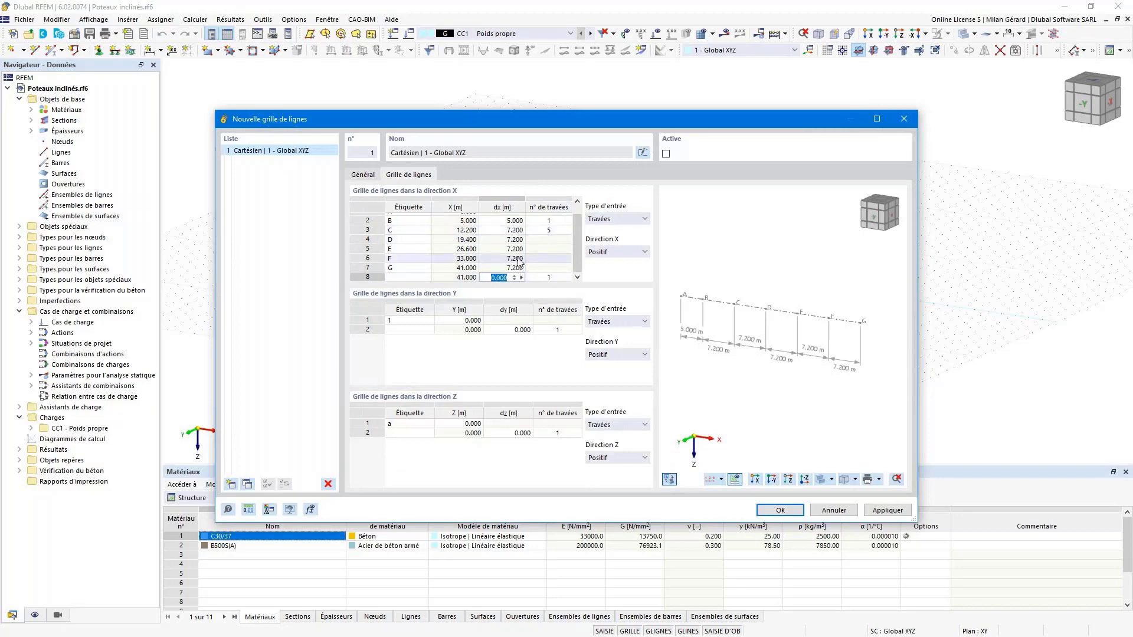
pyautogui.write('5')
pyautogui.click(546, 259)
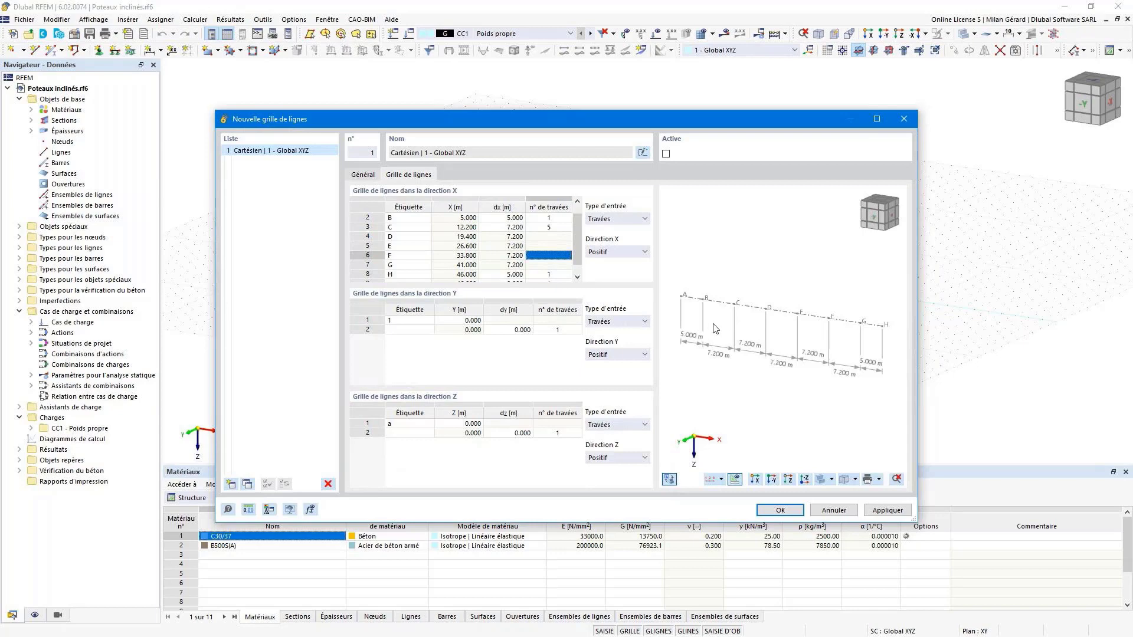
# - Add three bays of 7.1 m, 6.1 m and 7.1 m to the grid in the Y direction
pyautogui.doubleClick(515, 330)
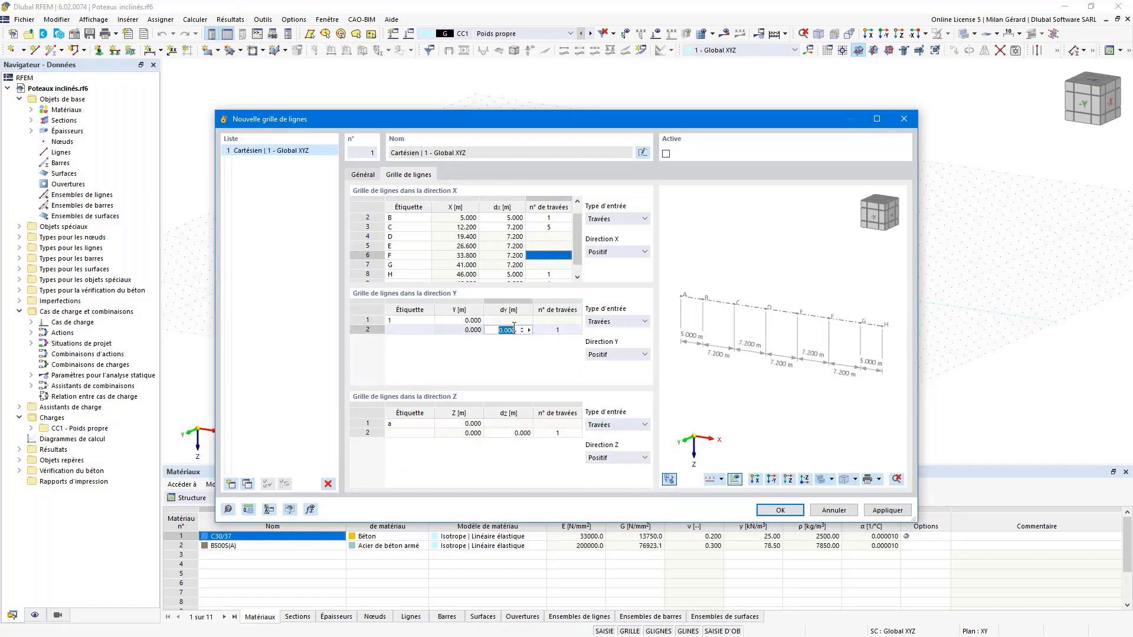
pyautogui.write('7.1')
pyautogui.press('Return')
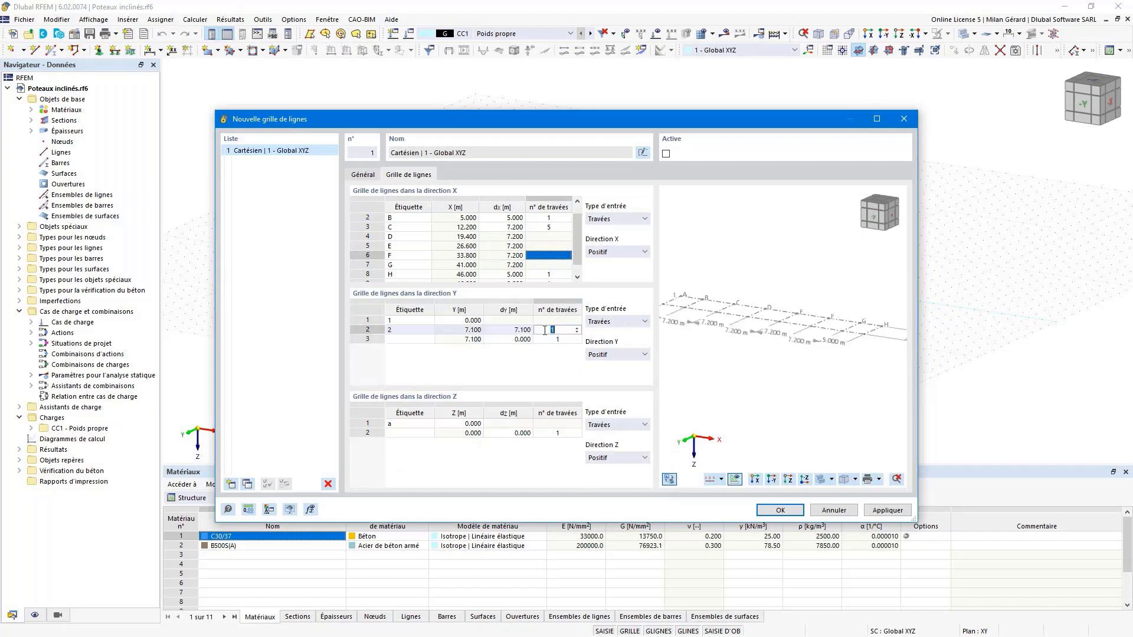
pyautogui.doubleClick(518, 340)
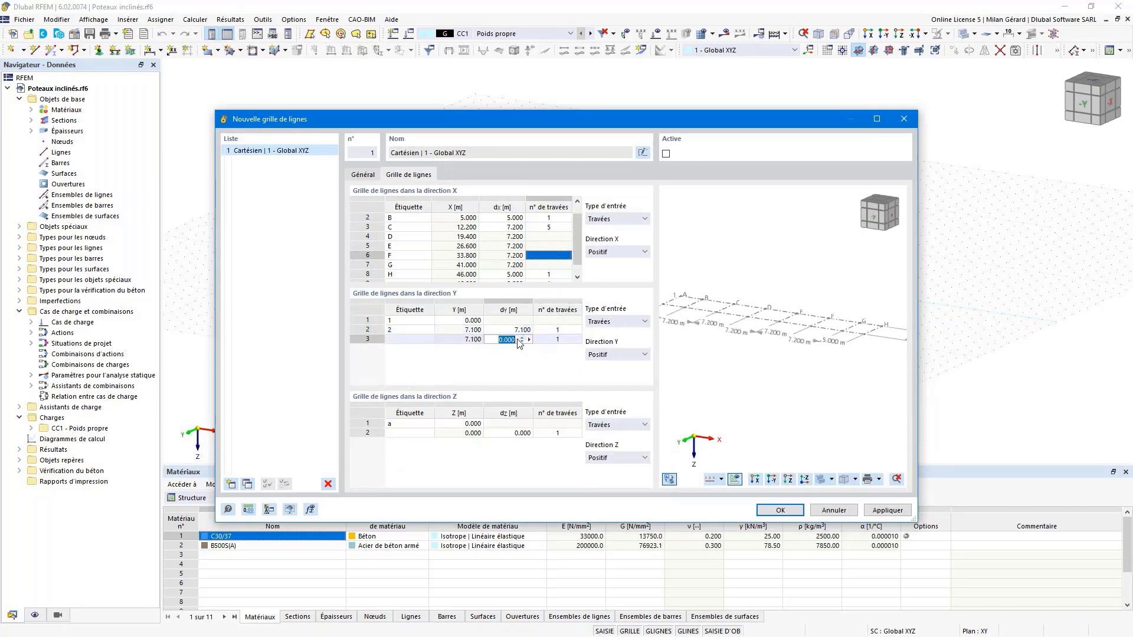
pyautogui.write('6.1')
pyautogui.press('Return')
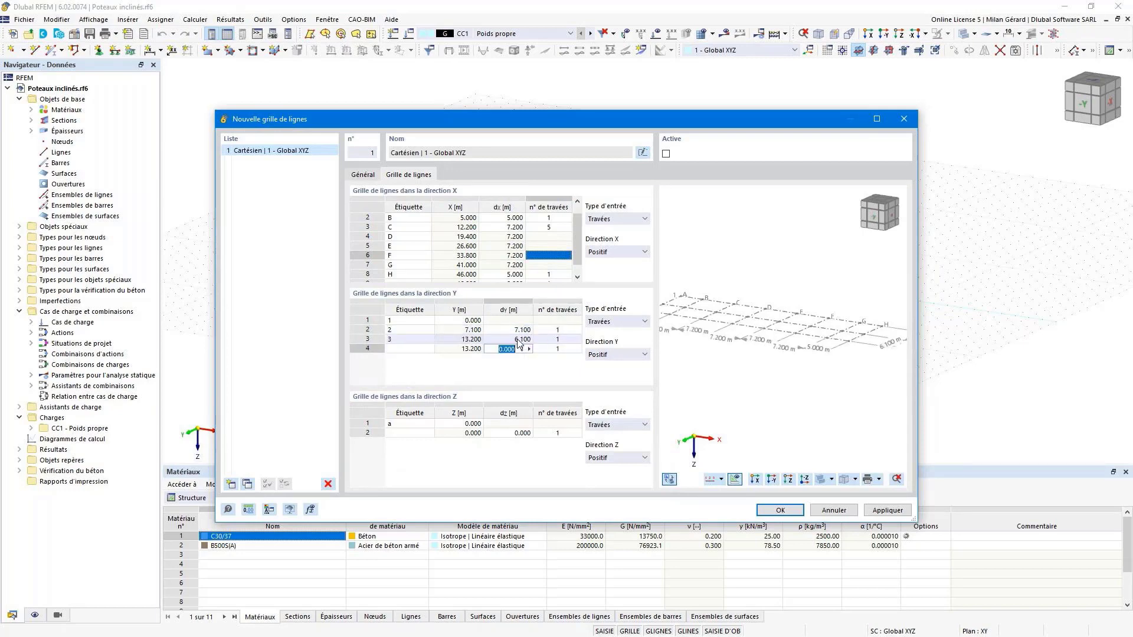
pyautogui.write('7.1')
pyautogui.press('Return')
pyautogui.doubleClick(518, 340)
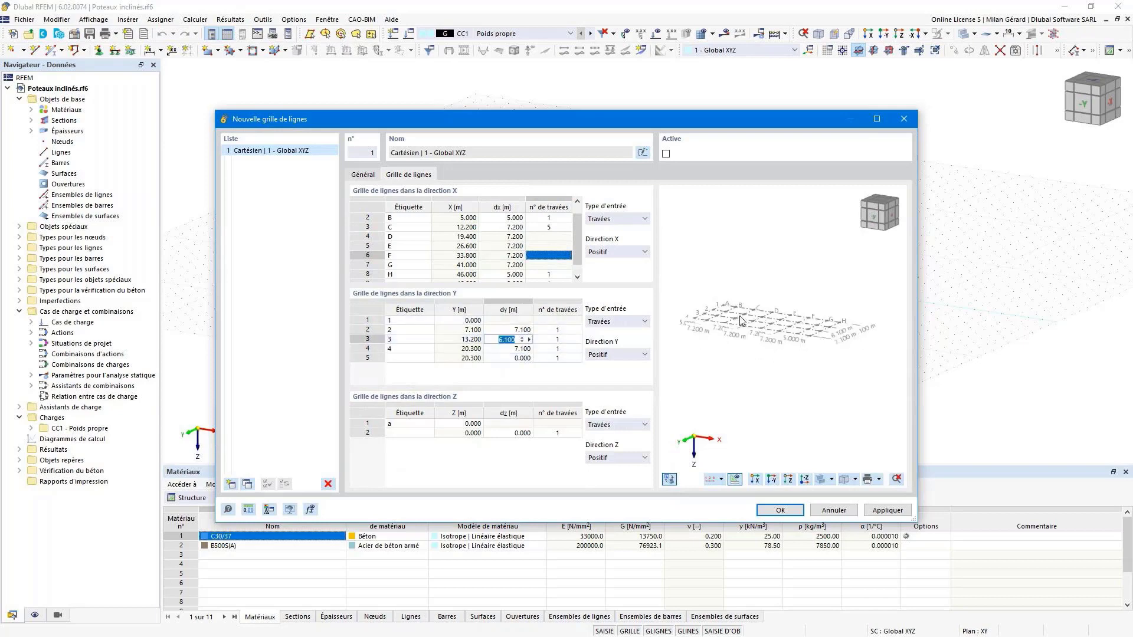
# - Set the grid's Z direction to negative (Négatif)
pyautogui.scroll(2, 742, 319)
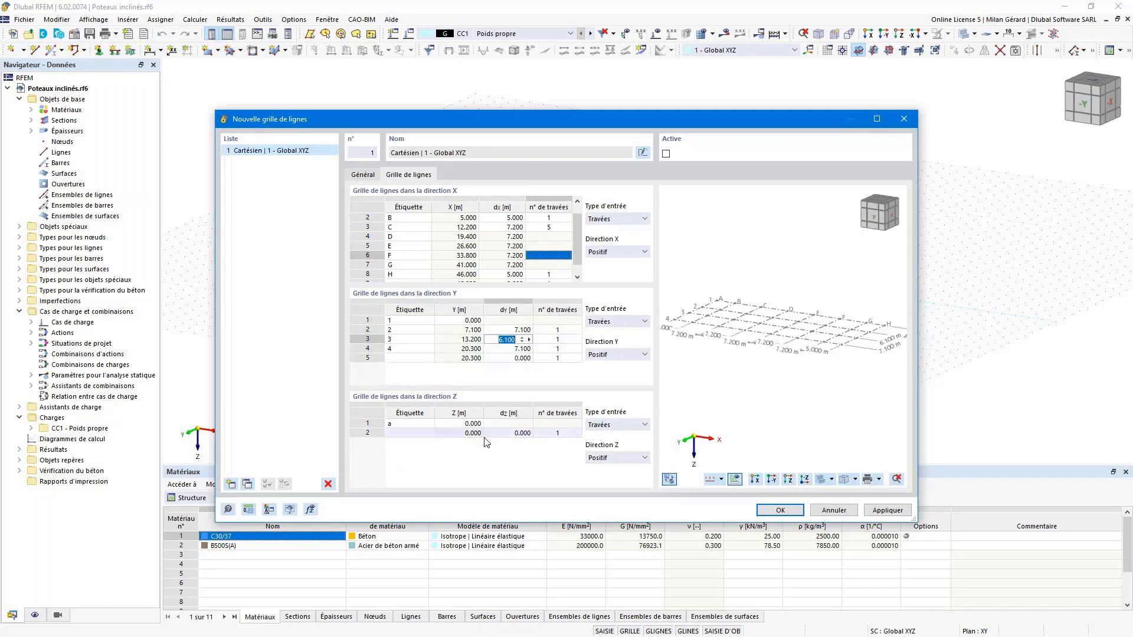
pyautogui.scroll(-1, 728, 362)
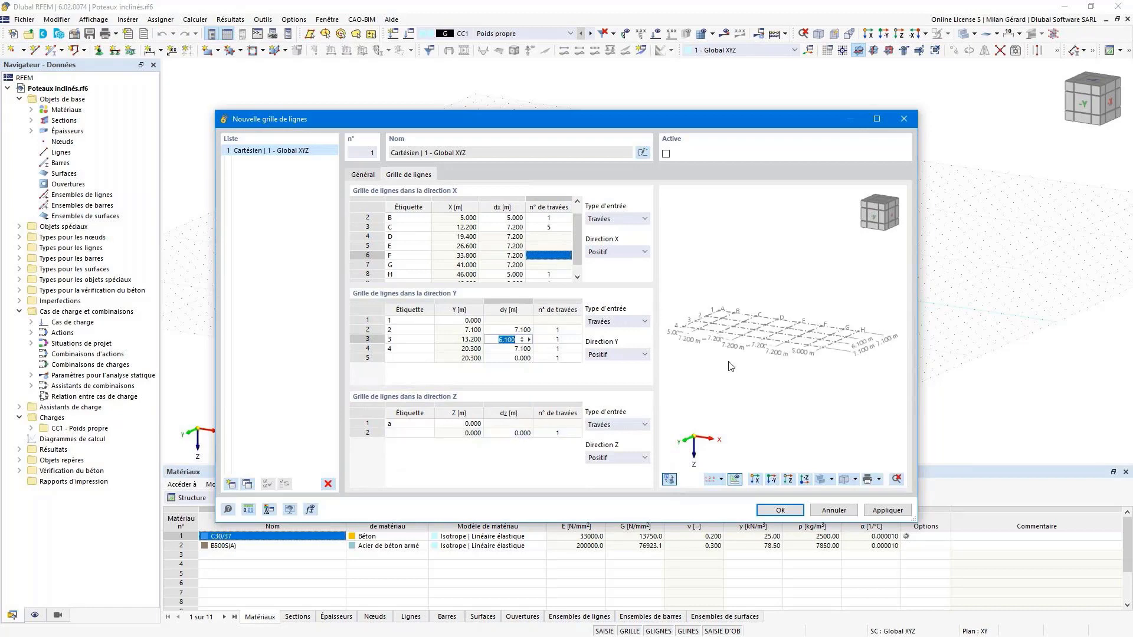
pyautogui.moveTo(728, 361); pyautogui.dragTo(726, 375, button='middle')
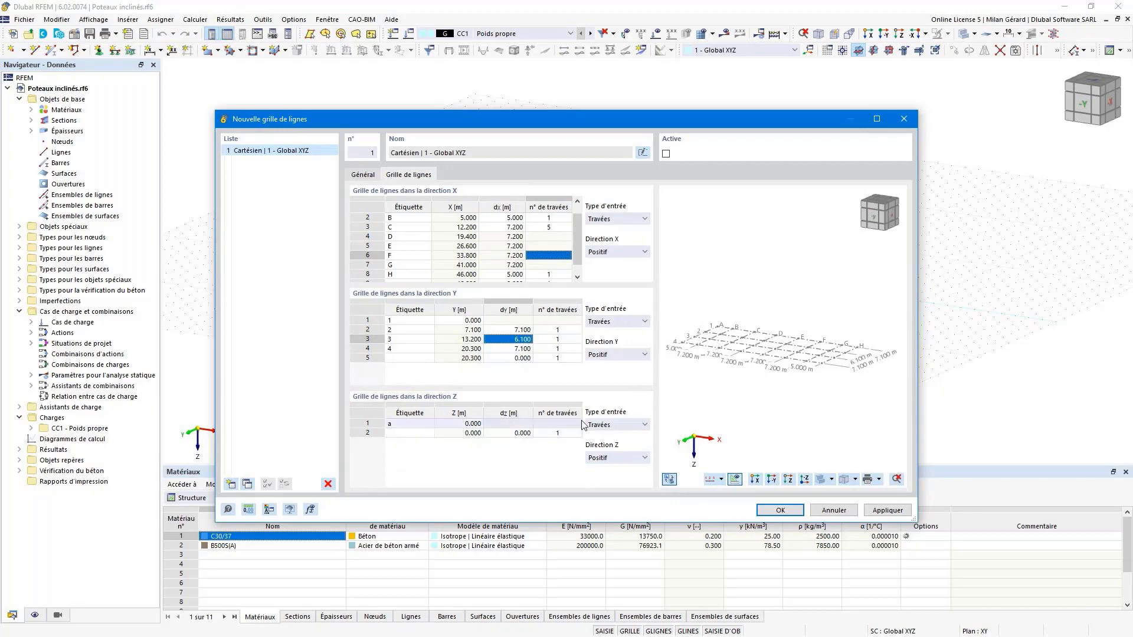
pyautogui.click(611, 461)
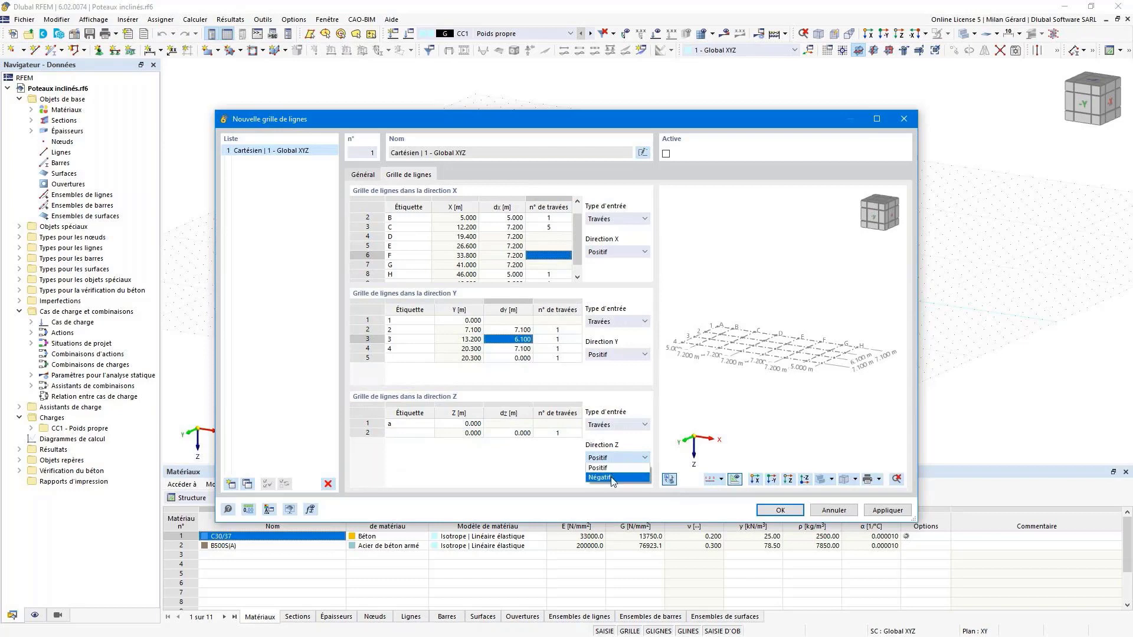
pyautogui.click(611, 478)
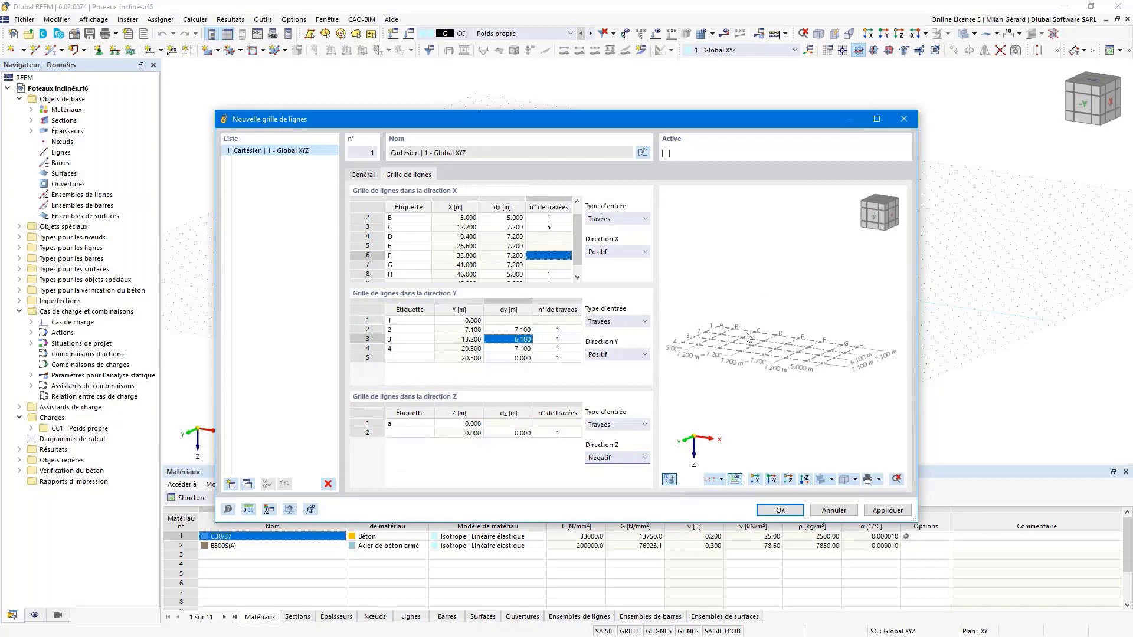
pyautogui.scroll(-2, 747, 337)
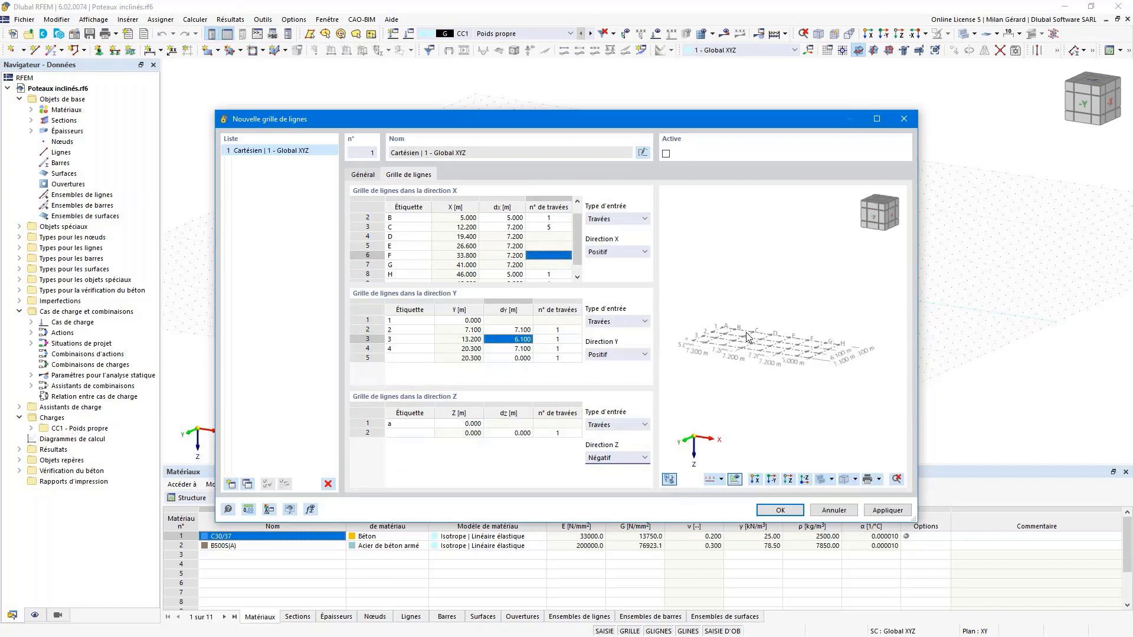
# - Add one bay of 5.6 m and two bays of 4 m in the grid's Z direction, and create the line grid
pyautogui.scroll(1, 717, 342)
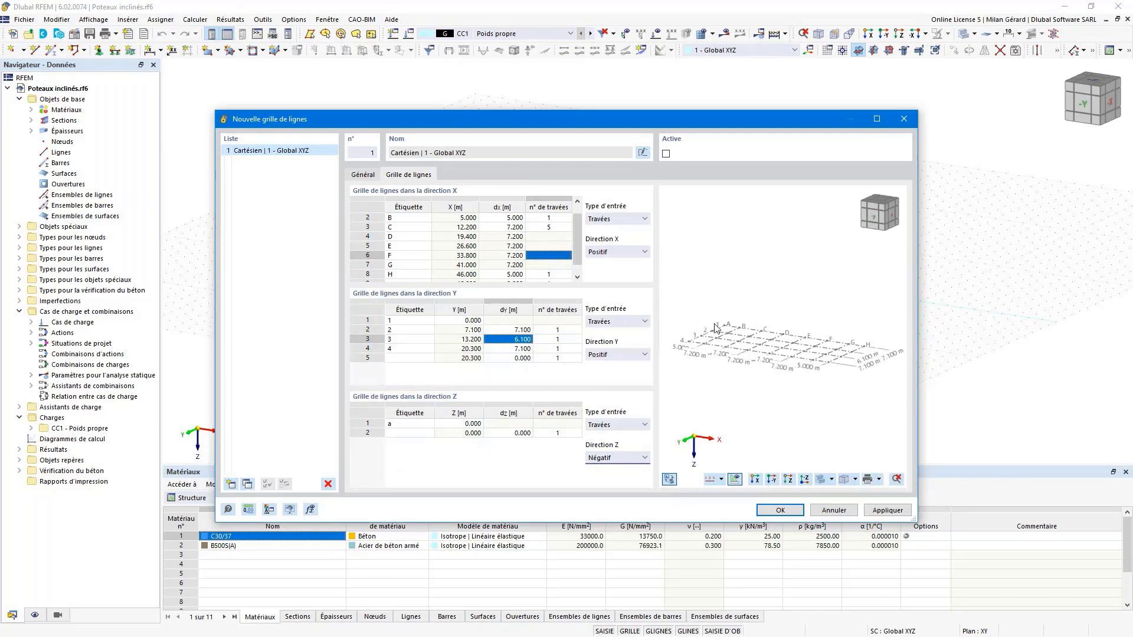
pyautogui.doubleClick(512, 435)
pyautogui.write('5.6')
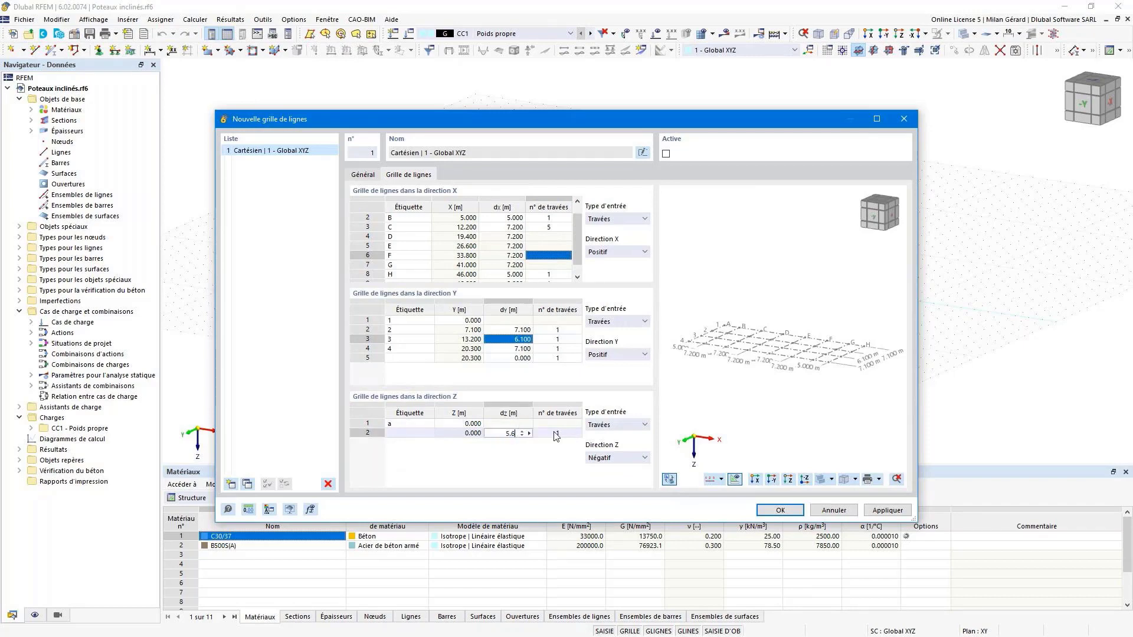
pyautogui.press('Return')
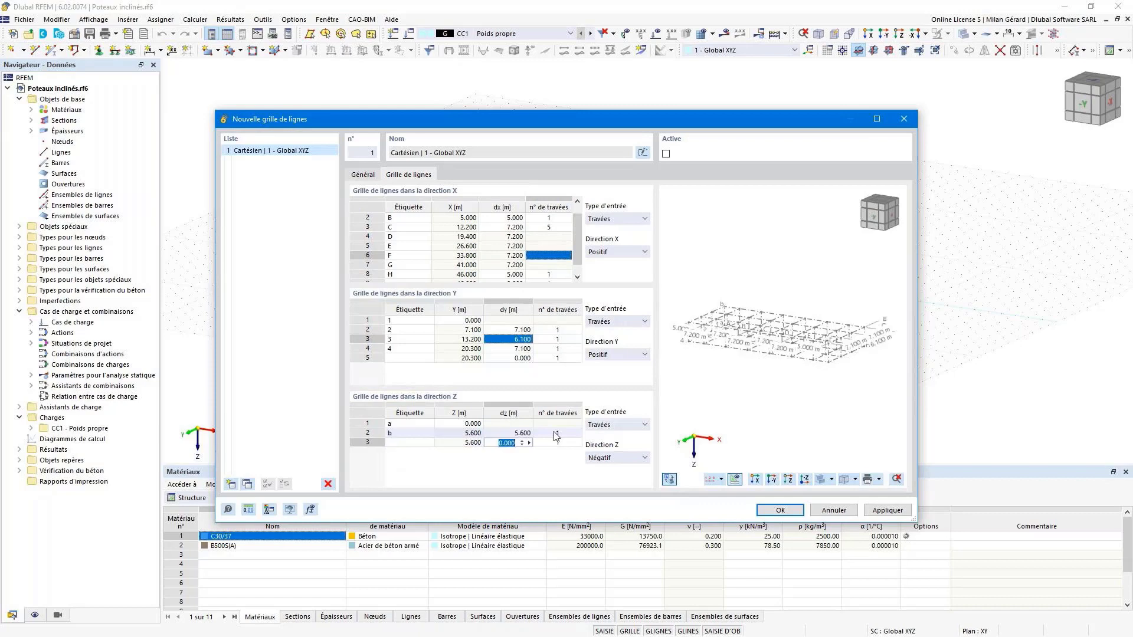
pyautogui.write('4')
pyautogui.press('Tab')
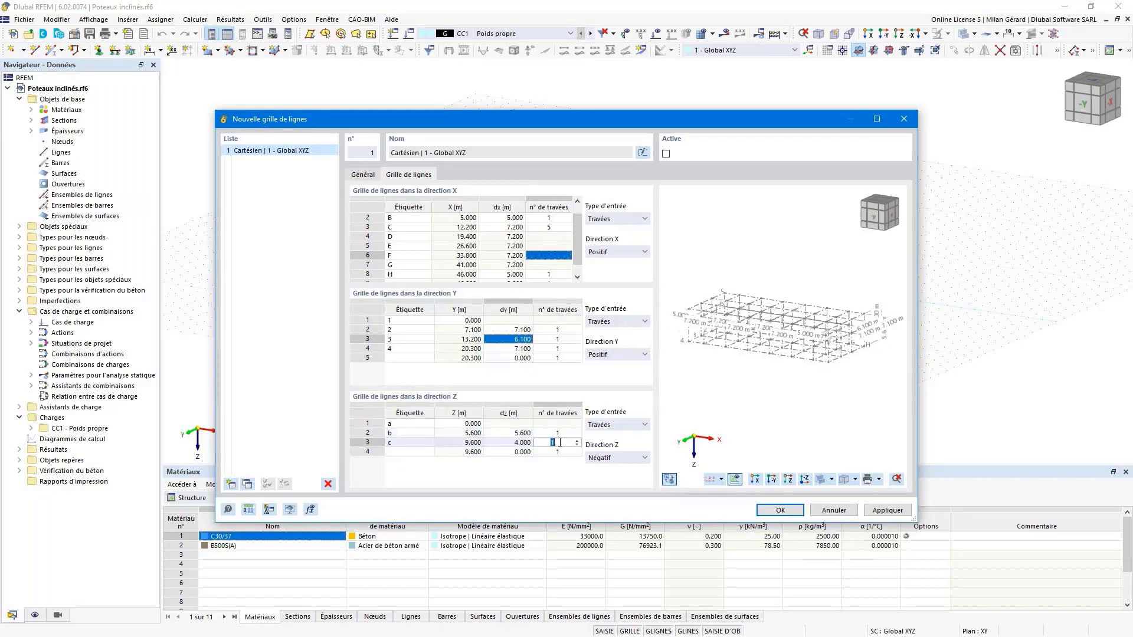
pyautogui.write('2')
pyautogui.press('Return')
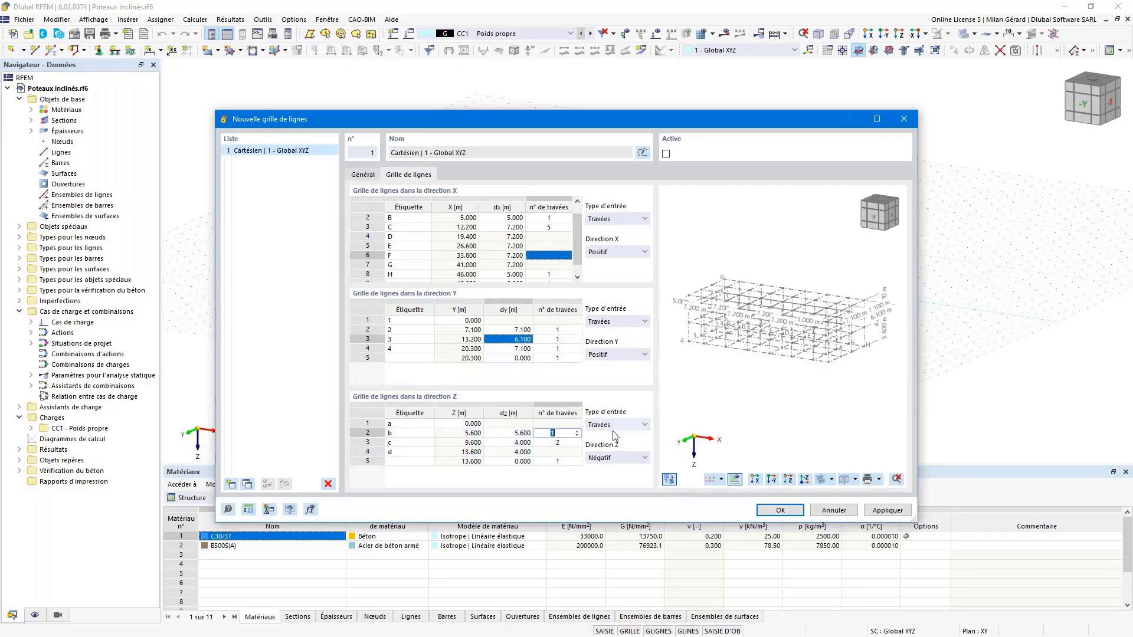
pyautogui.keyDown('ctrl'); pyautogui.moveTo(839, 323); pyautogui.dragTo(839, 336, button='middle'); pyautogui.keyUp('ctrl')
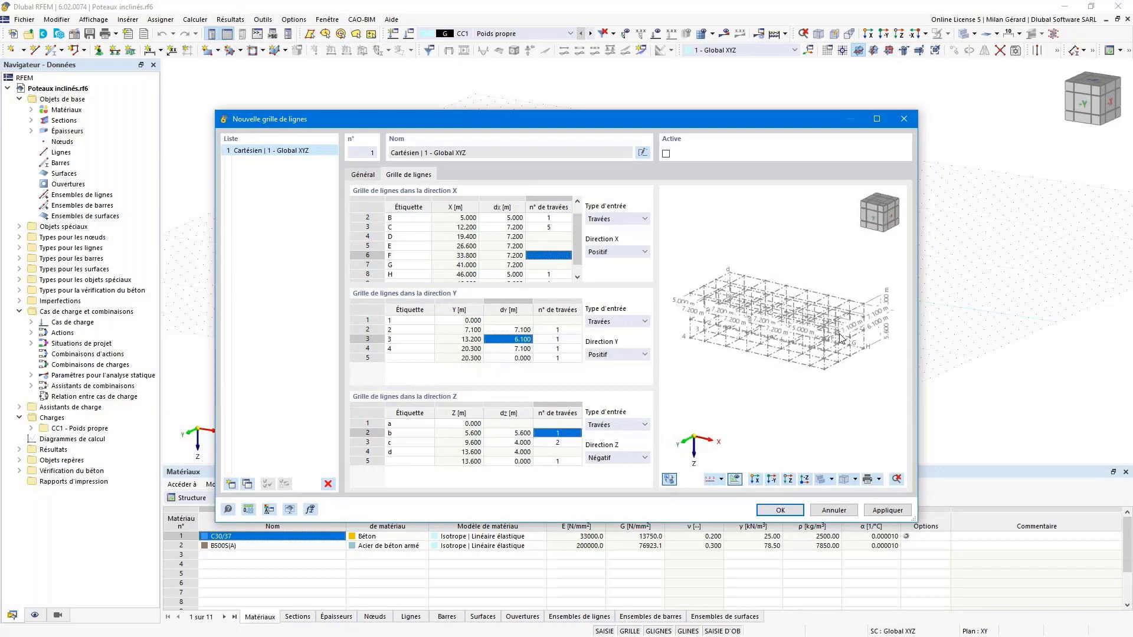
pyautogui.click(781, 510)
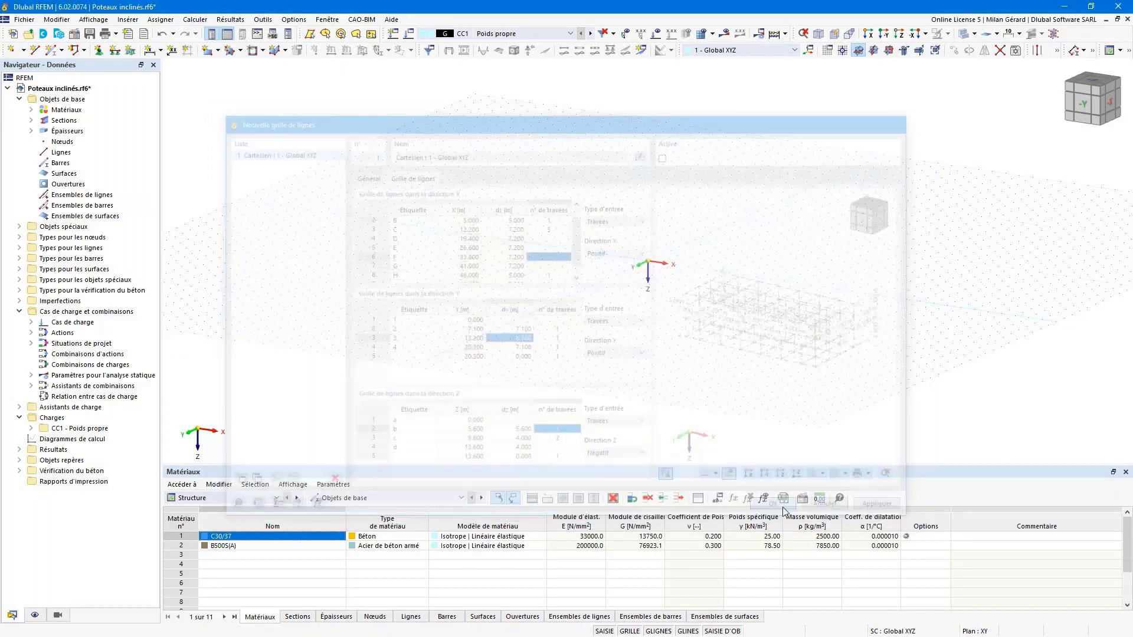
# - Examine the line grid in the model from the front and from several angled views
pyautogui.scroll(-2, 501, 240)
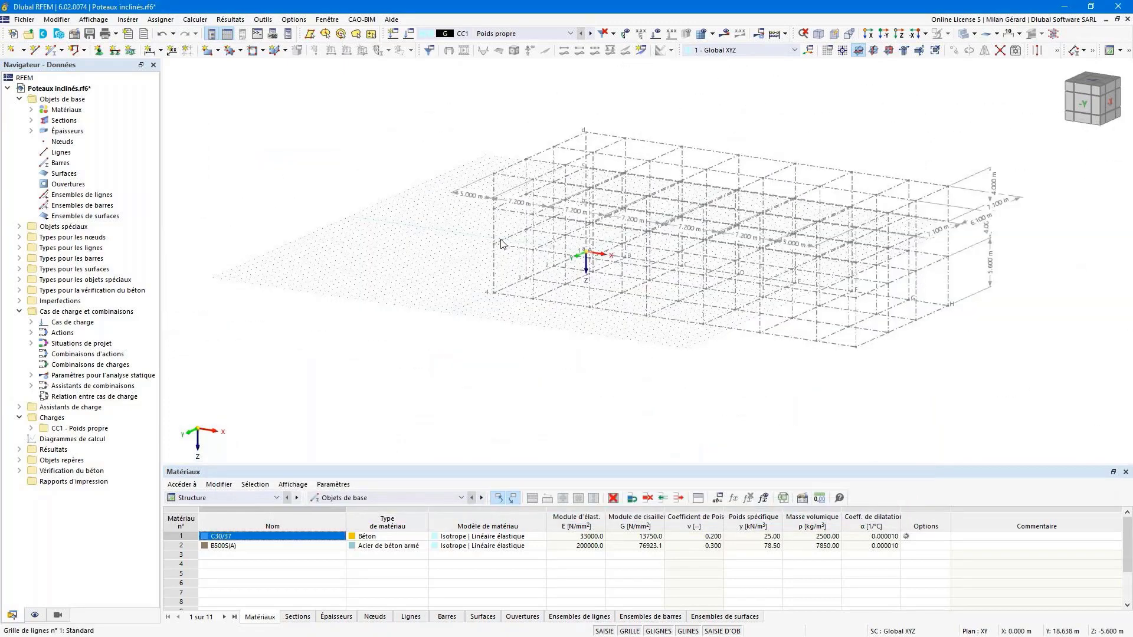
pyautogui.keyDown('ctrl'); pyautogui.moveTo(500, 239); pyautogui.dragTo(561, 248, button='middle'); pyautogui.keyUp('ctrl')
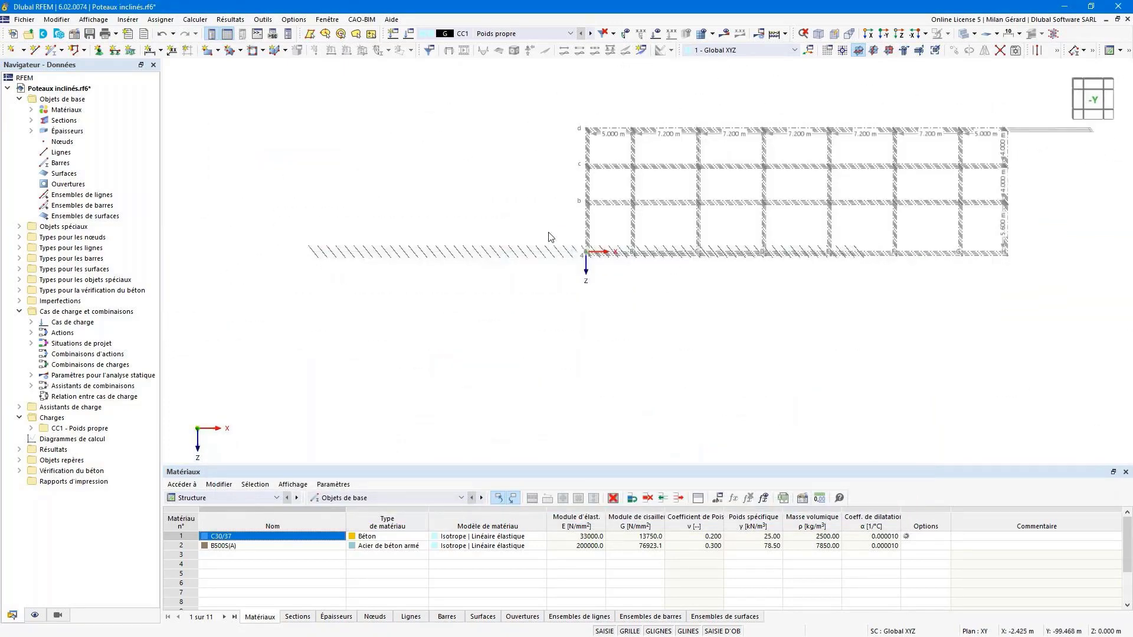
pyautogui.moveTo(546, 232); pyautogui.dragTo(1052, 298)
pyautogui.keyDown('ctrl'); pyautogui.moveTo(645, 293); pyautogui.dragTo(619, 310, button='middle'); pyautogui.keyUp('ctrl')
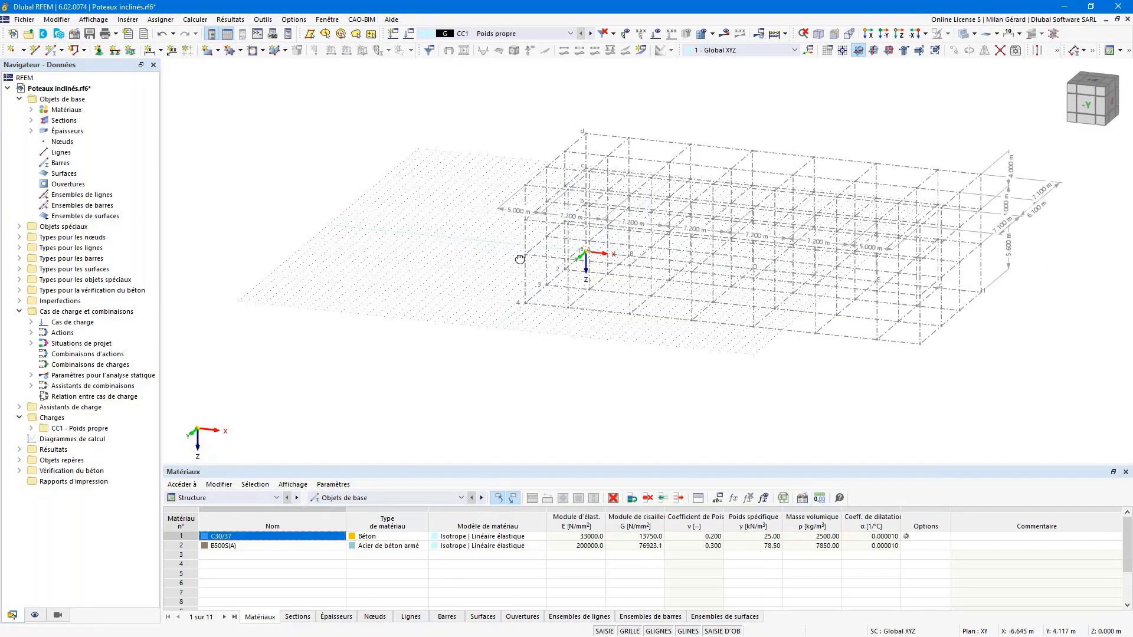
pyautogui.keyDown('ctrl'); pyautogui.moveTo(519, 259); pyautogui.dragTo(650, 282, button='middle'); pyautogui.keyUp('ctrl')
pyautogui.scroll(2, 649, 282)
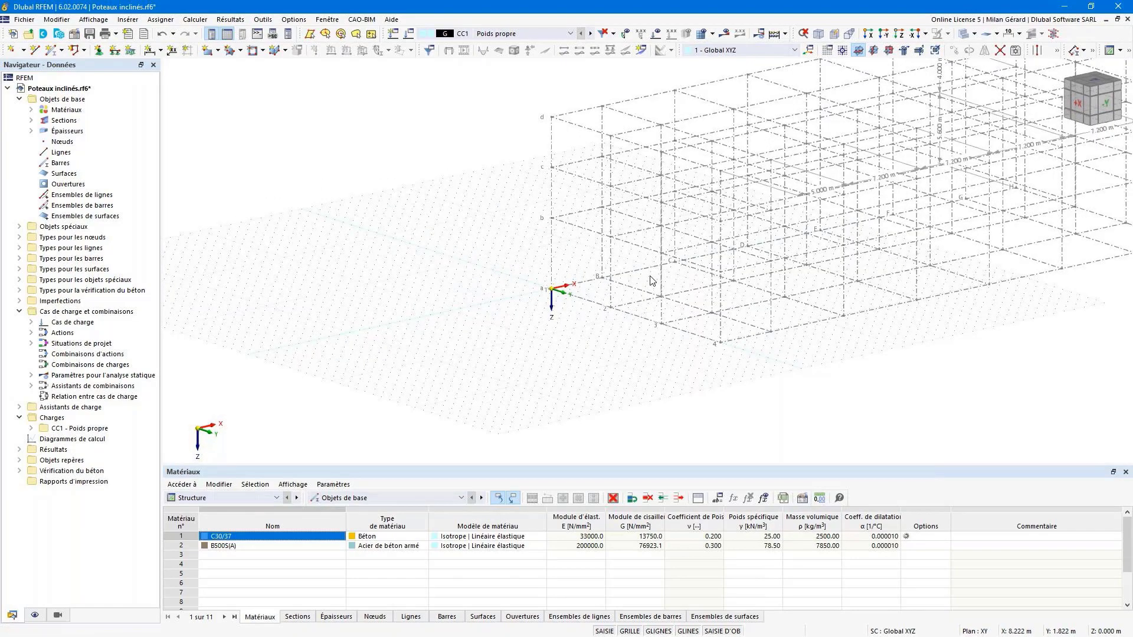
# - Start a new simple member of type Poutre, review its concrete design settings and deactivate its calculation properties (Propriétés de calcul)
pyautogui.click(54, 52)
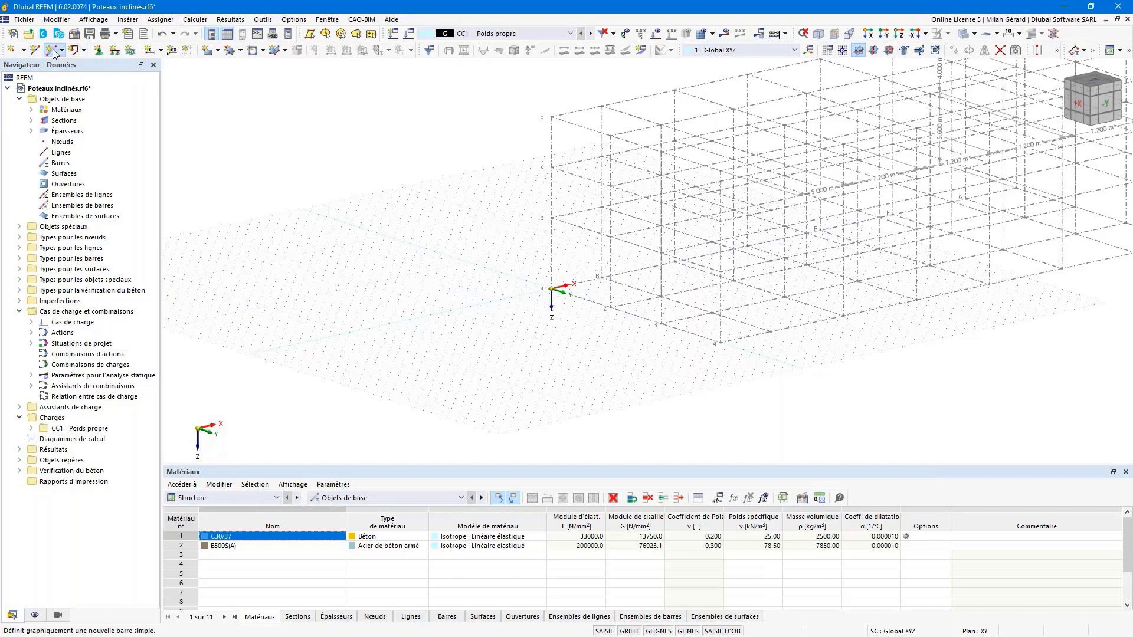
pyautogui.click(54, 52)
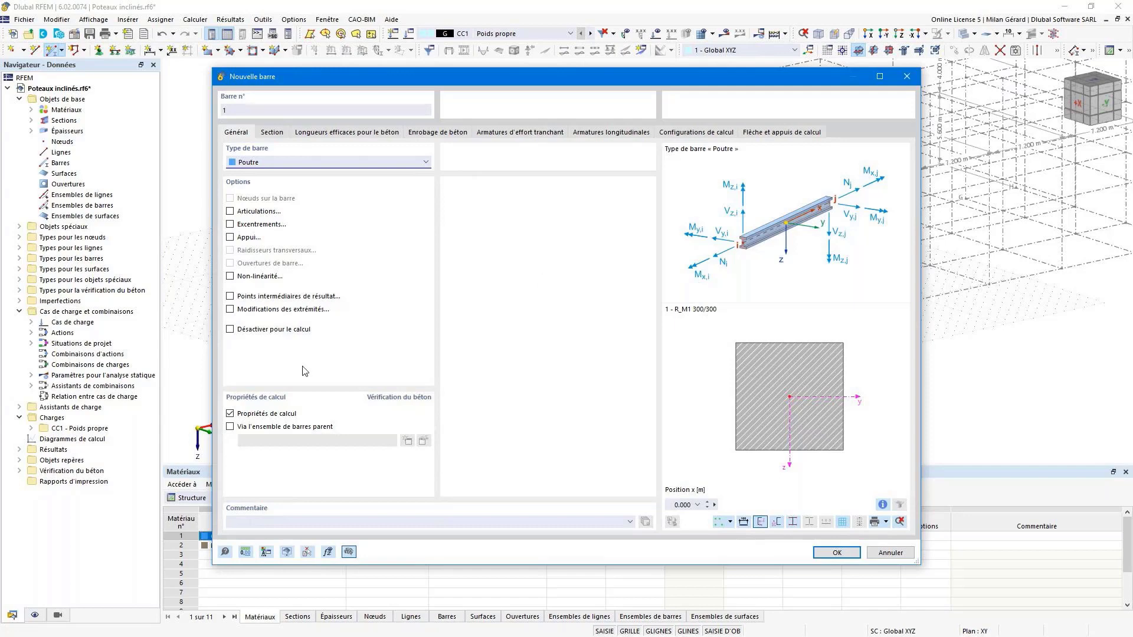
pyautogui.click(230, 413)
pyautogui.click(367, 134)
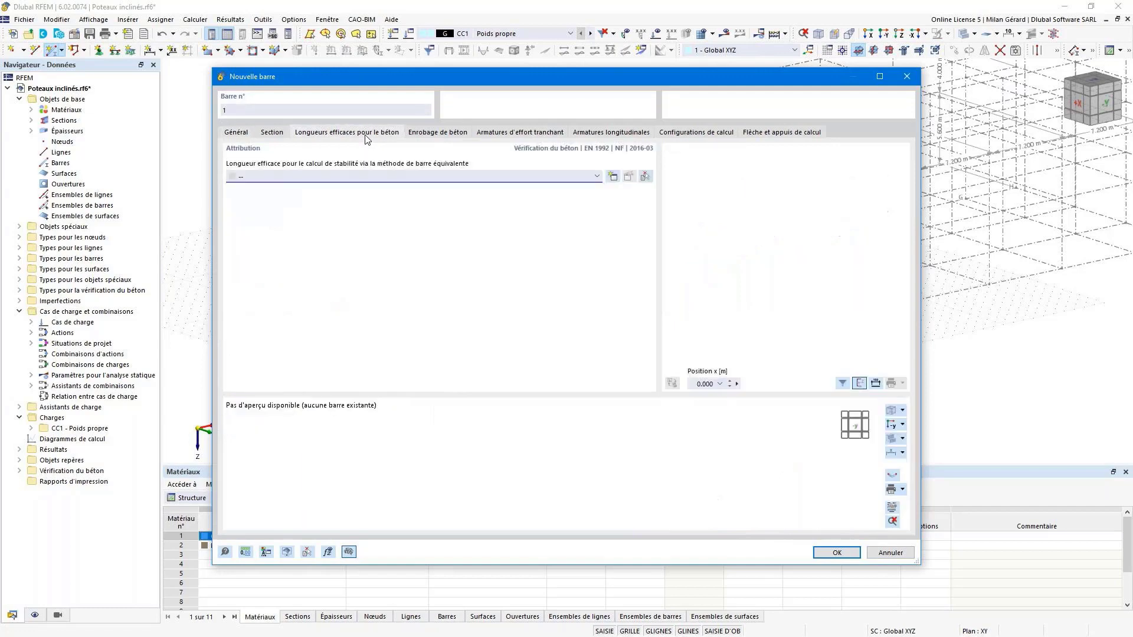
pyautogui.click(436, 133)
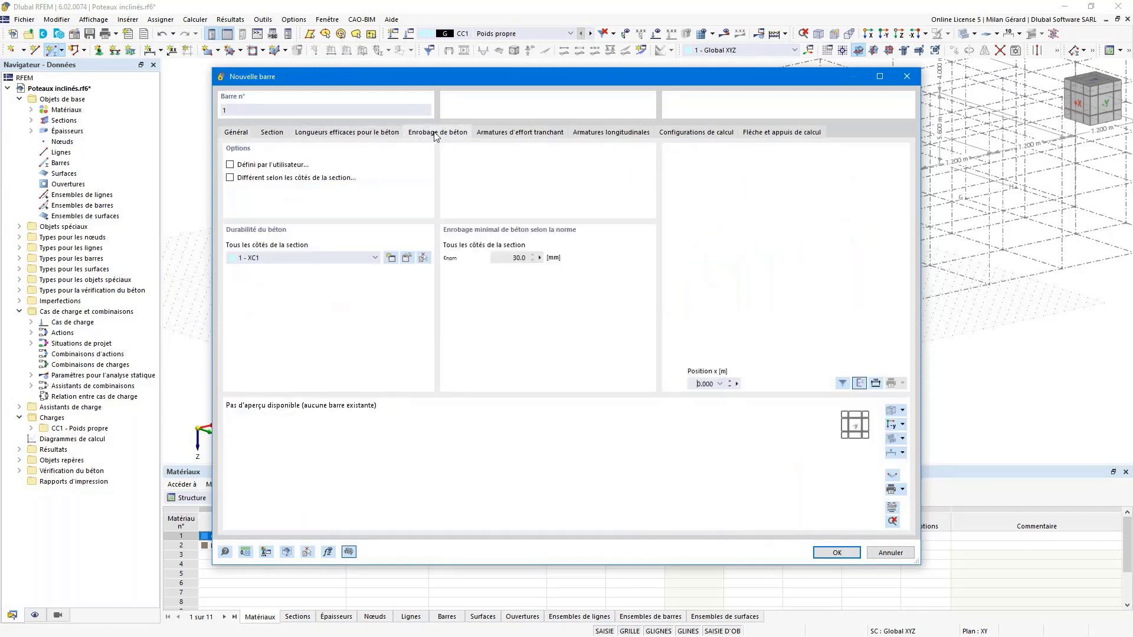
pyautogui.click(503, 133)
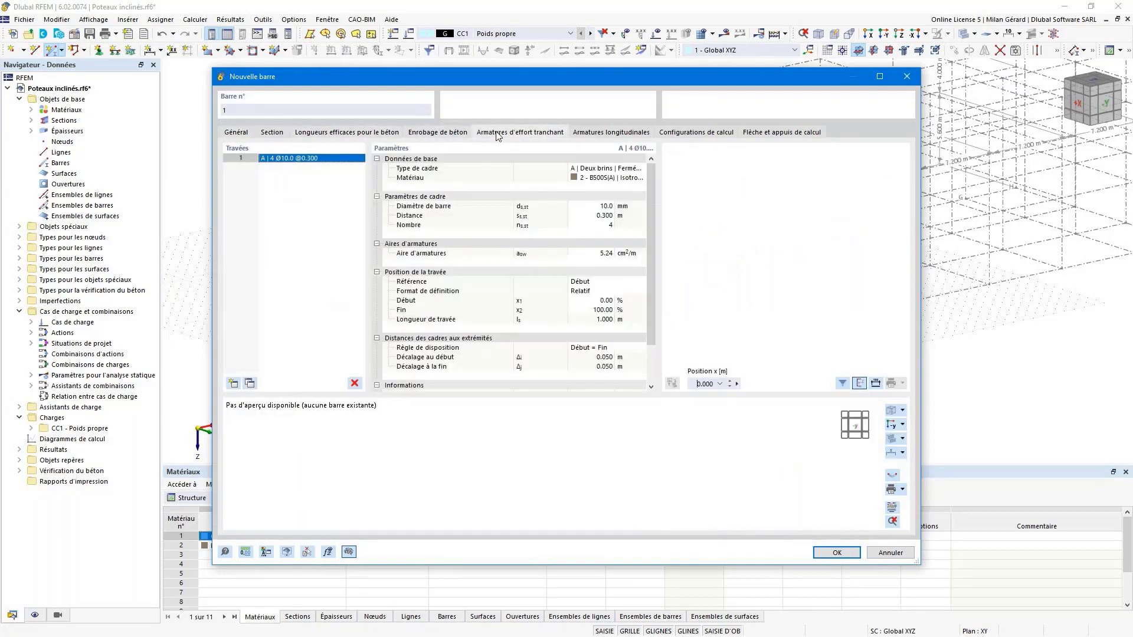
pyautogui.click(610, 135)
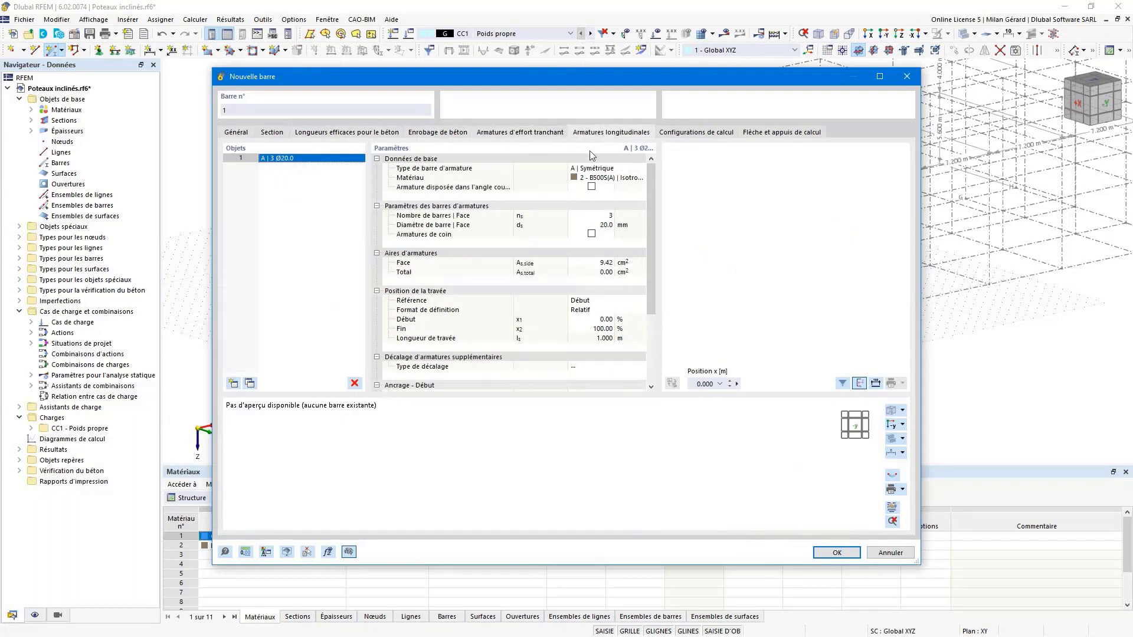
pyautogui.click(237, 133)
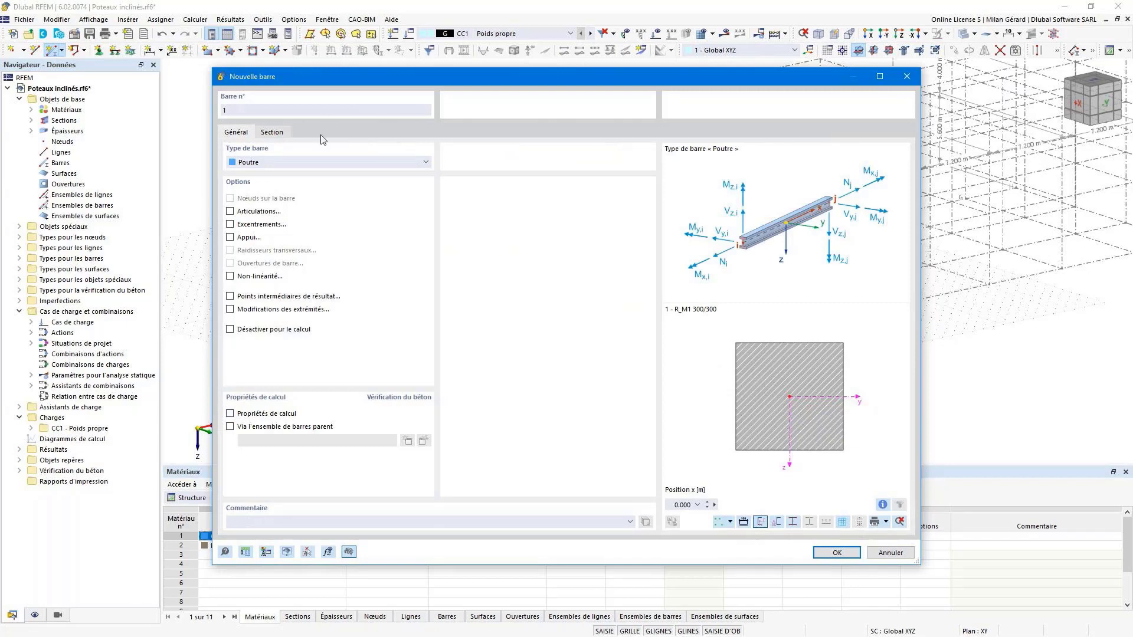
# - Set the member's rectangular C30/37 section to 500 mm wide by 500 mm high and accept the member definition
pyautogui.click(284, 136)
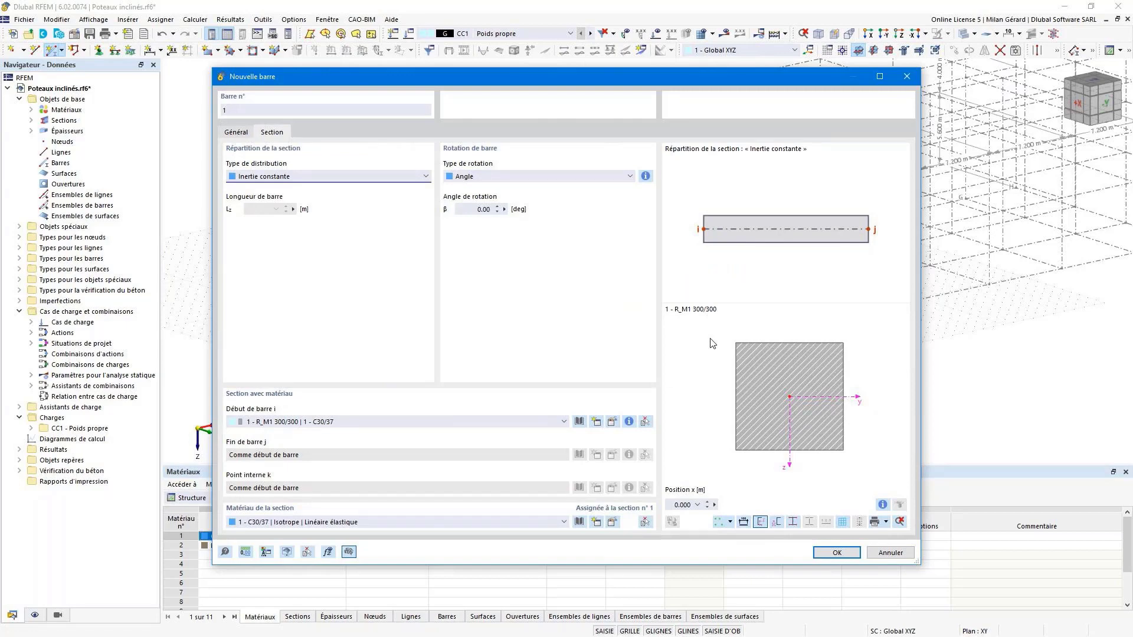
pyautogui.click(612, 423)
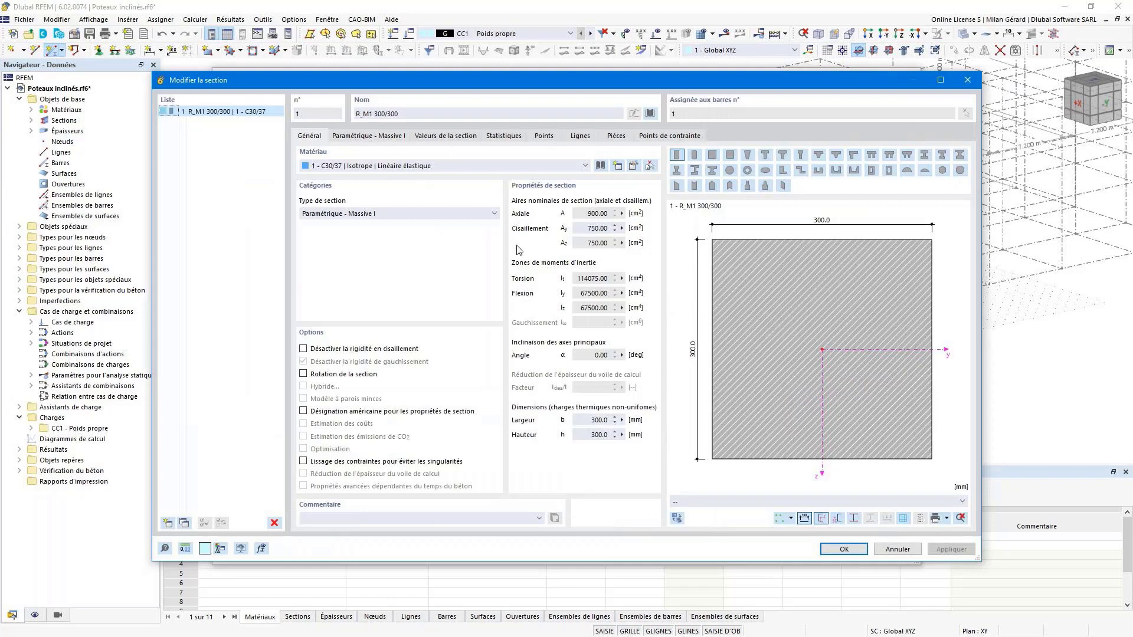
pyautogui.click(358, 138)
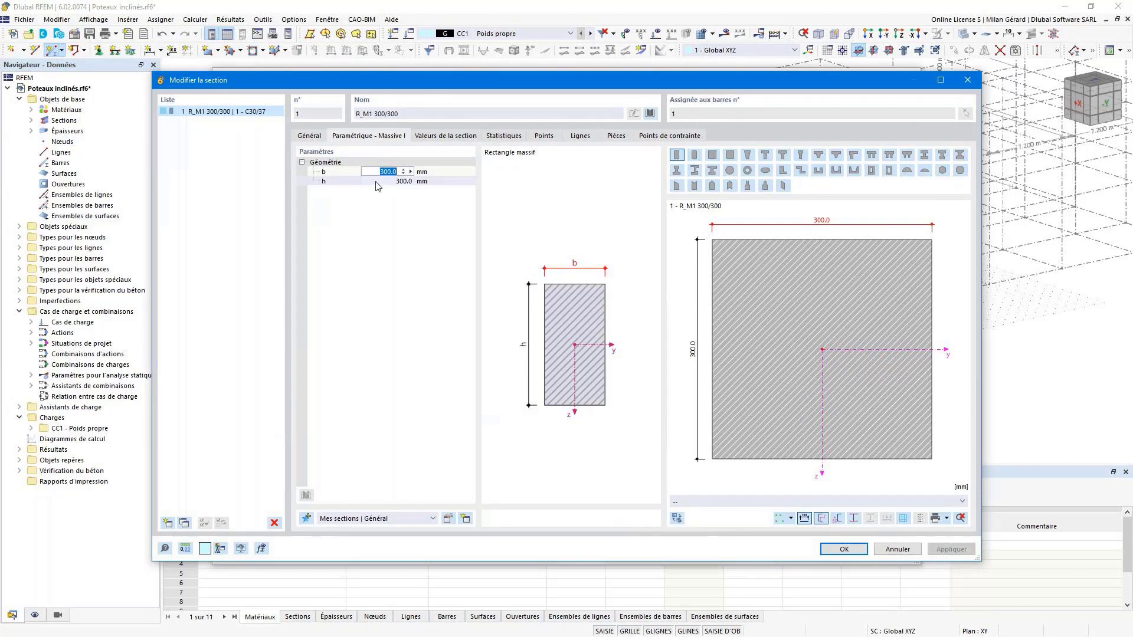
pyautogui.write('500')
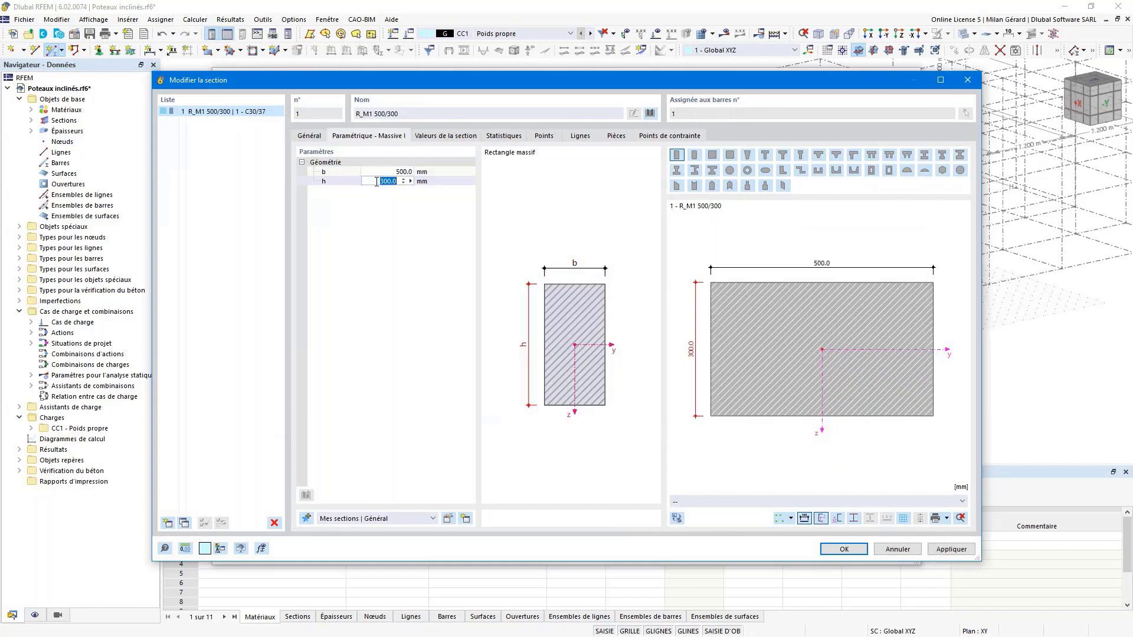
pyautogui.press('Return')
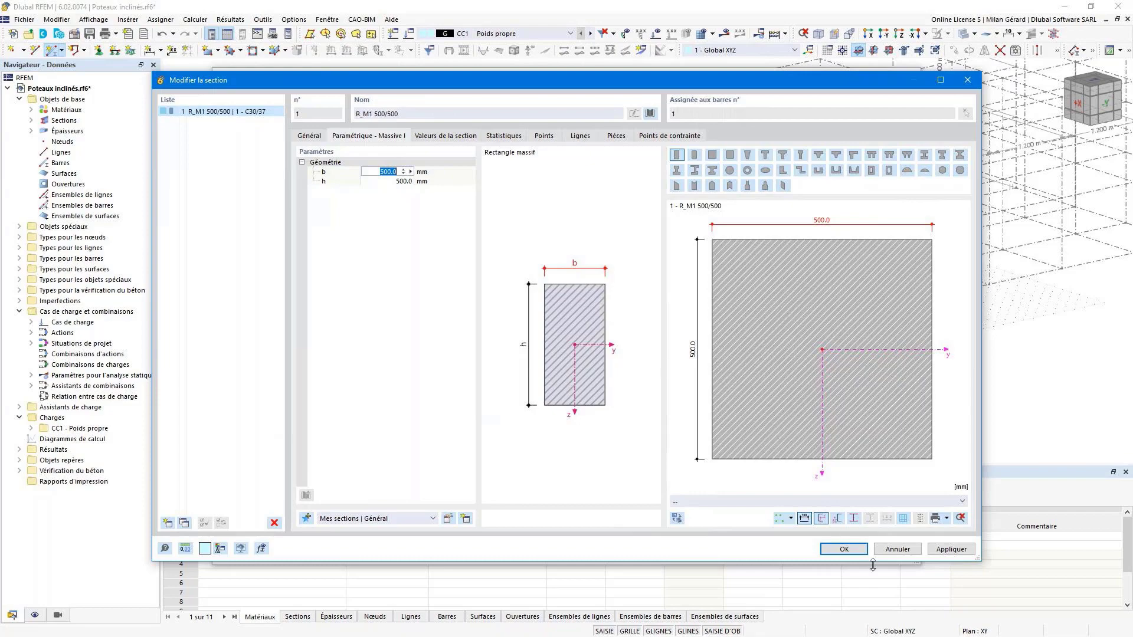
pyautogui.click(858, 549)
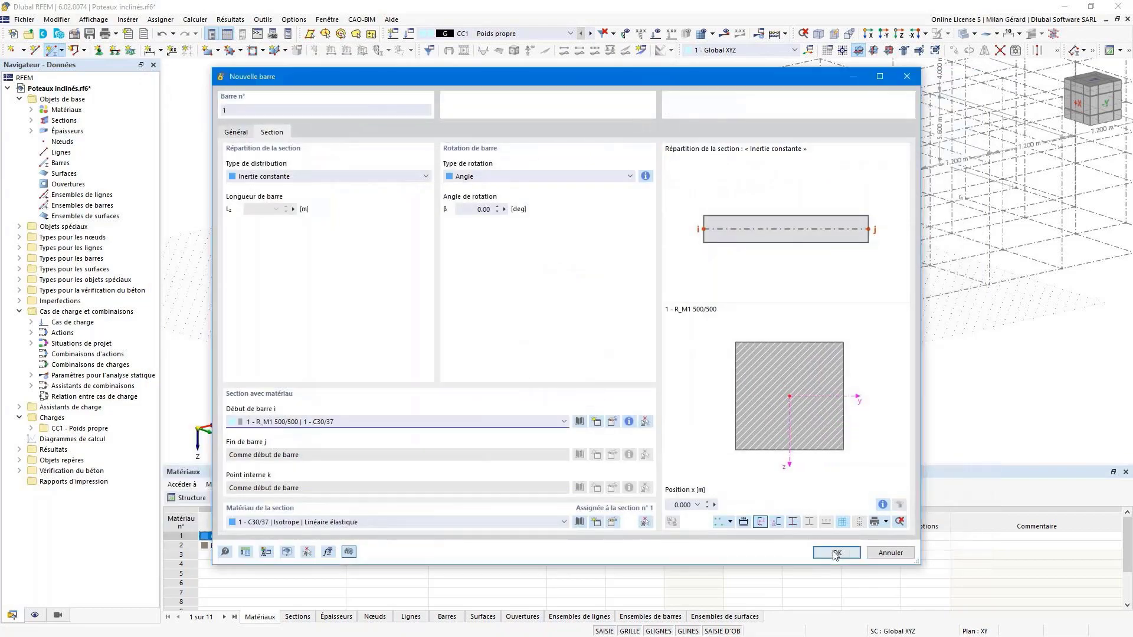
pyautogui.click(836, 552)
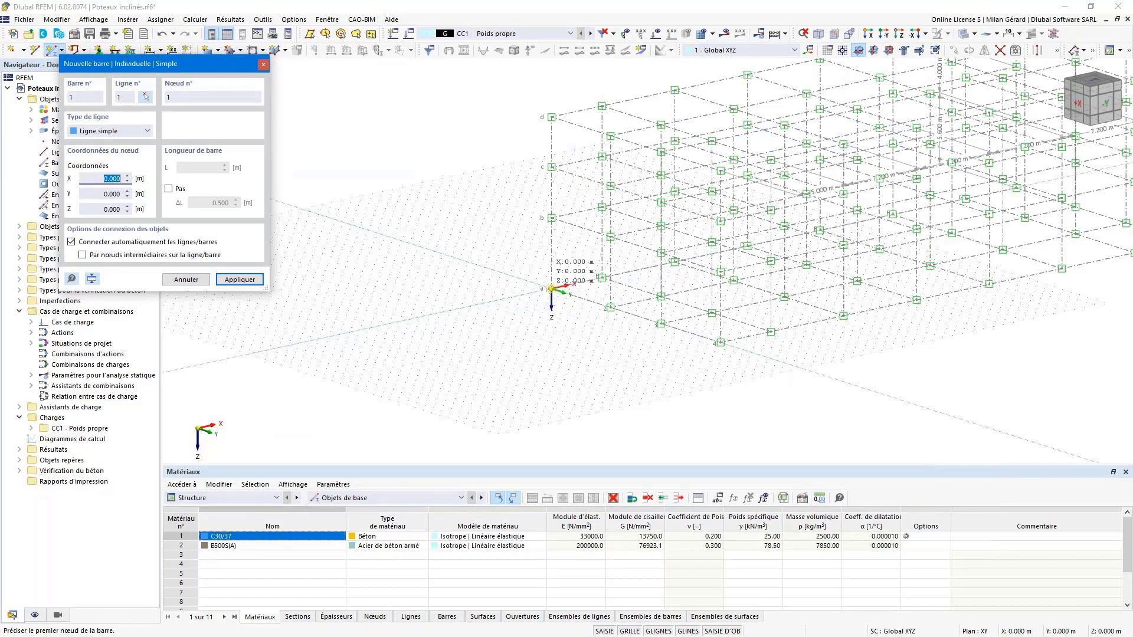
# - Place a vertical column from the grid origin up to level b at Z = -5.6 m
pyautogui.click(551, 289)
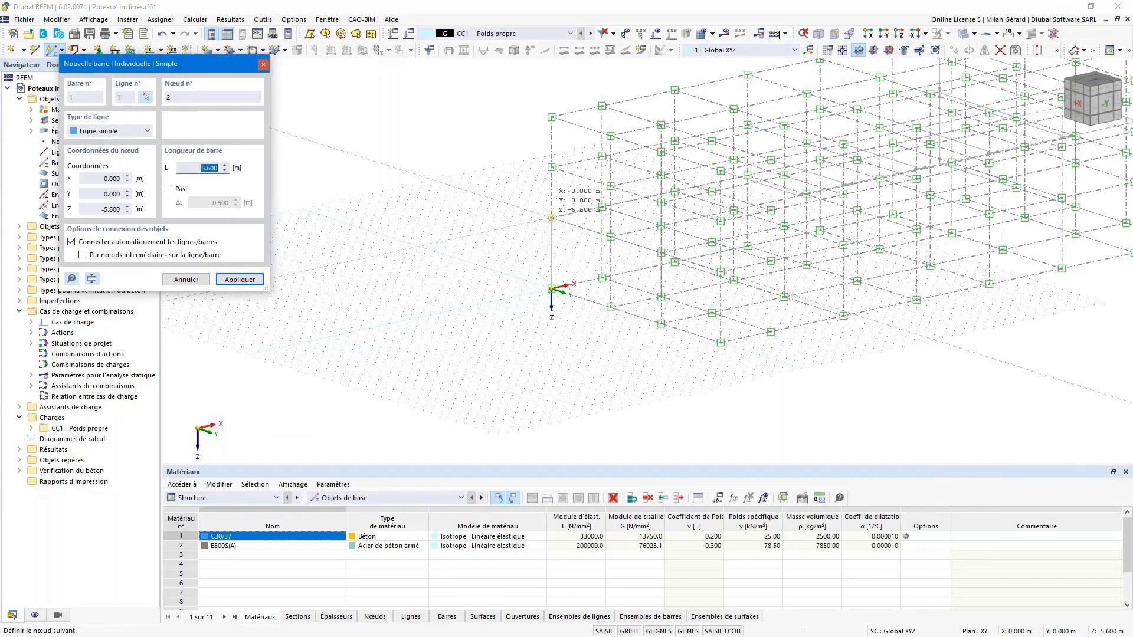
pyautogui.click(551, 217)
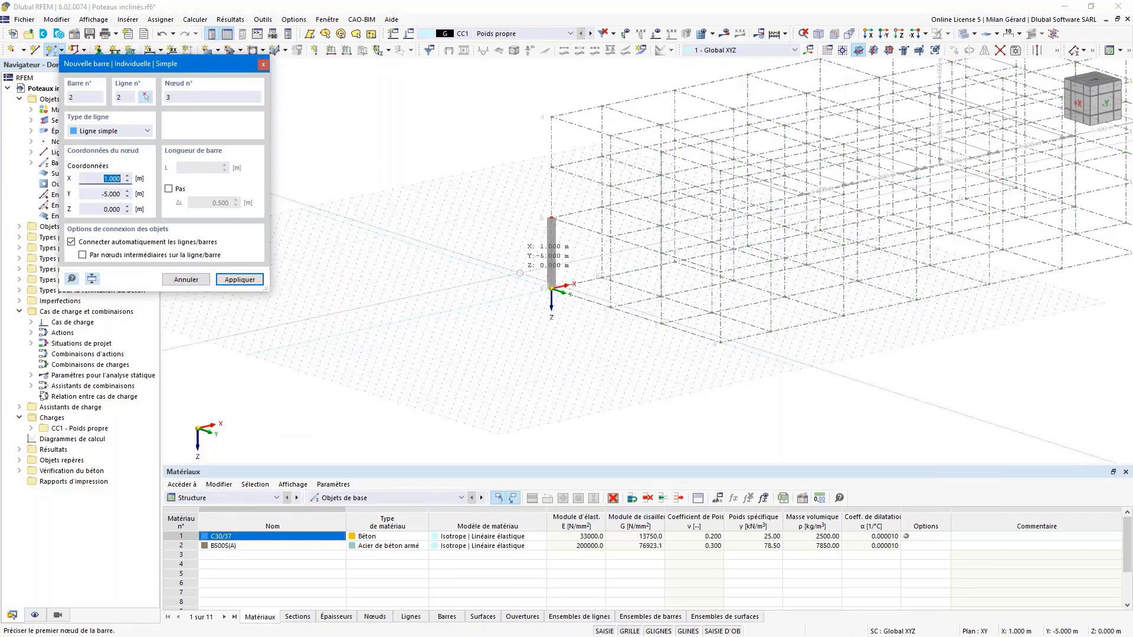
pyautogui.press('Escape')
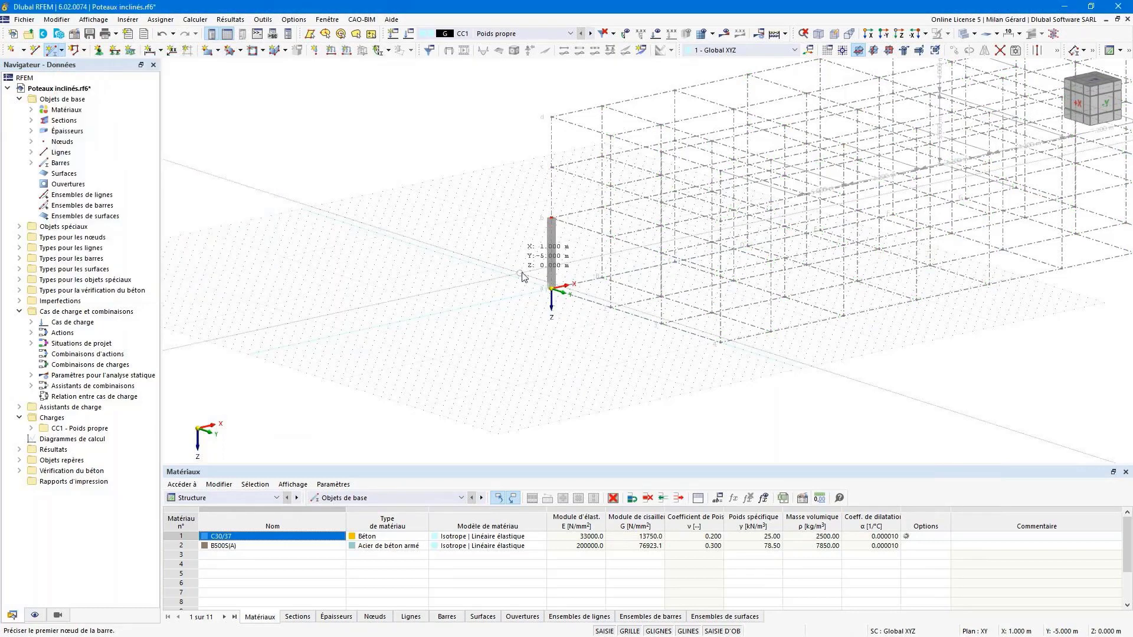
pyautogui.press('Escape')
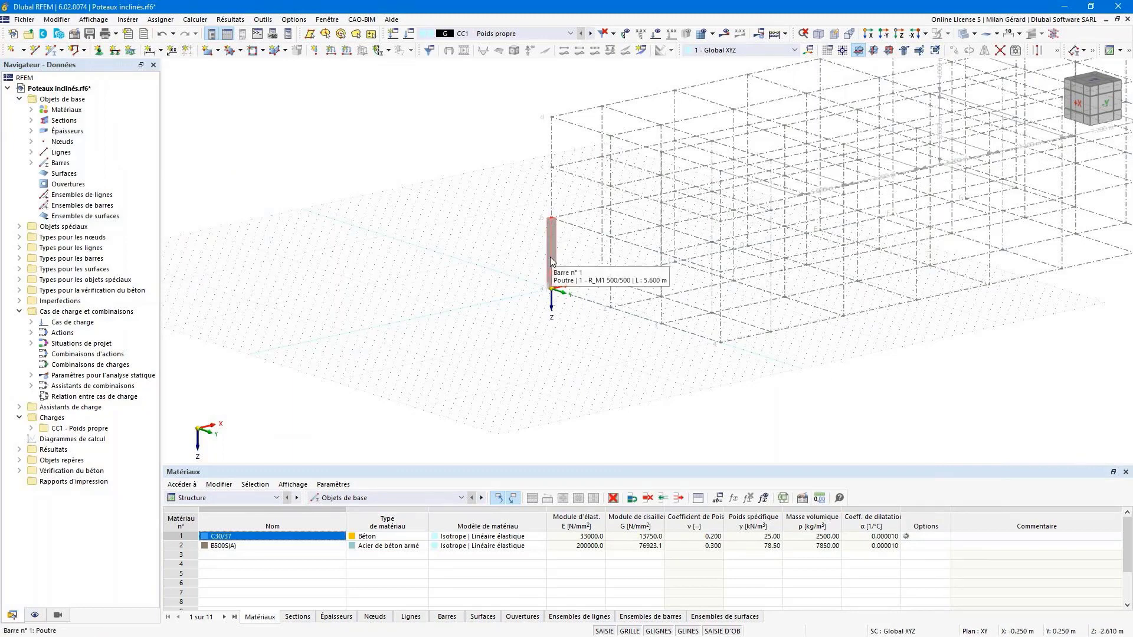
# - Copy the corner column along the Y direction to the grid intersections on axes 2, 3 and 4
pyautogui.rightClick(430, 266)
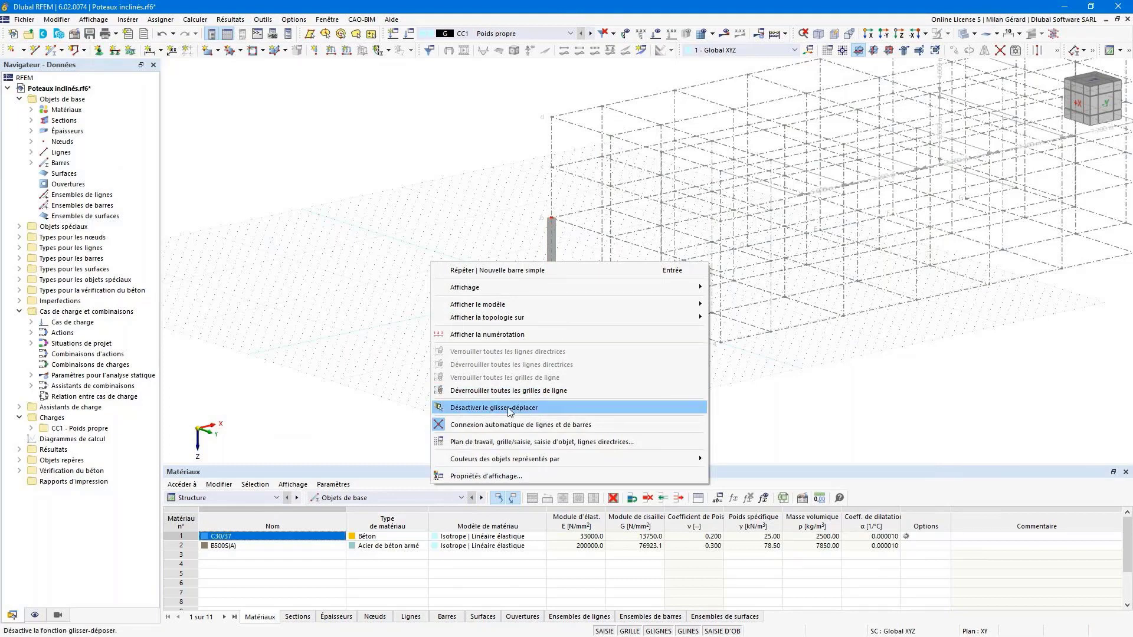
pyautogui.click(450, 212)
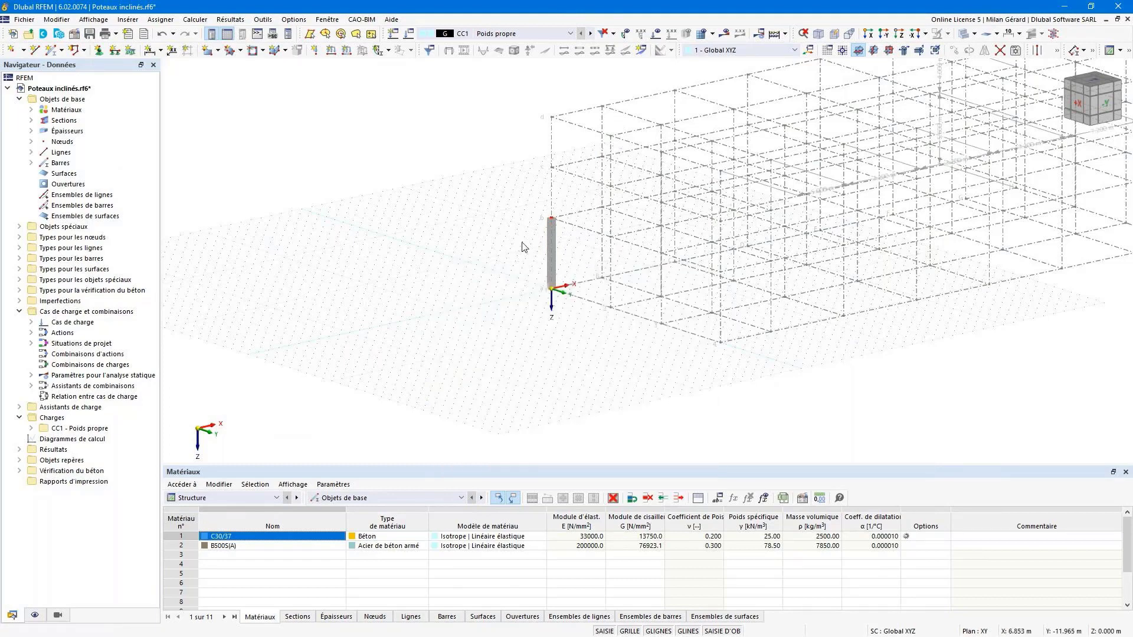
pyautogui.click(547, 259)
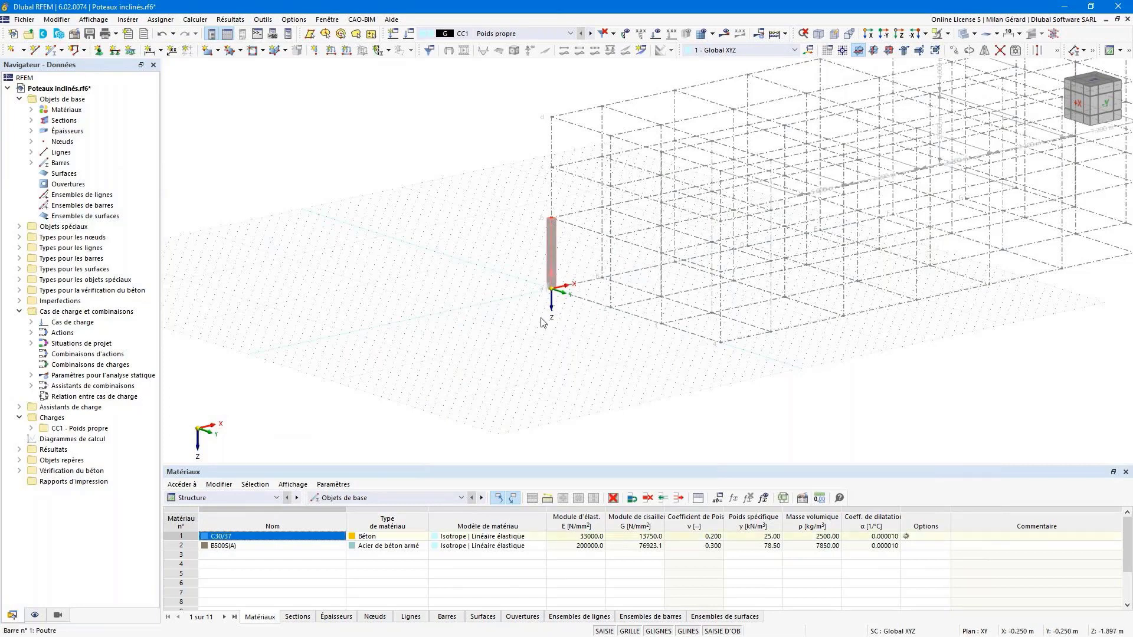
pyautogui.moveTo(549, 278); pyautogui.dragTo(720, 345)
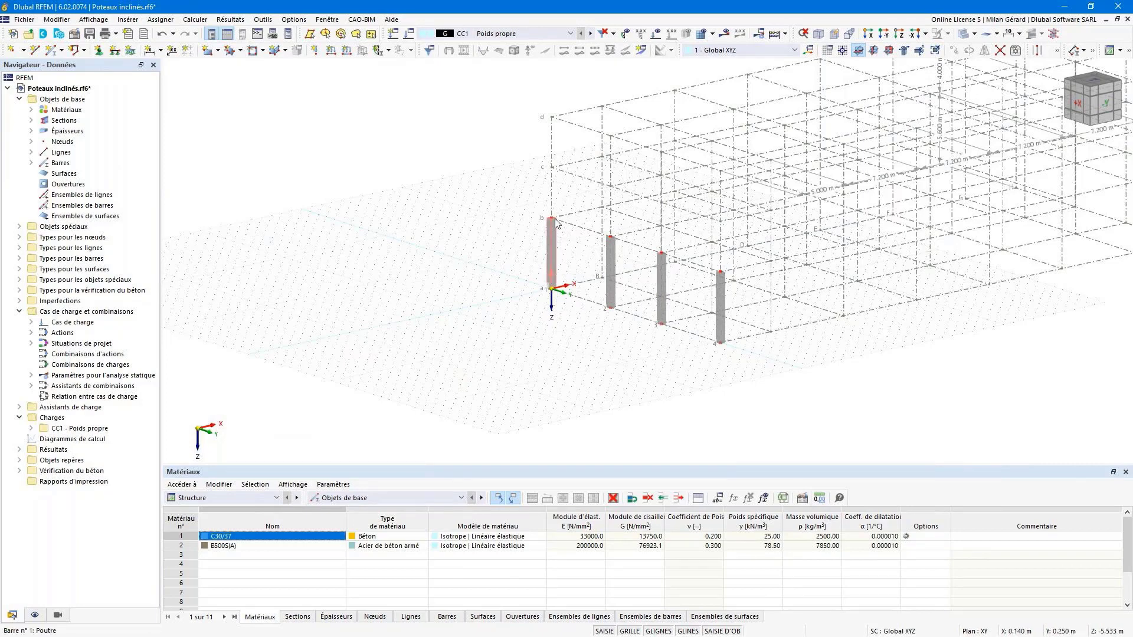
pyautogui.moveTo(555, 220)
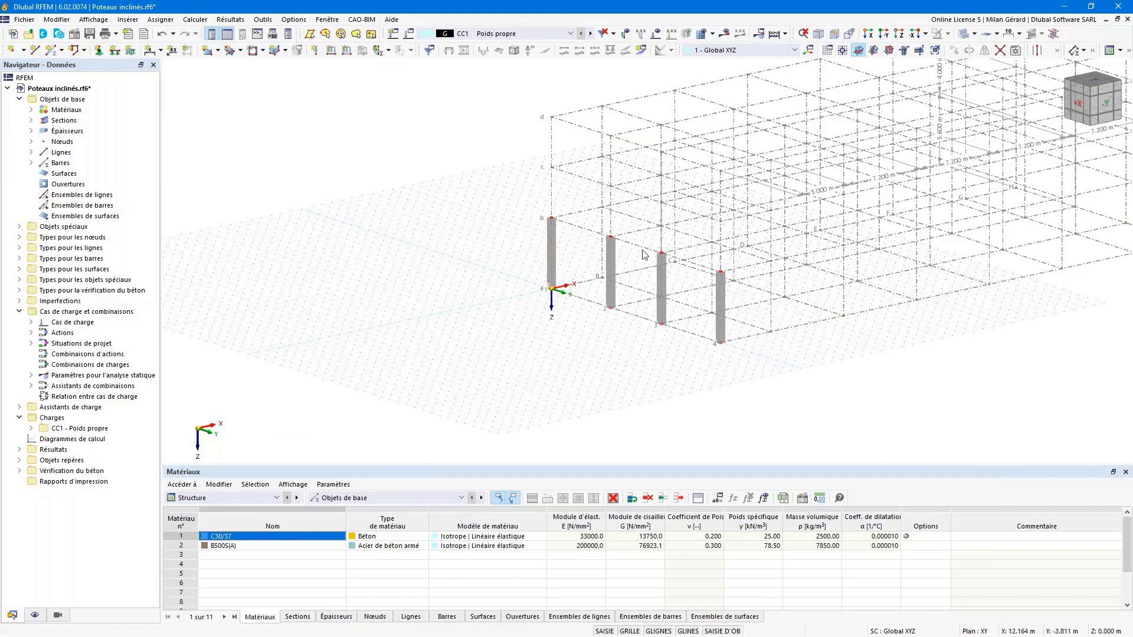
pyautogui.rightClick(467, 272)
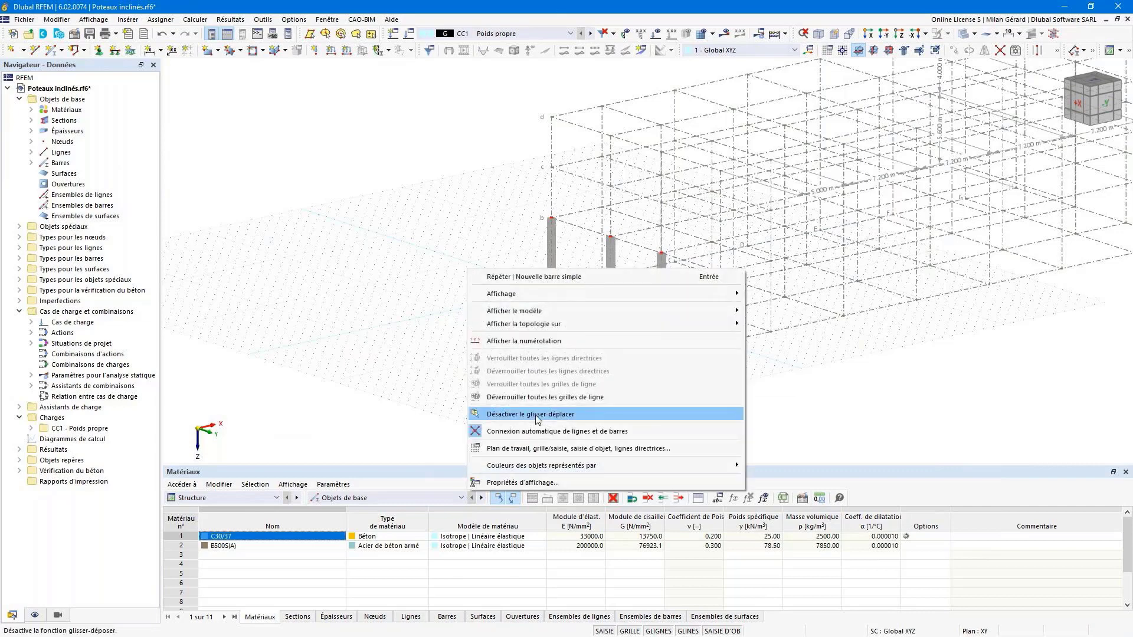
# - Check the automatic line and member connection option (Connexion automatique de lignes et de barres) and start a new simple member
pyautogui.click(561, 434)
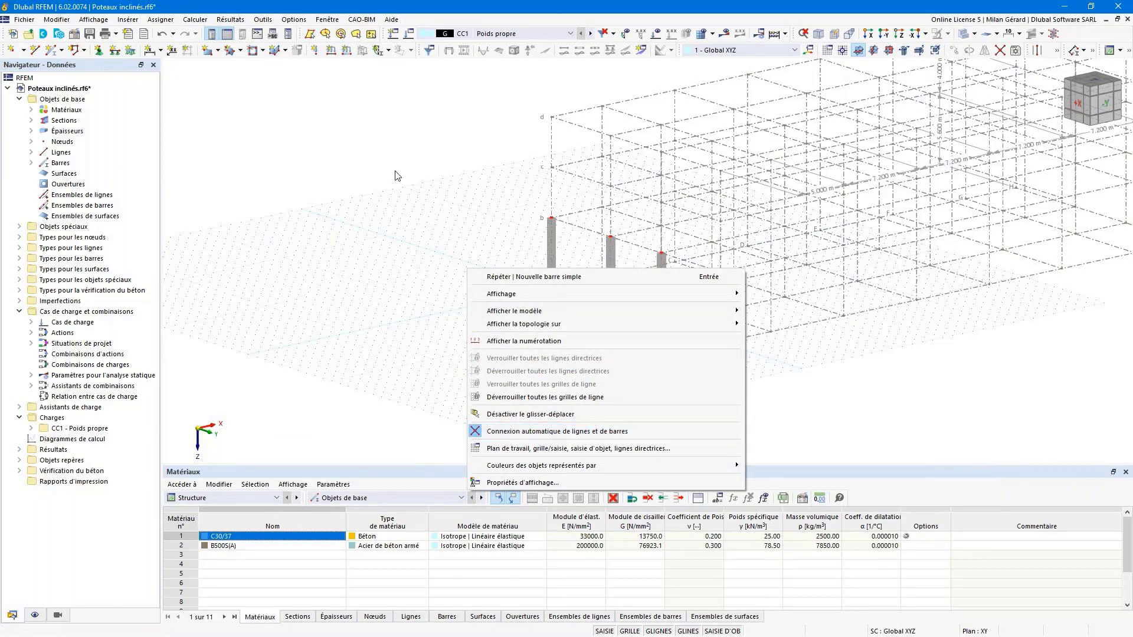
pyautogui.press('Escape')
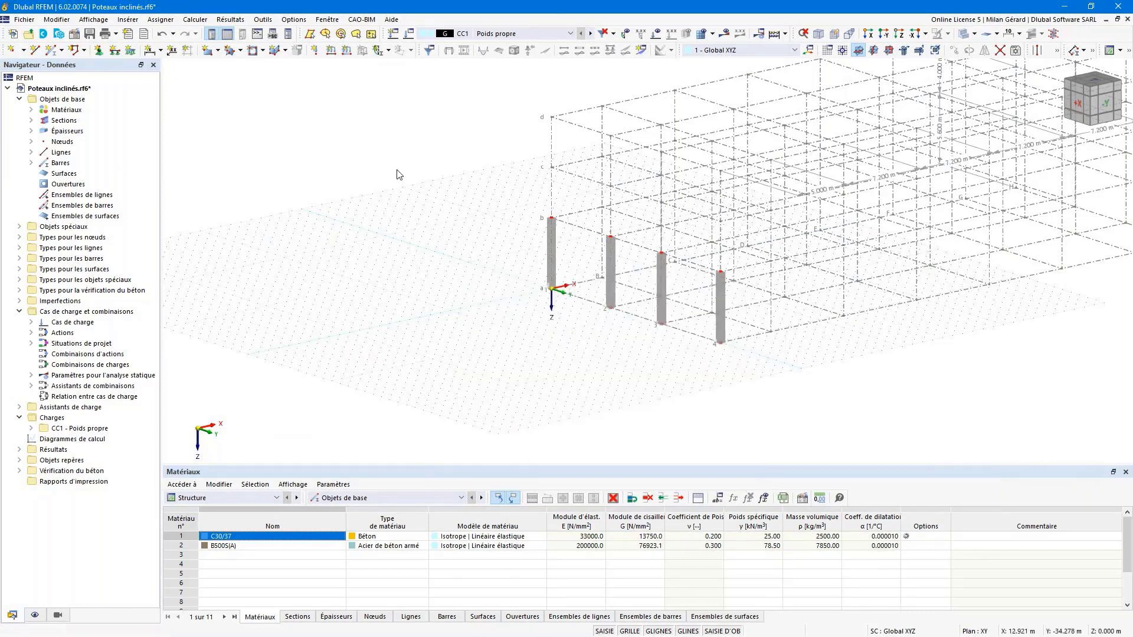
pyautogui.click(53, 50)
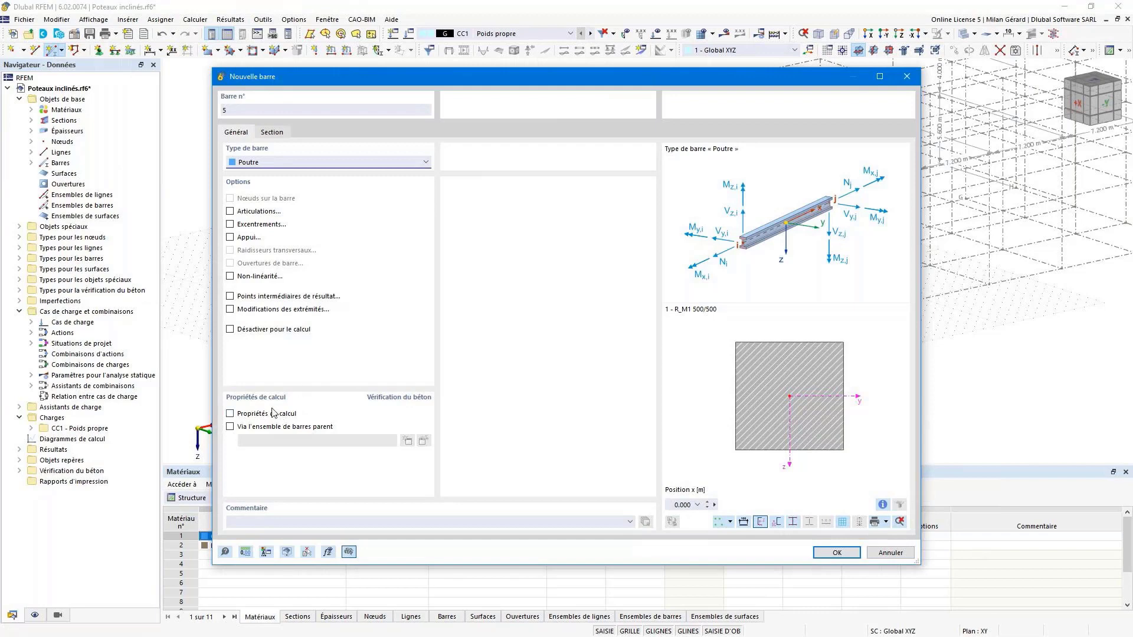
# - Create a rectangular C30/37 section 500 mm wide by 600 mm high for the new member and accept the member definition
pyautogui.click(272, 133)
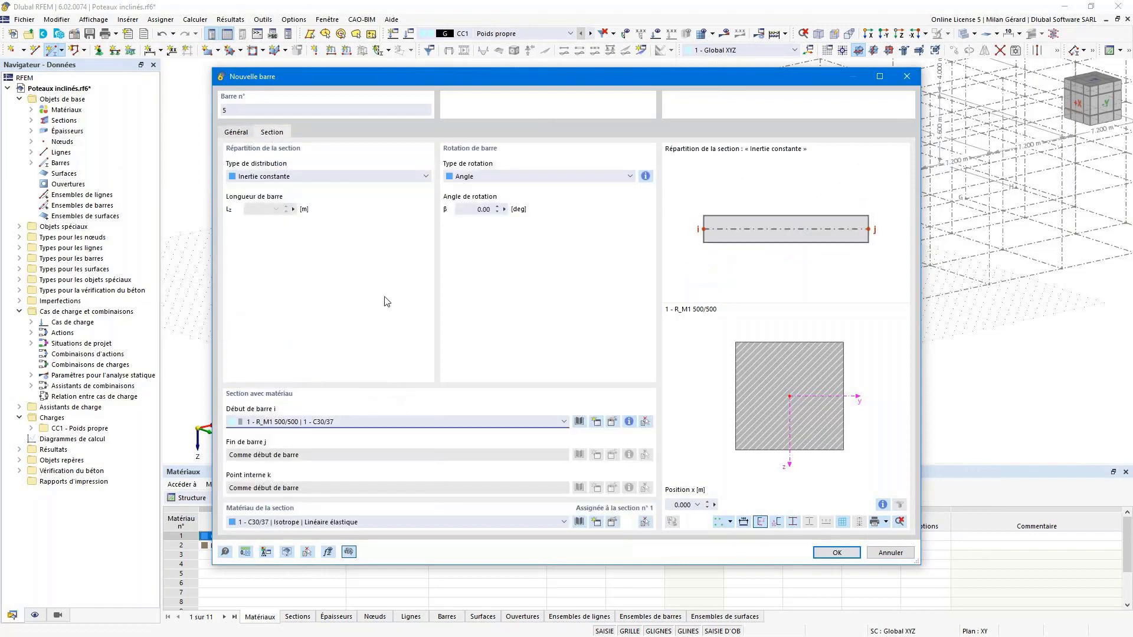
pyautogui.click(597, 424)
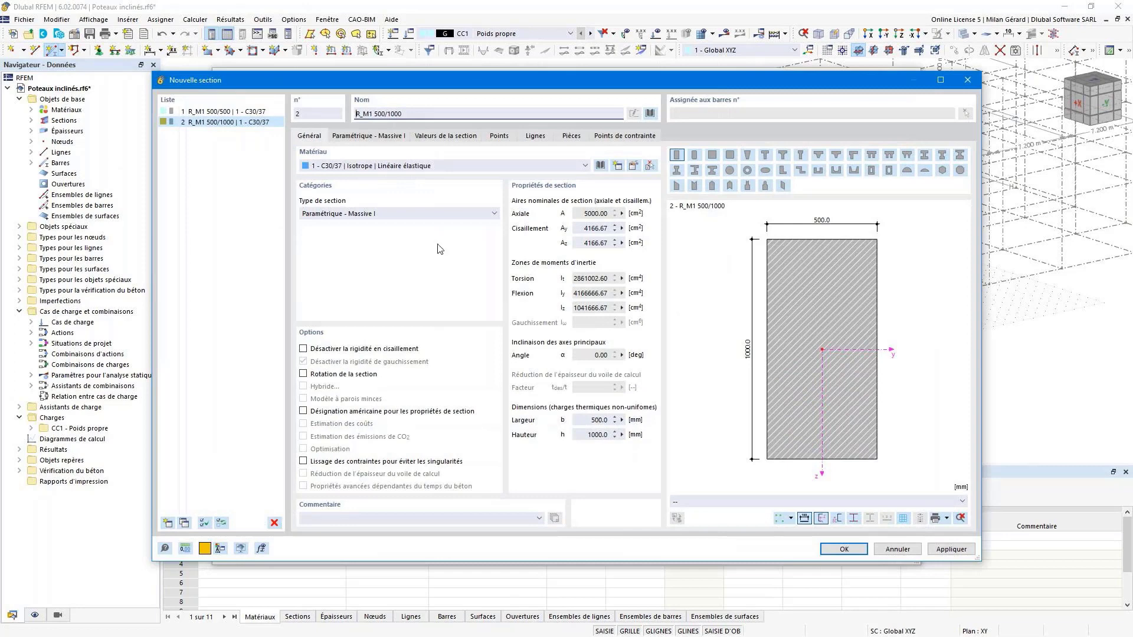
pyautogui.click(353, 137)
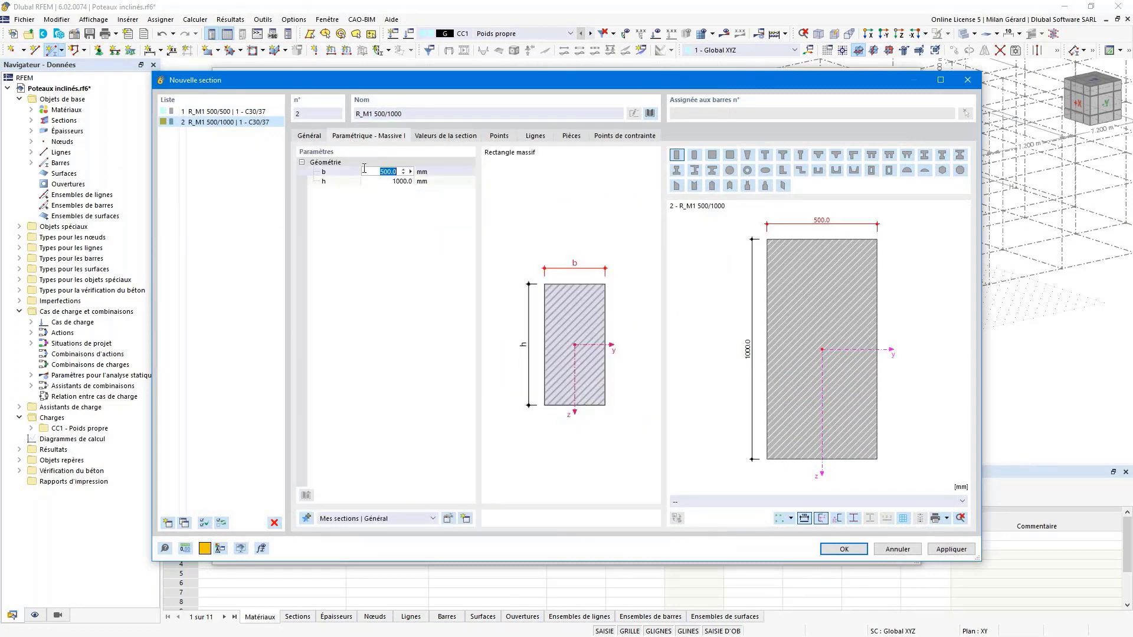
pyautogui.click(379, 182)
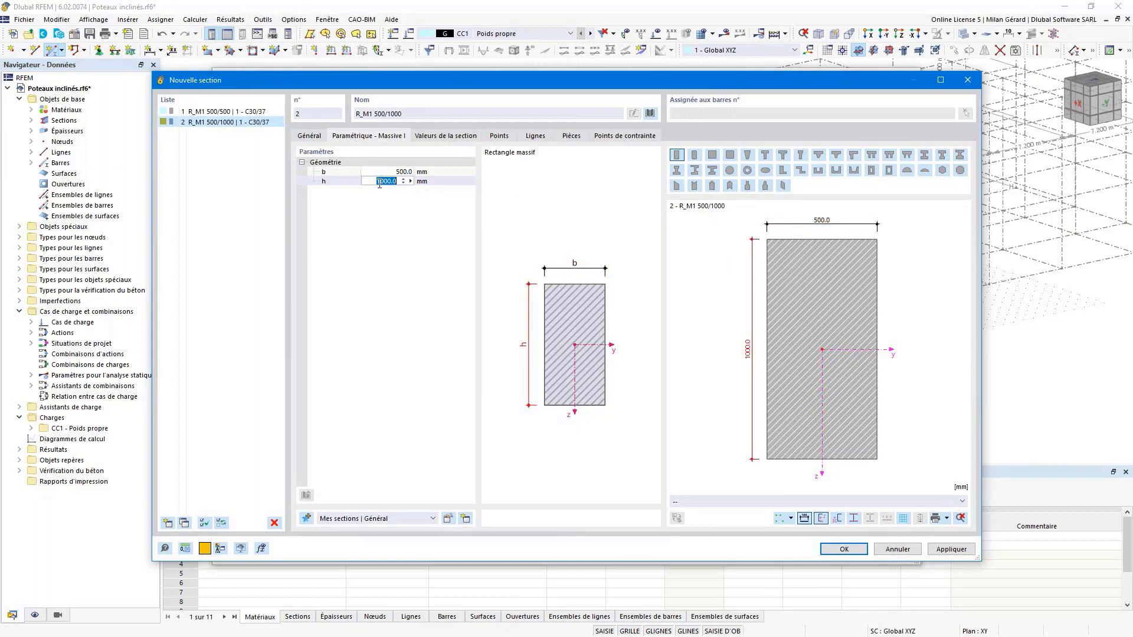
pyautogui.write('600')
pyautogui.click(387, 172)
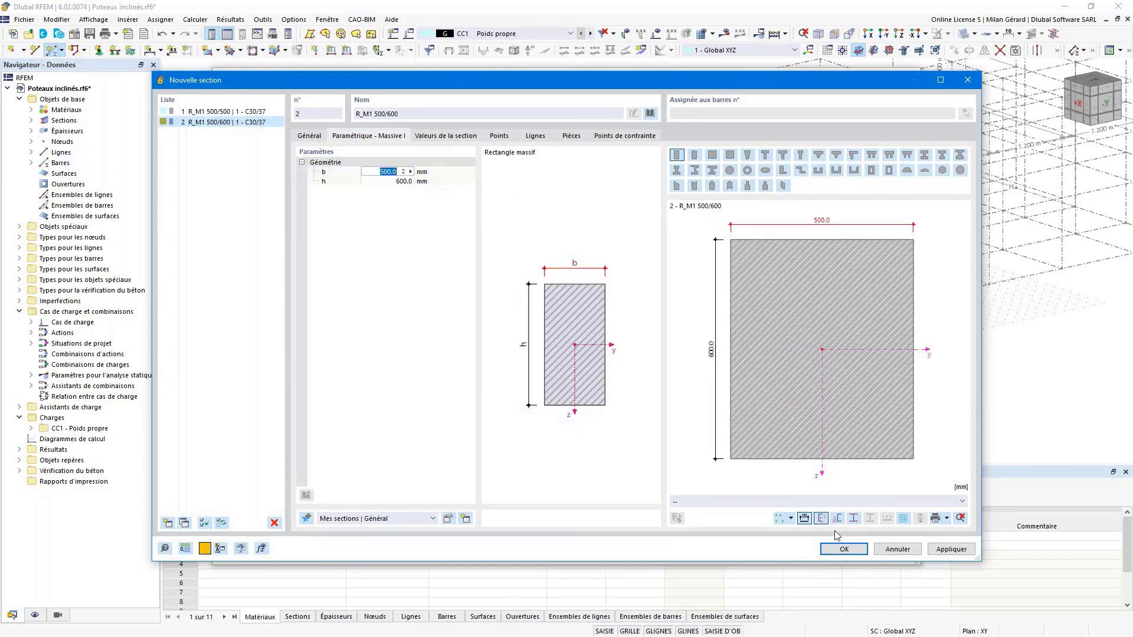
pyautogui.click(837, 550)
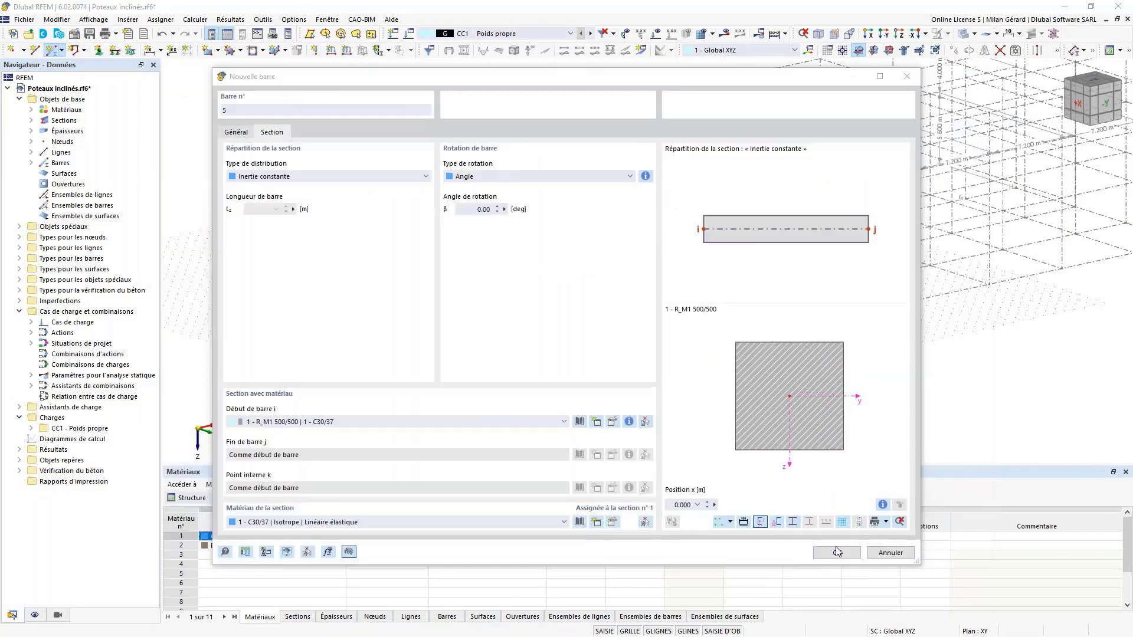
pyautogui.click(836, 553)
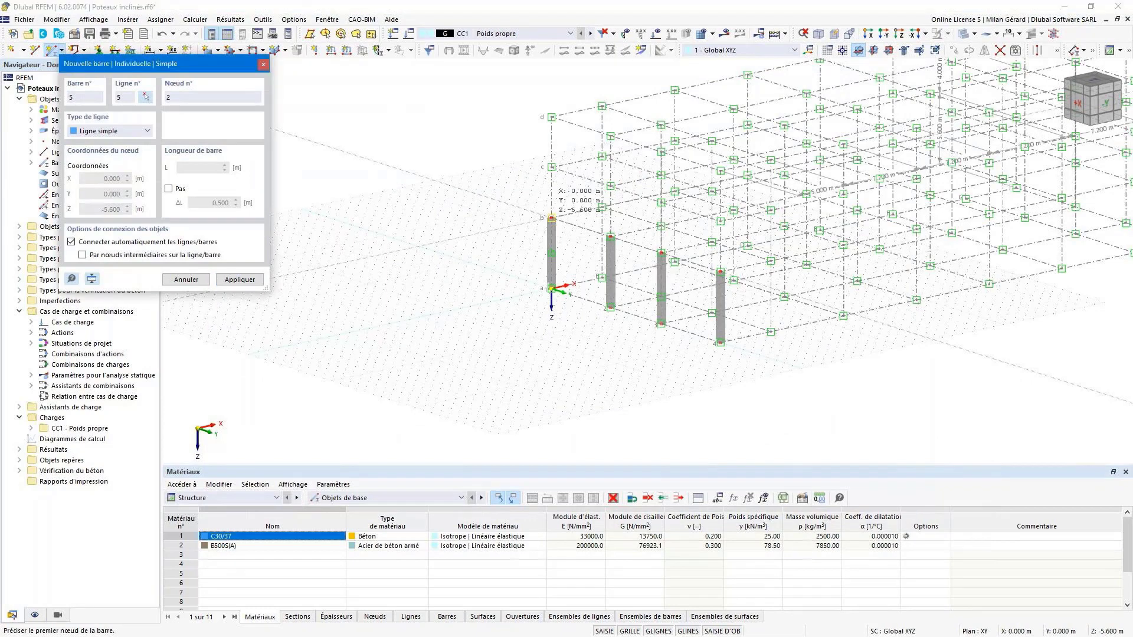
# - Place a beam along the column tops at Z = -5.6 m, from Y = 0 to Y = 20.3 m, and end member placement
pyautogui.click(551, 218)
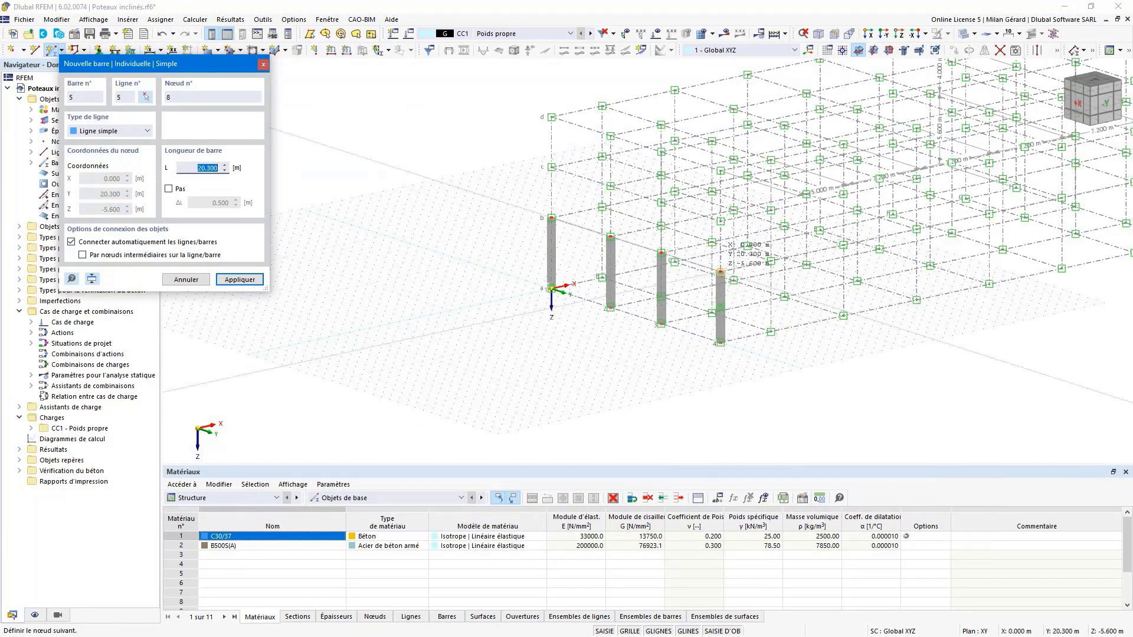
pyautogui.click(720, 272)
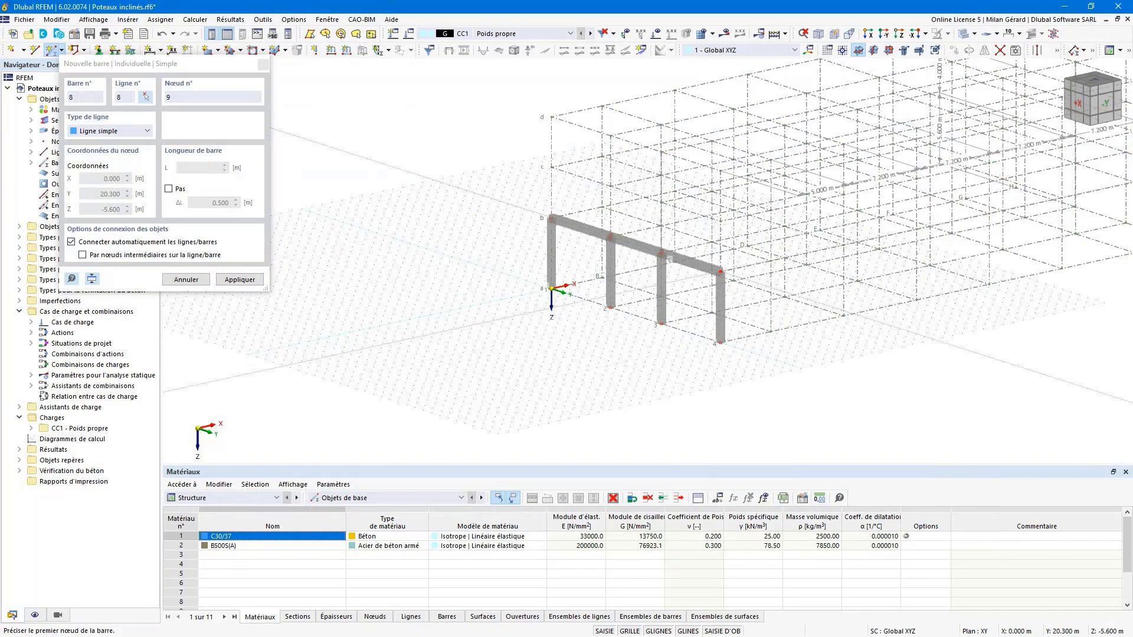
pyautogui.press('Escape')
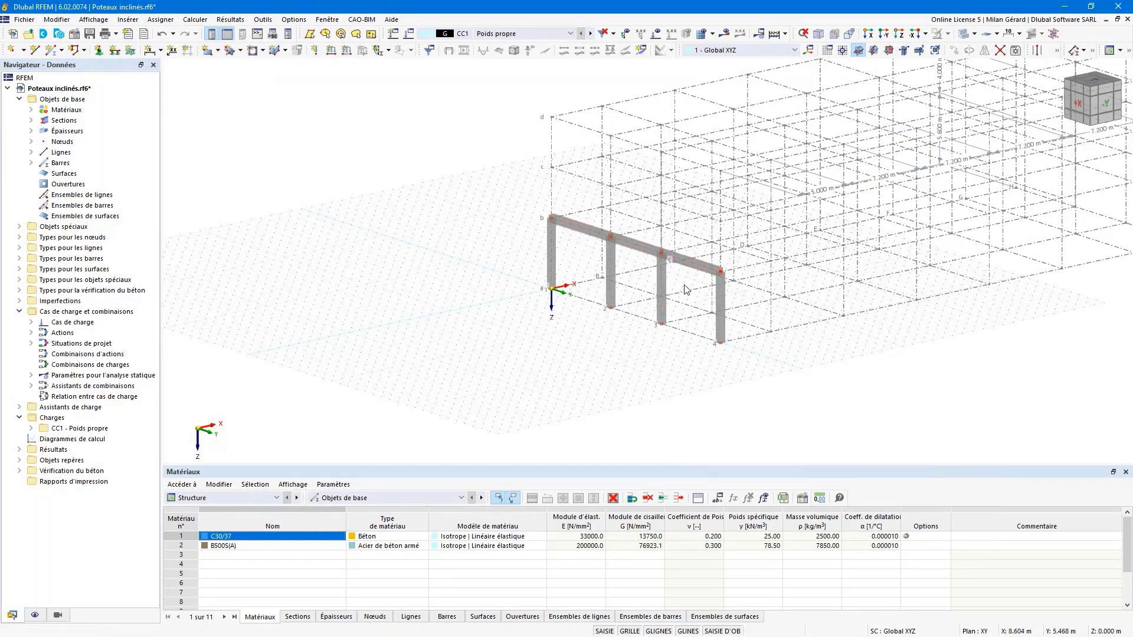
# - Select the whole frame, with its four columns and the beams above them, in the -Y view
pyautogui.click(1101, 111)
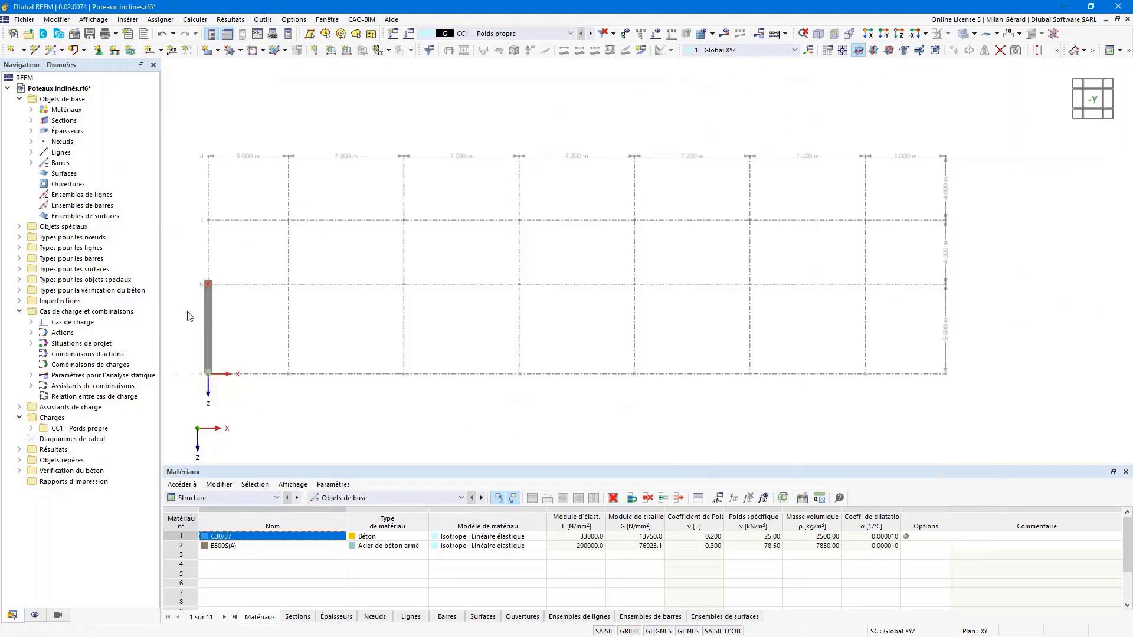
pyautogui.scroll(5, 186, 316)
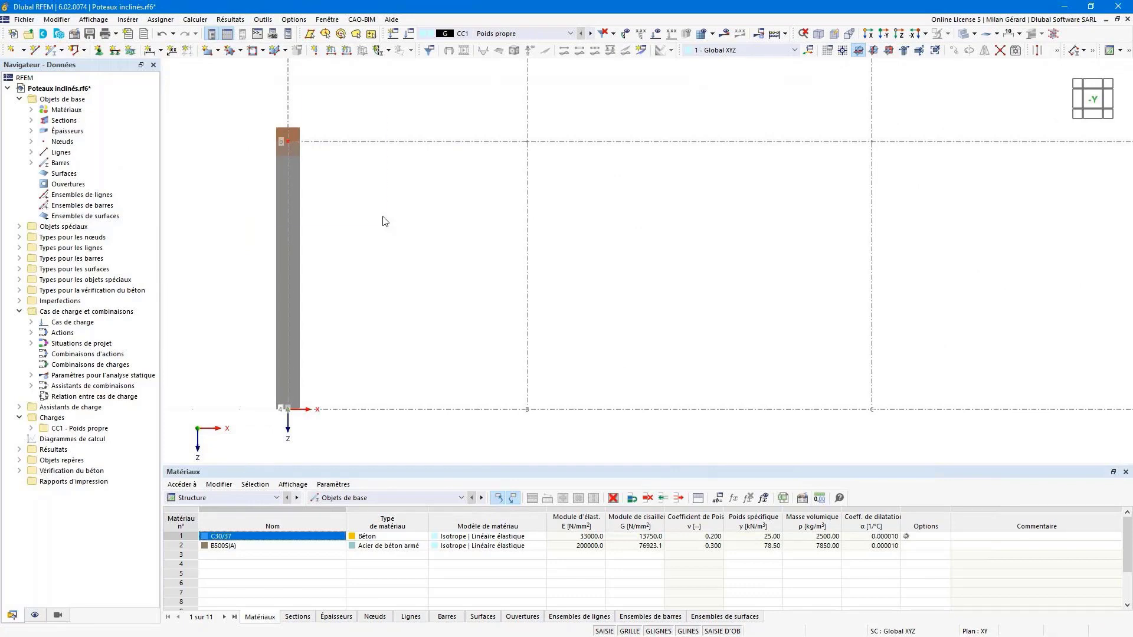
pyautogui.moveTo(386, 223); pyautogui.dragTo(198, 93)
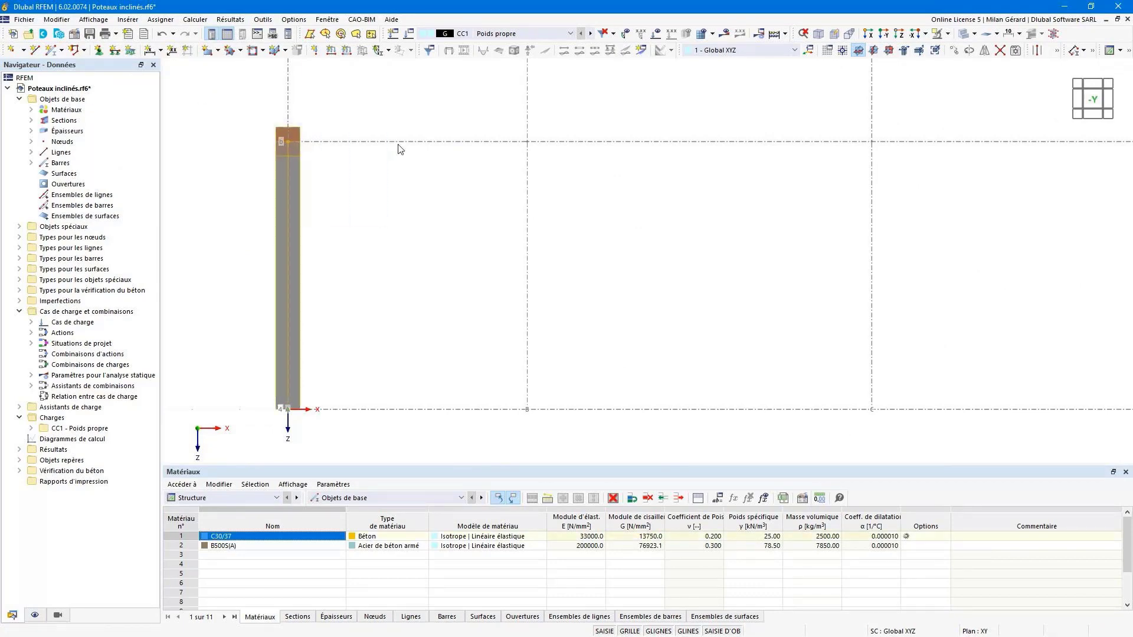
# - Examine the selected frame in the -Y view and in perspective, including its beam joints and column bases
pyautogui.scroll(-2, 554, 170)
pyautogui.scroll(-3, 553, 170)
pyautogui.keyDown('ctrl'); pyautogui.moveTo(543, 175); pyautogui.dragTo(632, 193, button='middle'); pyautogui.keyUp('ctrl')
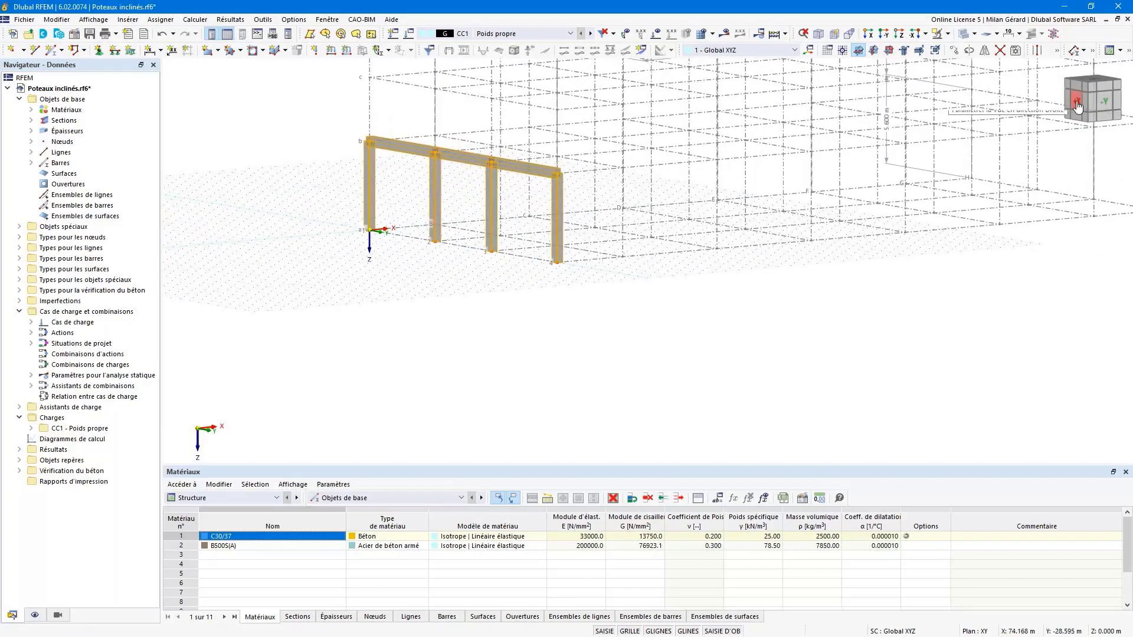
pyautogui.click(1104, 101)
pyautogui.scroll(5, 206, 328)
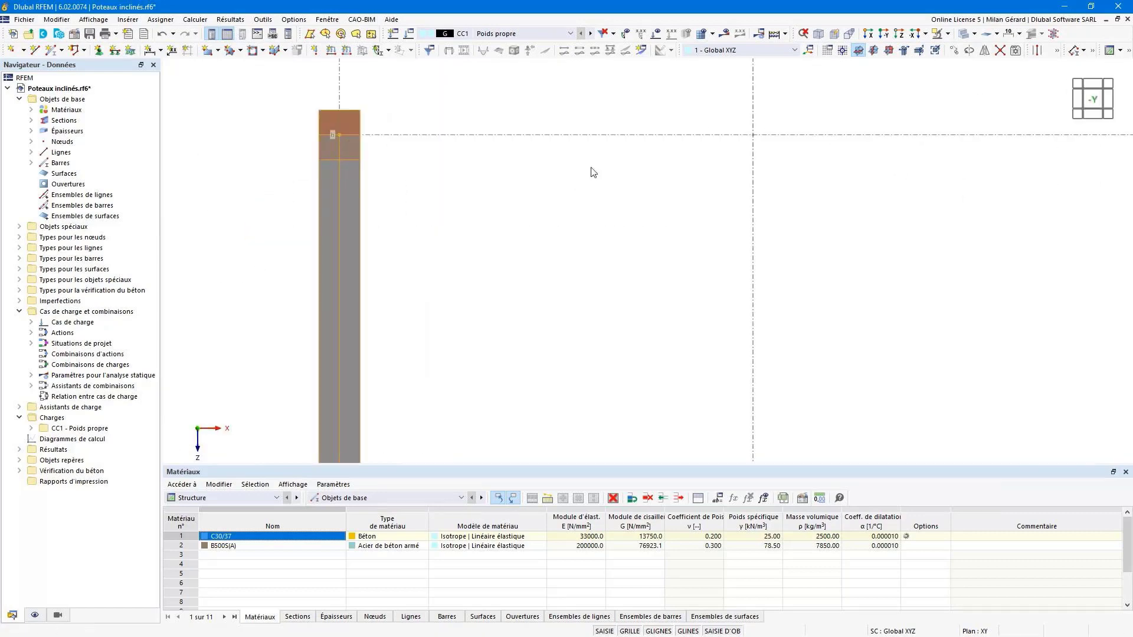
pyautogui.scroll(-4, 590, 173)
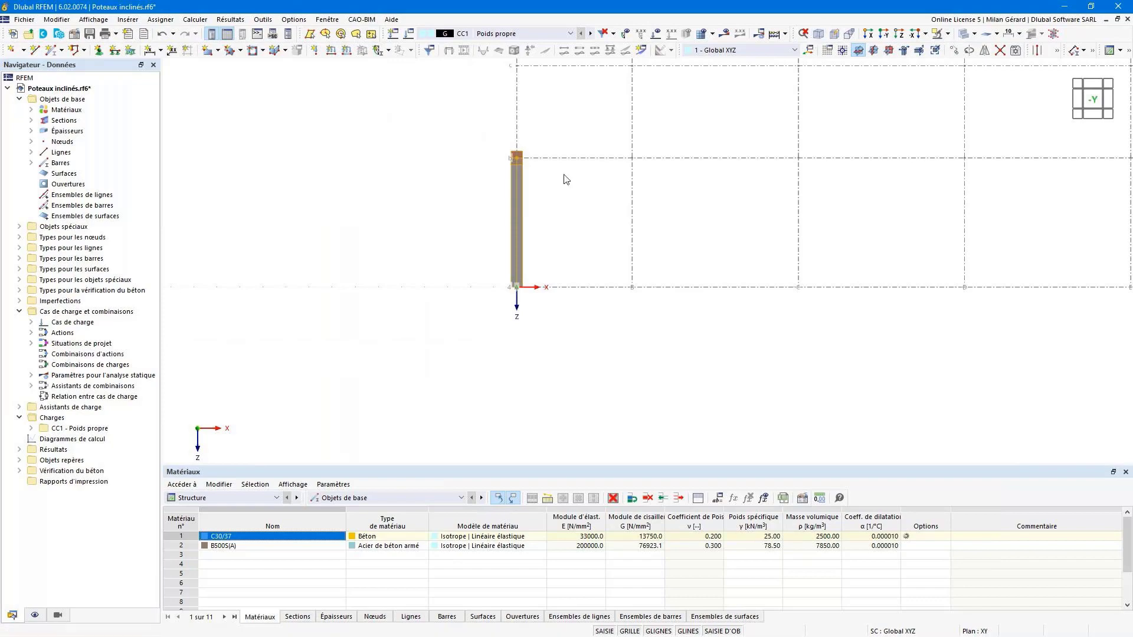
pyautogui.keyDown('ctrl'); pyautogui.moveTo(564, 177); pyautogui.dragTo(569, 316, button='middle'); pyautogui.keyUp('ctrl')
pyautogui.scroll(4, 546, 270)
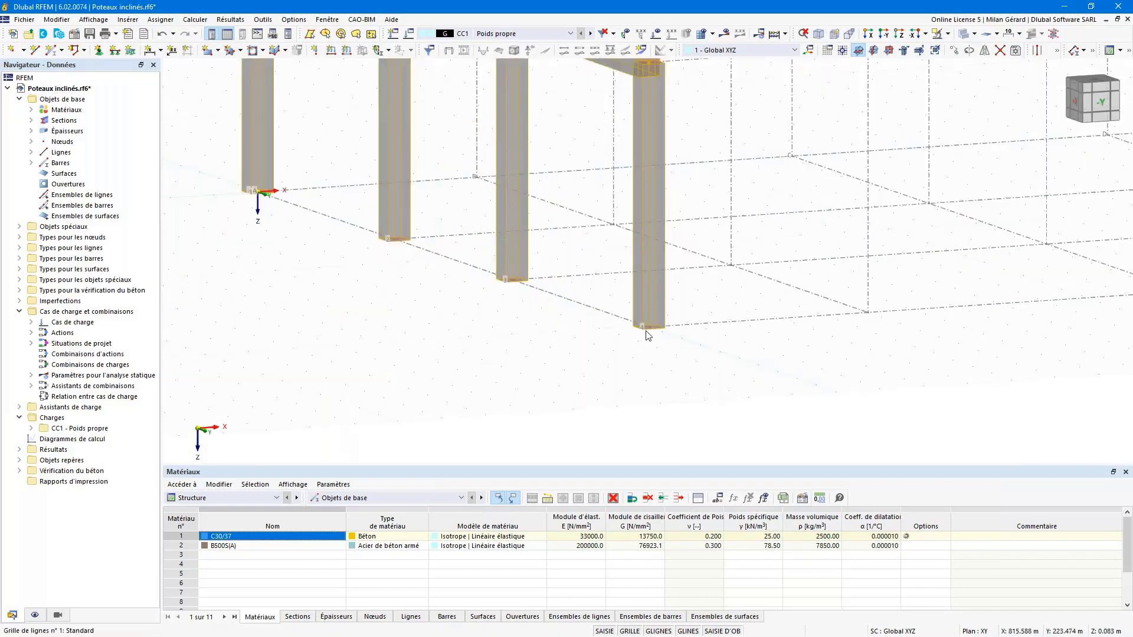
pyautogui.scroll(-3, 551, 276)
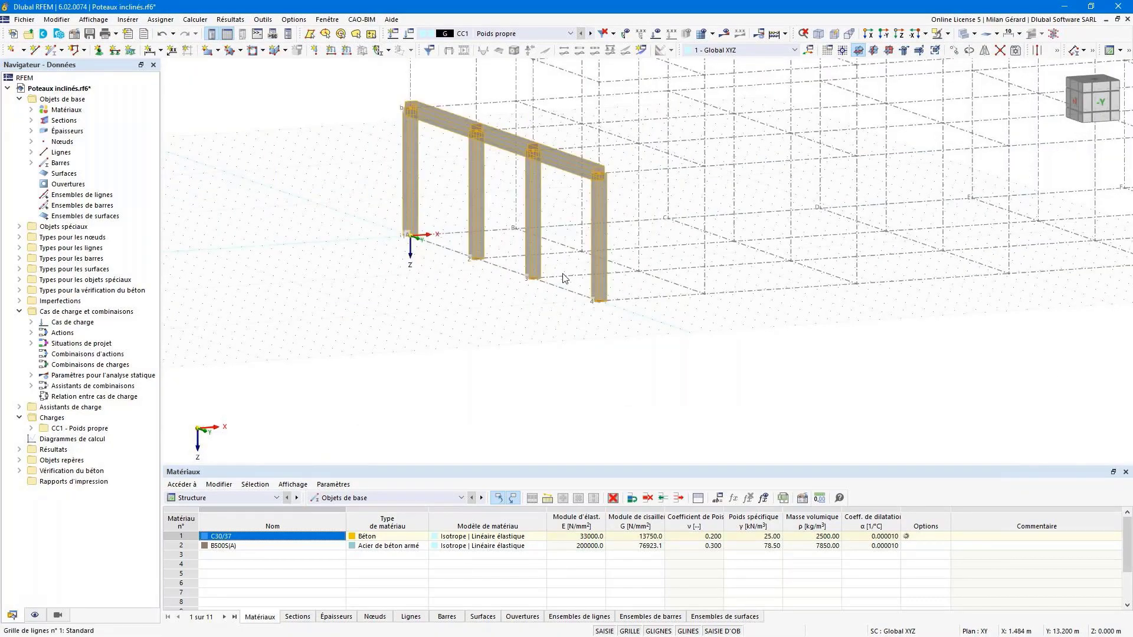
pyautogui.scroll(-2, 563, 277)
pyautogui.keyDown('ctrl'); pyautogui.moveTo(566, 270); pyautogui.dragTo(613, 303, button='middle'); pyautogui.keyUp('ctrl')
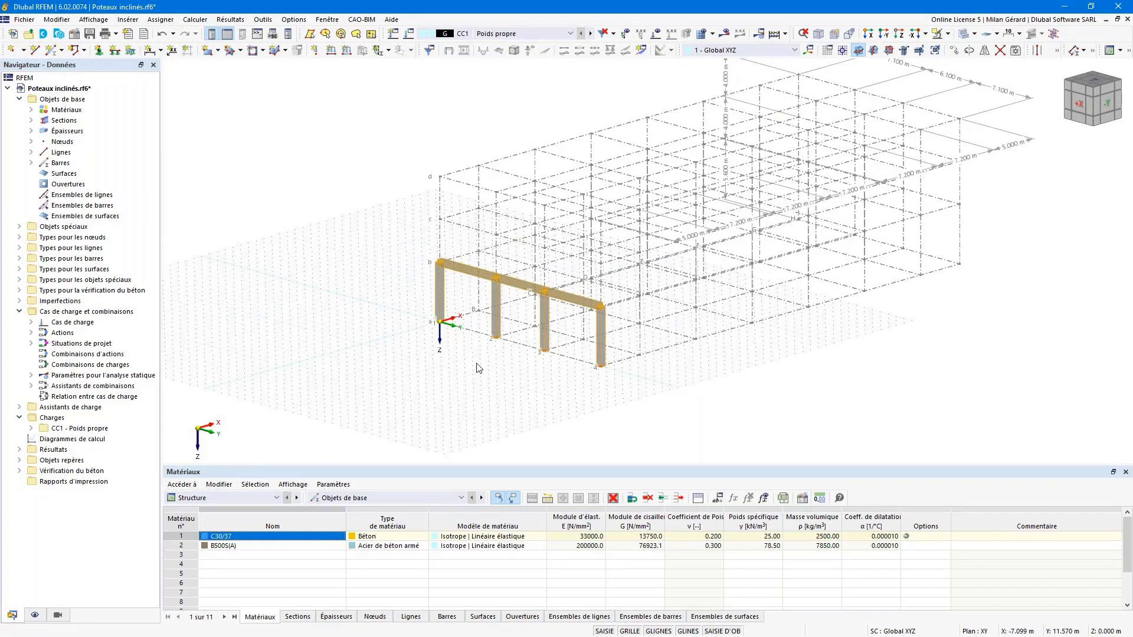
pyautogui.scroll(3, 478, 368)
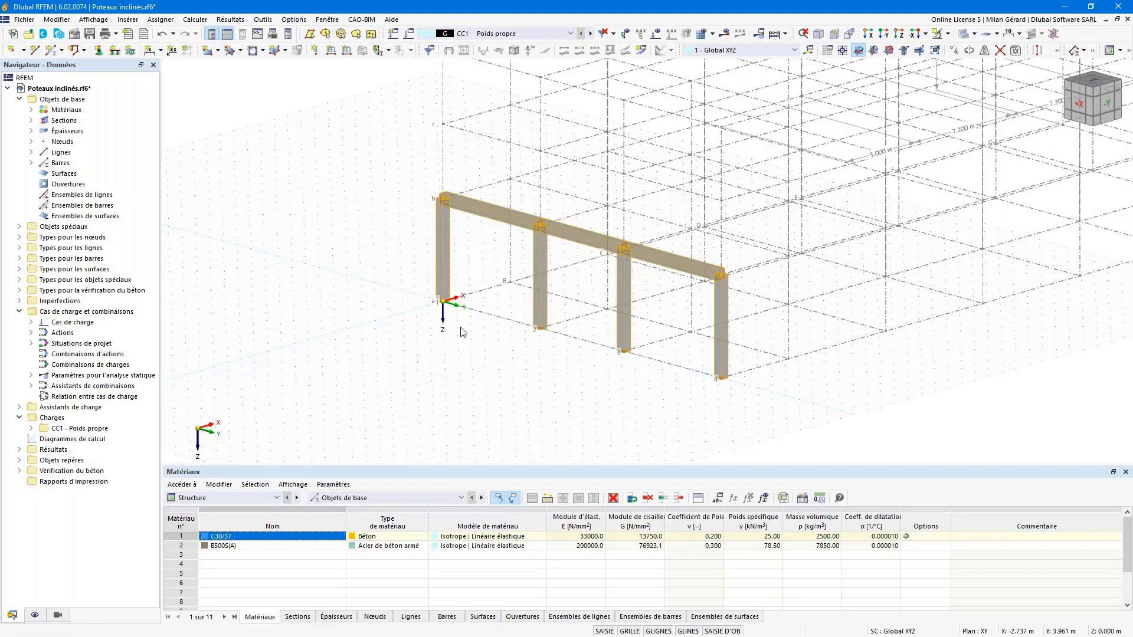
pyautogui.scroll(-1, 462, 332)
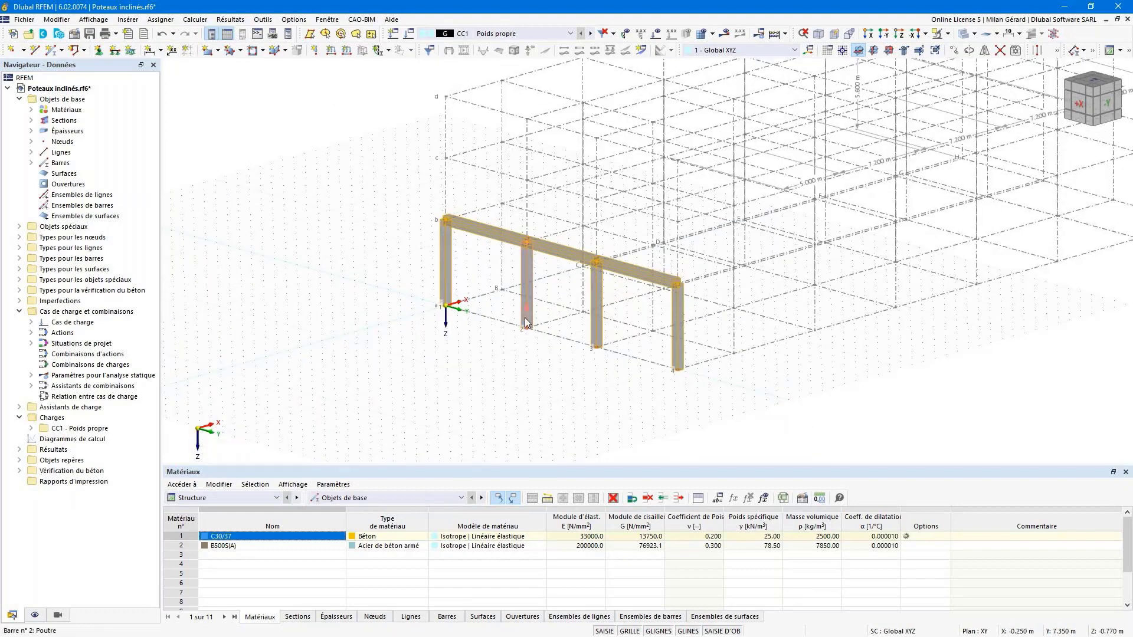
# - Start a Déplacer/copier operation on the selected frame with 7 copies and a displacement vector of 7.2 m in X
pyautogui.moveTo(445, 220)
pyautogui.rightClick(441, 266)
pyautogui.moveTo(604, 349)
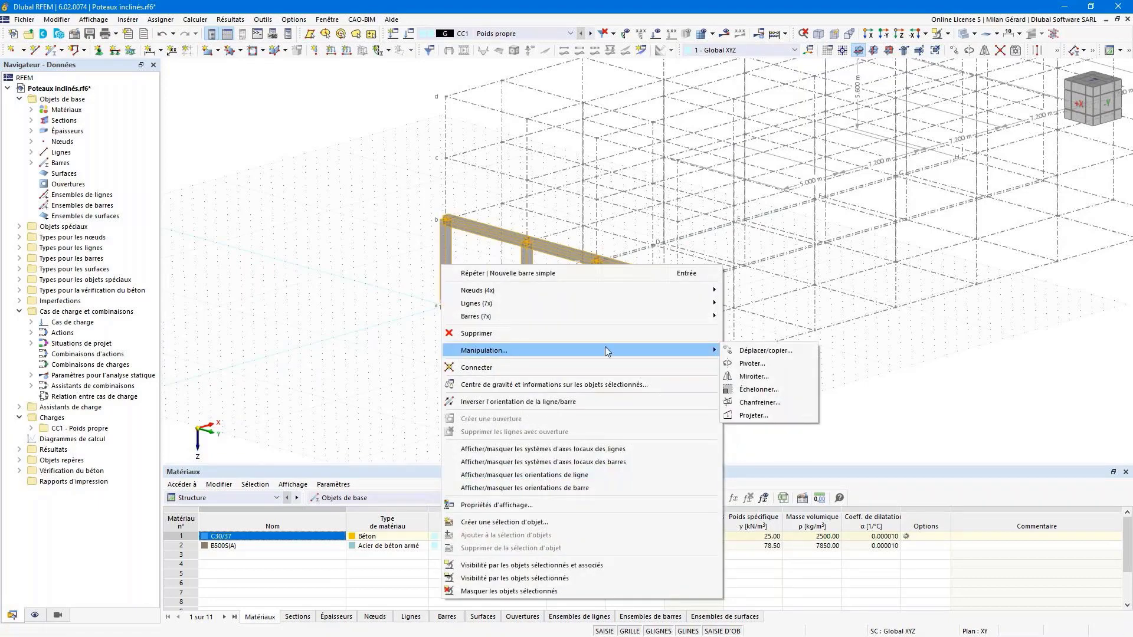
pyautogui.click(765, 350)
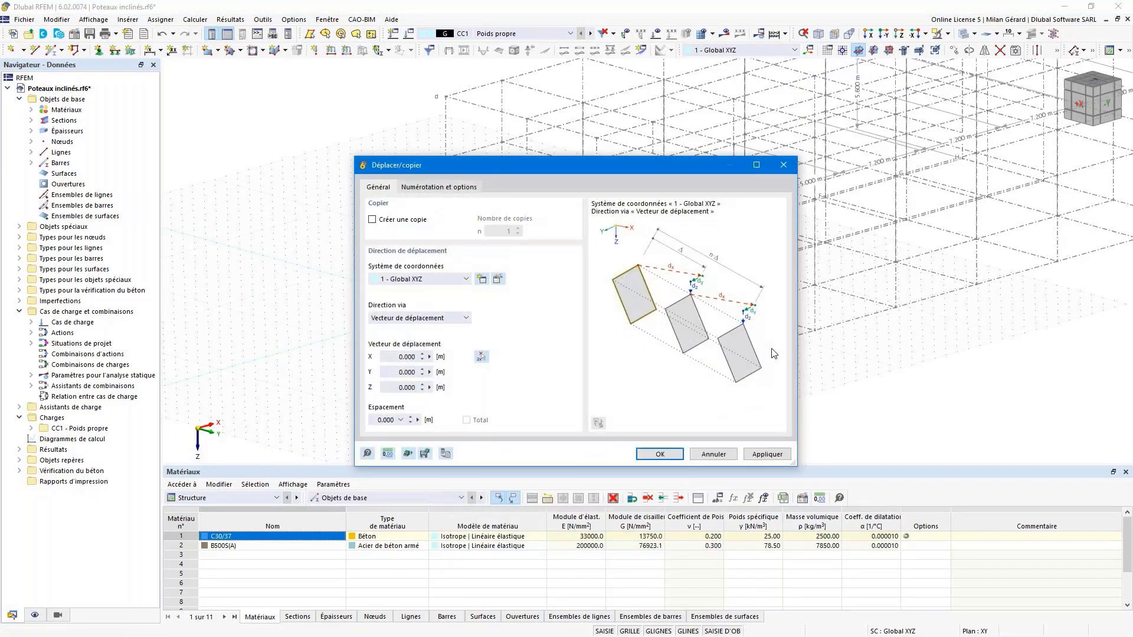
pyautogui.click(399, 221)
pyautogui.doubleClick(508, 231)
pyautogui.write('7')
pyautogui.click(407, 357)
pyautogui.write('7.2')
pyautogui.press('Tab')
pyautogui.click(416, 356)
# - Enable different copy spacings (Différents pas d'espacement) and set the first and seventh spacings to 5 m
pyautogui.click(433, 187)
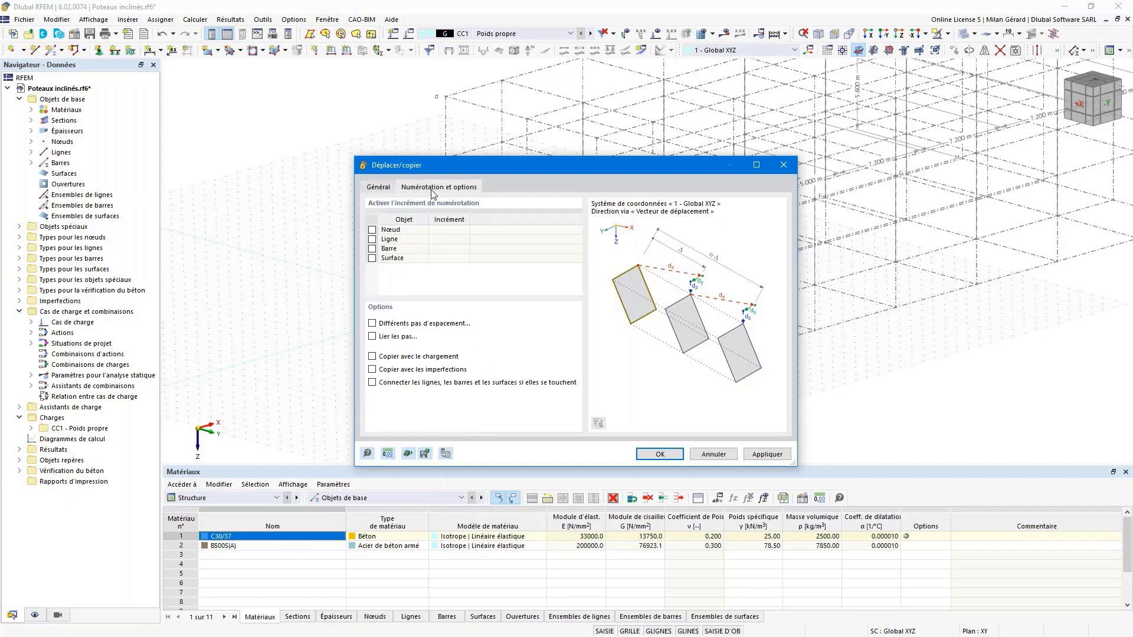
pyautogui.click(390, 327)
pyautogui.click(508, 188)
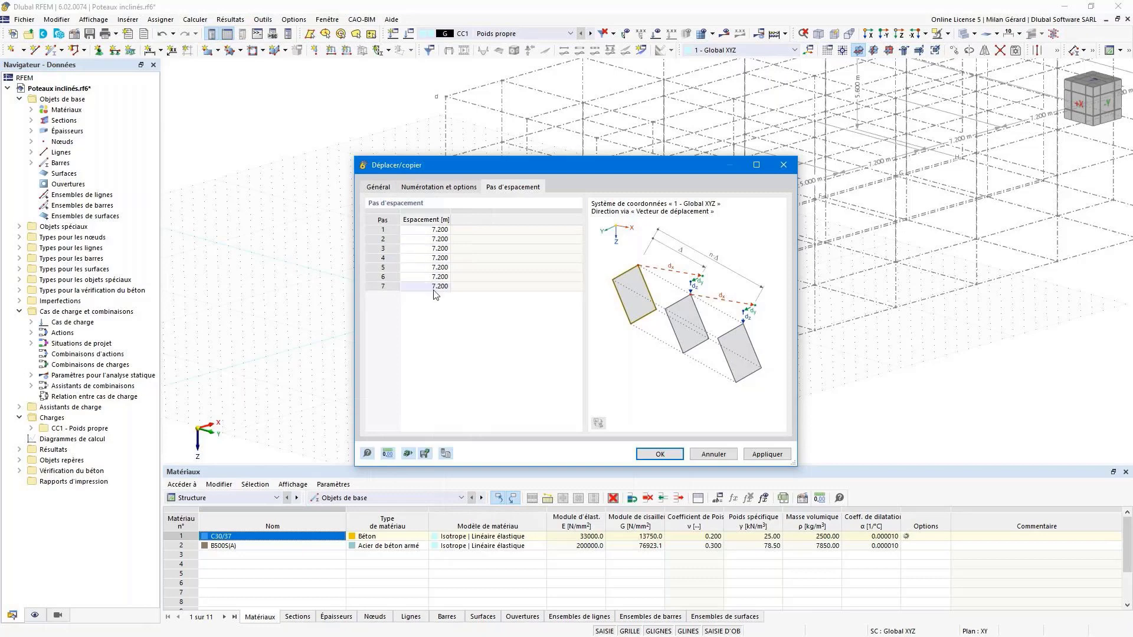
pyautogui.click(427, 232)
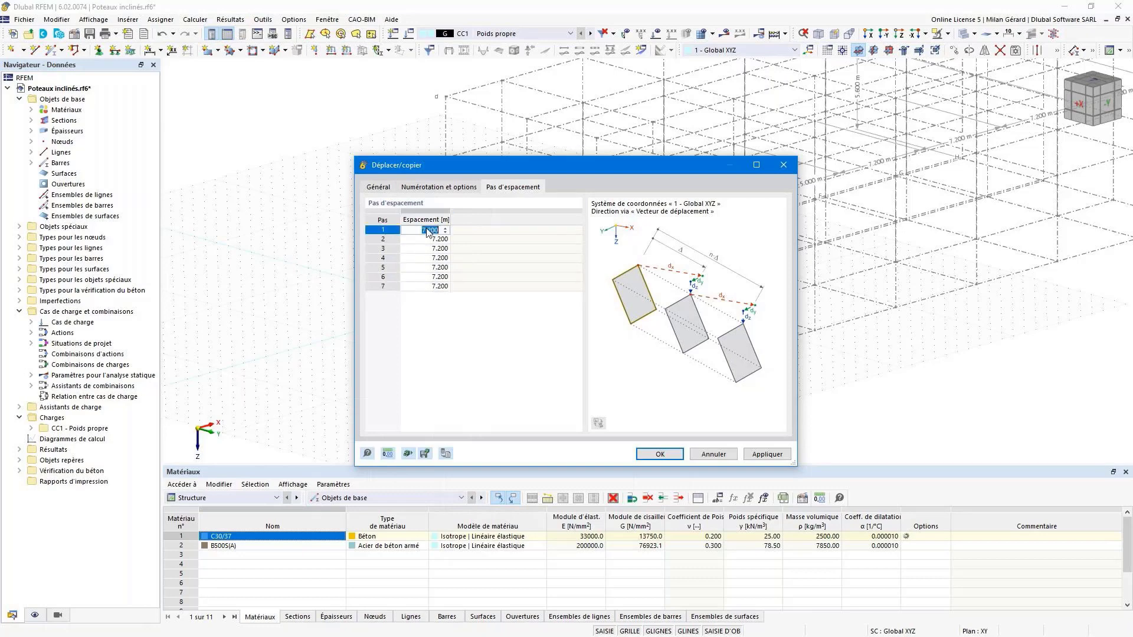
pyautogui.write('5')
pyautogui.click(425, 288)
pyautogui.write('5')
pyautogui.click(426, 279)
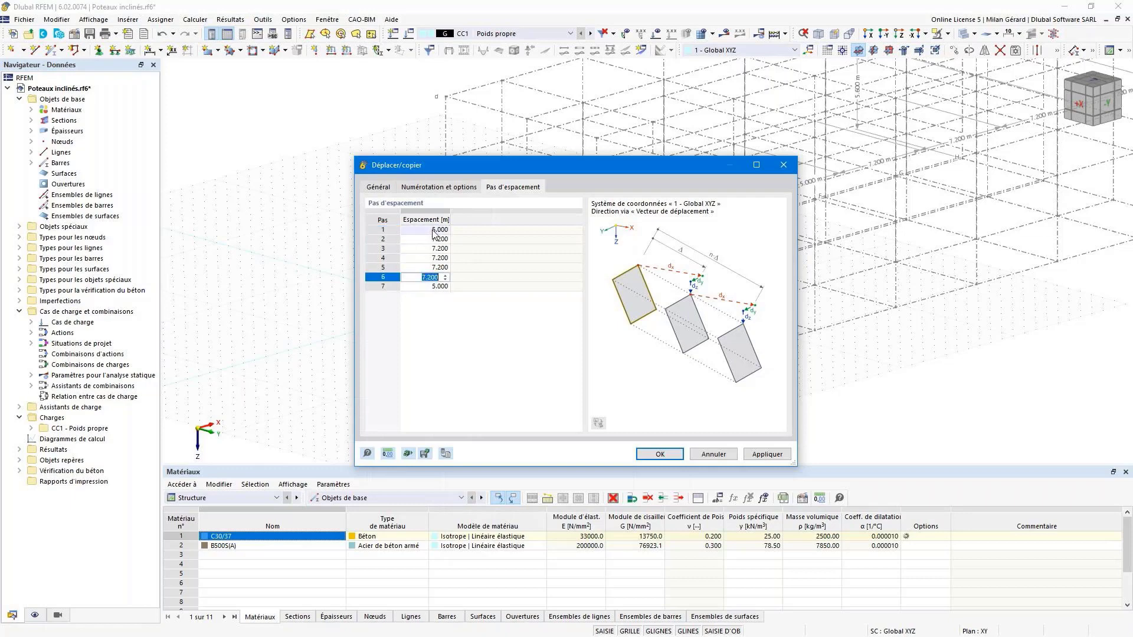
# - Enable linking of the copy steps (Lier les pas) and connect the nodes with members, using the frame's end beam as the template
pyautogui.click(437, 188)
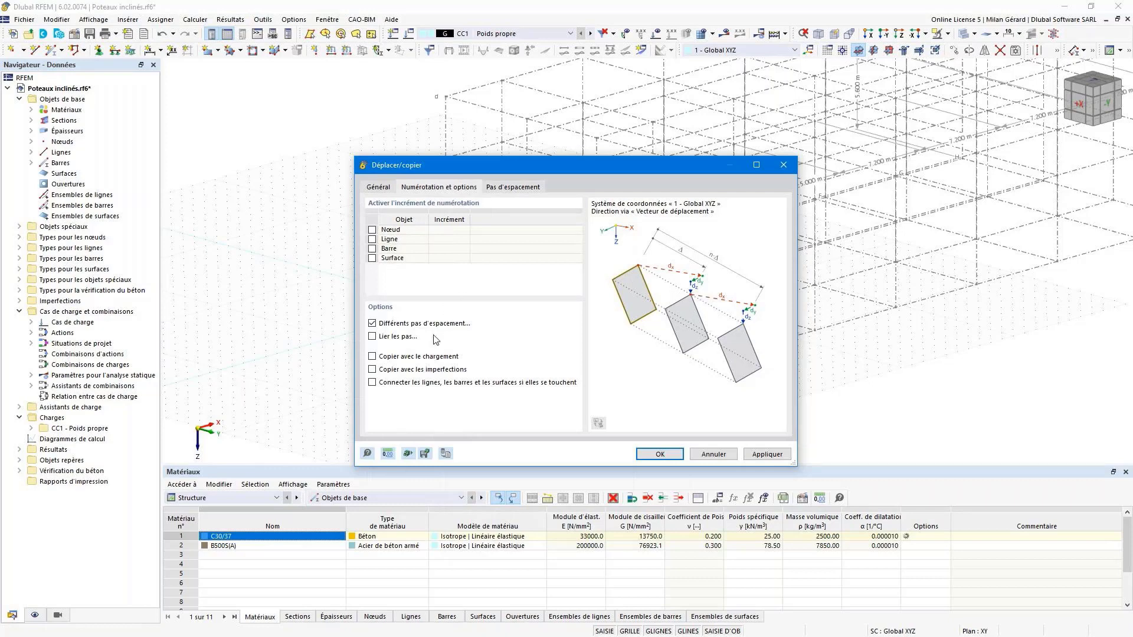
pyautogui.click(376, 339)
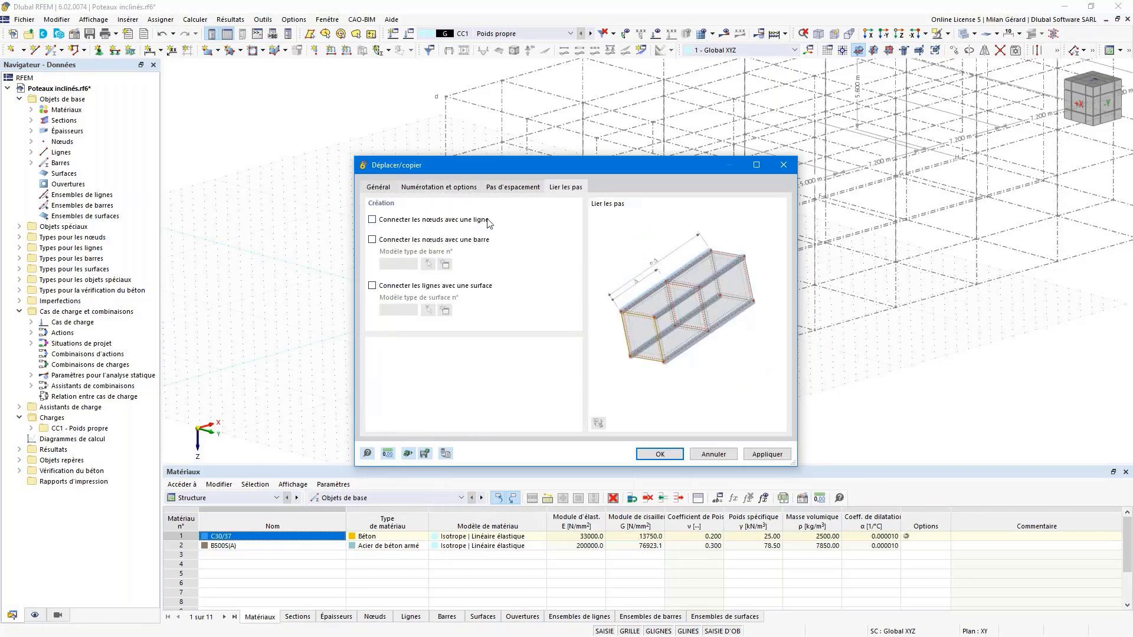
pyautogui.click(412, 240)
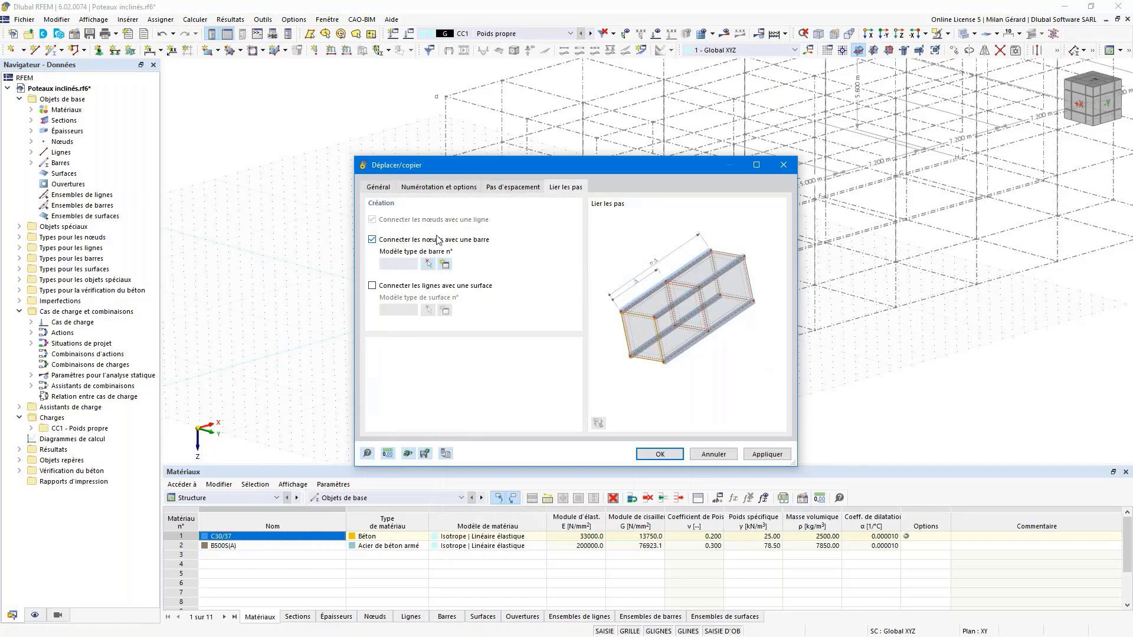
pyautogui.click(429, 267)
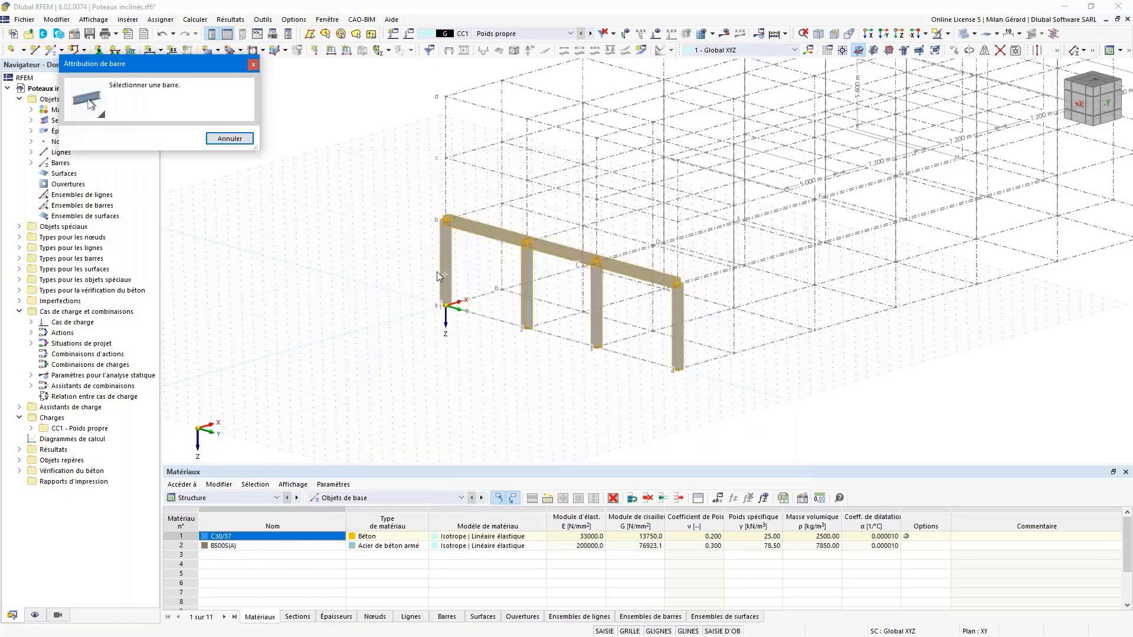
pyautogui.click(636, 270)
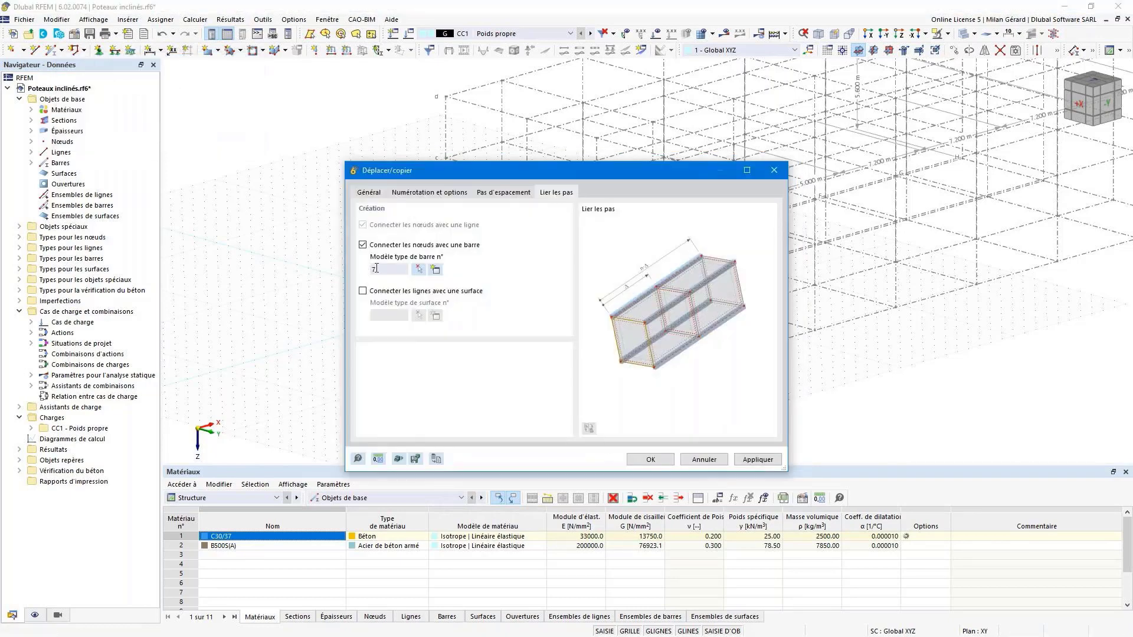
# - Apply the Déplacer/copier settings to create the linked frame copies along X, and clear the selection
pyautogui.click(643, 459)
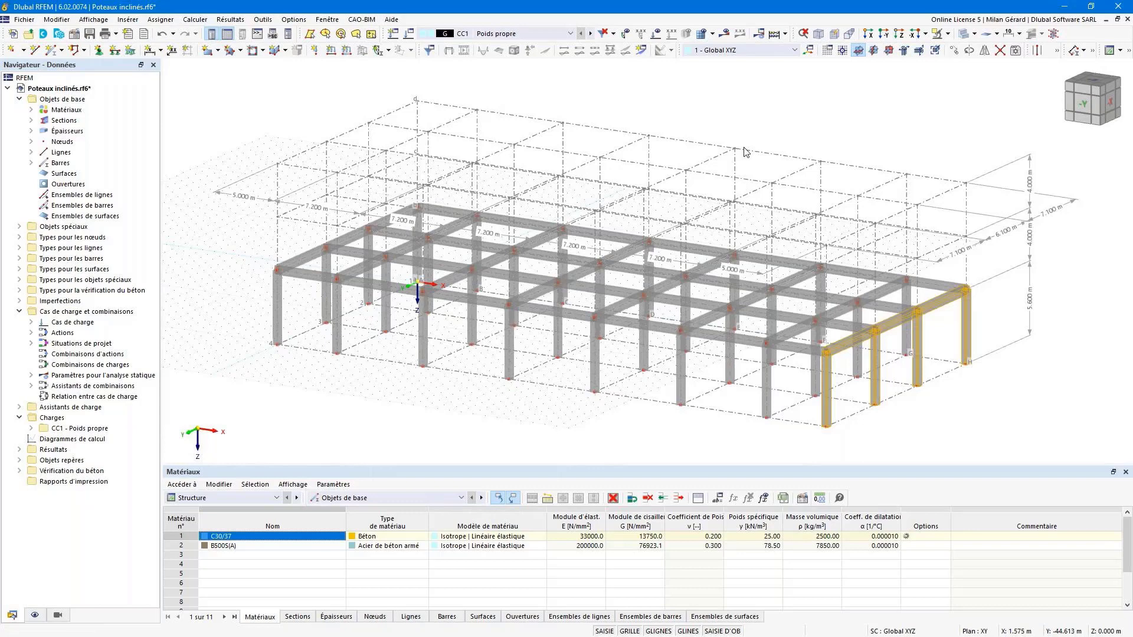
pyautogui.click(728, 116)
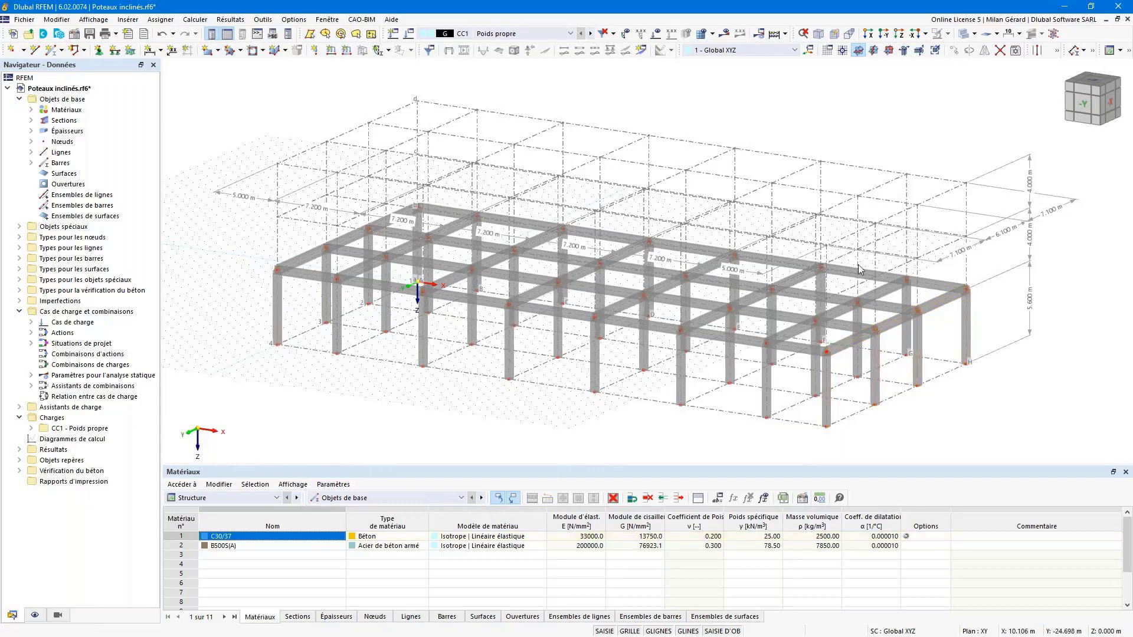
# - Start a new rectangular surface with Propriétés de calcul disabled and its uniform C30/37 thickness set to 180 mm
pyautogui.click(208, 54)
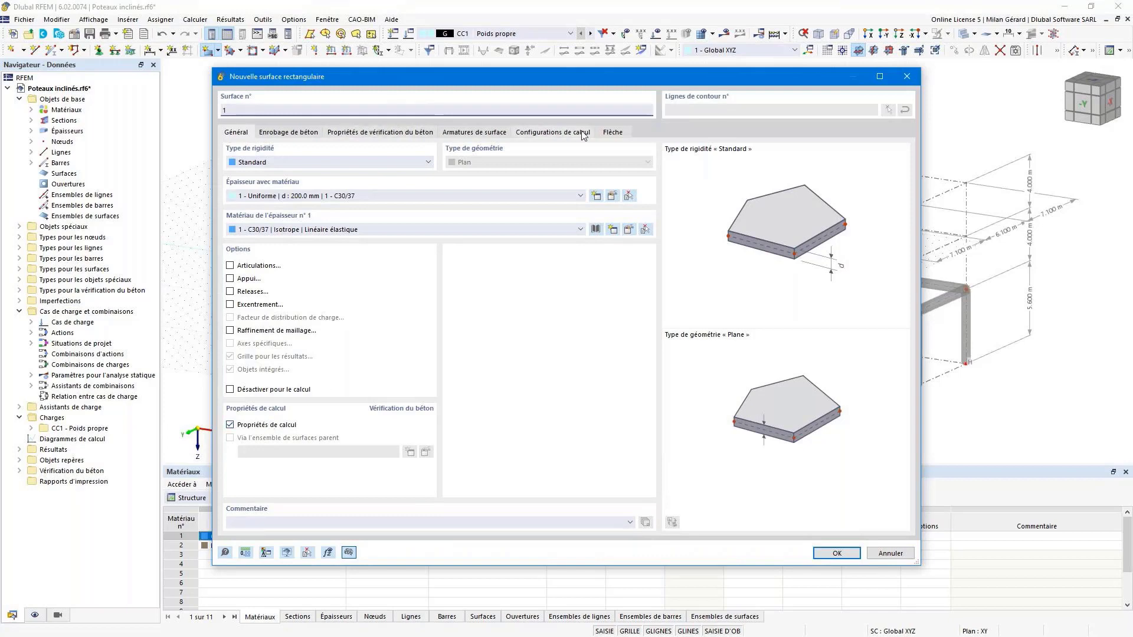
pyautogui.click(279, 429)
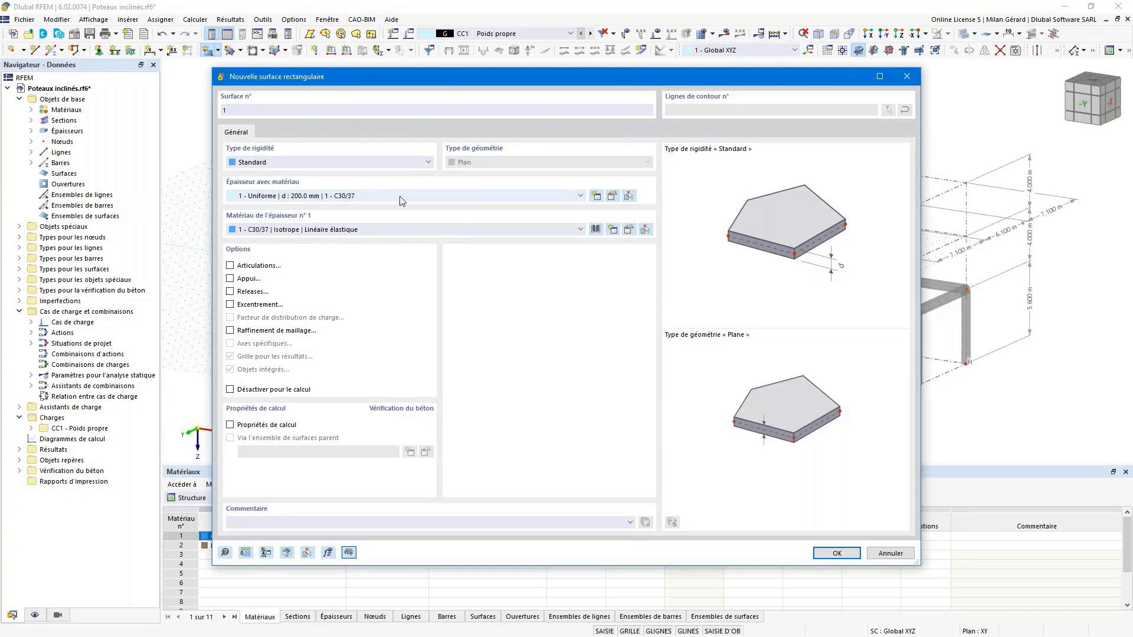
pyautogui.click(613, 197)
pyautogui.moveTo(373, 234); pyautogui.dragTo(416, 240)
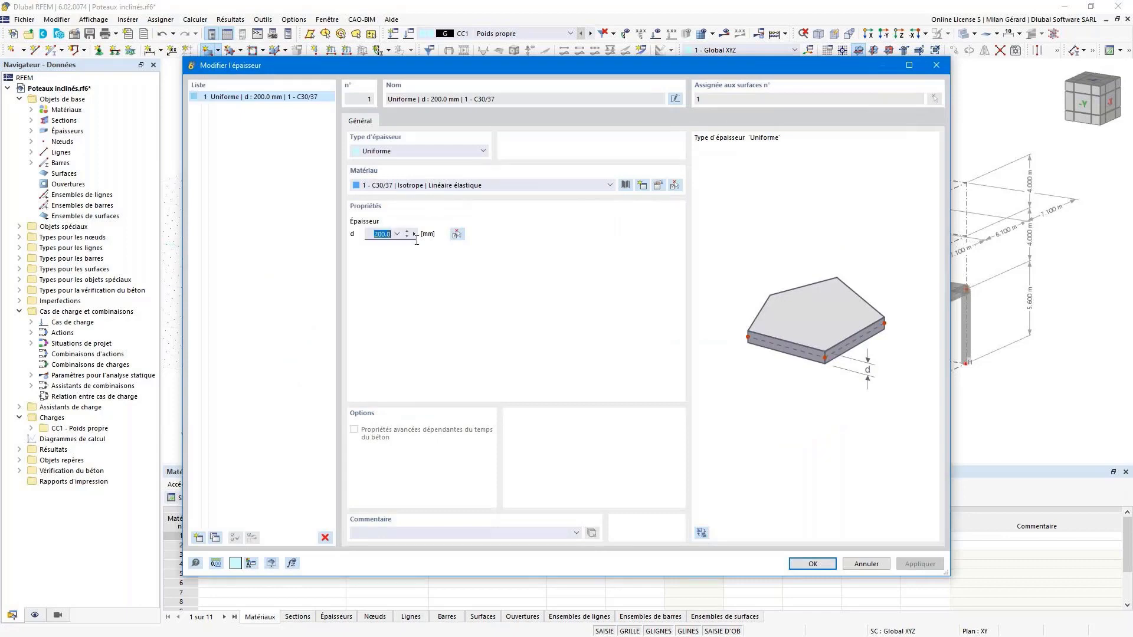
pyautogui.write('180')
pyautogui.click(818, 565)
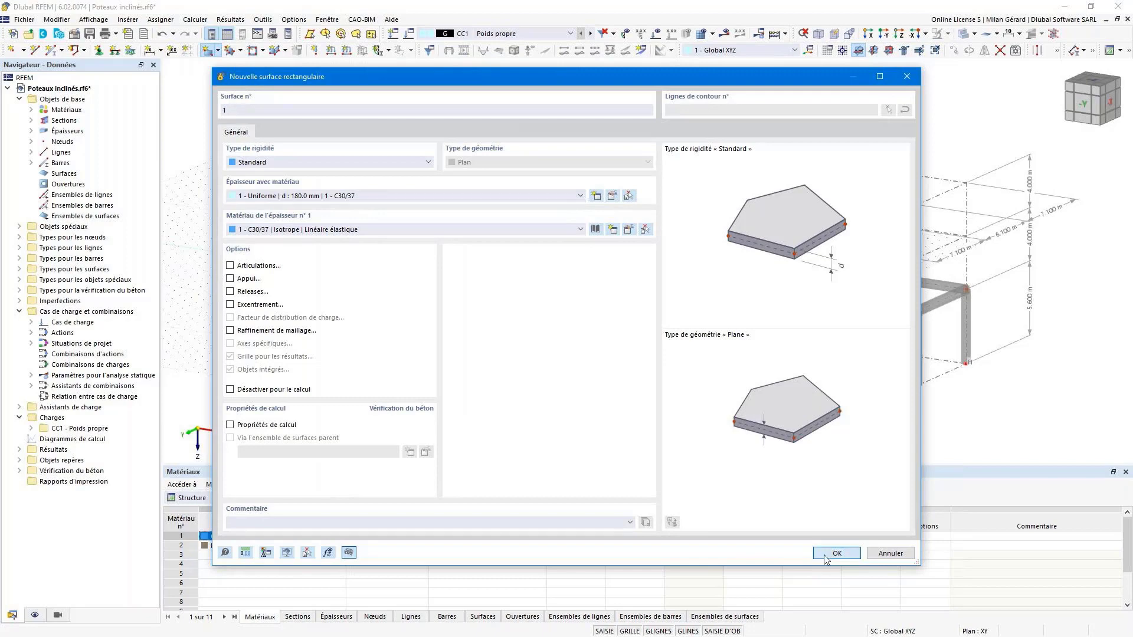
pyautogui.click(836, 552)
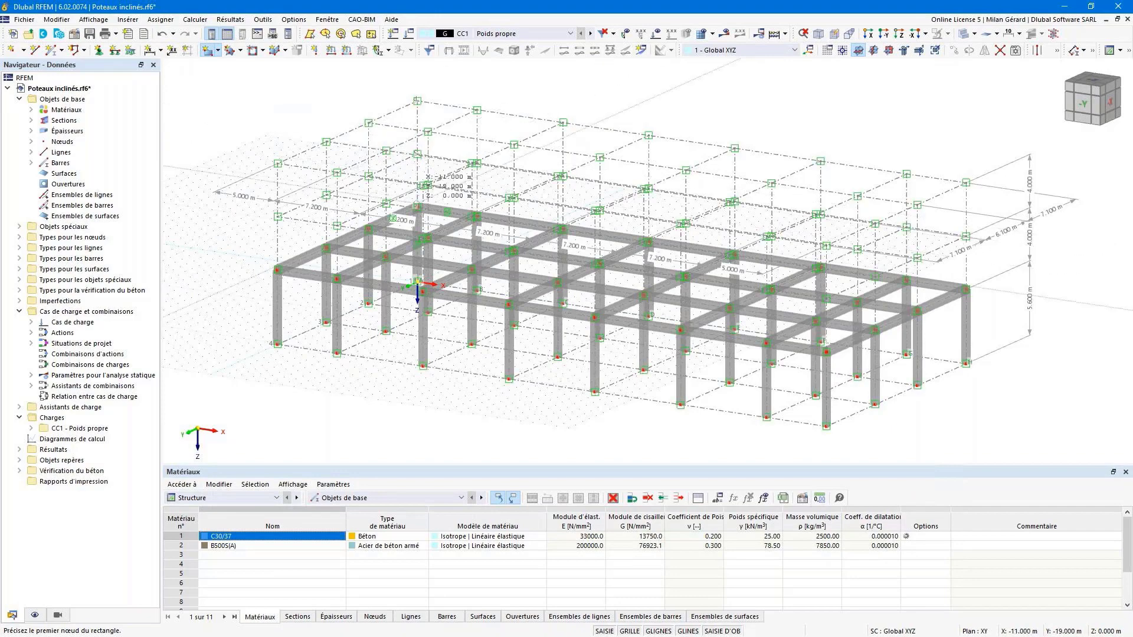
# - Place the rectangular slab on top of the beams between opposite corner nodes (0, 0, -5.6 m) and (46, 20.3, -5.6 m)
pyautogui.scroll(5, 413, 215)
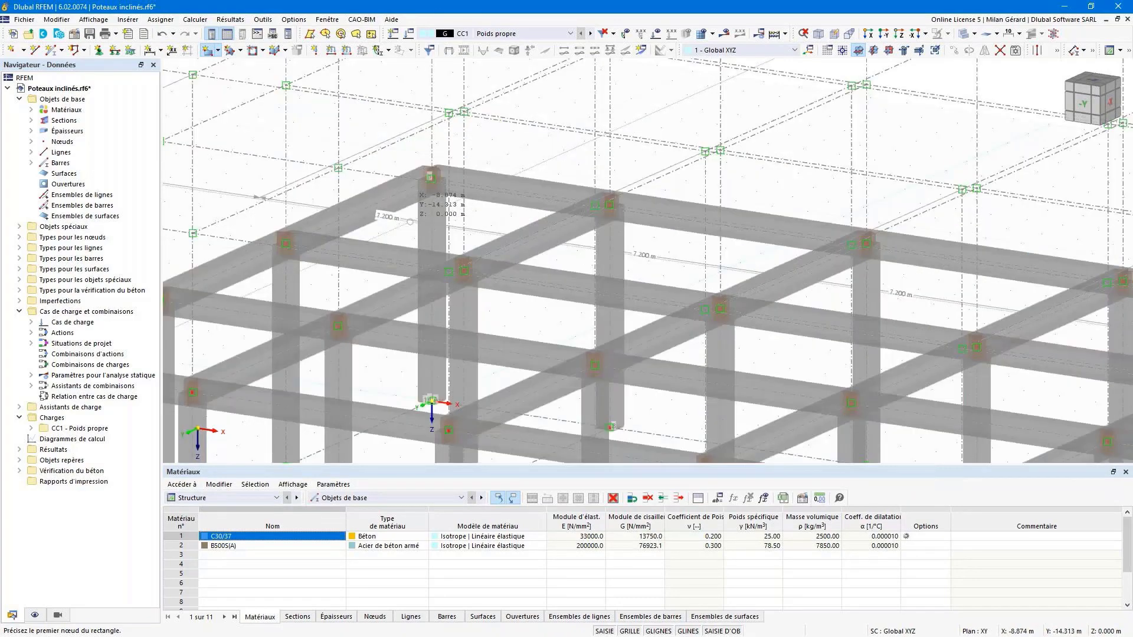
pyautogui.click(434, 168)
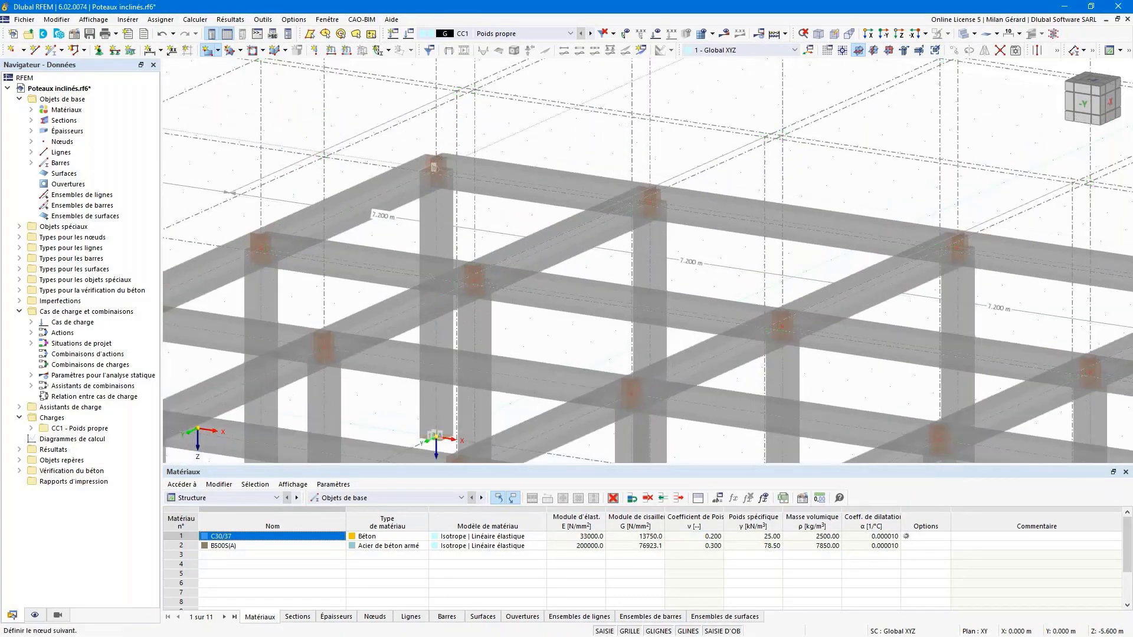
pyautogui.scroll(-6, 434, 168)
pyautogui.scroll(5, 767, 221)
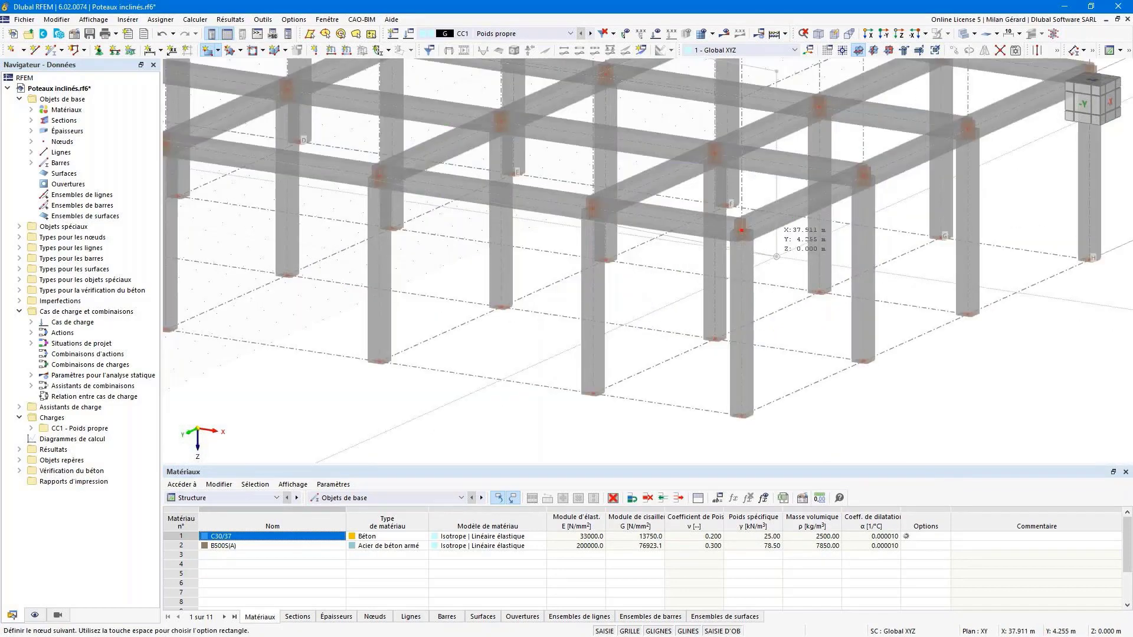
pyautogui.click(741, 230)
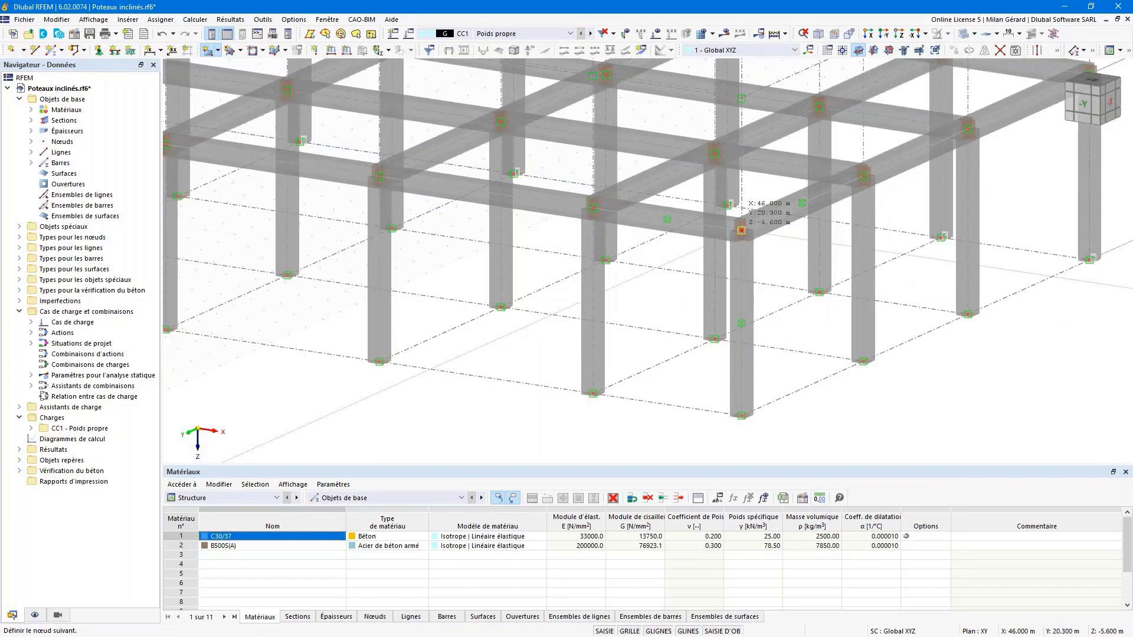
pyautogui.scroll(-5, 741, 230)
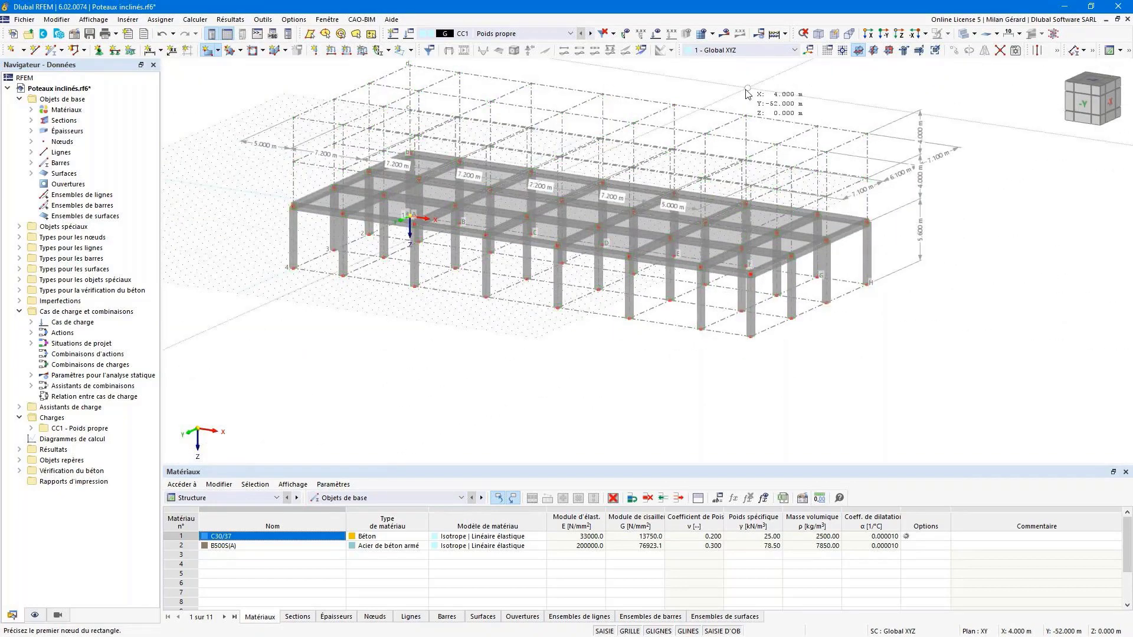
pyautogui.click(816, 33)
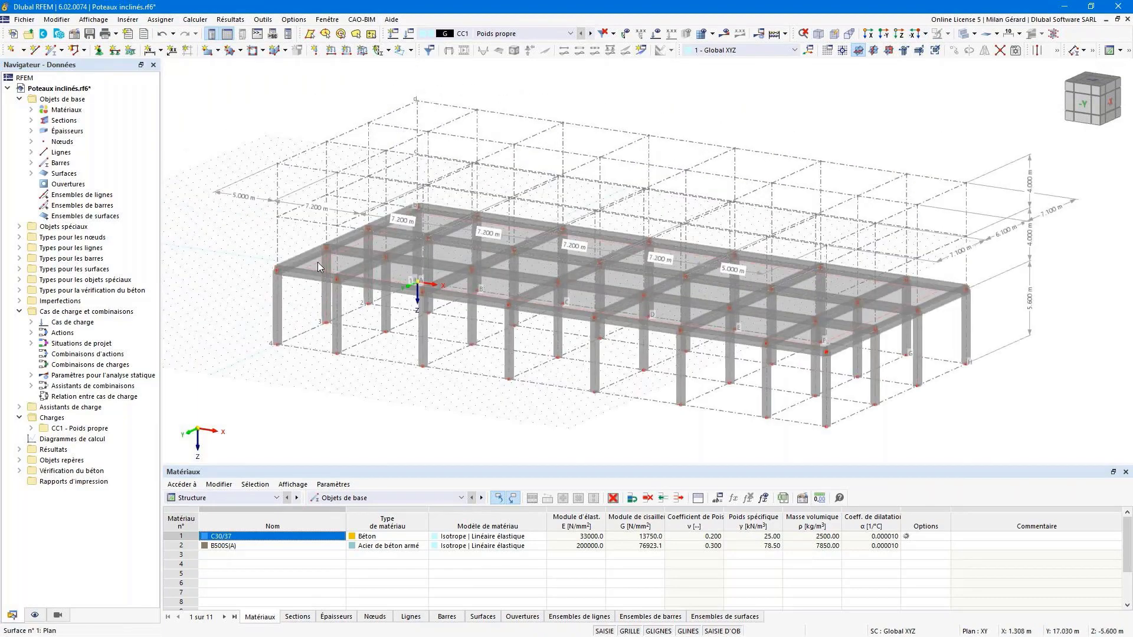
pyautogui.click(318, 262)
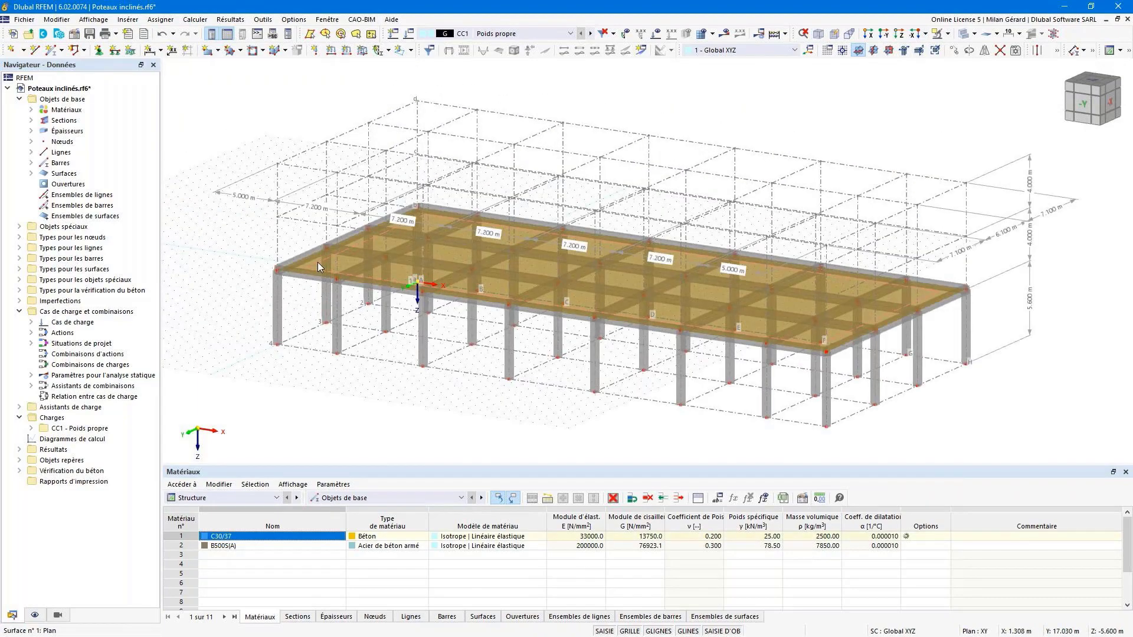
pyautogui.click(610, 93)
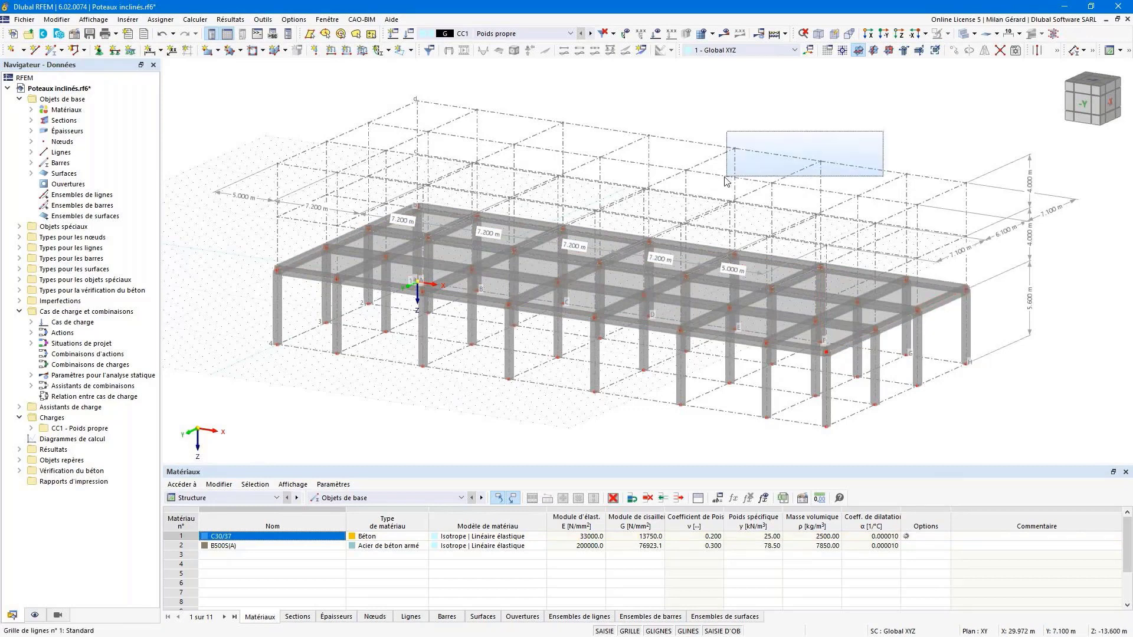
# - Copy the entire storey, including columns, beams and slab, upward by about 5.6 m to form a second level
pyautogui.hotkey('ctrl', 'a')
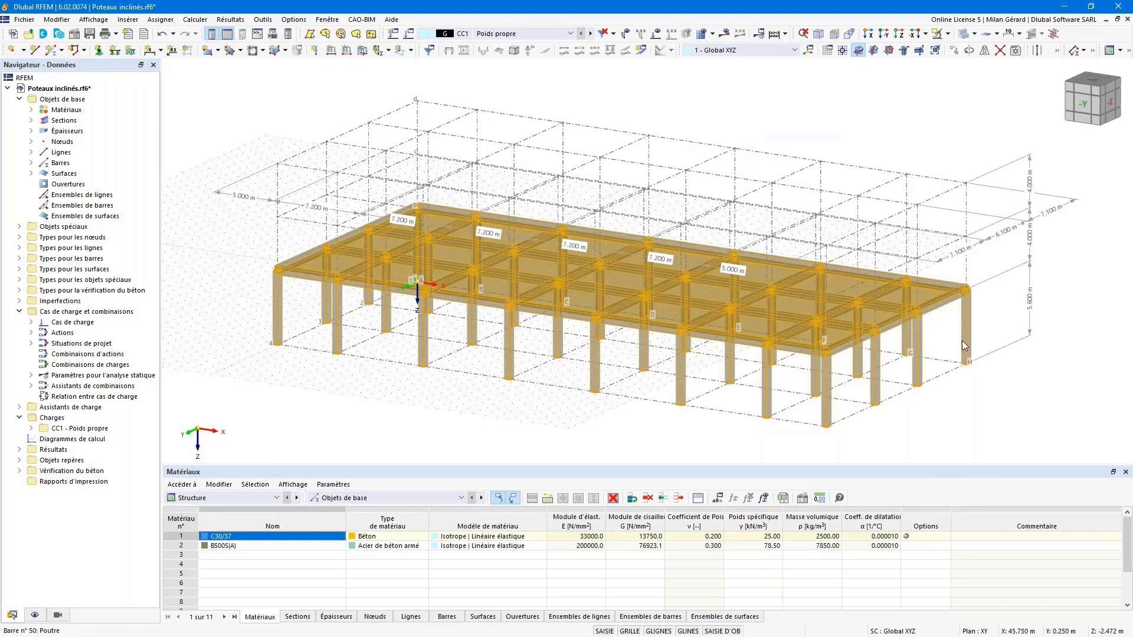
pyautogui.moveTo(967, 353)
pyautogui.mouseDown()
pyautogui.moveTo(993, 290)
pyautogui.moveTo(979, 267)
pyautogui.moveTo(968, 289)
pyautogui.moveTo(991, 316)
pyautogui.mouseUp()
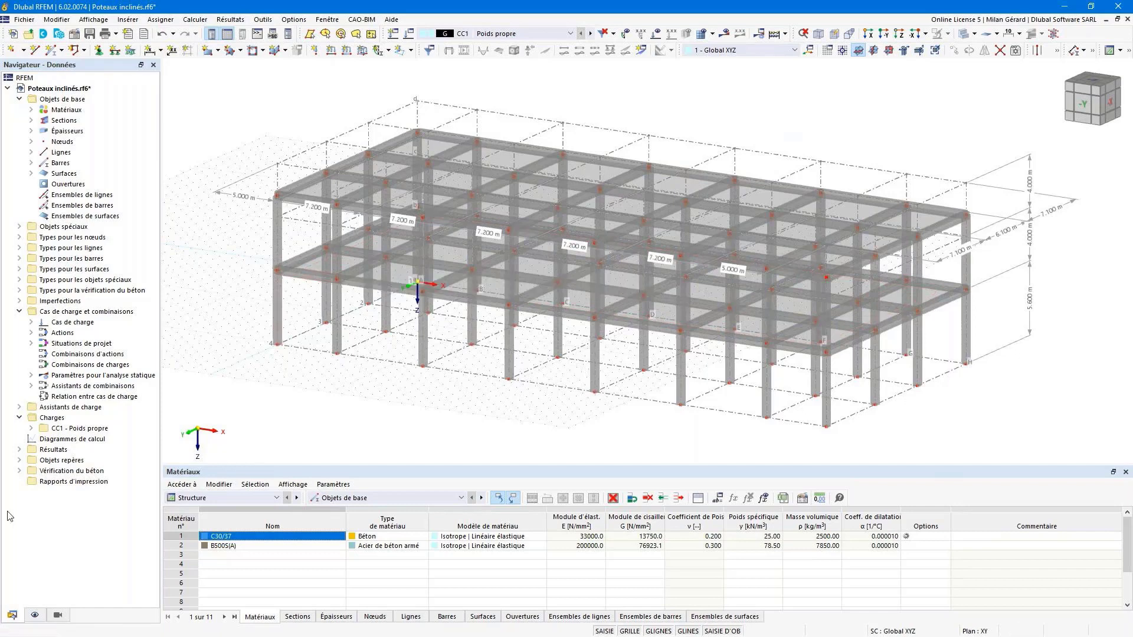
# - Turn off the transparent option of the model's solid rendering in the display settings
pyautogui.click(33, 615)
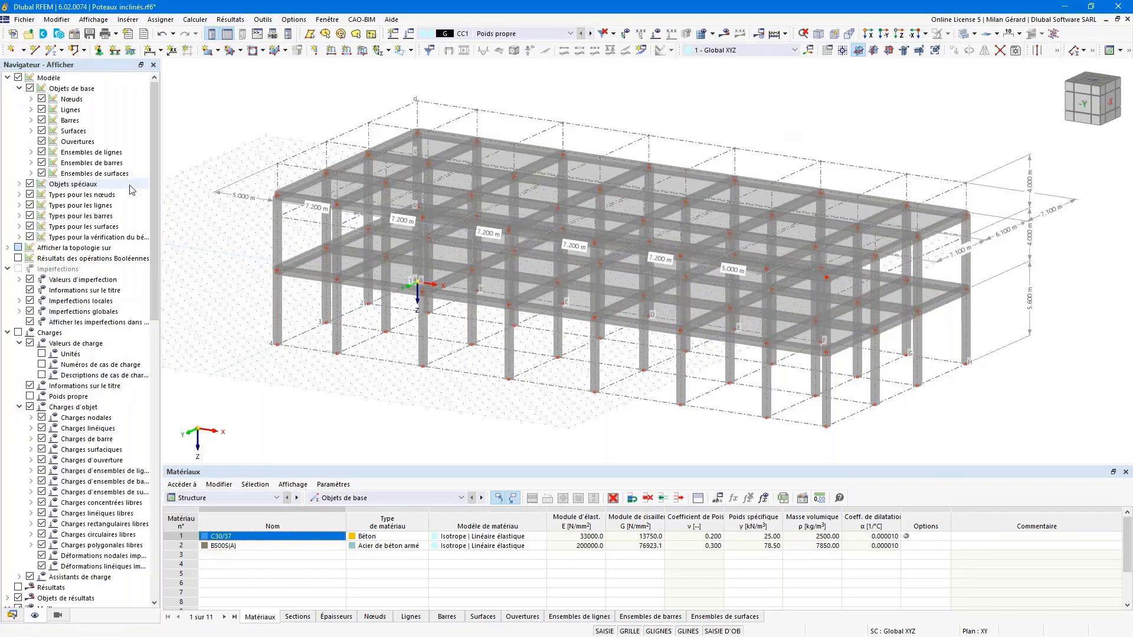
pyautogui.moveTo(153, 150); pyautogui.dragTo(149, 478)
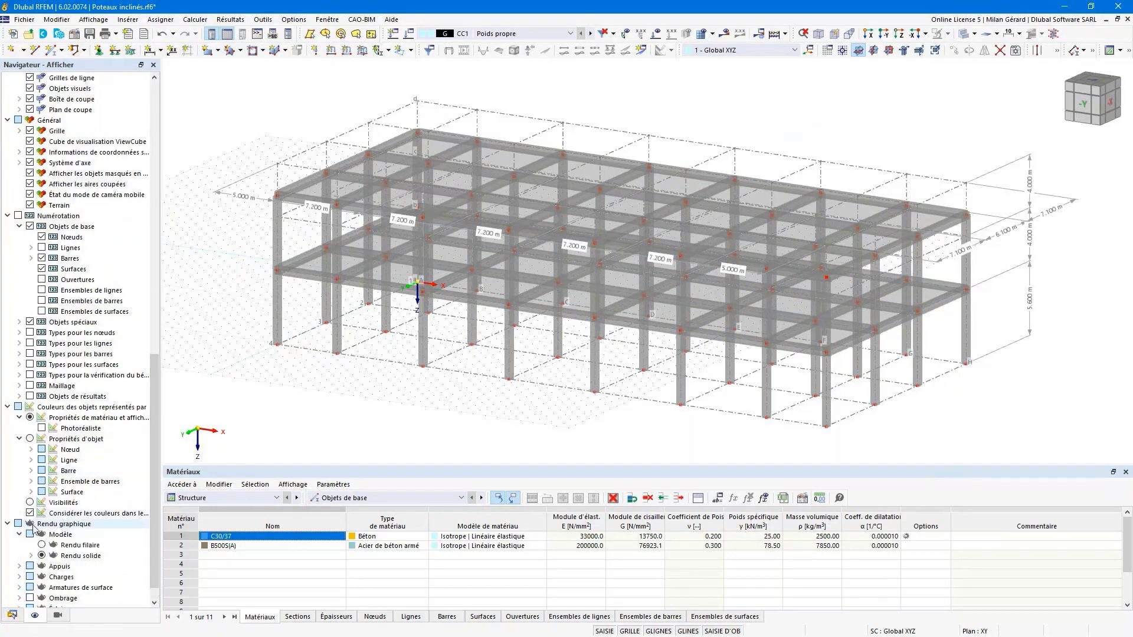
pyautogui.click(20, 535)
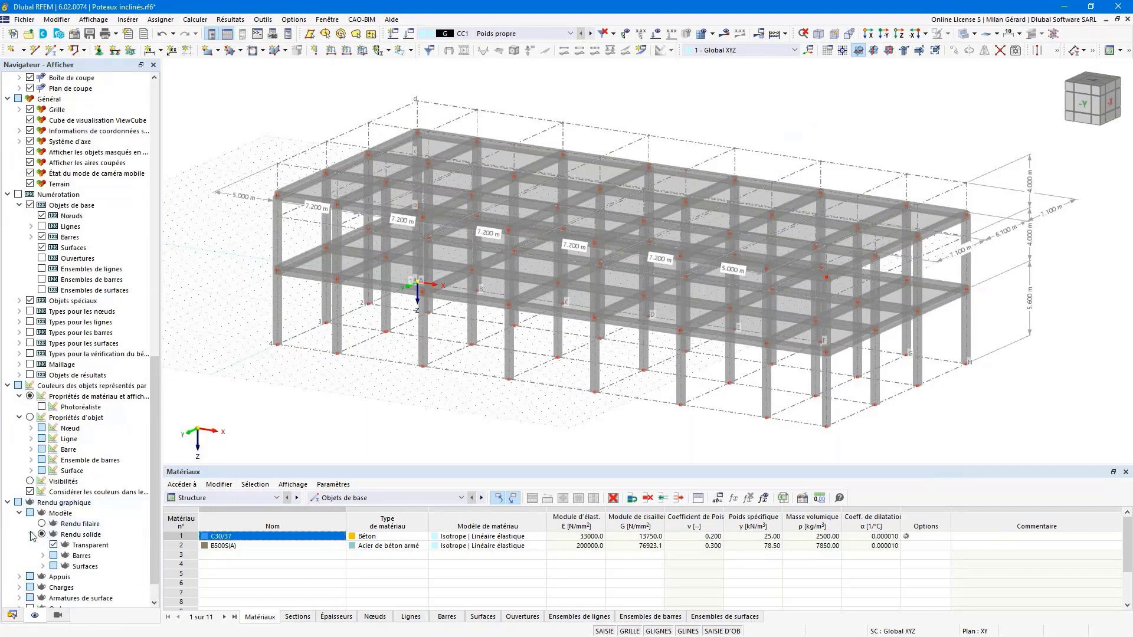
pyautogui.click(31, 533)
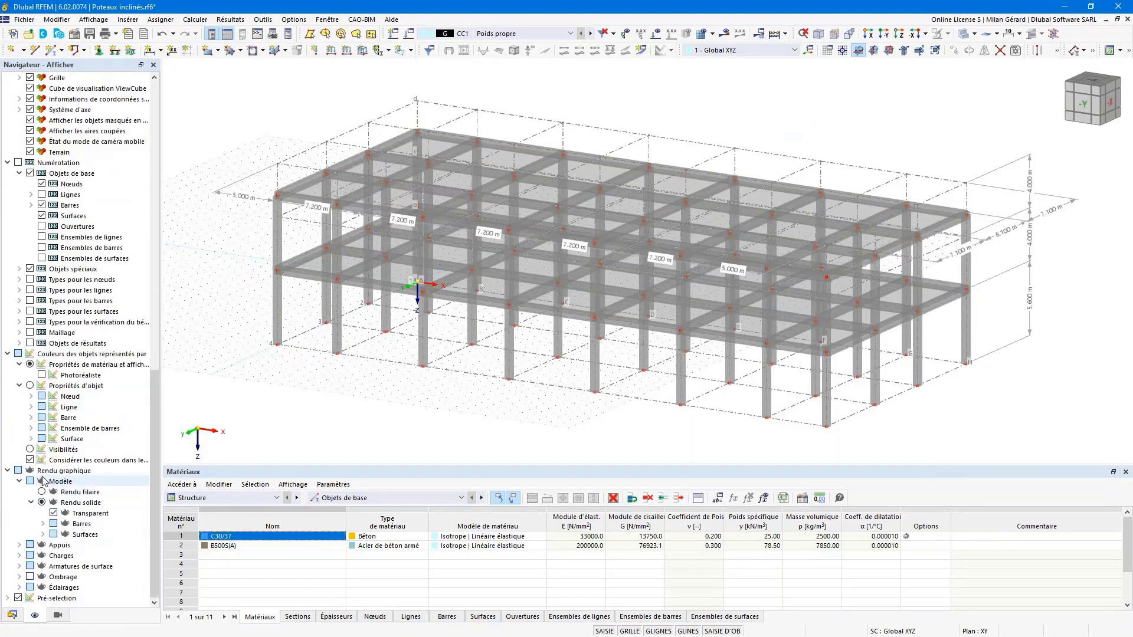
pyautogui.click(54, 513)
# - Examine the upper slab's position relative to the beams at the building corner, from above and below
pyautogui.scroll(5, 271, 198)
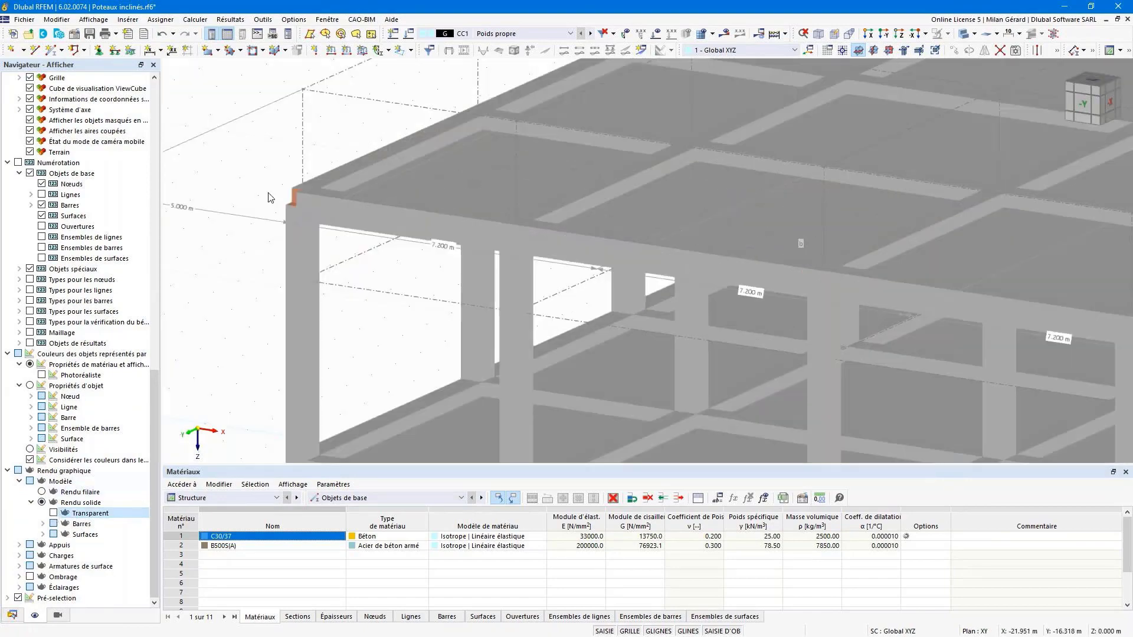
pyautogui.scroll(2, 270, 197)
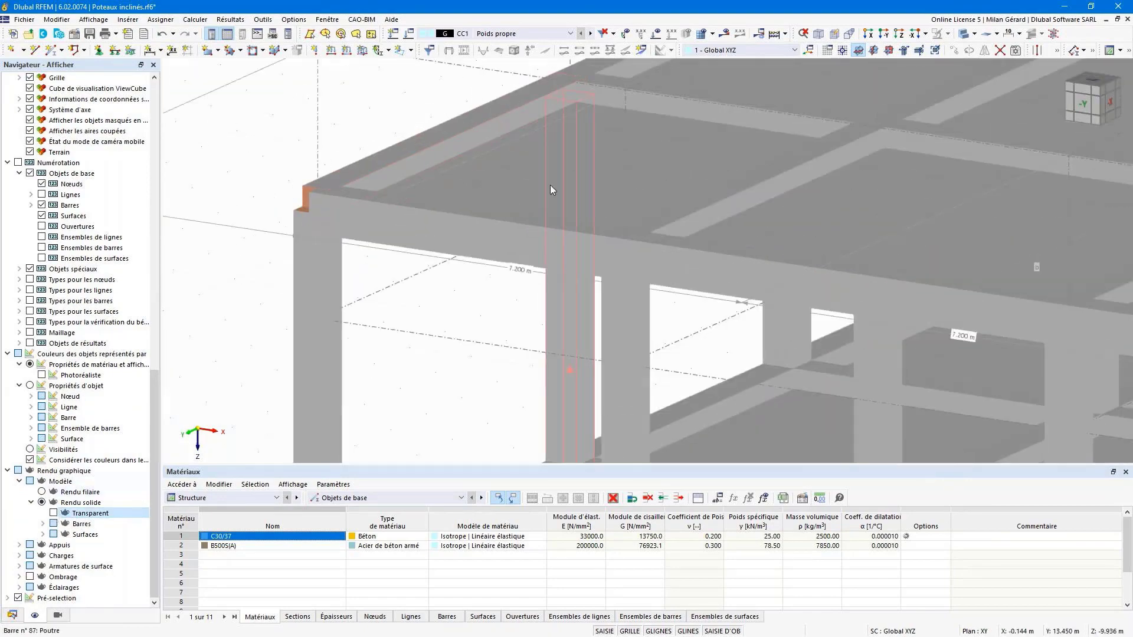
pyautogui.keyDown('ctrl'); pyautogui.moveTo(456, 366); pyautogui.dragTo(452, 334, button='middle'); pyautogui.keyUp('ctrl')
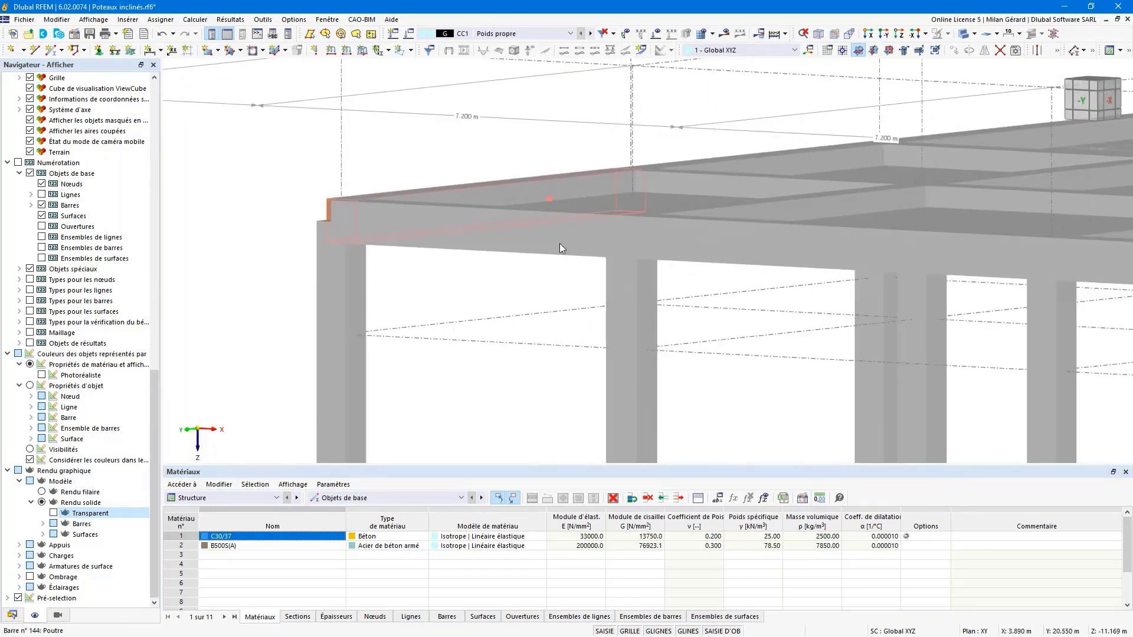
pyautogui.keyDown('ctrl'); pyautogui.moveTo(560, 244); pyautogui.dragTo(535, 274, button='middle'); pyautogui.keyUp('ctrl')
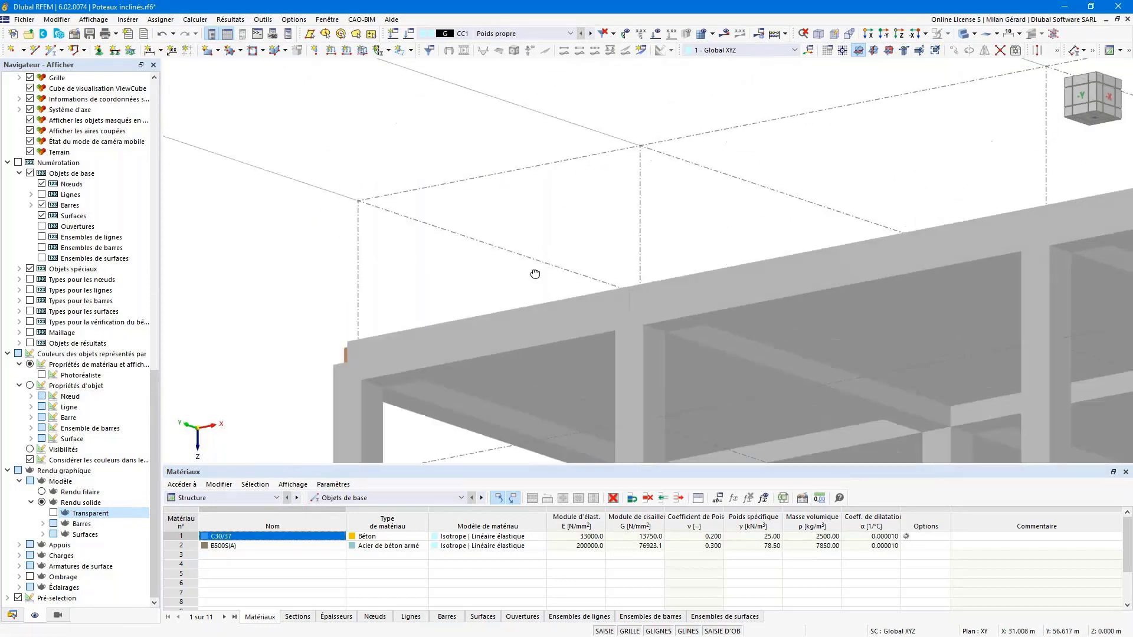
pyautogui.moveTo(489, 383); pyautogui.dragTo(525, 317, button='middle')
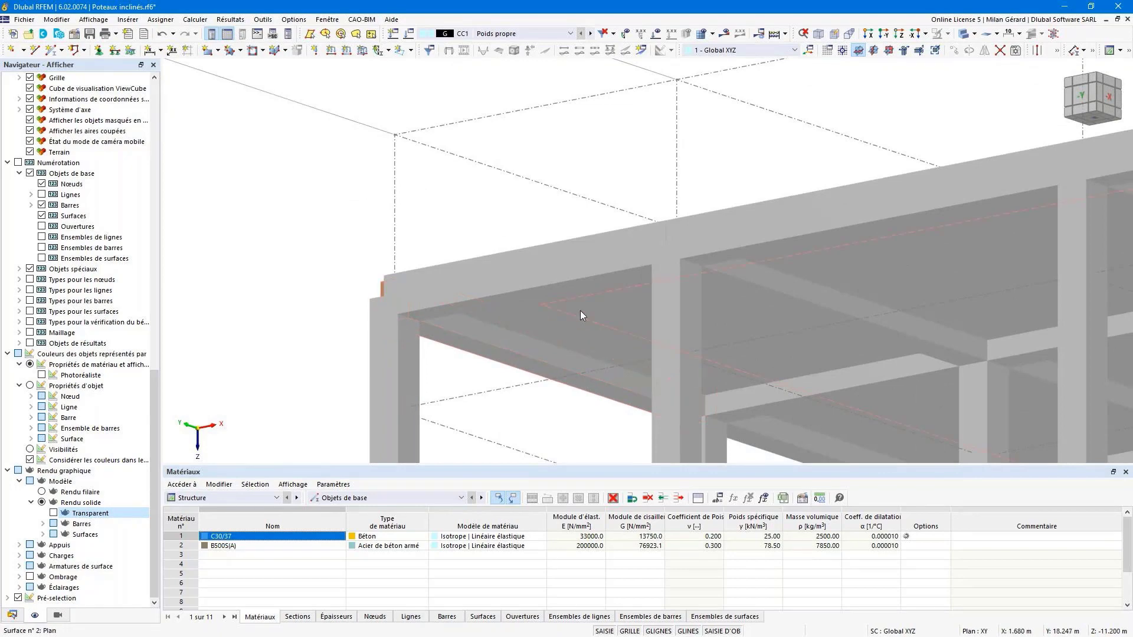
pyautogui.scroll(-3, 580, 310)
pyautogui.scroll(5, 559, 225)
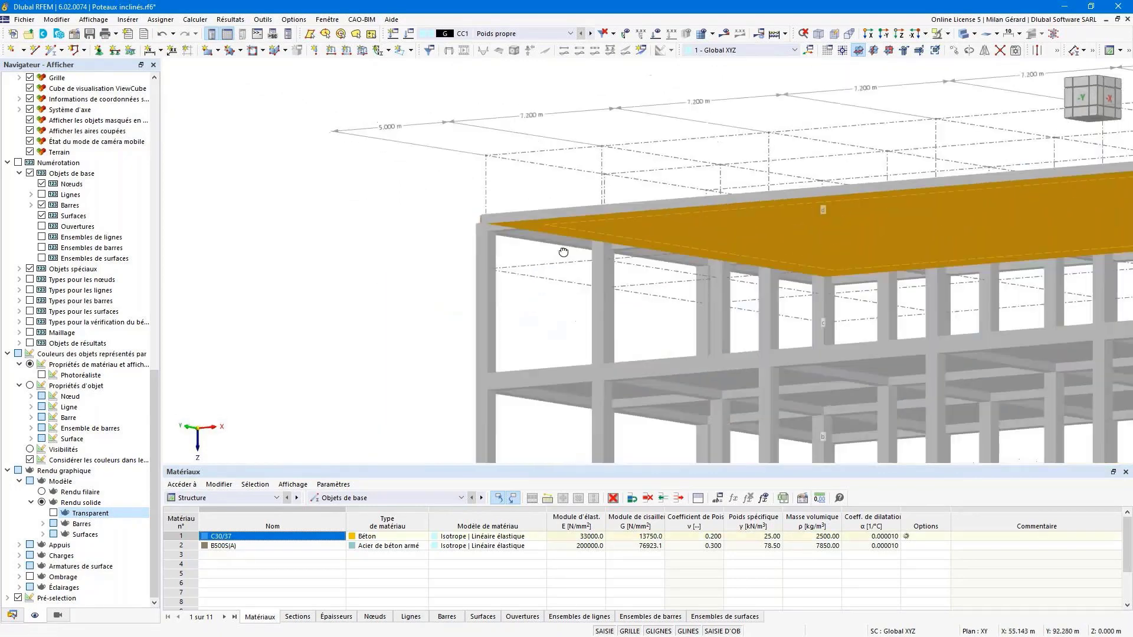
pyautogui.keyDown('ctrl'); pyautogui.moveTo(491, 159); pyautogui.dragTo(526, 235, button='middle'); pyautogui.keyUp('ctrl')
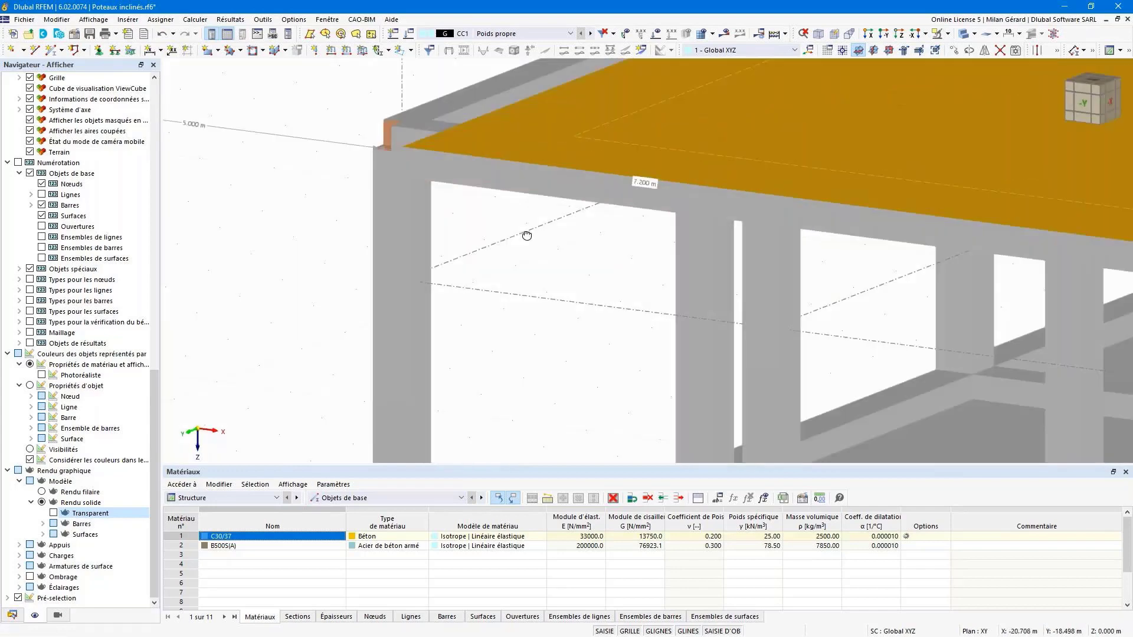
# - Render the surfaces filled with their thickness (Rempli avec épaisseur) and inspect the upper slab corner from below
pyautogui.click(43, 534)
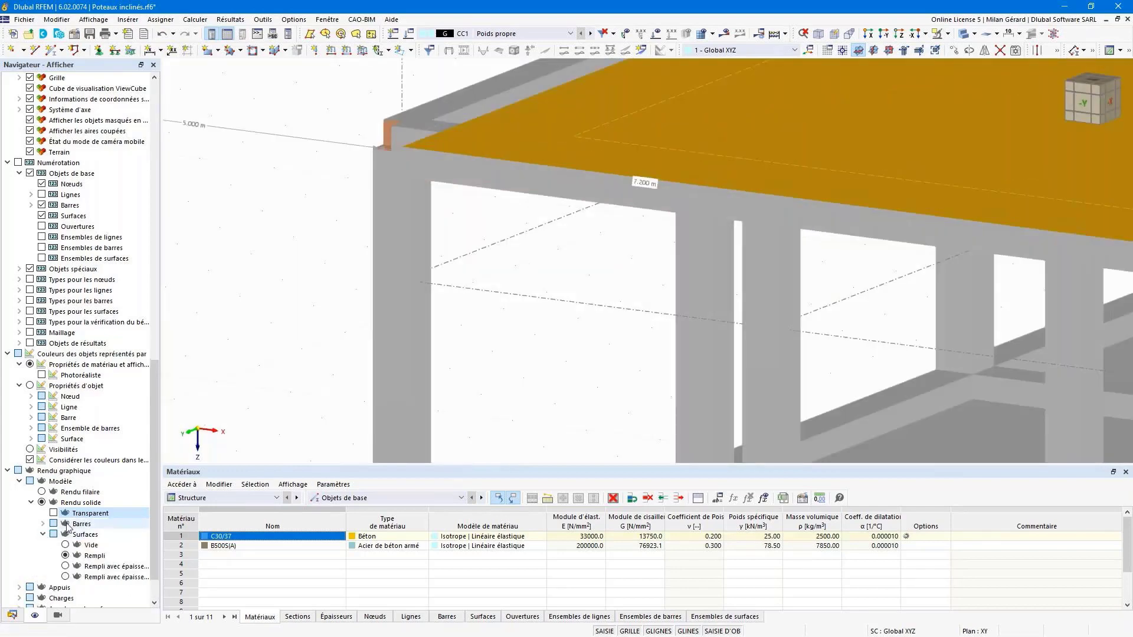
pyautogui.scroll(-2, 68, 528)
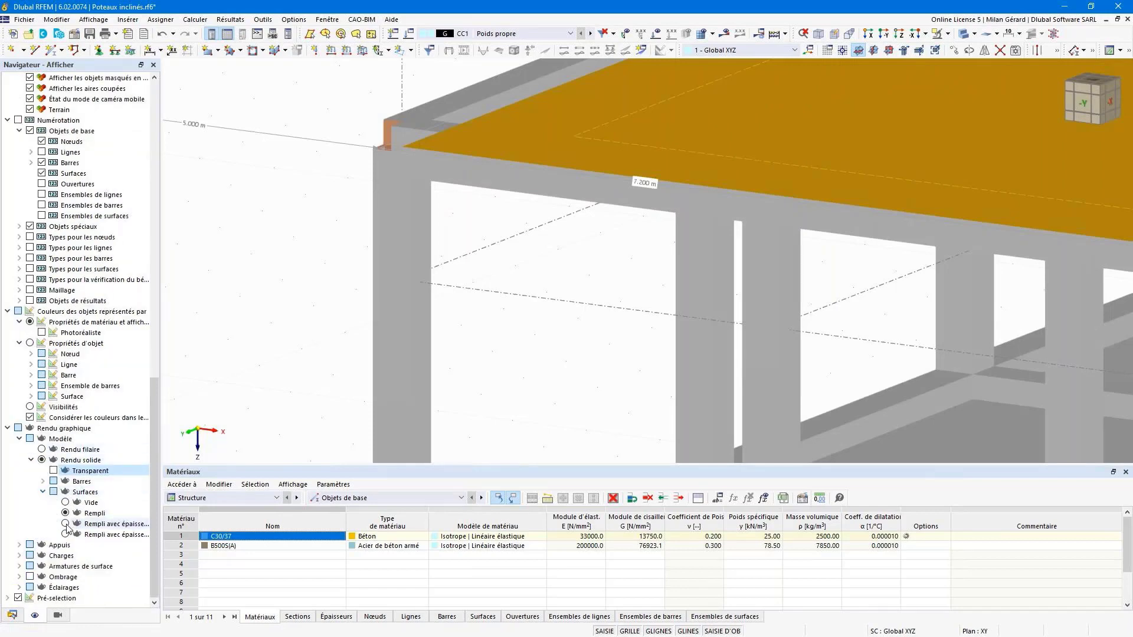
pyautogui.click(66, 524)
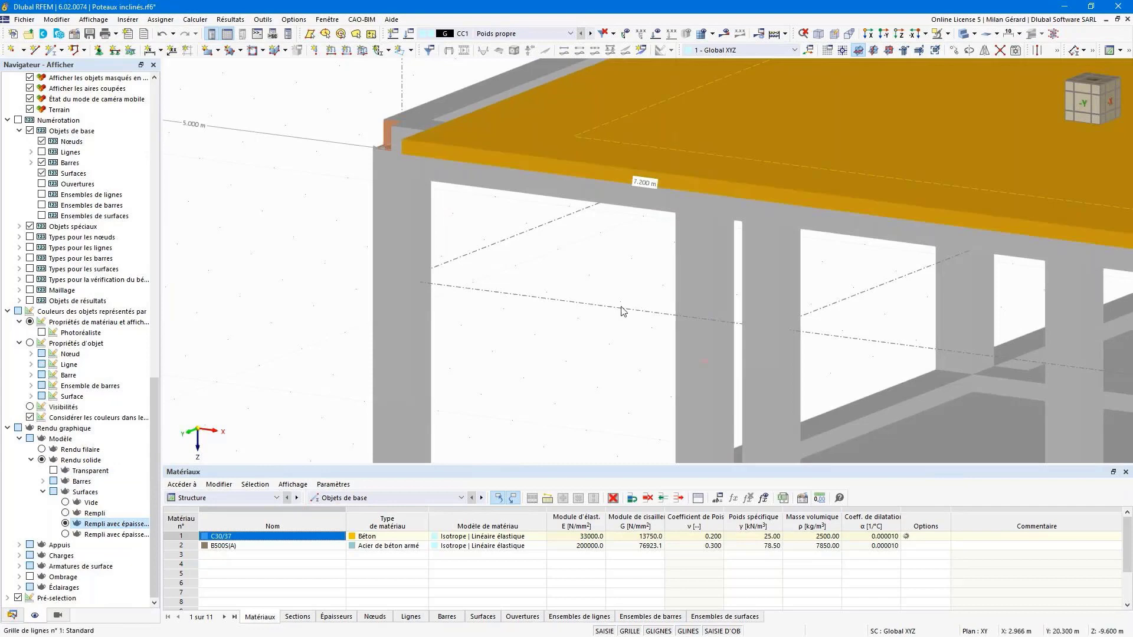
pyautogui.keyDown('ctrl'); pyautogui.moveTo(604, 287); pyautogui.dragTo(589, 216, button='middle'); pyautogui.keyUp('ctrl')
pyautogui.click(540, 238)
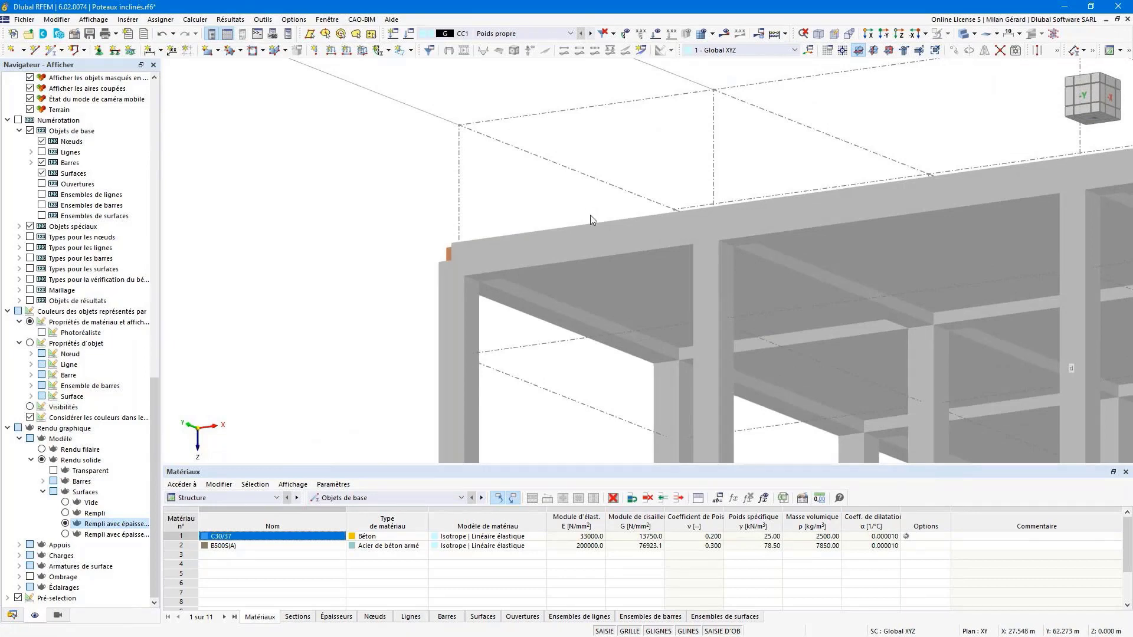
pyautogui.click(819, 34)
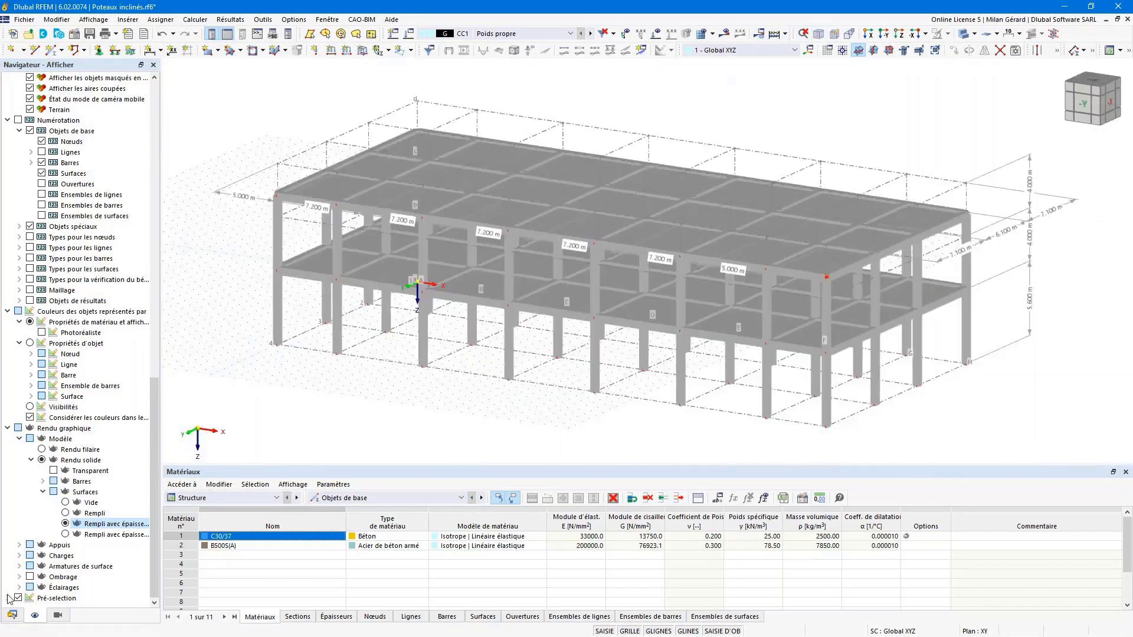
# - Create a new surface eccentricity with its thickness alignment set to Haut
pyautogui.click(12, 615)
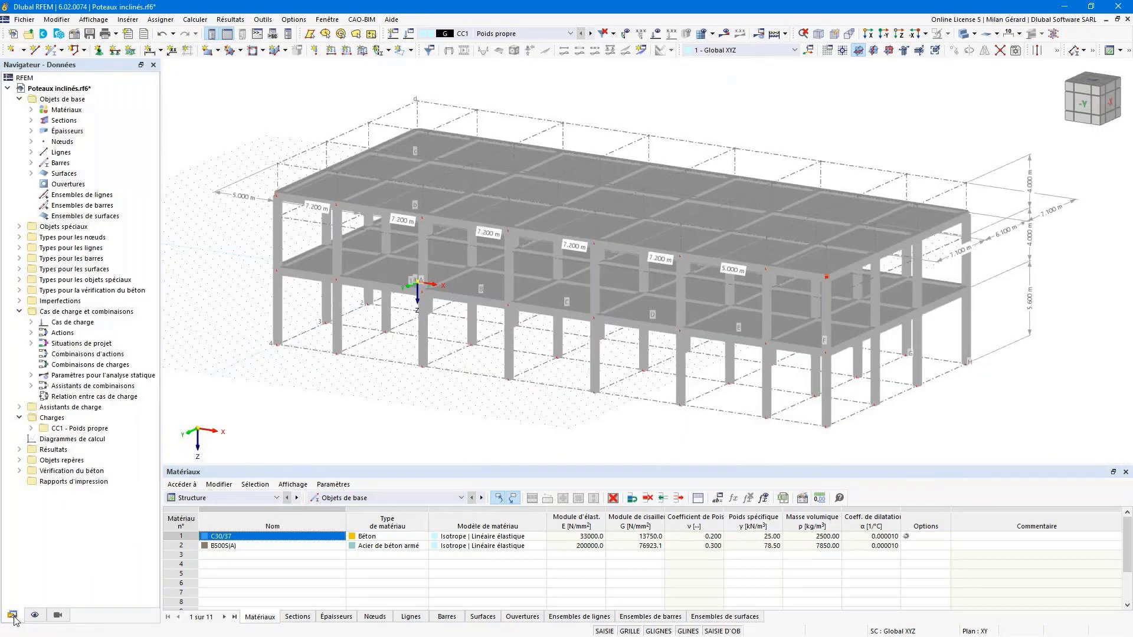
pyautogui.click(20, 269)
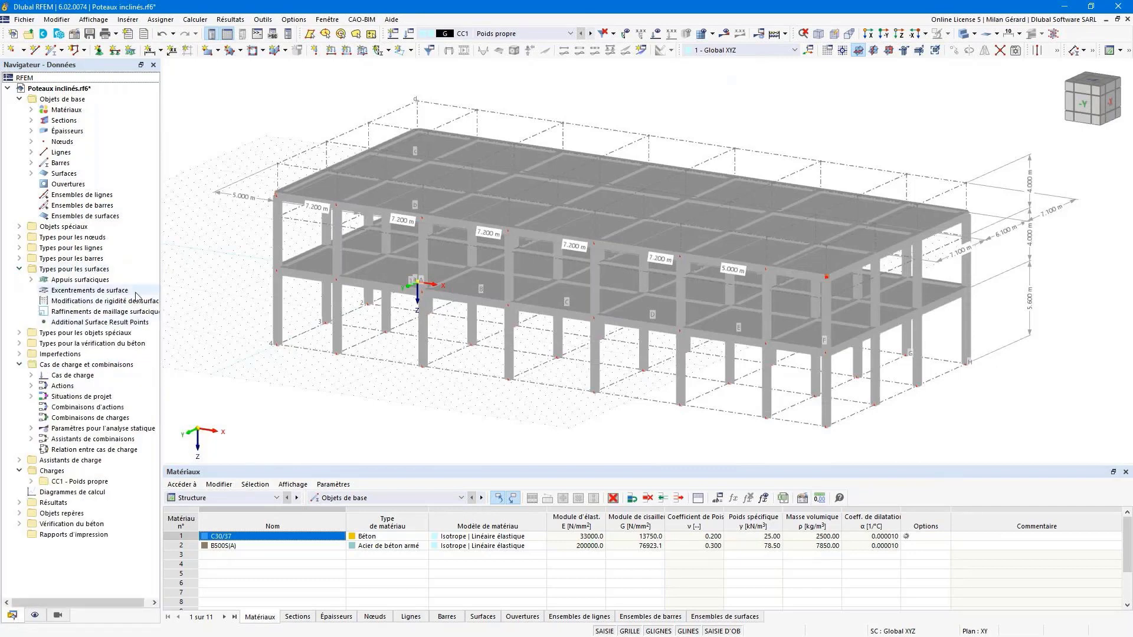
pyautogui.rightClick(138, 295)
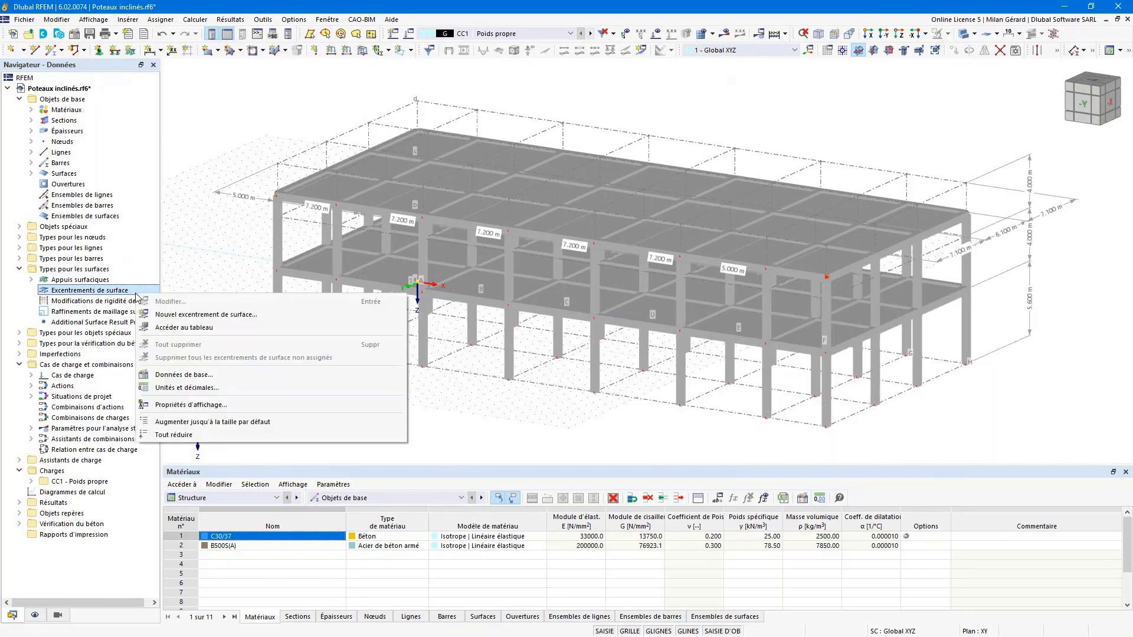
pyautogui.click(258, 318)
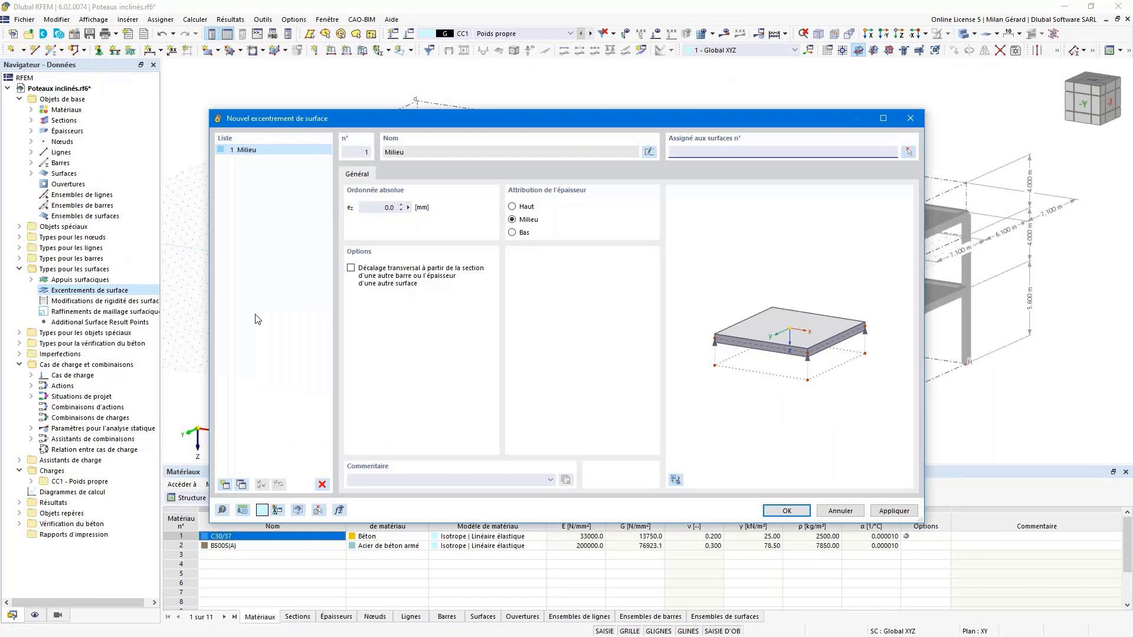
pyautogui.click(511, 207)
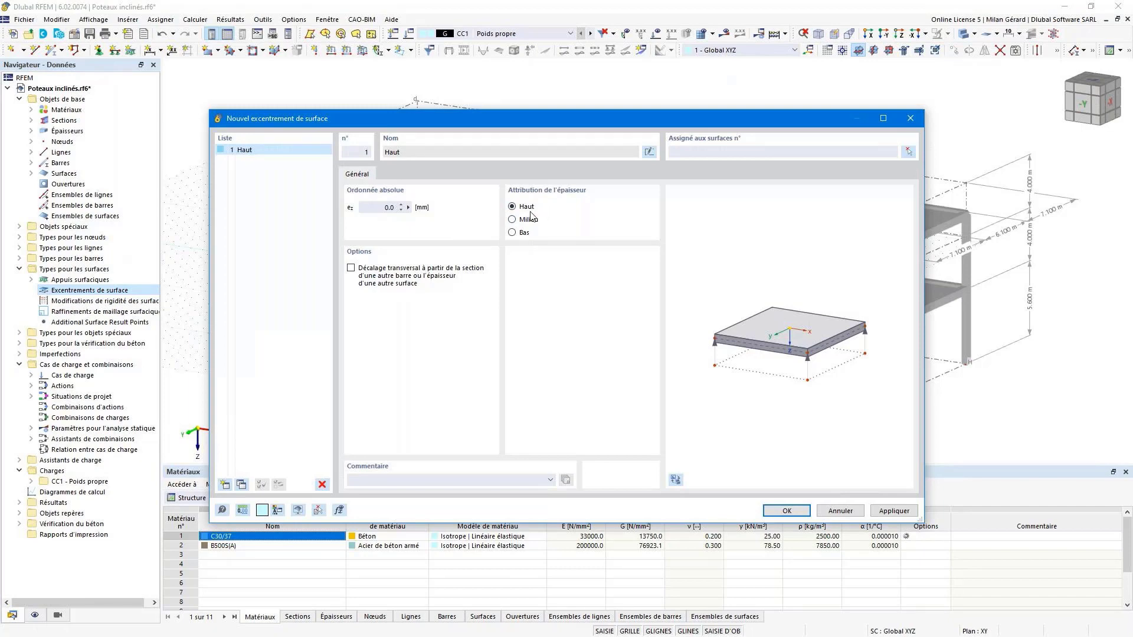
# - Enable the transverse offset from another object's section, referencing member no. 7 on the lower storey with axial offset Haut
pyautogui.click(378, 275)
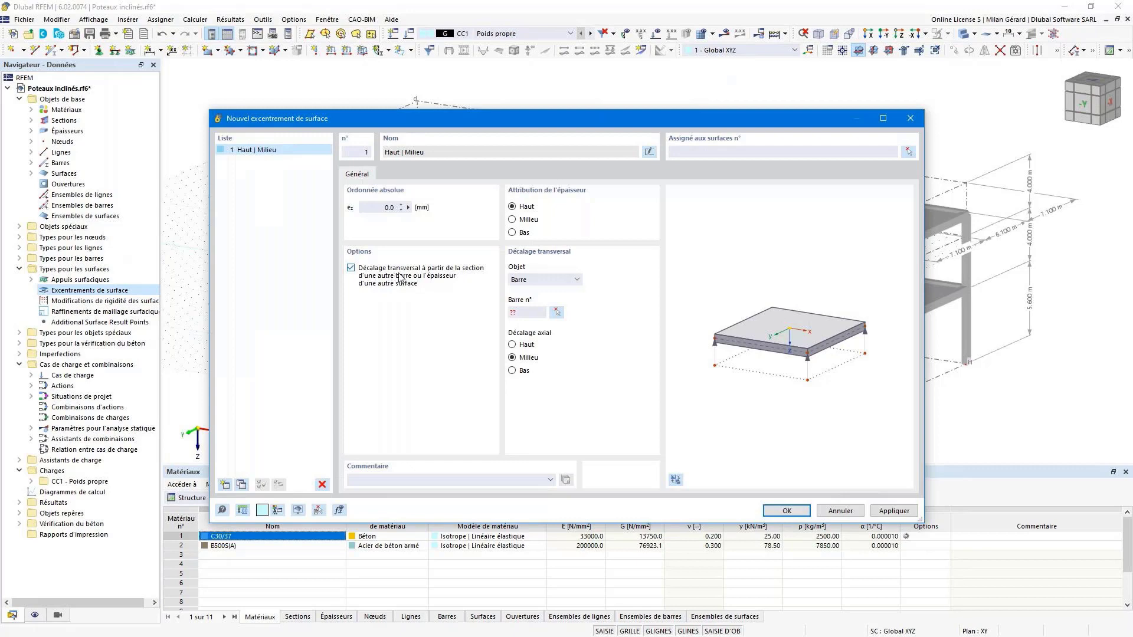
pyautogui.click(552, 281)
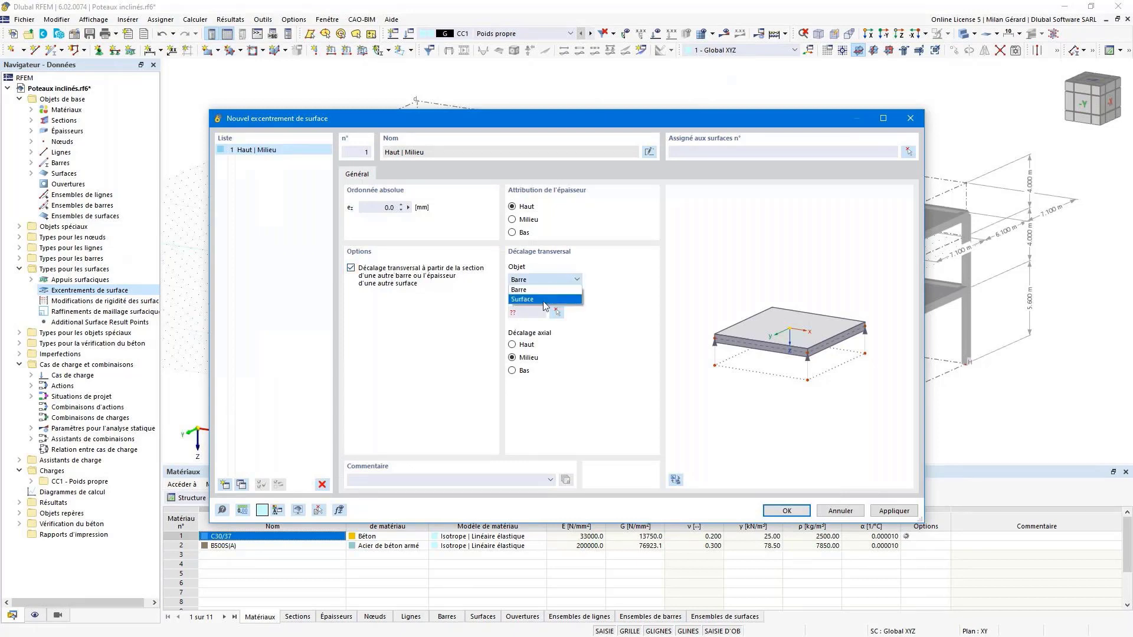
pyautogui.click(531, 289)
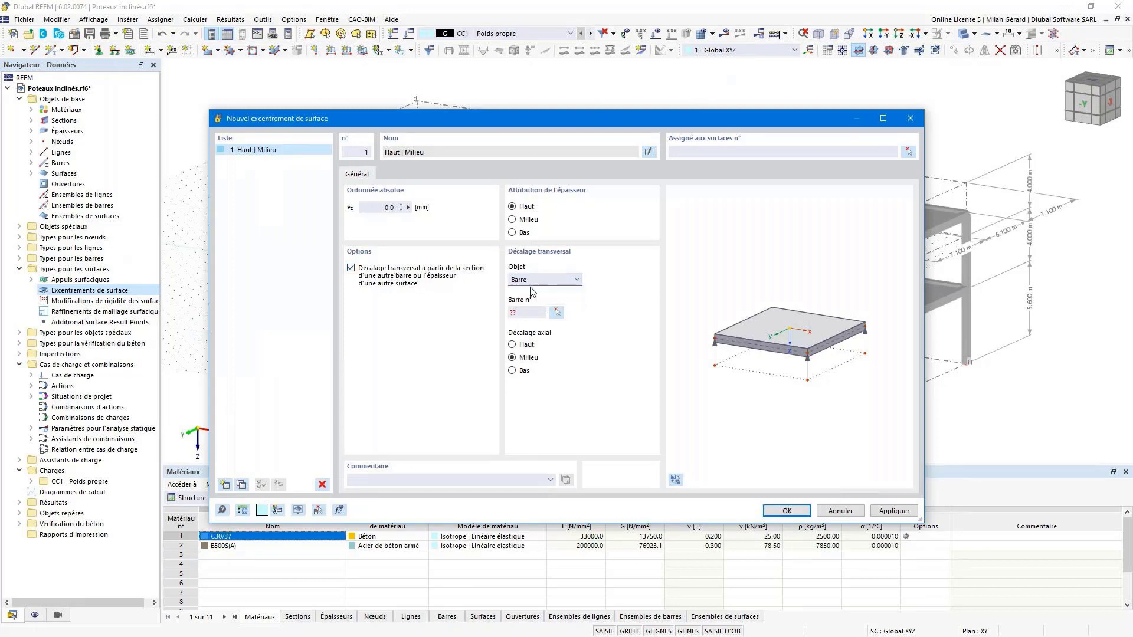
pyautogui.click(511, 345)
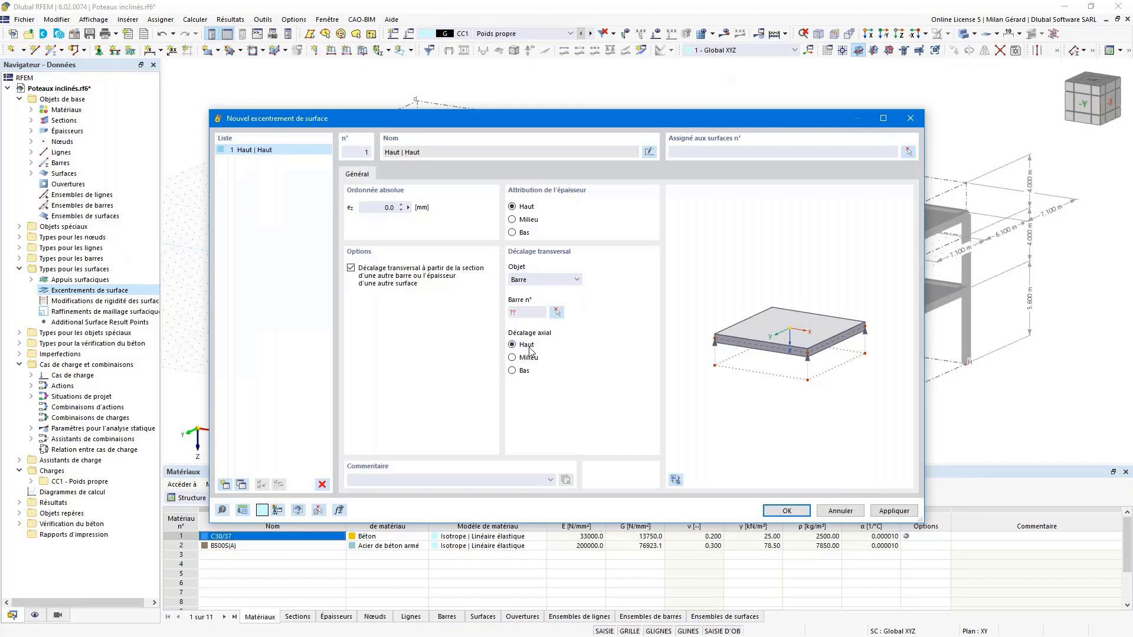
pyautogui.click(556, 312)
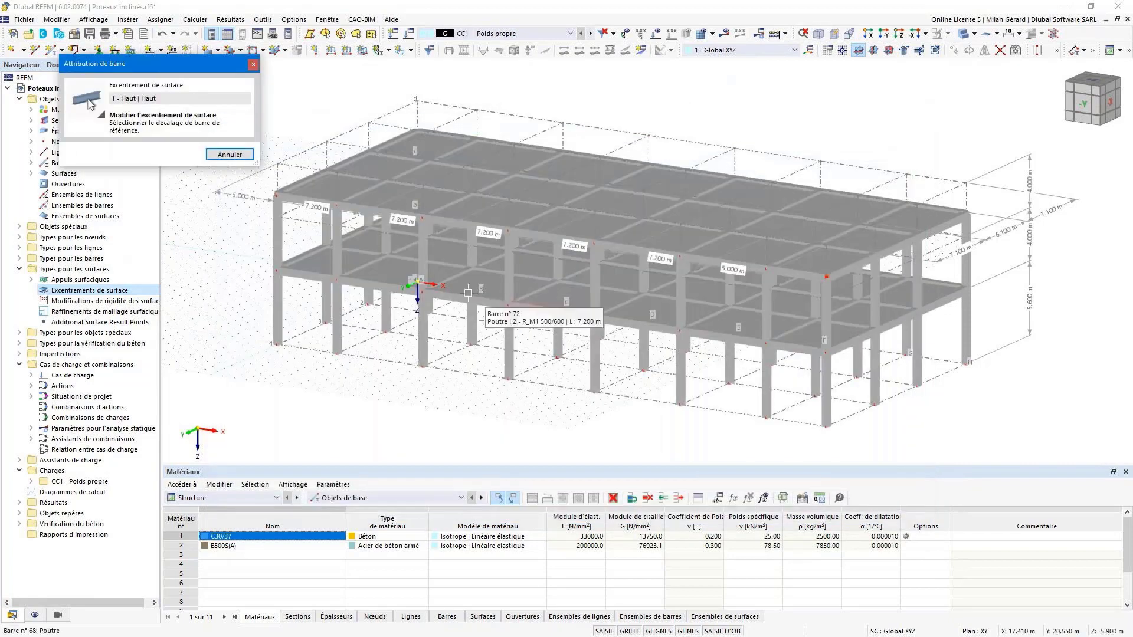
pyautogui.click(309, 255)
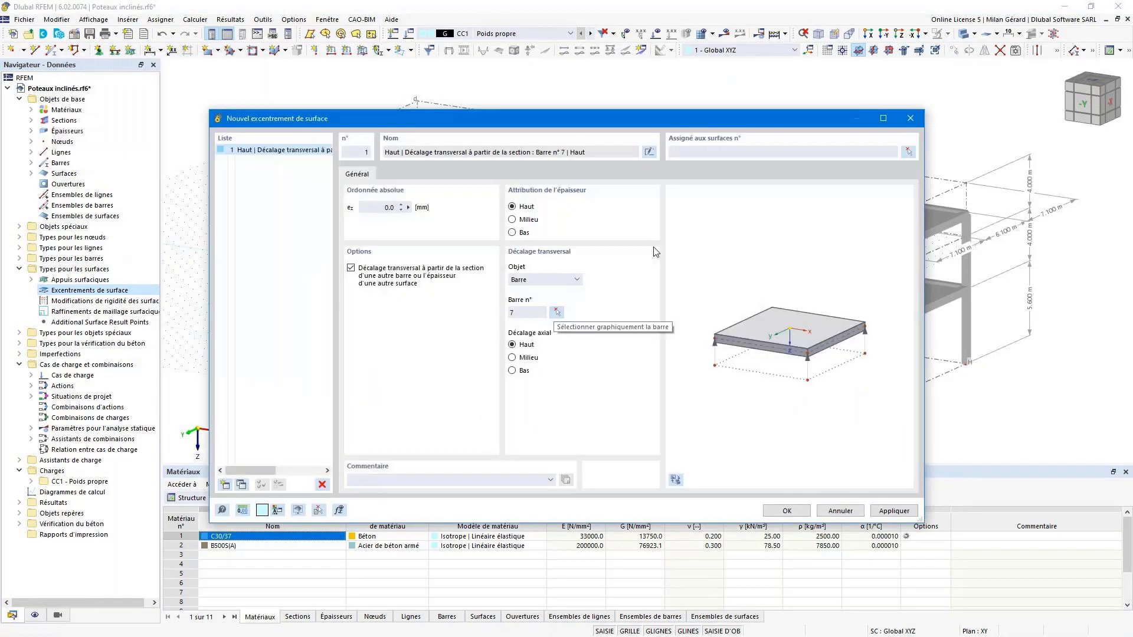
# - Assign the surface eccentricity to both floor slabs, surfaces 1 and 2, confirm it, and check the slabs against the beams from below
pyautogui.click(711, 151)
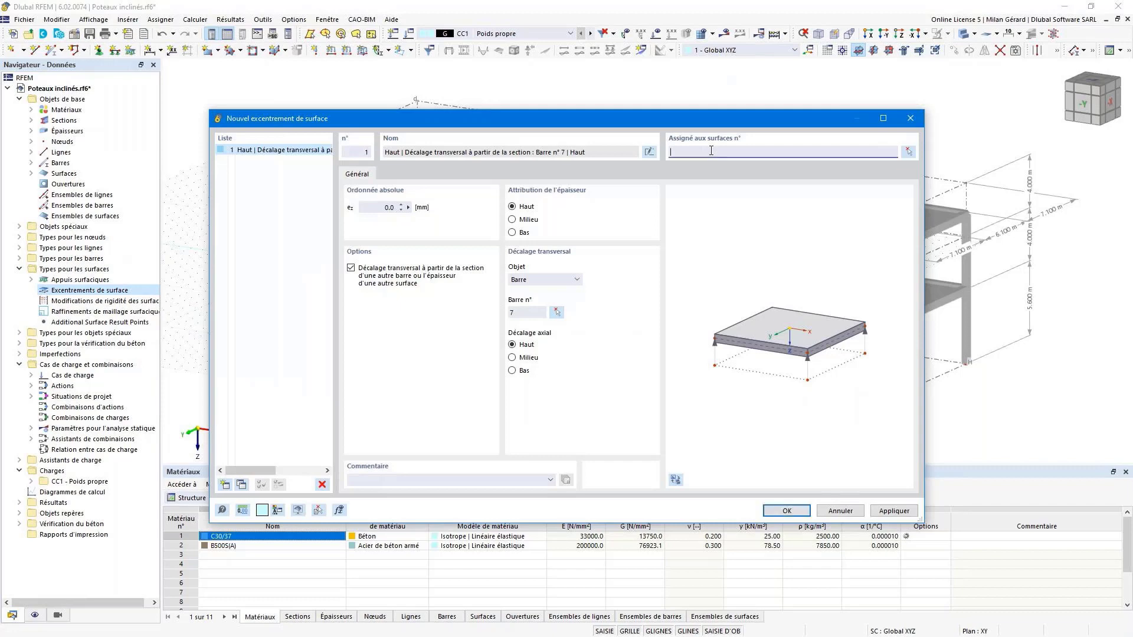
pyautogui.click(907, 153)
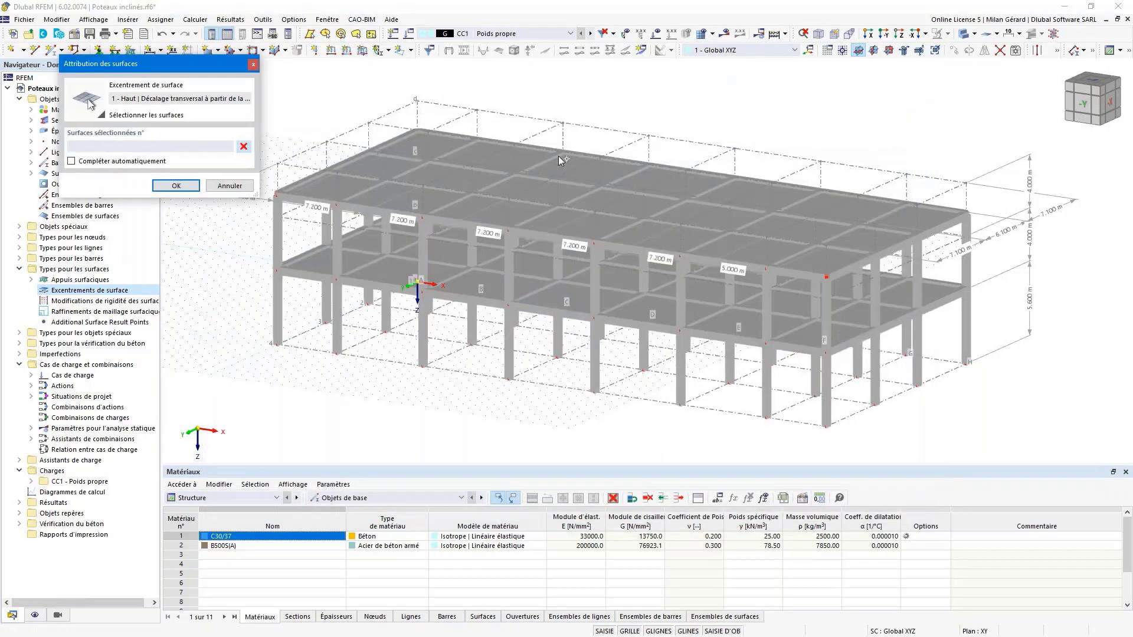
pyautogui.click(558, 156)
pyautogui.click(343, 237)
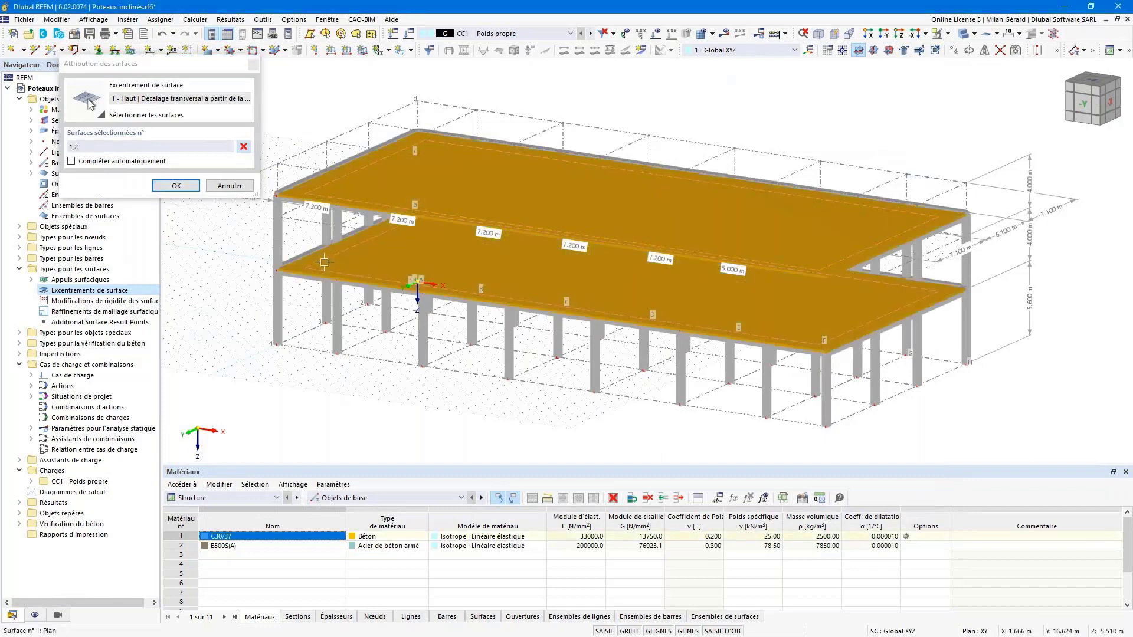
pyautogui.click(176, 186)
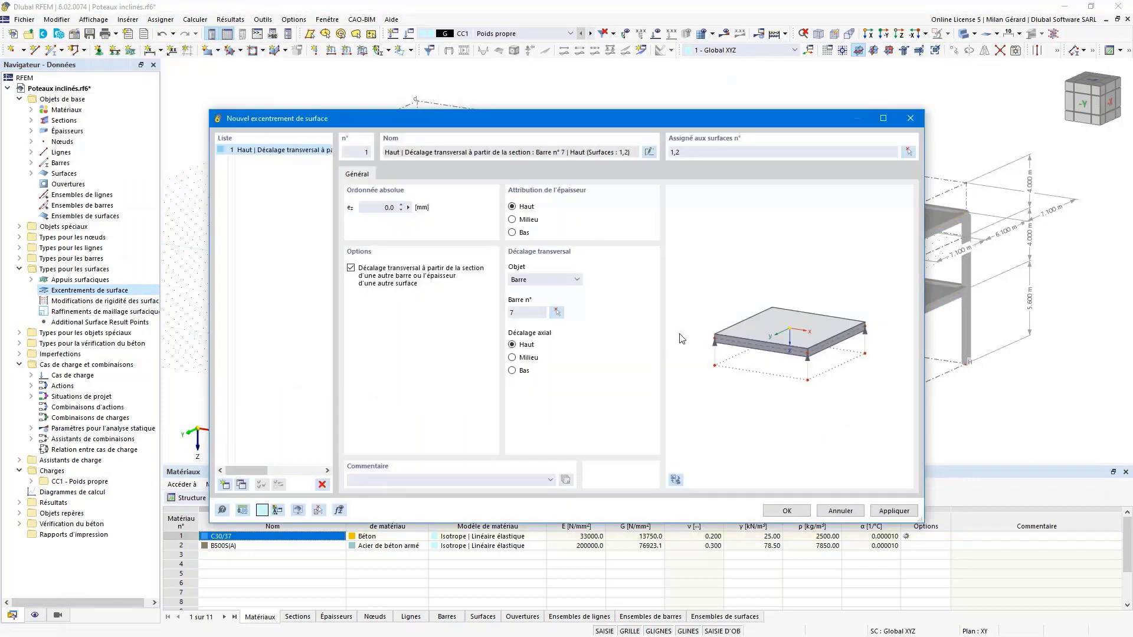
pyautogui.click(795, 509)
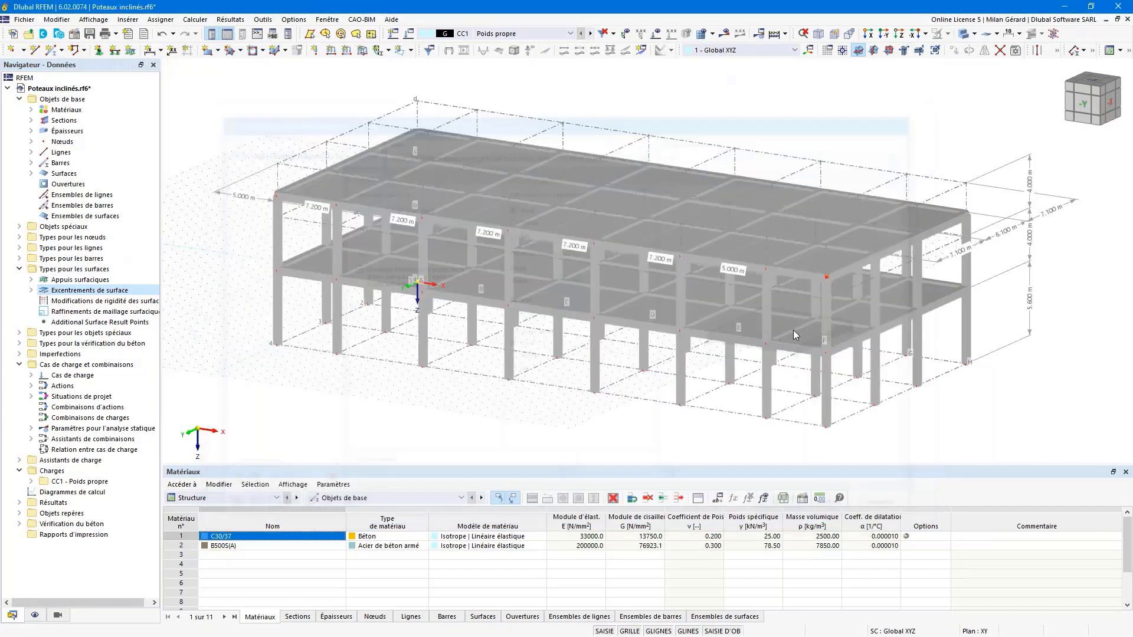
pyautogui.scroll(5, 289, 260)
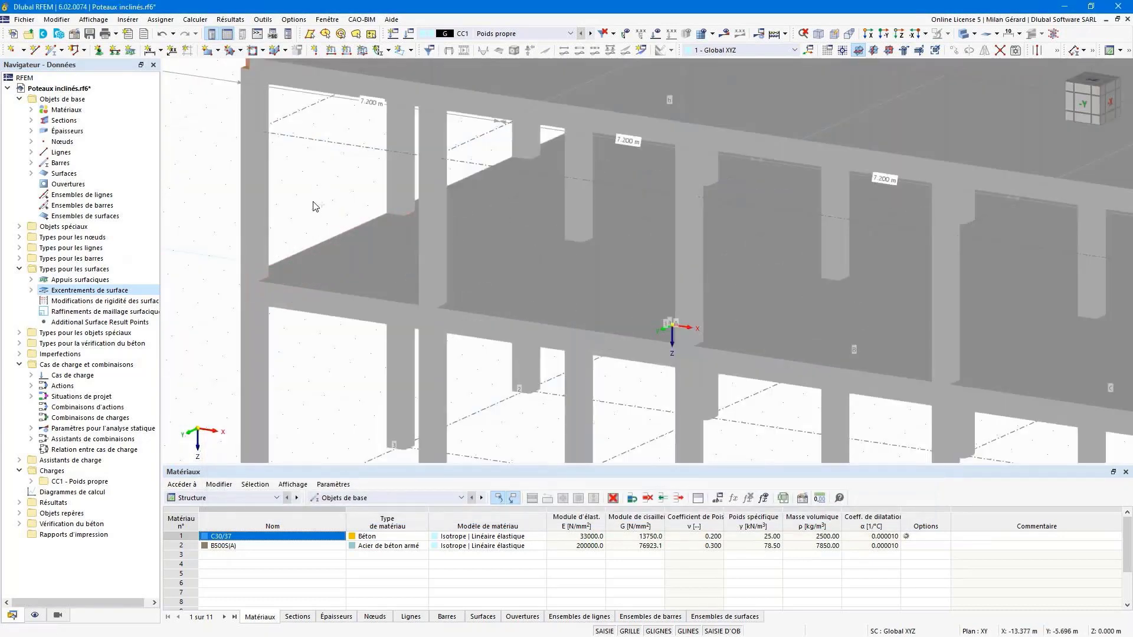
pyautogui.moveTo(317, 206); pyautogui.dragTo(362, 242, button='middle')
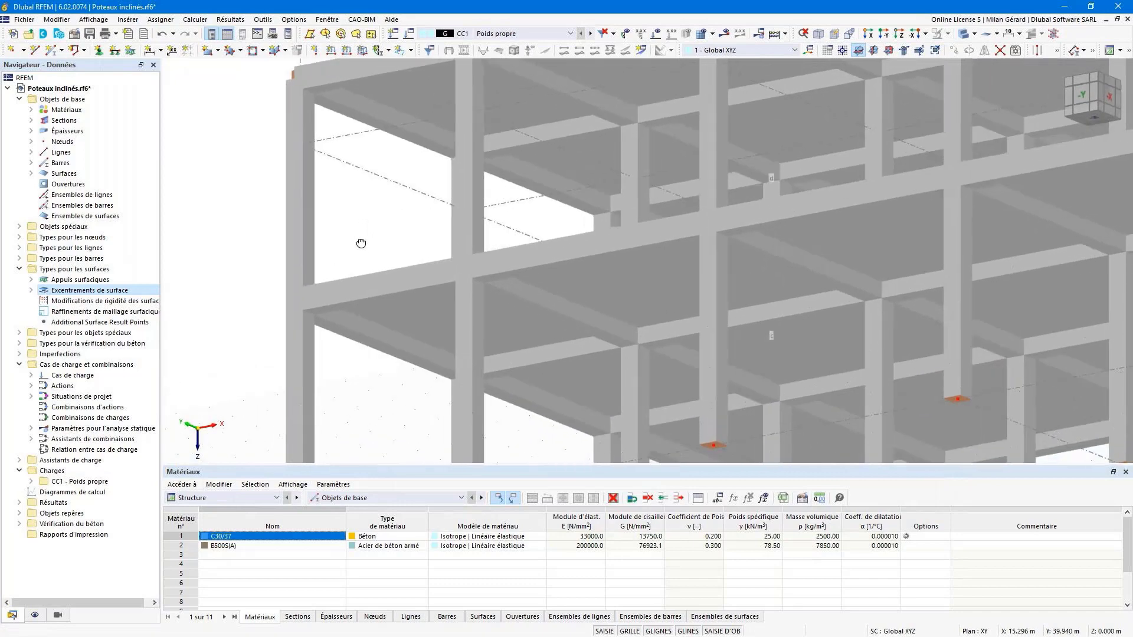
pyautogui.click(819, 36)
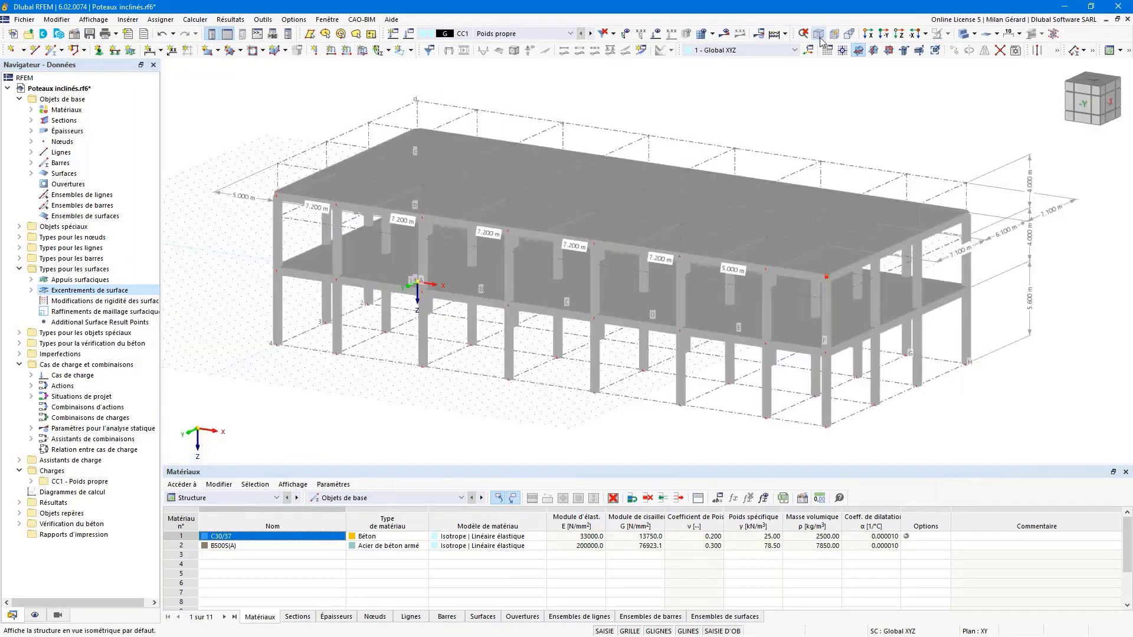
# - Move the entire upper floor, including beams and slab, down 1.6 m onto grid level c
pyautogui.click(1086, 107)
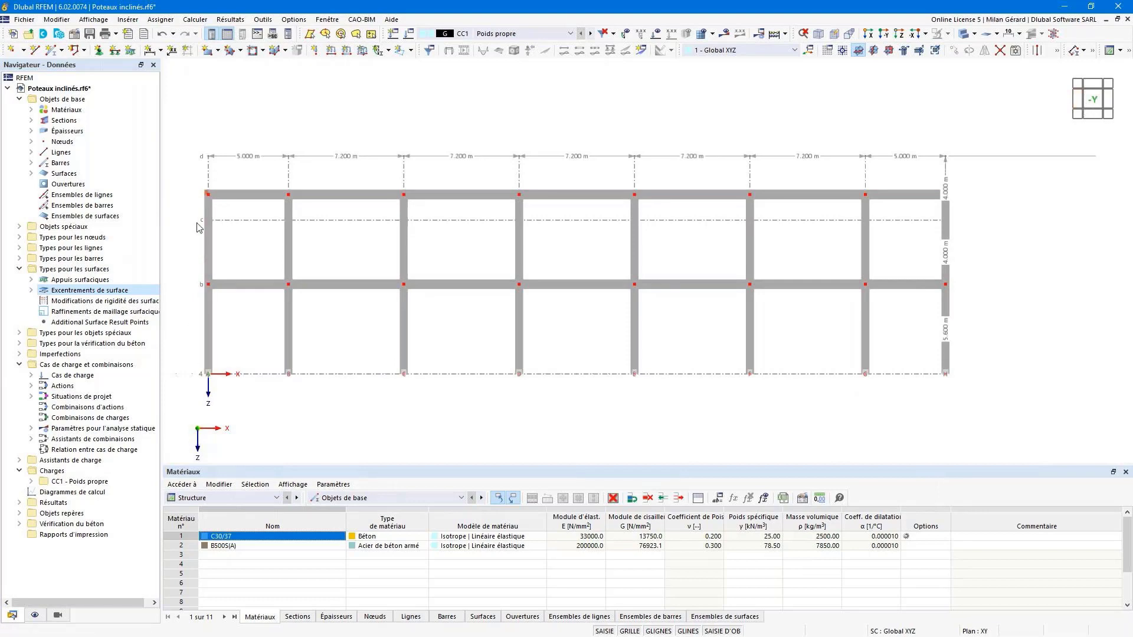
pyautogui.moveTo(188, 182); pyautogui.dragTo(1001, 211)
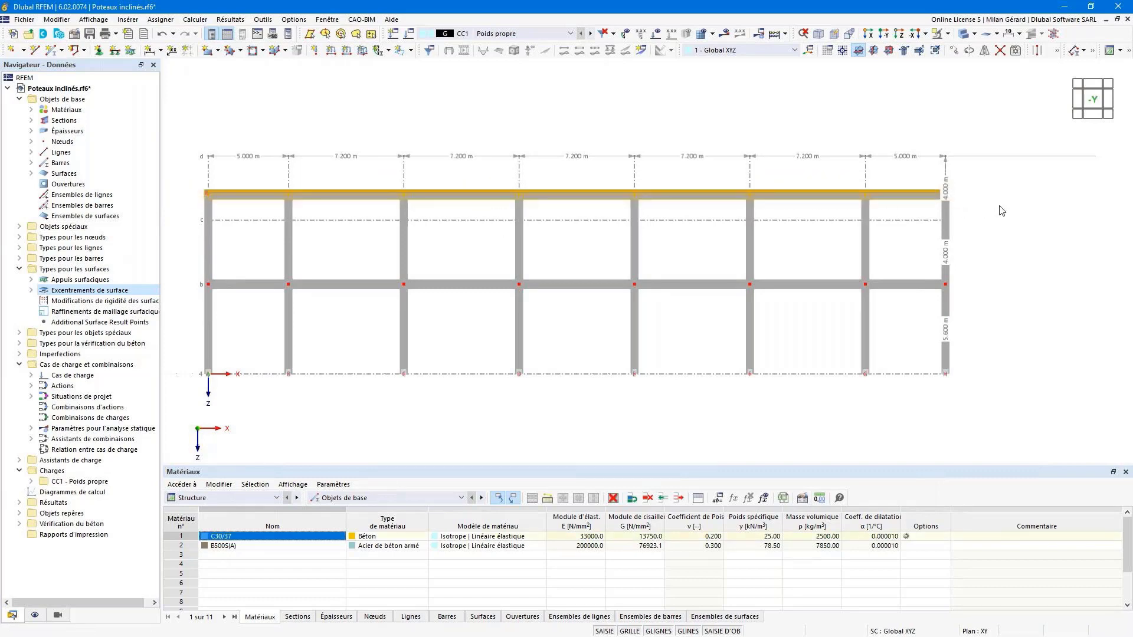
pyautogui.keyDown('ctrl'); pyautogui.moveTo(999, 198); pyautogui.dragTo(947, 223, button='middle'); pyautogui.keyUp('ctrl')
pyautogui.moveTo(265, 258); pyautogui.dragTo(387, 239, button='middle')
pyautogui.keyDown('ctrl'); pyautogui.moveTo(387, 239); pyautogui.dragTo(539, 232, button='middle'); pyautogui.keyUp('ctrl')
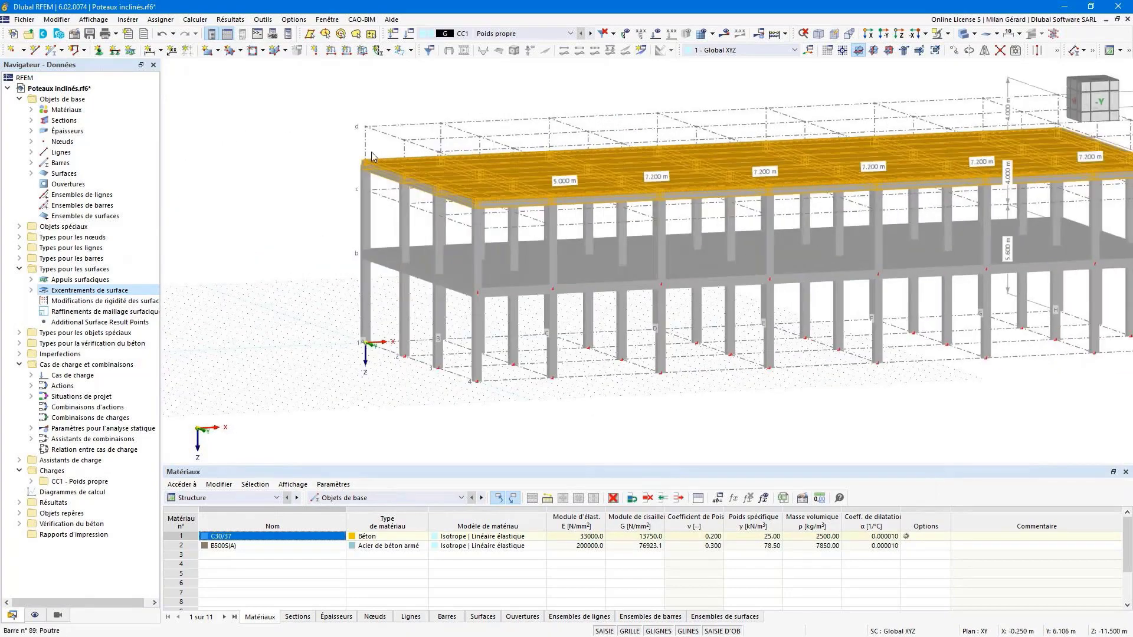
pyautogui.scroll(3, 372, 157)
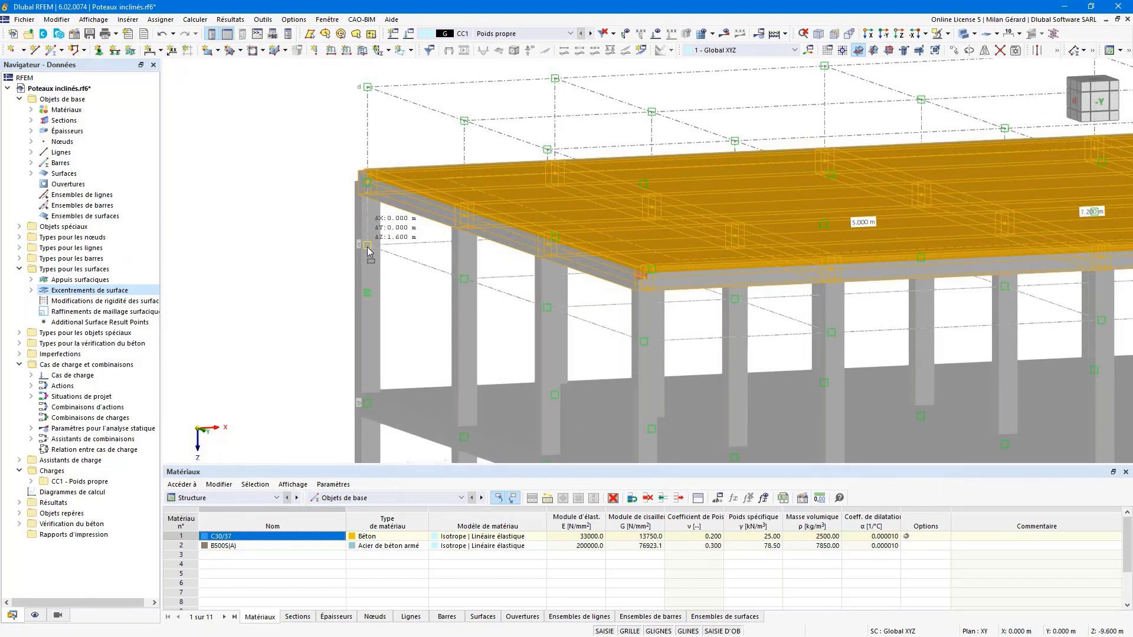
pyautogui.scroll(-5, 367, 251)
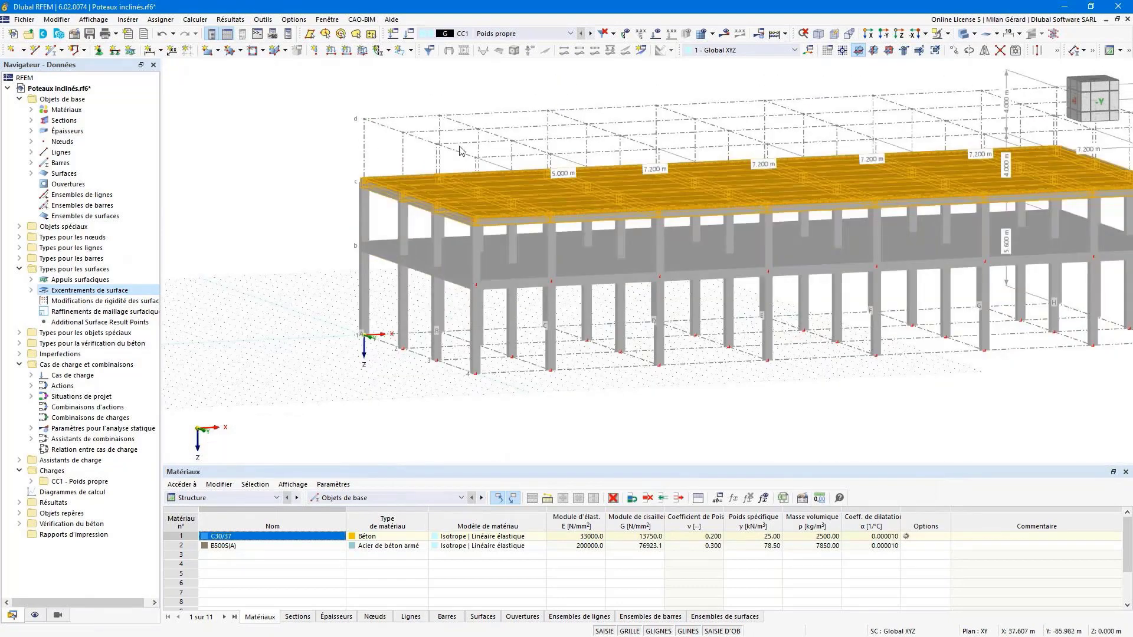
# - Limit visibility to the selected upper floor and its associated objects, and display the model as wireframe
pyautogui.moveTo(641, 116); pyautogui.dragTo(546, 130, button='middle')
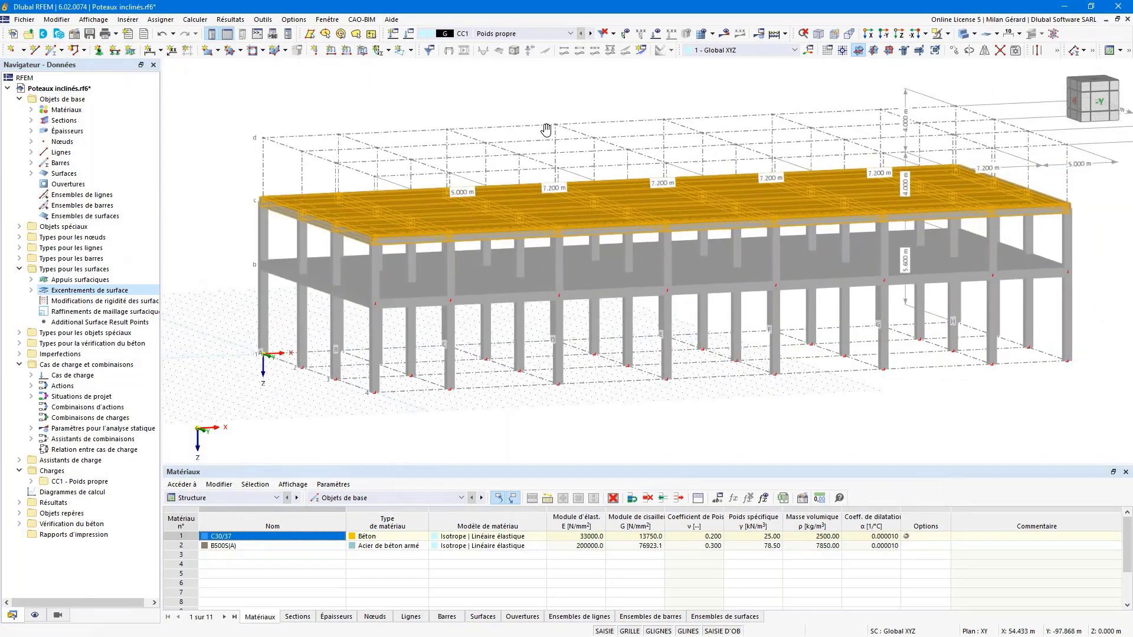
pyautogui.moveTo(546, 130); pyautogui.dragTo(520, 130, button='middle')
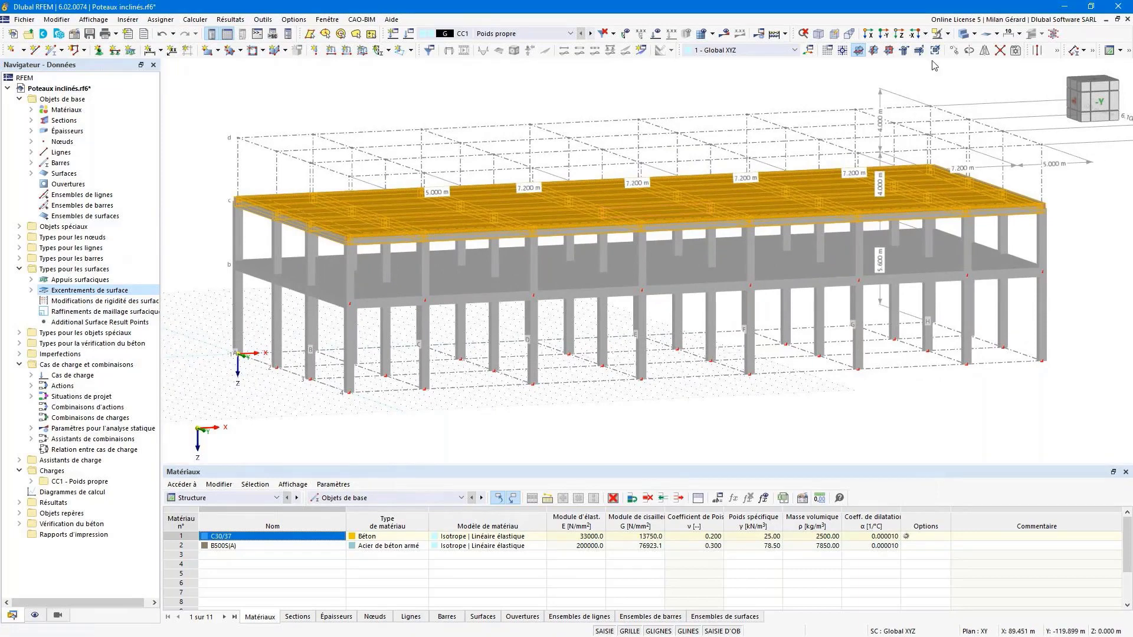
pyautogui.click(948, 34)
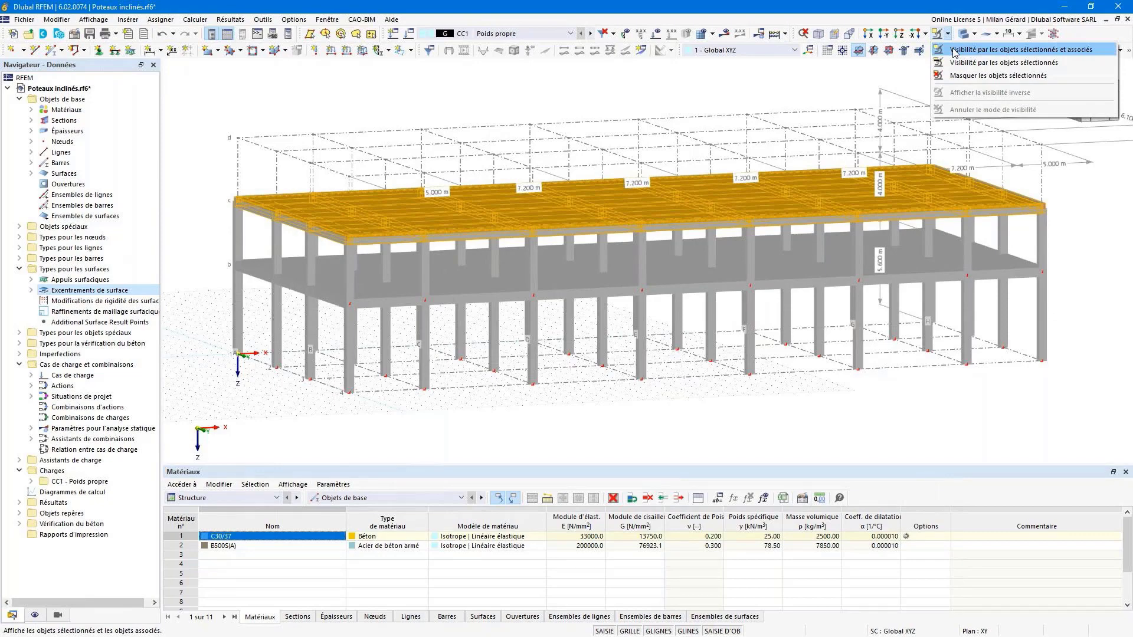
pyautogui.click(954, 52)
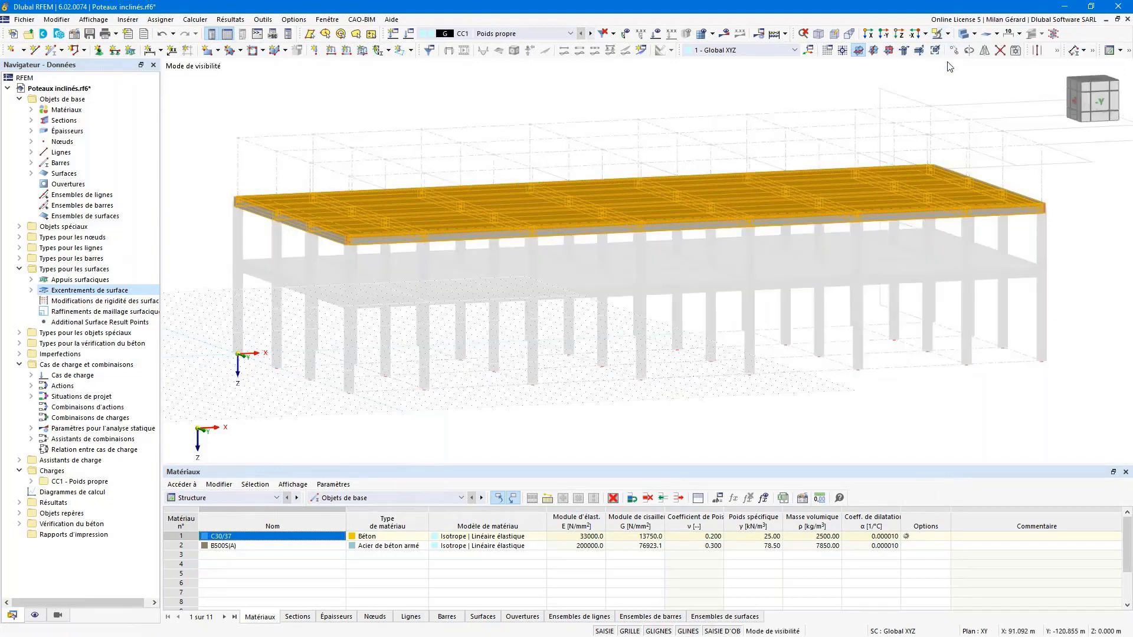
pyautogui.click(890, 76)
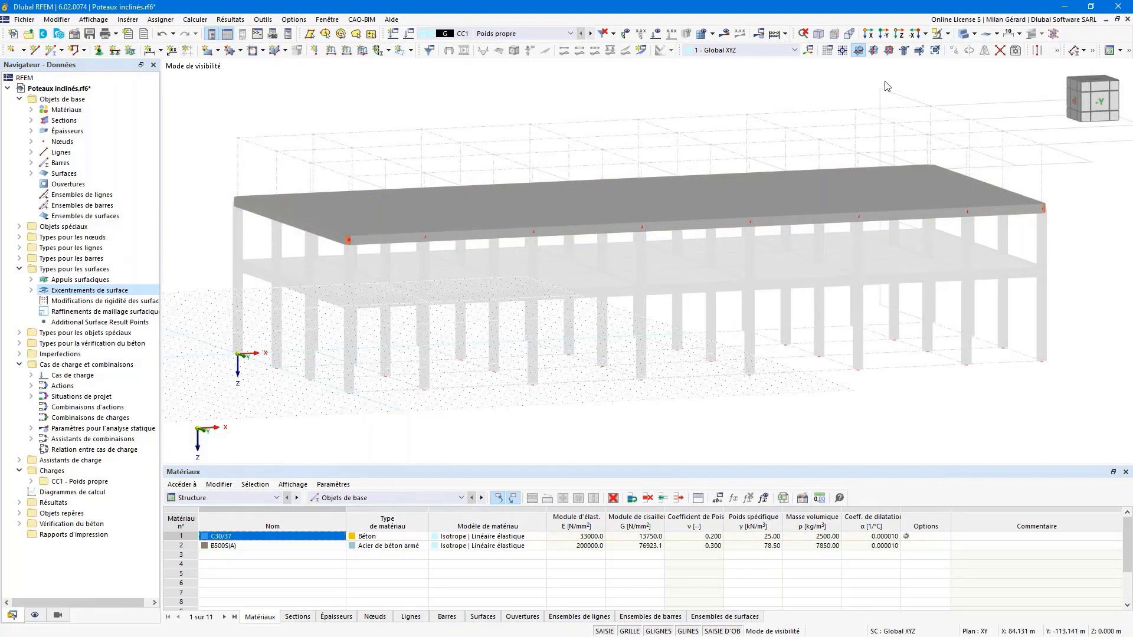
pyautogui.click(974, 35)
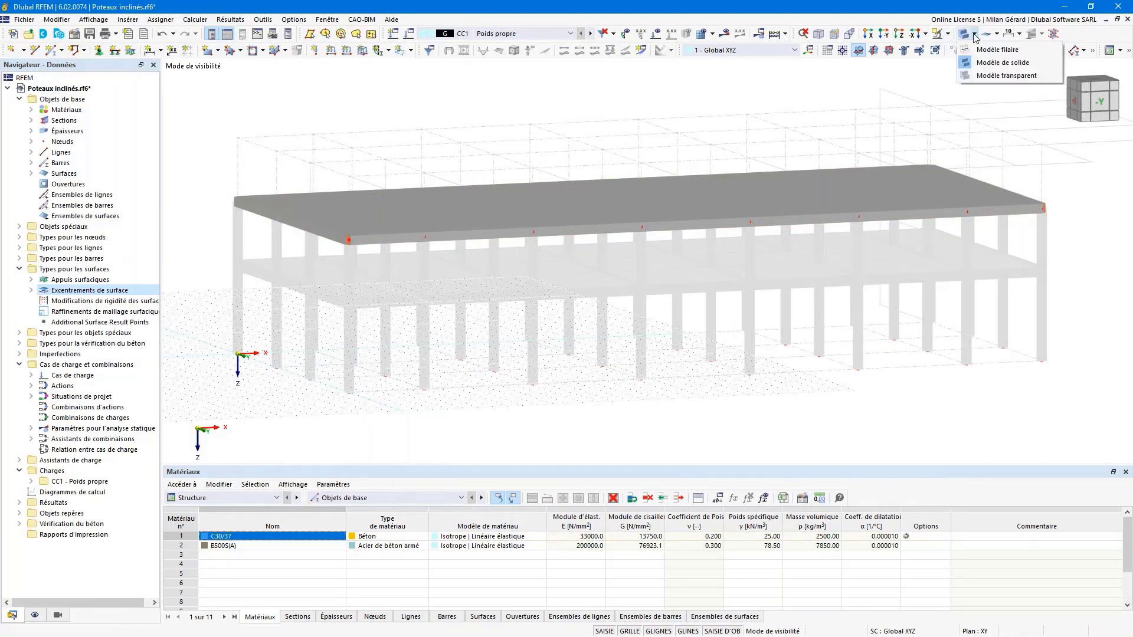
pyautogui.click(997, 50)
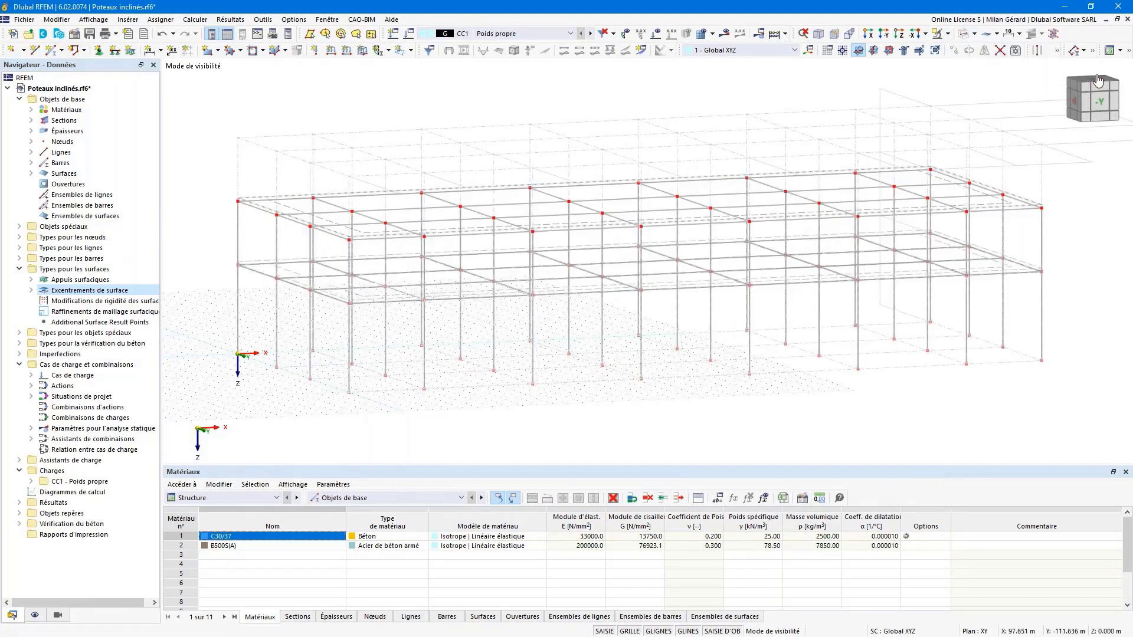
# - Select the upper-floor beams framing the three central bays in plan and open the move/copy settings for them
pyautogui.click(1098, 81)
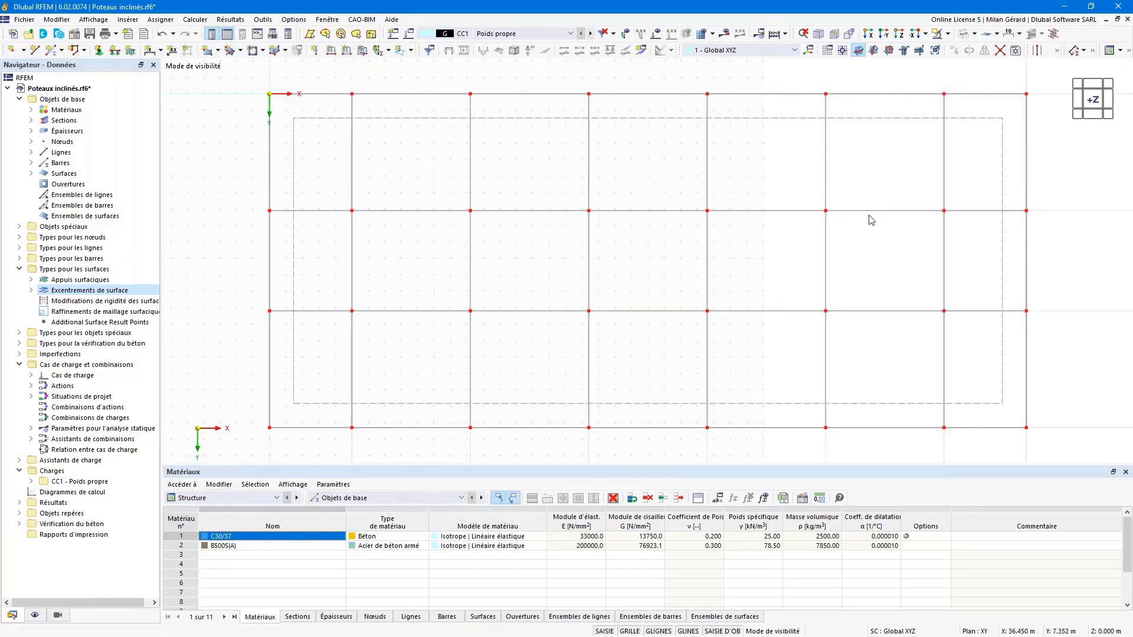
pyautogui.moveTo(423, 206); pyautogui.dragTo(889, 343)
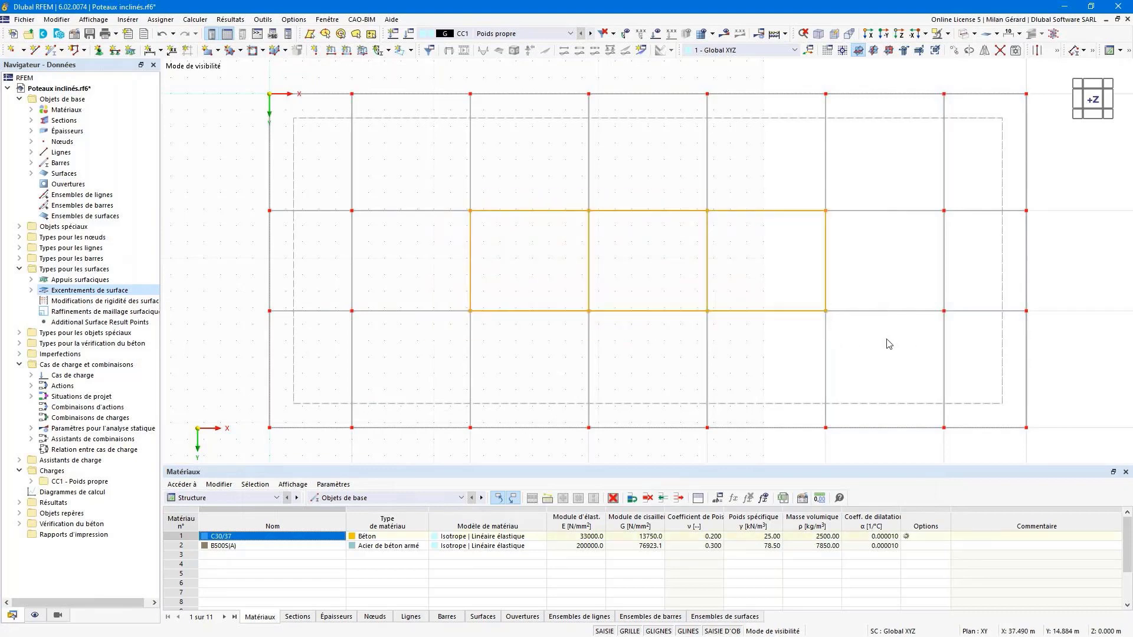
pyautogui.moveTo(434, 178); pyautogui.dragTo(878, 348)
pyautogui.click(819, 34)
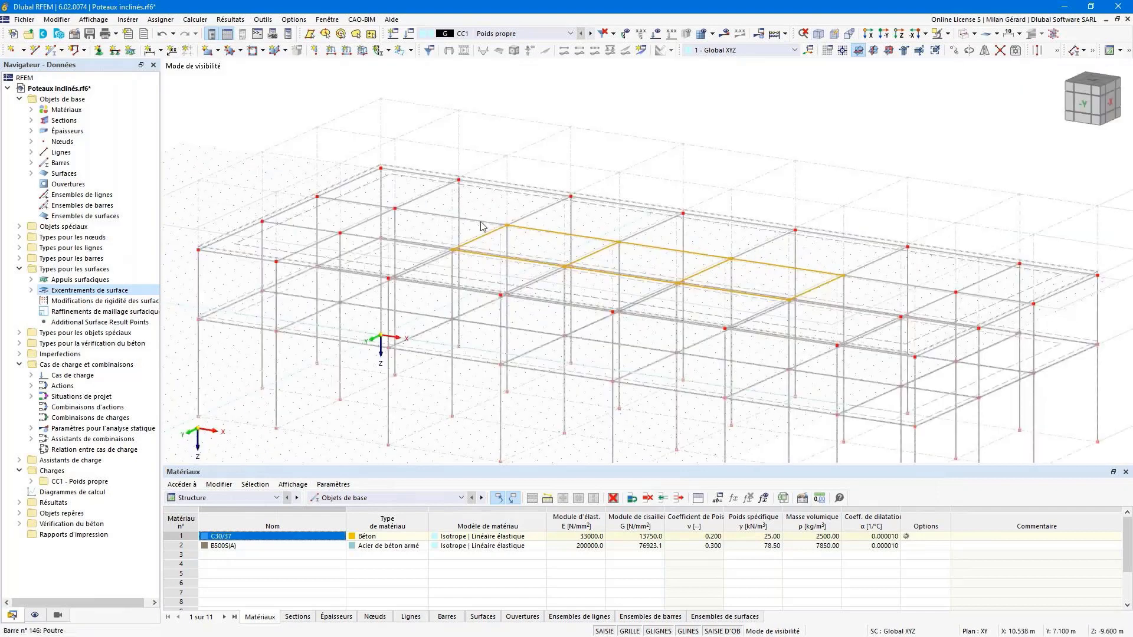
pyautogui.rightClick(461, 251)
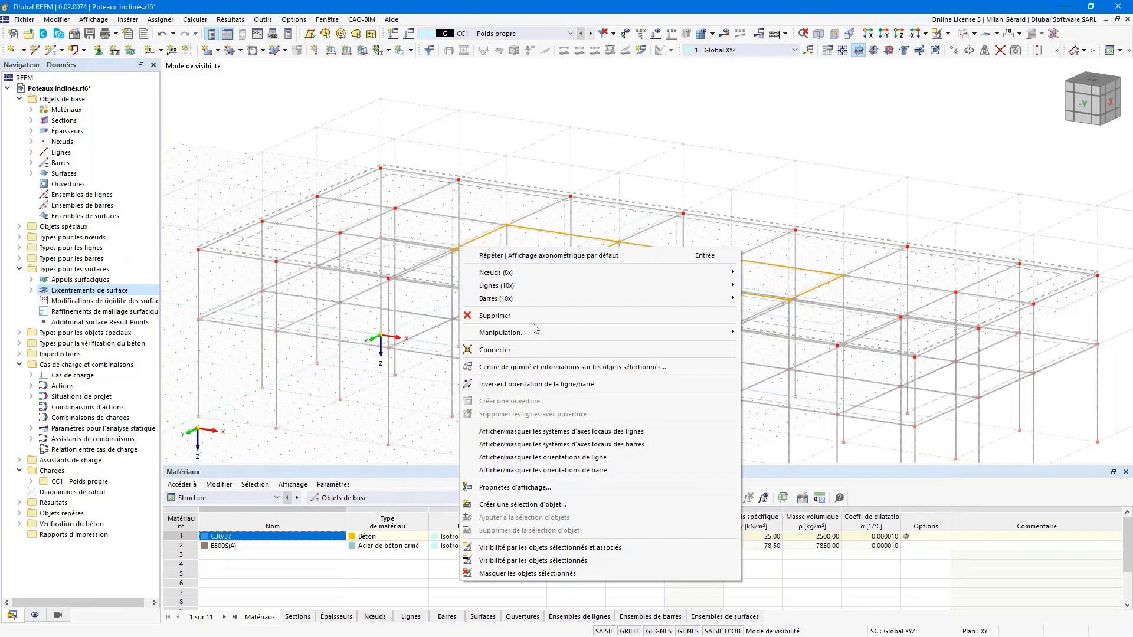
pyautogui.moveTo(570, 337)
pyautogui.click(761, 333)
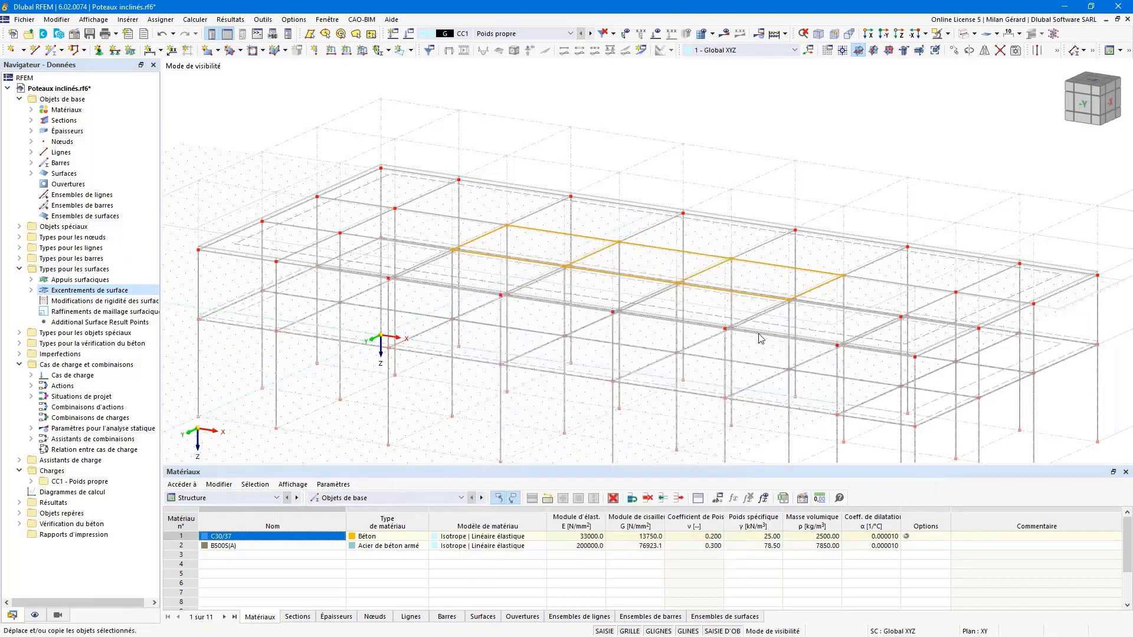
pyautogui.moveTo(498, 235); pyautogui.dragTo(576, 231)
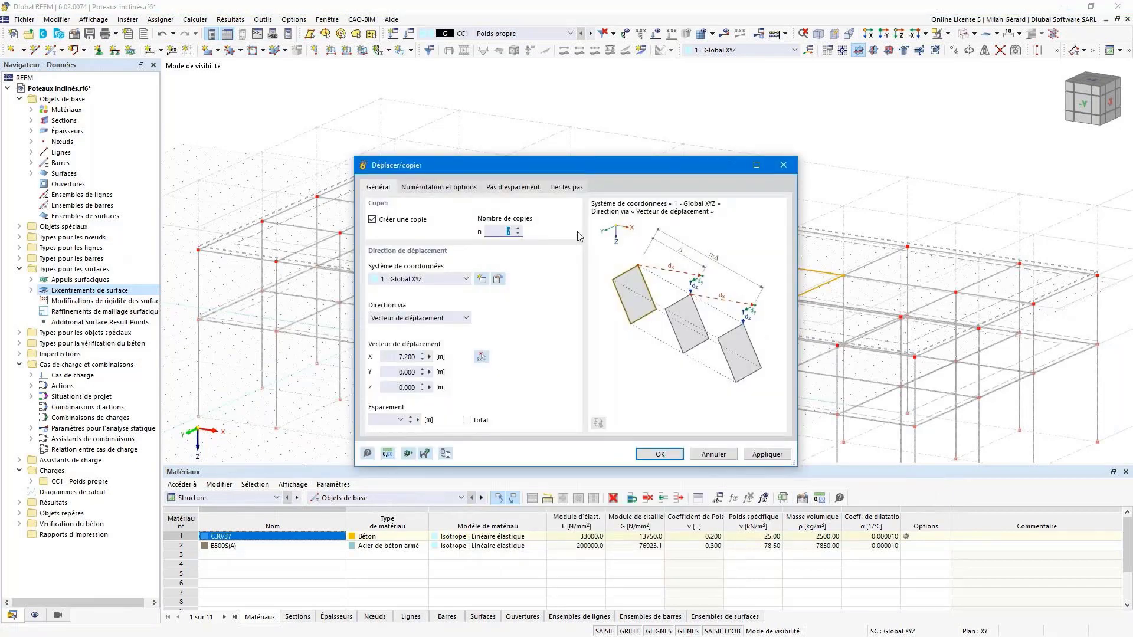
# - Create one copy of the selected beams at X 0 and Z -4 m, connecting the nodes with members based on template member no. 1
pyautogui.write('1')
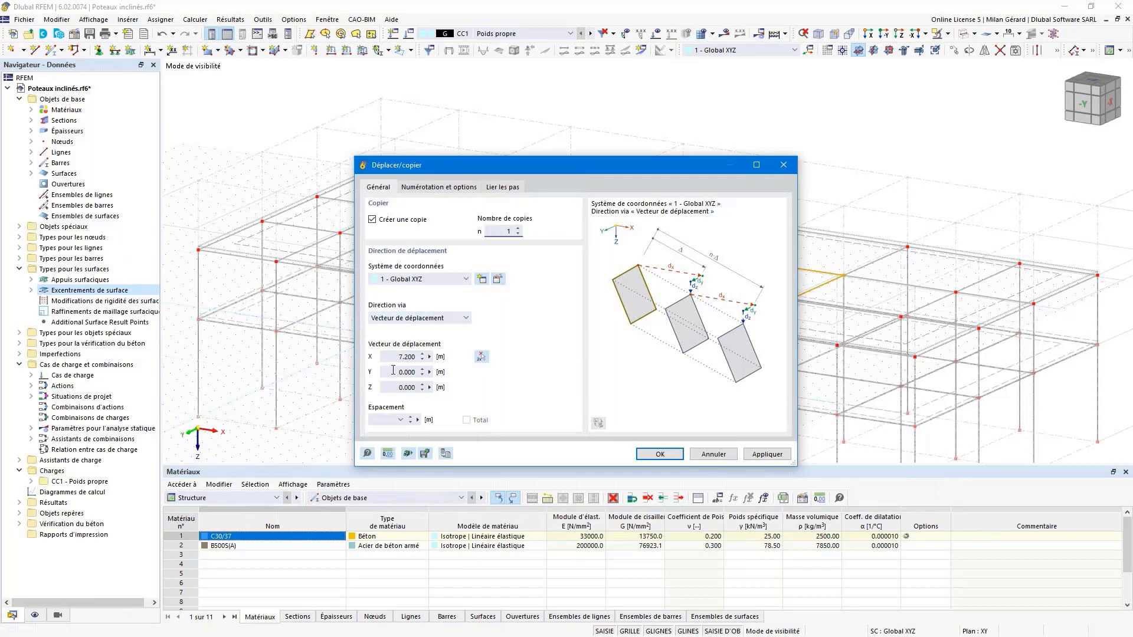
pyautogui.click(407, 356)
pyautogui.write('0')
pyautogui.click(407, 387)
pyautogui.write('-4')
pyautogui.click(413, 373)
pyautogui.click(504, 187)
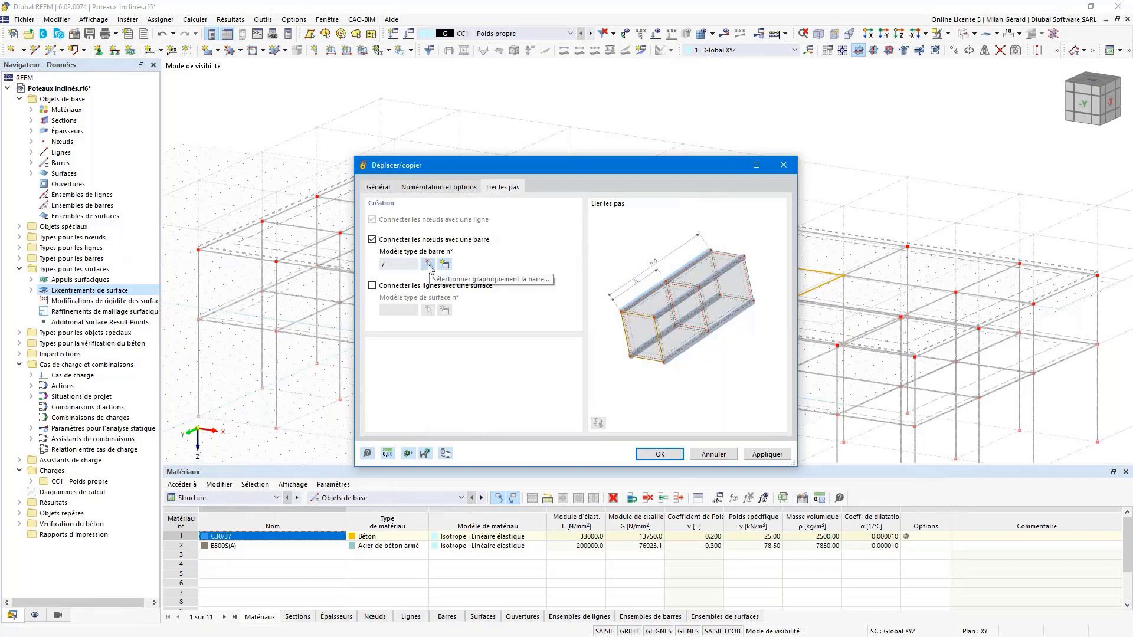
pyautogui.click(398, 264)
pyautogui.write('1')
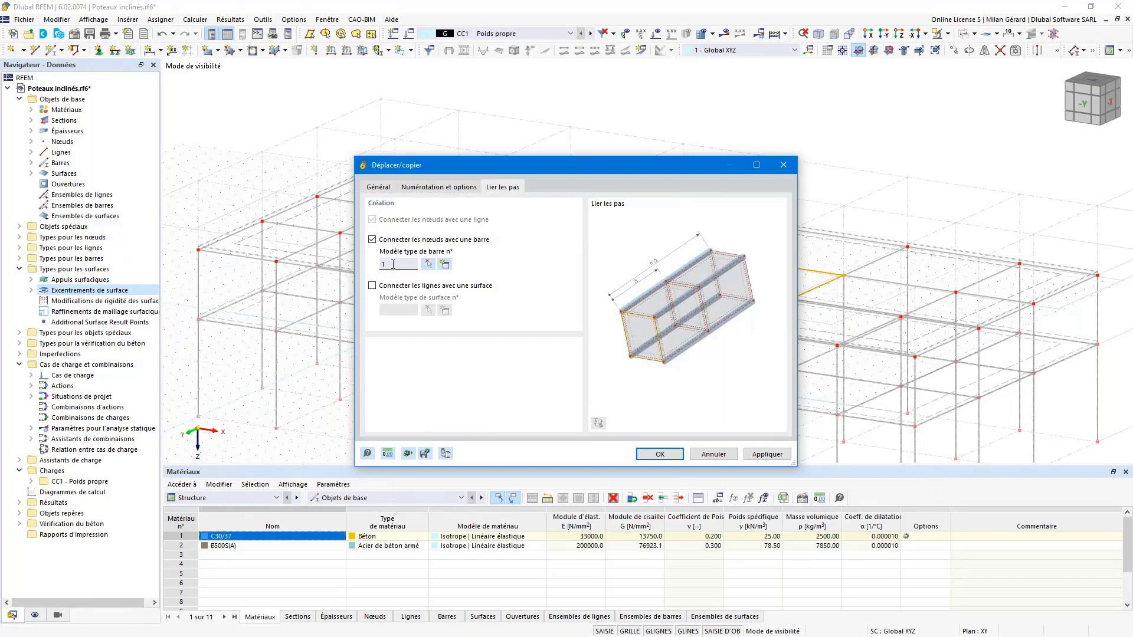
pyautogui.click(659, 454)
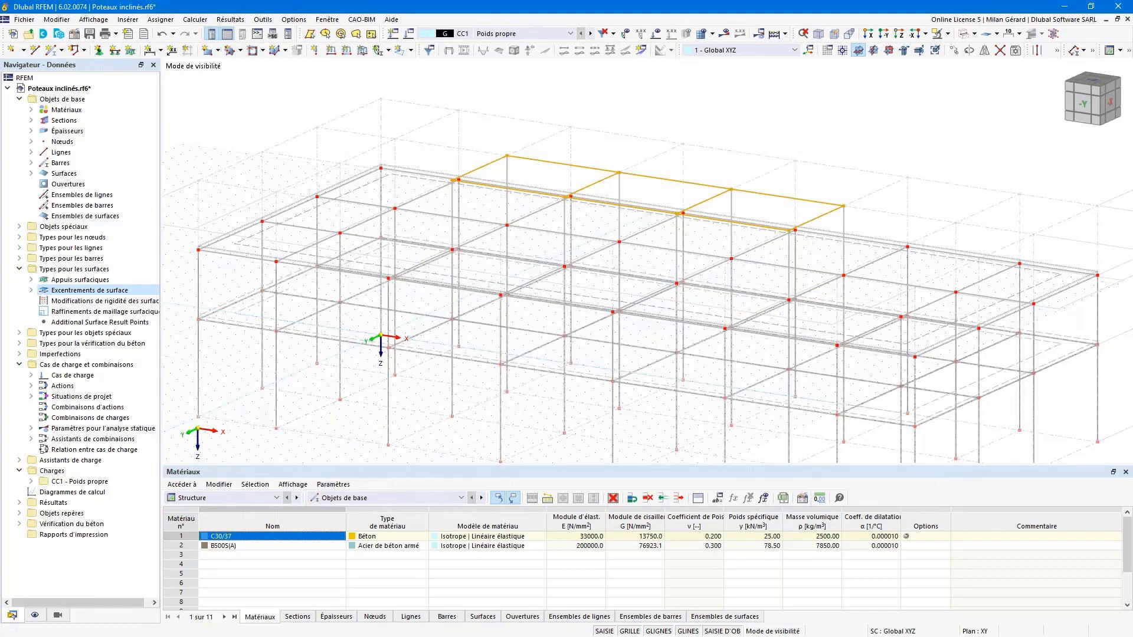
# - Cancel the visibility mode to show all objects and display the model as shaded solids
pyautogui.click(947, 34)
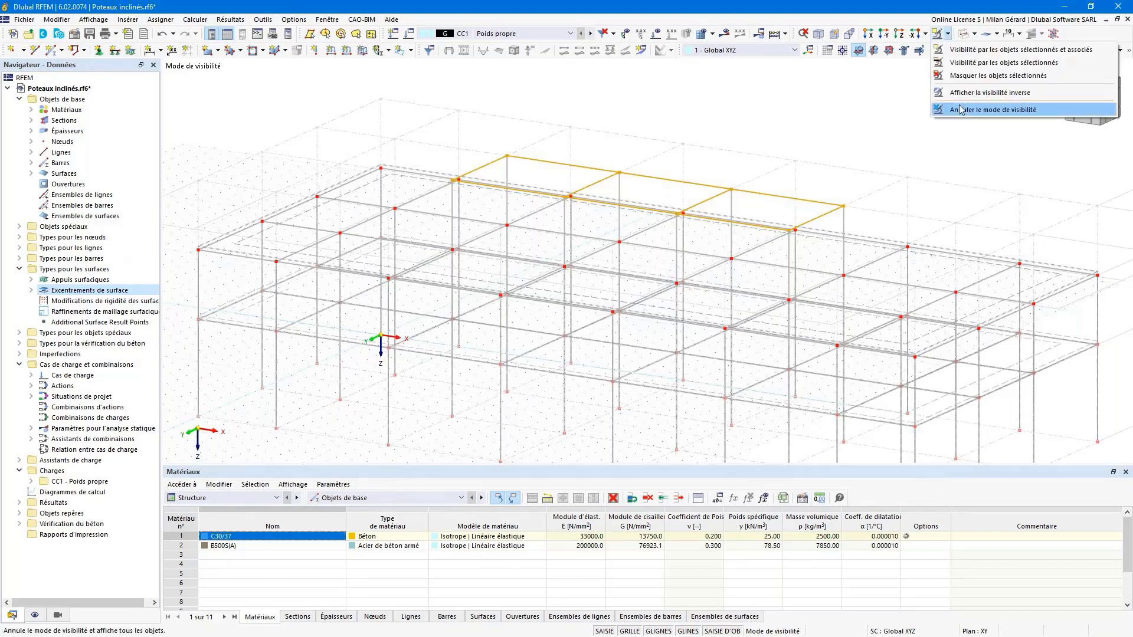
pyautogui.click(993, 110)
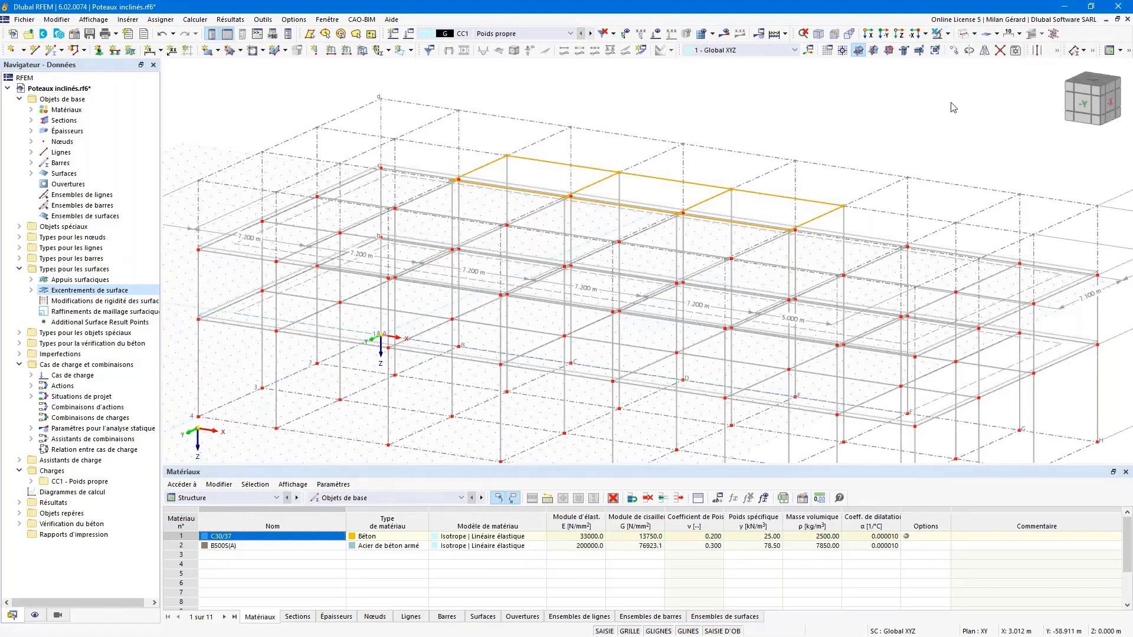
pyautogui.click(974, 34)
pyautogui.click(983, 63)
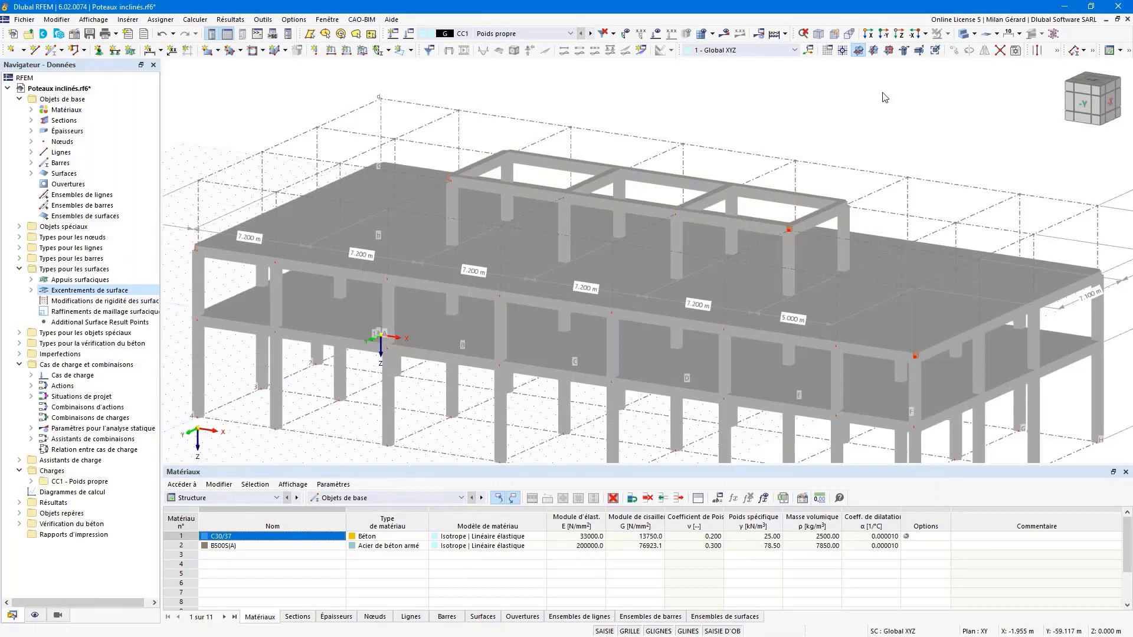
# - Select all beams of the top level in the front elevation and open their section assignment for editing
pyautogui.click(1083, 108)
pyautogui.moveTo(341, 120); pyautogui.dragTo(832, 181)
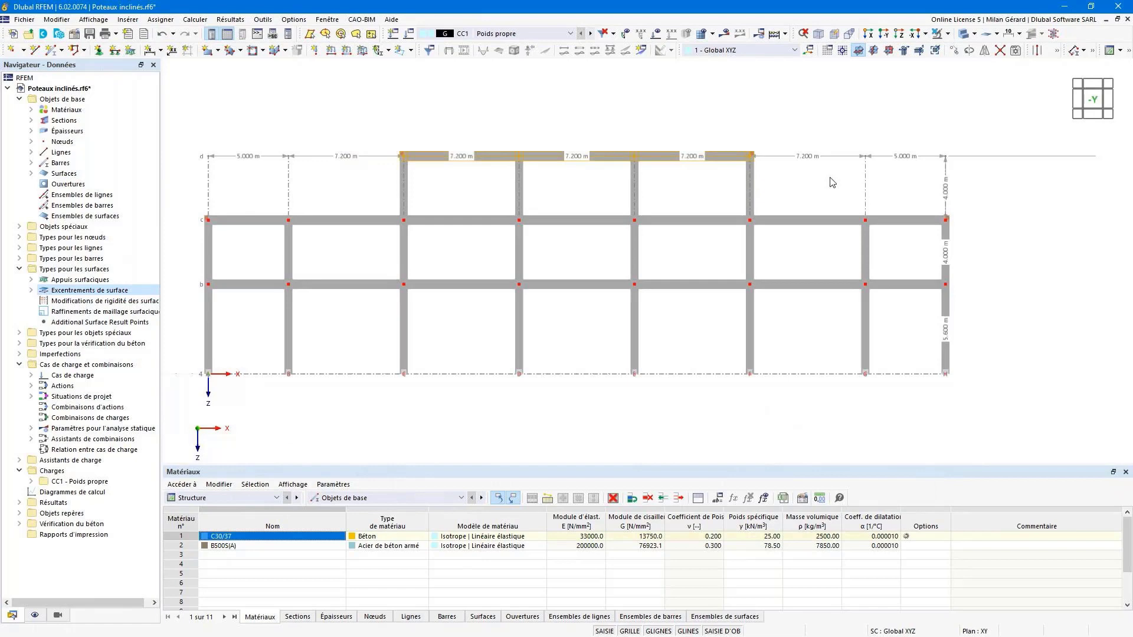
pyautogui.doubleClick(430, 164)
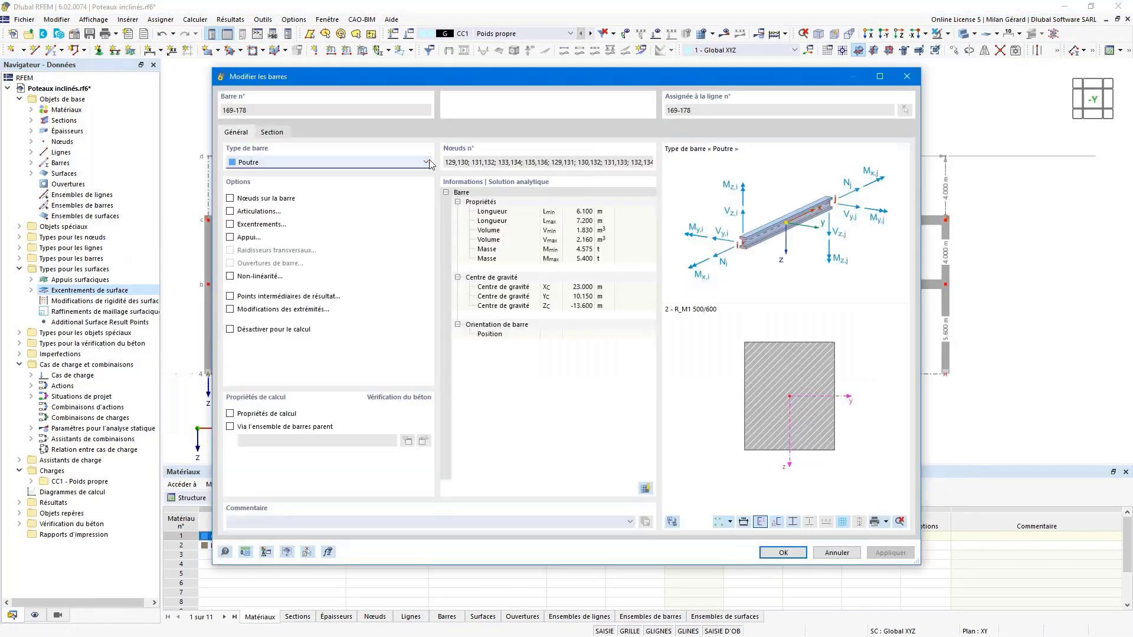
pyautogui.click(242, 111)
pyautogui.moveTo(241, 111)
pyautogui.mouseDown()
pyautogui.moveTo(214, 111)
pyautogui.moveTo(257, 111)
pyautogui.moveTo(220, 112)
pyautogui.mouseUp()
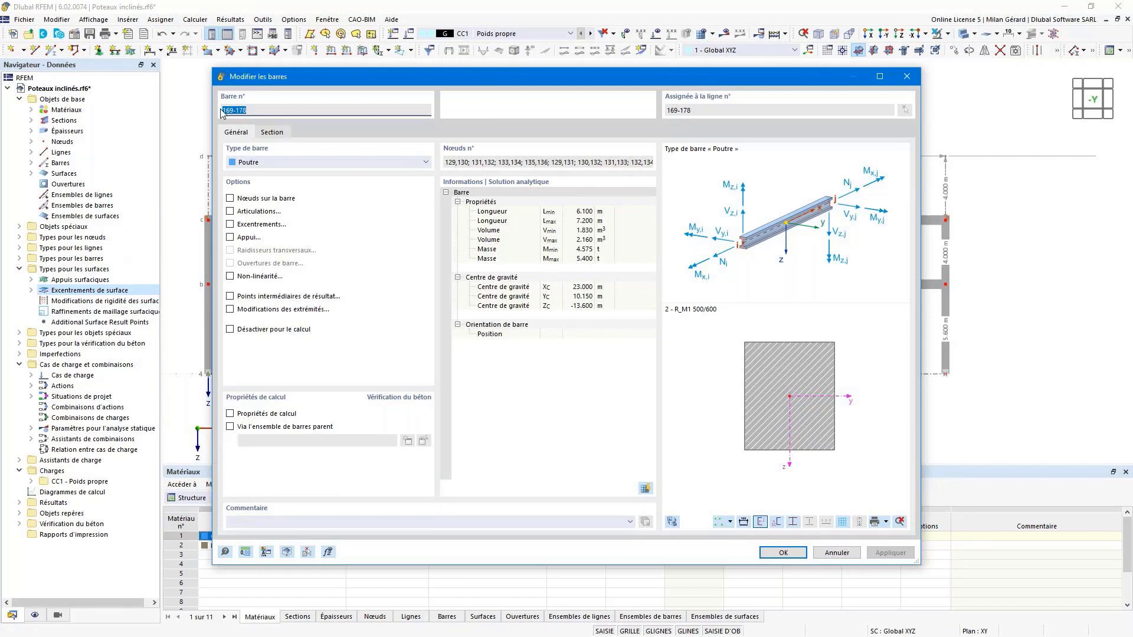
pyautogui.click(272, 132)
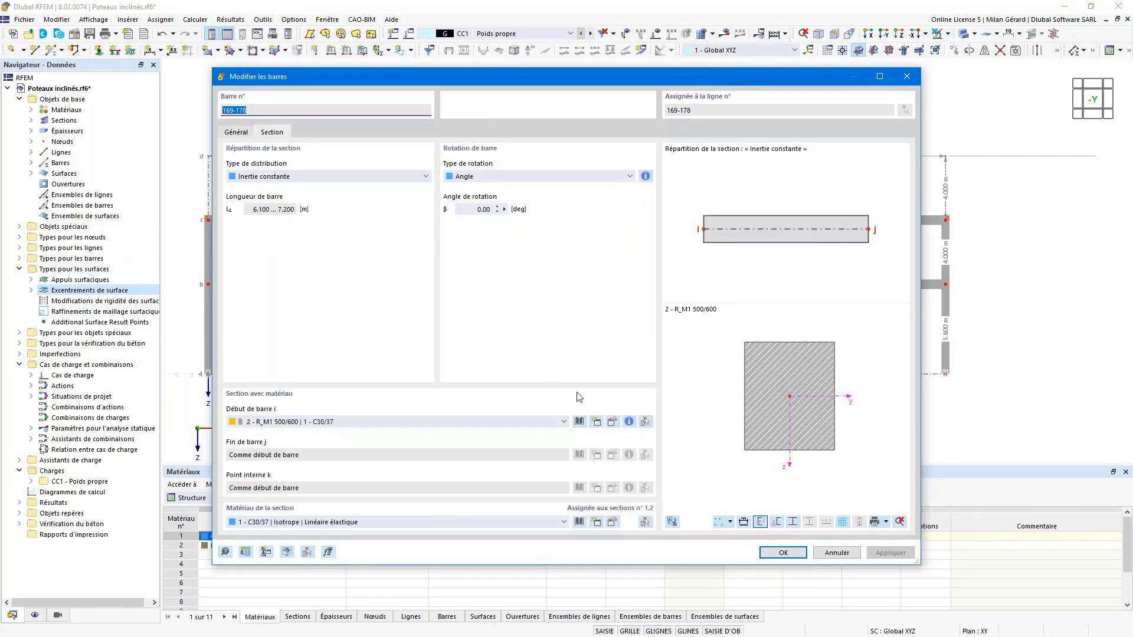
pyautogui.click(517, 423)
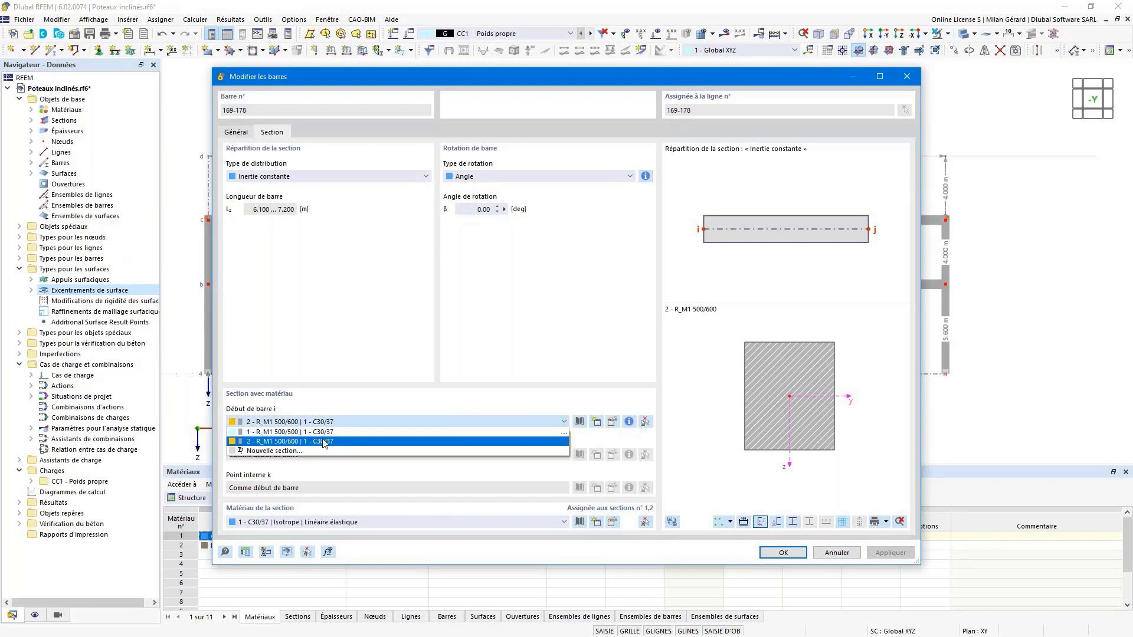
pyautogui.click(515, 424)
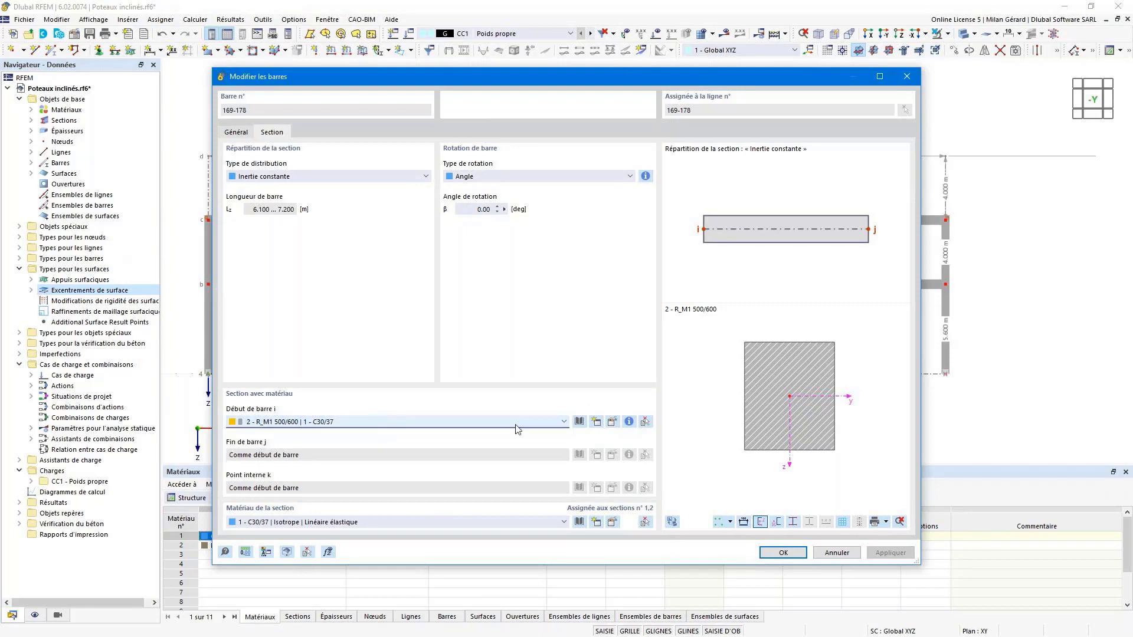
# - Create a 400 × 400 mm solid rectangular section in C30/37, assign it to the top-level beams, and return to the axonometric view
pyautogui.click(601, 424)
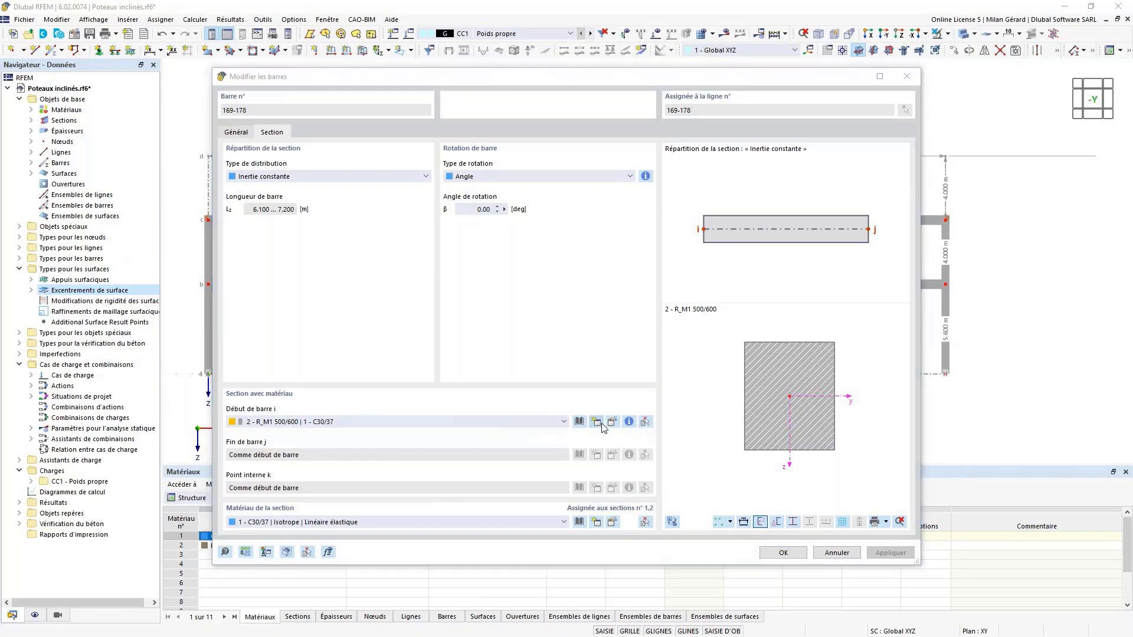
pyautogui.click(383, 134)
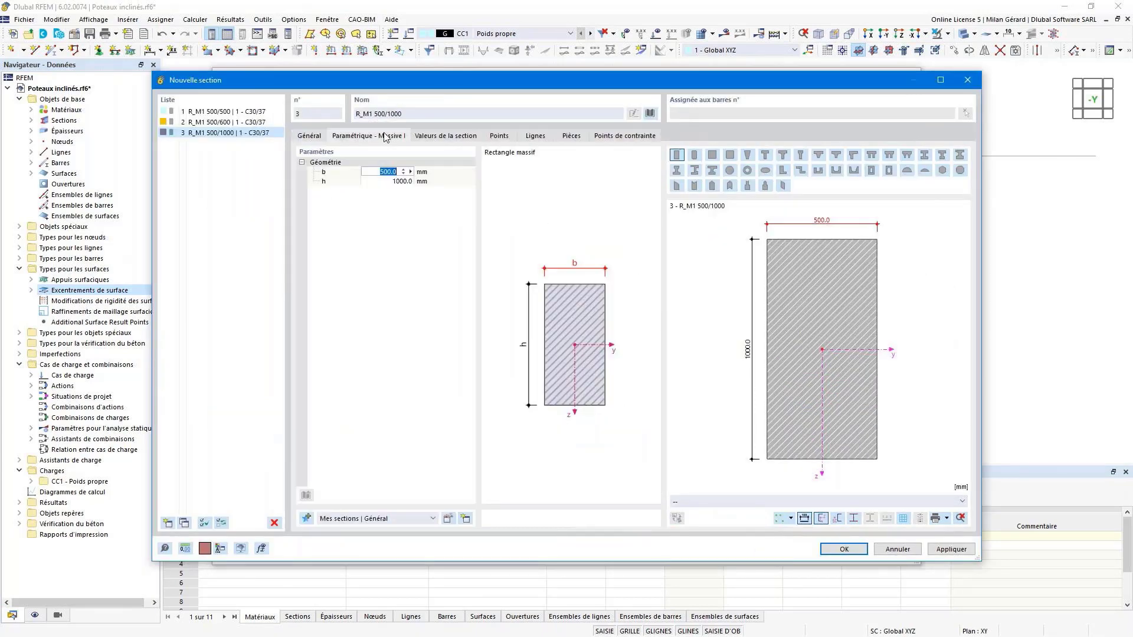
pyautogui.click(379, 171)
pyautogui.write('400')
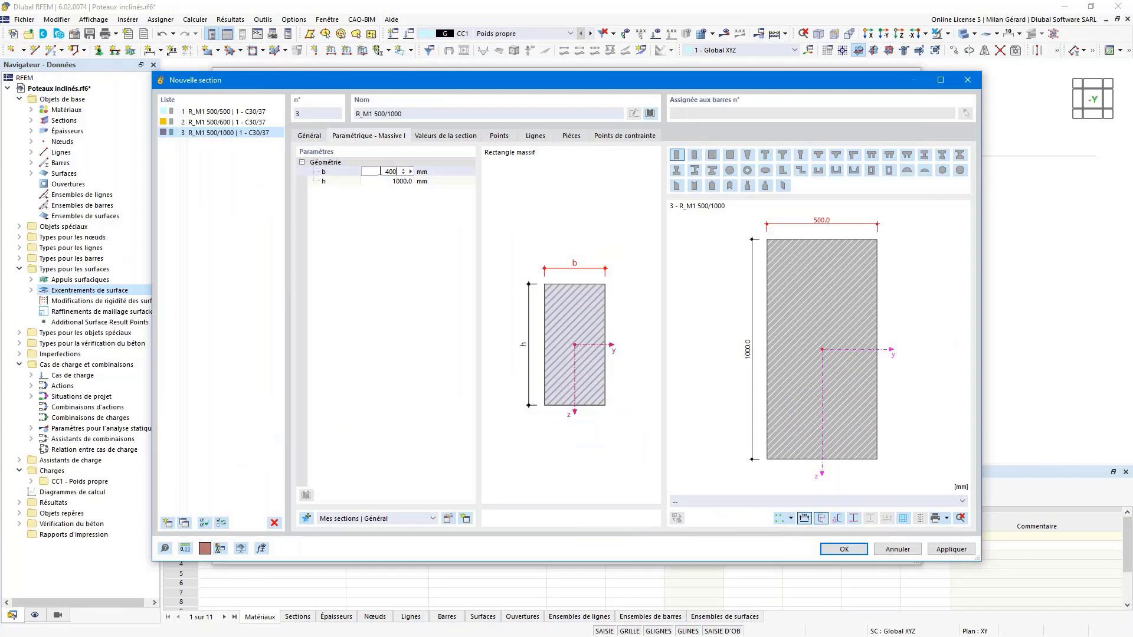
pyautogui.click(382, 181)
pyautogui.write('400')
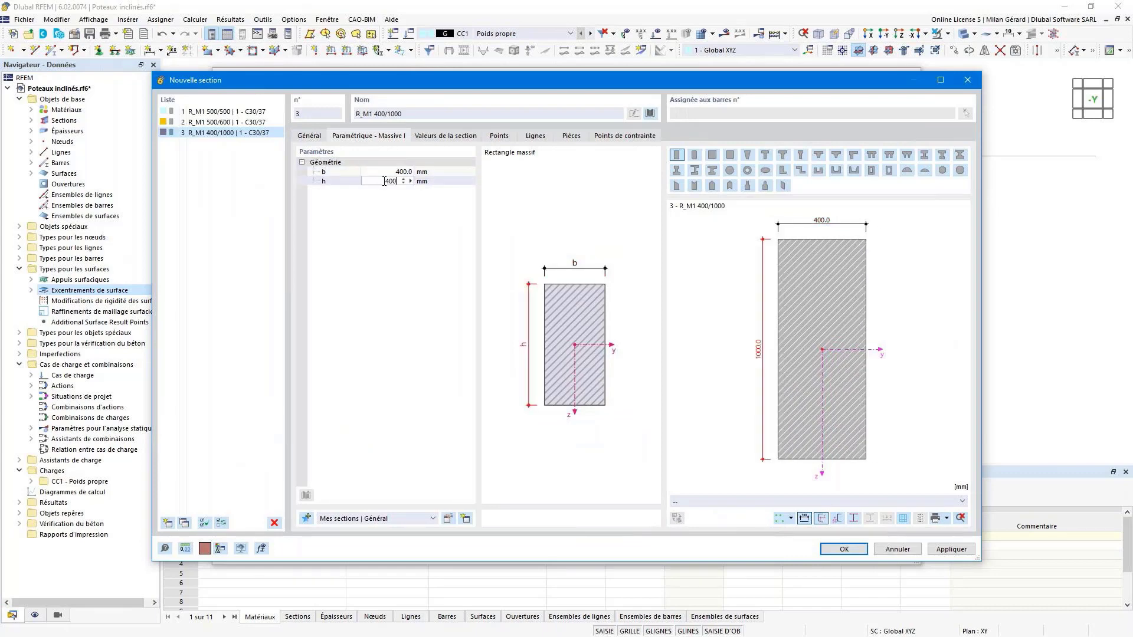
pyautogui.click(842, 548)
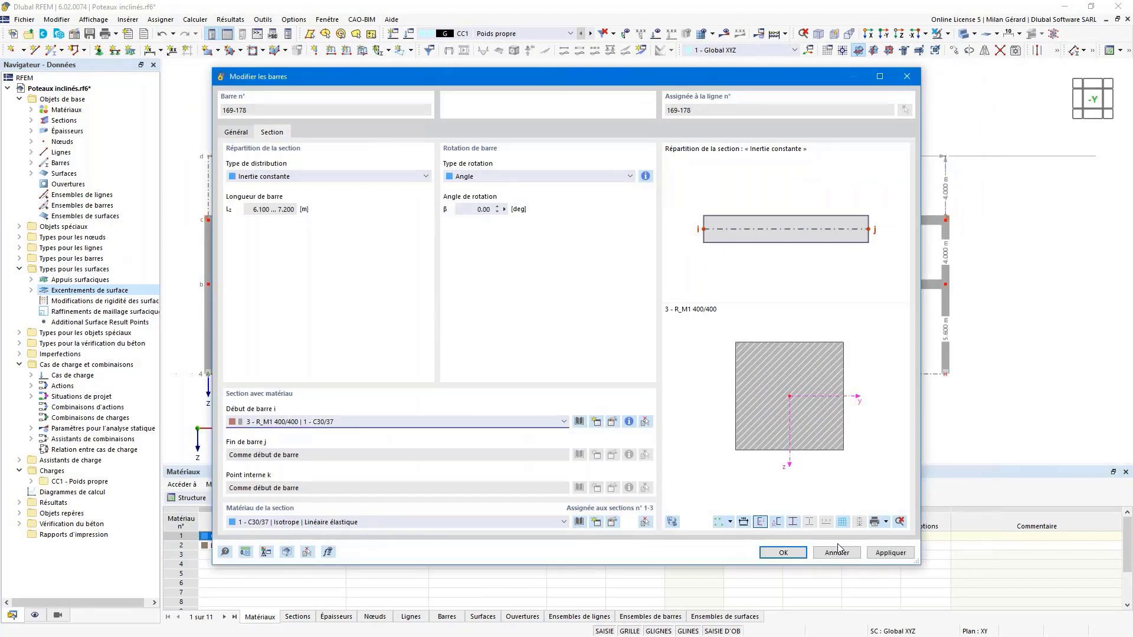
pyautogui.click(784, 552)
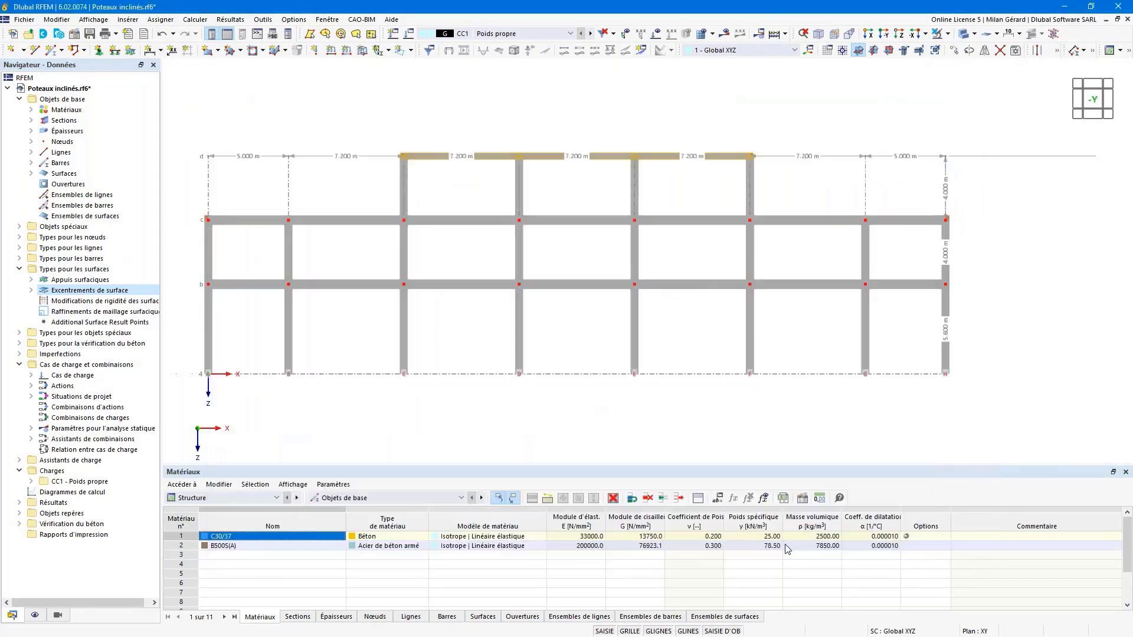
pyautogui.click(644, 167)
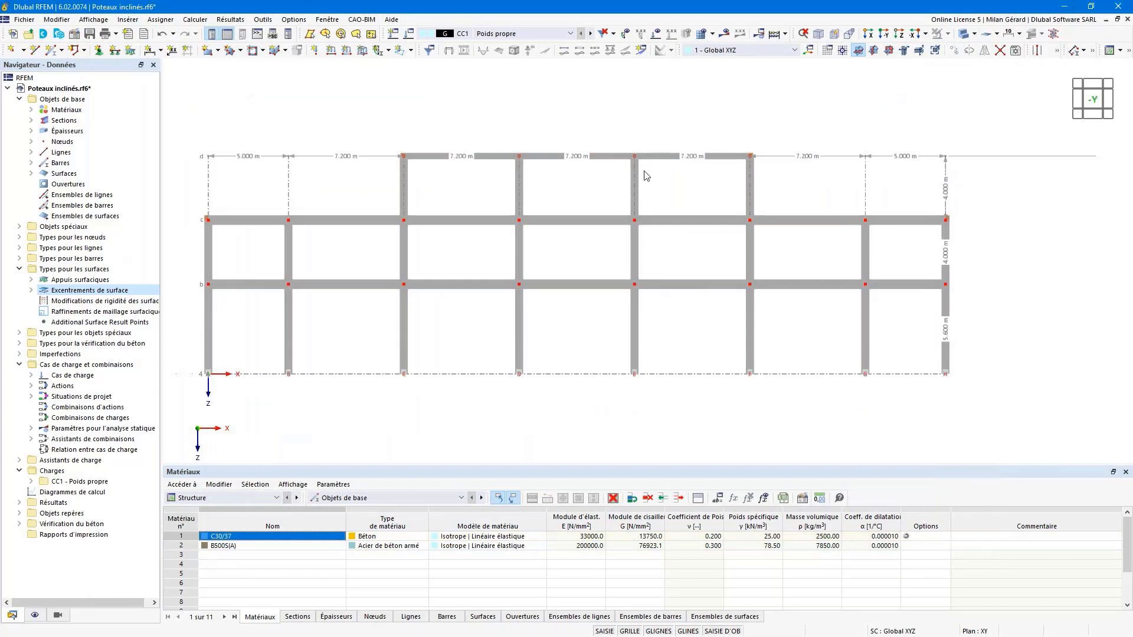
pyautogui.click(818, 33)
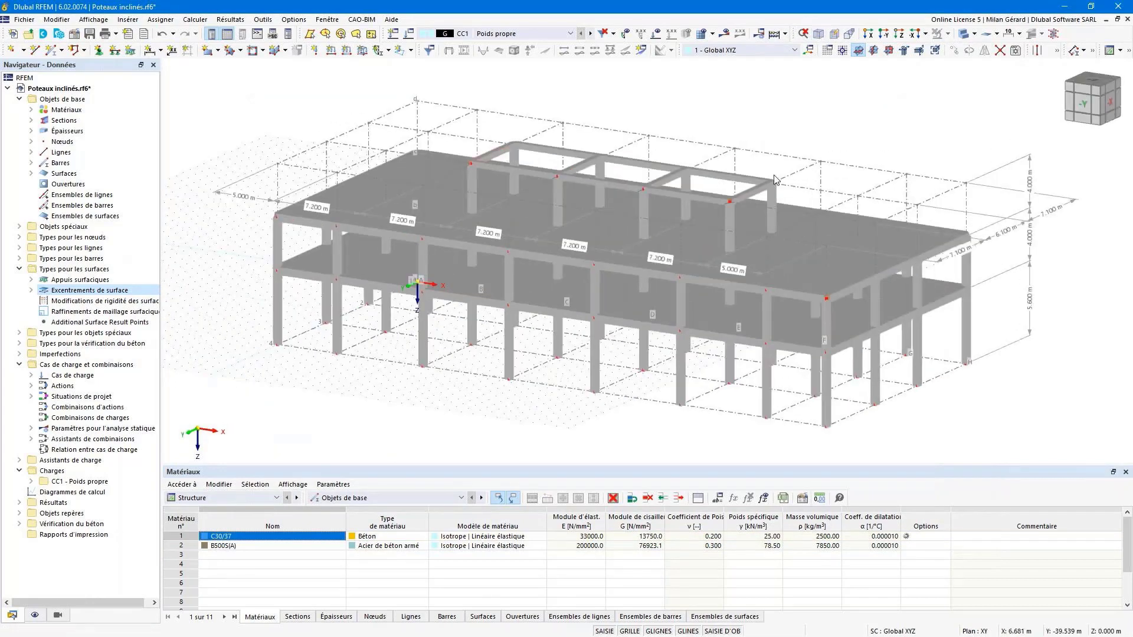
# - Start a new rectangular surface and define a new uniform thickness of 160 mm in C30/37 for it
pyautogui.click(209, 52)
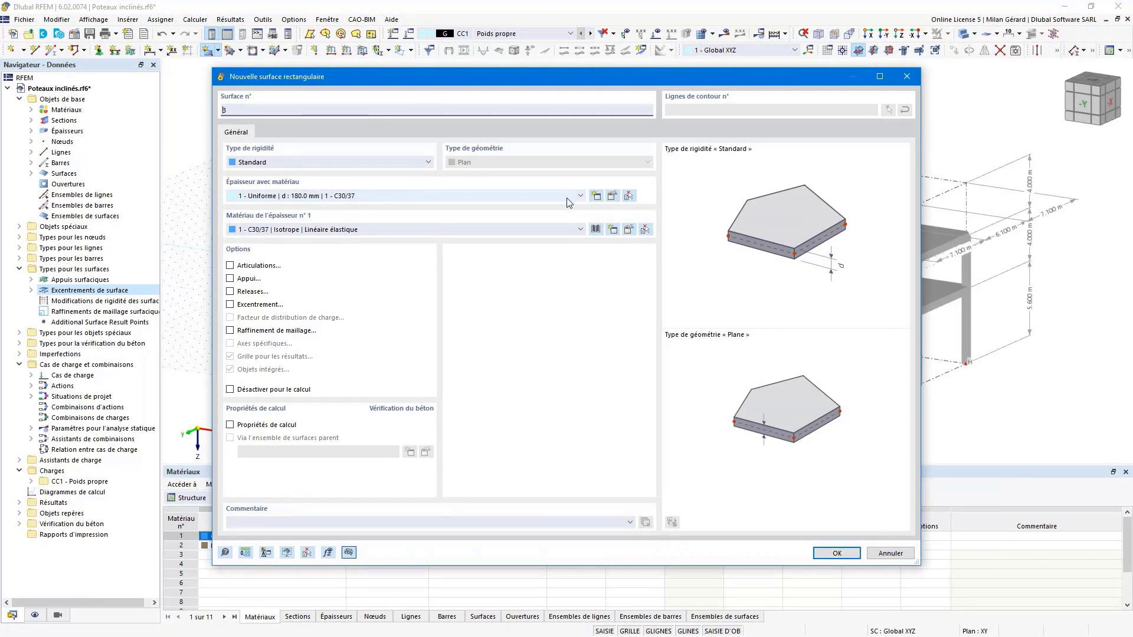
pyautogui.click(596, 197)
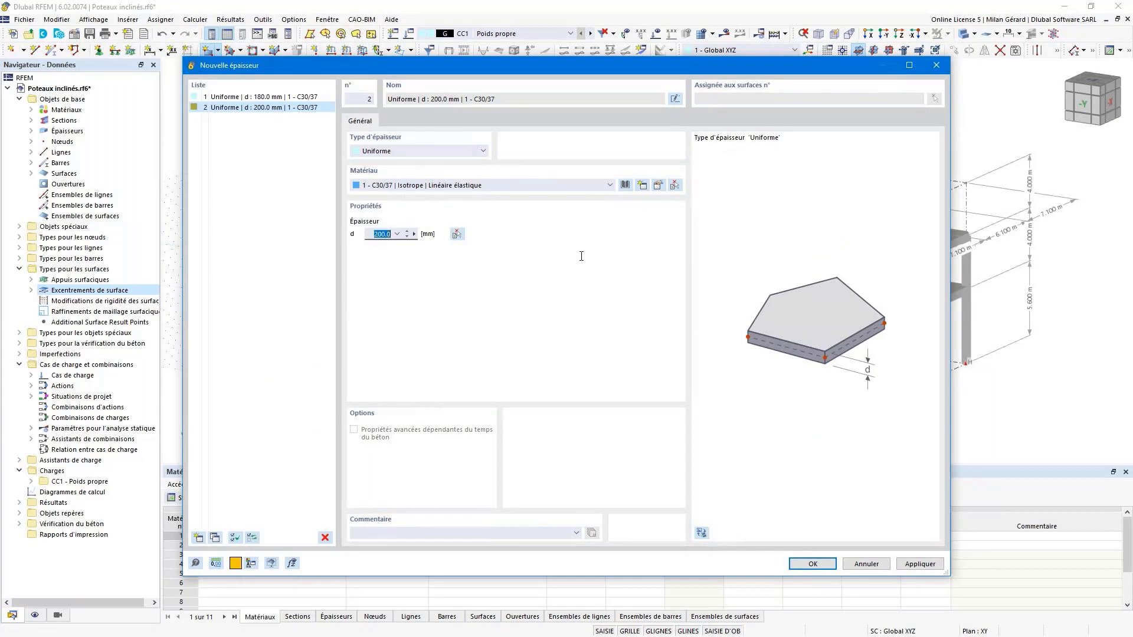
pyautogui.write('160')
pyautogui.click(811, 564)
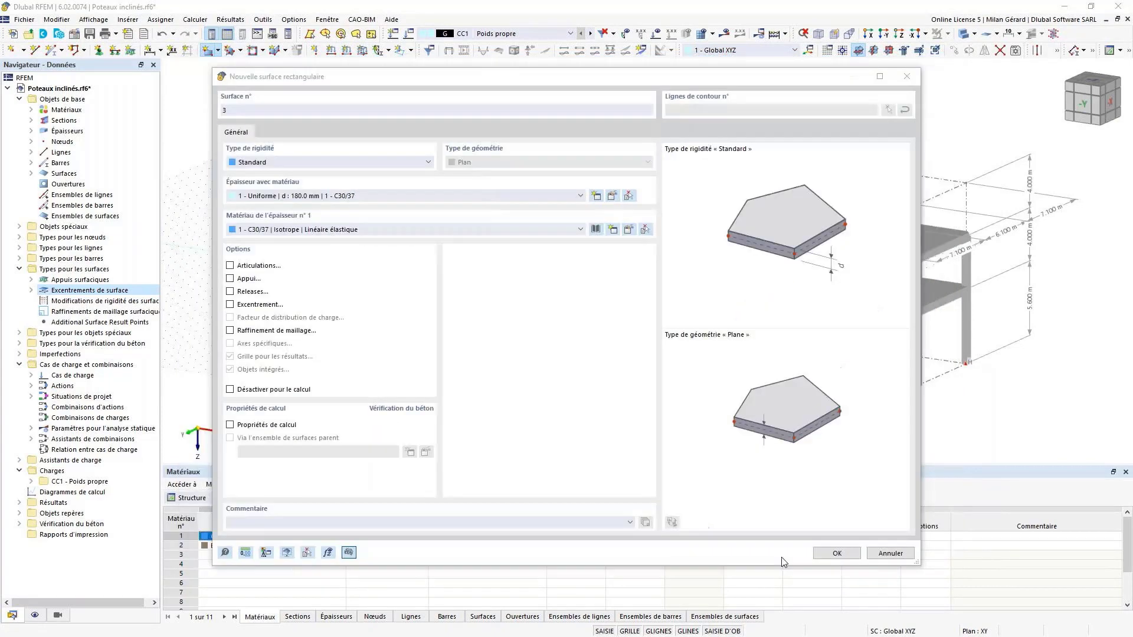
pyautogui.click(836, 555)
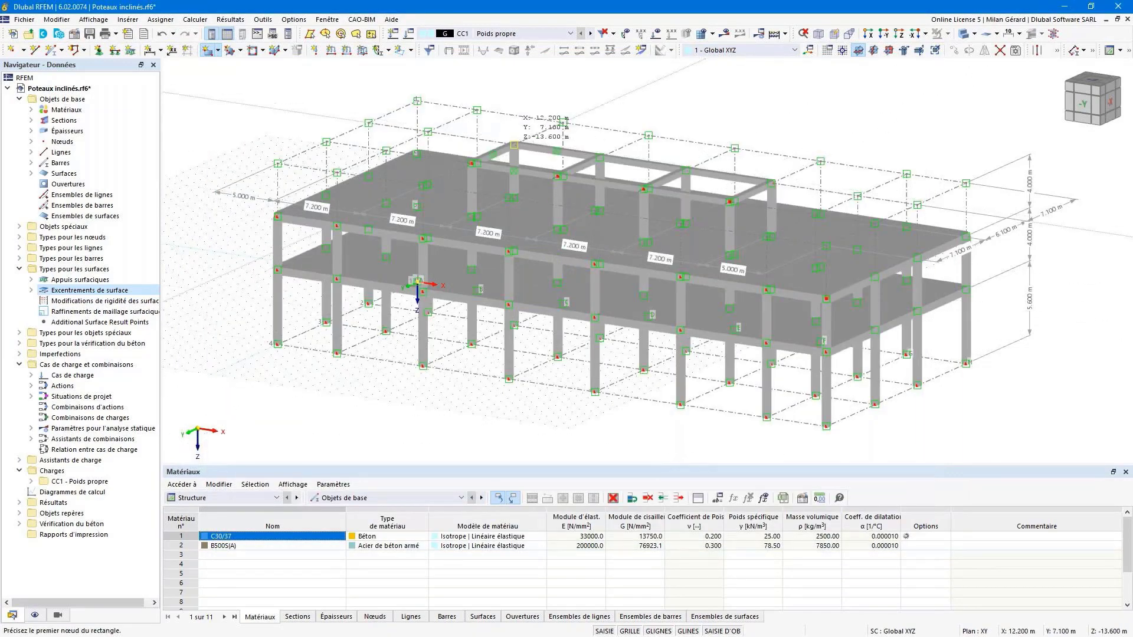
# - Draw the rectangular slab over the three central bays of the top level between opposite corner nodes and show the whole model
pyautogui.click(683, 174)
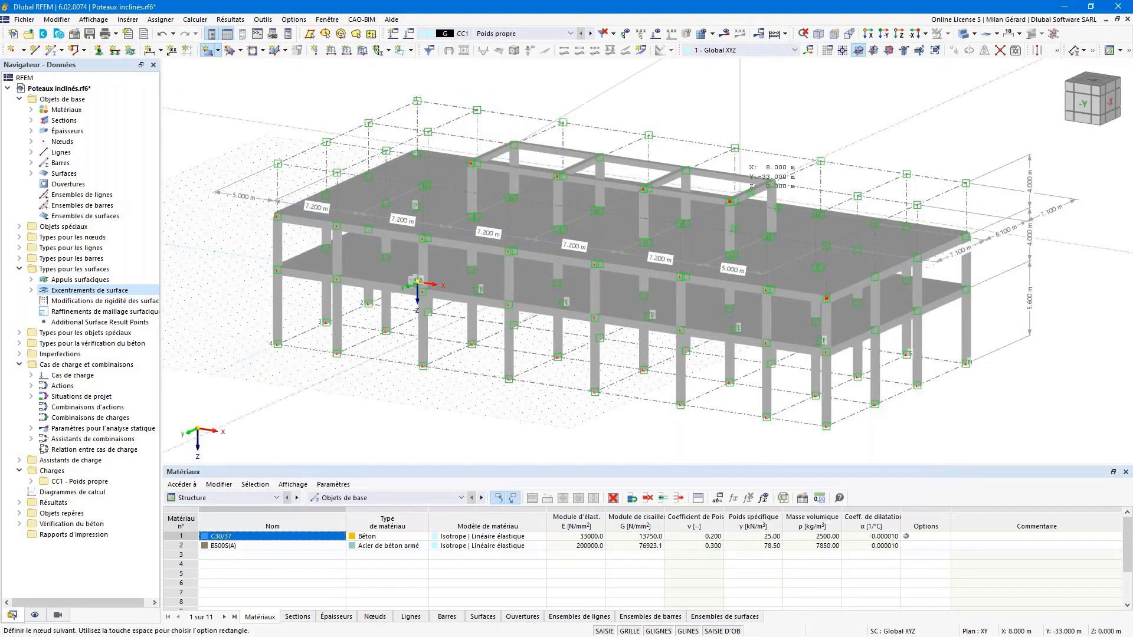
pyautogui.scroll(5, 708, 200)
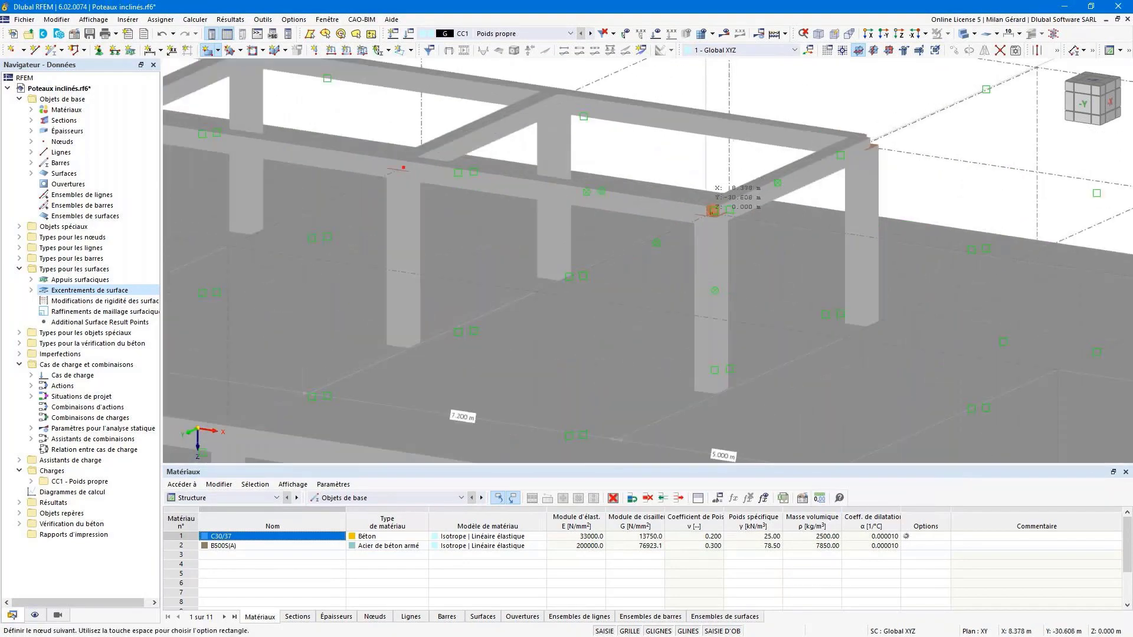
pyautogui.click(713, 211)
pyautogui.press('Escape')
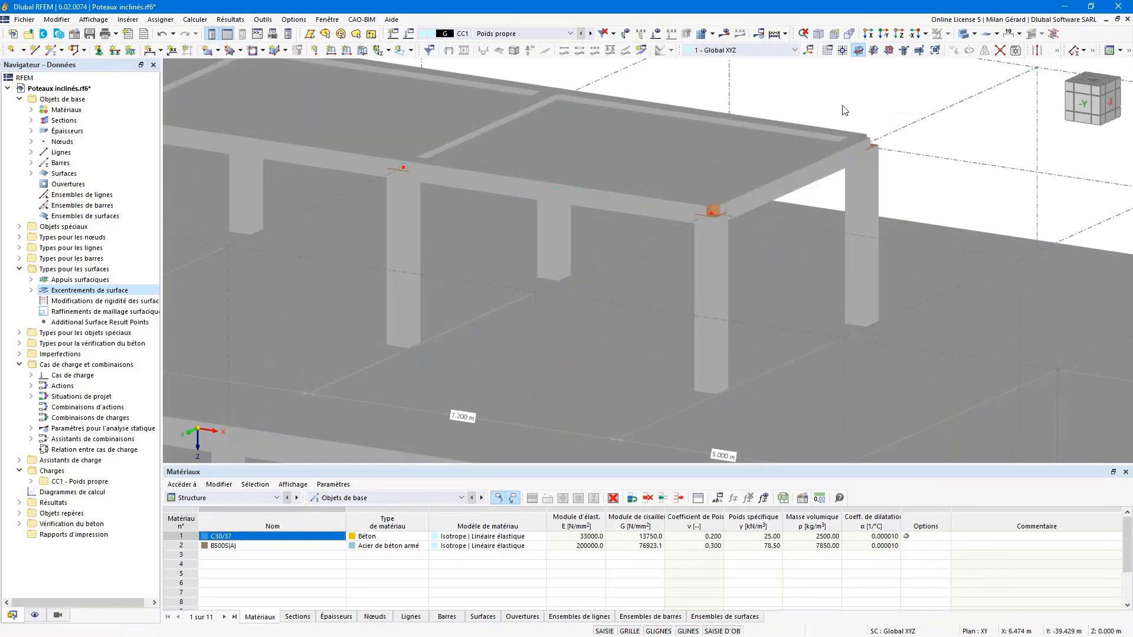
pyautogui.press('F8')
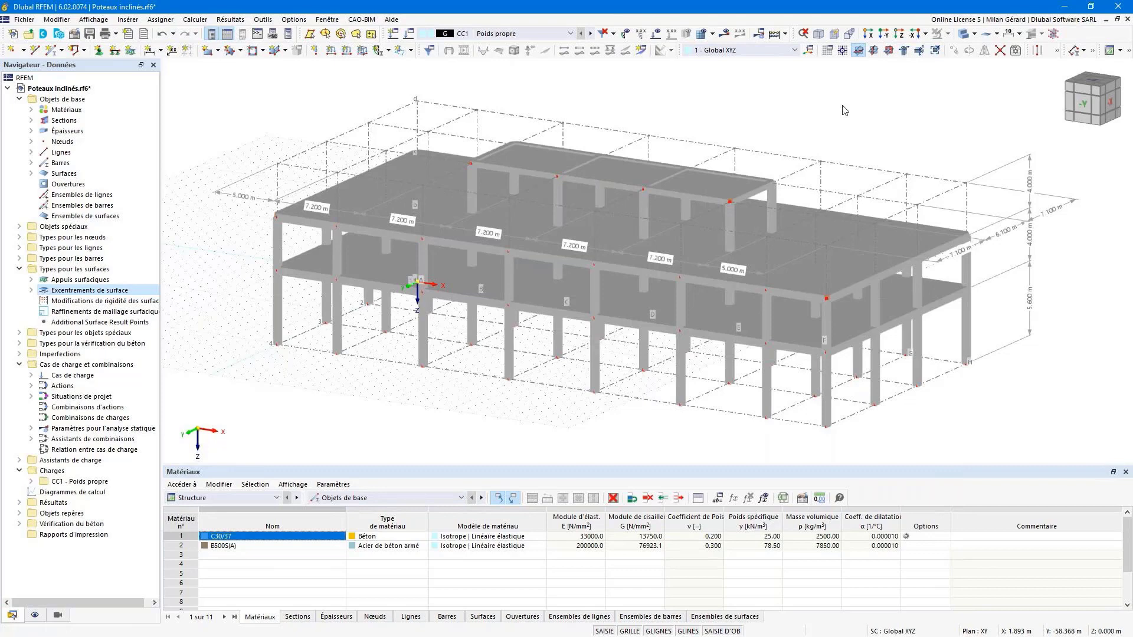
# - Open the scaling settings for the top-level slab and set the scale factor to 1.125
pyautogui.click(536, 161)
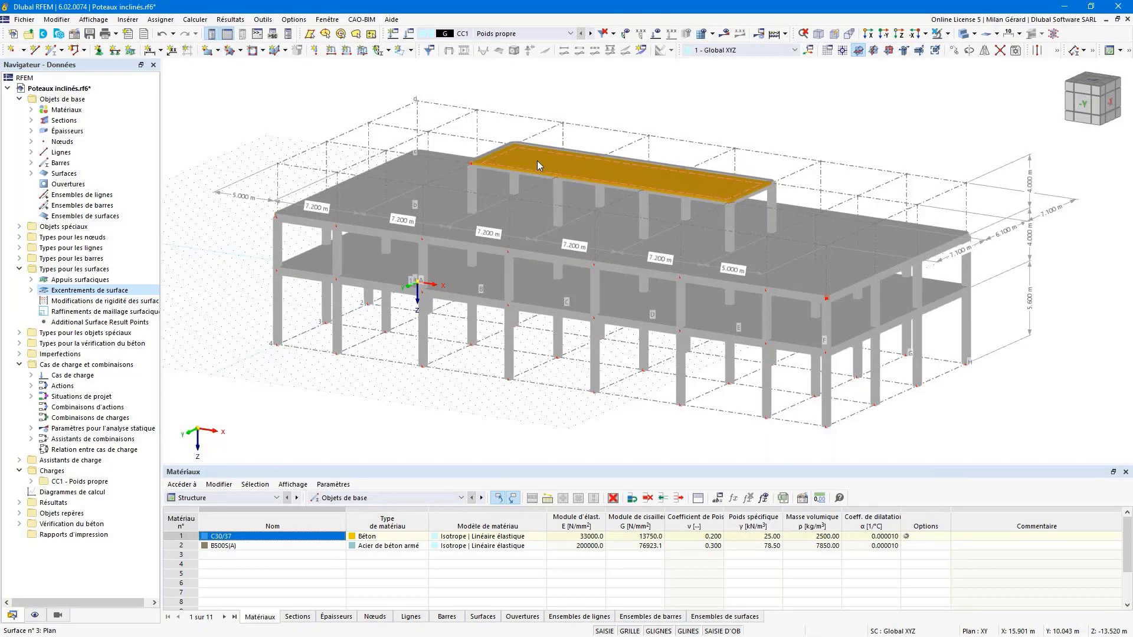
pyautogui.rightClick(536, 160)
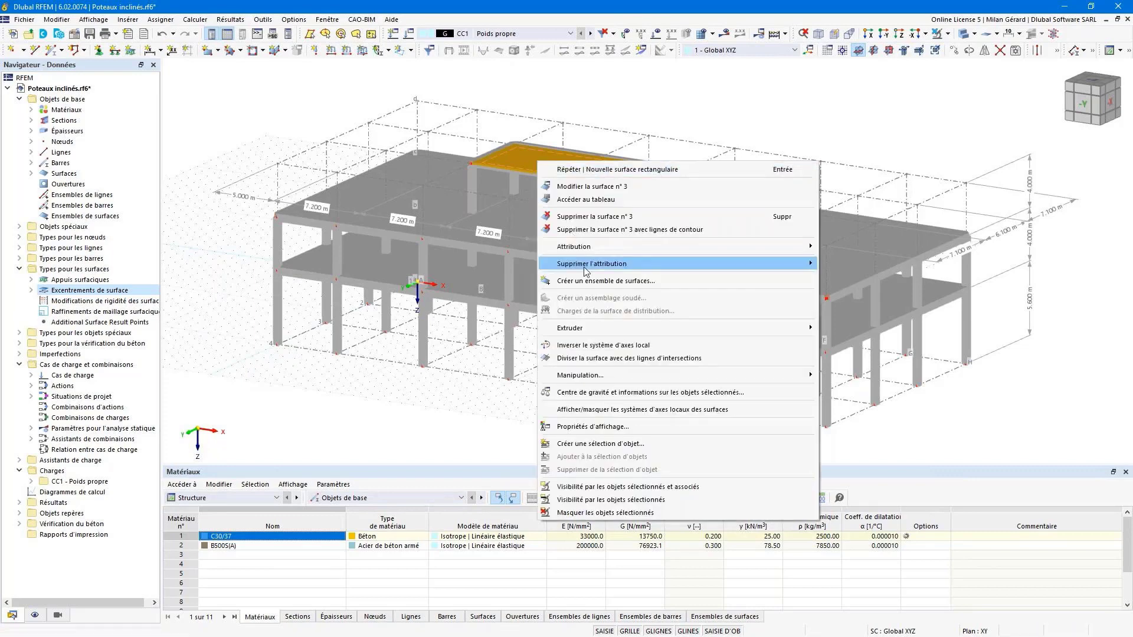
pyautogui.moveTo(608, 376)
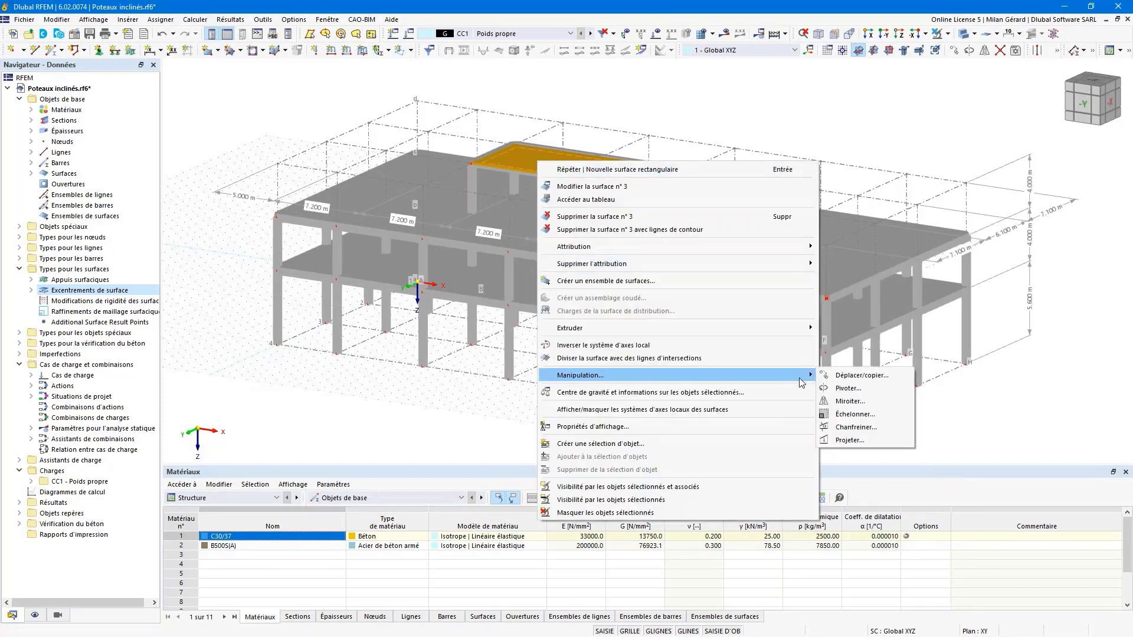
pyautogui.click(877, 415)
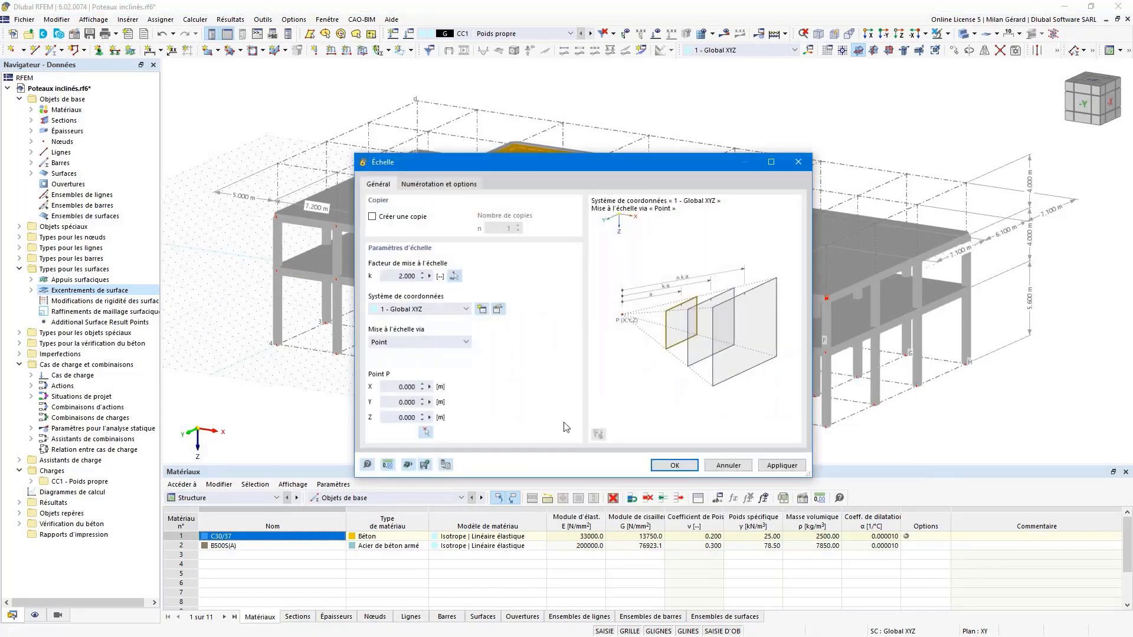
pyautogui.doubleClick(413, 275)
pyautogui.write('1.125')
# - Pick a beam node on the rear long edge of the top-level slab as the scaling reference point
pyautogui.click(408, 387)
pyautogui.click(426, 432)
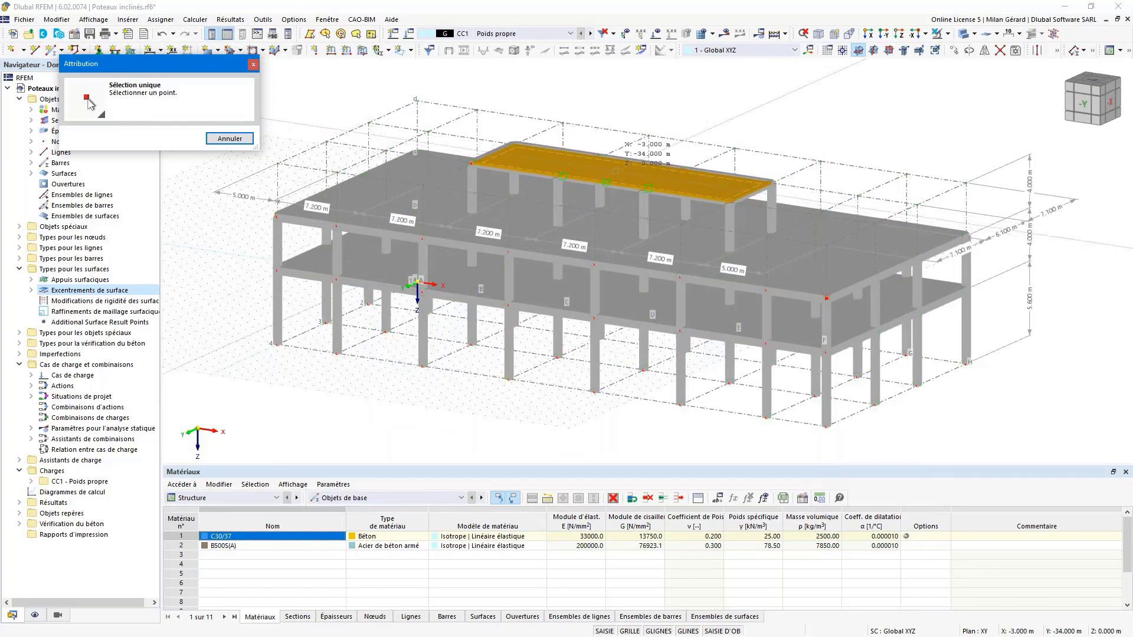
pyautogui.scroll(2, 616, 171)
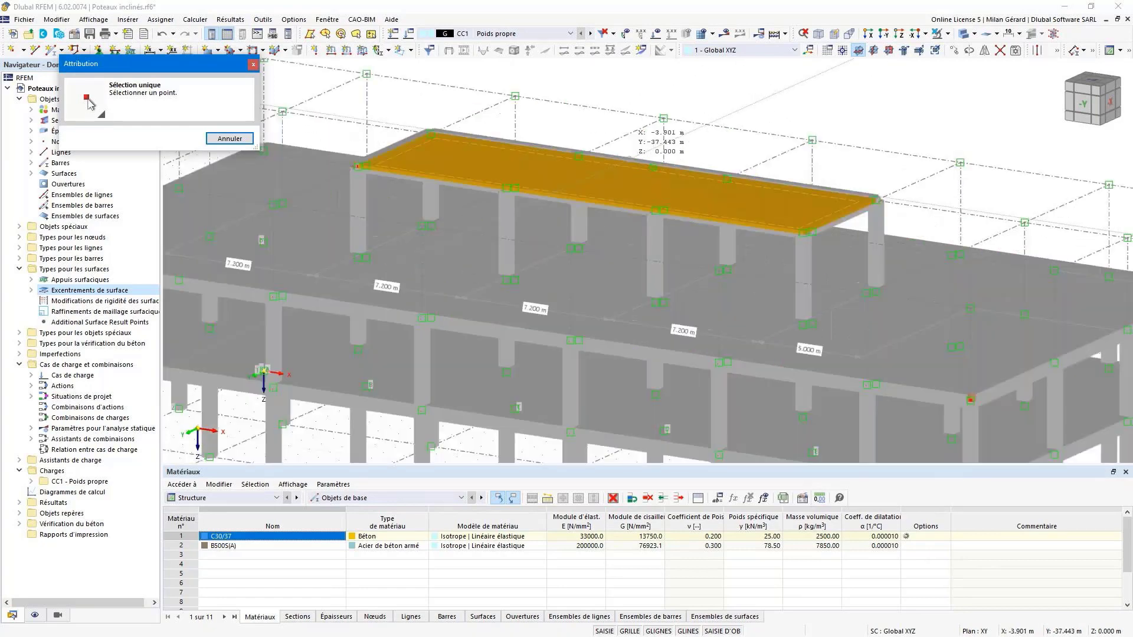
pyautogui.click(653, 168)
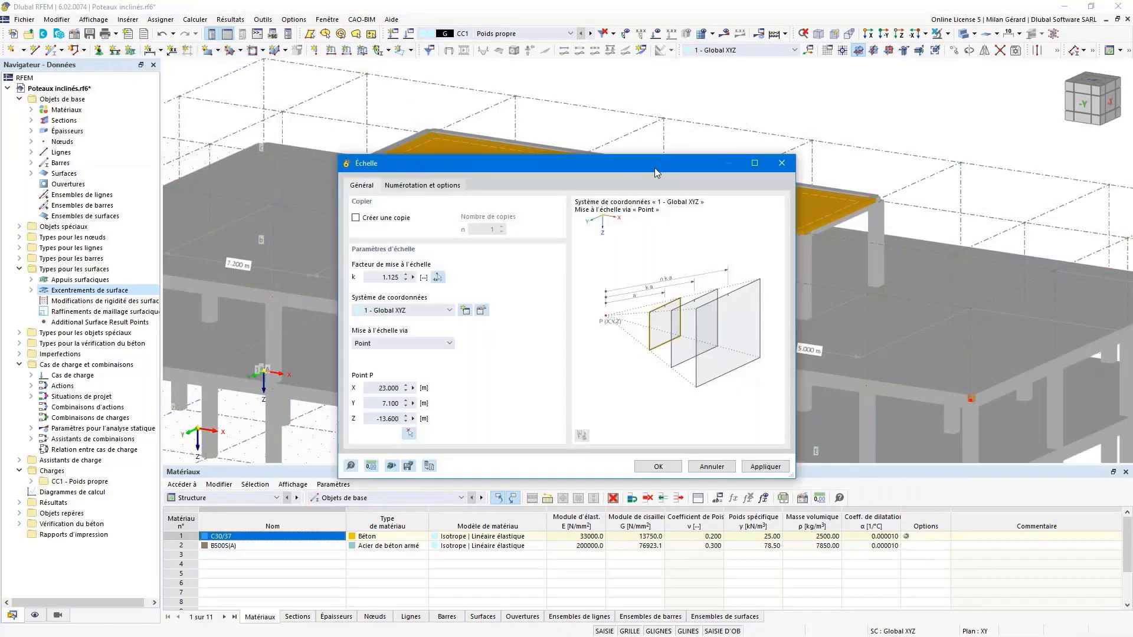
# - Set the scaling point to X 23.000 m and Y 10.150 m, and apply the scaling to the top-level slab
pyautogui.doubleClick(383, 390)
pyautogui.click(410, 433)
pyautogui.click(394, 150)
pyautogui.doubleClick(378, 387)
pyautogui.write('23')
pyautogui.click(392, 402)
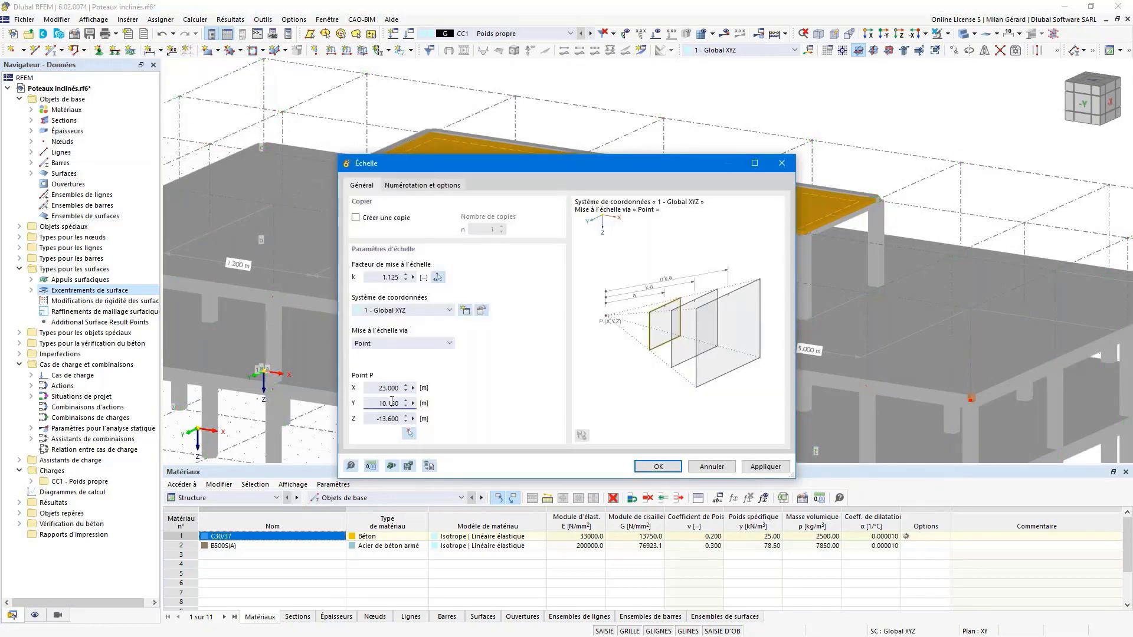
pyautogui.click(658, 466)
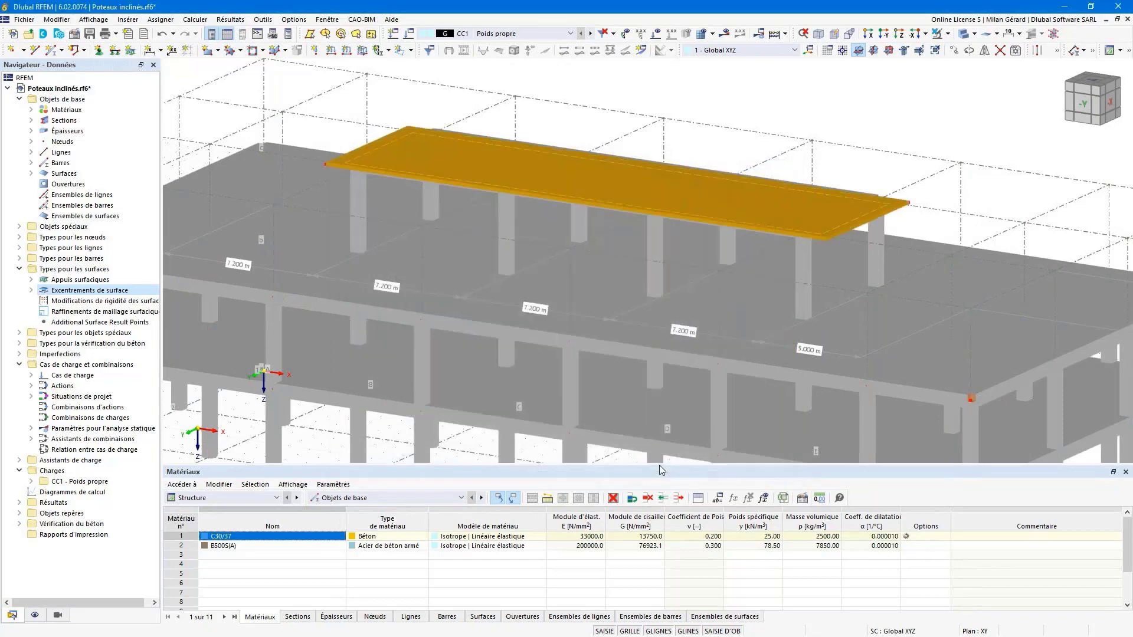
# - Delete the four intermediate nodes along the two long edges of the enlarged top slab, merging their adjoining lines and members
pyautogui.keyDown('ctrl'); pyautogui.moveTo(722, 138); pyautogui.dragTo(734, 158, button='middle'); pyautogui.keyUp('ctrl')
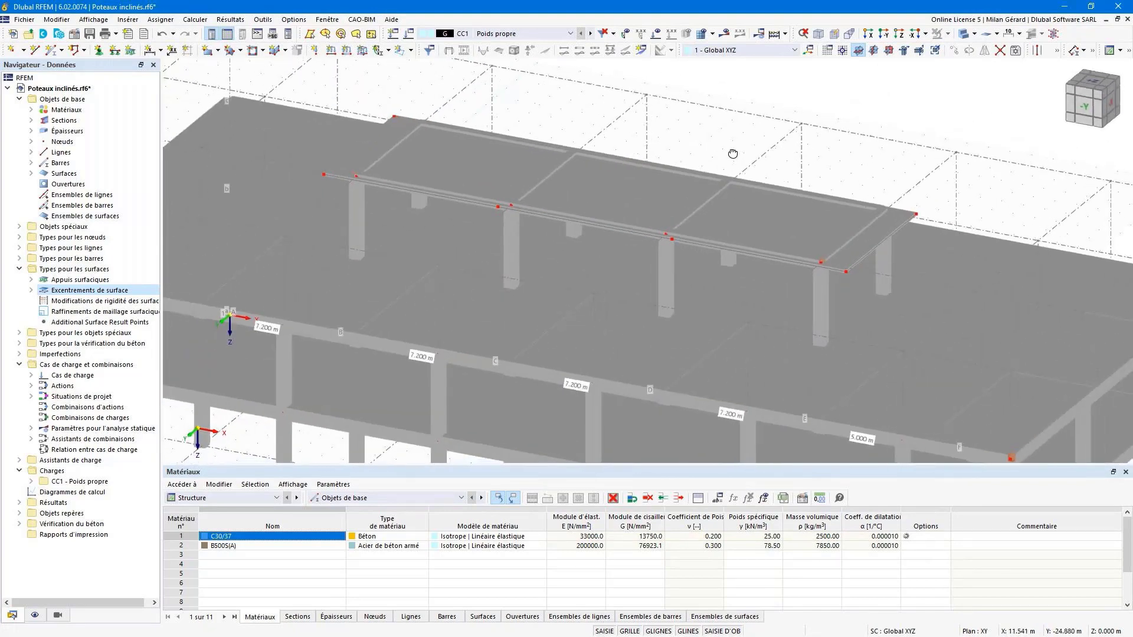
pyautogui.click(450, 162)
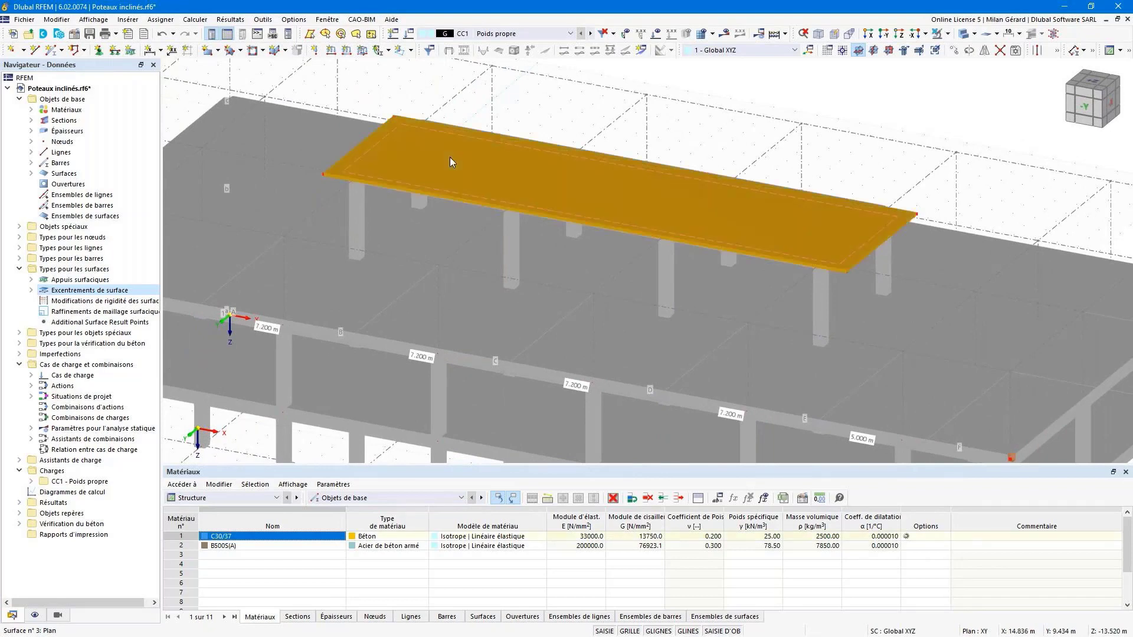
pyautogui.click(635, 102)
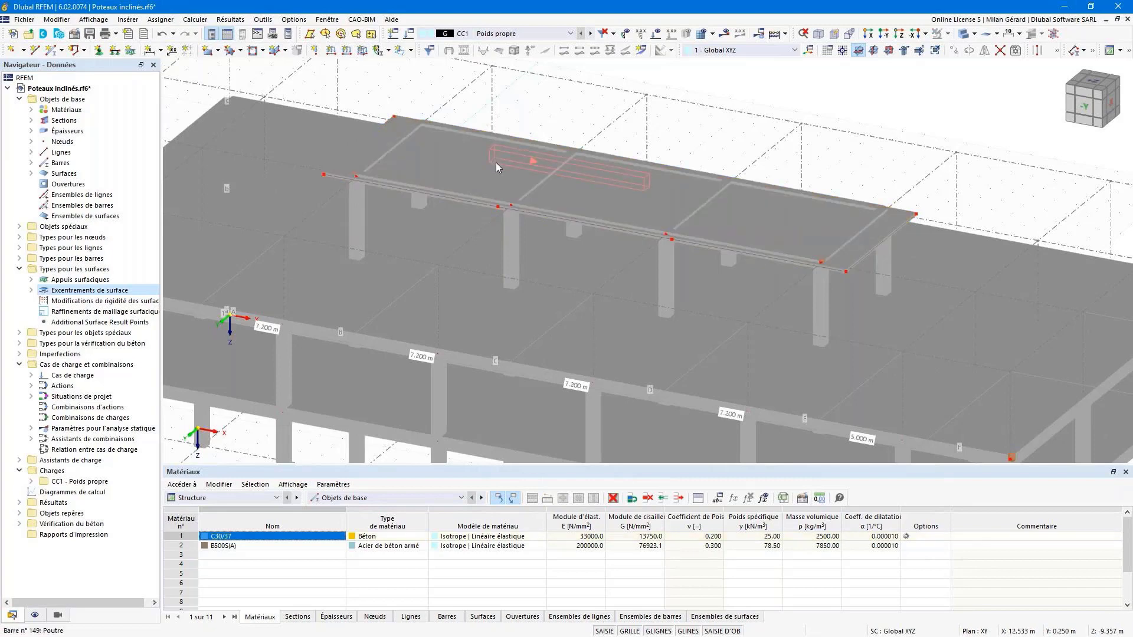
pyautogui.moveTo(497, 163); pyautogui.dragTo(522, 182, button='middle')
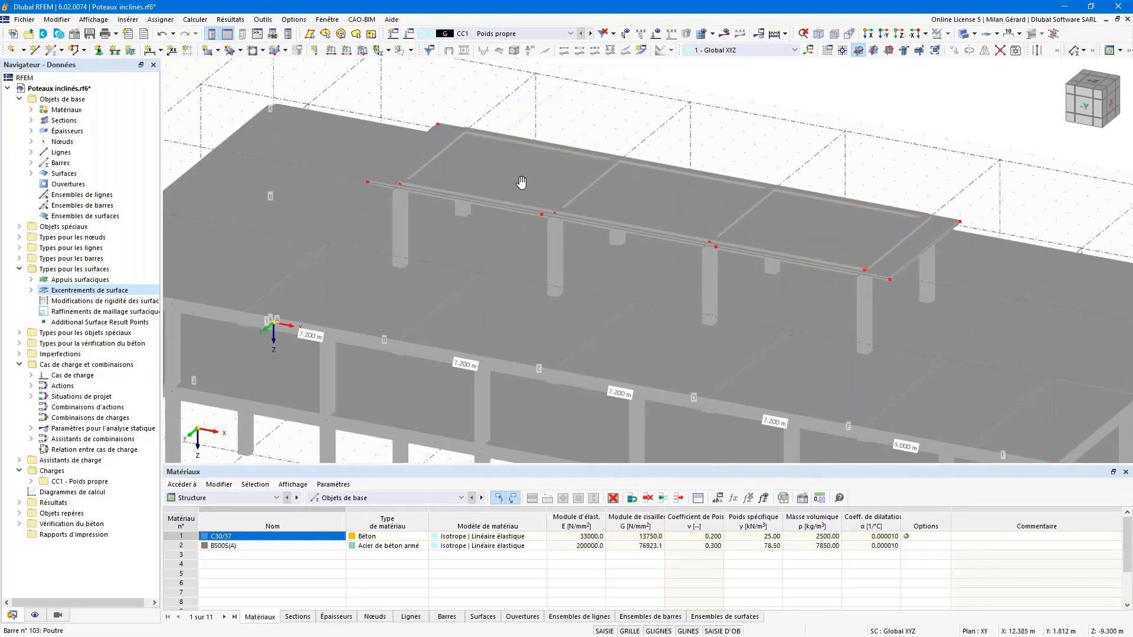
pyautogui.click(539, 215)
pyautogui.keyDown('ctrl'); pyautogui.moveTo(777, 203); pyautogui.dragTo(674, 227, button='middle'); pyautogui.keyUp('ctrl')
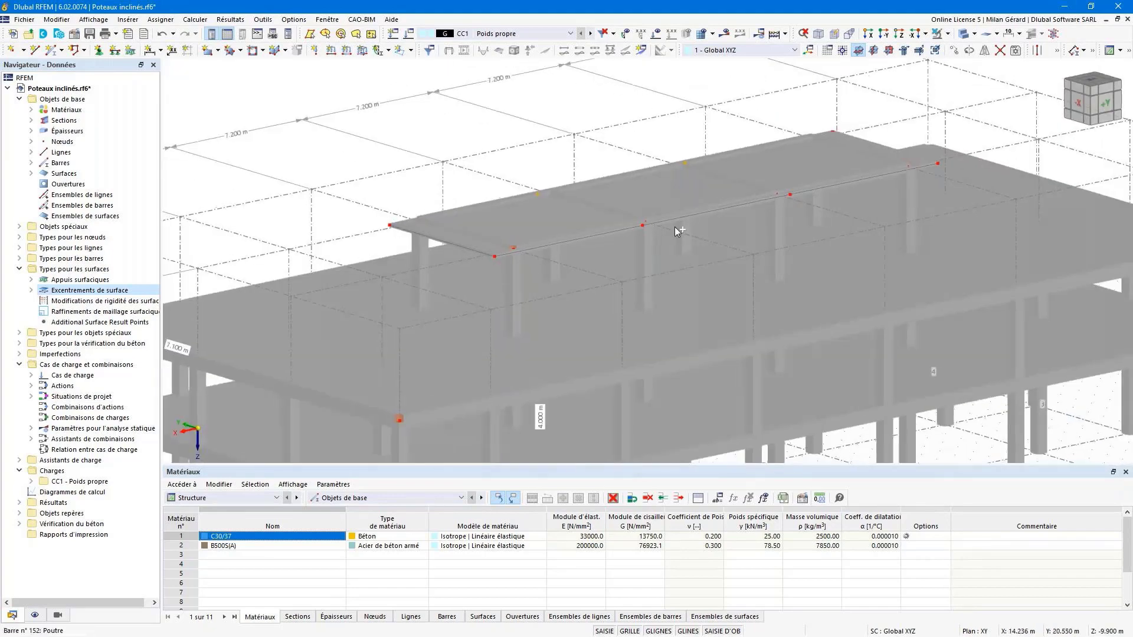
pyautogui.click(643, 228)
pyautogui.keyDown('ctrl'); pyautogui.moveTo(731, 268); pyautogui.dragTo(943, 279, button='middle'); pyautogui.keyUp('ctrl')
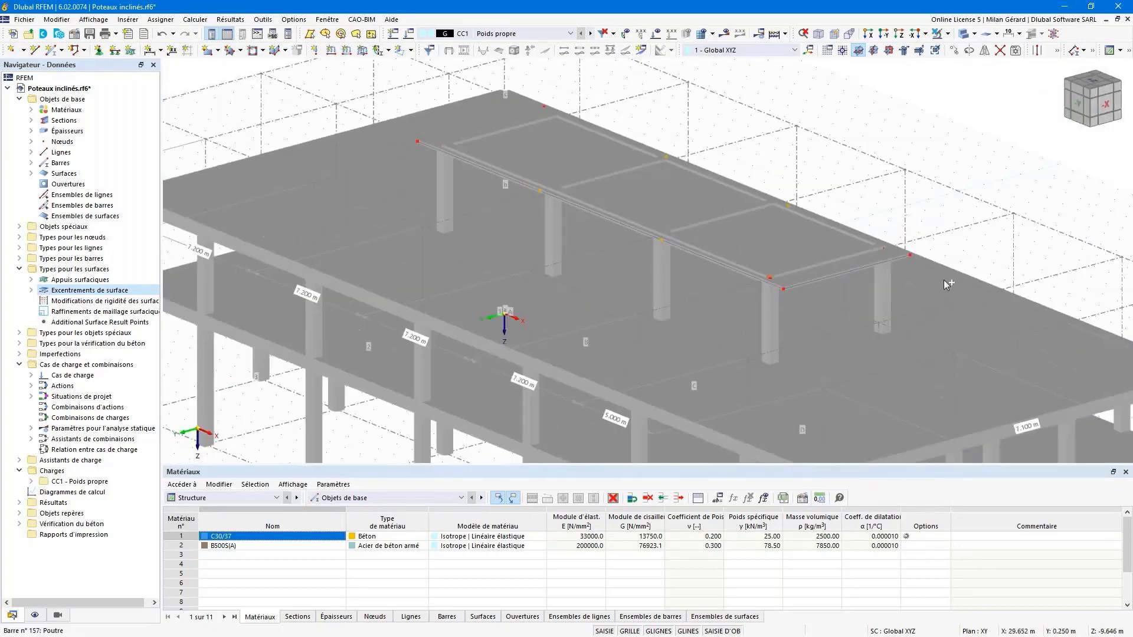
pyautogui.rightClick(540, 192)
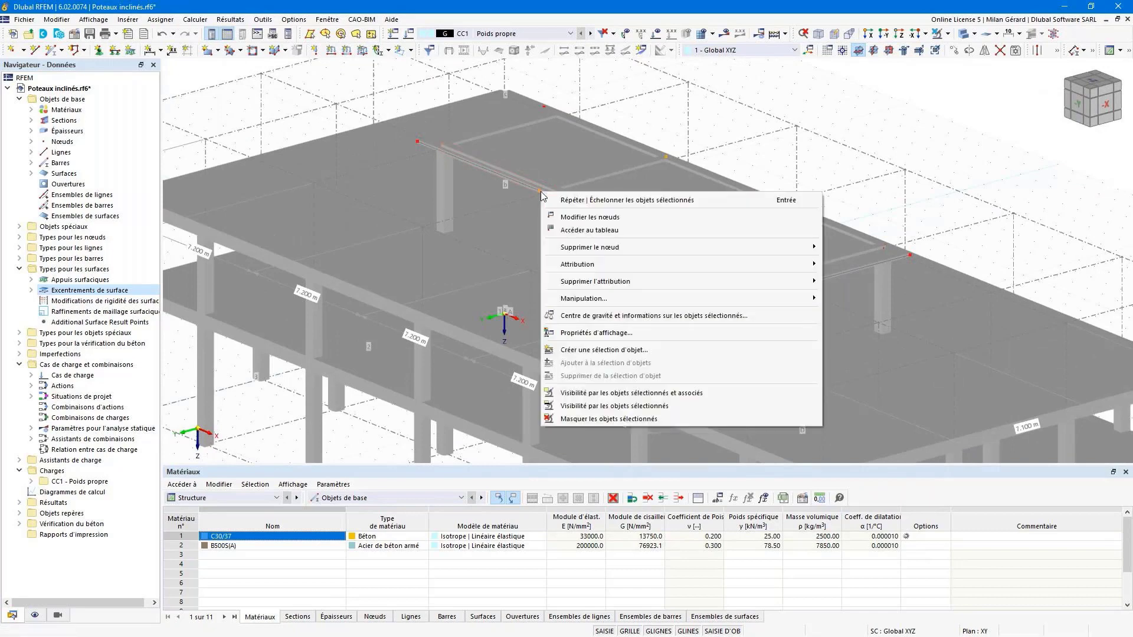
pyautogui.moveTo(578, 249)
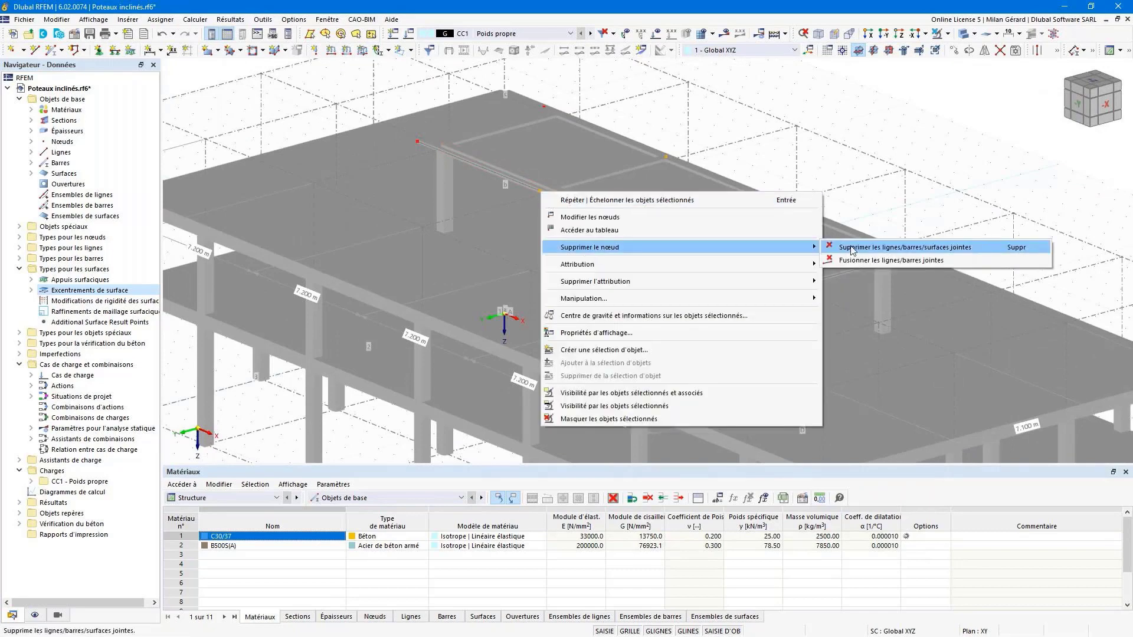
pyautogui.click(860, 265)
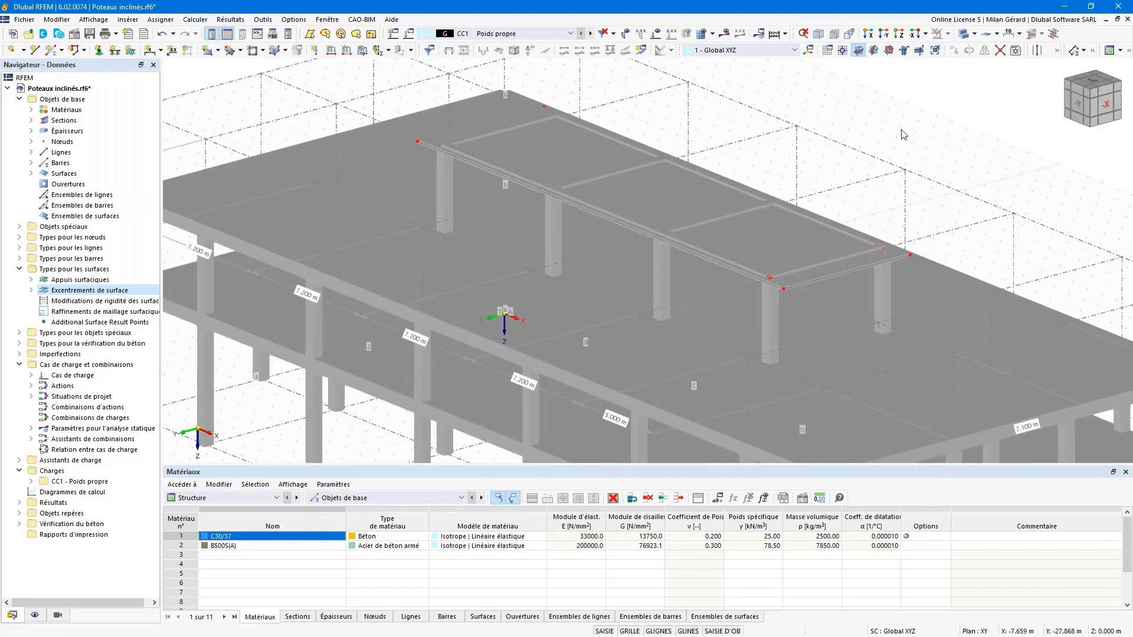
# - Add a linear dimension with X projection between the top slab's front corner node and the nearest column-head node
pyautogui.keyDown('ctrl'); pyautogui.moveTo(859, 262); pyautogui.dragTo(759, 232, button='middle'); pyautogui.keyUp('ctrl')
pyautogui.moveTo(777, 159); pyautogui.dragTo(749, 171, button='middle')
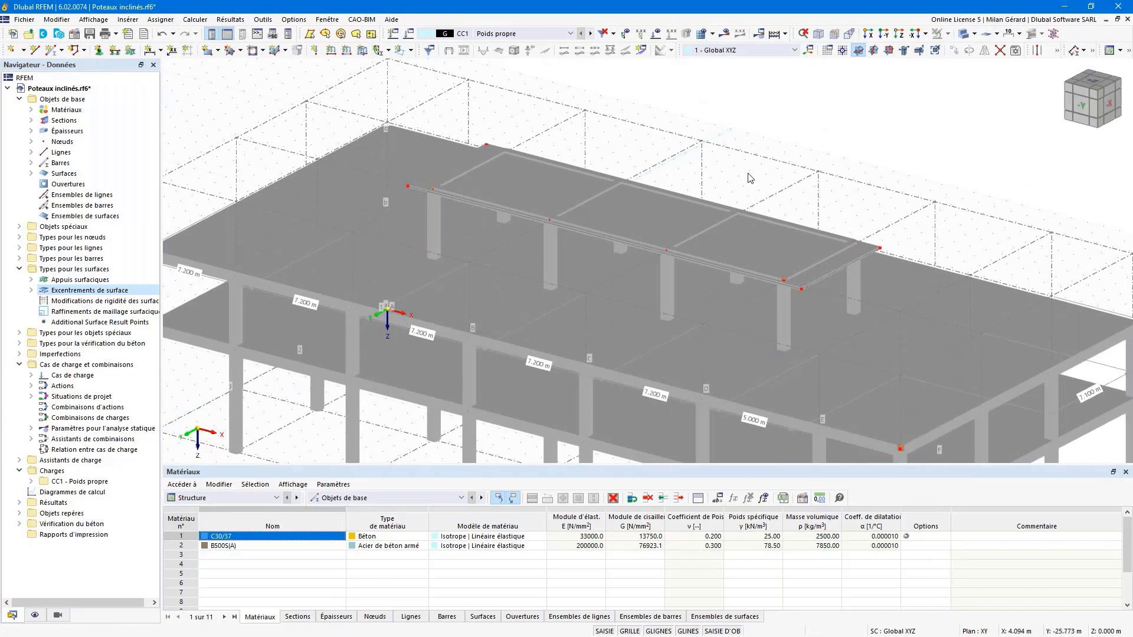
pyautogui.moveTo(557, 210); pyautogui.dragTo(613, 235, button='middle')
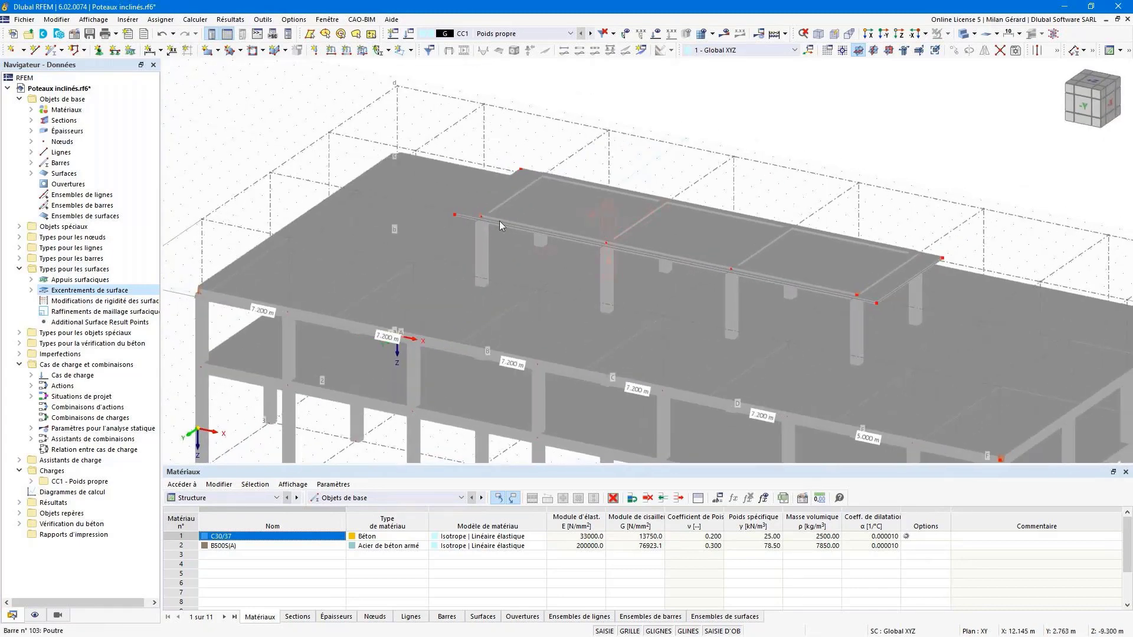
pyautogui.click(159, 51)
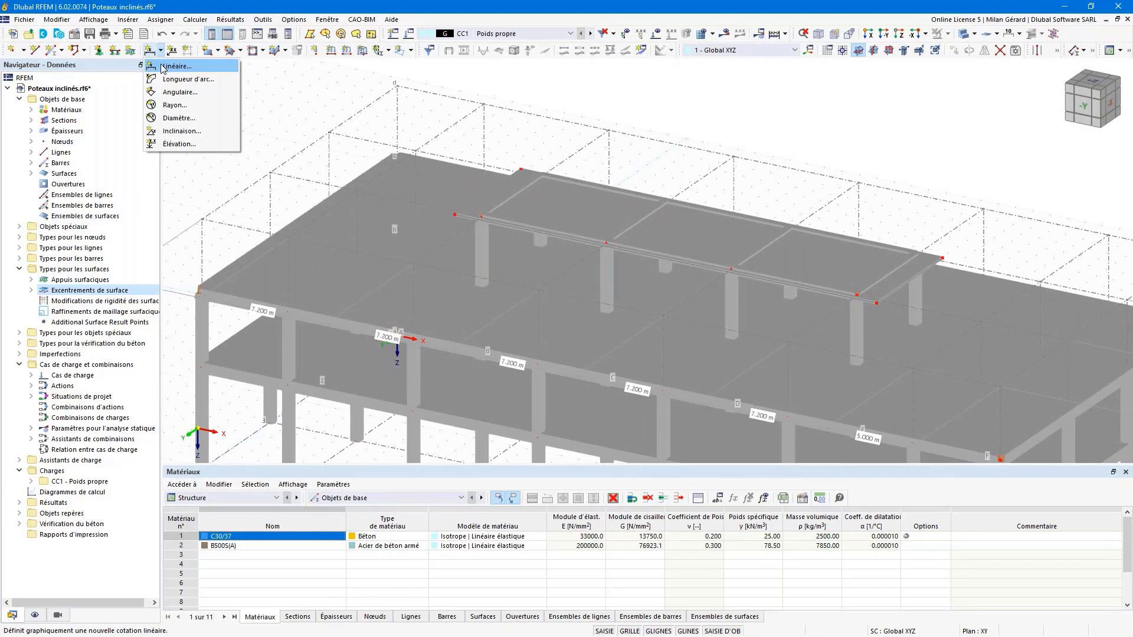
pyautogui.click(164, 67)
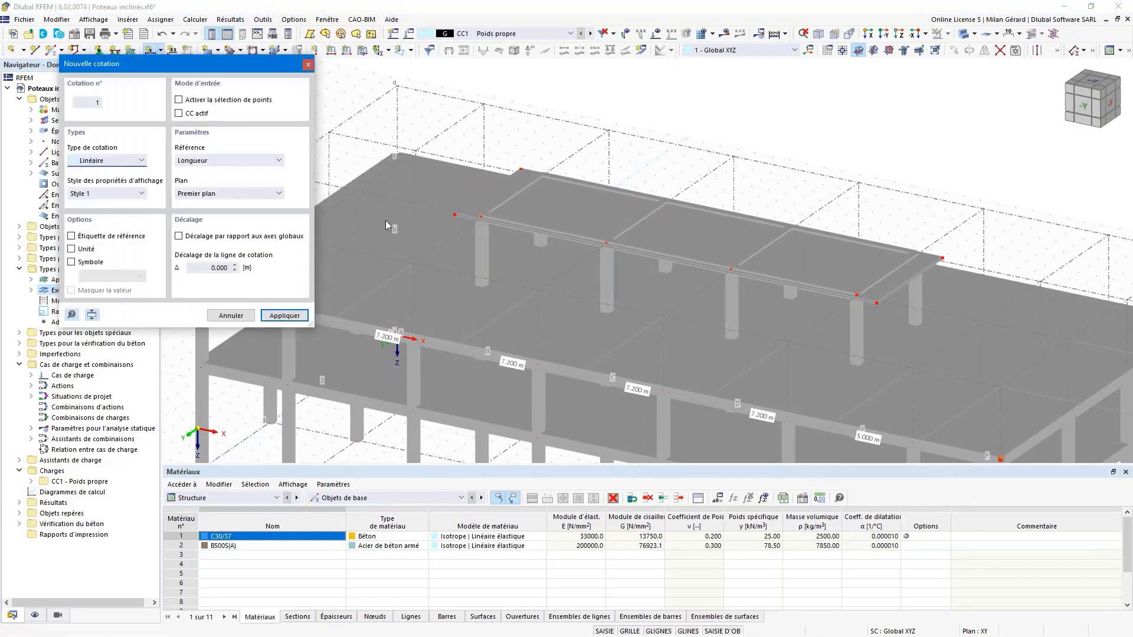
pyautogui.click(454, 215)
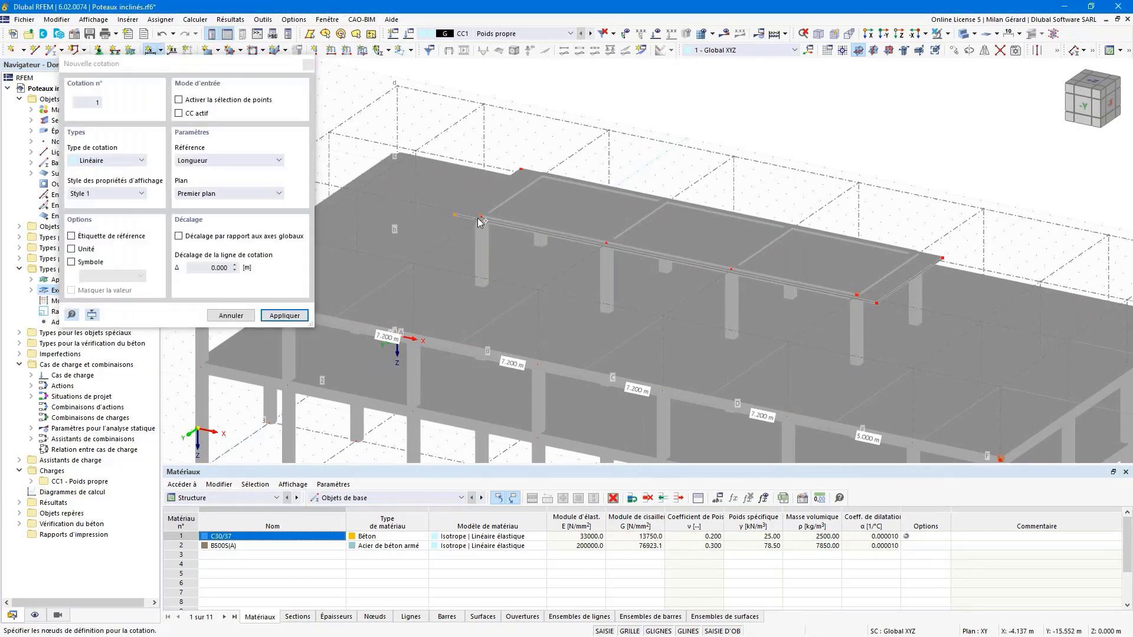
pyautogui.click(480, 217)
pyautogui.keyDown('ctrl'); pyautogui.moveTo(467, 237); pyautogui.dragTo(477, 309, button='middle'); pyautogui.keyUp('ctrl')
pyautogui.scroll(1, 469, 267)
pyautogui.scroll(1, 462, 260)
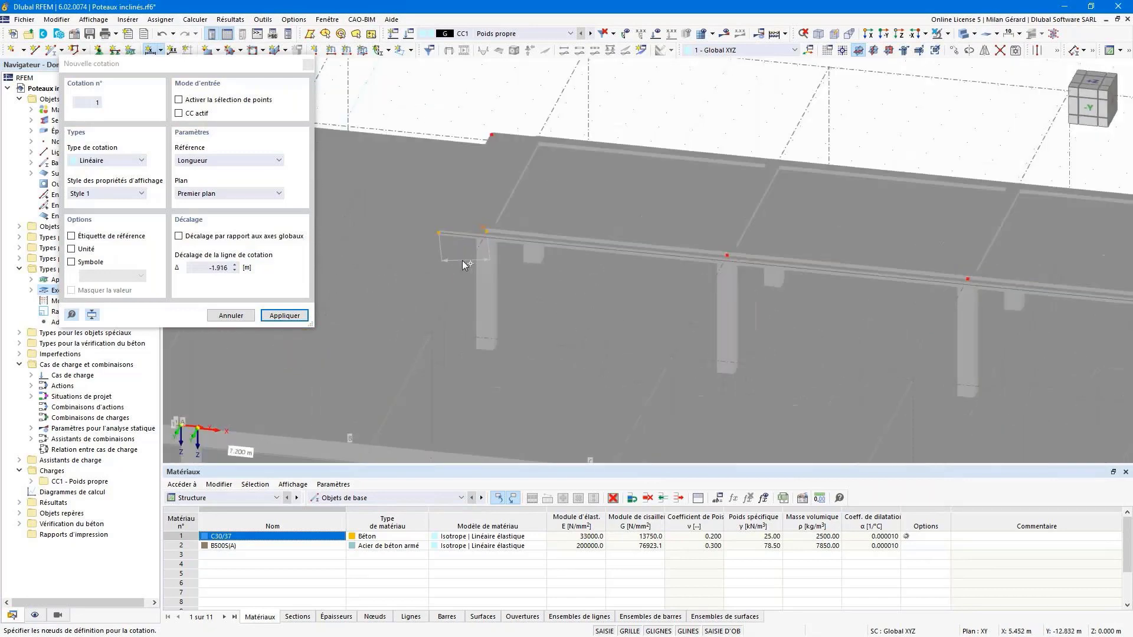
pyautogui.scroll(-1, 466, 263)
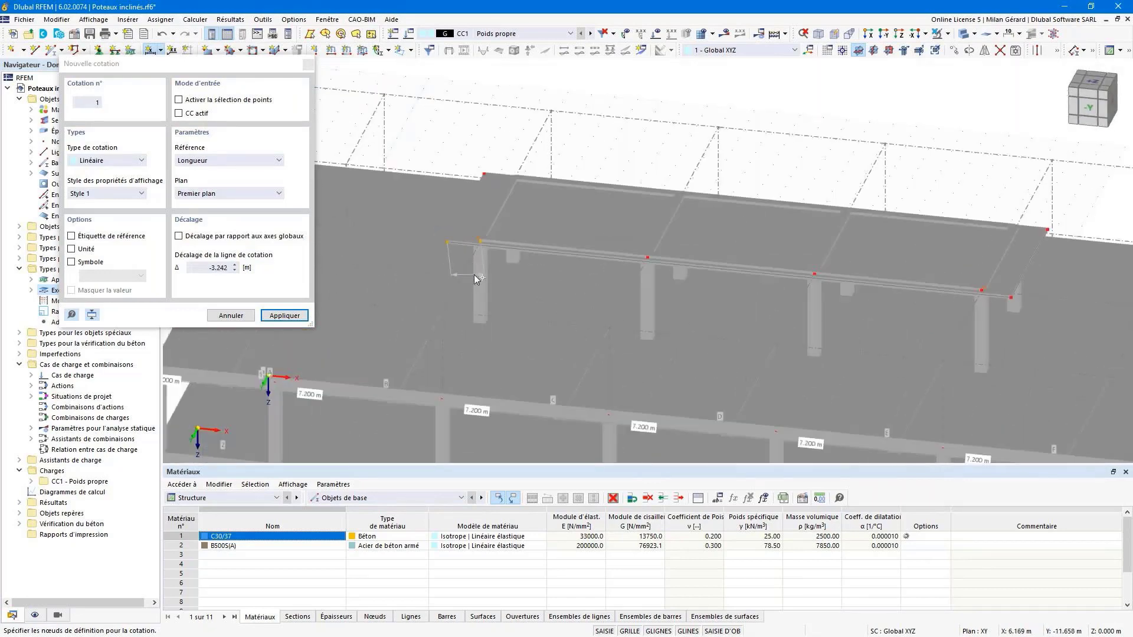
pyautogui.keyDown('ctrl'); pyautogui.moveTo(473, 274); pyautogui.dragTo(466, 264, button='middle'); pyautogui.keyUp('ctrl')
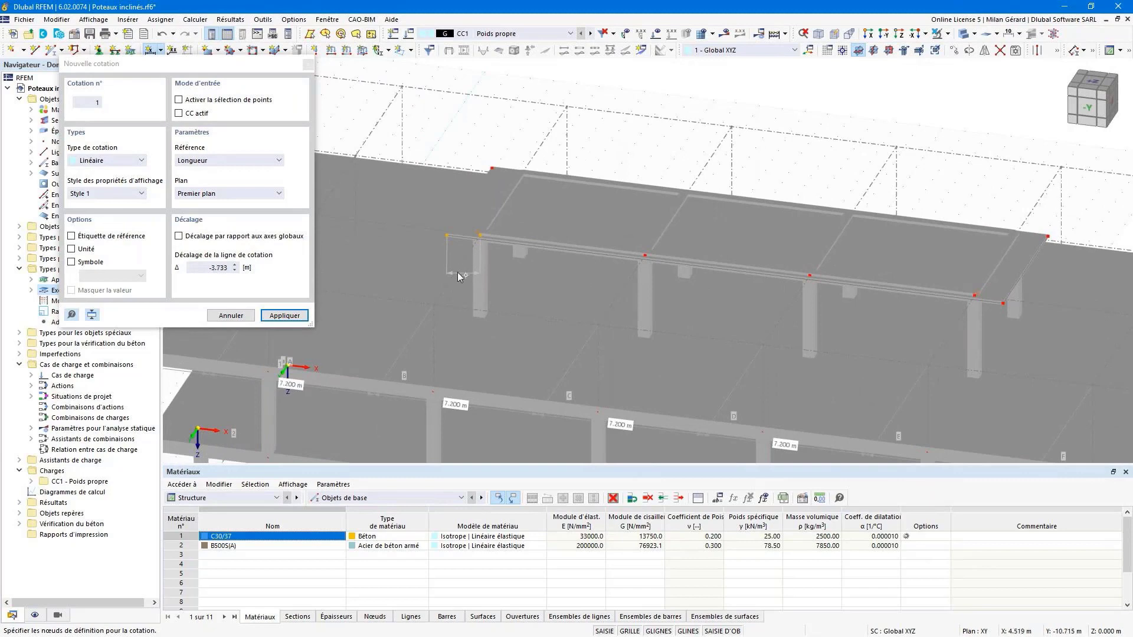
pyautogui.click(225, 159)
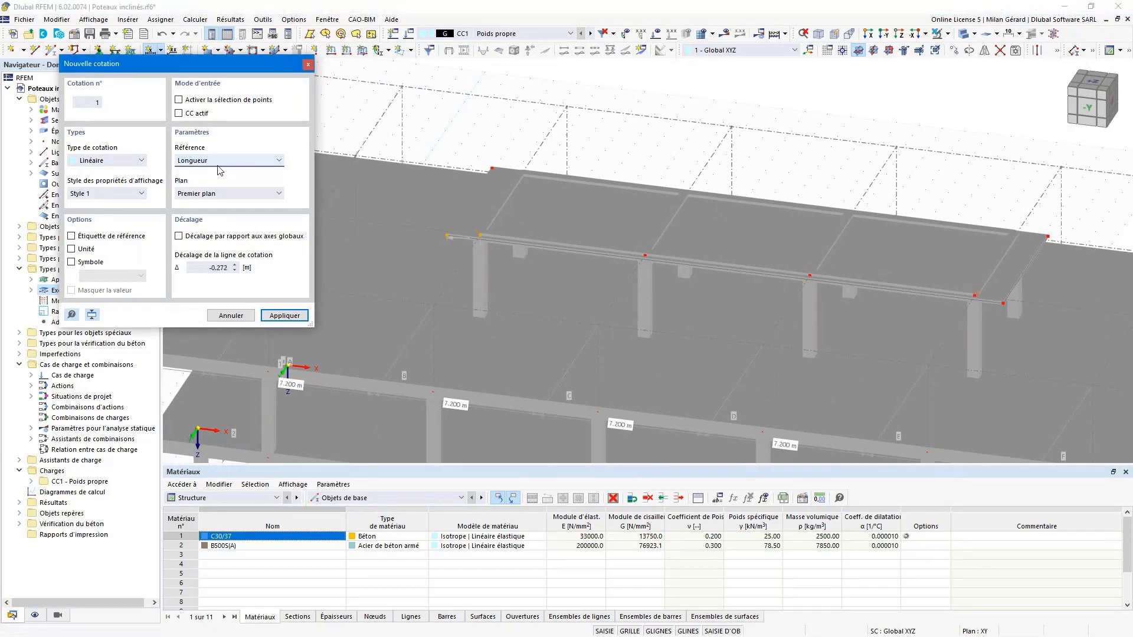
pyautogui.click(216, 179)
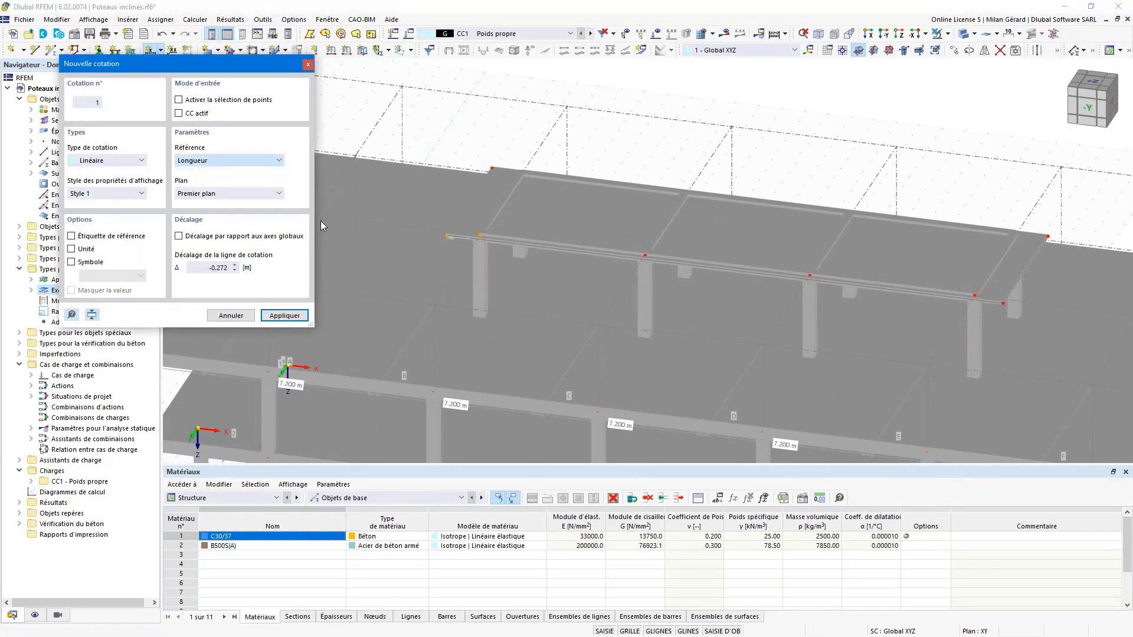
pyautogui.click(453, 264)
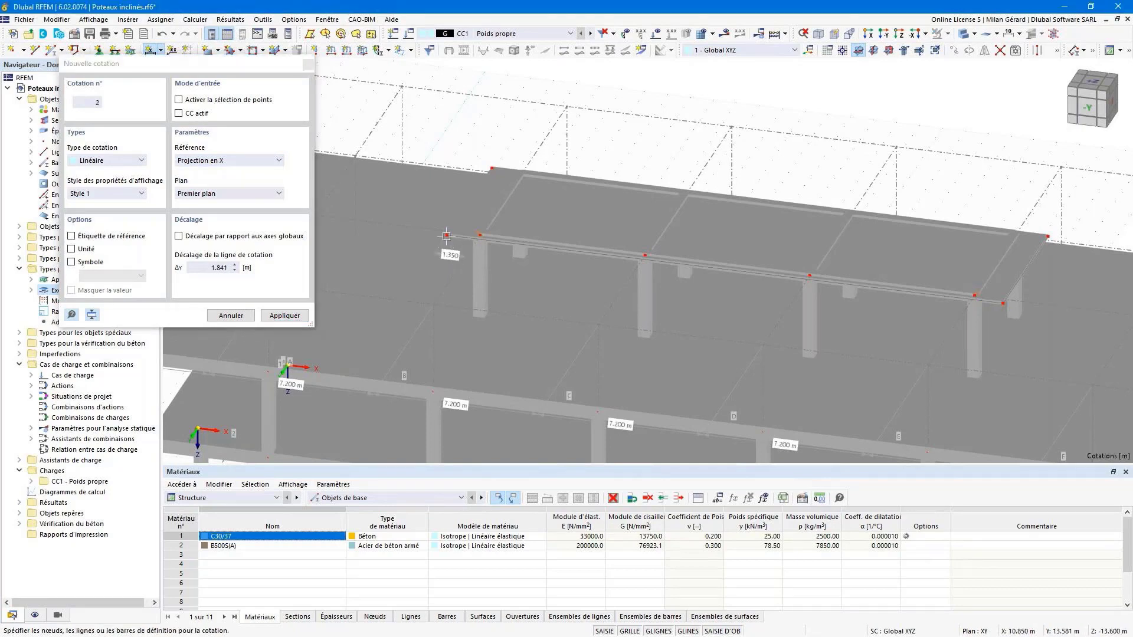
# - Add a linear dimension with Y projection between the same slab corner node and column-head node, and end dimensioning
pyautogui.click(447, 236)
pyautogui.click(480, 234)
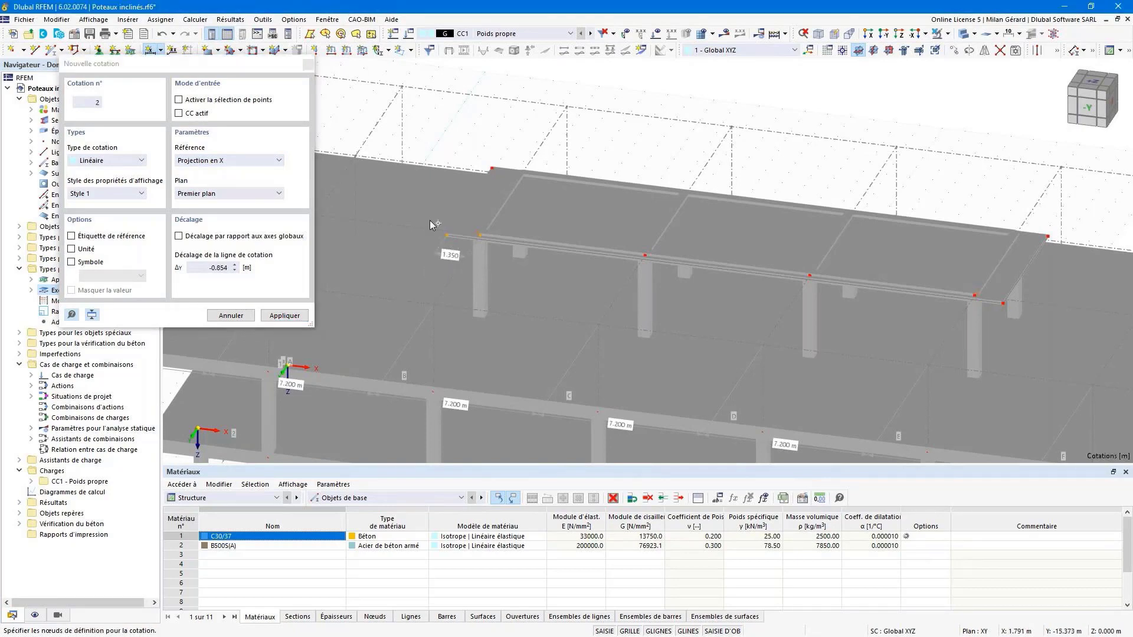
pyautogui.click(225, 160)
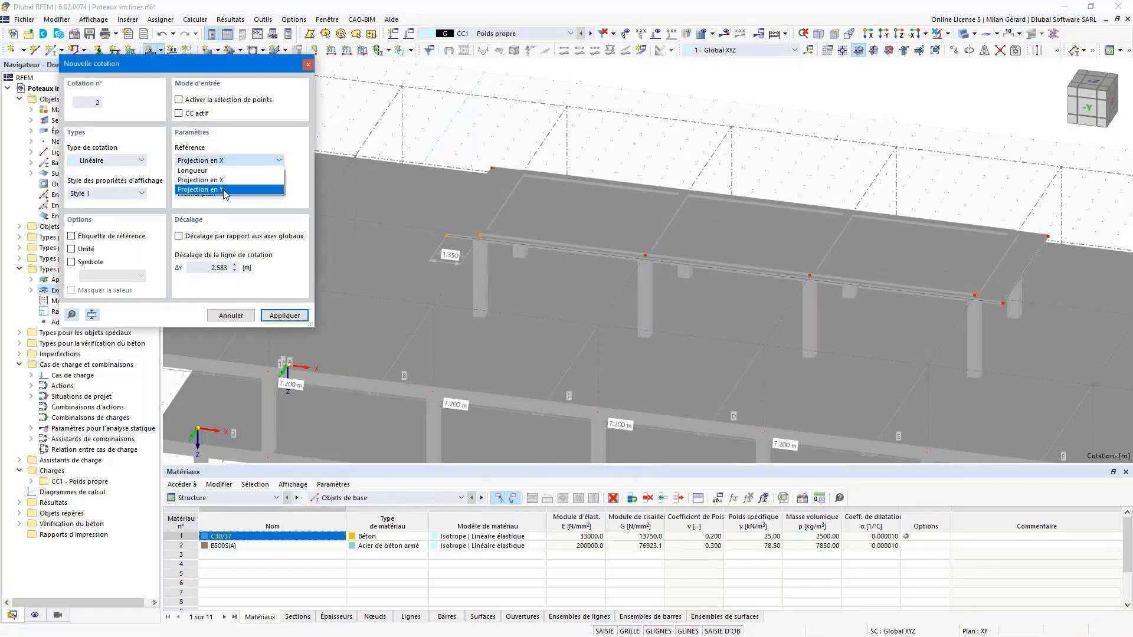
pyautogui.click(201, 178)
pyautogui.click(416, 228)
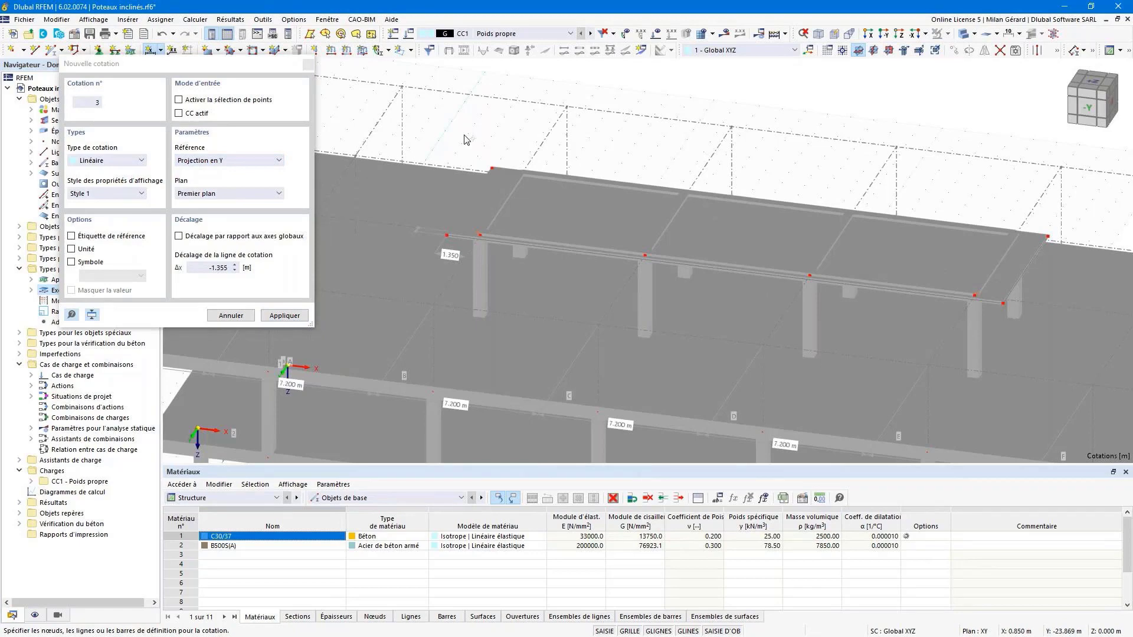
pyautogui.press('Escape')
pyautogui.scroll(3, 440, 243)
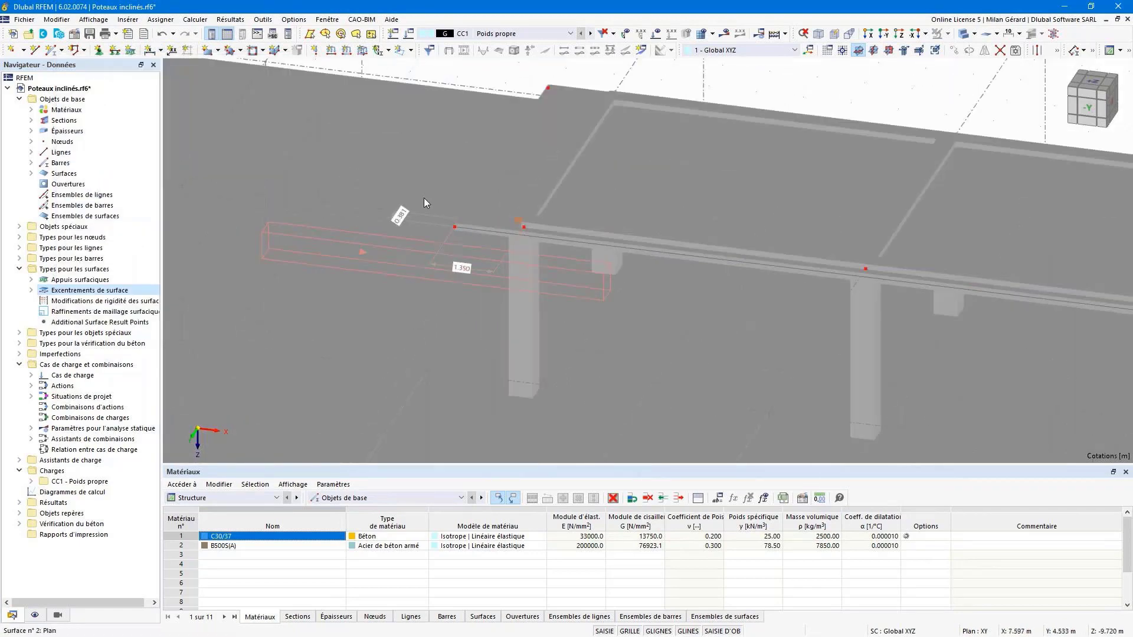
pyautogui.scroll(-1, 425, 181)
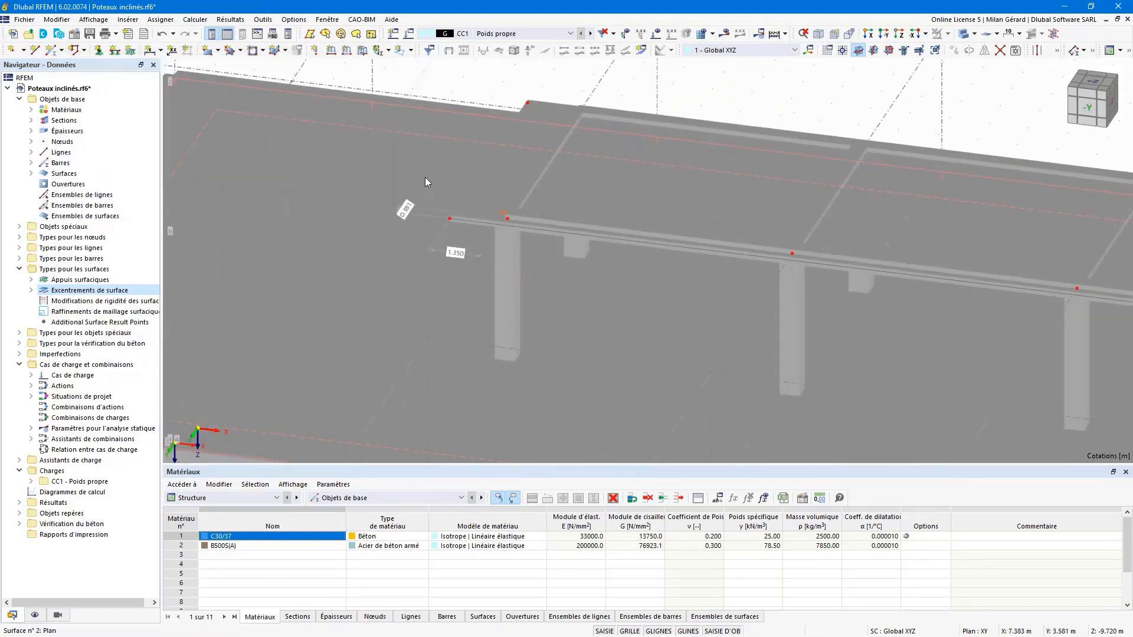
pyautogui.scroll(-1, 427, 182)
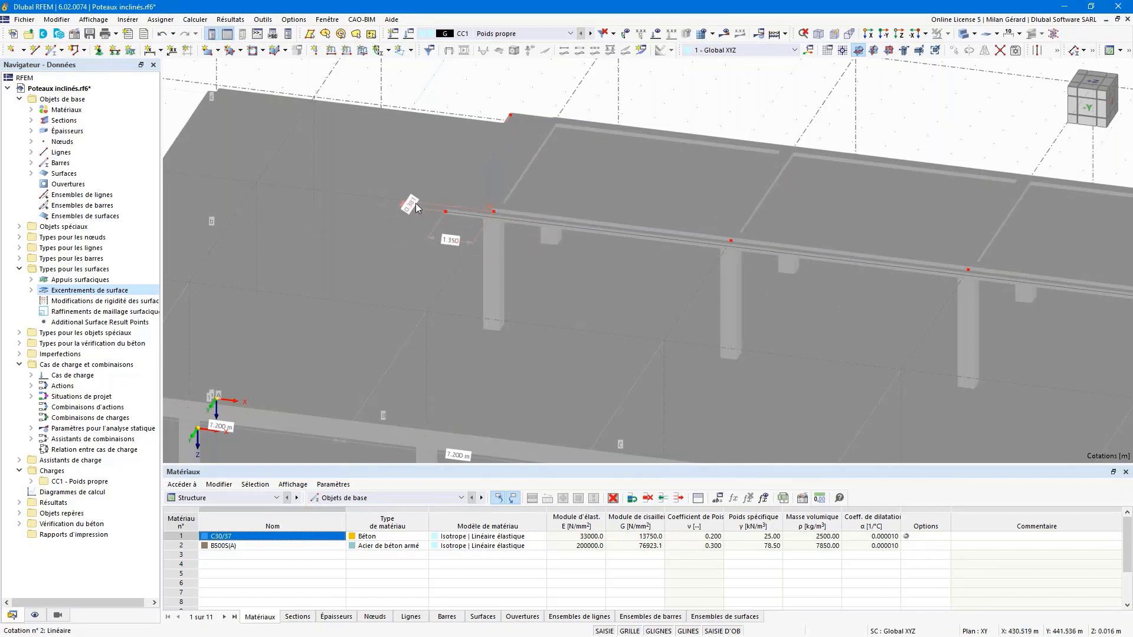
# - Lengthen the top slab's two short edge lines to 8.8 m, extending them on both sides
pyautogui.scroll(-3, 416, 203)
pyautogui.scroll(3, 439, 208)
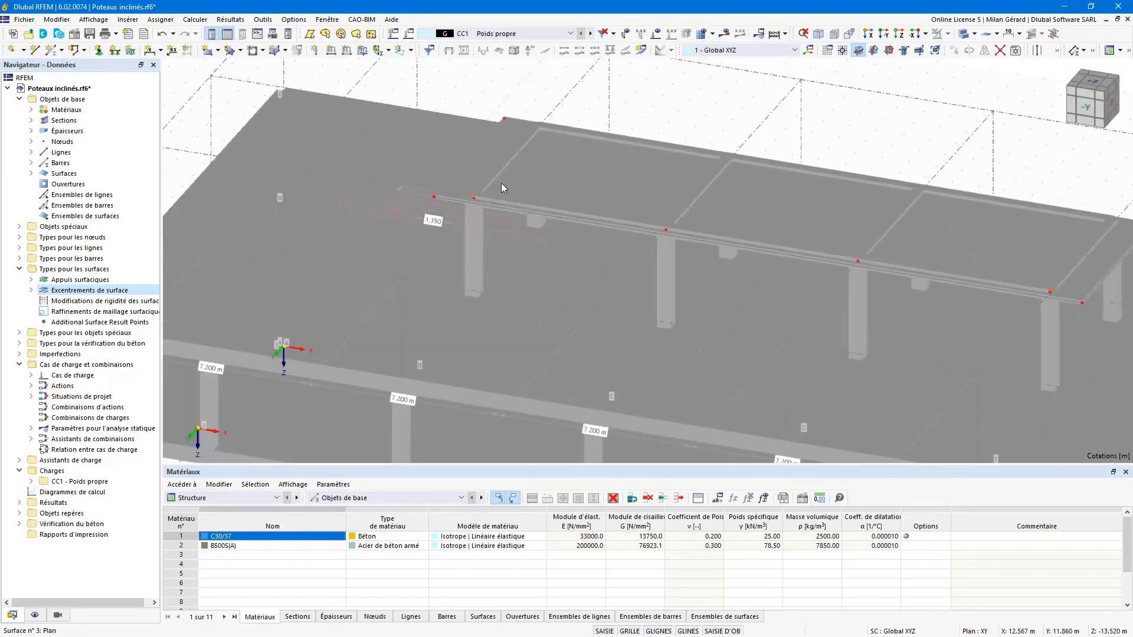
pyautogui.moveTo(501, 165); pyautogui.dragTo(408, 165, button='middle')
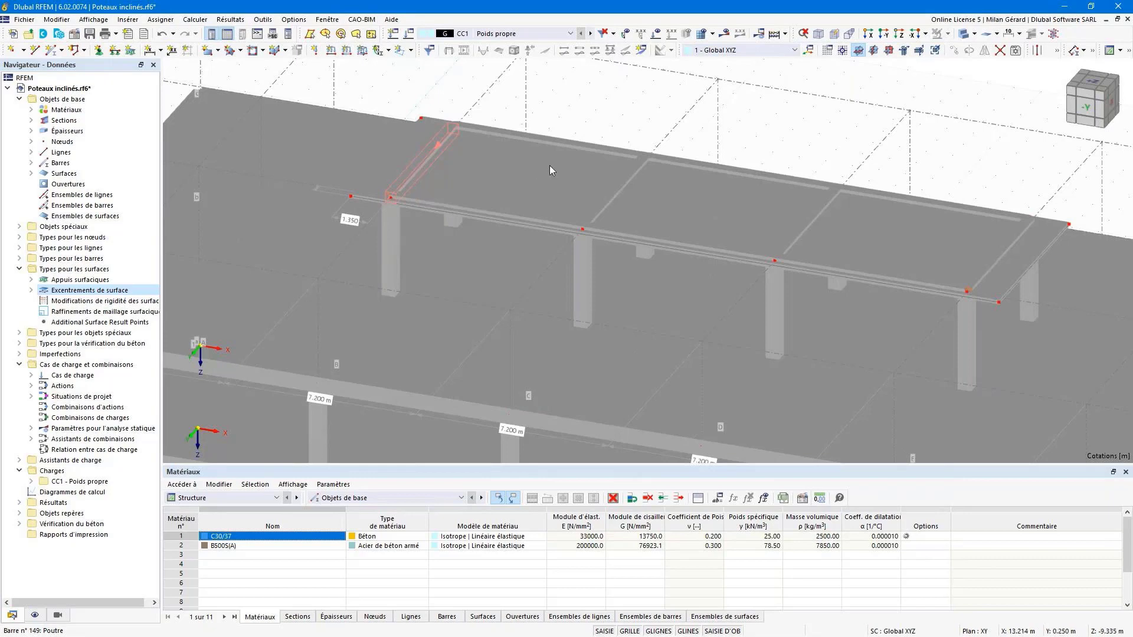
pyautogui.click(387, 153)
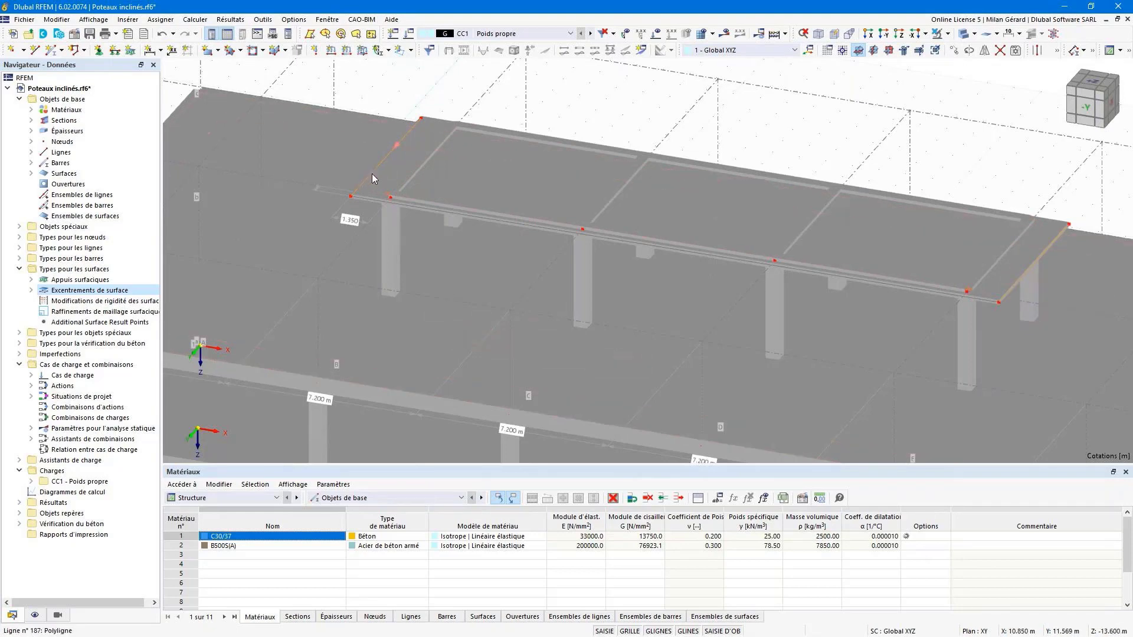
pyautogui.scroll(2, 364, 174)
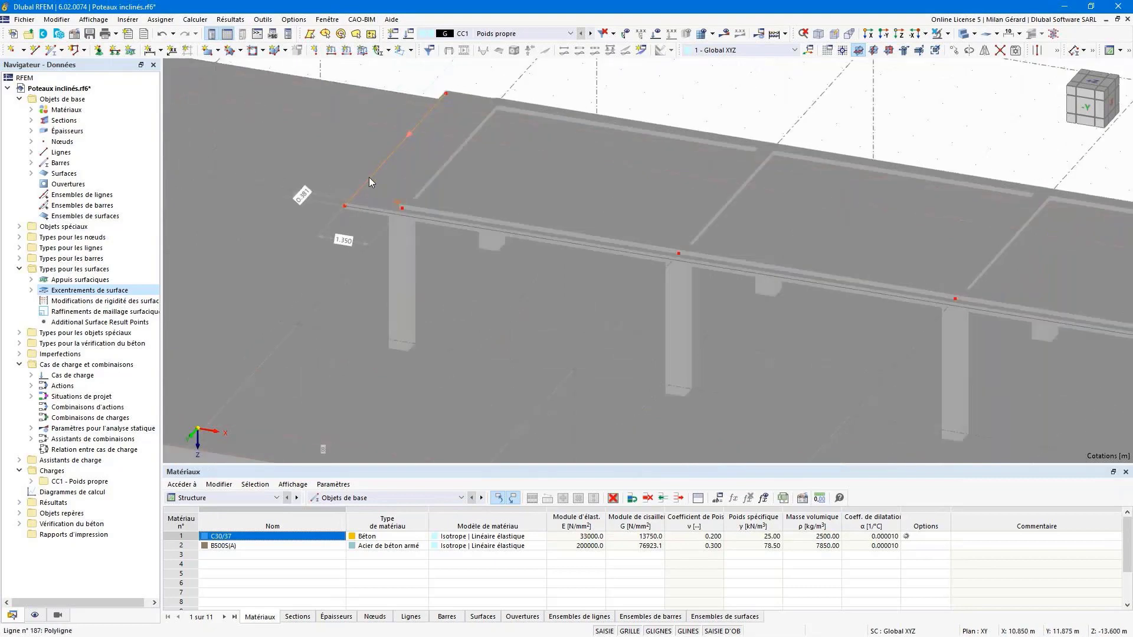
pyautogui.rightClick(369, 177)
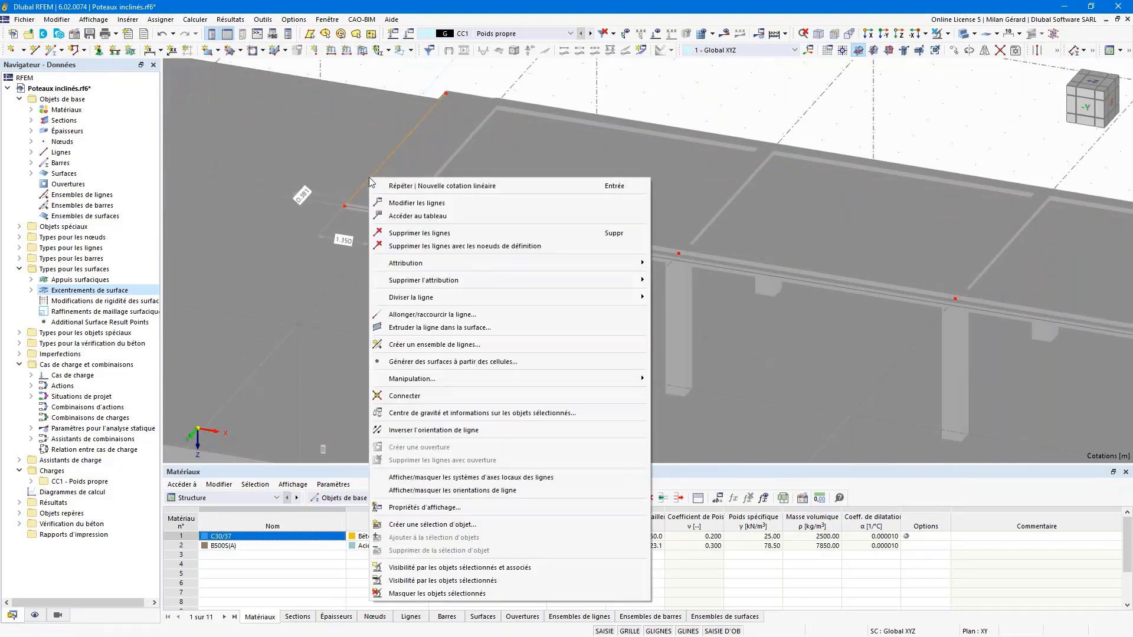
pyautogui.click(438, 314)
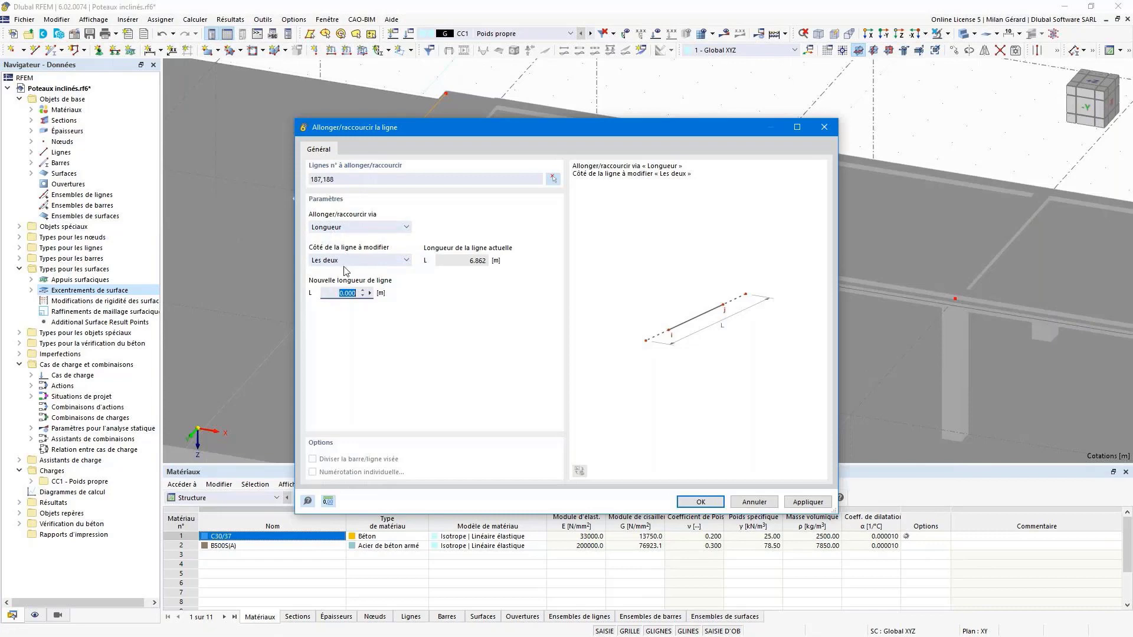
pyautogui.write('8.8')
pyautogui.click(698, 503)
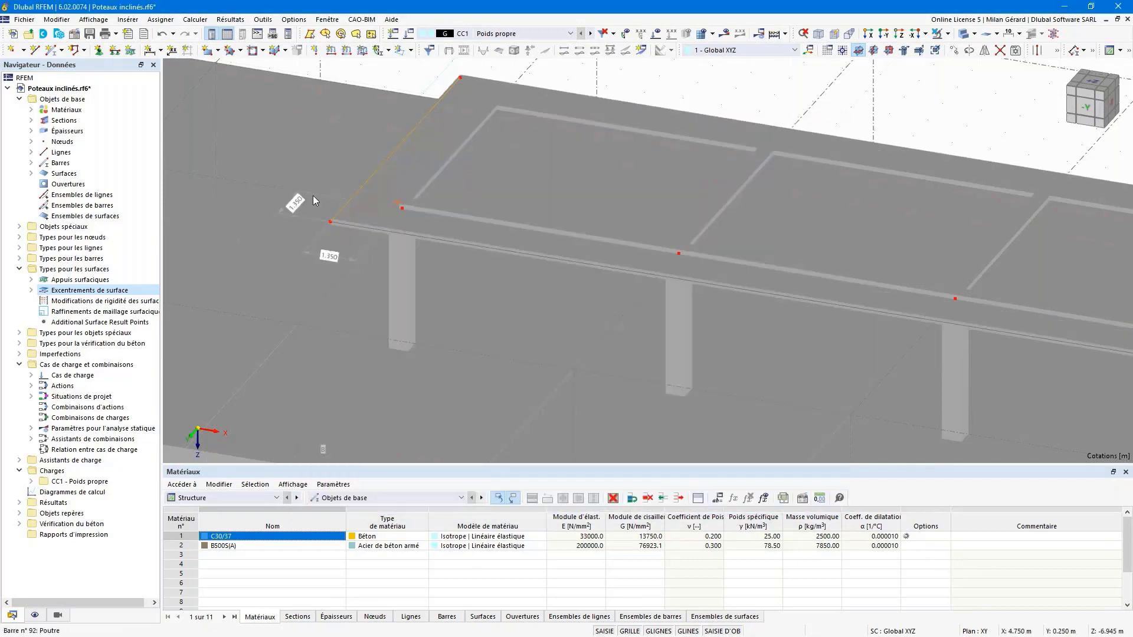
pyautogui.click(634, 88)
pyautogui.scroll(-4, 360, 213)
pyautogui.keyDown('ctrl'); pyautogui.moveTo(554, 232); pyautogui.dragTo(500, 234, button='middle'); pyautogui.keyUp('ctrl')
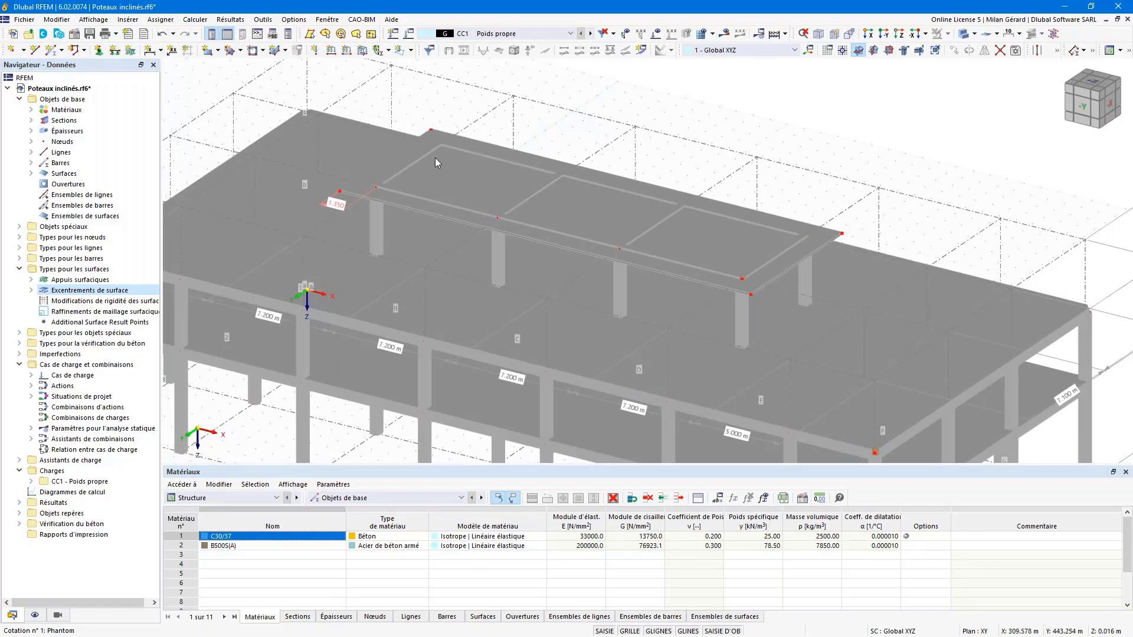
pyautogui.click(814, 39)
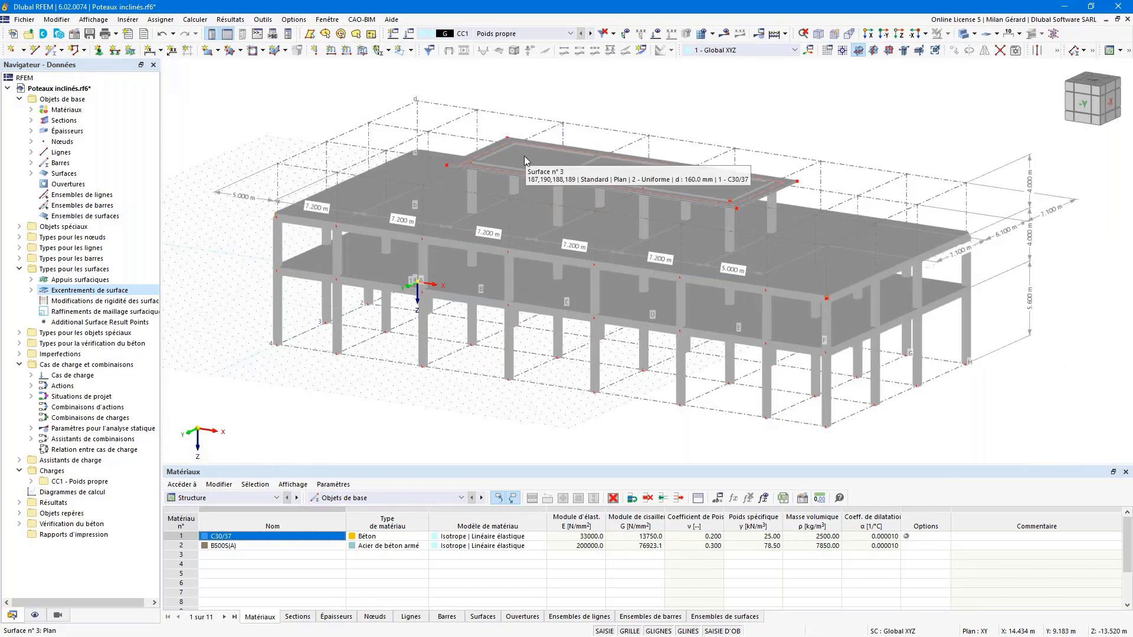
# - Create a new surface eccentricity and assign it to the top-level slab
pyautogui.click(526, 161)
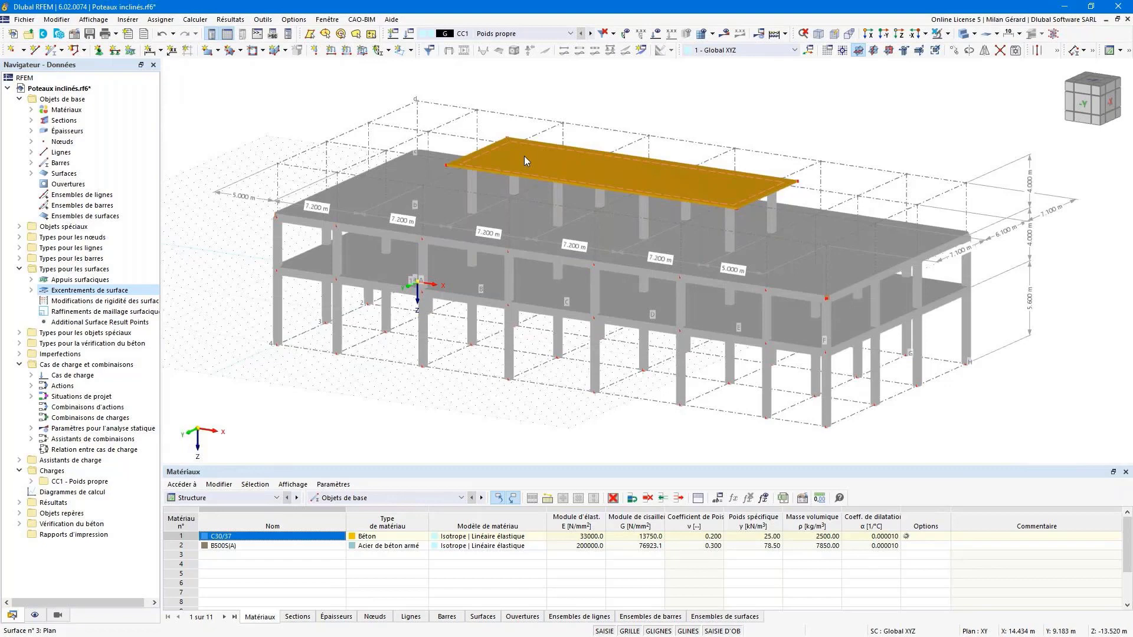
pyautogui.click(86, 270)
pyautogui.click(127, 290)
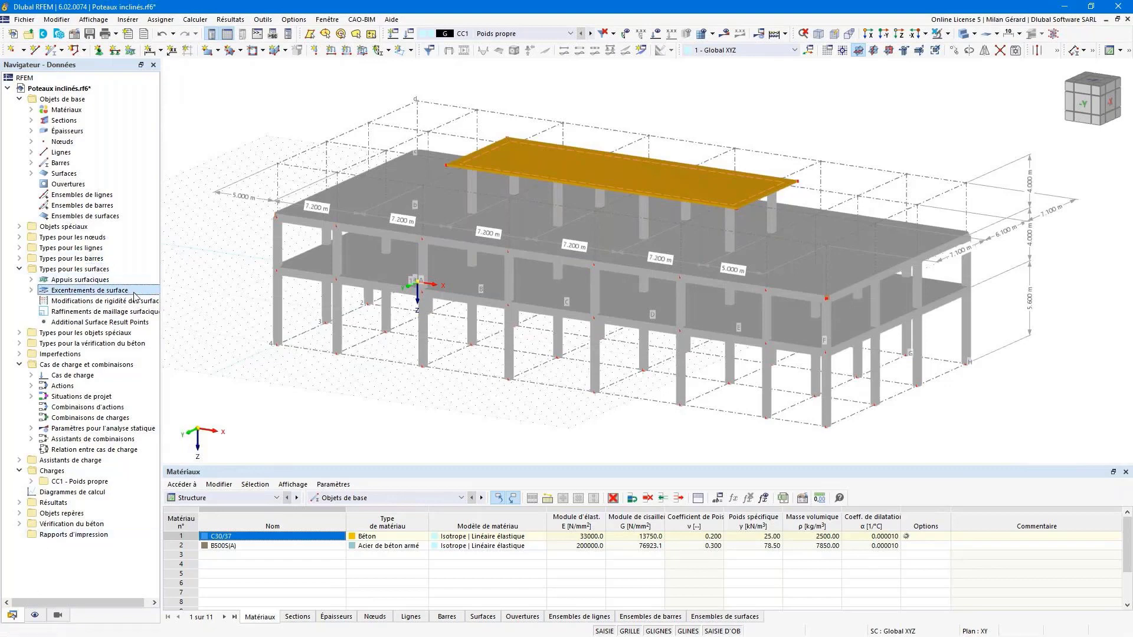
pyautogui.rightClick(135, 297)
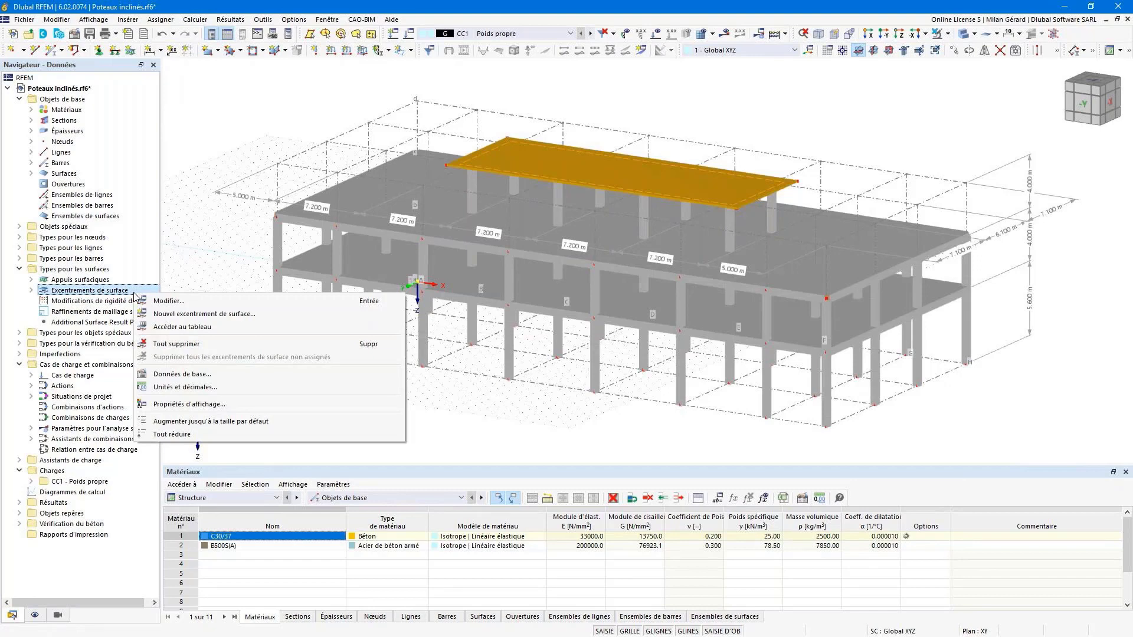
pyautogui.click(287, 320)
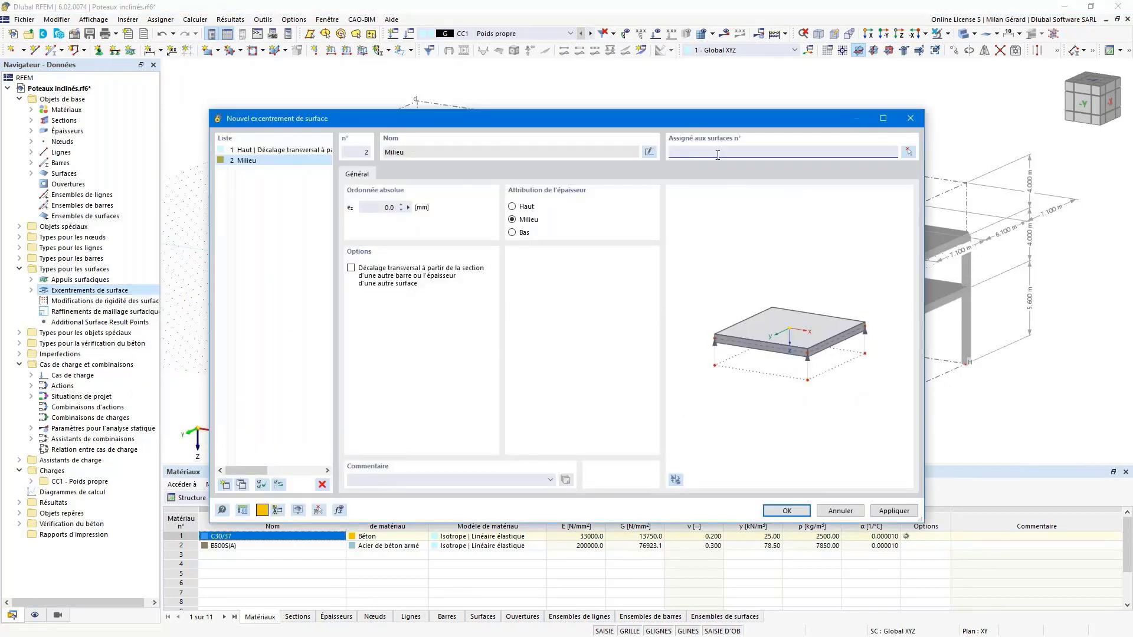
pyautogui.click(909, 152)
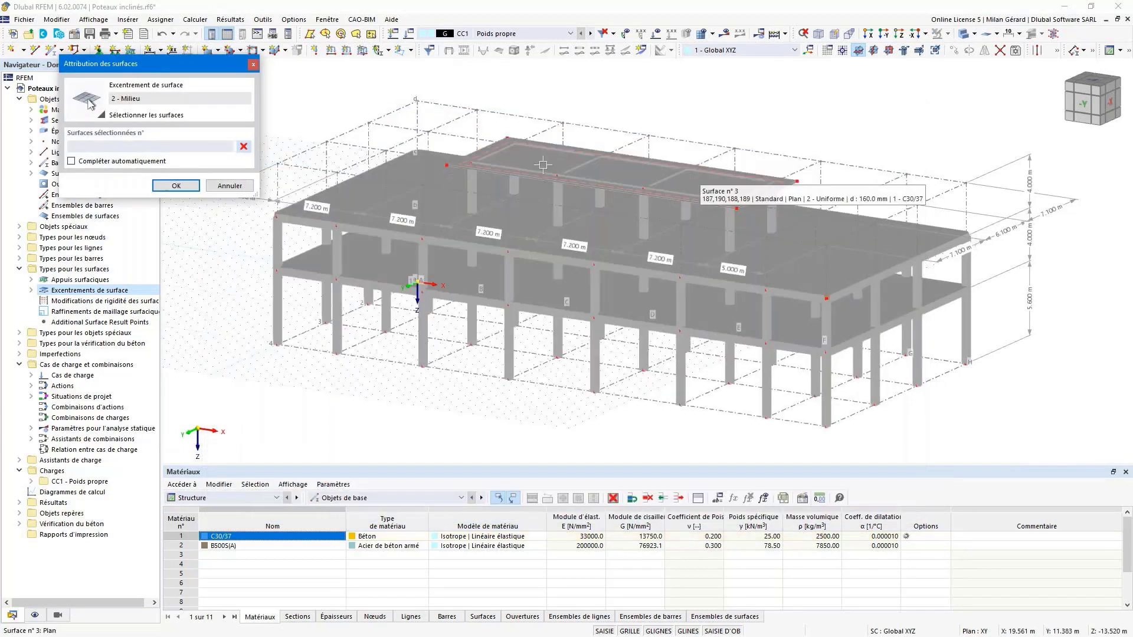
pyautogui.click(171, 186)
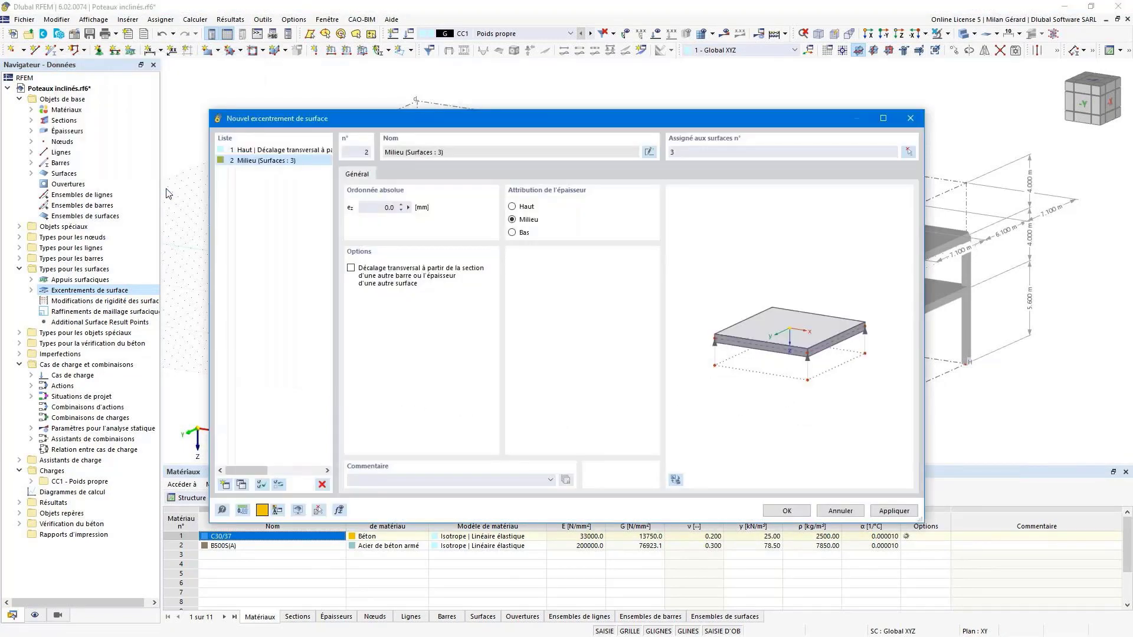
# - Set the eccentricity's thickness alignment to Haut, with a transverse offset from a beam under the top slab and axial offset Haut, and apply it
pyautogui.click(512, 206)
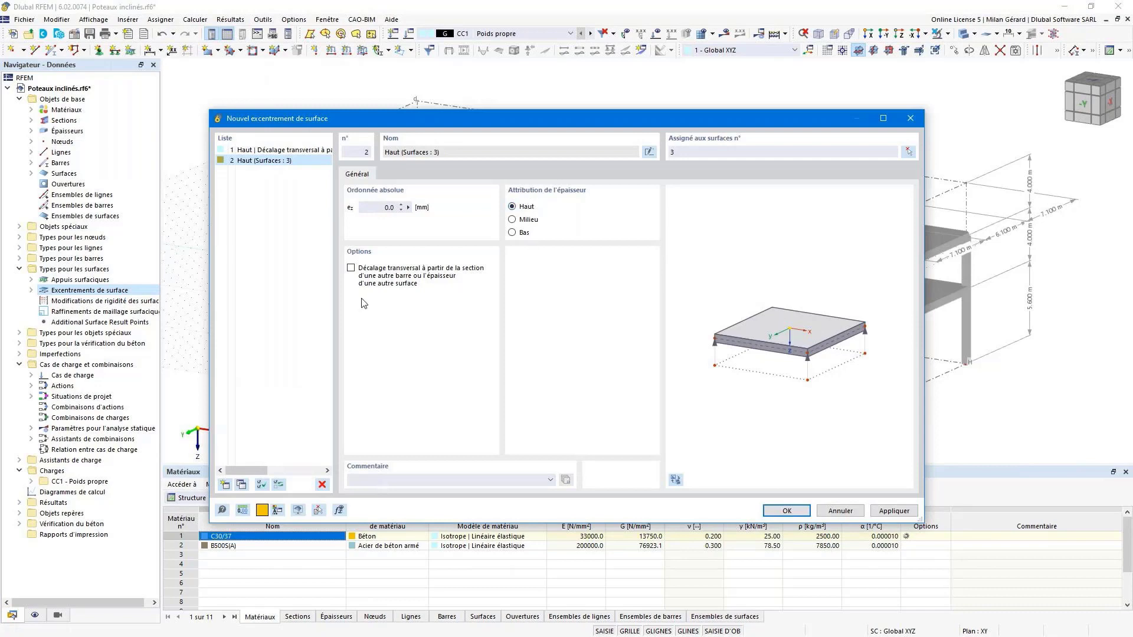
pyautogui.click(374, 271)
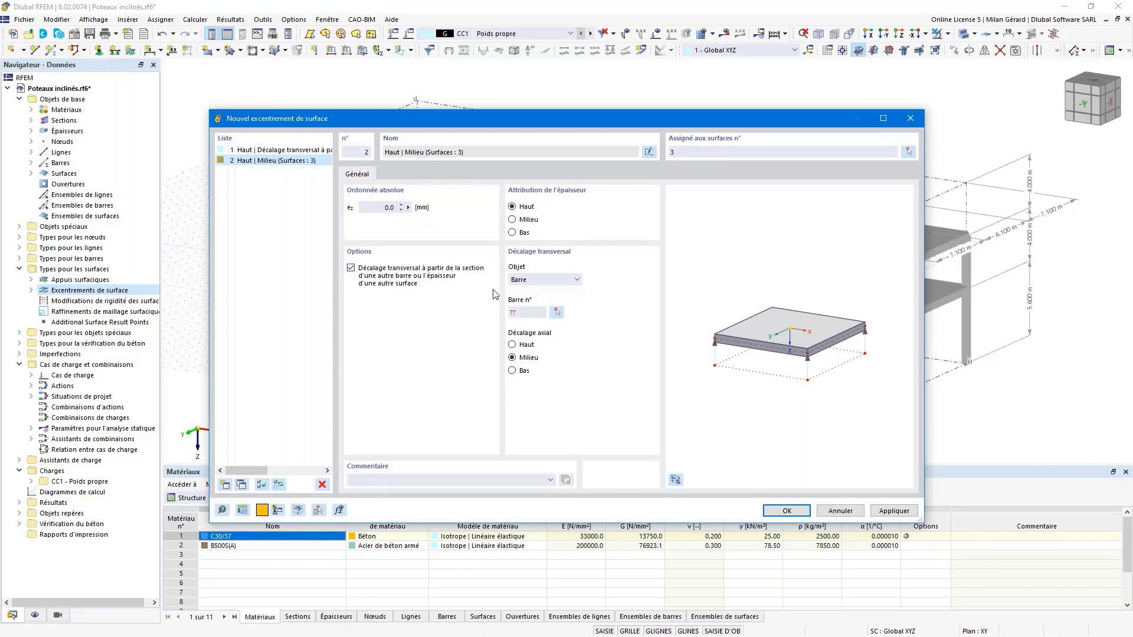
pyautogui.click(557, 310)
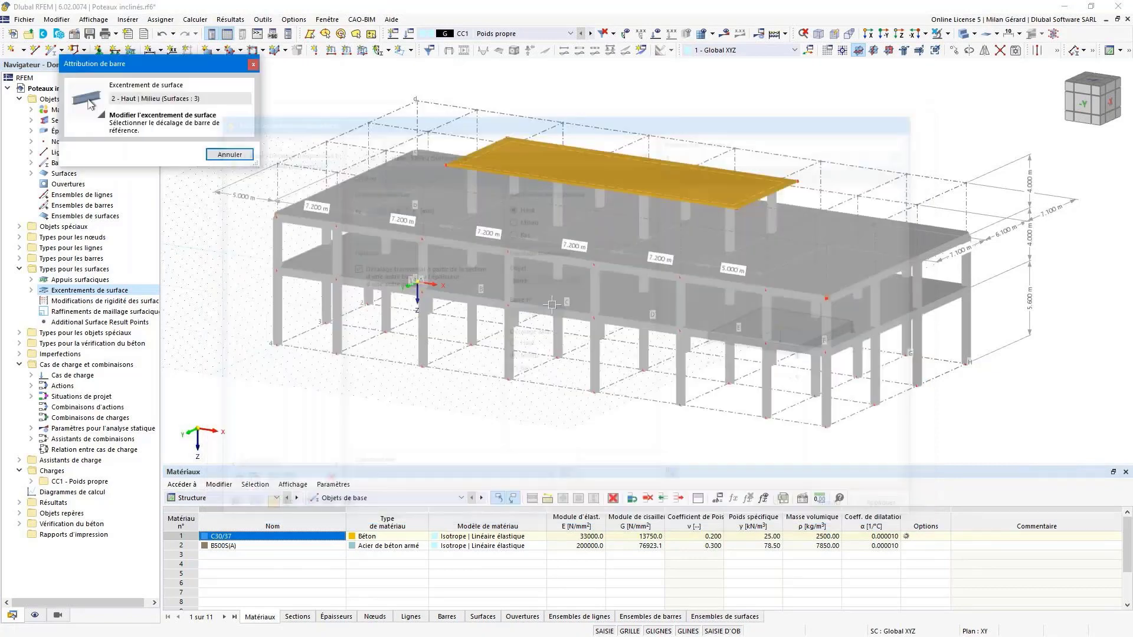
pyautogui.click(487, 155)
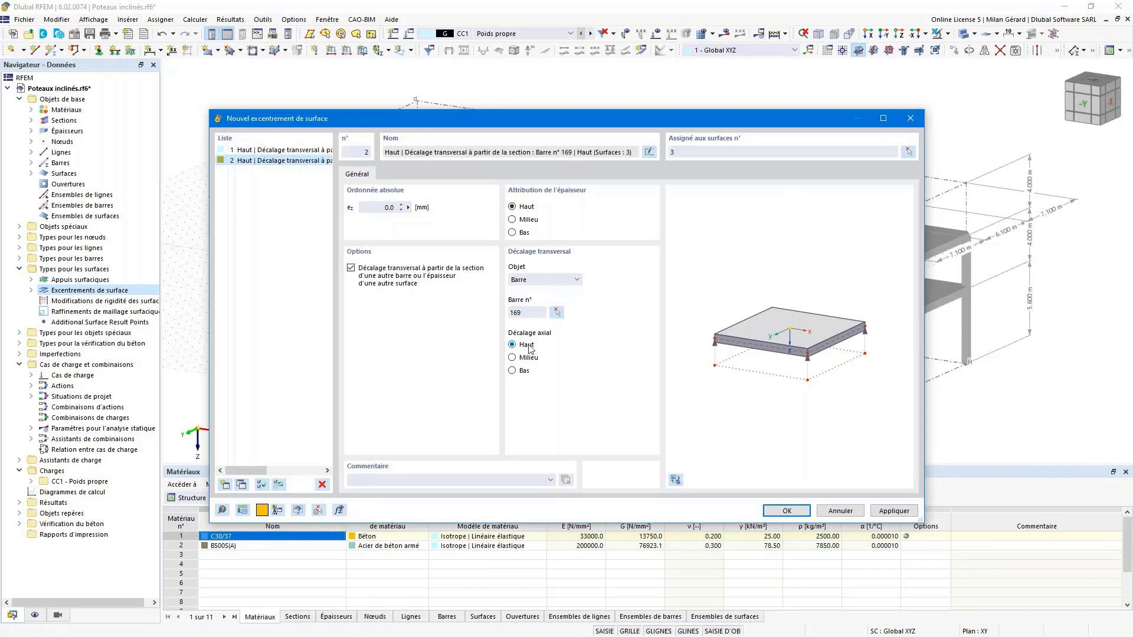
pyautogui.click(770, 512)
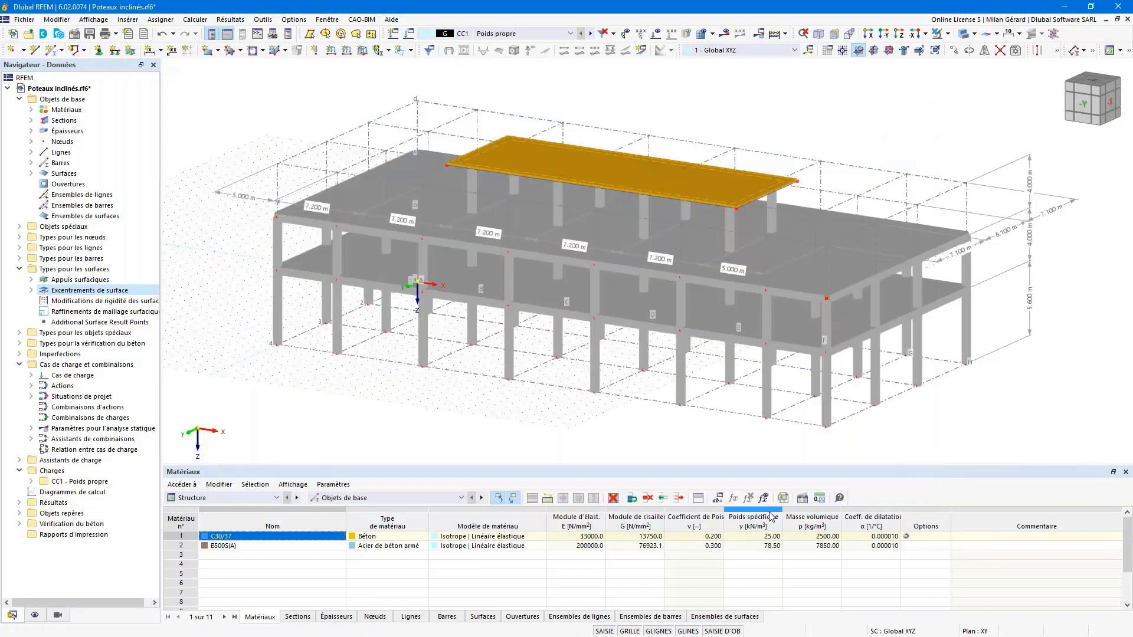
pyautogui.scroll(5, 586, 156)
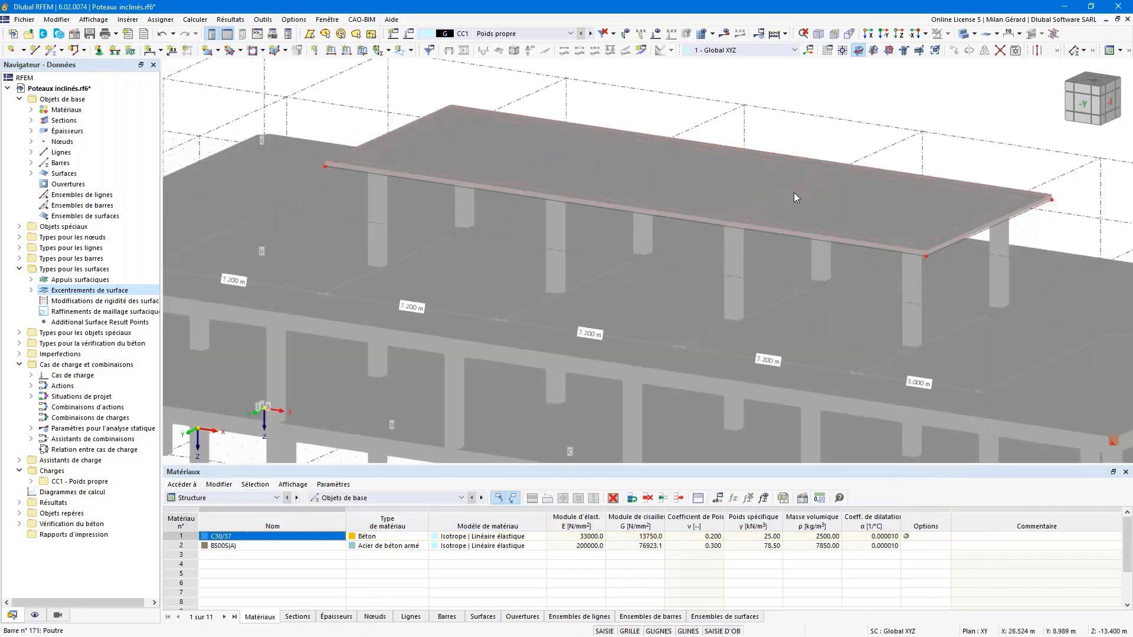
pyautogui.keyDown('ctrl'); pyautogui.moveTo(791, 185); pyautogui.dragTo(793, 133, button='middle'); pyautogui.keyUp('ctrl')
pyautogui.scroll(2, 501, 197)
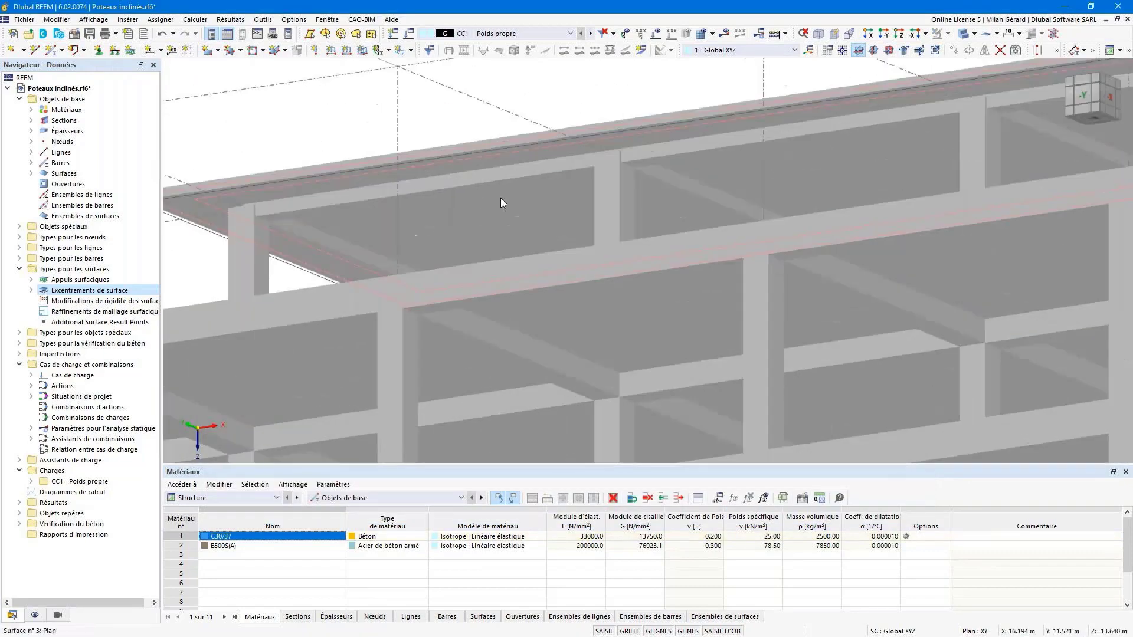
pyautogui.scroll(5, 518, 228)
pyautogui.keyDown('ctrl'); pyautogui.moveTo(529, 251); pyautogui.dragTo(506, 269, button='middle'); pyautogui.keyUp('ctrl')
pyautogui.click(819, 37)
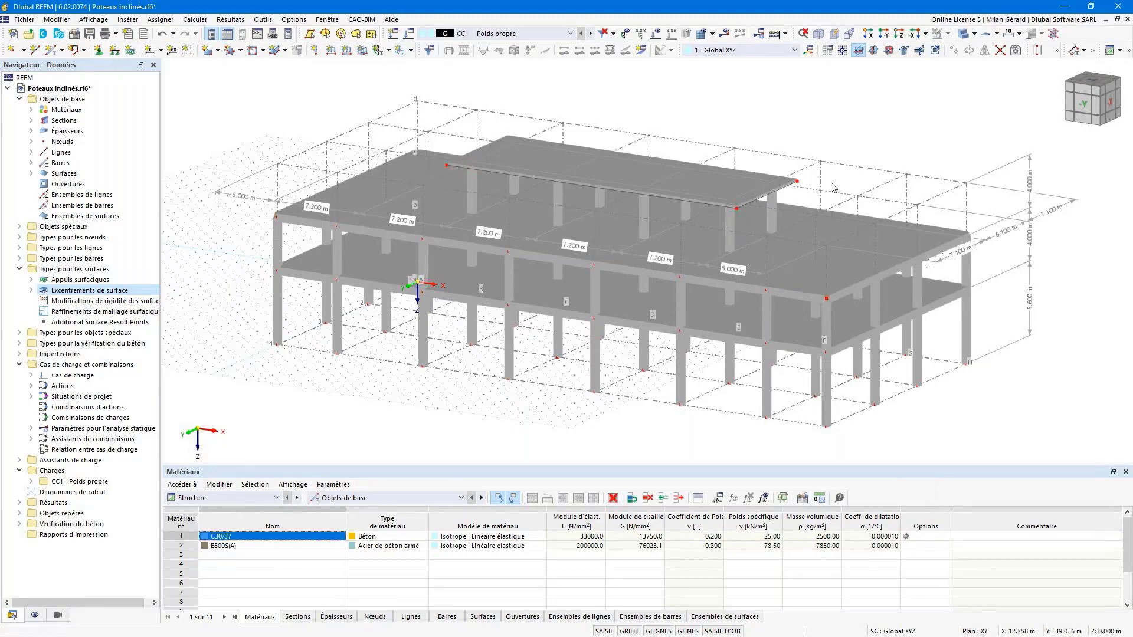
# - Create a rounded corner of radius 2.000 m between the top slab's front long edge and its +X short edge
pyautogui.click(263, 19)
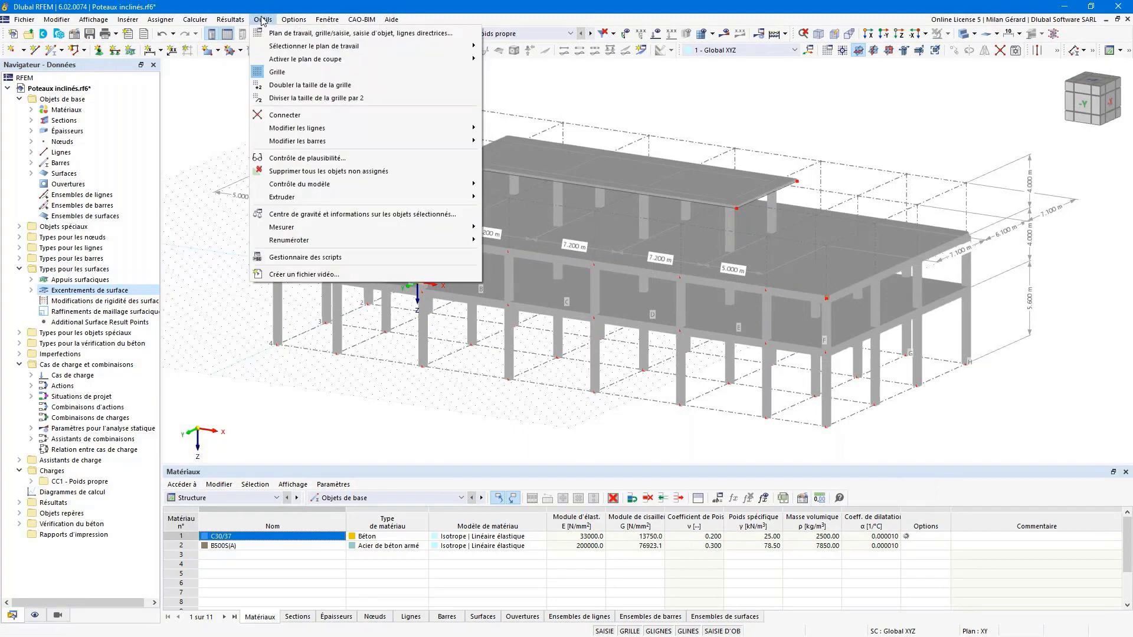
pyautogui.moveTo(318, 128)
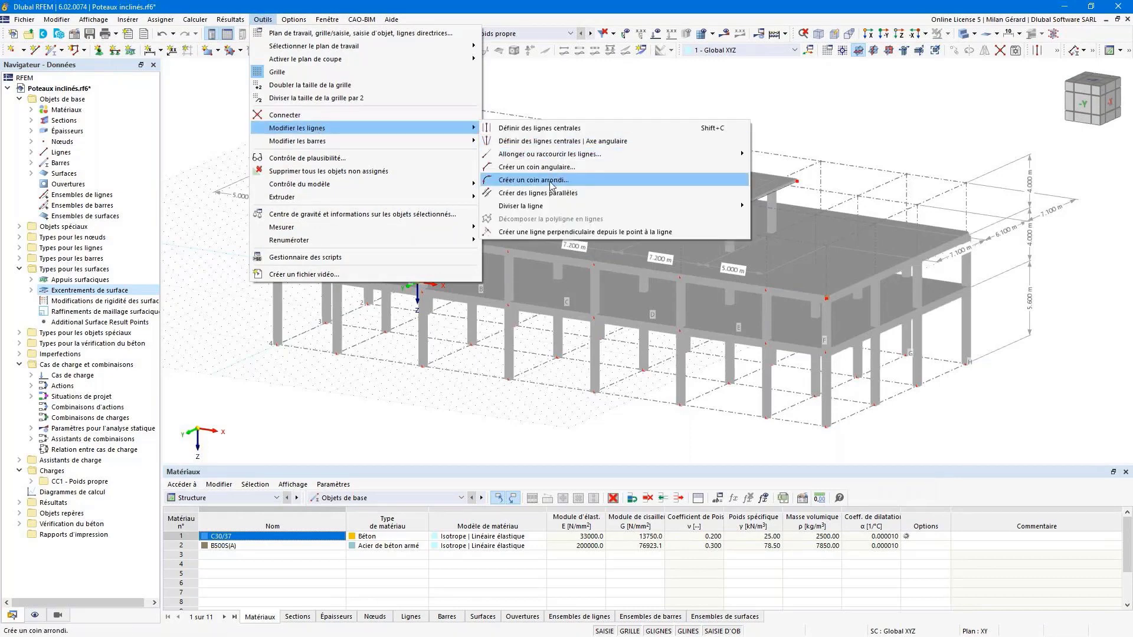
pyautogui.click(576, 112)
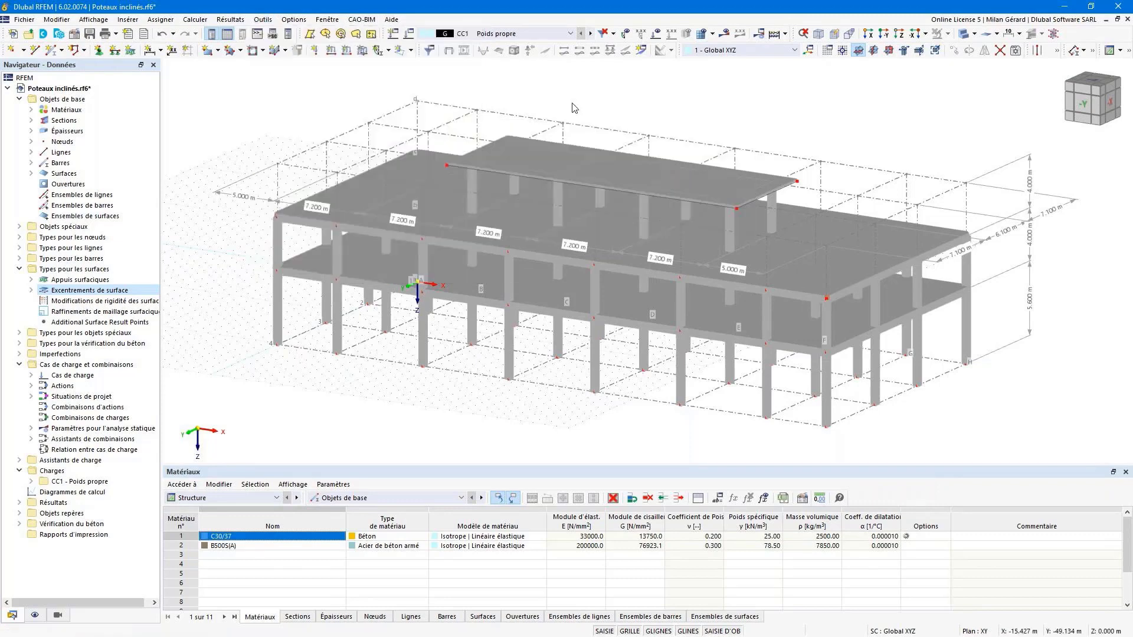
pyautogui.click(1057, 51)
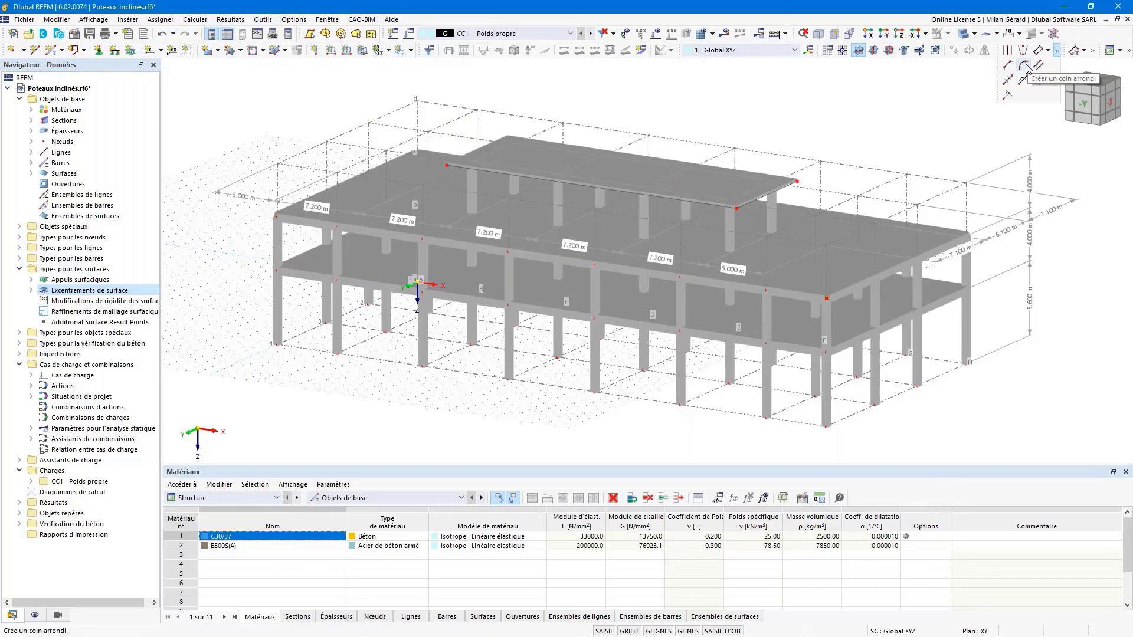
pyautogui.click(1025, 67)
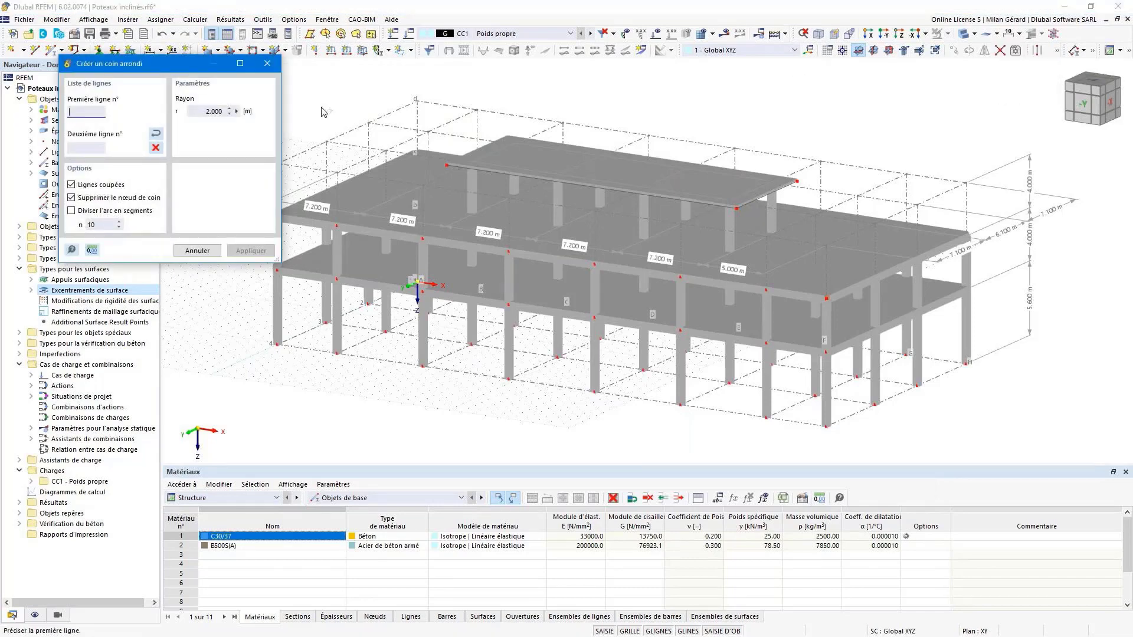
pyautogui.click(510, 172)
pyautogui.click(757, 199)
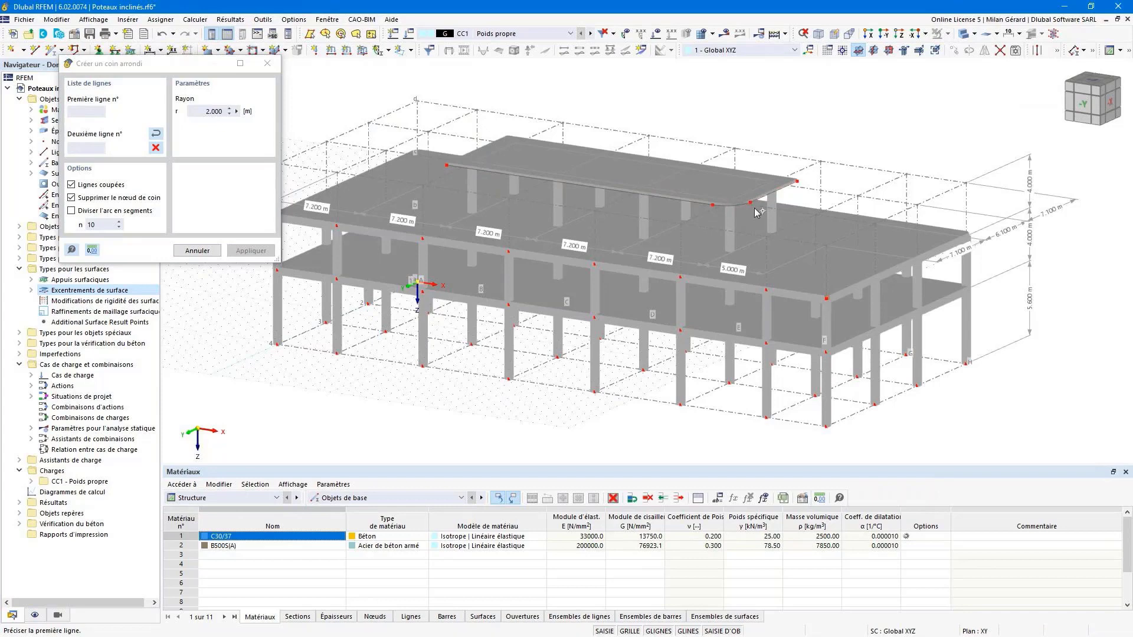
# - Round the top slab's rear corner at the +X end with the same 2.000 m radius
pyautogui.scroll(3, 755, 200)
pyautogui.scroll(-2, 753, 203)
pyautogui.click(768, 192)
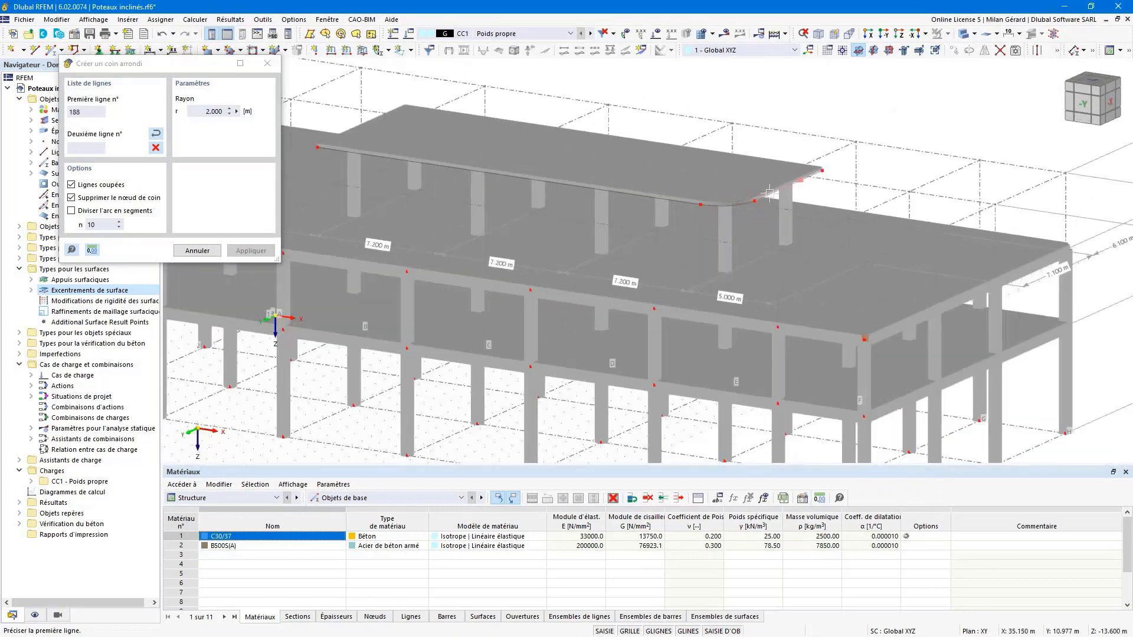
pyautogui.click(755, 160)
pyautogui.click(754, 160)
# - Round the top slab's two remaining corners at the opposite end with the 2.000 m radius, and end the rounding command
pyautogui.click(492, 122)
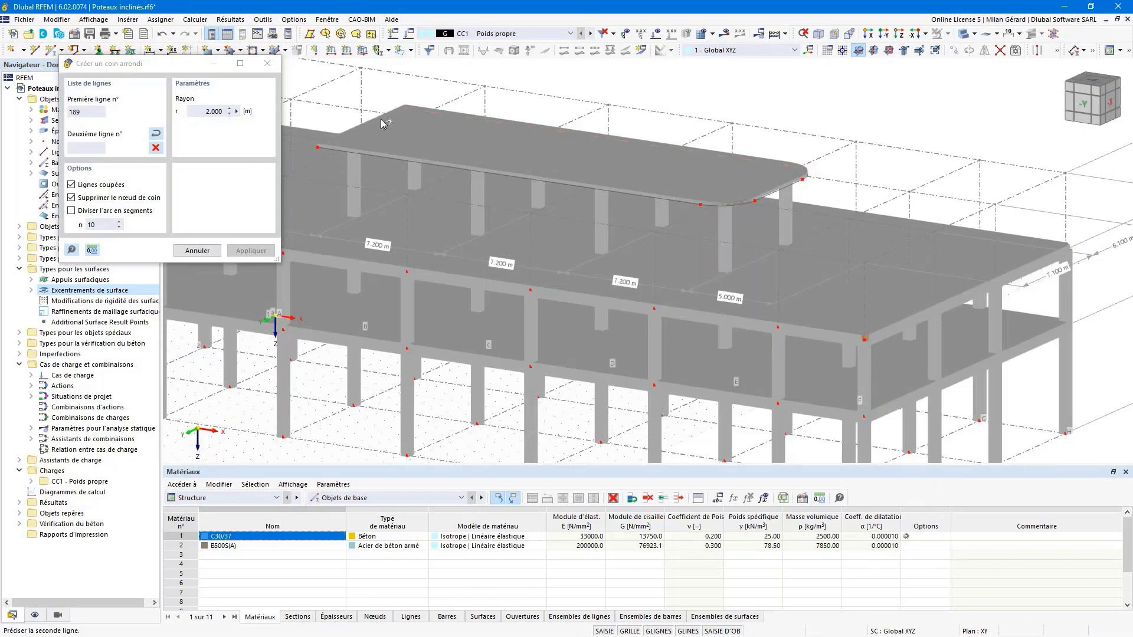
pyautogui.click(384, 123)
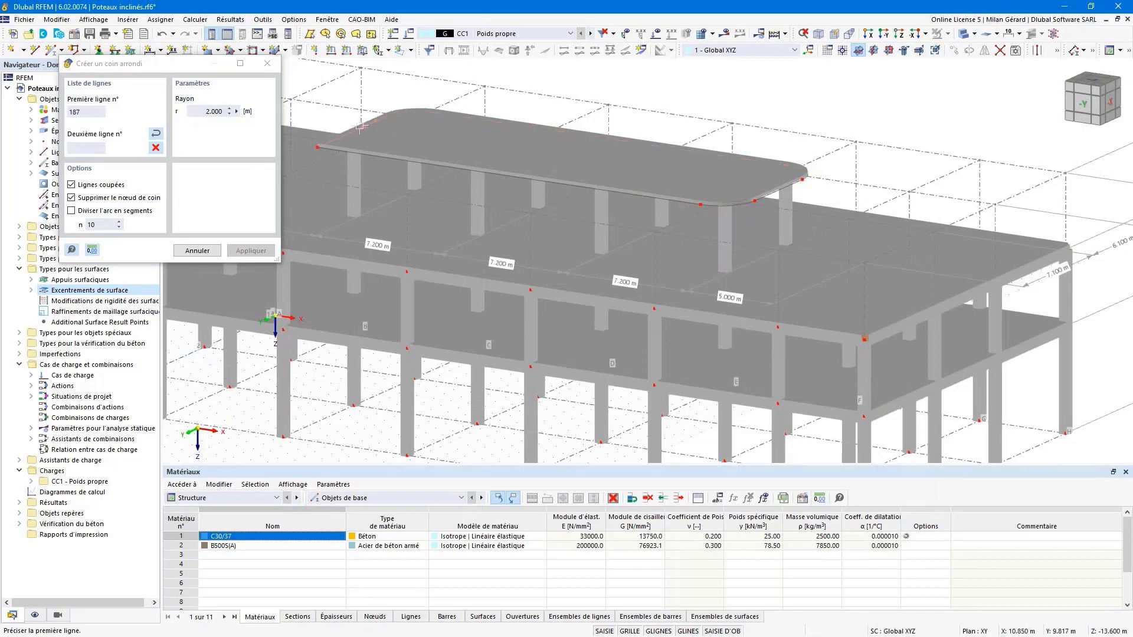
pyautogui.click(359, 128)
pyautogui.click(370, 152)
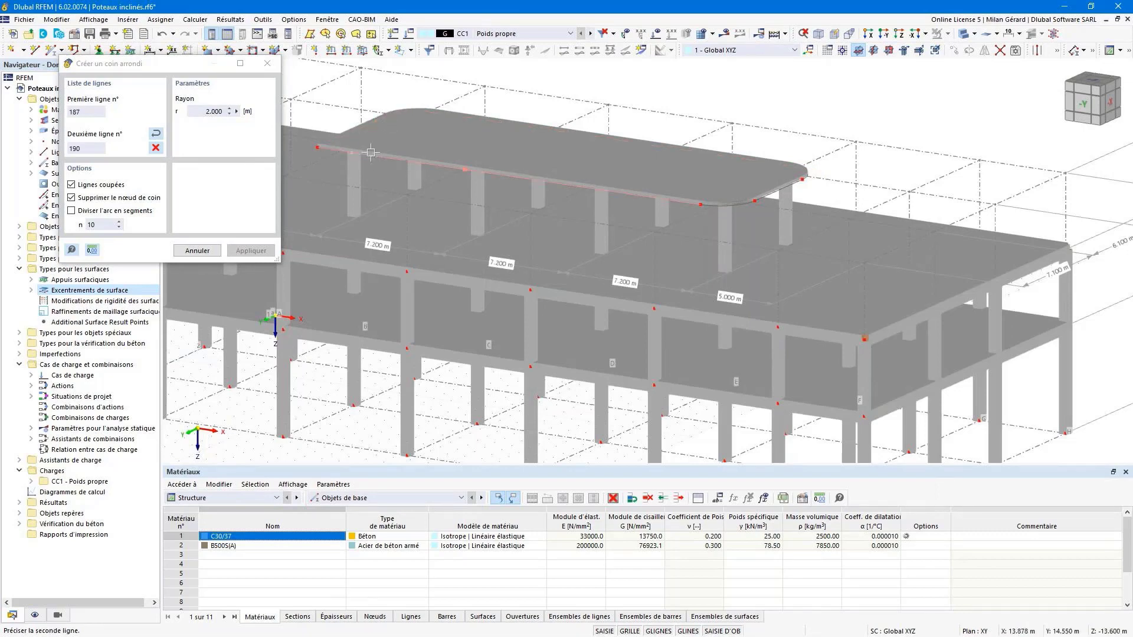
pyautogui.press('Escape')
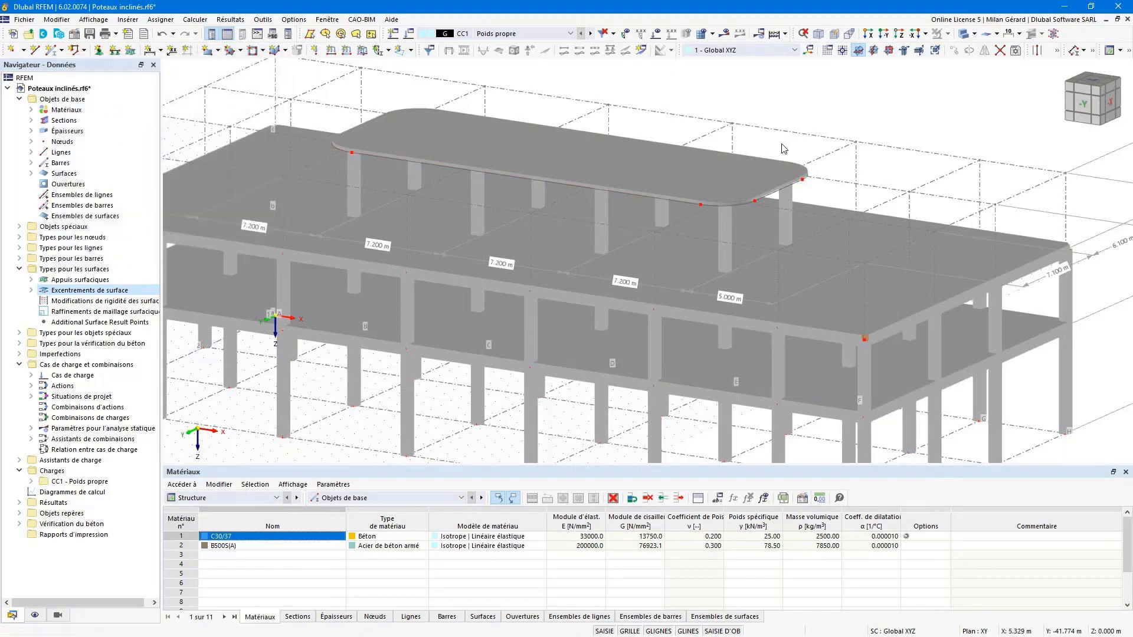
pyautogui.scroll(-4, 783, 146)
pyautogui.keyDown('ctrl'); pyautogui.moveTo(784, 145); pyautogui.dragTo(769, 109, button='middle'); pyautogui.keyUp('ctrl')
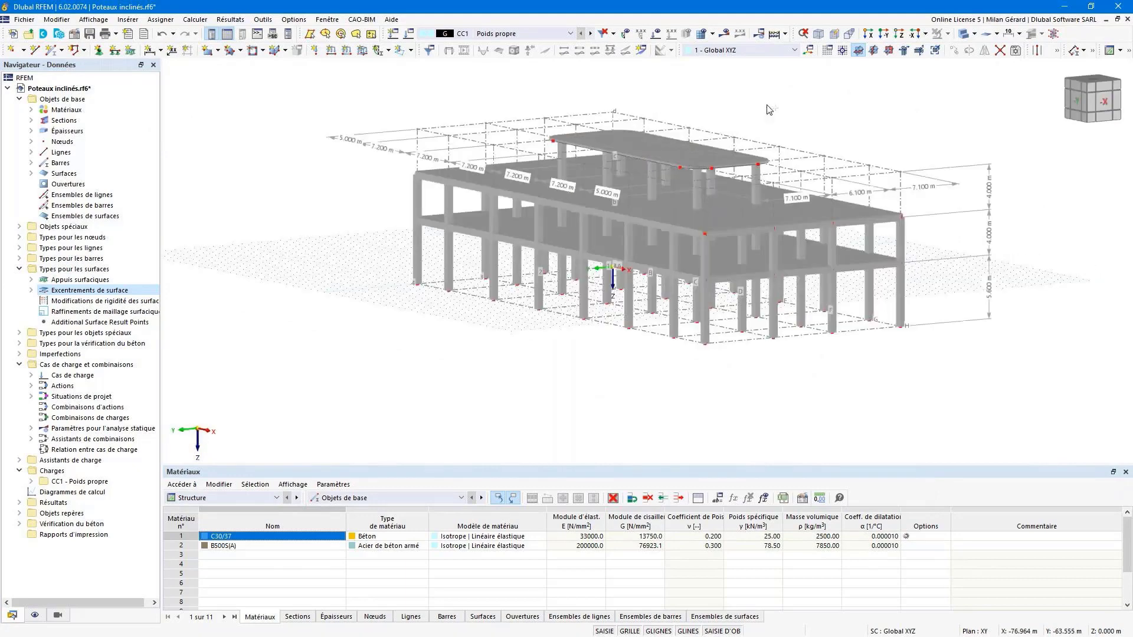
# - Assign the nodal support type Encastré to all the ground-floor column base nodes
pyautogui.click(818, 34)
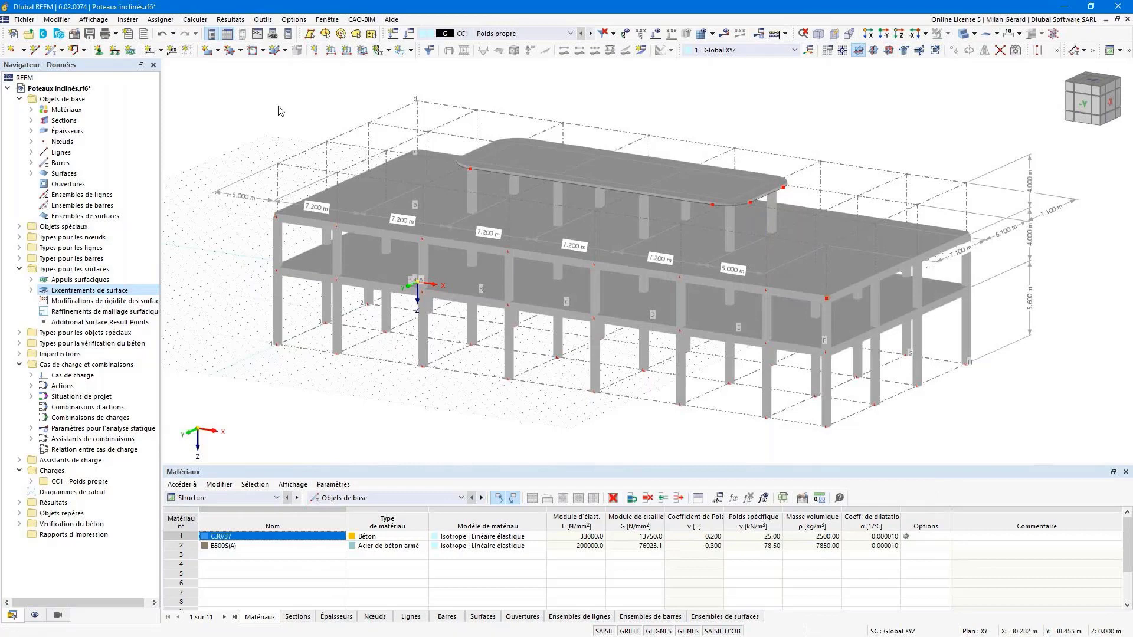
pyautogui.click(100, 52)
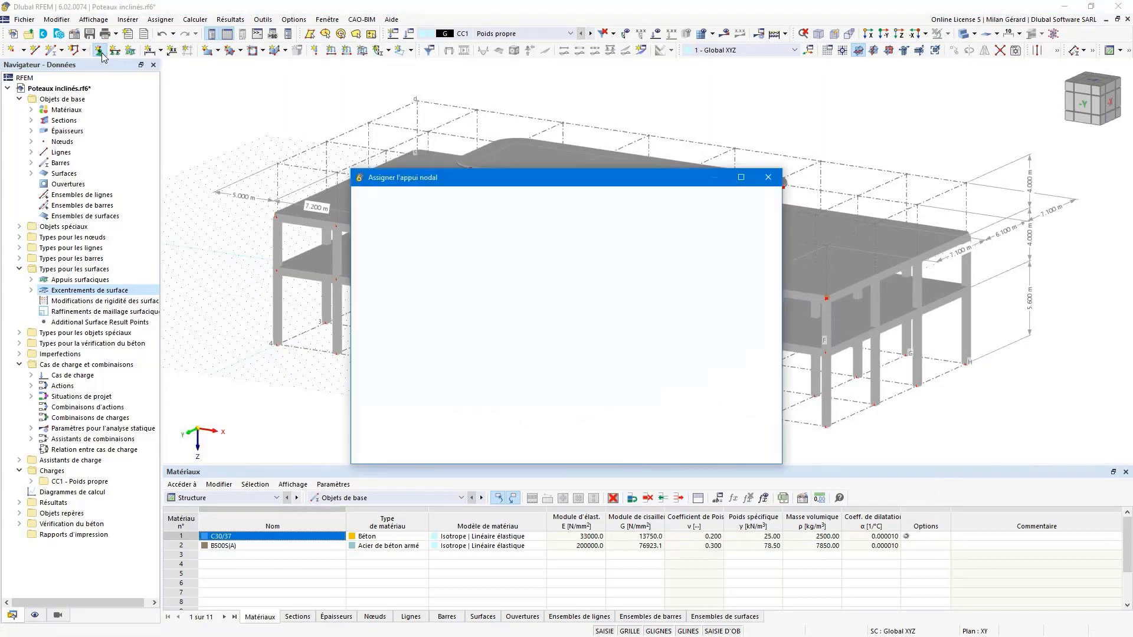
pyautogui.click(459, 259)
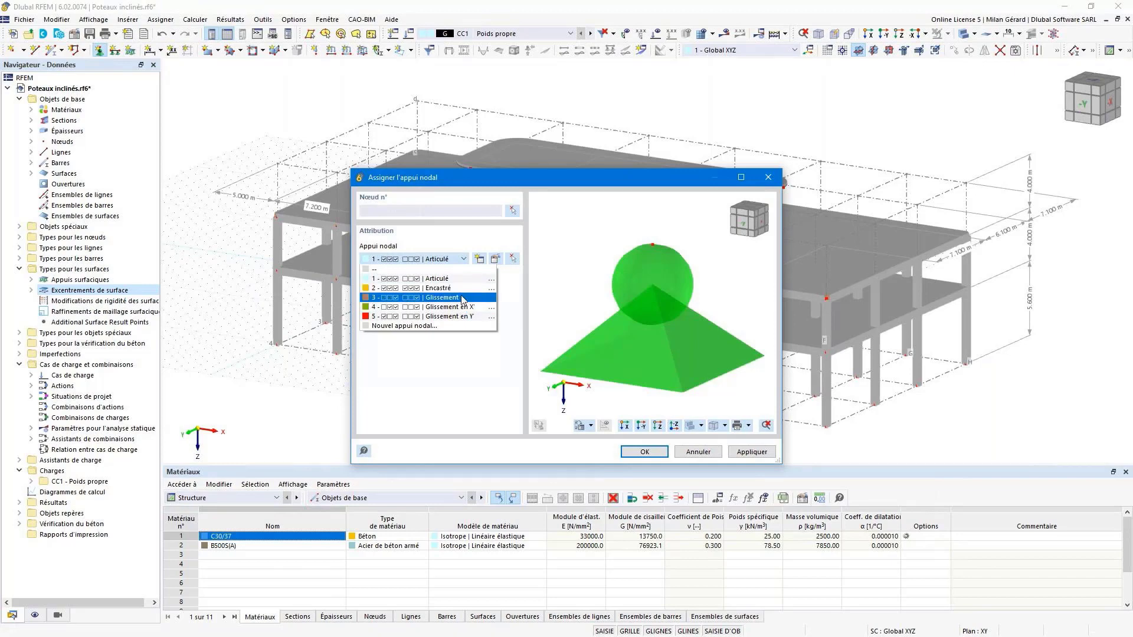
pyautogui.click(462, 291)
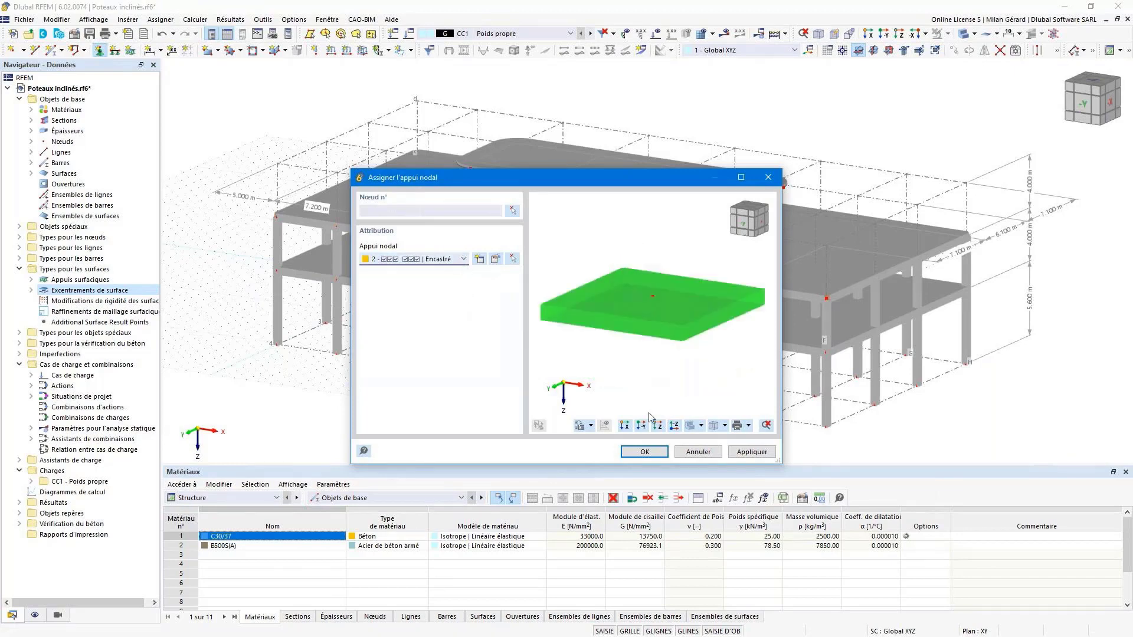
pyautogui.click(645, 452)
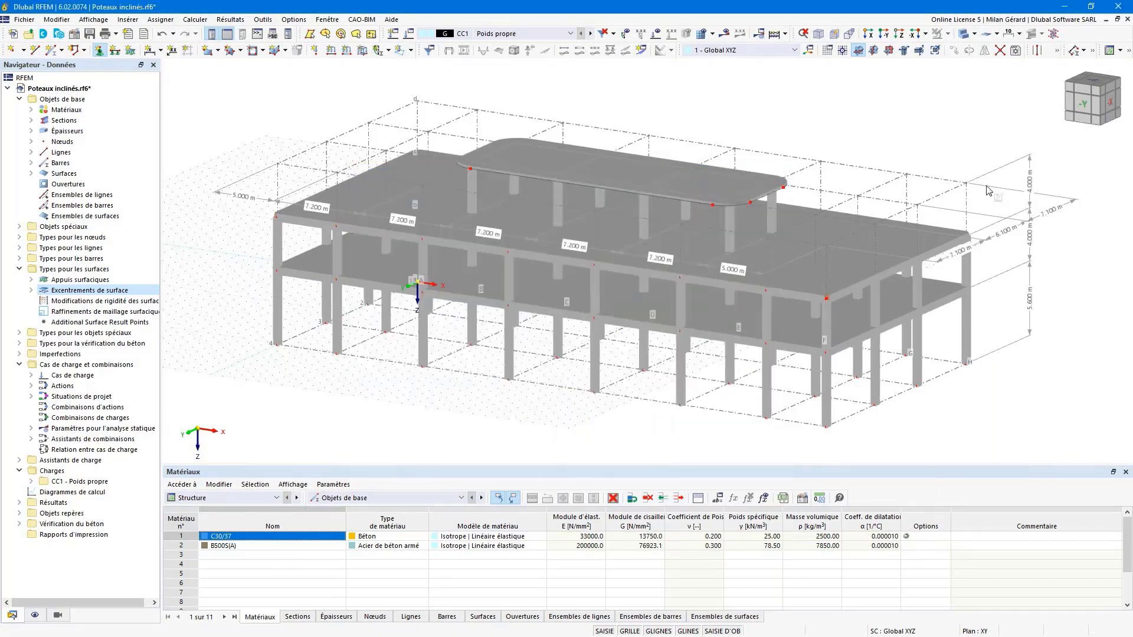
pyautogui.keyDown('ctrl'); pyautogui.moveTo(752, 323); pyautogui.dragTo(825, 297, button='middle'); pyautogui.keyUp('ctrl')
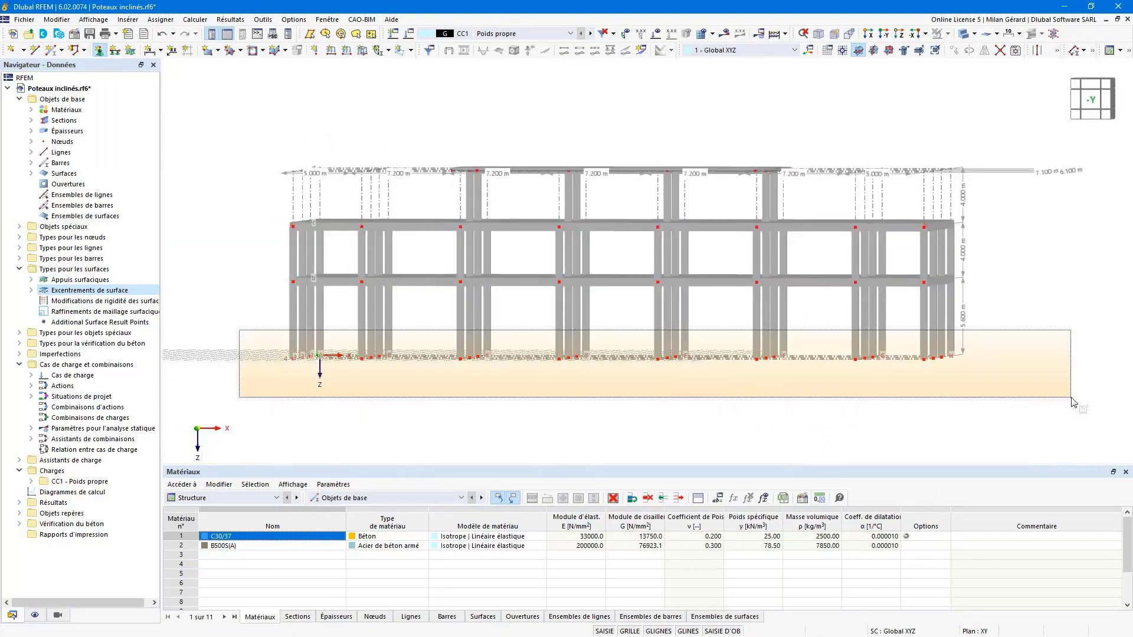
pyautogui.keyDown('ctrl'); pyautogui.moveTo(677, 397); pyautogui.dragTo(672, 425, button='middle'); pyautogui.keyUp('ctrl')
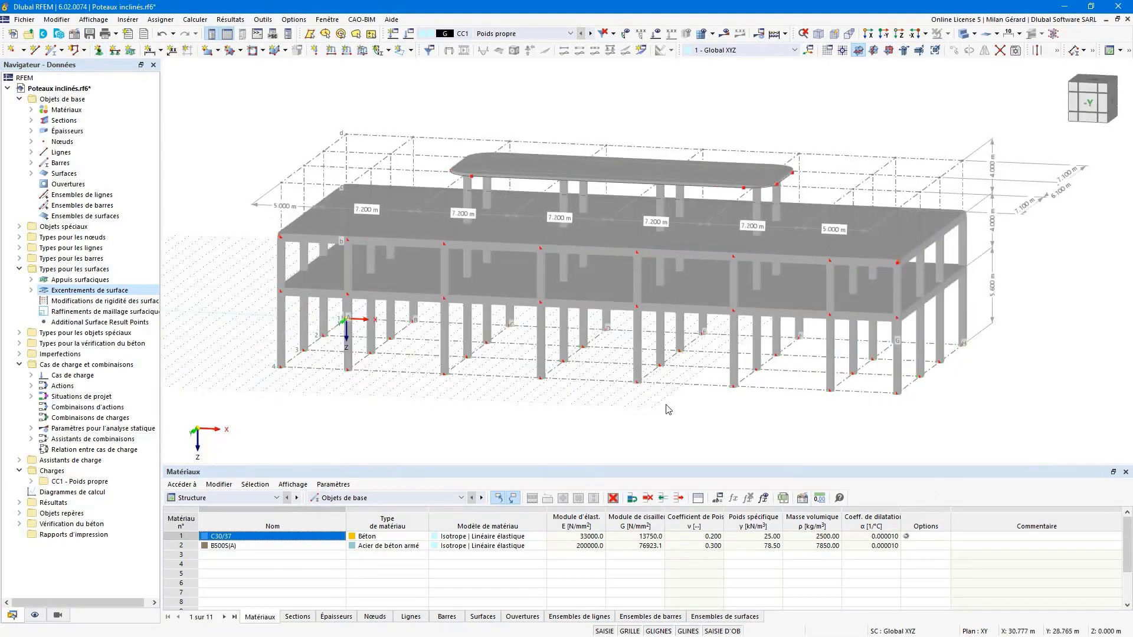
pyautogui.scroll(5, 668, 413)
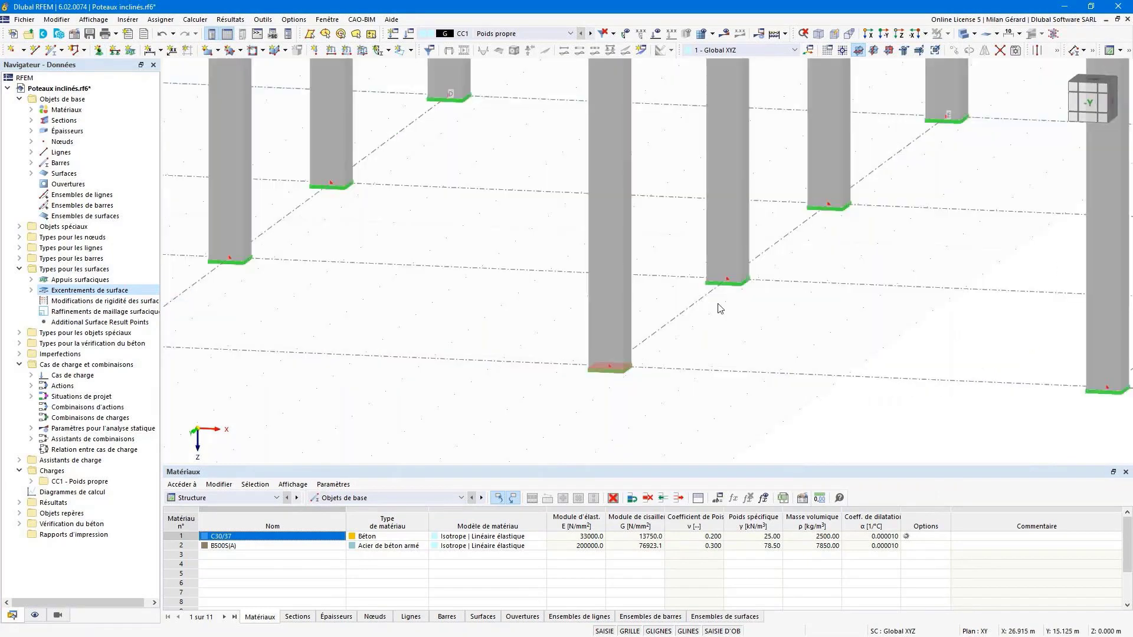
pyautogui.scroll(-5, 717, 310)
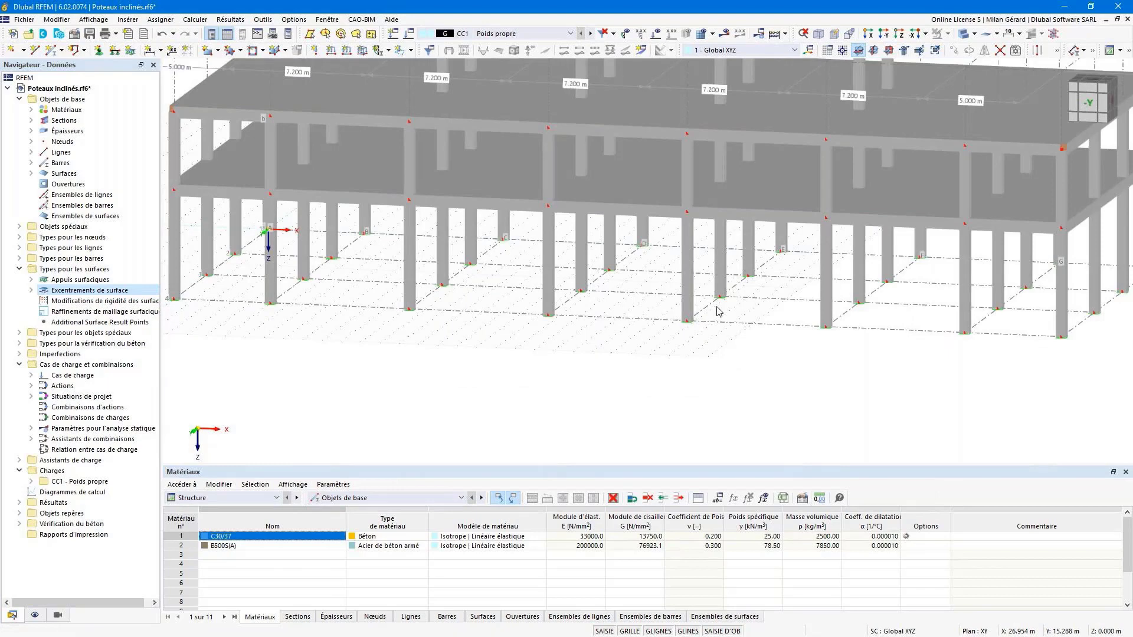
# - Move the column base nodes at the X-origin end by 2.6 m in X, 0 in Y and Z, without creating a copy
pyautogui.click(820, 34)
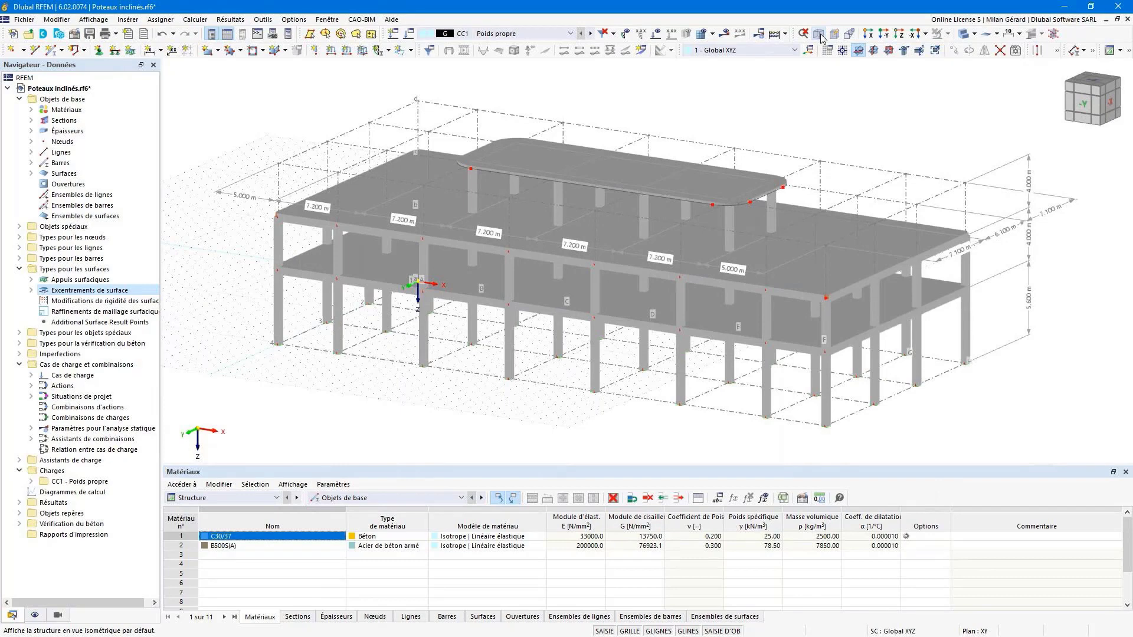
pyautogui.click(1087, 106)
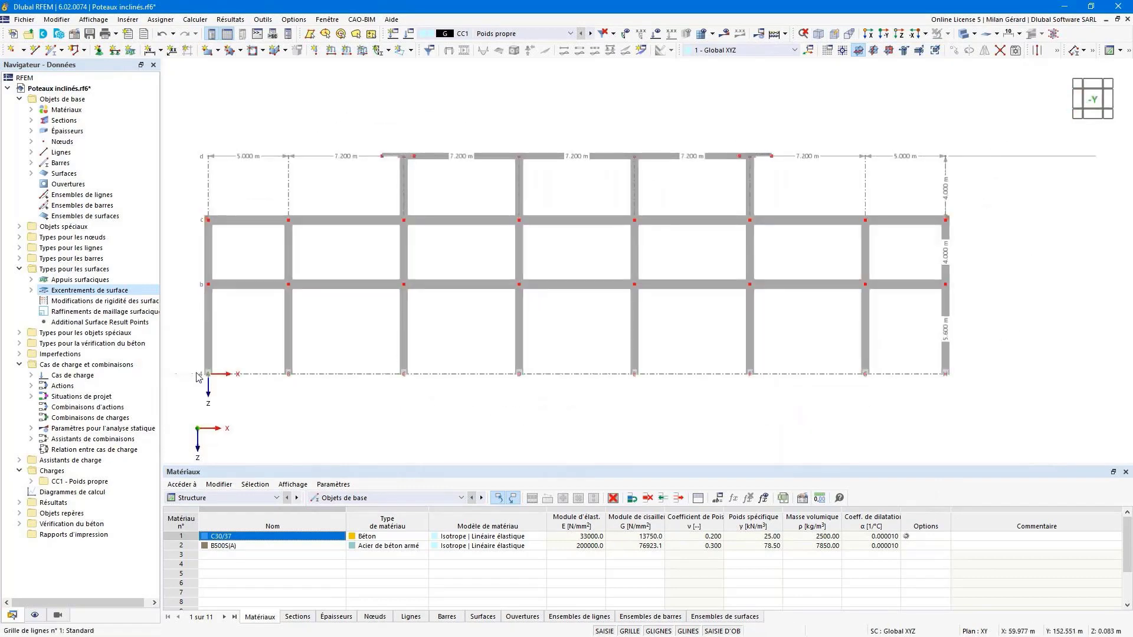
pyautogui.moveTo(179, 342); pyautogui.dragTo(246, 408)
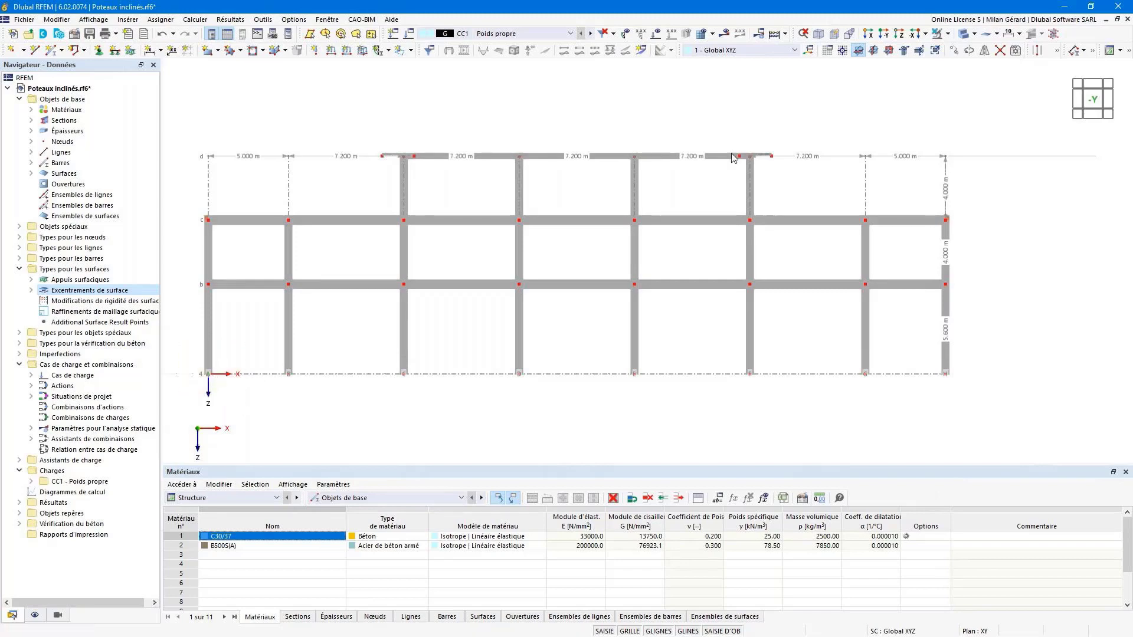
pyautogui.click(956, 53)
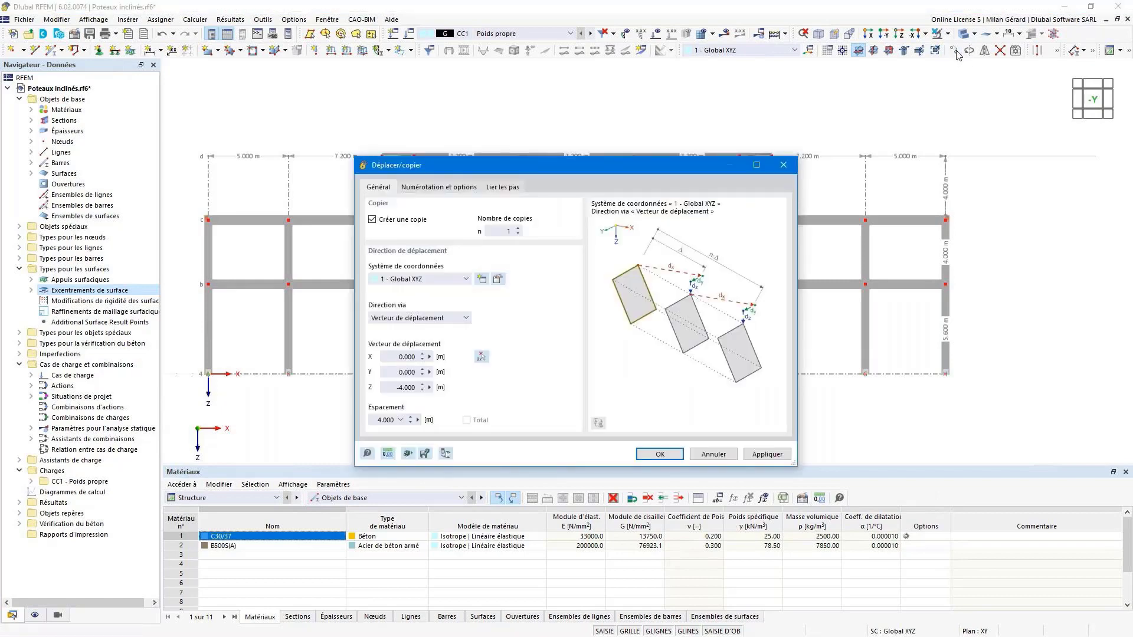
pyautogui.click(411, 227)
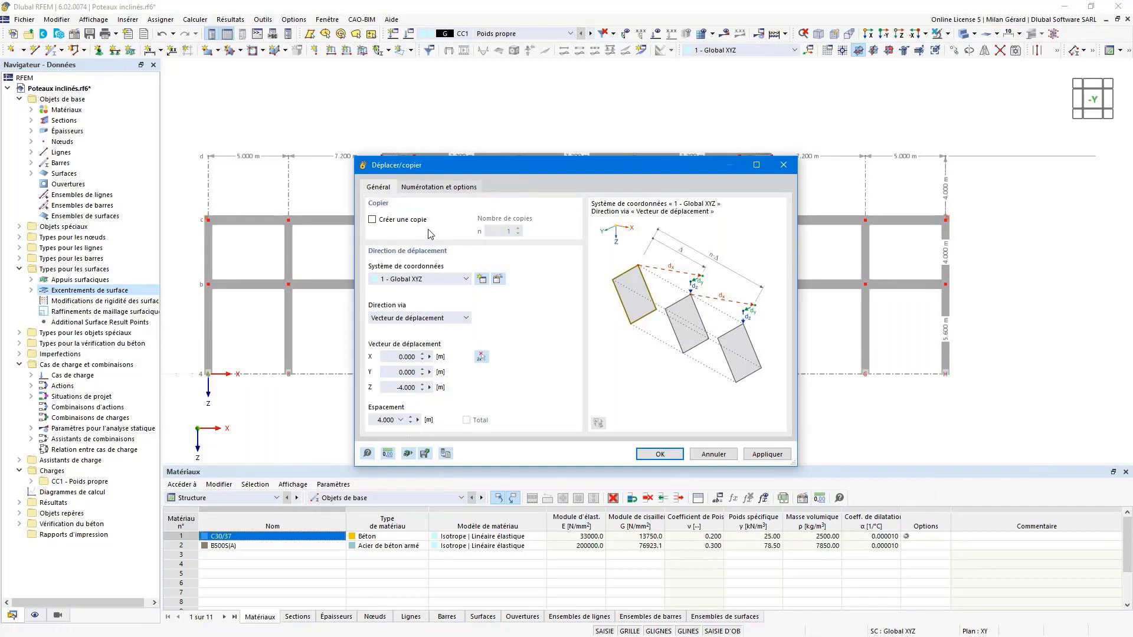
pyautogui.click(407, 357)
pyautogui.write('2.6')
pyautogui.press('Tab')
pyautogui.press('Tab')
pyautogui.write('0')
pyautogui.hotkey('shift', 'Tab')
pyautogui.click(658, 454)
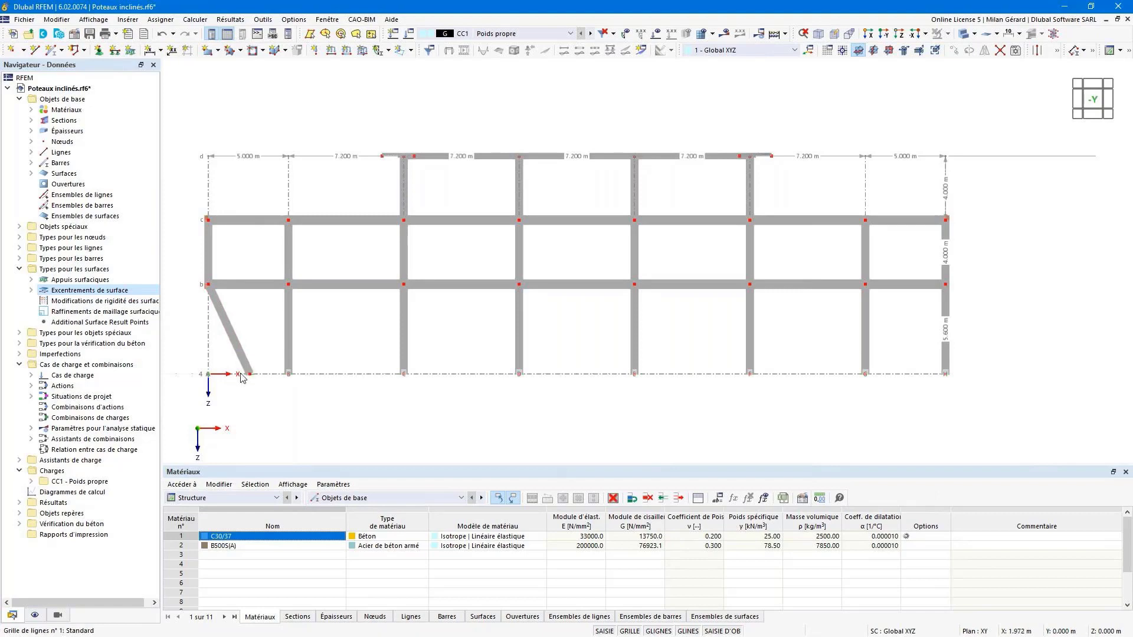
# - Move the column base nodes at the far +X end inward by -2.6 m in X, without creating a copy
pyautogui.moveTo(920, 397); pyautogui.dragTo(1010, 341)
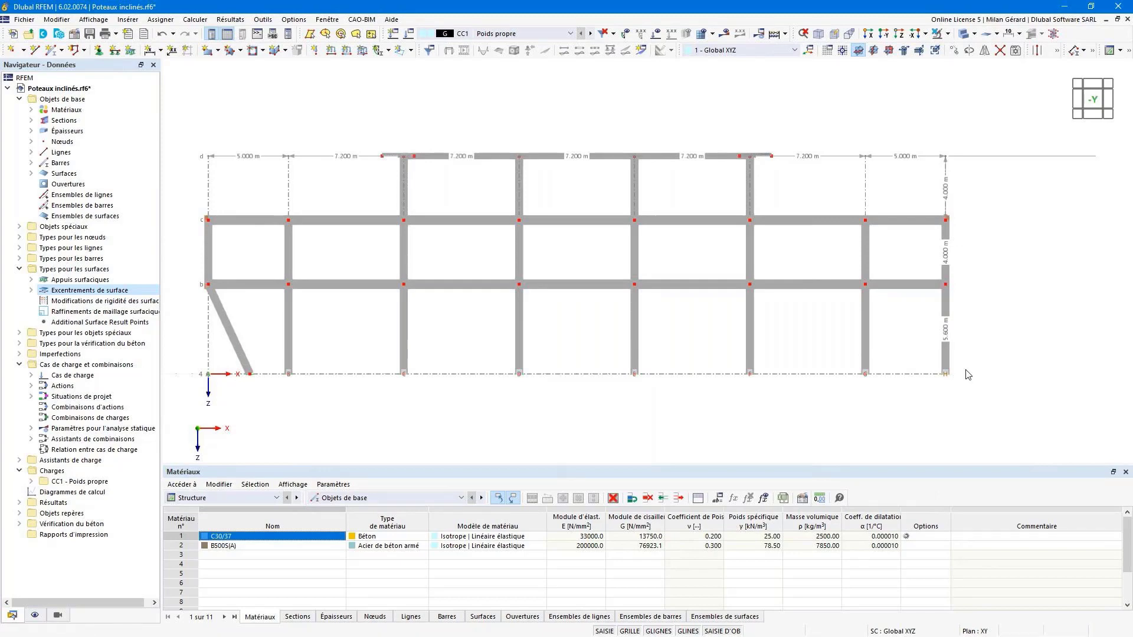
pyautogui.hotkey('ctrl', 'm')
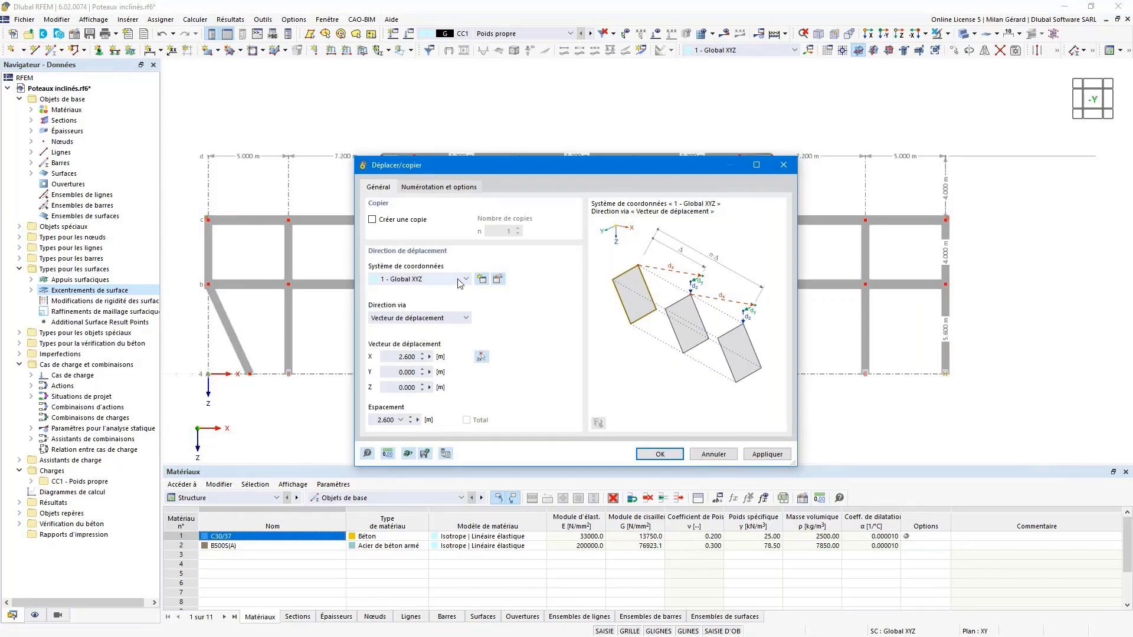
pyautogui.click(391, 360)
pyautogui.write('-')
pyautogui.click(643, 457)
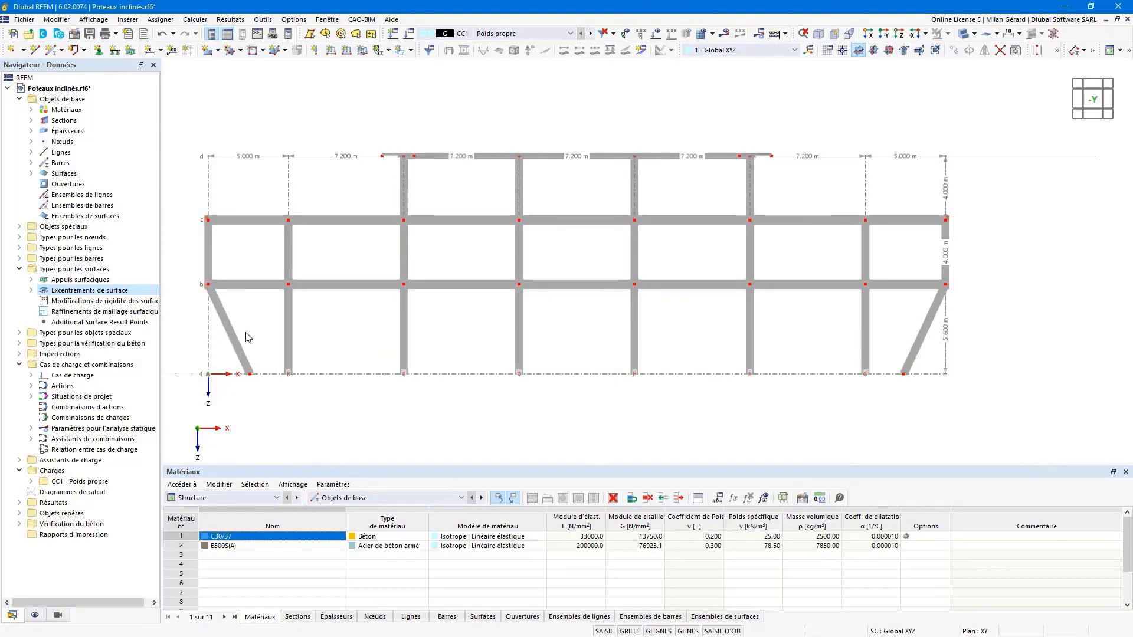
# - Select the inclined columns at both ends of the frame and open their member properties for joint editing
pyautogui.moveTo(247, 330); pyautogui.dragTo(223, 357)
pyautogui.moveTo(265, 313); pyautogui.dragTo(216, 357)
pyautogui.moveTo(940, 363); pyautogui.dragTo(897, 315)
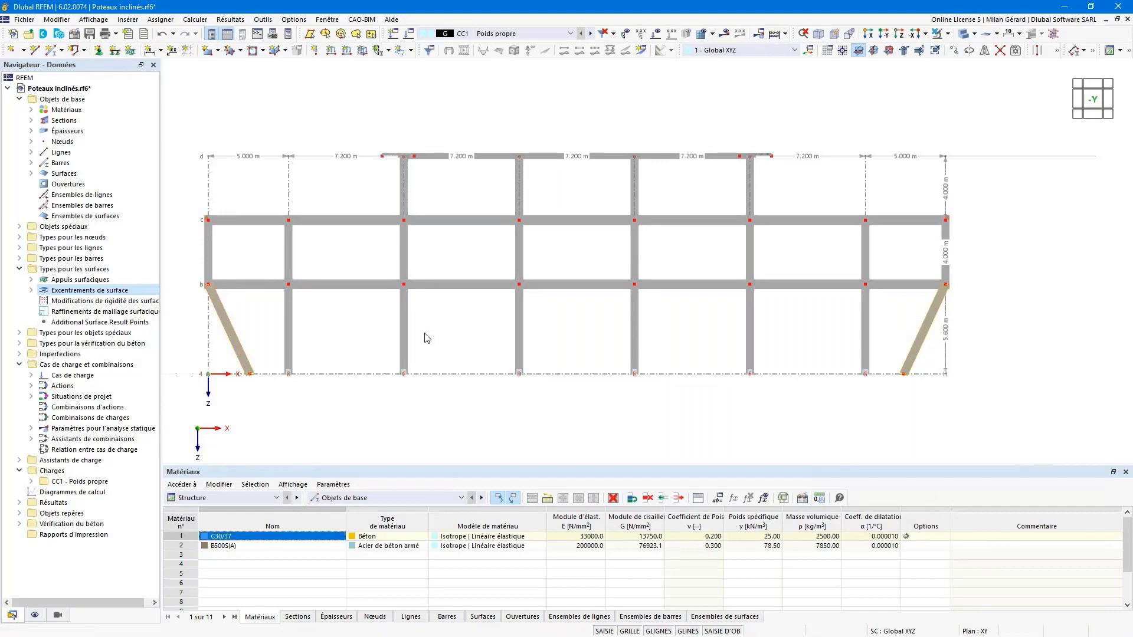
pyautogui.doubleClick(232, 336)
pyautogui.moveTo(250, 111); pyautogui.dragTo(220, 112)
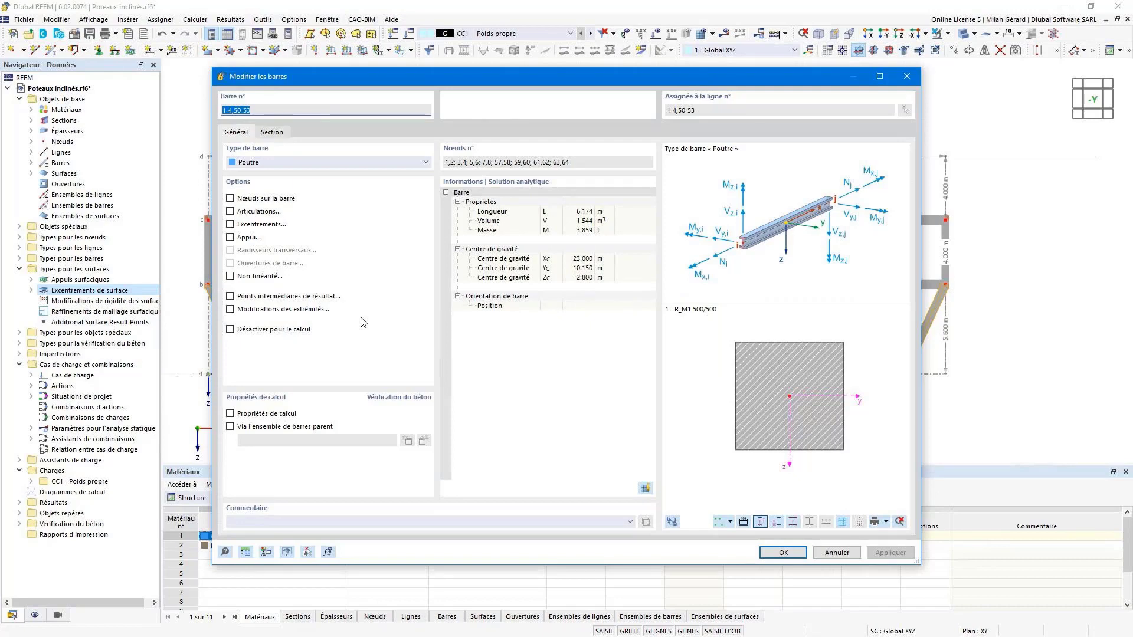
# - Examine the inclined column's section settings and local axes in a model preview that includes the surrounding structure
pyautogui.click(283, 134)
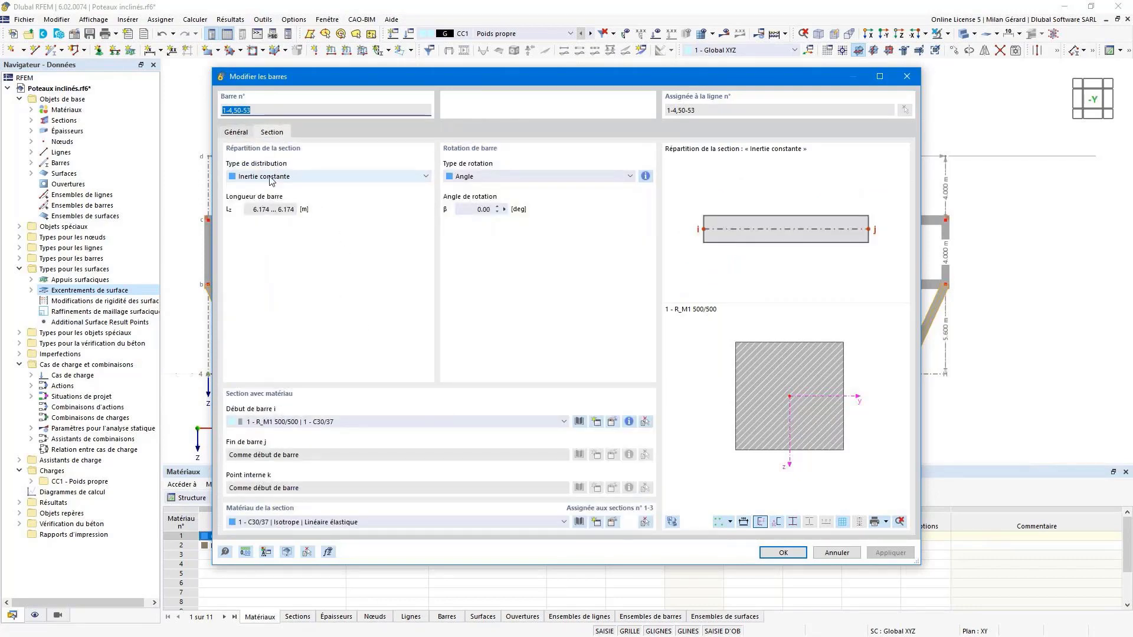
pyautogui.click(676, 523)
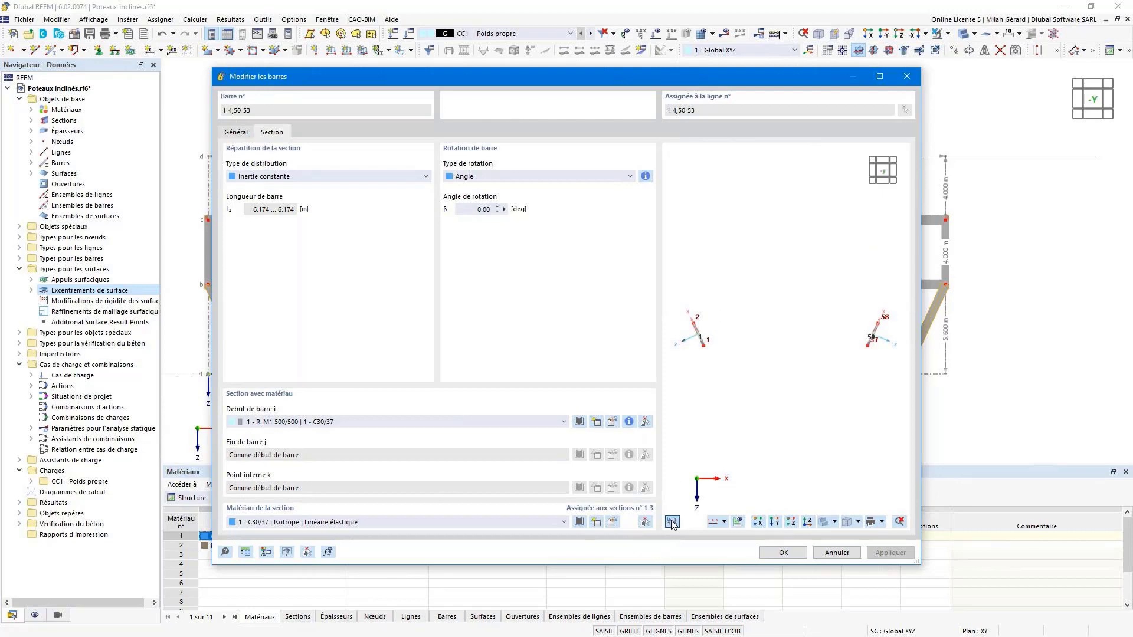
pyautogui.scroll(6, 679, 351)
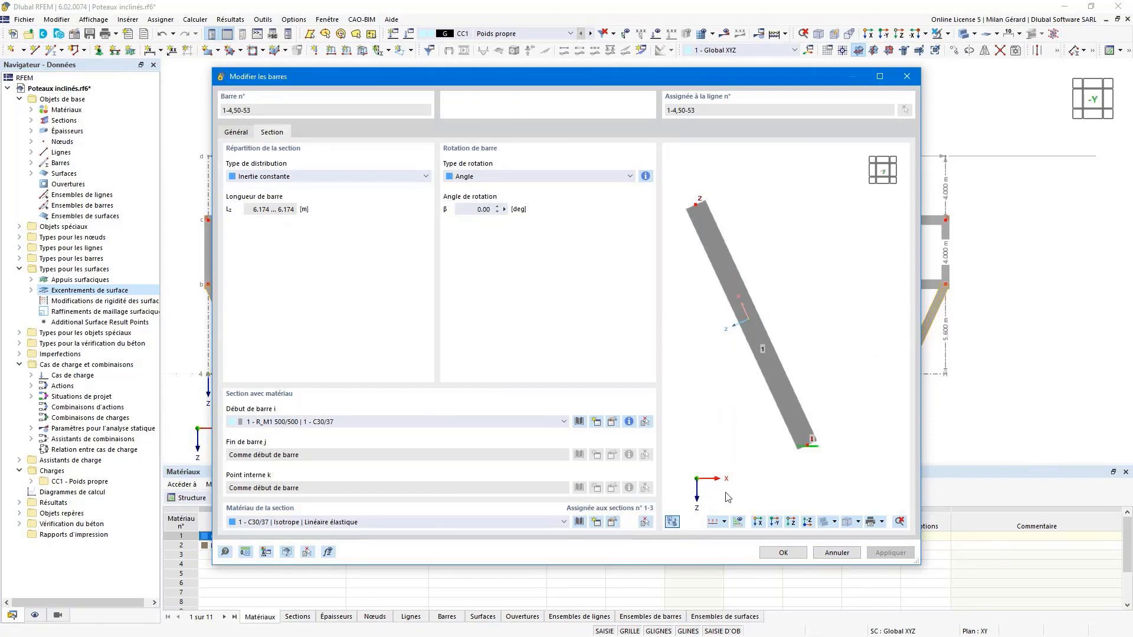
pyautogui.click(737, 523)
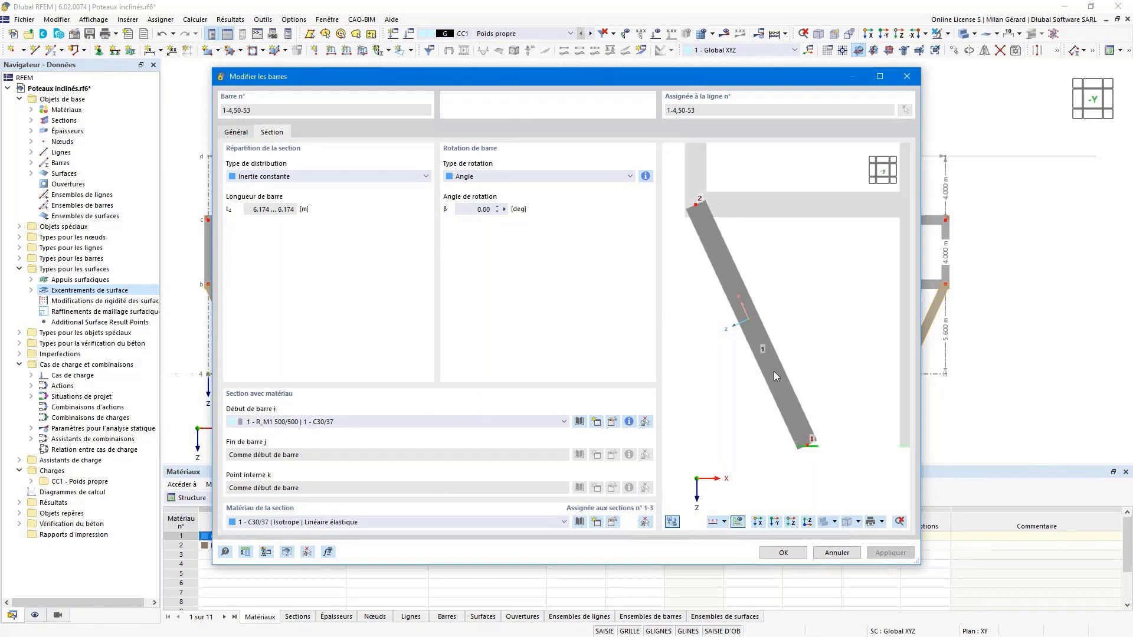
pyautogui.scroll(-5, 705, 362)
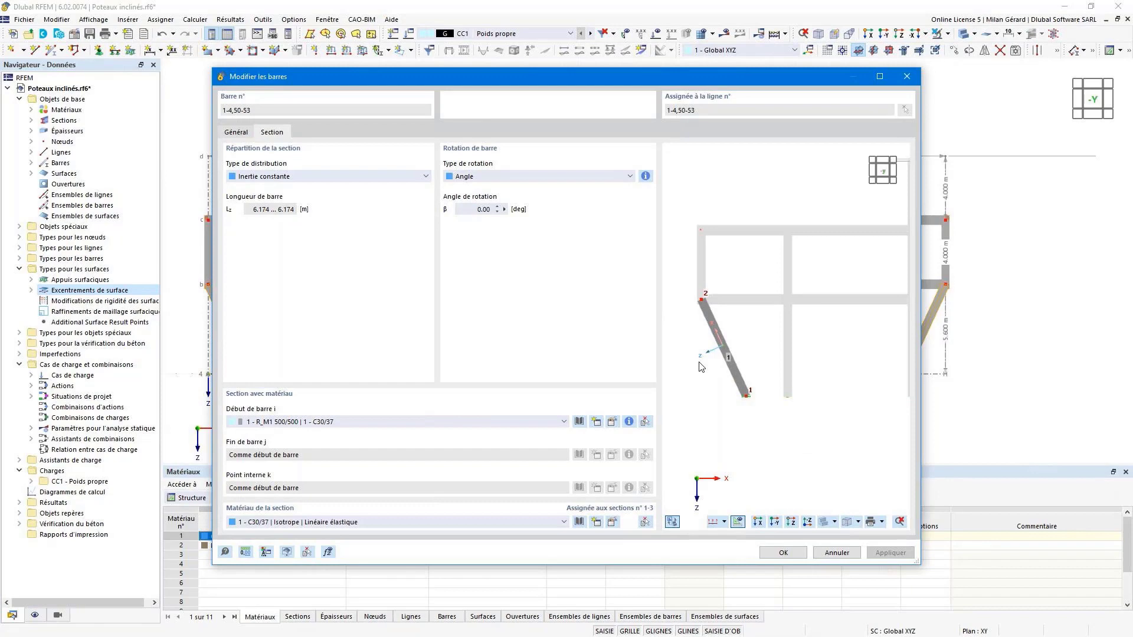
pyautogui.scroll(3, 700, 367)
pyautogui.moveTo(700, 367); pyautogui.dragTo(732, 359, button='middle')
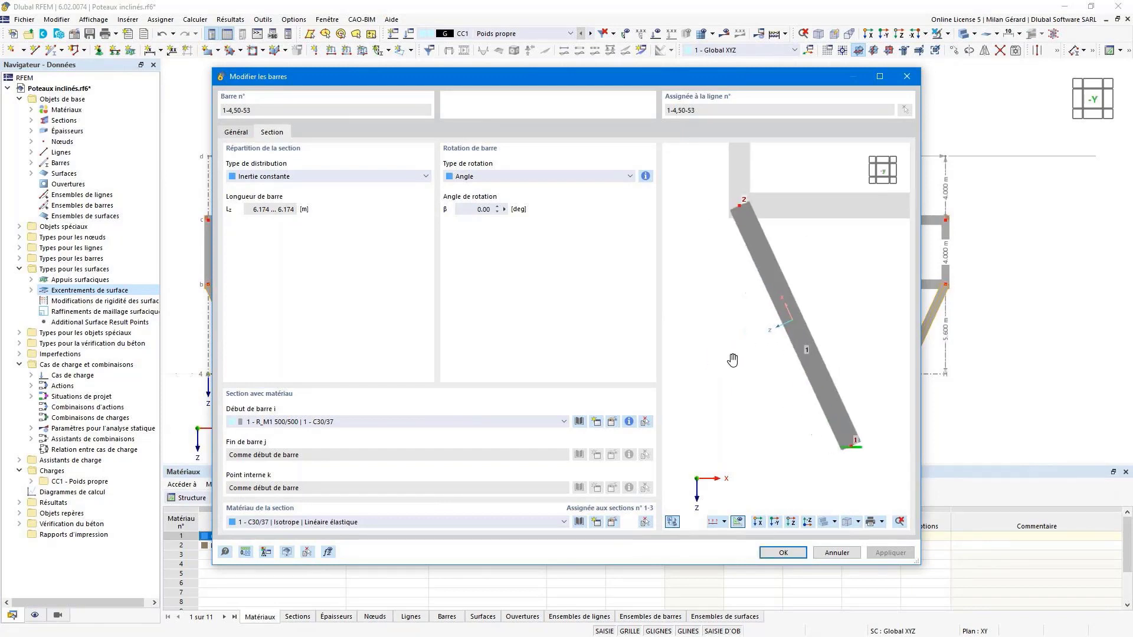
# - Taper the inclined columns with a Linéaire distribution, using a new R_M1 500/800 section at end j and Bas alignment
pyautogui.click(303, 179)
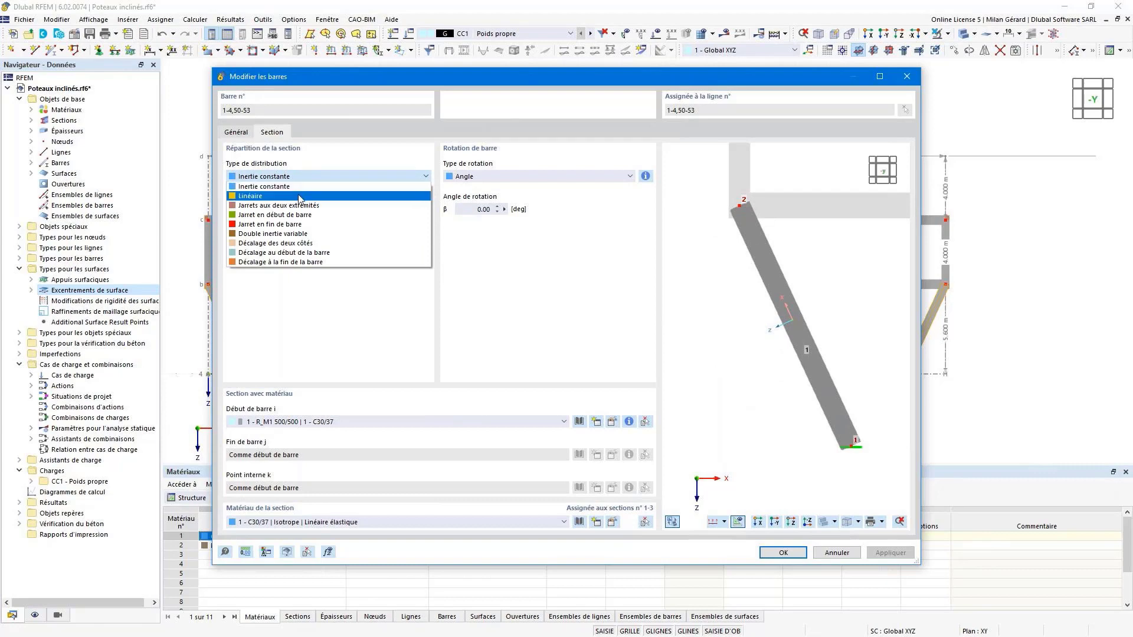
pyautogui.click(302, 197)
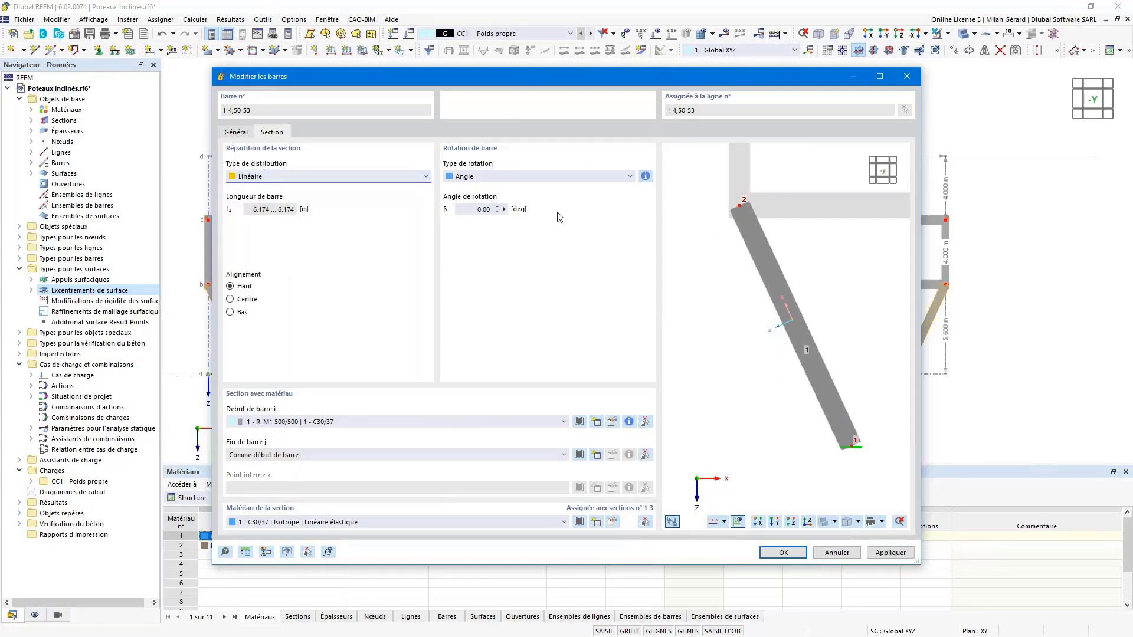
pyautogui.click(290, 455)
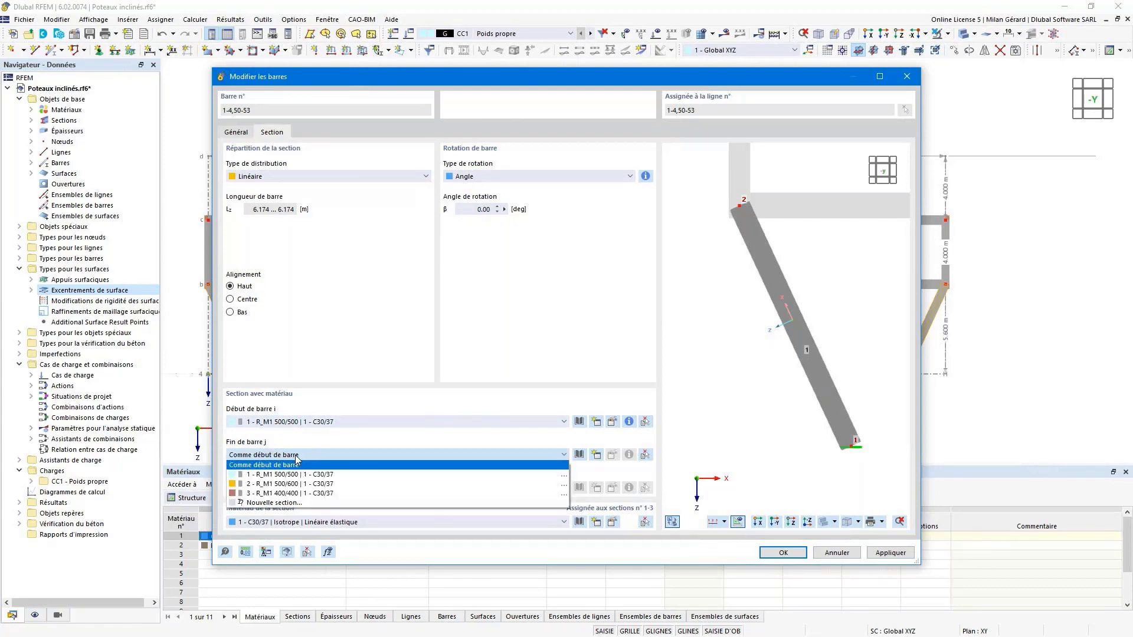
pyautogui.click(287, 506)
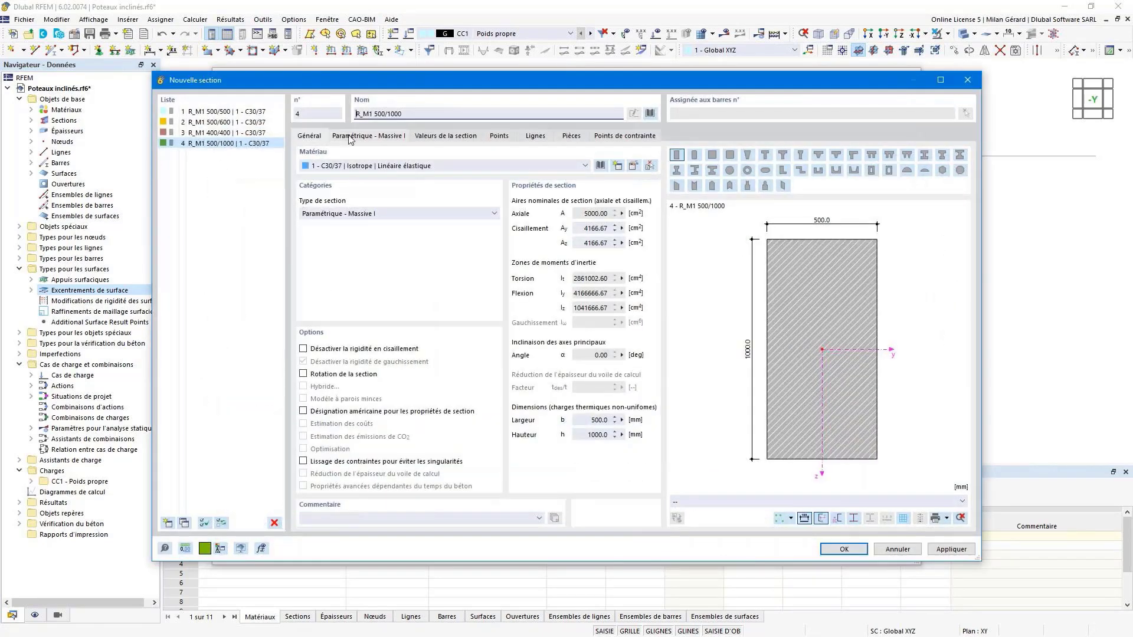
pyautogui.moveTo(389, 114); pyautogui.dragTo(396, 113)
pyautogui.write('8')
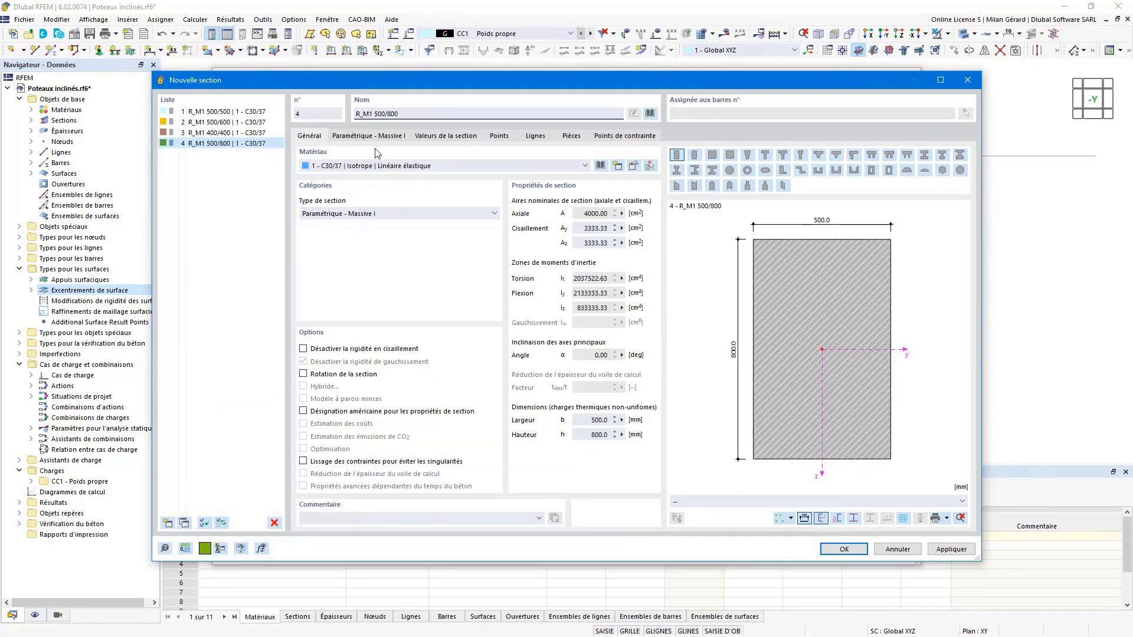
pyautogui.click(826, 550)
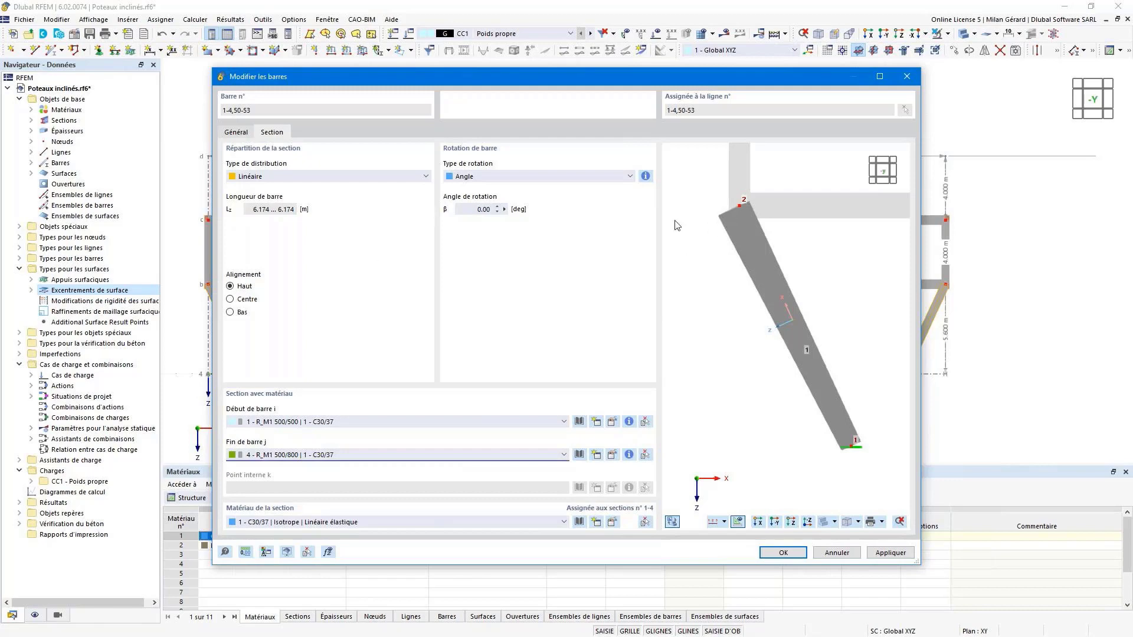
pyautogui.click(230, 312)
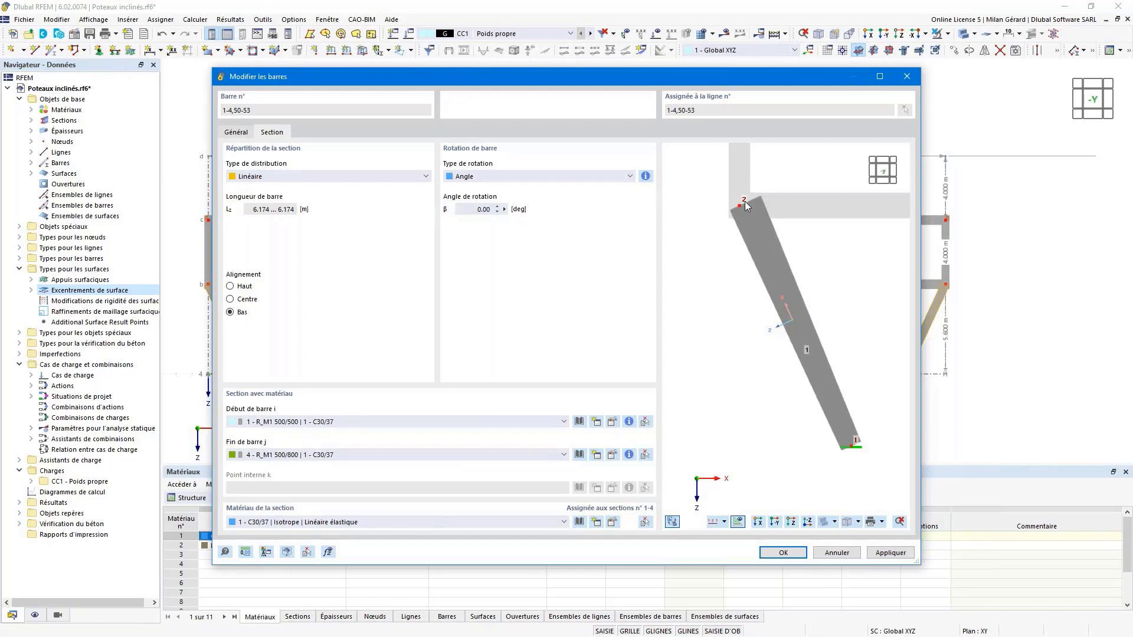
# - Activate member hinges for the inclined columns and start a new hinge for member end j
pyautogui.click(234, 133)
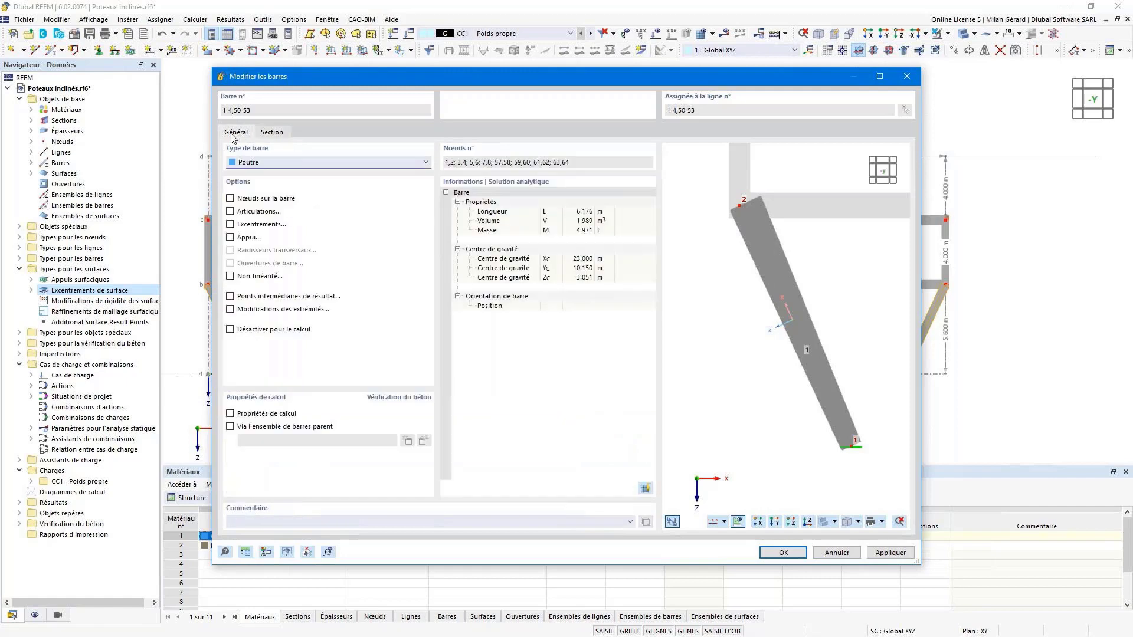
pyautogui.click(235, 210)
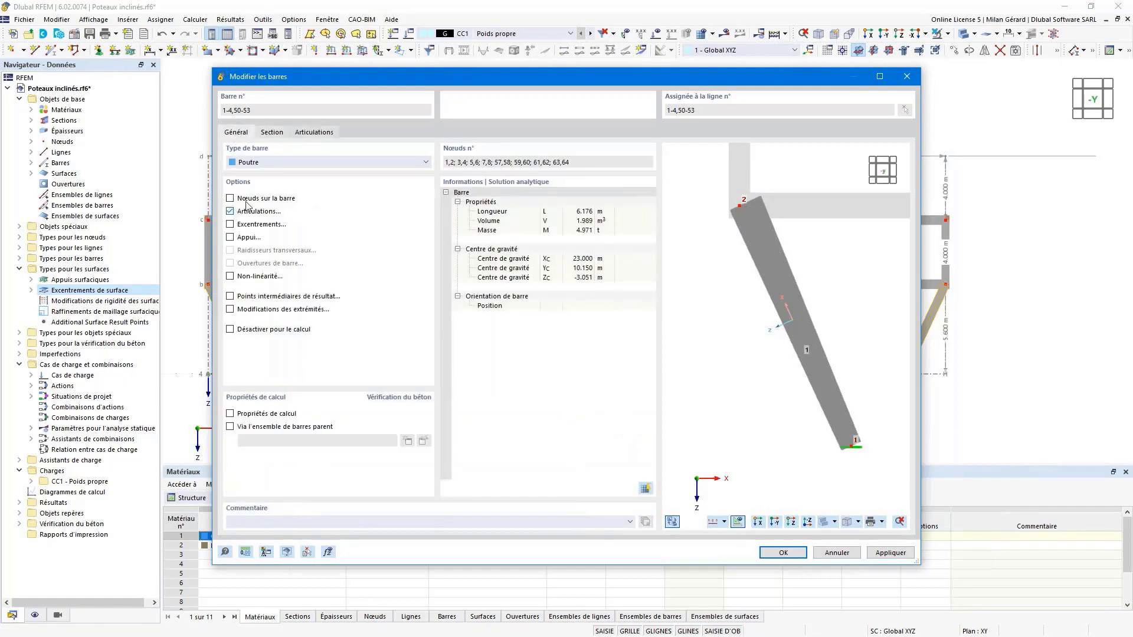
pyautogui.click(320, 133)
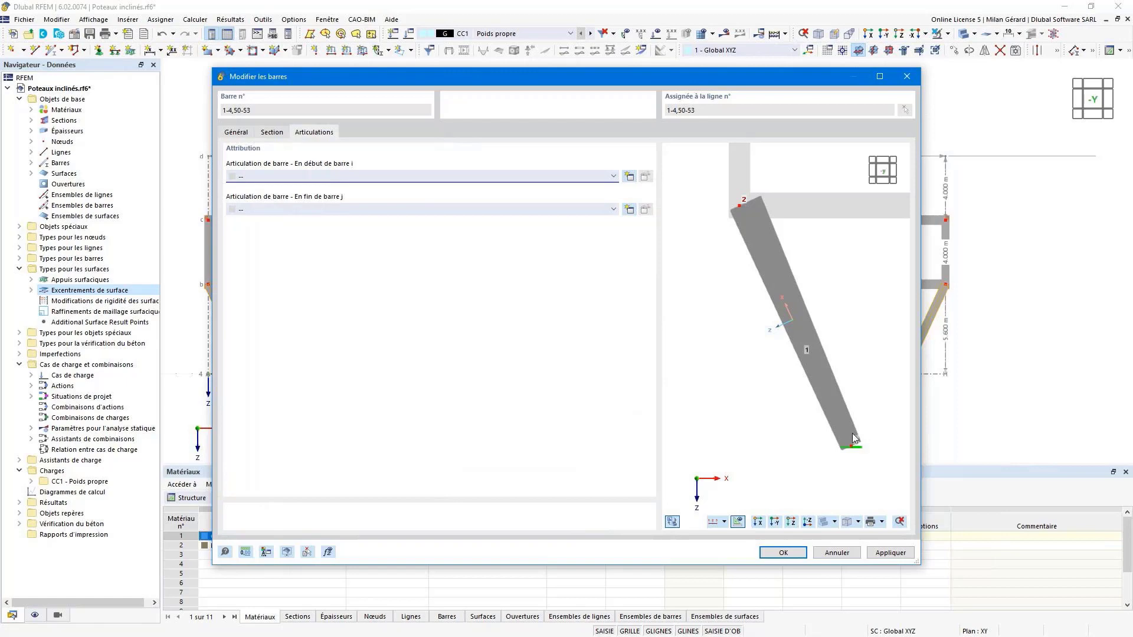
pyautogui.click(322, 210)
pyautogui.click(319, 230)
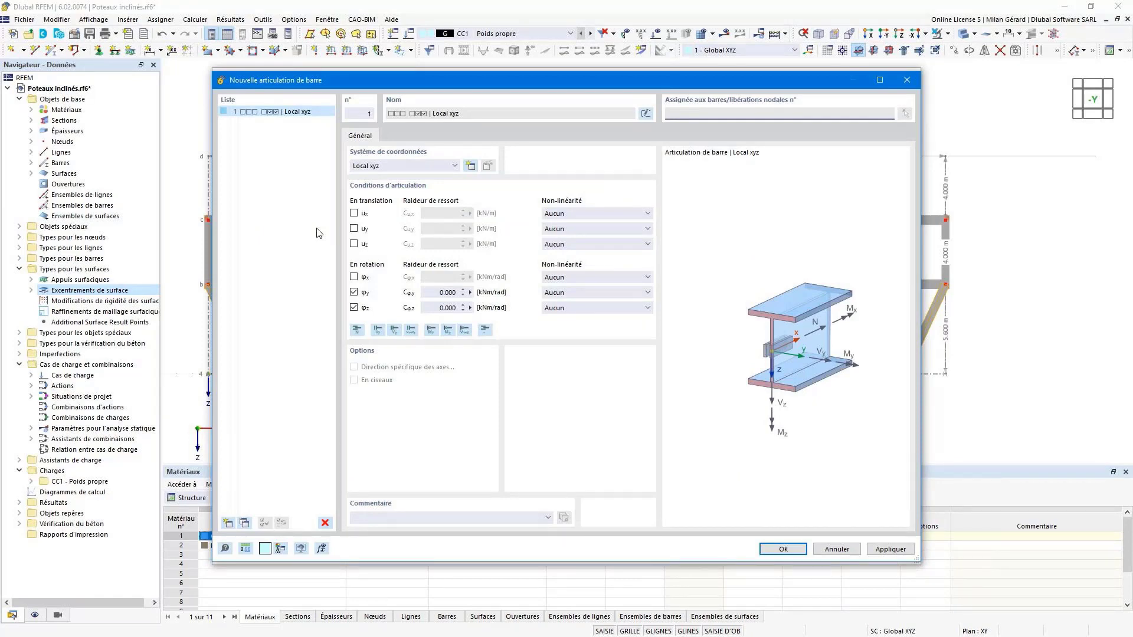
# - Additionally release ux, uy and φx in the new hinge and assign it to the columns' end j
pyautogui.click(354, 213)
pyautogui.click(354, 228)
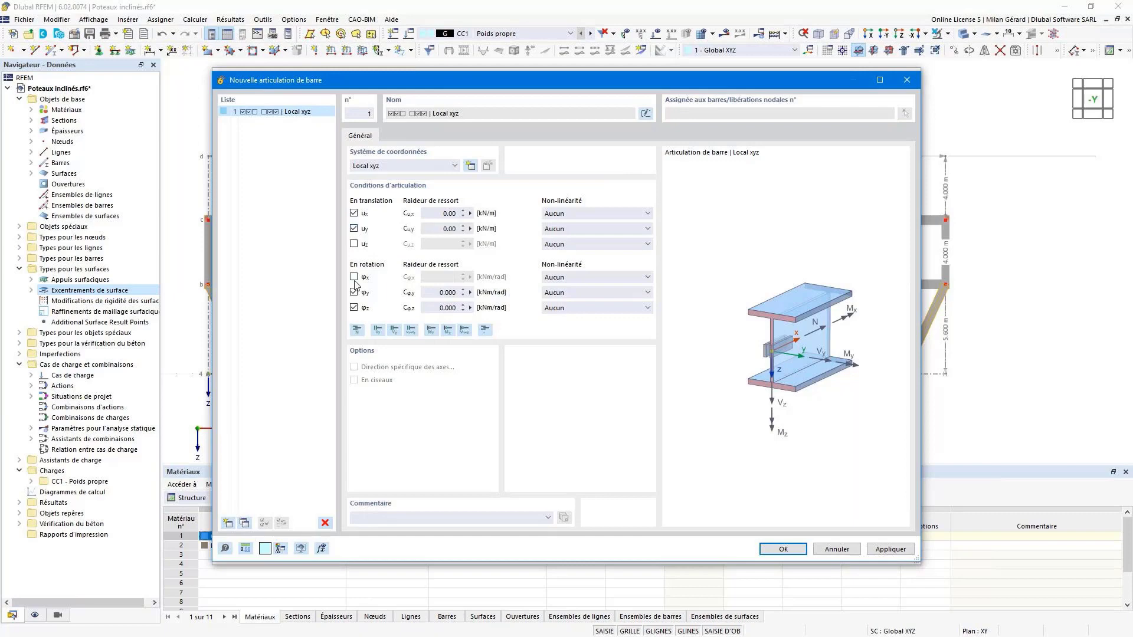
pyautogui.click(354, 277)
pyautogui.click(789, 550)
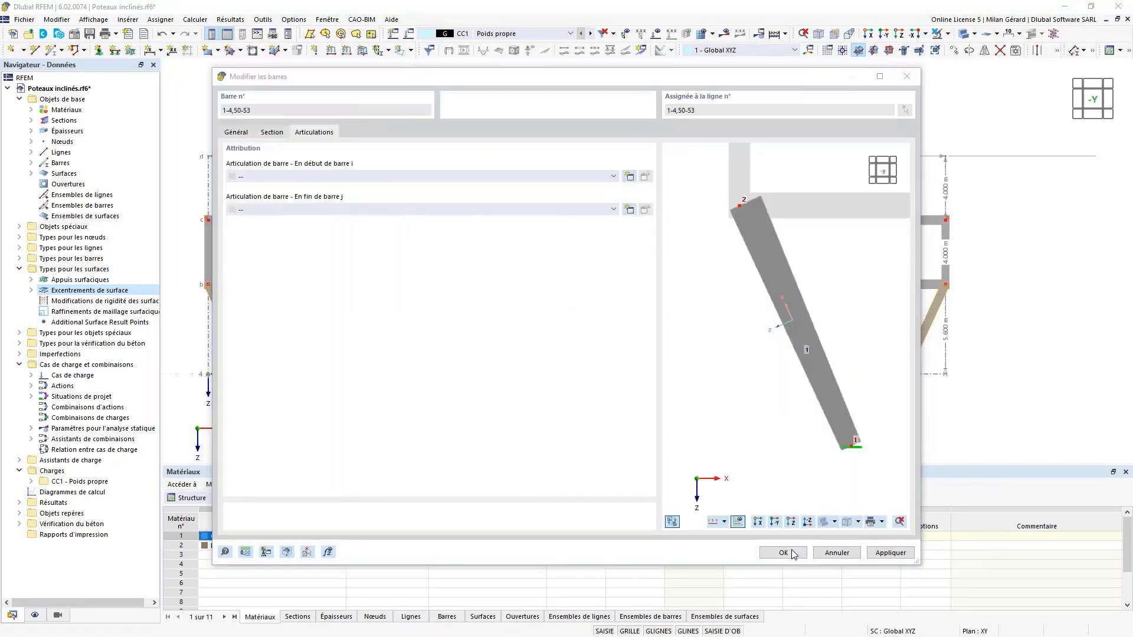
pyautogui.scroll(3, 741, 204)
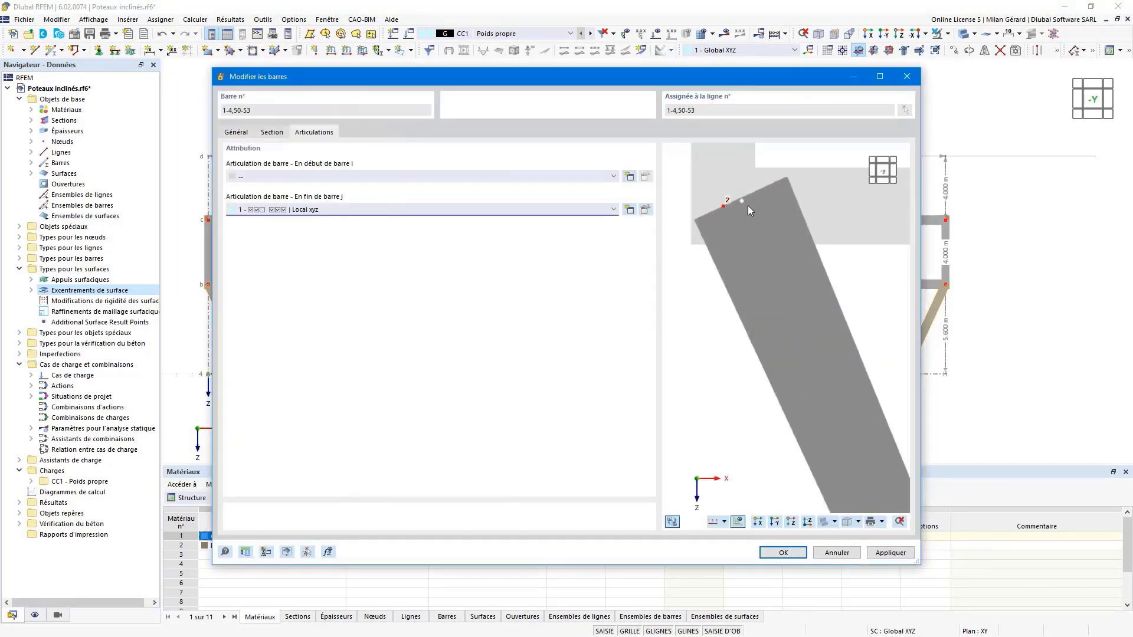
pyautogui.scroll(2, 742, 202)
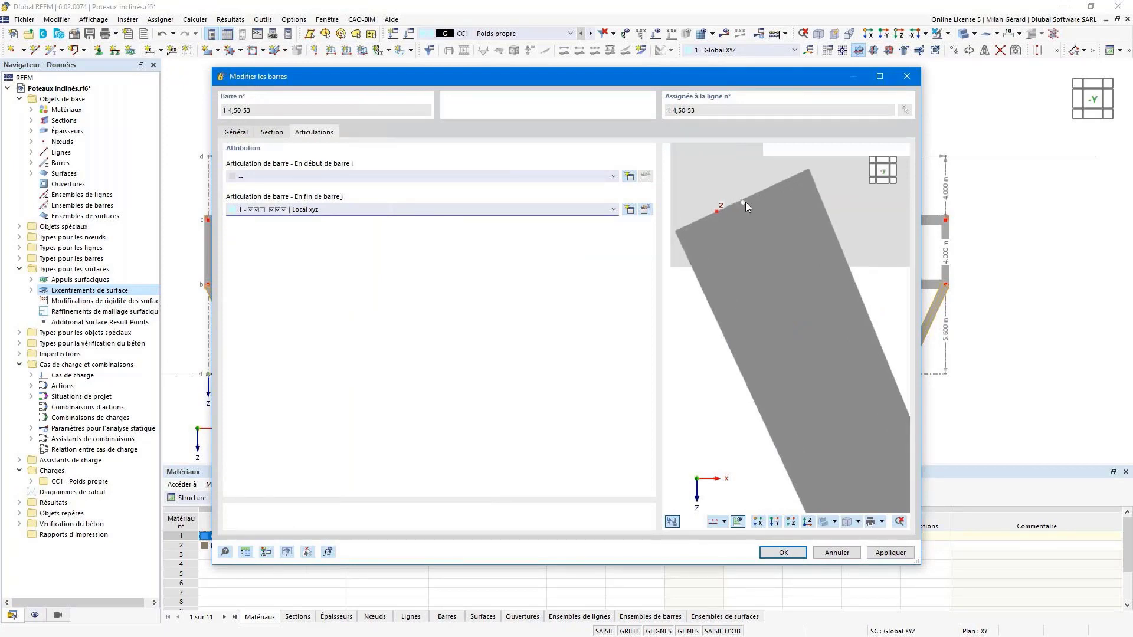
pyautogui.scroll(-3, 738, 204)
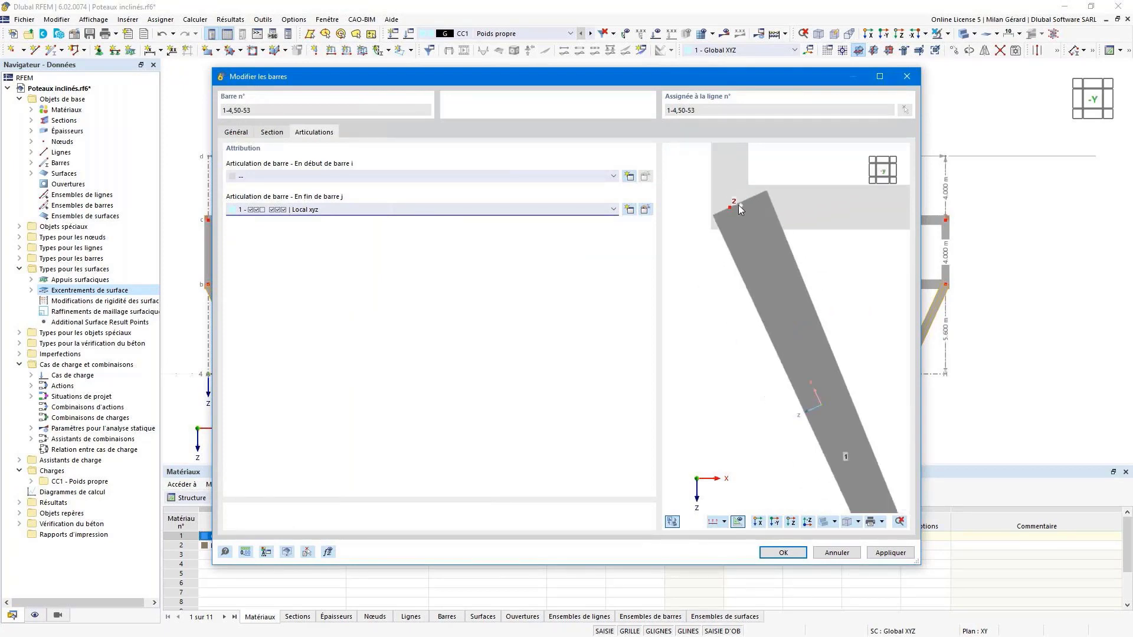
pyautogui.scroll(-2, 753, 274)
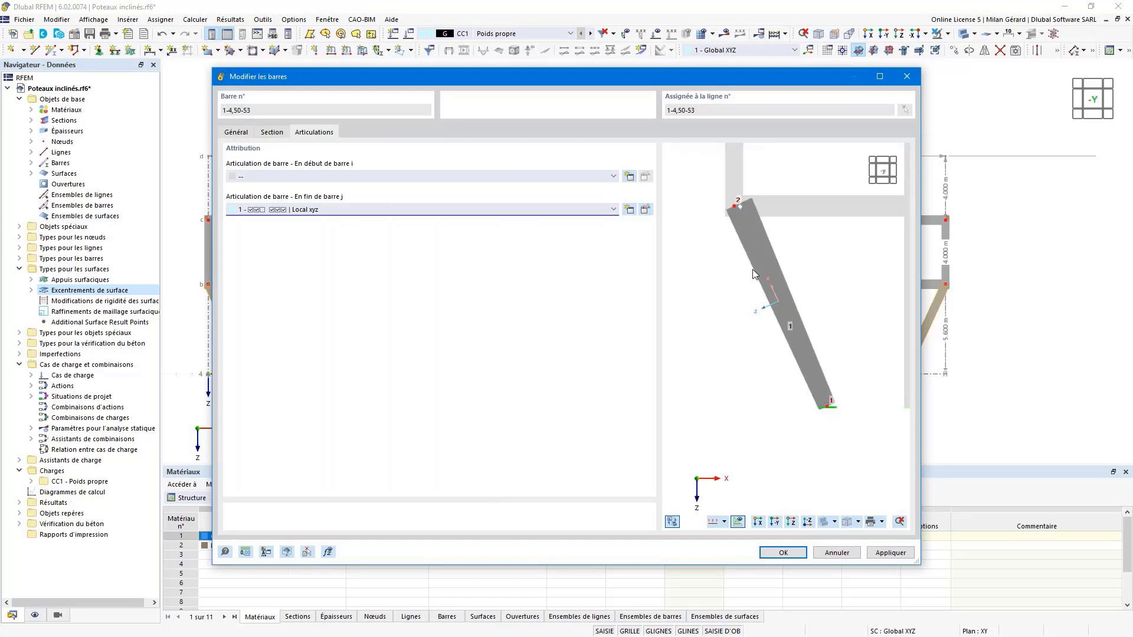
# - Activate the design properties of the inclined columns and review their effective length and concrete cover settings
pyautogui.click(236, 132)
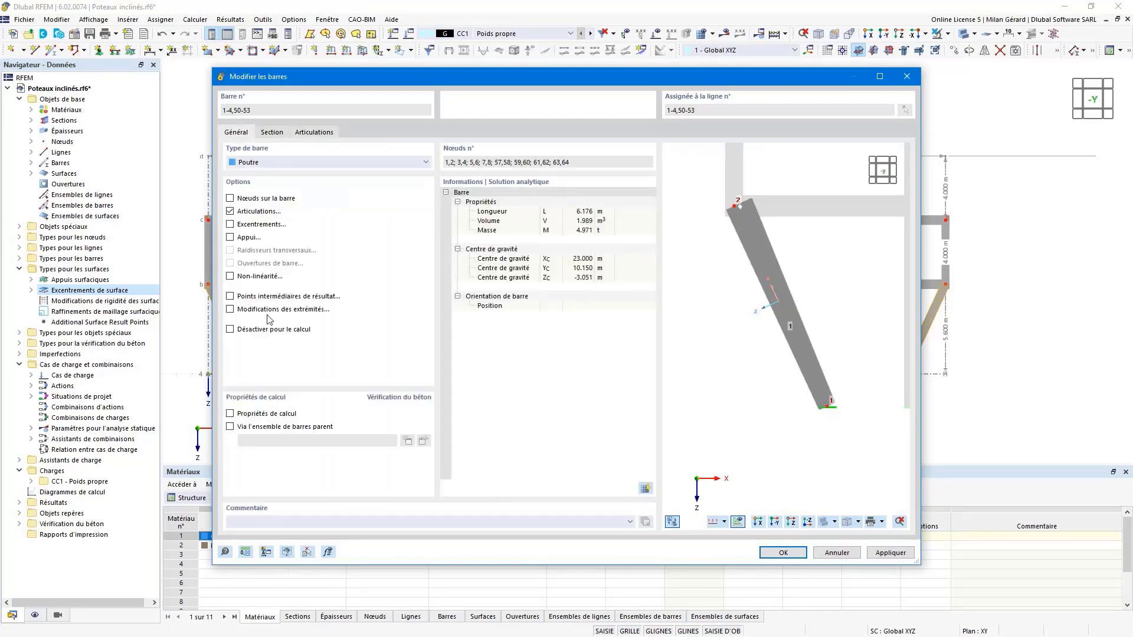
pyautogui.click(246, 415)
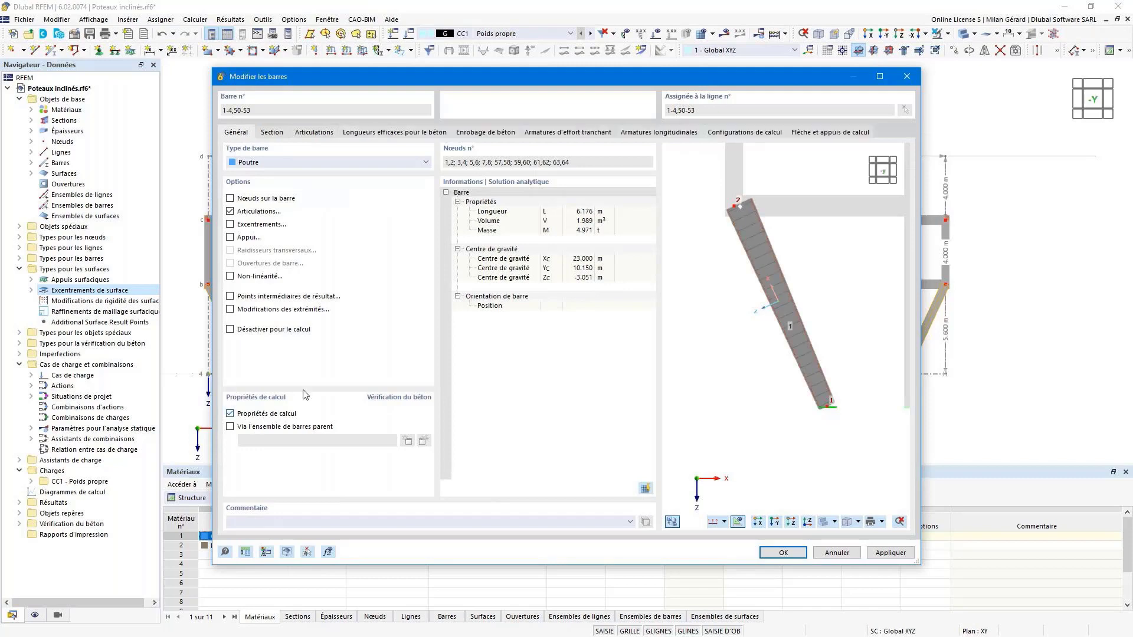
pyautogui.click(435, 134)
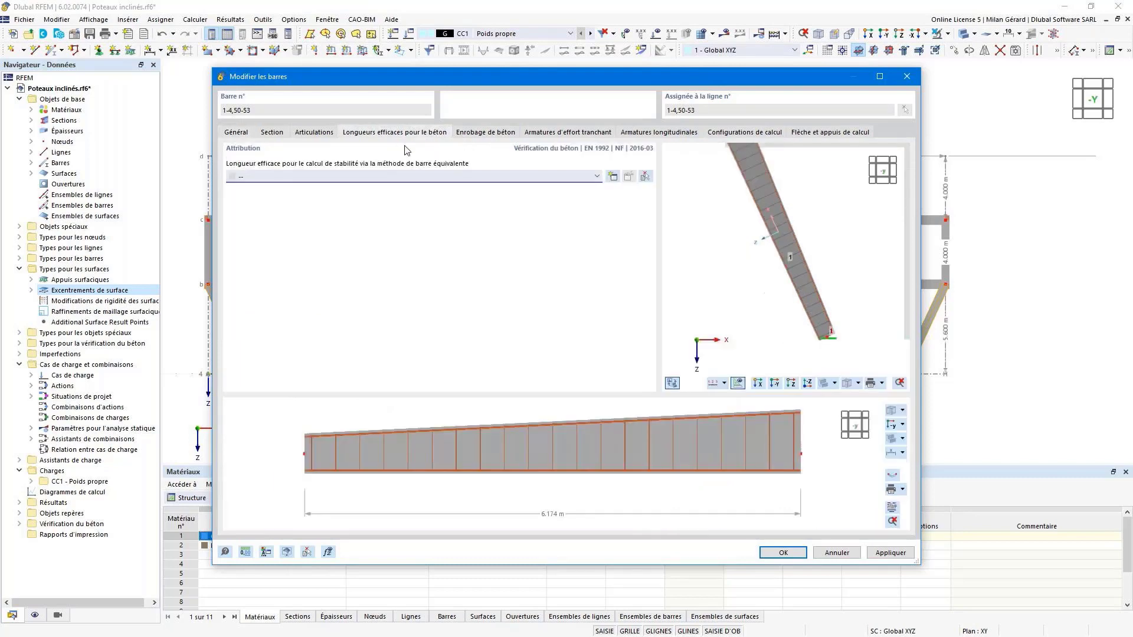
pyautogui.click(475, 133)
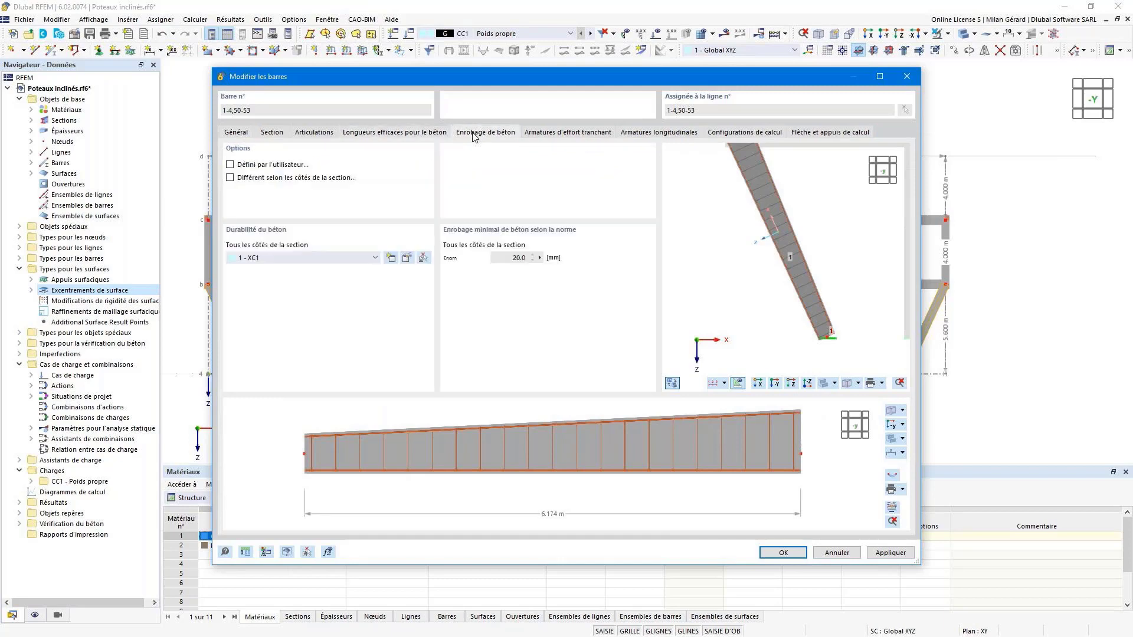
# - Set the stirrup spacing of the columns' shear reinforcement to 0.200 m
pyautogui.click(580, 135)
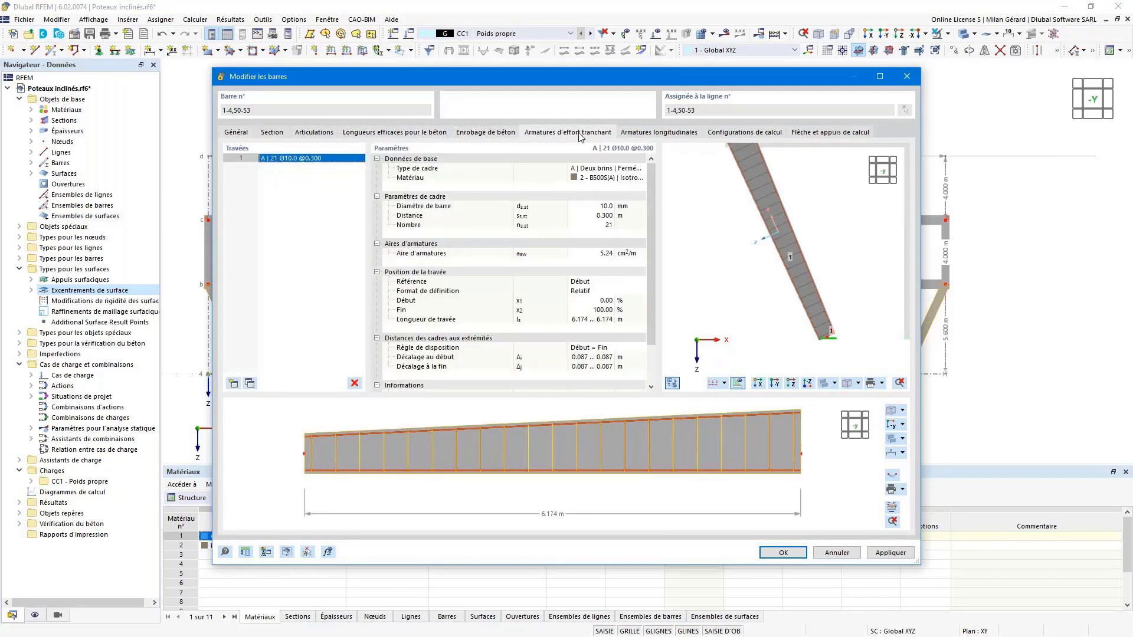
pyautogui.click(597, 215)
pyautogui.press('BackSpace')
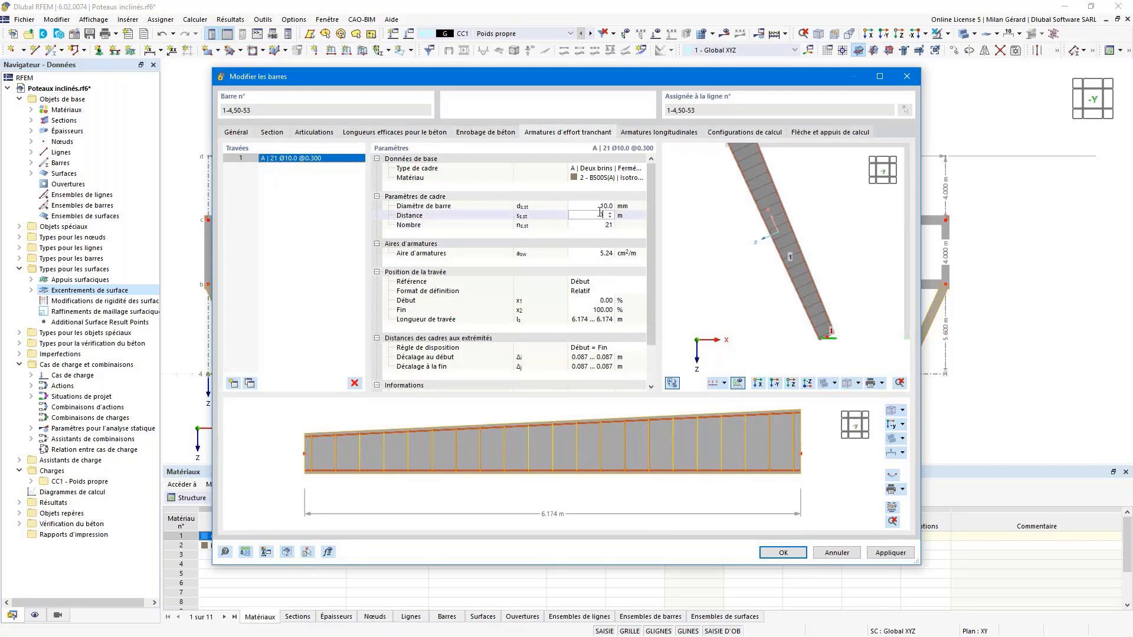
pyautogui.write('0.2')
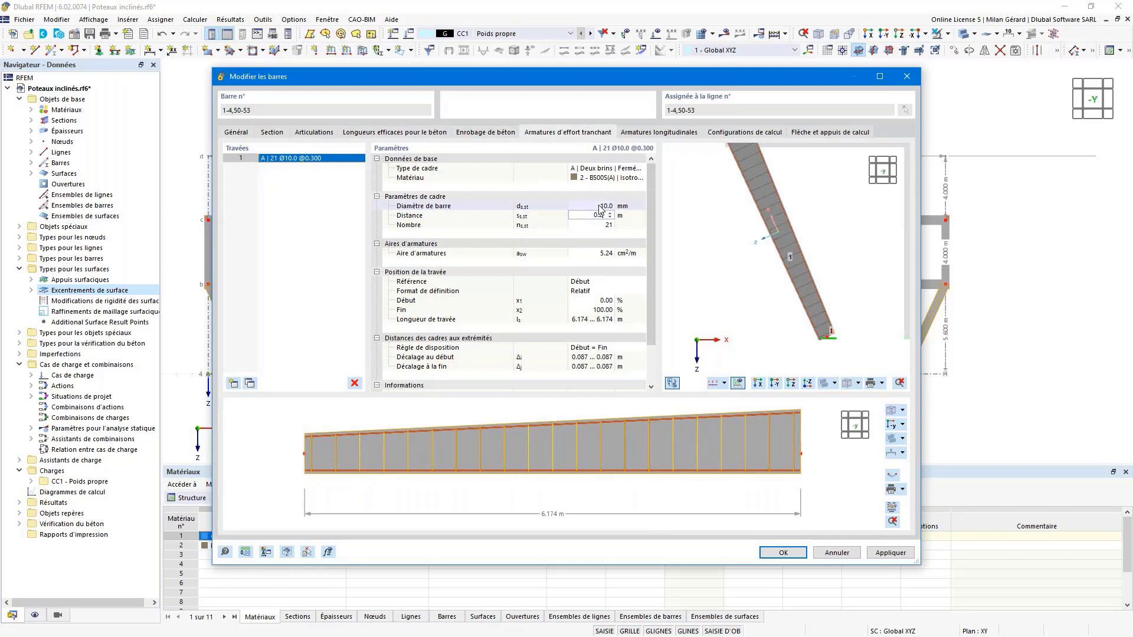
pyautogui.click(598, 206)
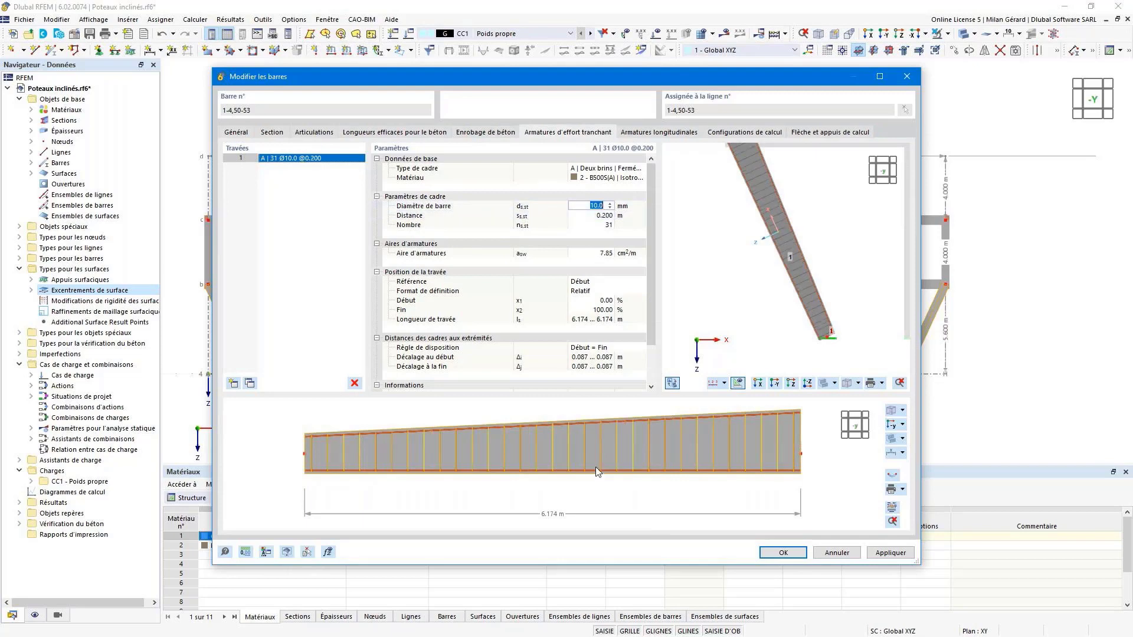
pyautogui.scroll(-3, 774, 284)
pyautogui.scroll(4, 779, 225)
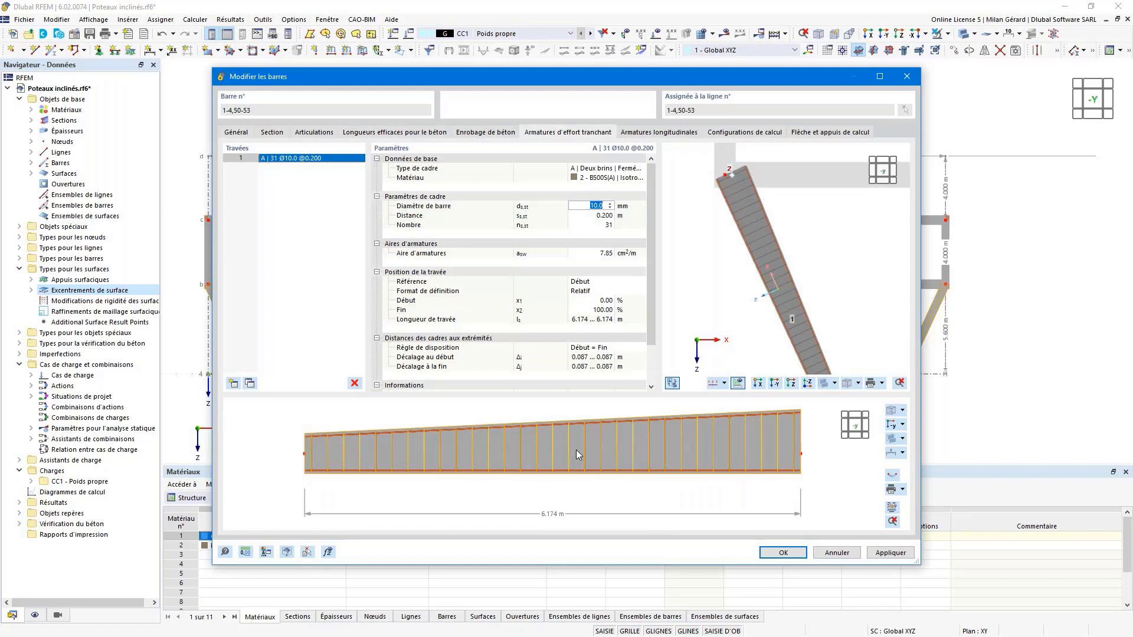
# - Set the inclined columns' longitudinal reinforcement to the uniformly distributed bar type (C) while previewing the reinforced cross-section
pyautogui.click(637, 133)
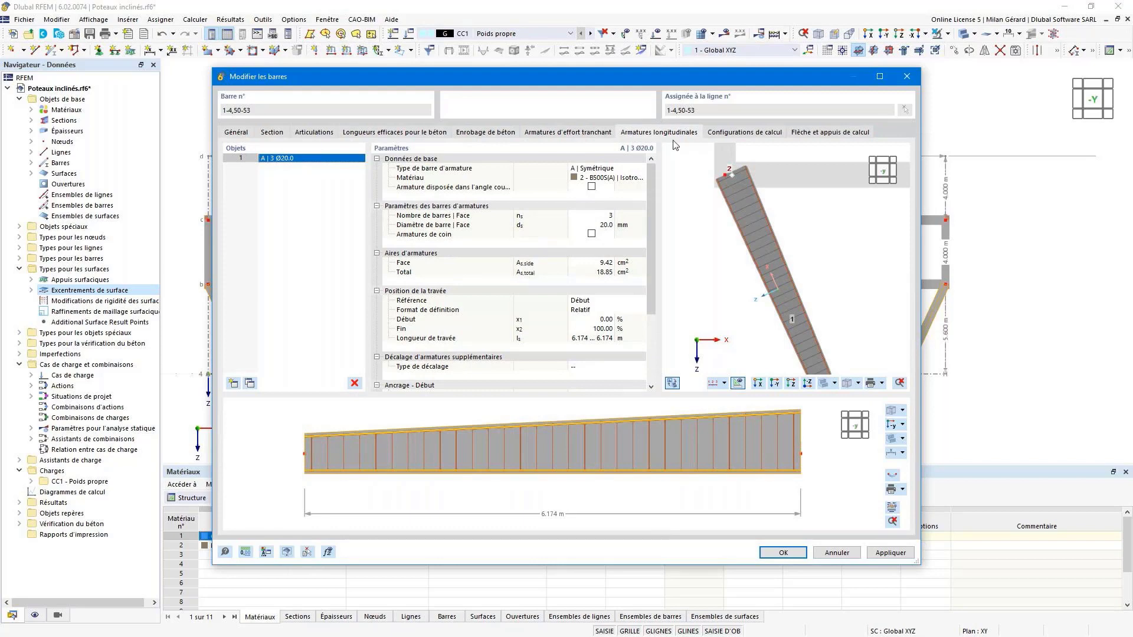
pyautogui.scroll(-2, 790, 232)
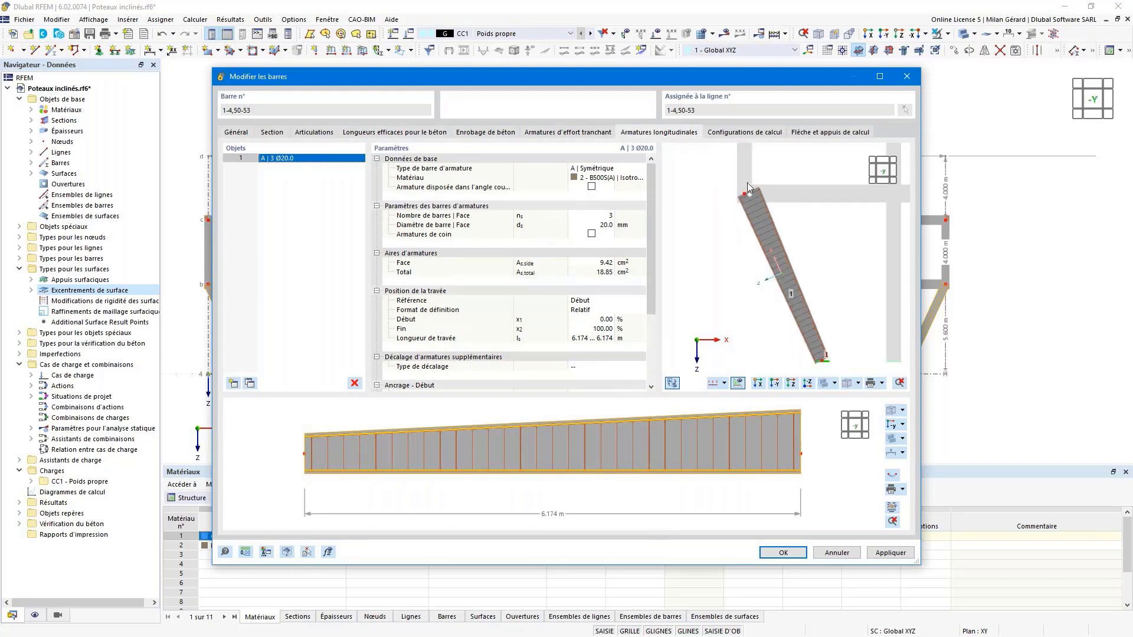
pyautogui.scroll(1, 777, 275)
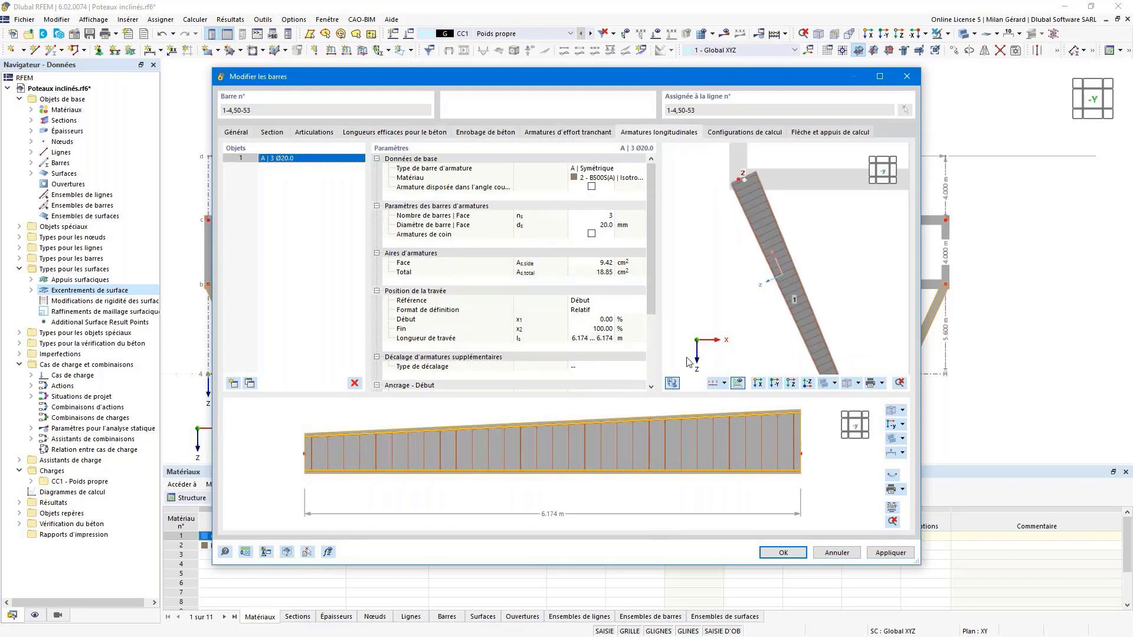
pyautogui.click(672, 384)
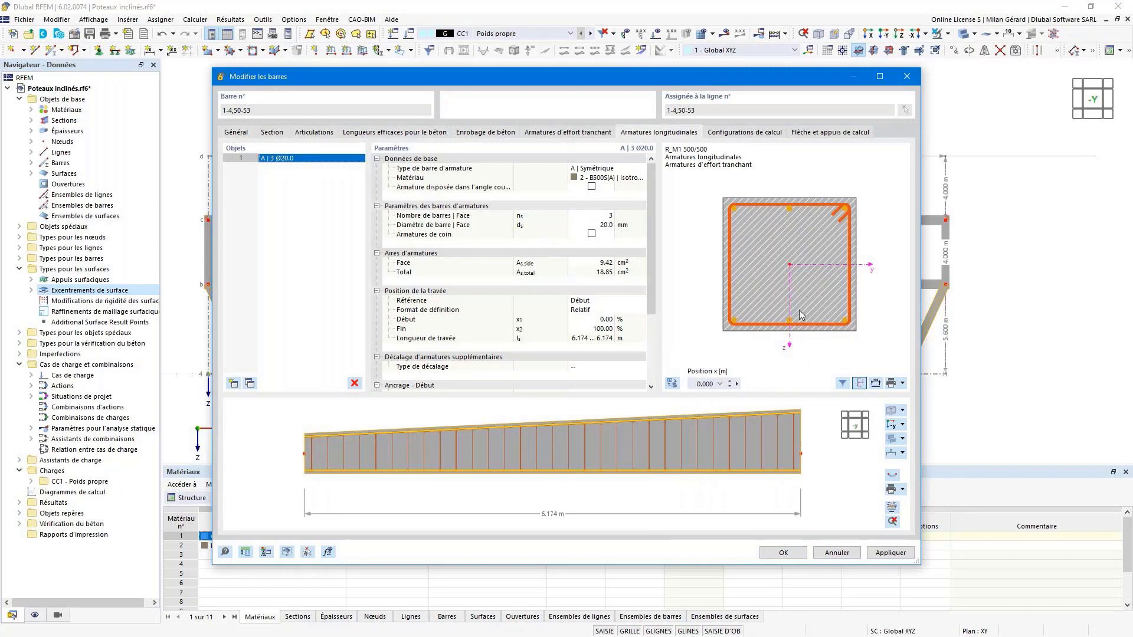
pyautogui.click(578, 224)
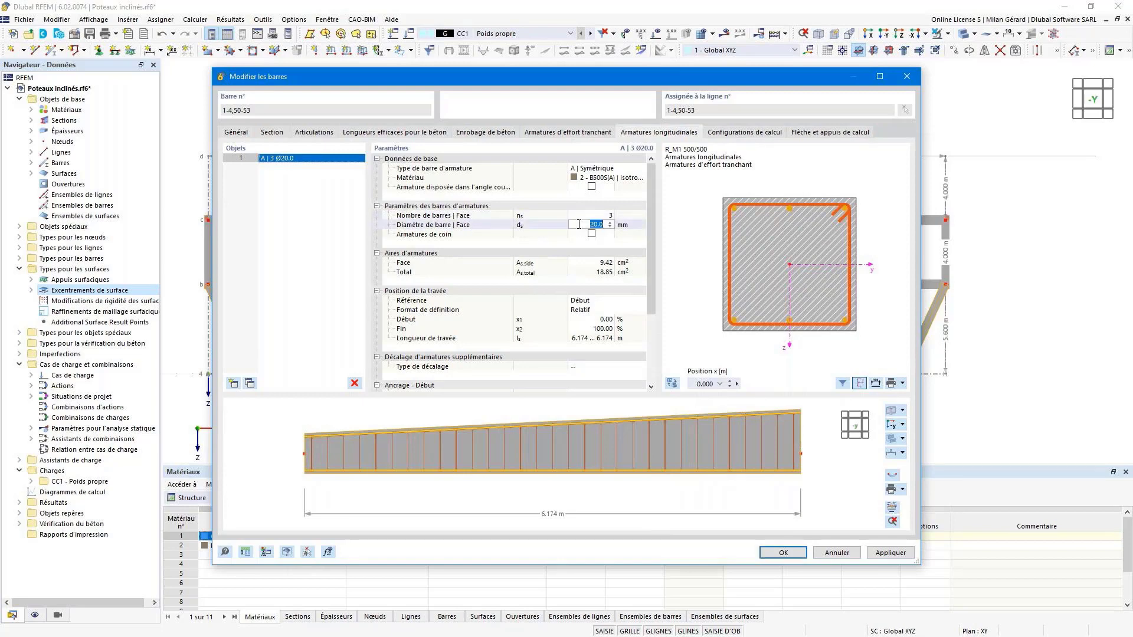
pyautogui.click(600, 170)
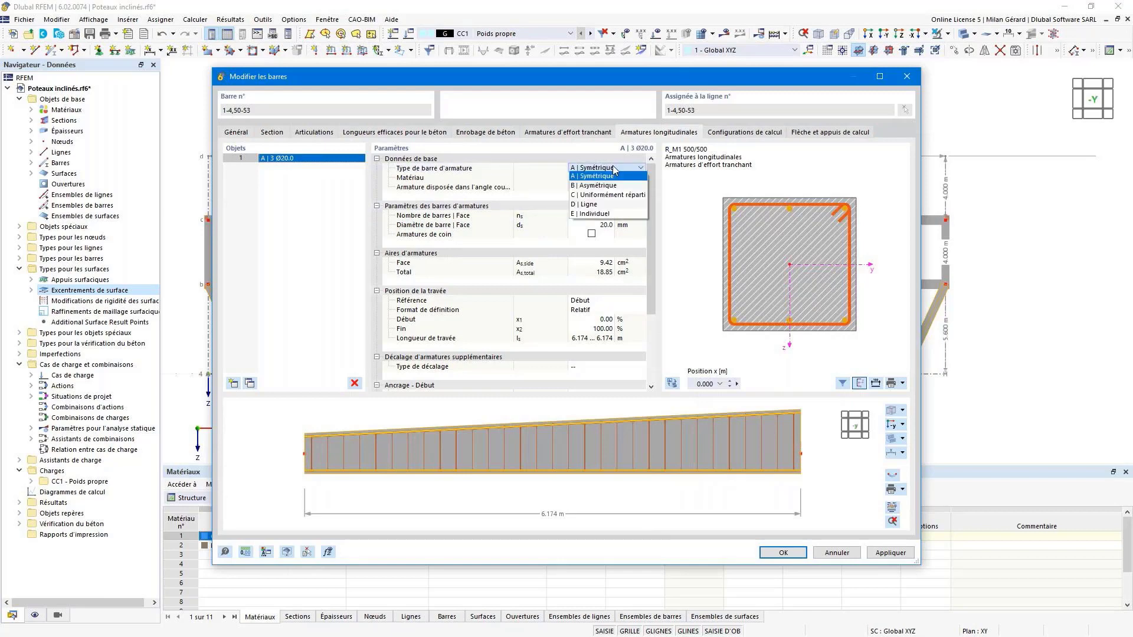
pyautogui.click(622, 196)
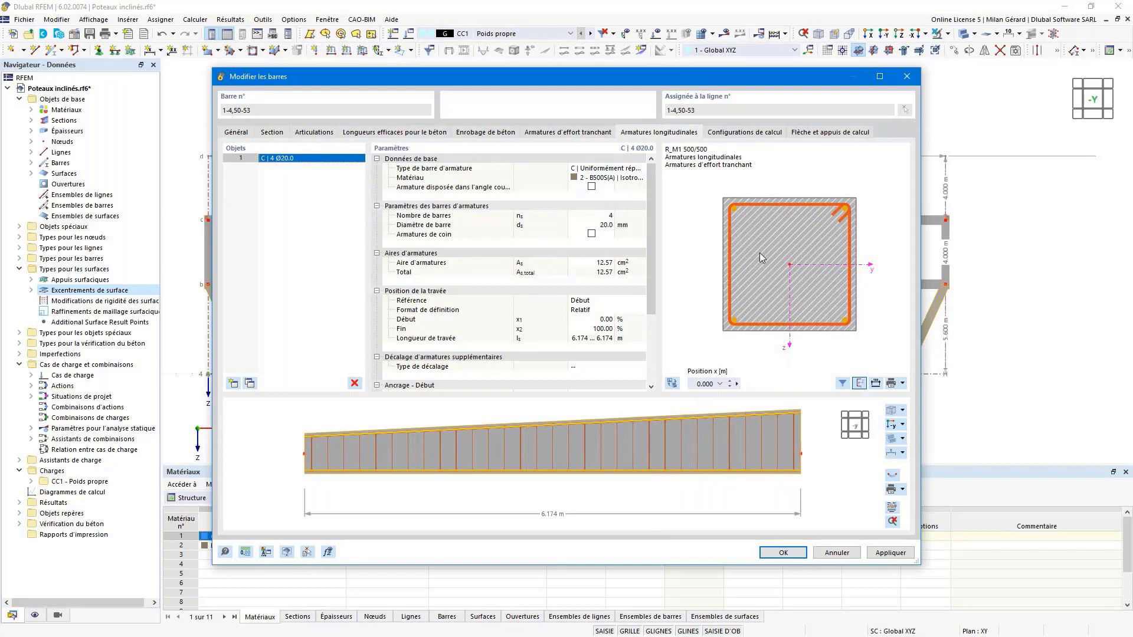
# - Set the longitudinal bar diameter to 14 mm and accept the inclined columns' properties
pyautogui.click(600, 224)
pyautogui.write('14')
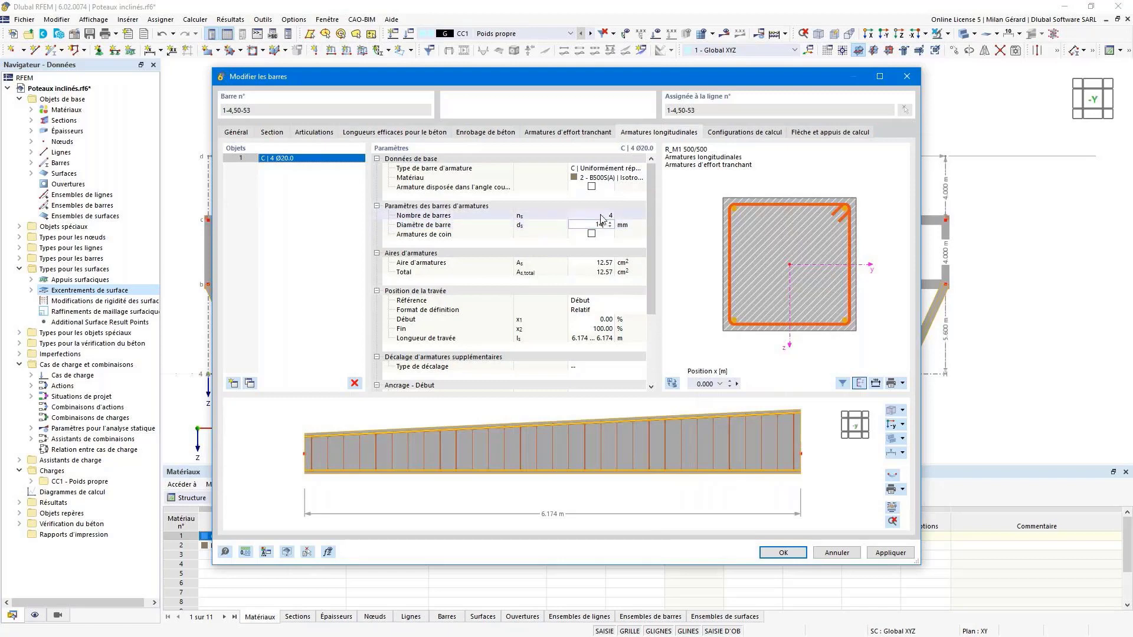
pyautogui.click(602, 215)
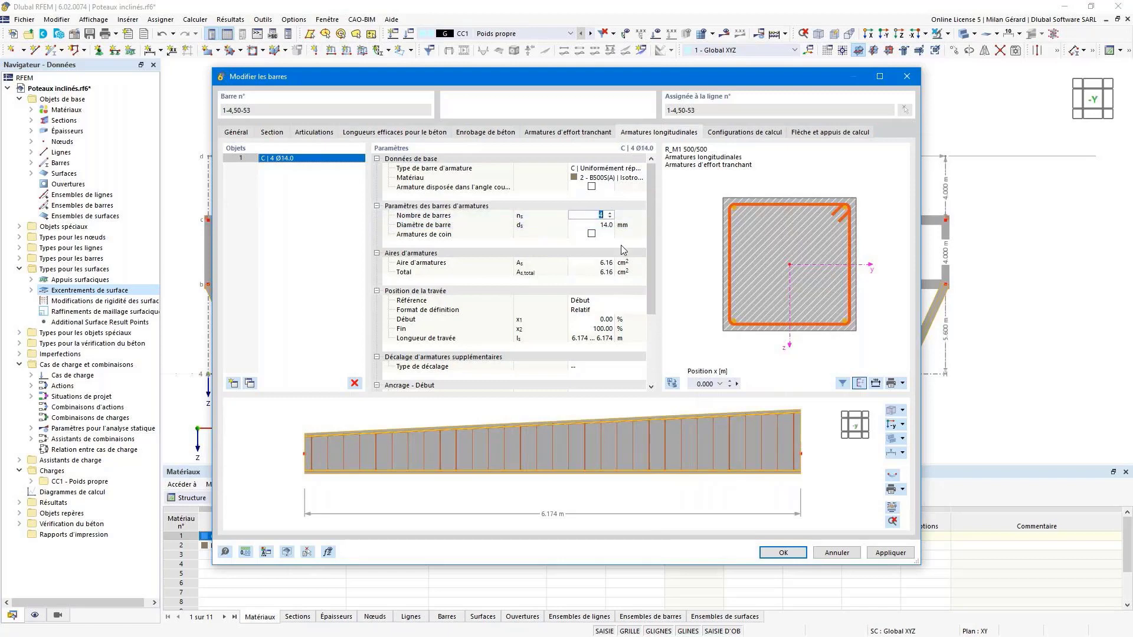
pyautogui.click(782, 553)
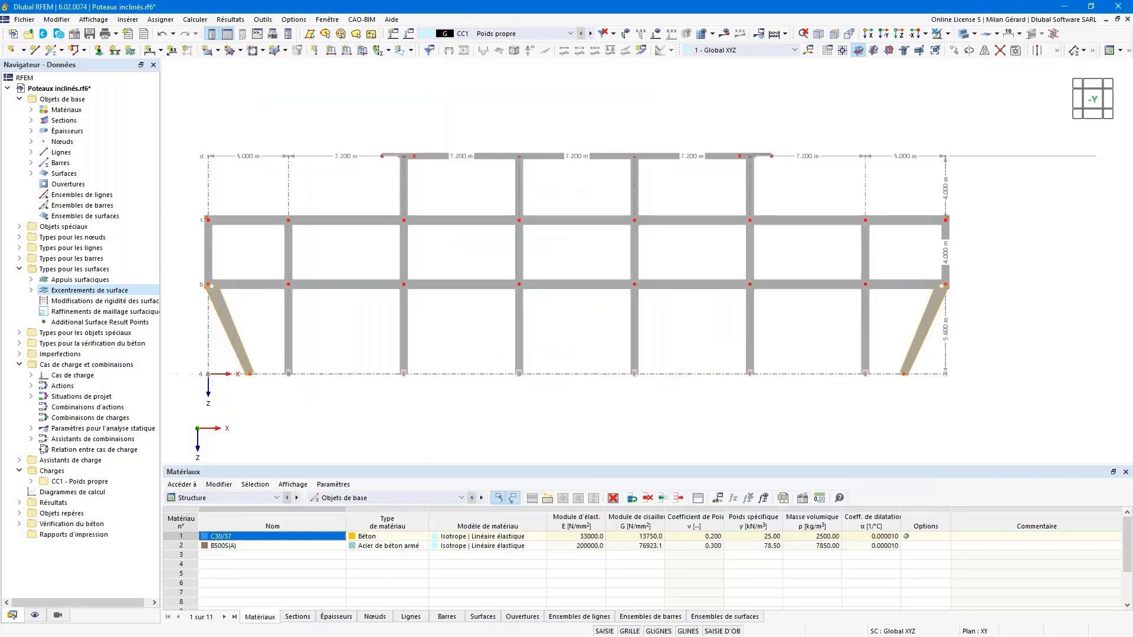
# - Switch the model to transparent display in isometric view and inspect the reinforcement inside the inclined columns
pyautogui.click(225, 358)
pyautogui.scroll(5, 212, 317)
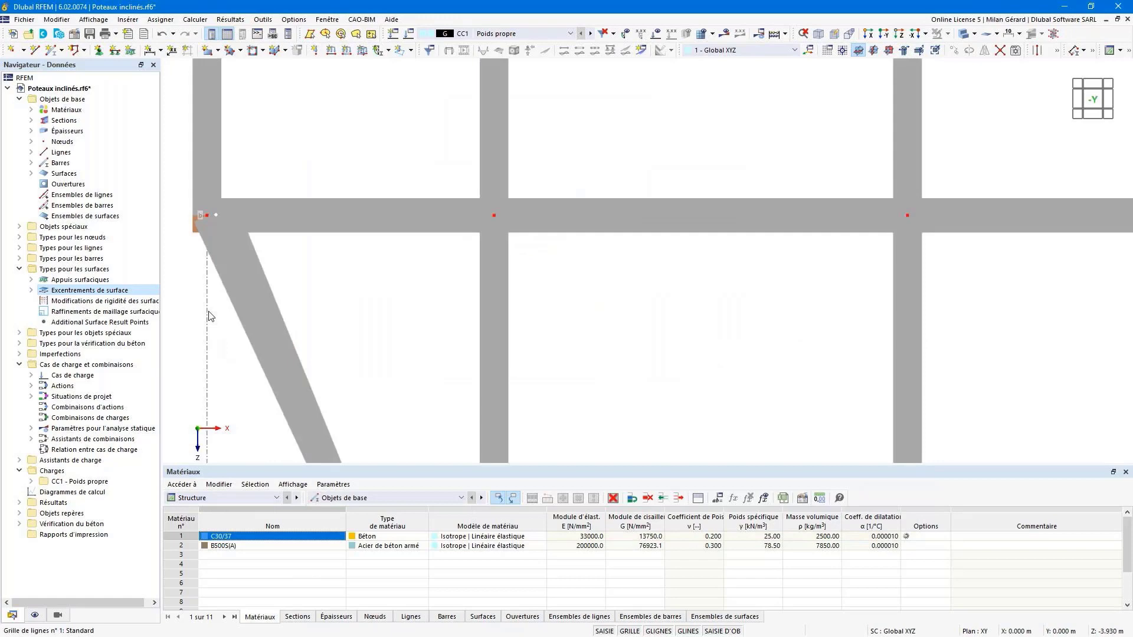
pyautogui.click(818, 34)
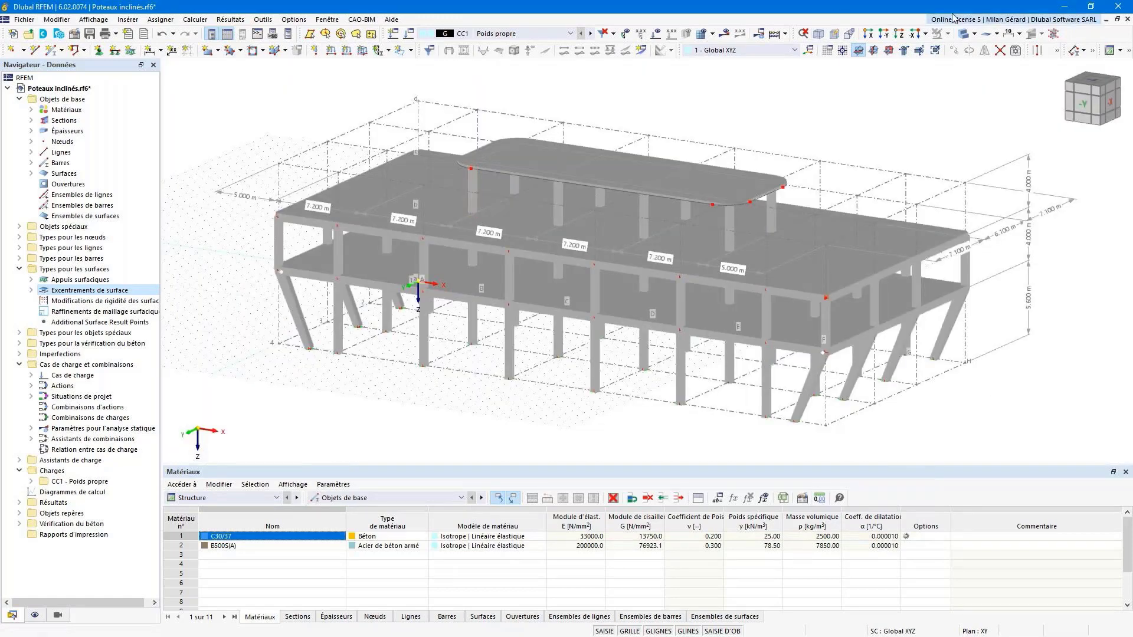
pyautogui.click(974, 33)
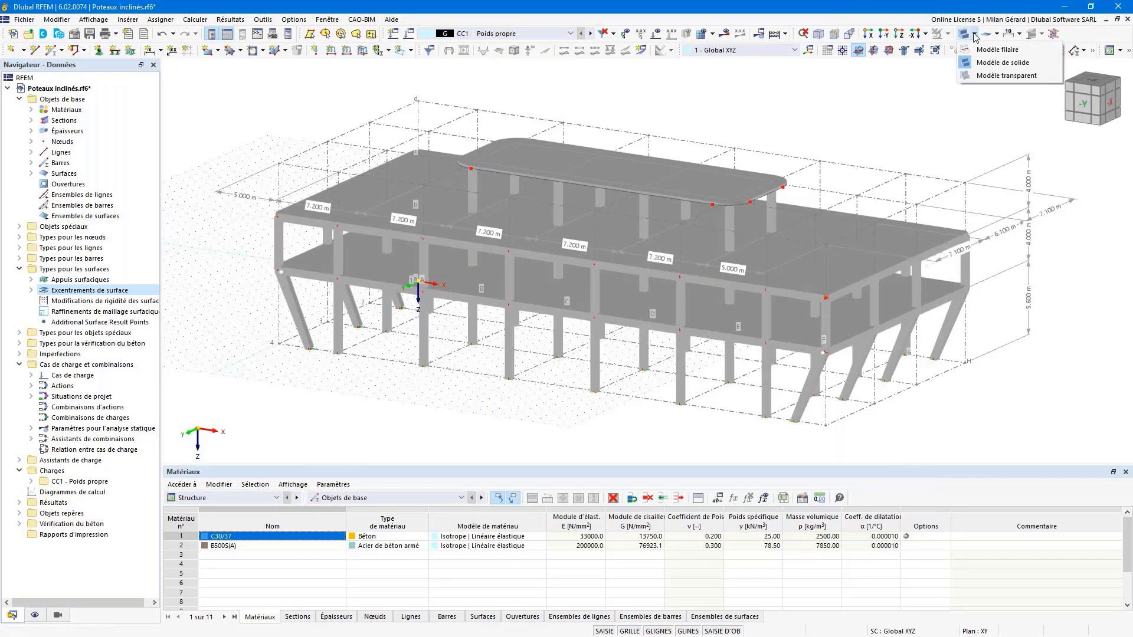
pyautogui.click(1005, 76)
pyautogui.scroll(5, 313, 328)
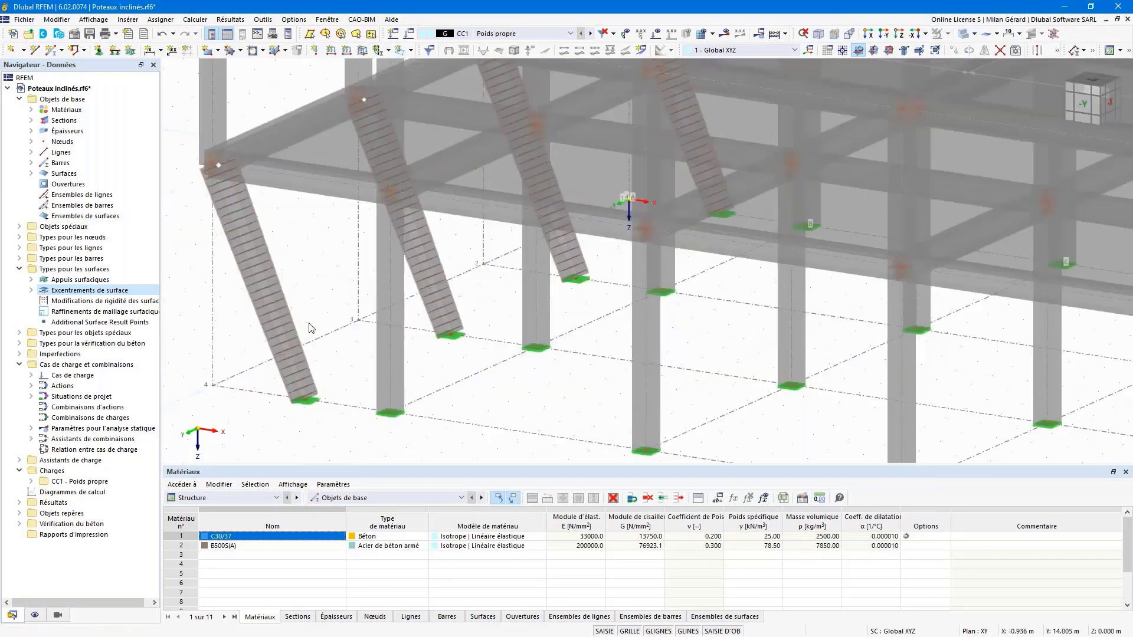
pyautogui.moveTo(316, 323); pyautogui.dragTo(399, 281, button='middle')
pyautogui.scroll(2, 399, 281)
pyautogui.scroll(2, 399, 282)
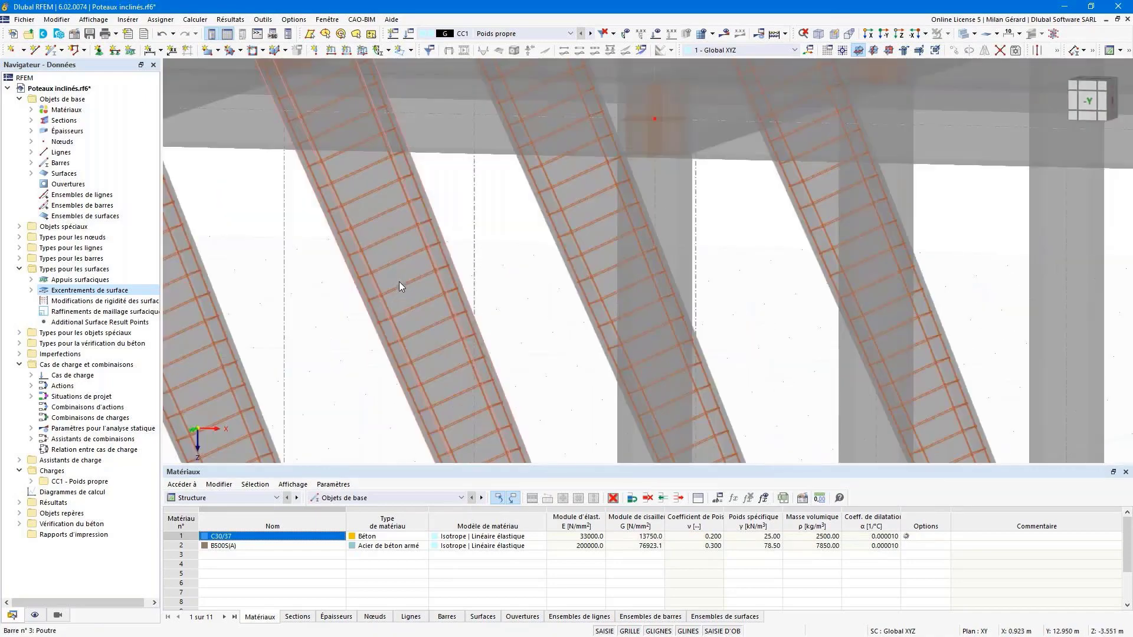
# - Restore the full isometric view and hide the work grid and the line grids
pyautogui.click(818, 33)
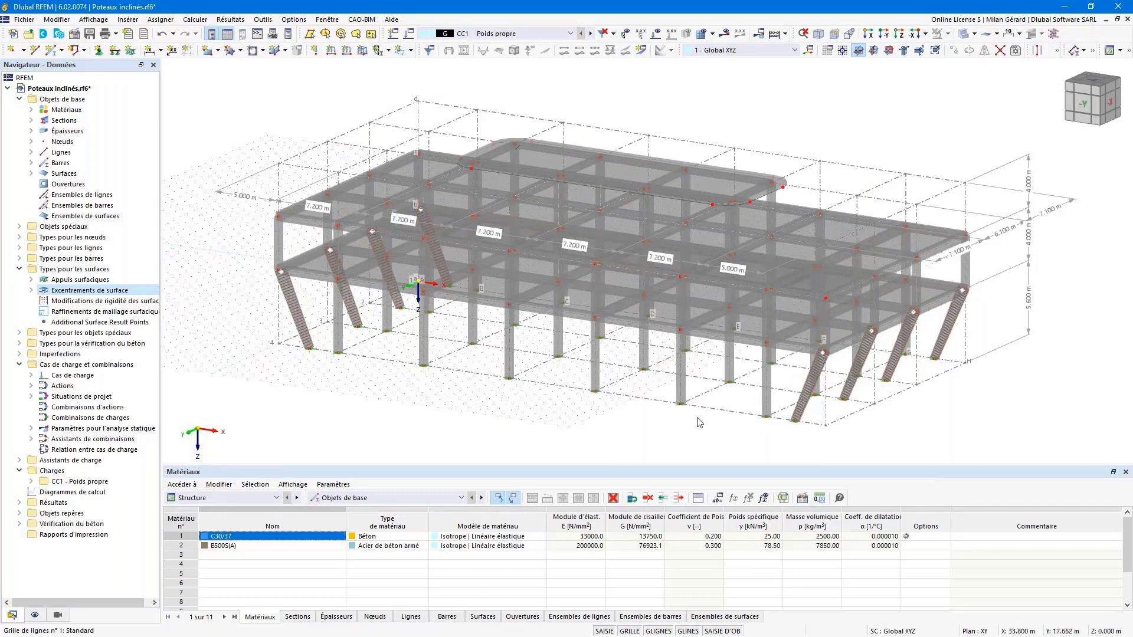
pyautogui.click(628, 631)
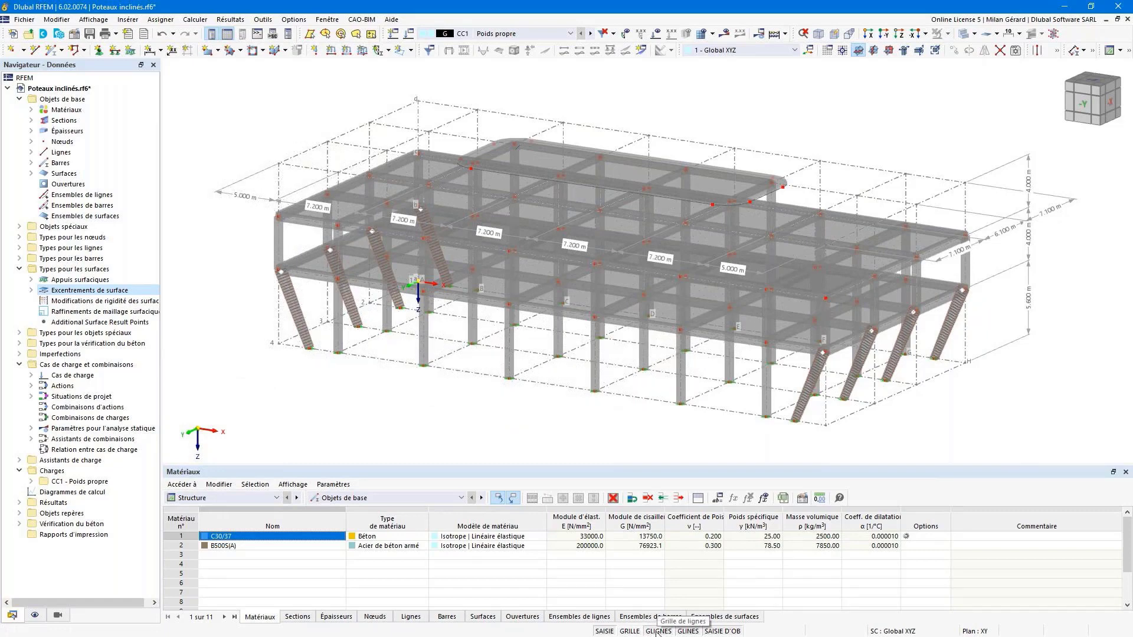
pyautogui.click(657, 631)
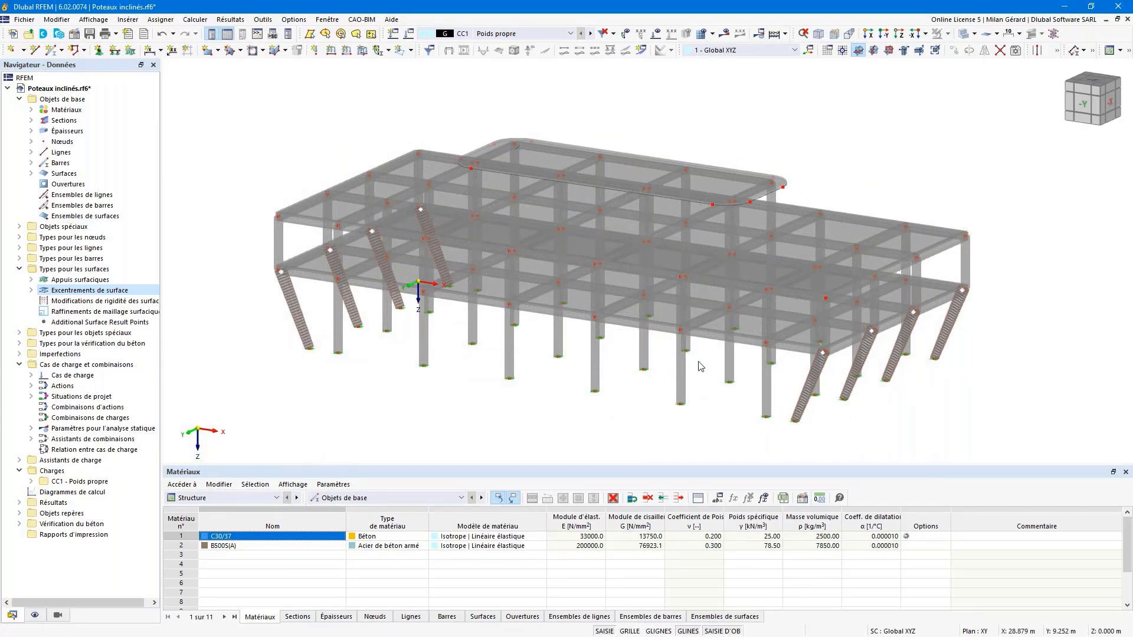
pyautogui.scroll(2, 831, 94)
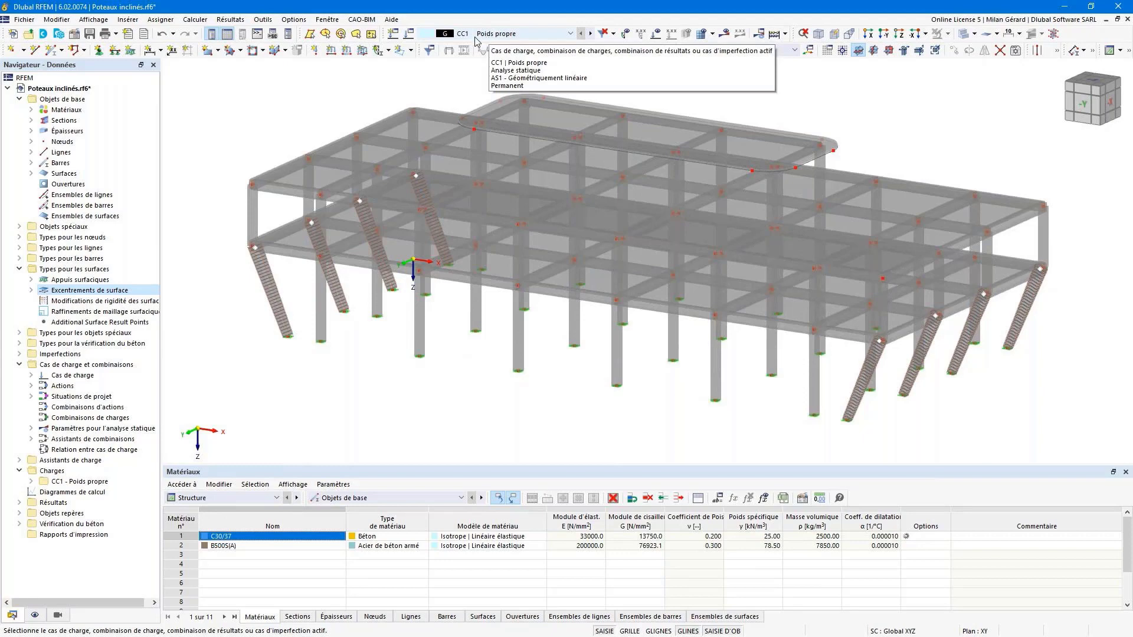
# - Deactivate the three ELS design situations SP2 to SP4 (Caractéristique, Fréquent and Quasi-permanent)
pyautogui.click(413, 35)
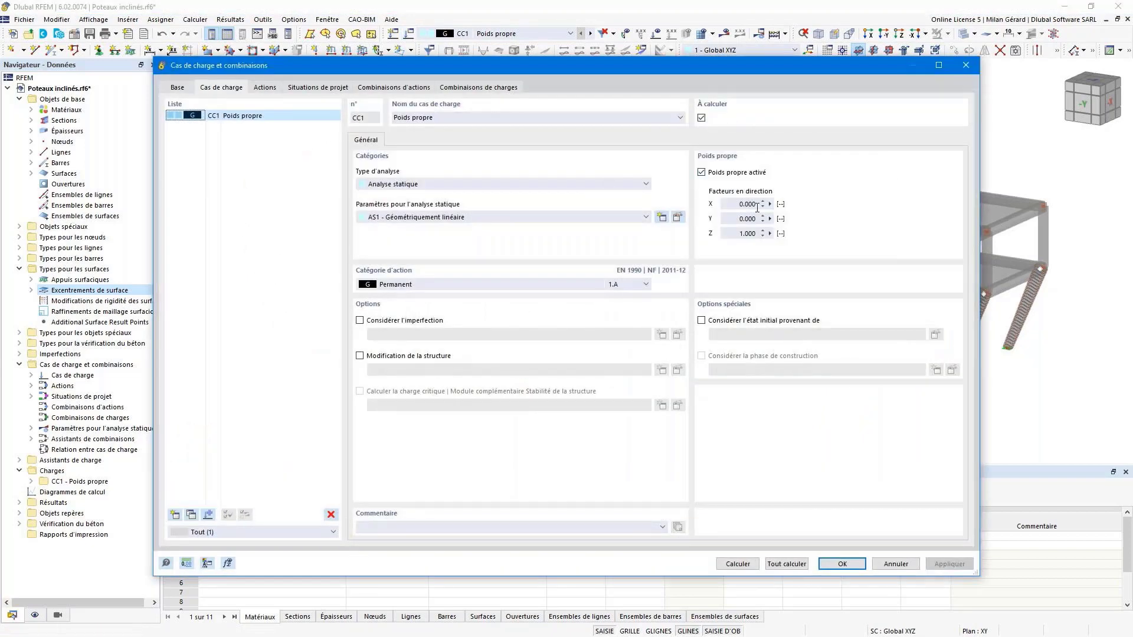
pyautogui.click(323, 88)
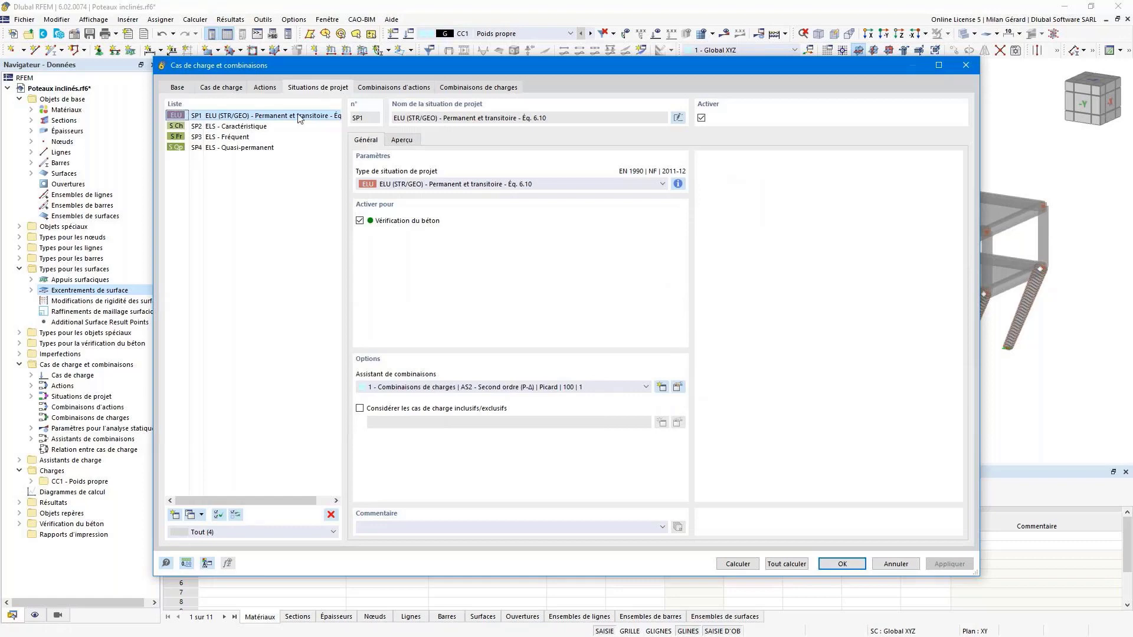
pyautogui.click(273, 127)
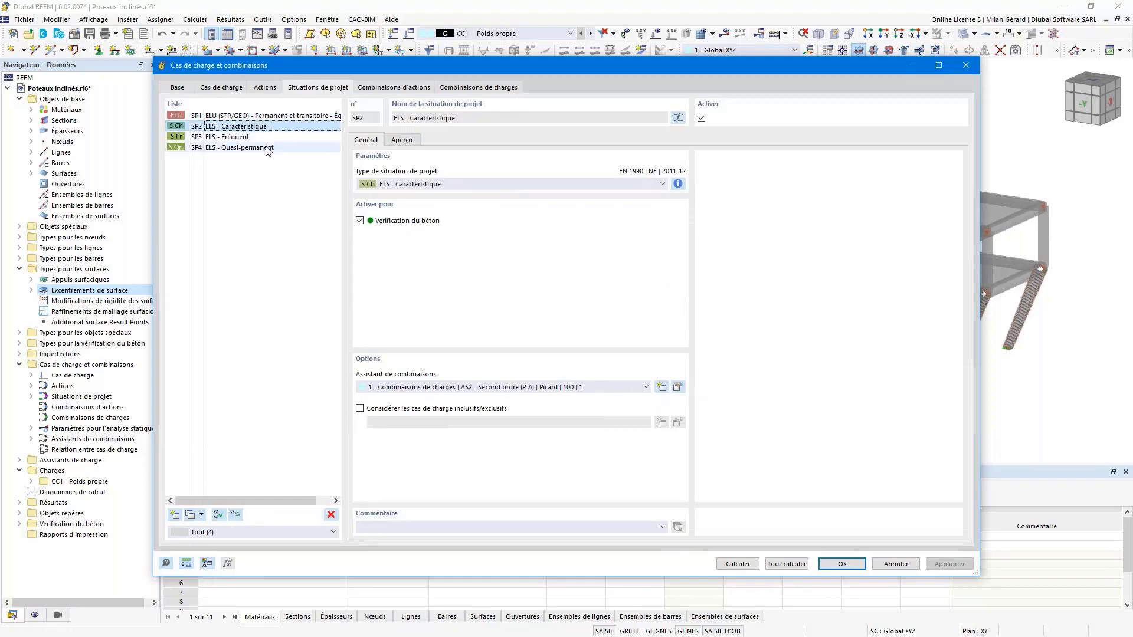
pyautogui.keyDown('shift'); pyautogui.click(269, 147); pyautogui.keyUp('shift')
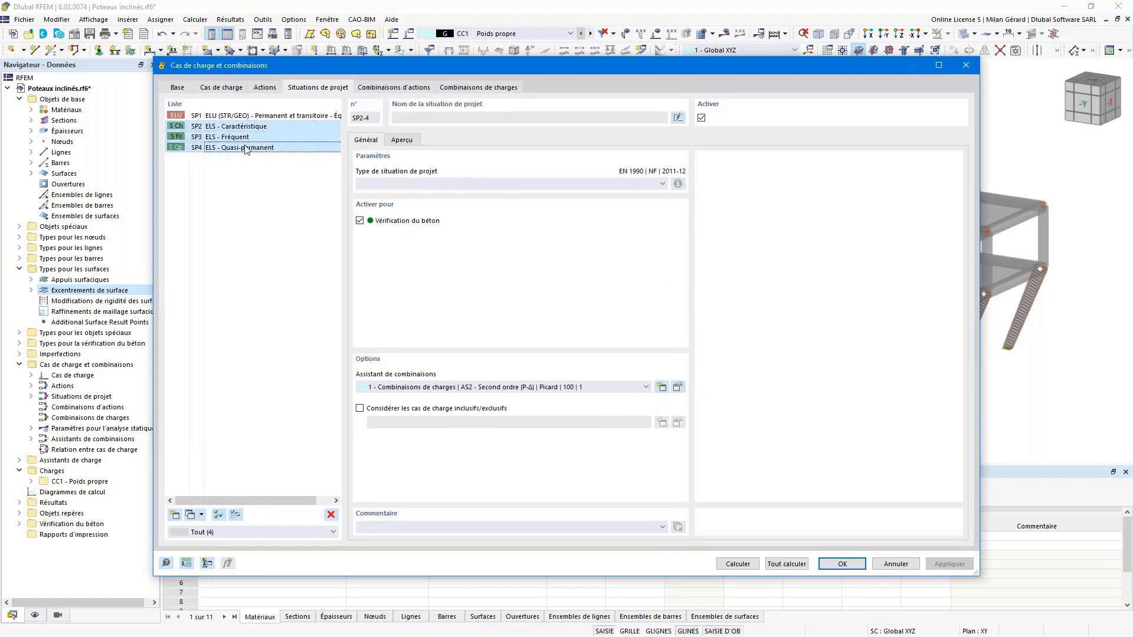
pyautogui.click(701, 118)
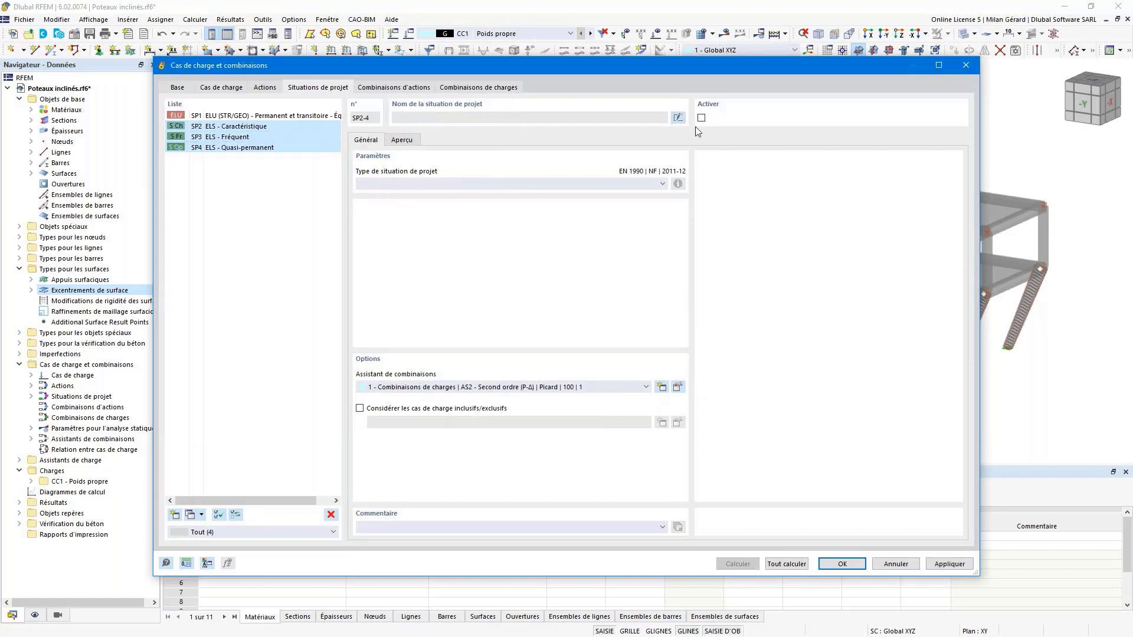
# - Duplicate the ELU (STR/GEO) design situation SP1 and assign combination wizard 2, AS1 - Géométriquement linéaire, to the copy
pyautogui.click(221, 116)
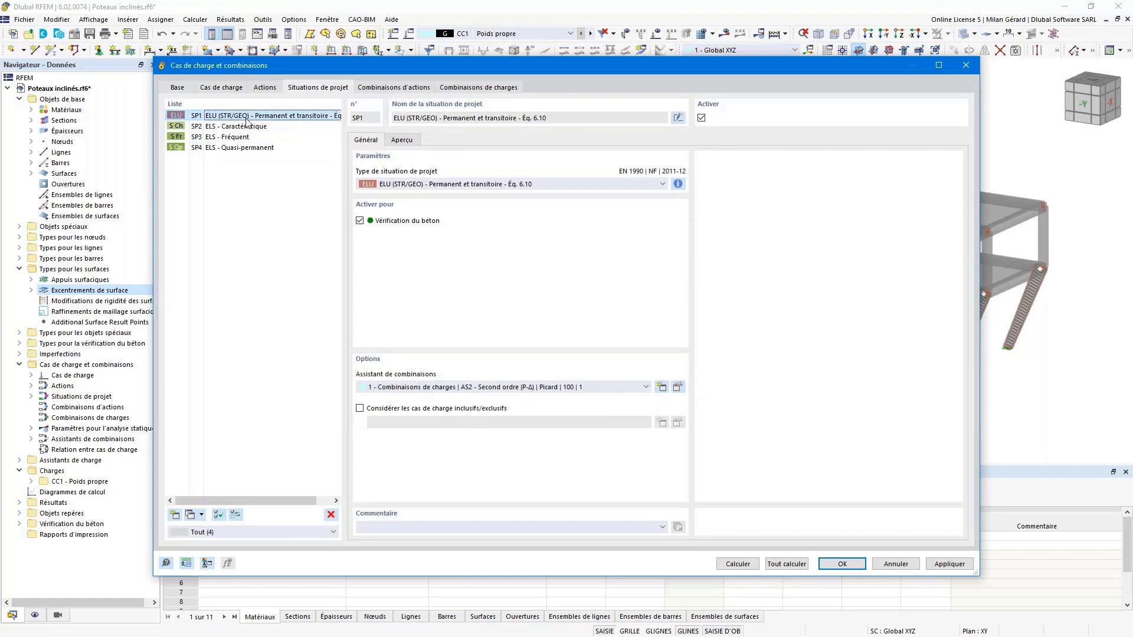
pyautogui.click(190, 514)
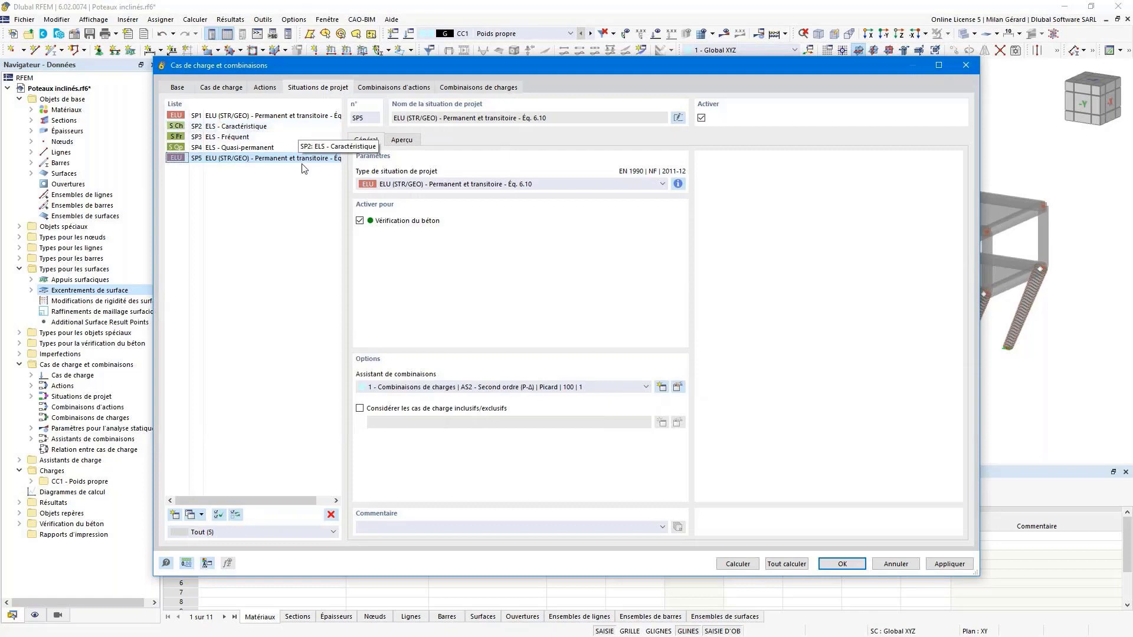
pyautogui.click(507, 387)
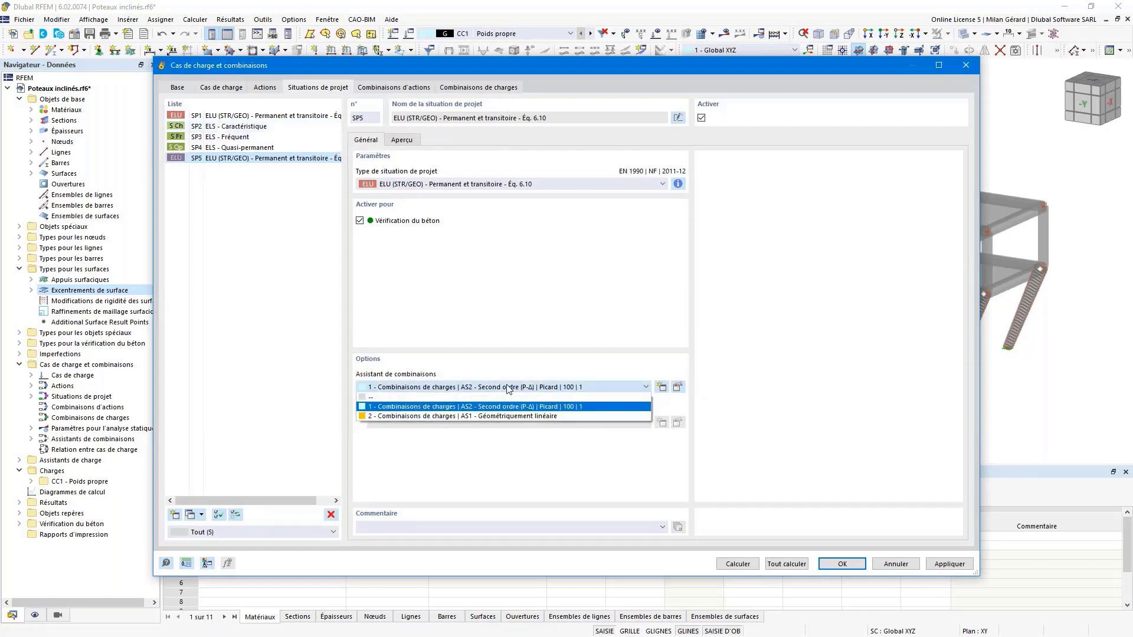
pyautogui.click(522, 415)
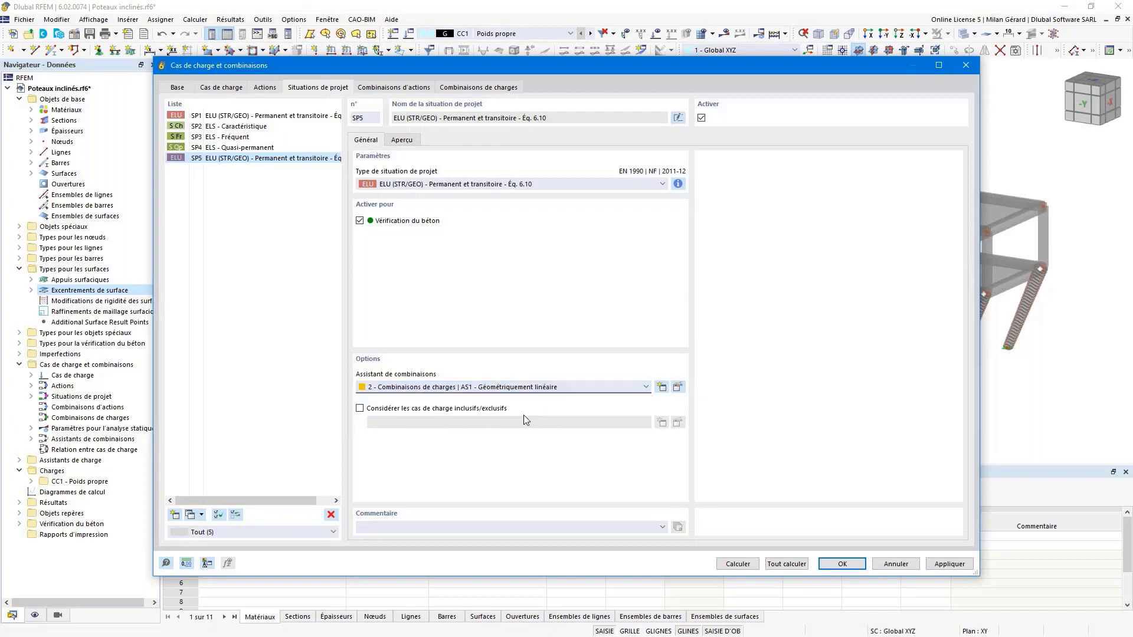
# - From combination wizard 1, create an imperfection case named "Imperfections en X" of type Imperfections locales
pyautogui.click(679, 387)
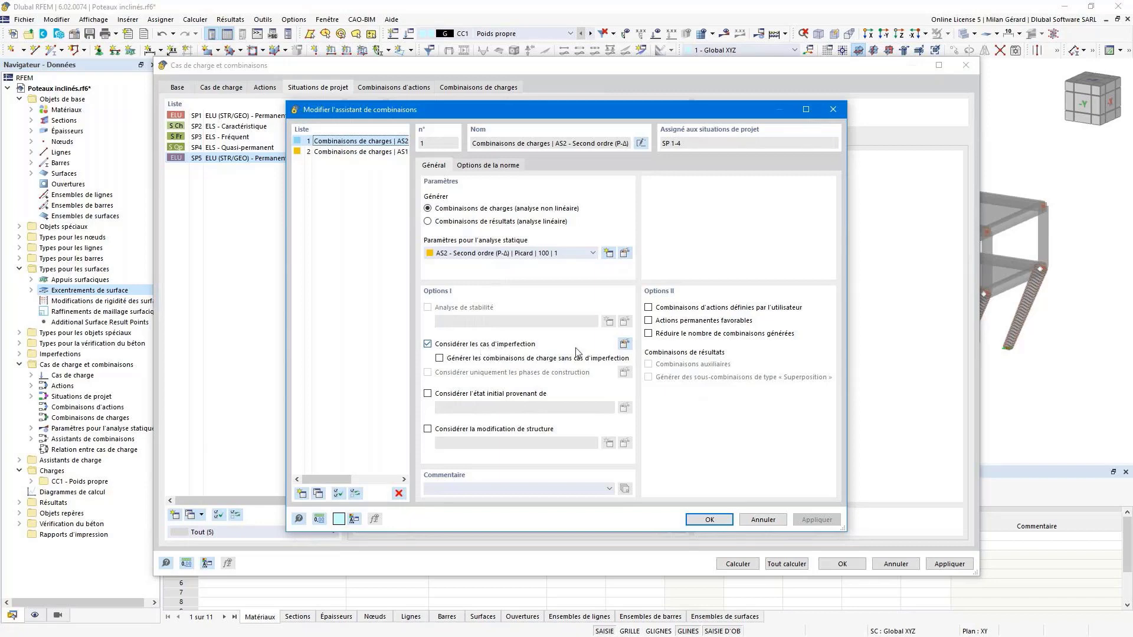
pyautogui.click(625, 344)
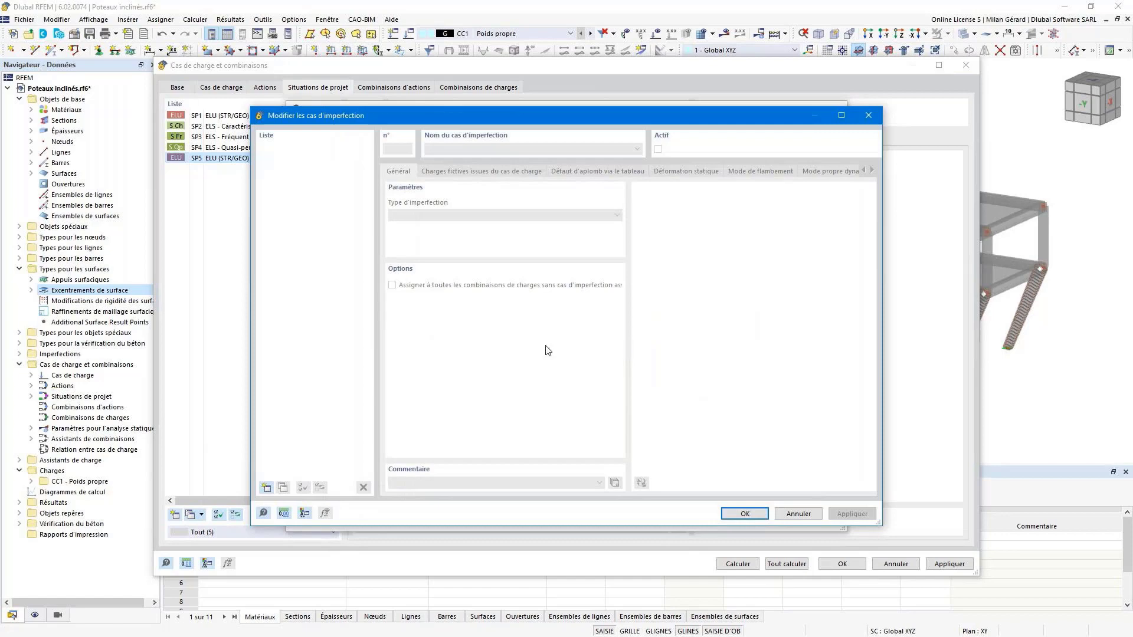
pyautogui.click(268, 490)
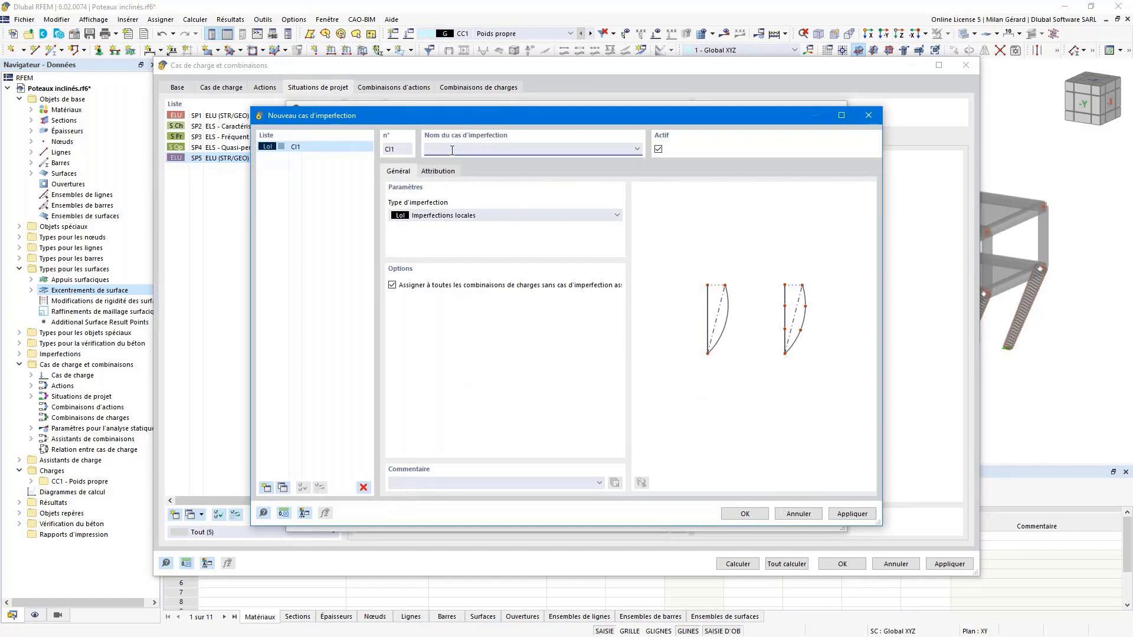
pyautogui.write('Imperfections en X')
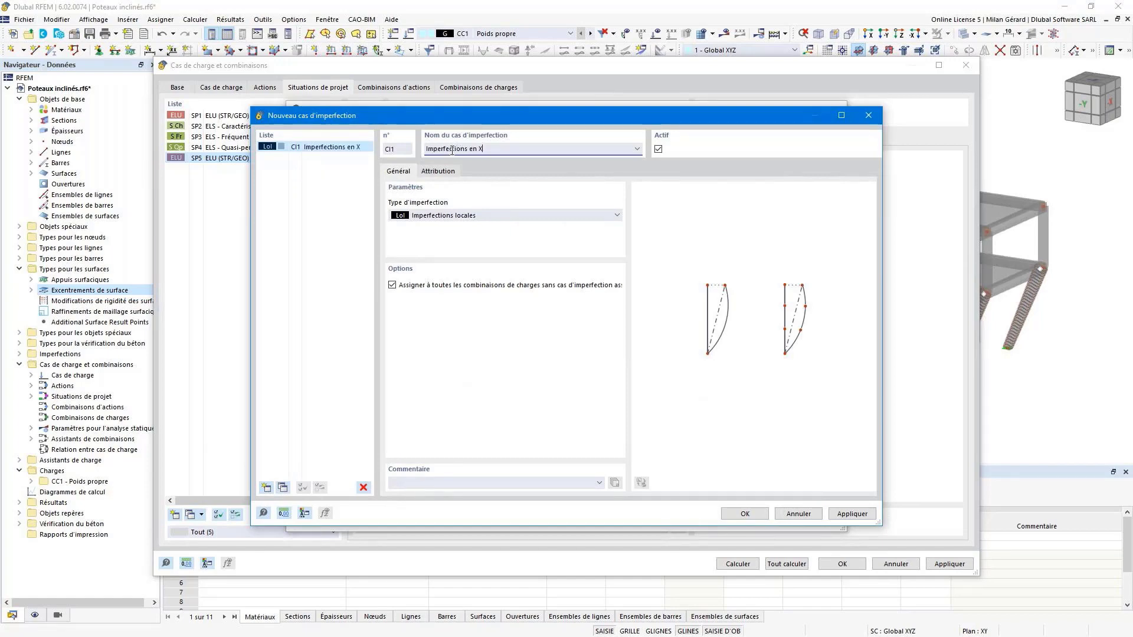
pyautogui.click(469, 216)
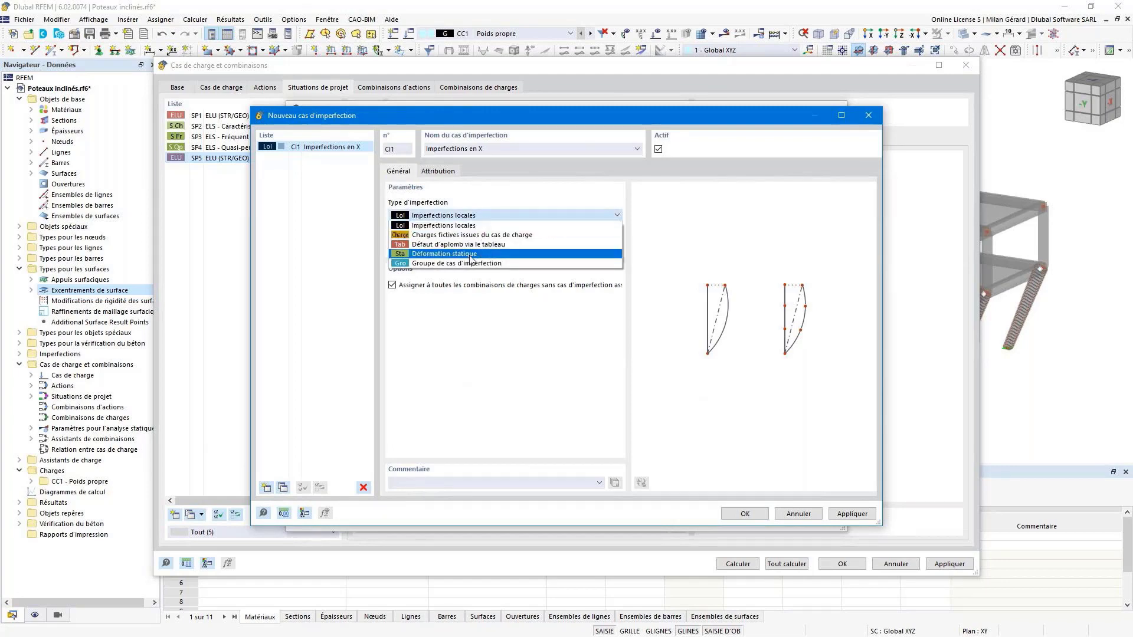
pyautogui.click(499, 225)
pyautogui.click(744, 515)
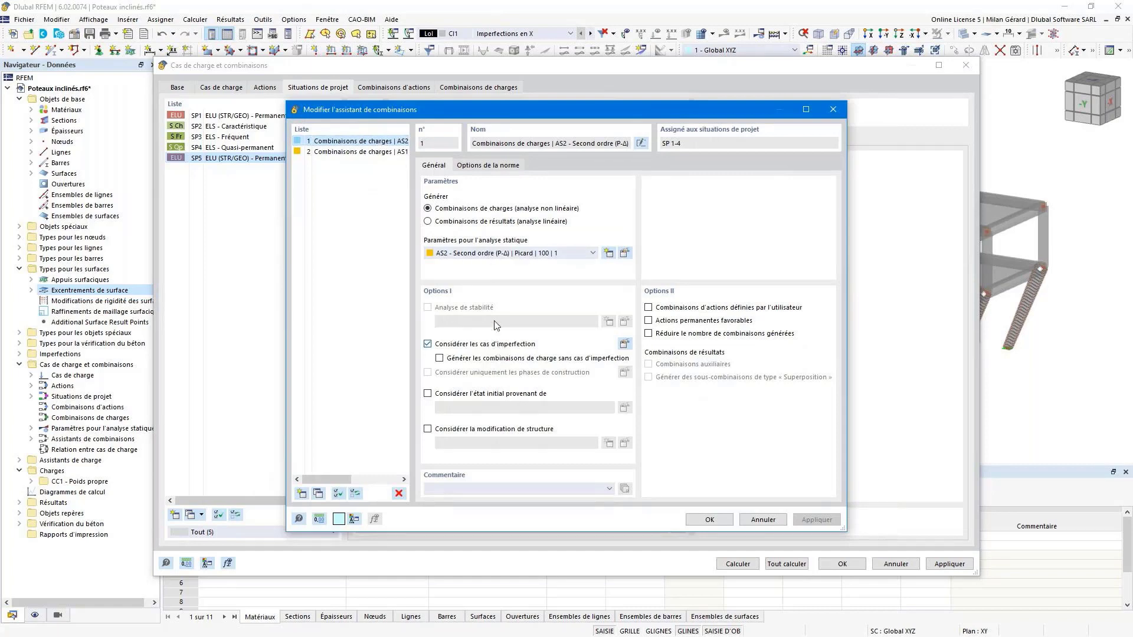
# - Check the settings of combination wizard 2, confirm the combination wizards, and return to design situation SP1
pyautogui.click(371, 152)
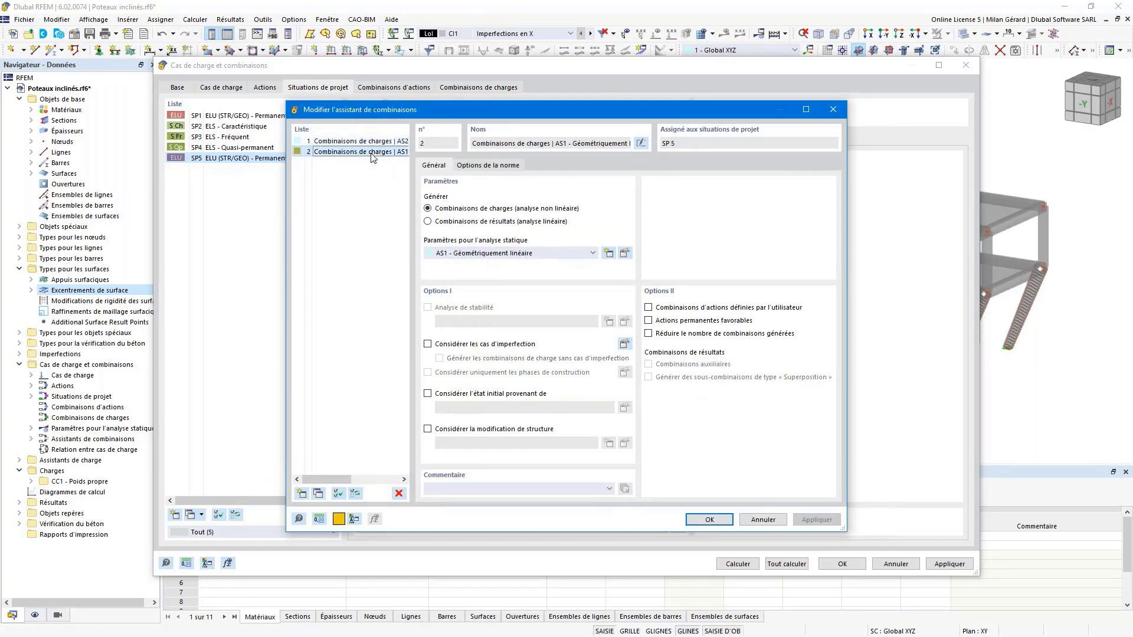
pyautogui.click(728, 523)
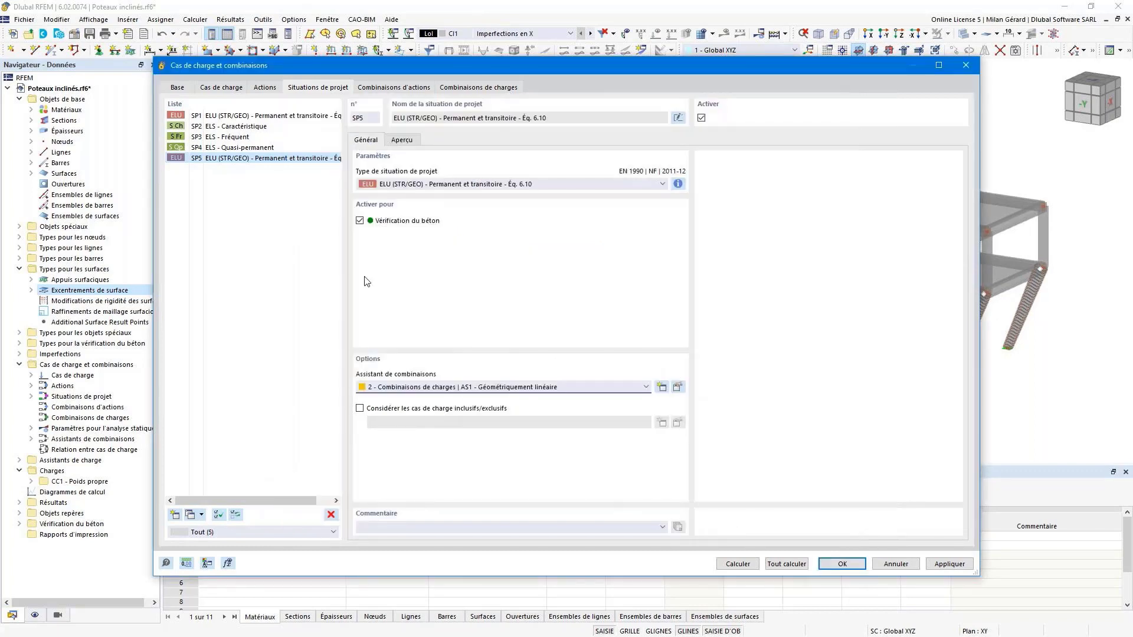
pyautogui.click(277, 116)
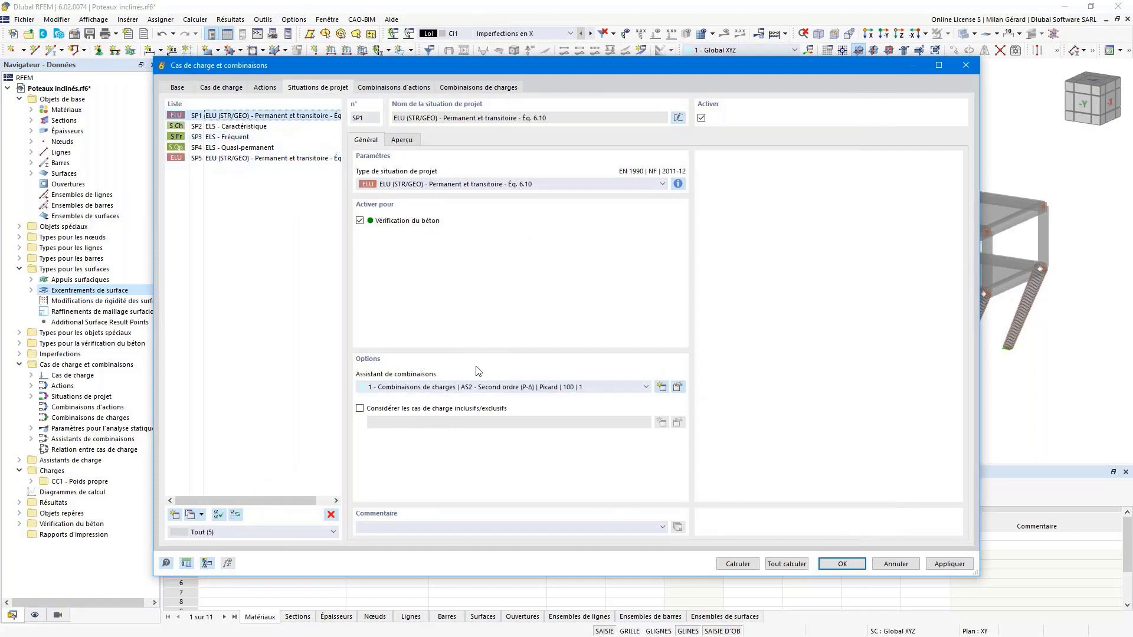
# - Compare the settings of load combinations CO1 and CO2, check CO1's load case assignment, and accept the load case and combination definitions
pyautogui.click(470, 88)
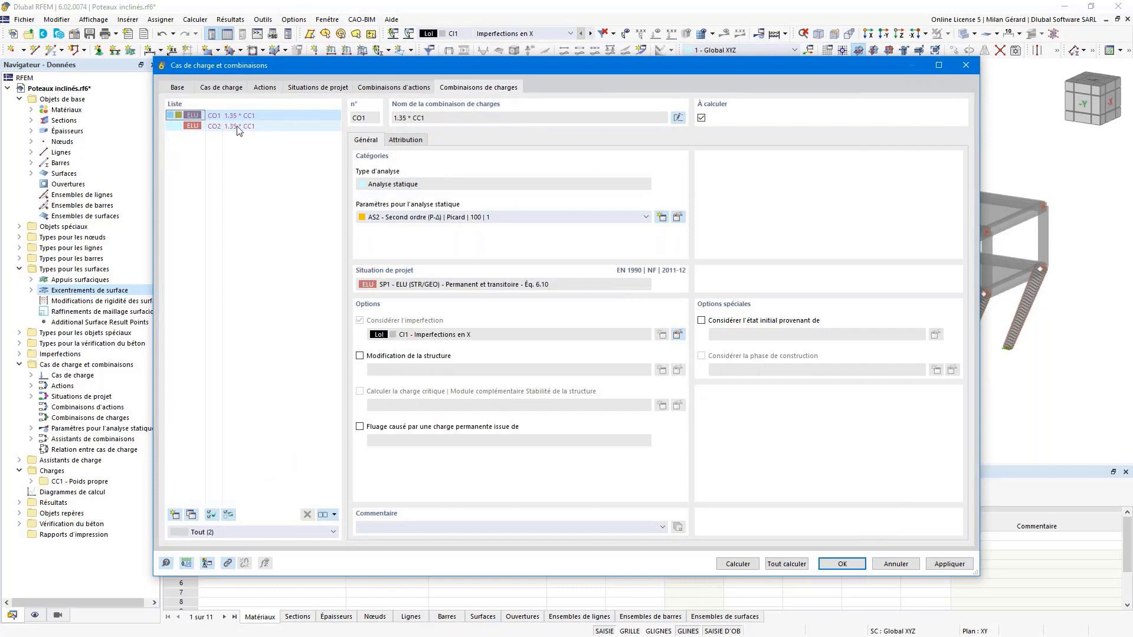
pyautogui.click(401, 141)
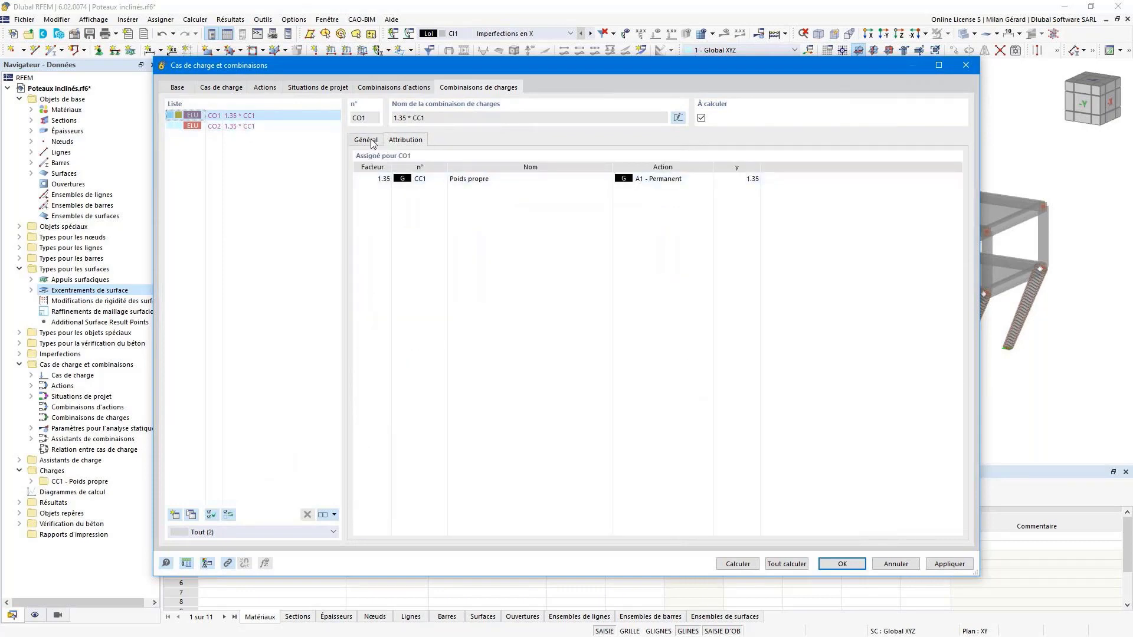
pyautogui.click(372, 141)
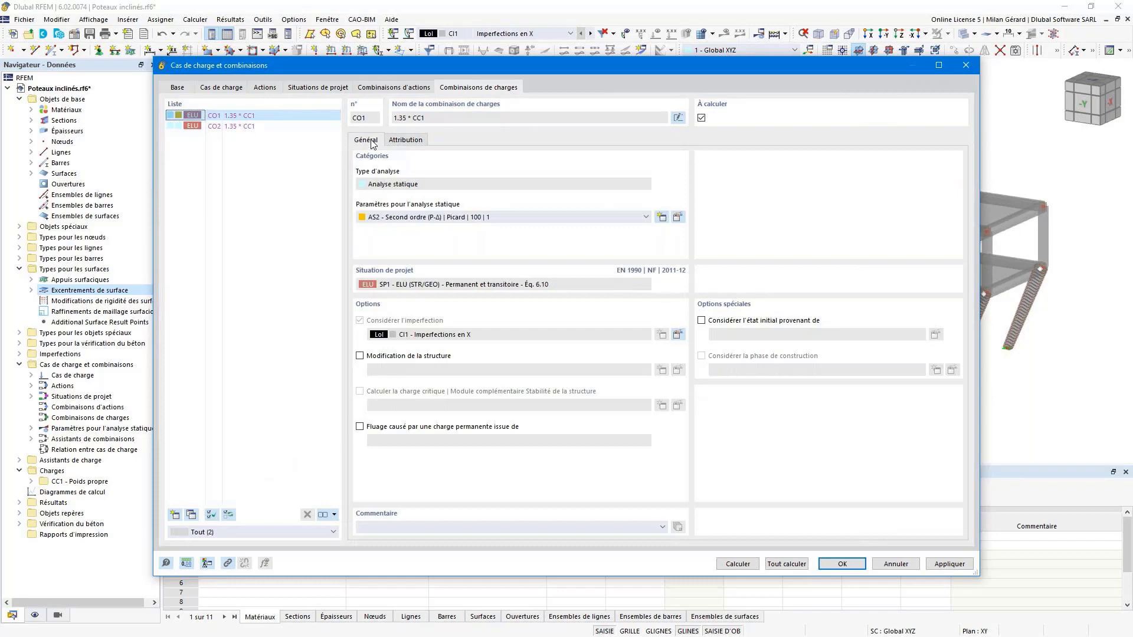
pyautogui.click(238, 127)
pyautogui.click(237, 118)
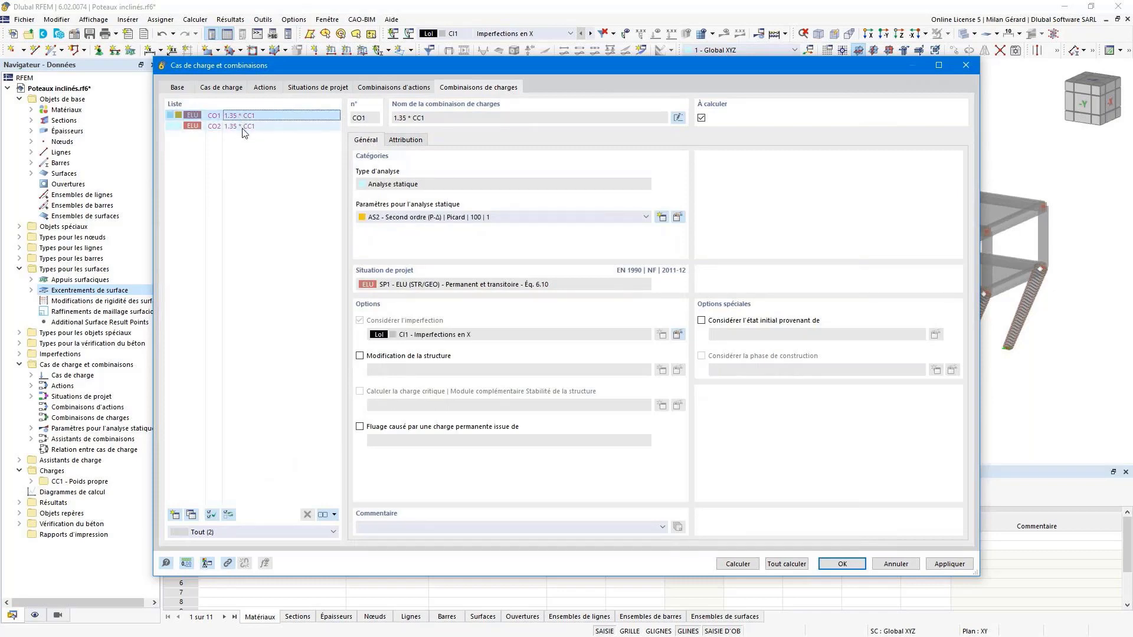
pyautogui.click(242, 128)
pyautogui.click(245, 117)
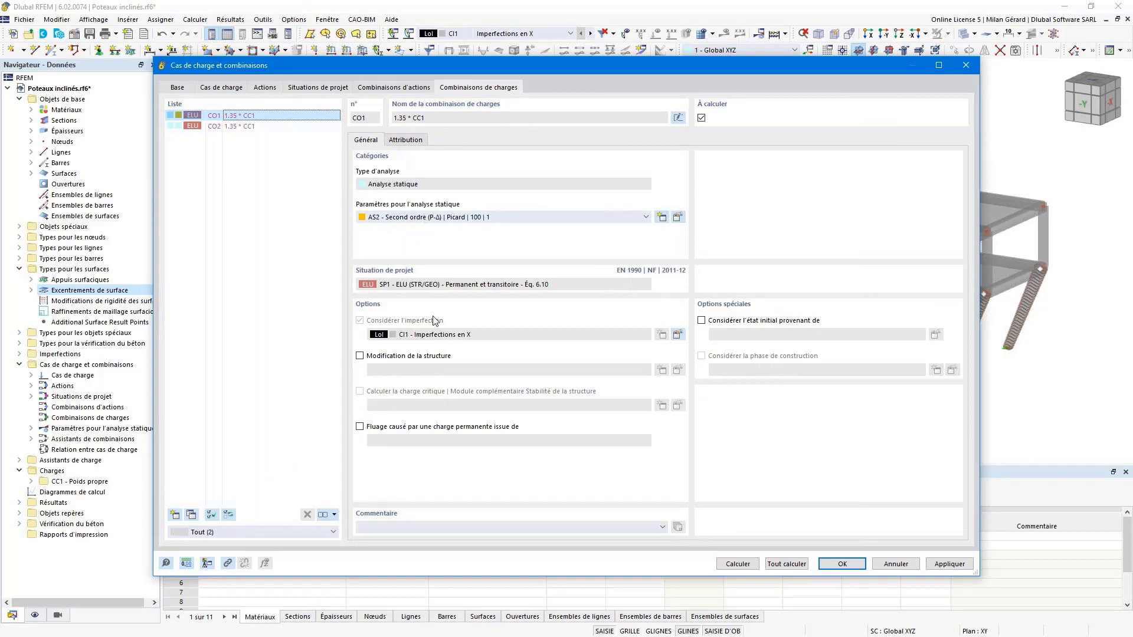
pyautogui.click(263, 126)
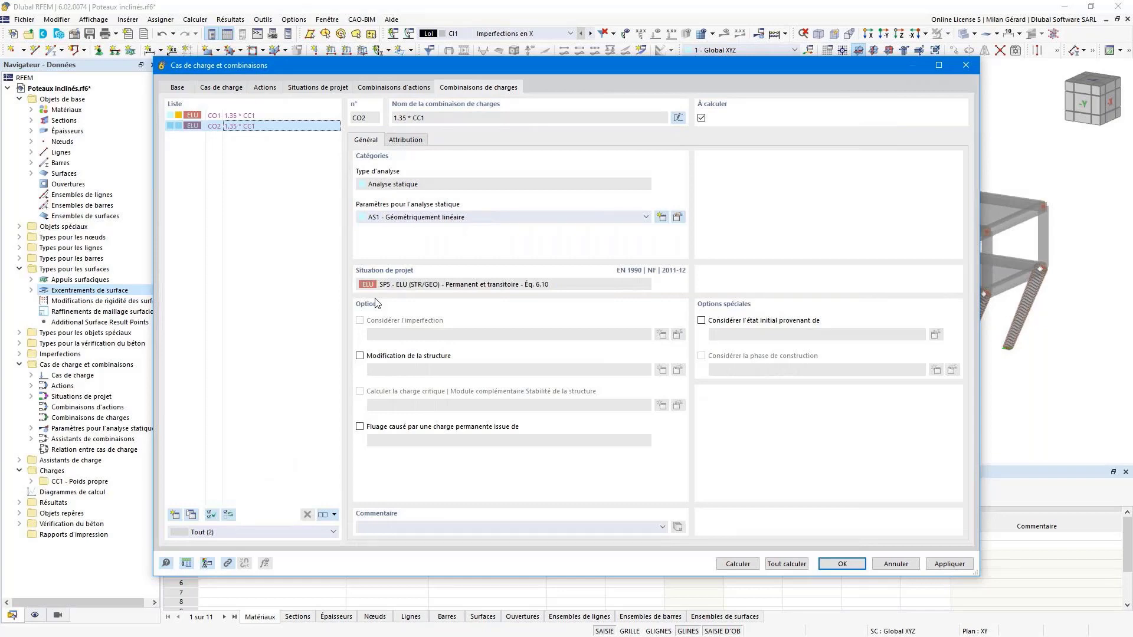
pyautogui.click(852, 565)
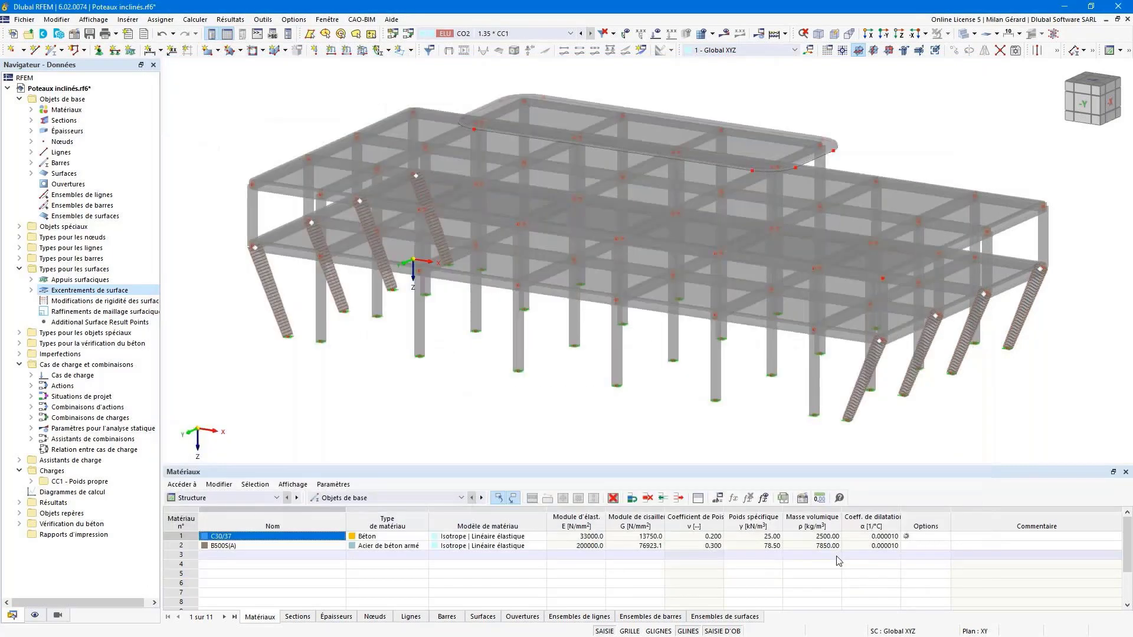
# - In imperfection case CI1, start a new member imperfection of type Défaut d'aplomb initial with definition type EN 1992-1-1
pyautogui.click(494, 34)
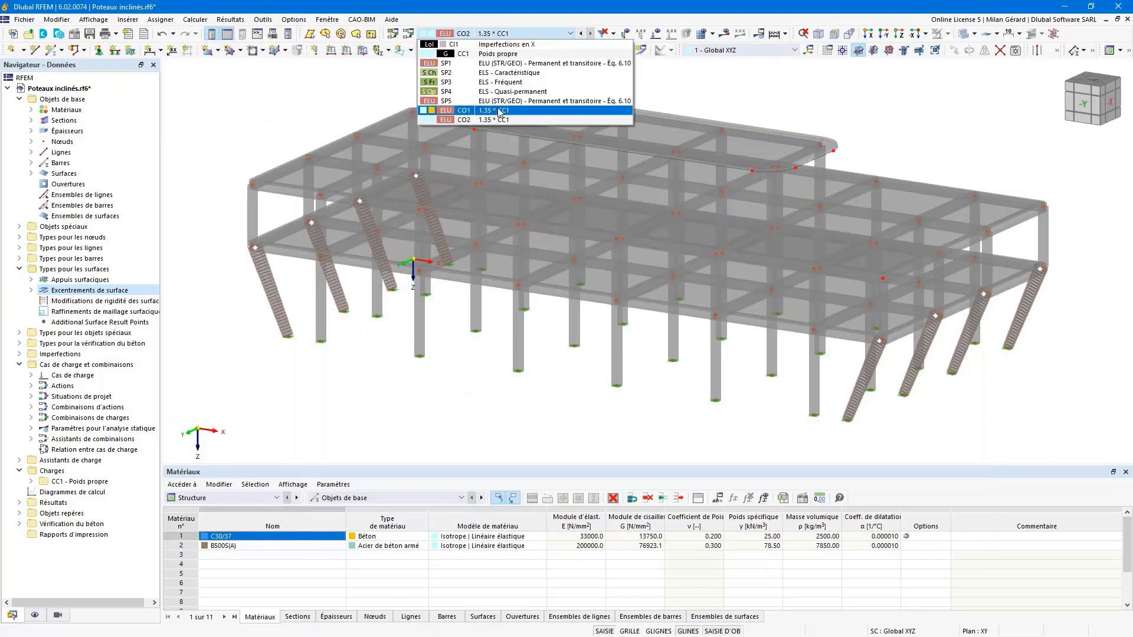
pyautogui.click(501, 46)
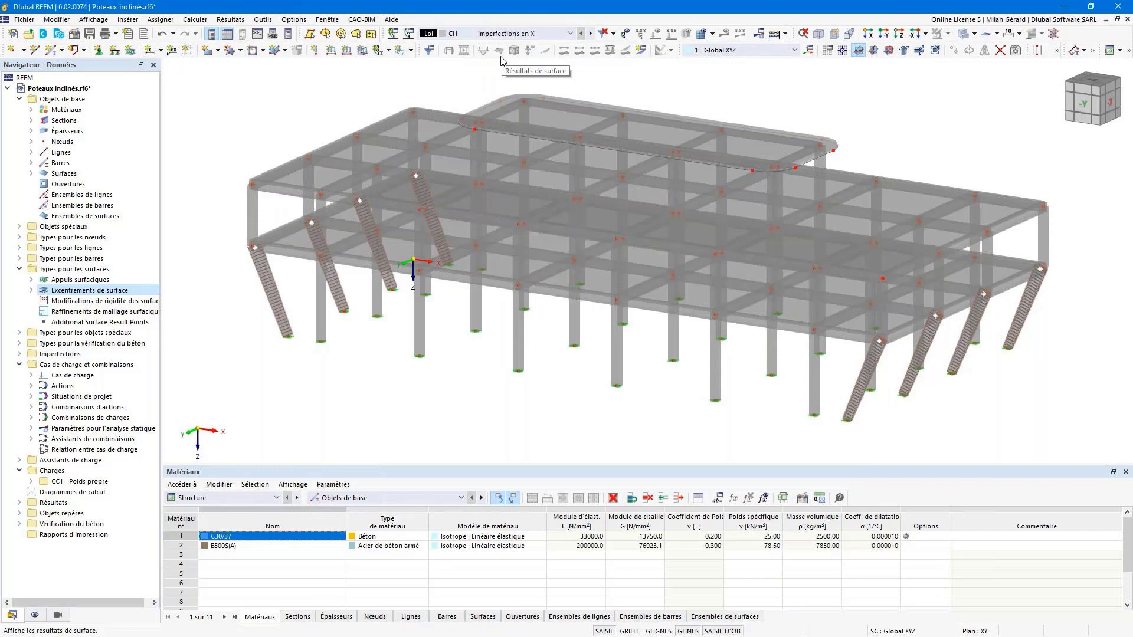
pyautogui.click(388, 51)
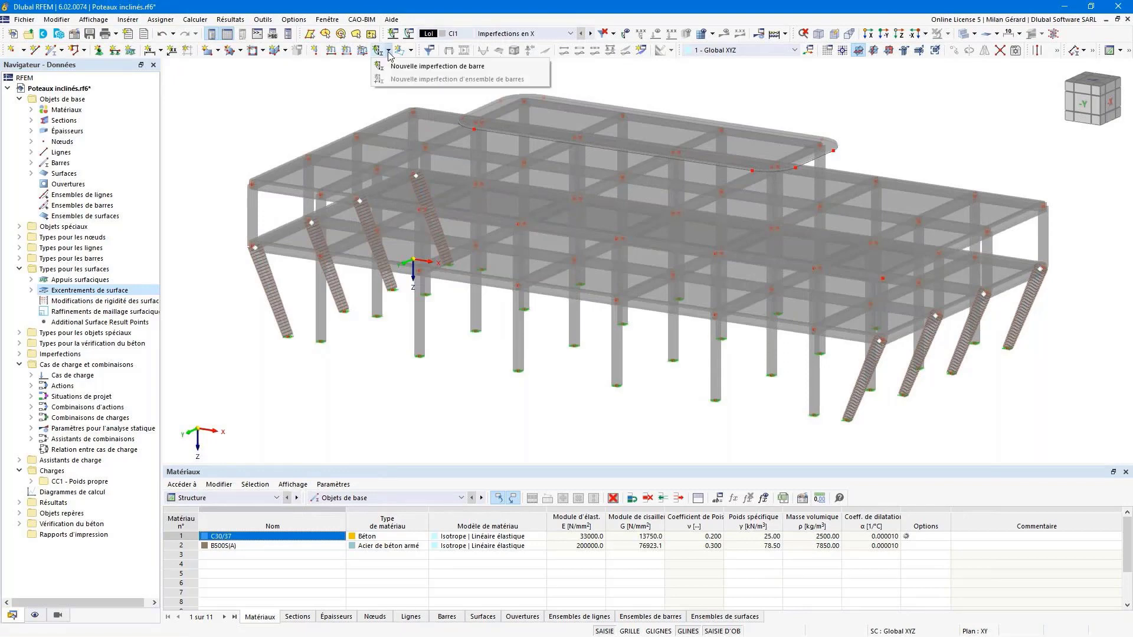
pyautogui.click(402, 66)
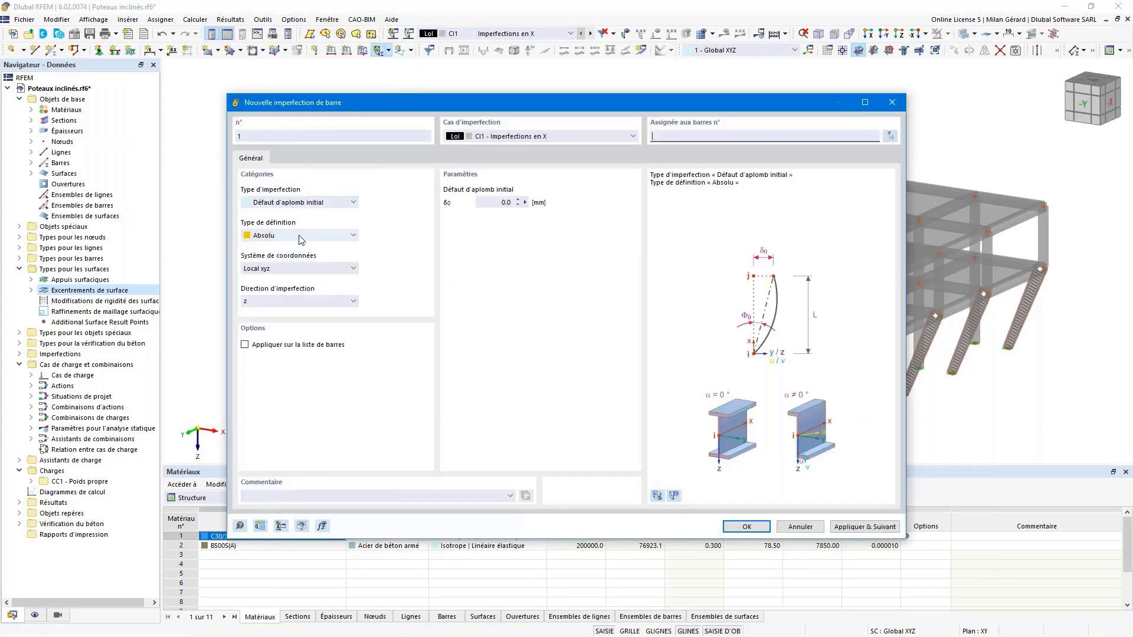
pyautogui.click(302, 238)
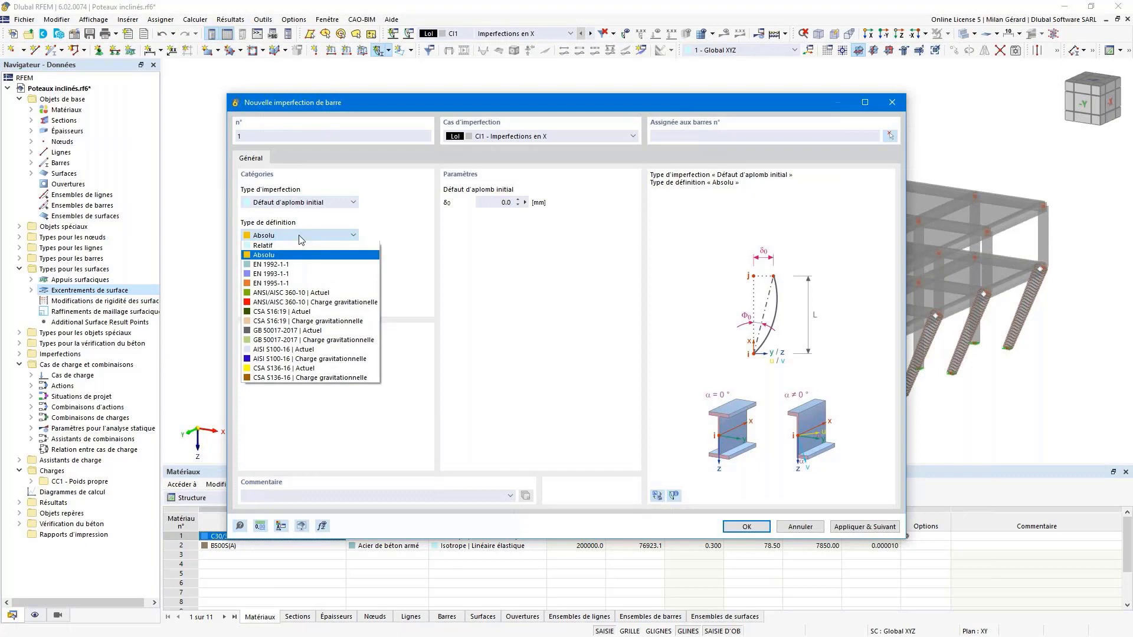
pyautogui.click(298, 265)
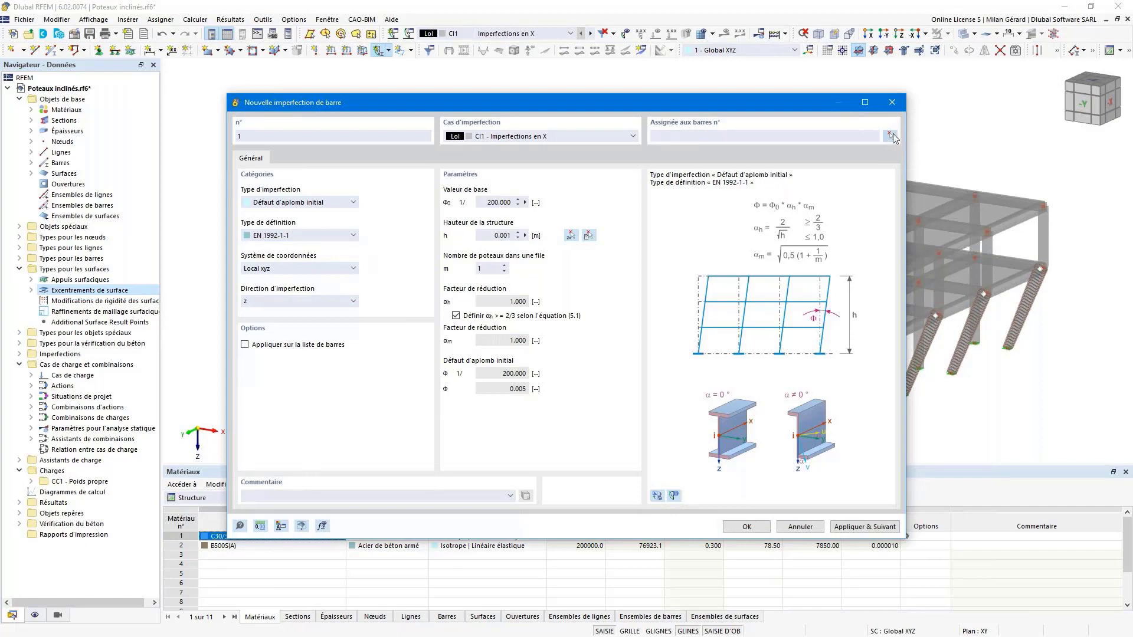
# - Start picking members for the imperfection and isolate those with section 4 - R_M1 500/800 in the model
pyautogui.click(890, 136)
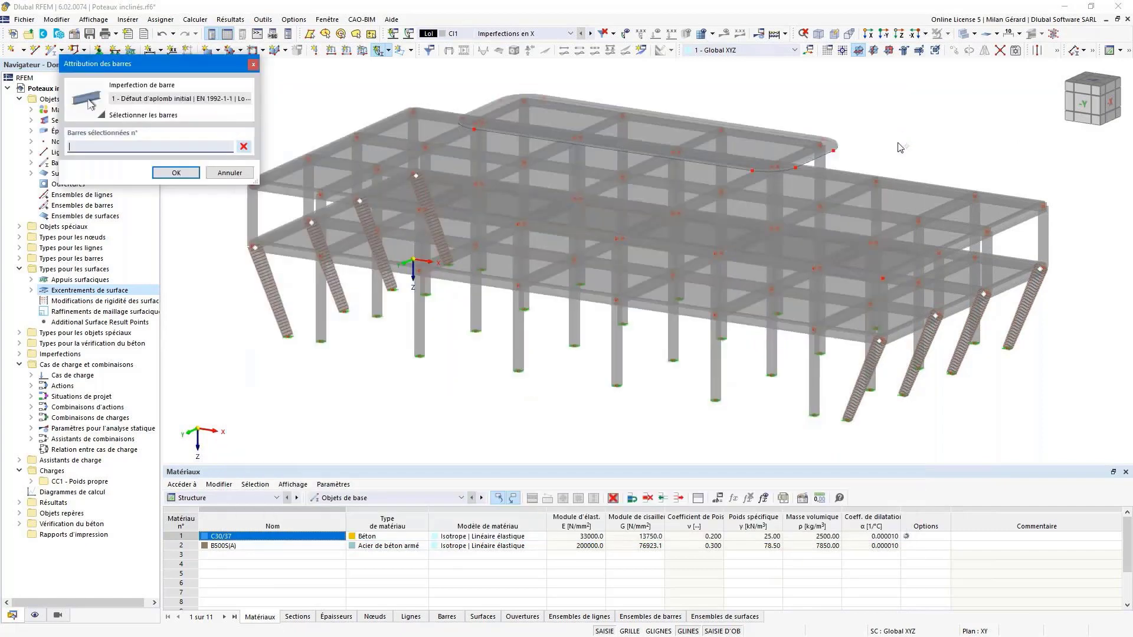
pyautogui.click(62, 614)
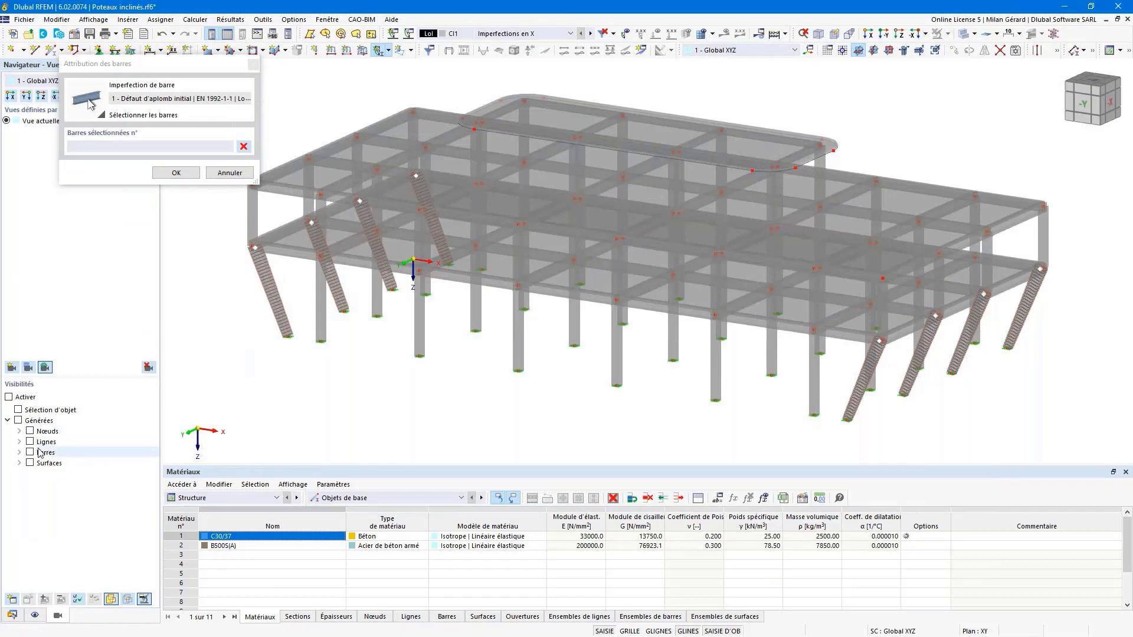
pyautogui.click(20, 452)
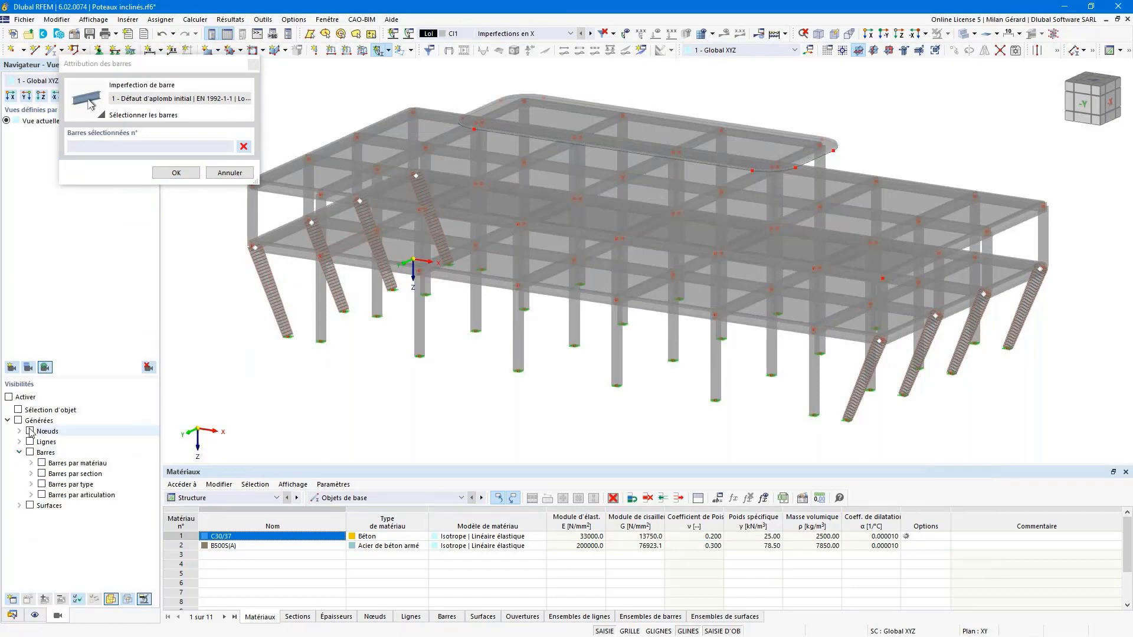
pyautogui.click(33, 475)
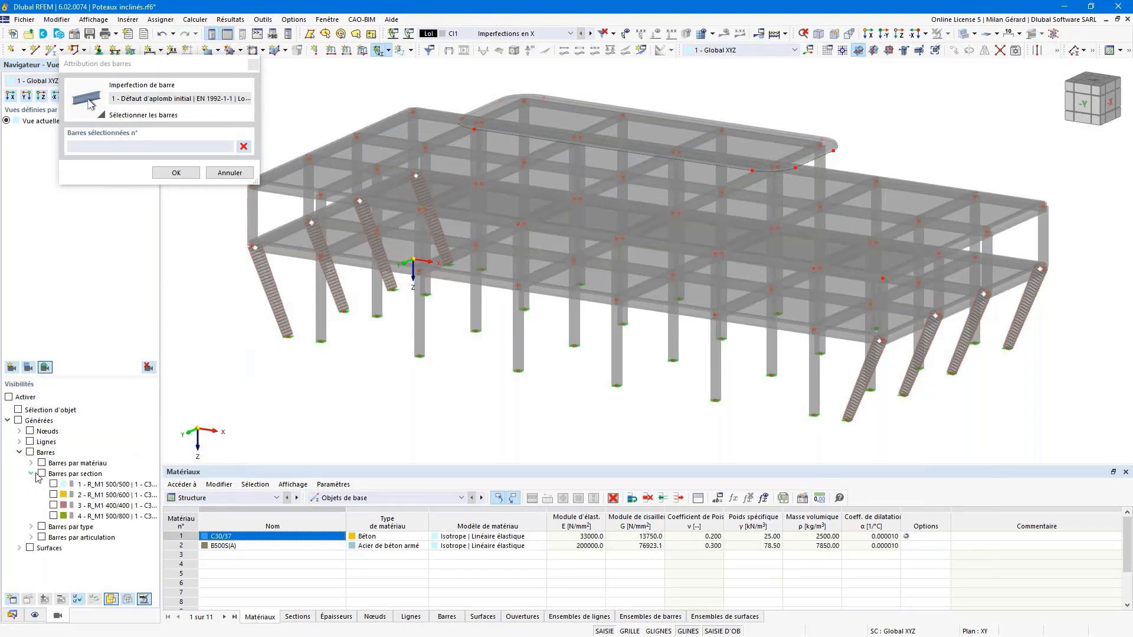
pyautogui.click(54, 516)
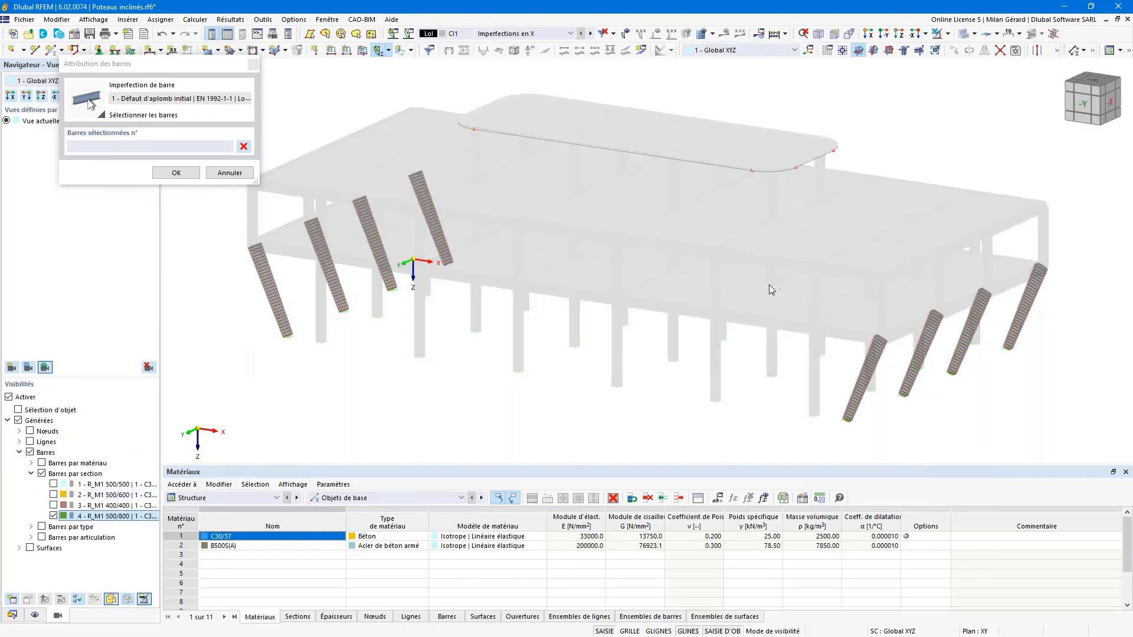
# - Assign the initial sway imperfection to all isolated inclined columns, members 1-4 and 50-53, and create it
pyautogui.scroll(-4, 769, 285)
pyautogui.moveTo(988, 386); pyautogui.dragTo(418, 128)
pyautogui.scroll(4, 719, 149)
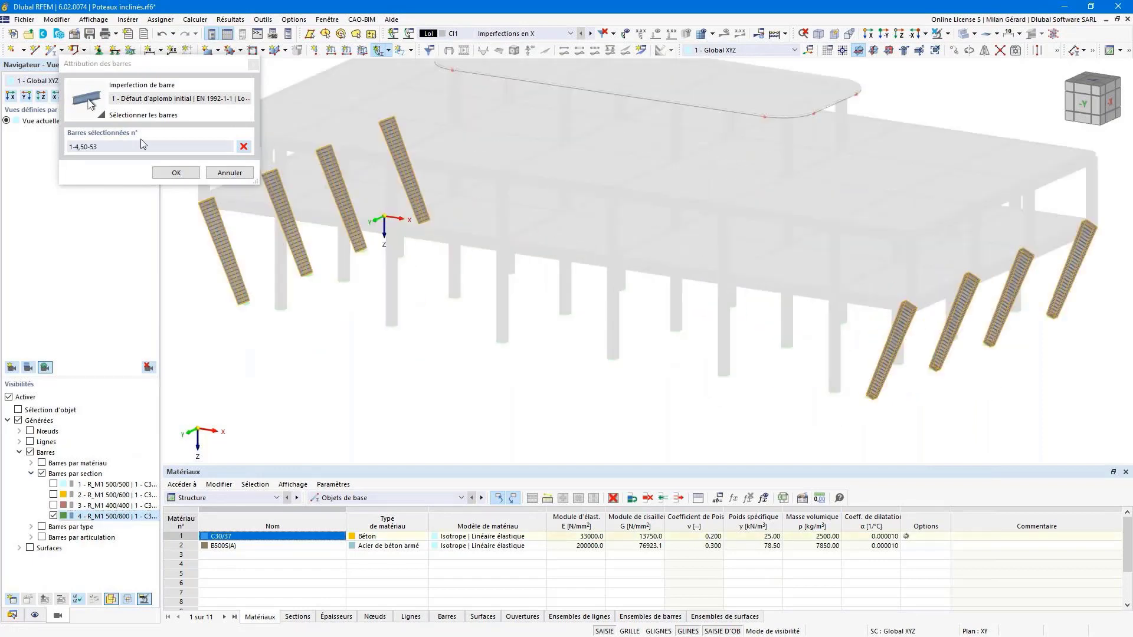
pyautogui.click(177, 173)
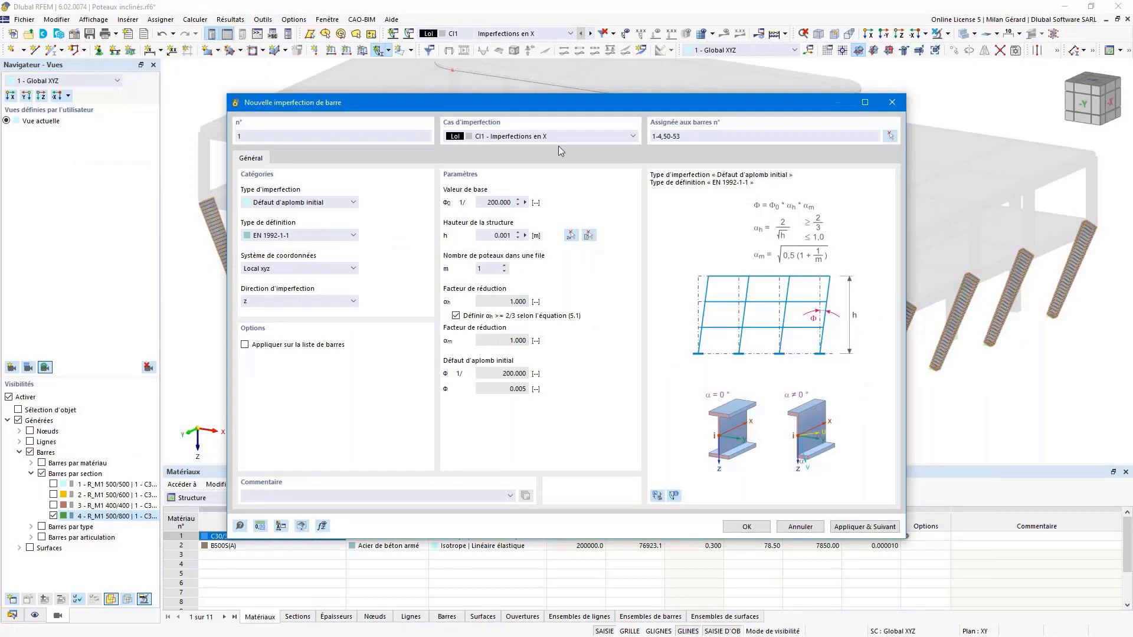
pyautogui.click(746, 526)
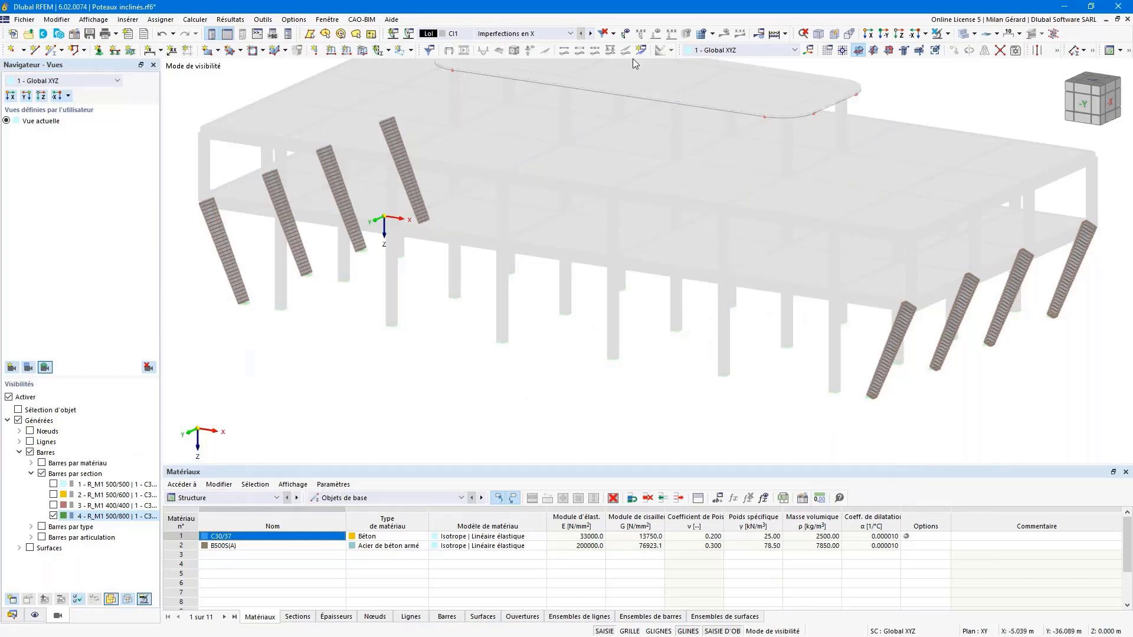
# - Display the imperfections of case CI1 with their values on the isolated inclined columns
pyautogui.click(625, 34)
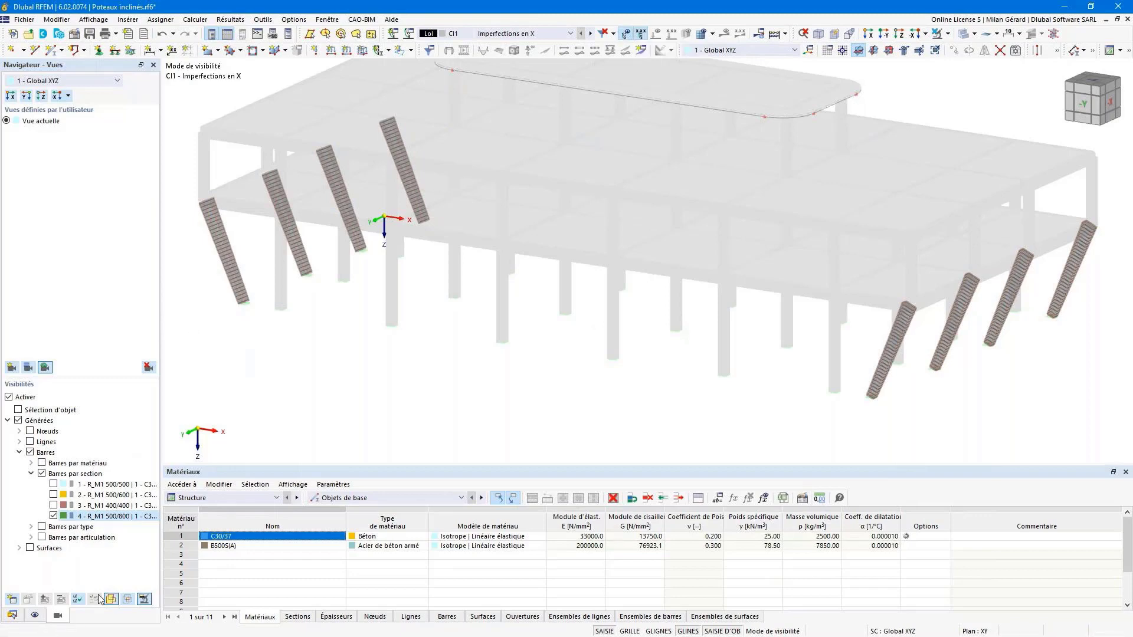
pyautogui.click(144, 599)
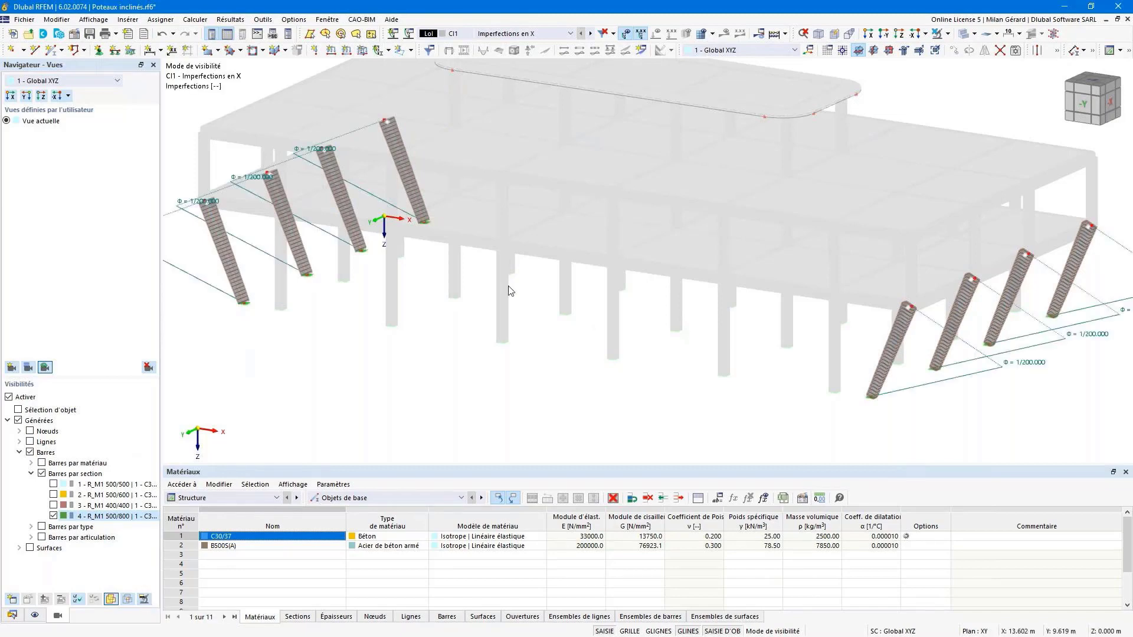
pyautogui.scroll(-2, 508, 285)
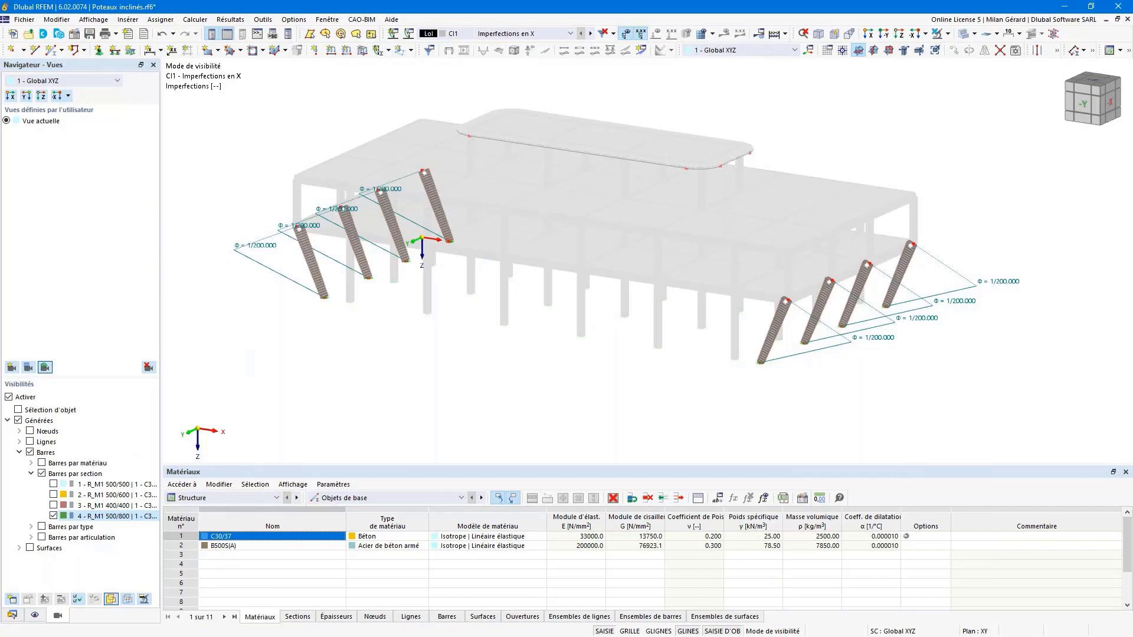
# - Calculate only the two ELU (STR/GEO) design situations SP1 and SP5
pyautogui.click(190, 21)
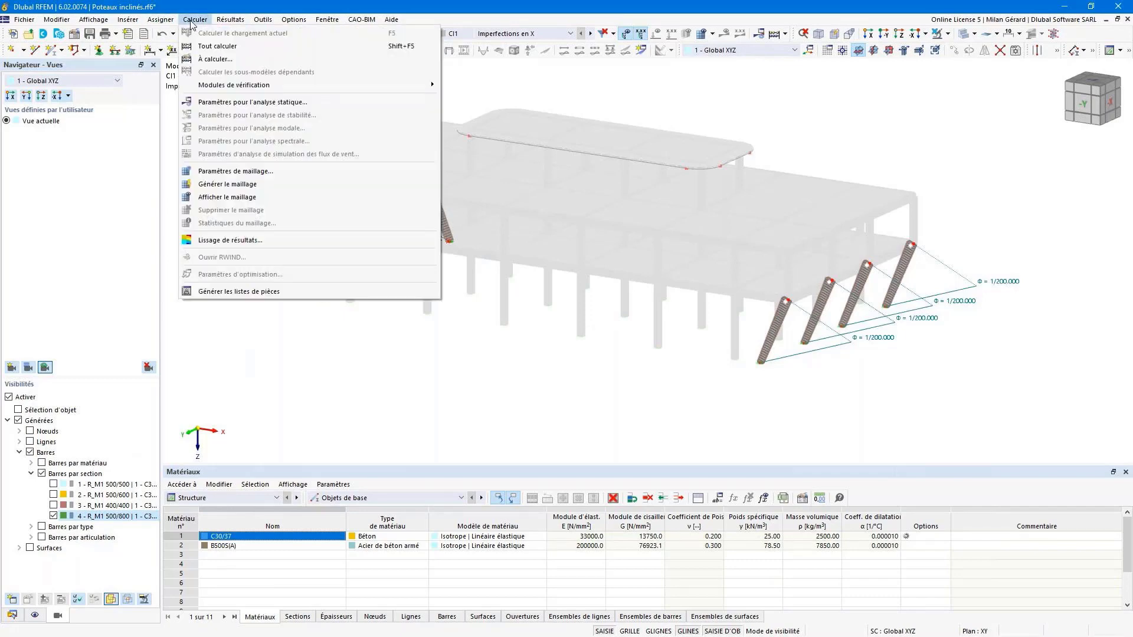
pyautogui.click(225, 60)
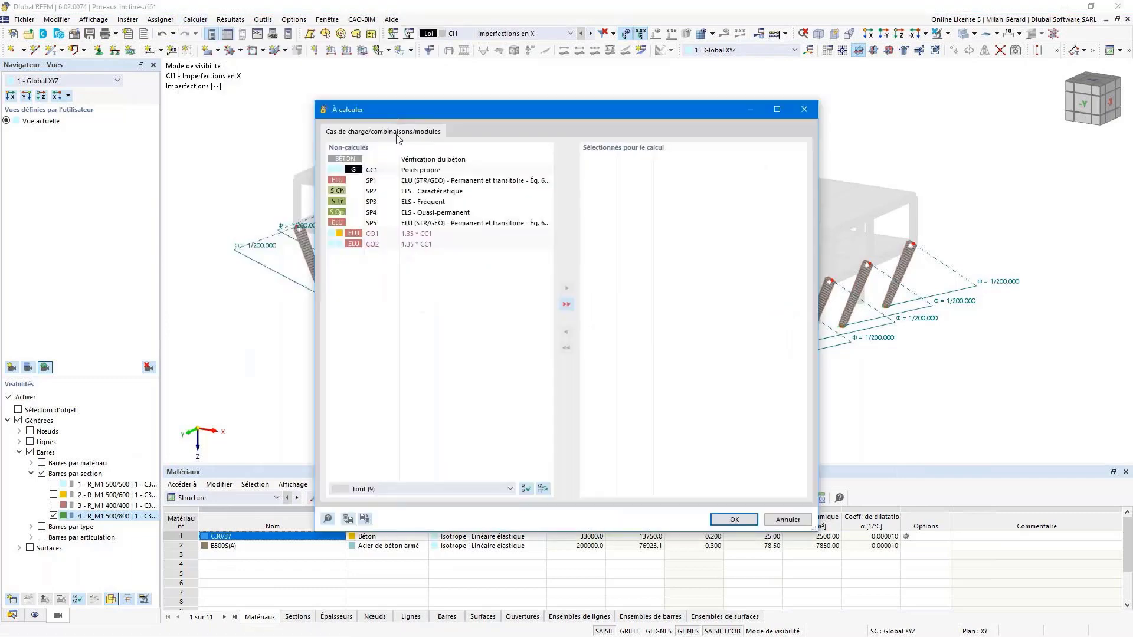
pyautogui.click(396, 181)
pyautogui.keyDown('ctrl'); pyautogui.click(411, 227); pyautogui.keyUp('ctrl')
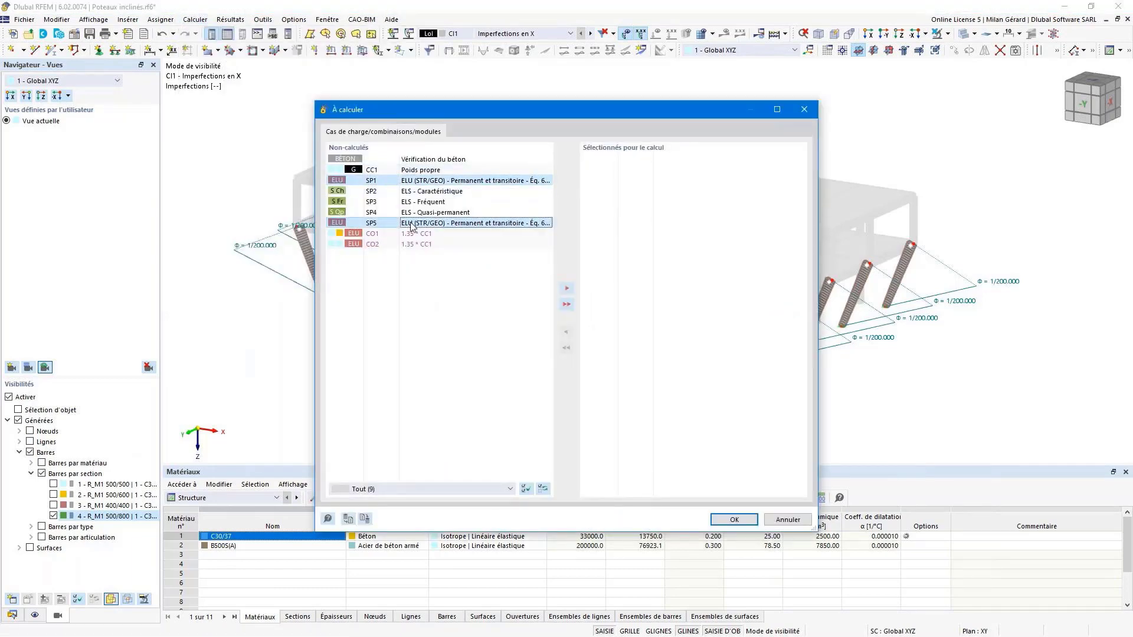
pyautogui.click(566, 288)
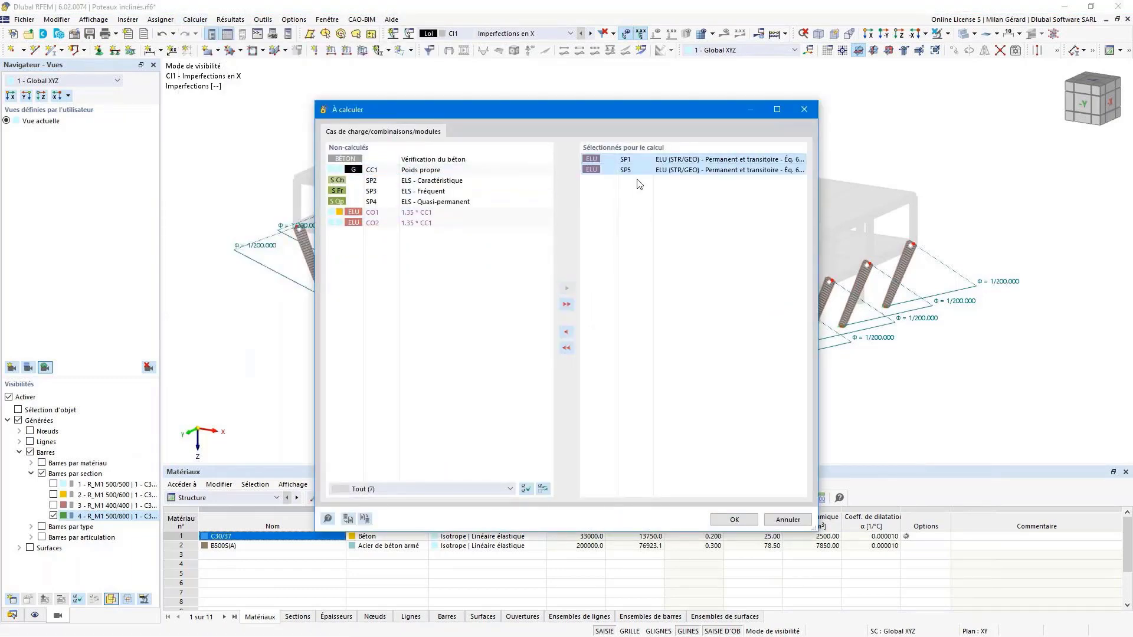
pyautogui.click(734, 519)
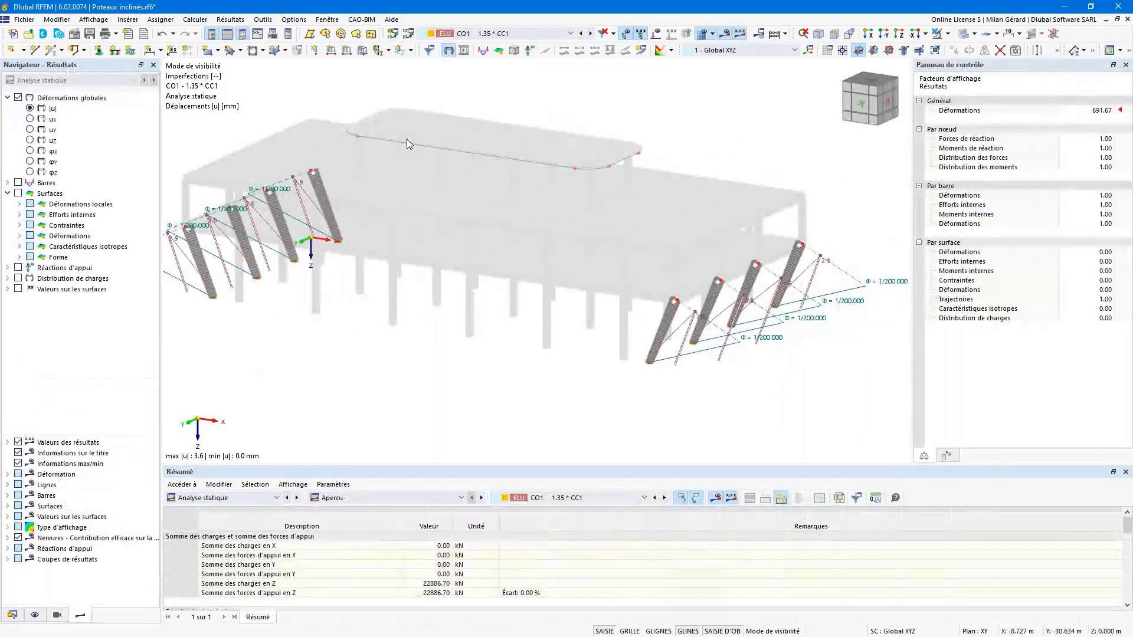
# - Show the global deformation results of design situation SP1 on the inclined columns
pyautogui.click(506, 34)
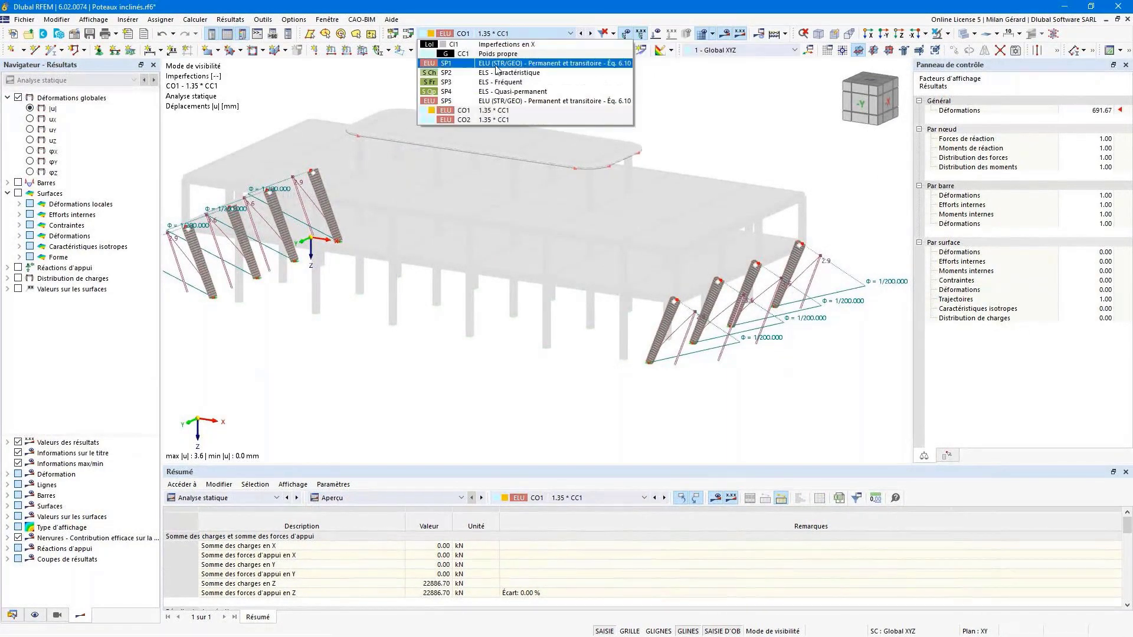
pyautogui.click(566, 69)
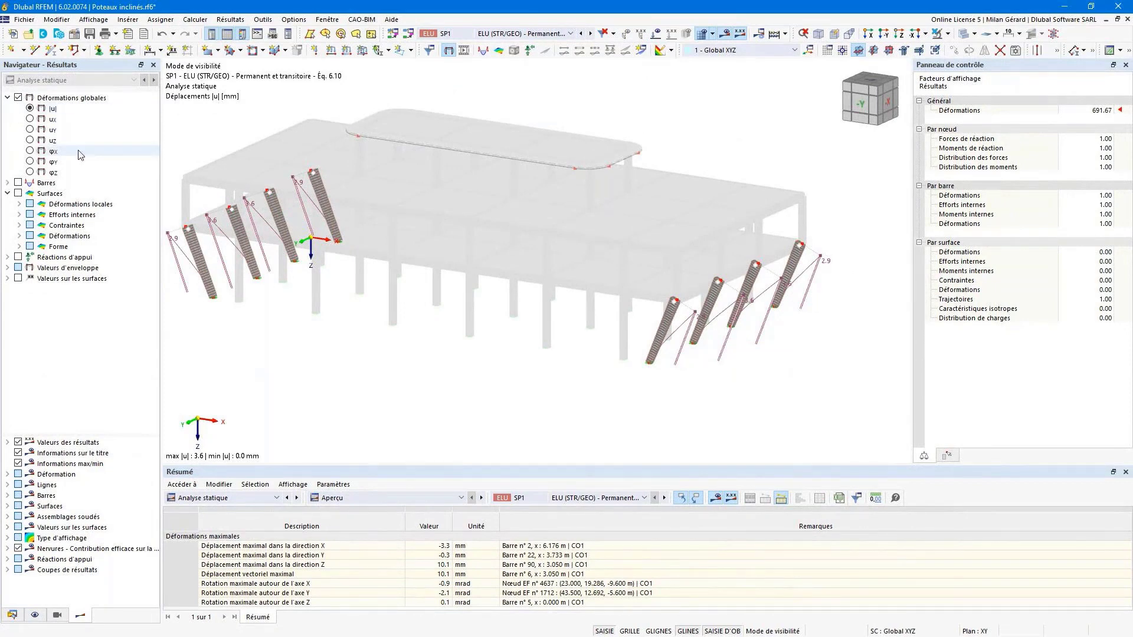
pyautogui.moveTo(309, 190); pyautogui.dragTo(332, 184, button='middle')
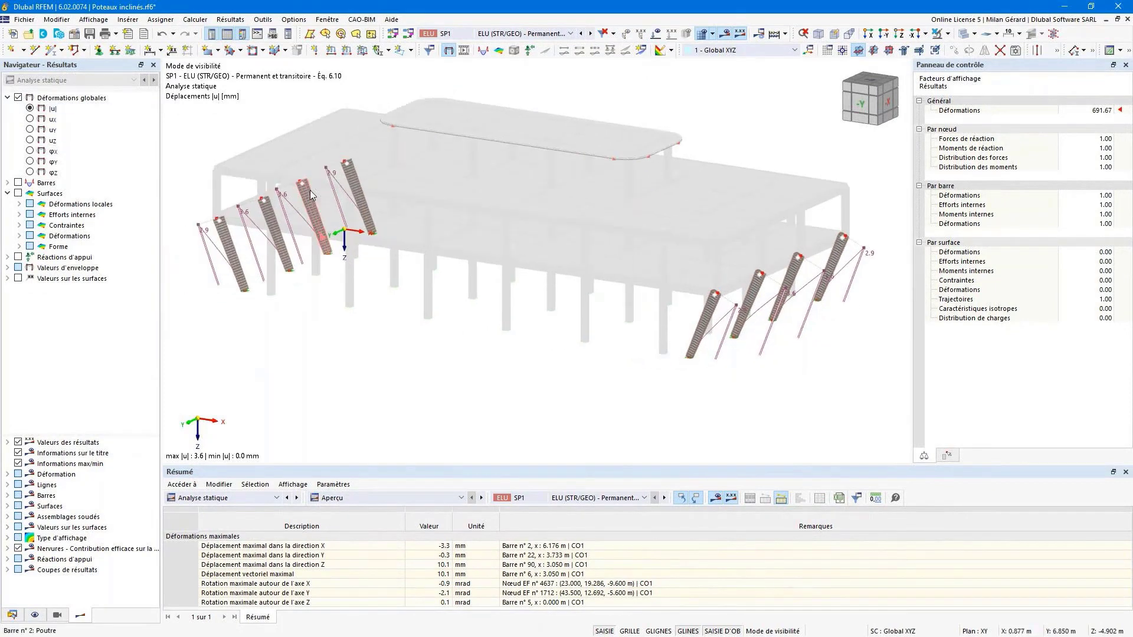
# - Hide the global deformations and show the member axial forces N of SP1 on the inclined columns
pyautogui.click(18, 98)
pyautogui.click(7, 97)
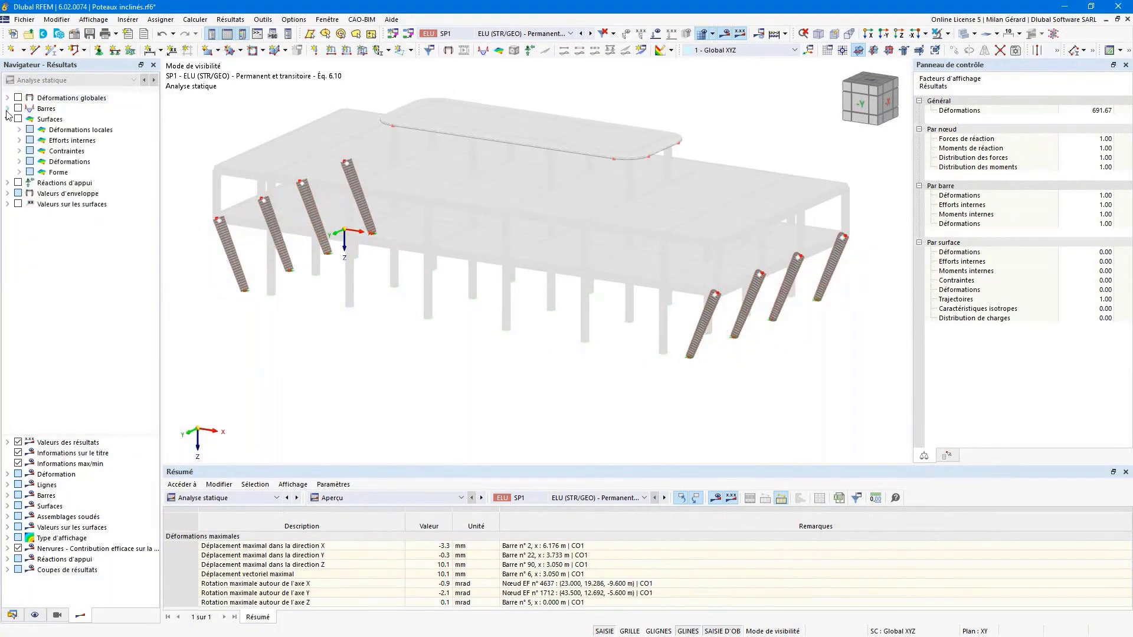
pyautogui.click(8, 108)
pyautogui.click(19, 129)
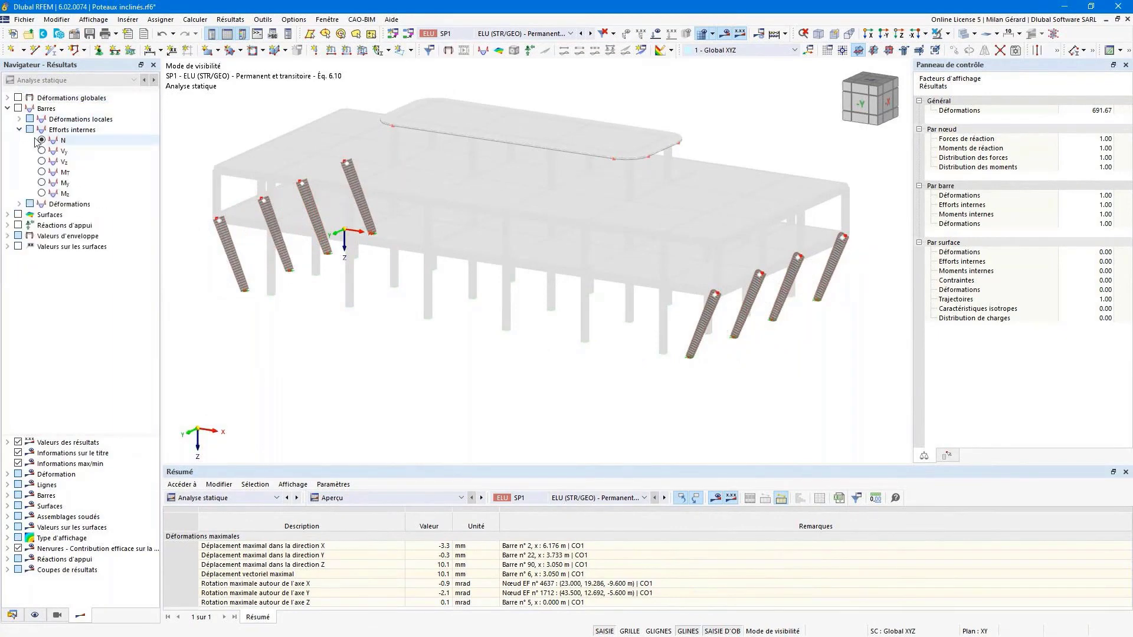
pyautogui.click(41, 140)
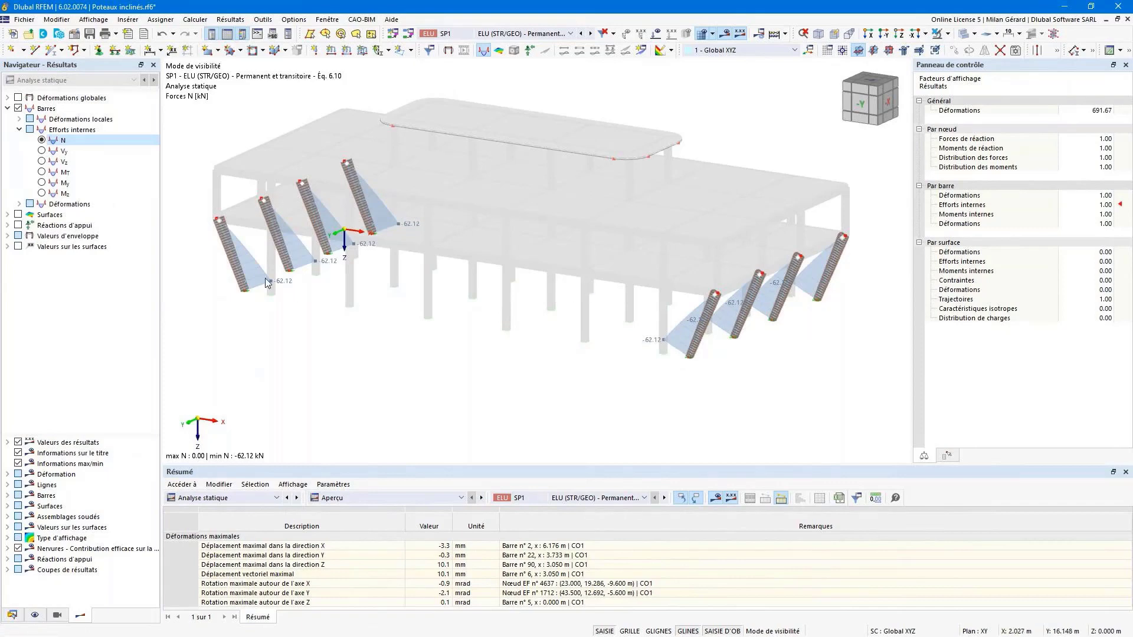
pyautogui.scroll(3, 264, 278)
pyautogui.scroll(-3, 270, 276)
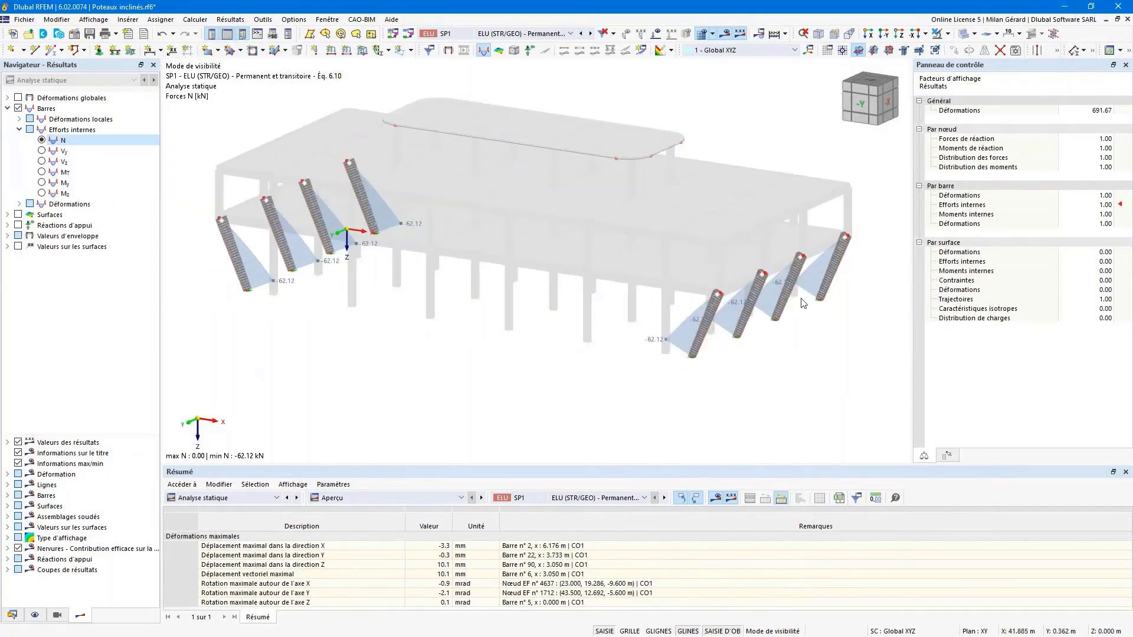
pyautogui.scroll(2, 801, 303)
pyautogui.scroll(-3, 801, 303)
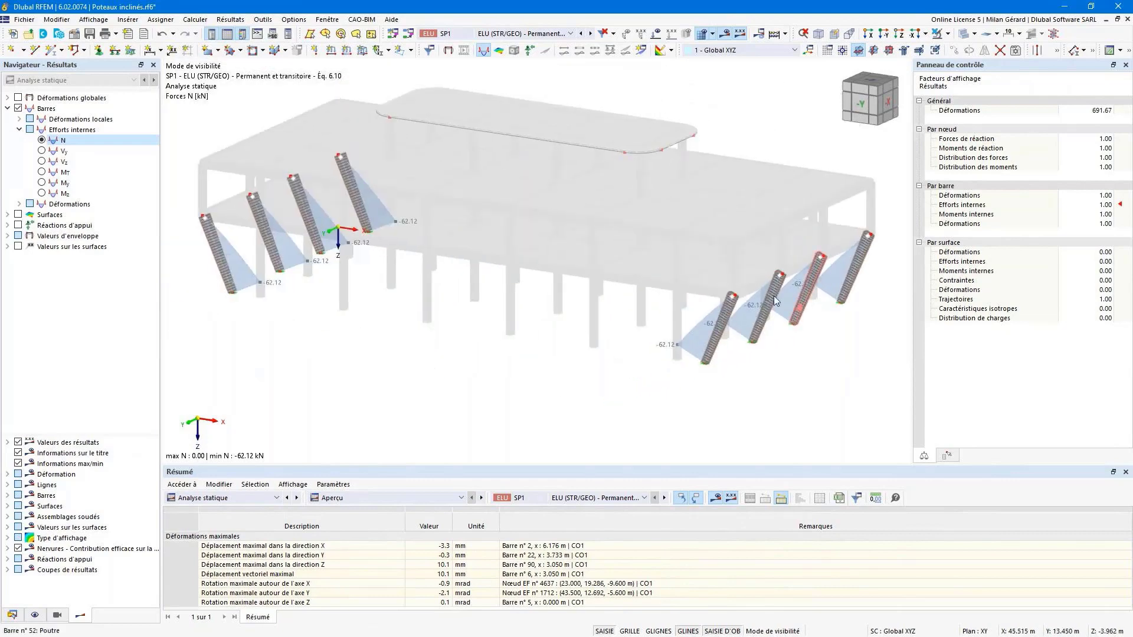
# - Show the bending moments My of SP1 on the inclined columns and examine the values at their bases
pyautogui.click(42, 183)
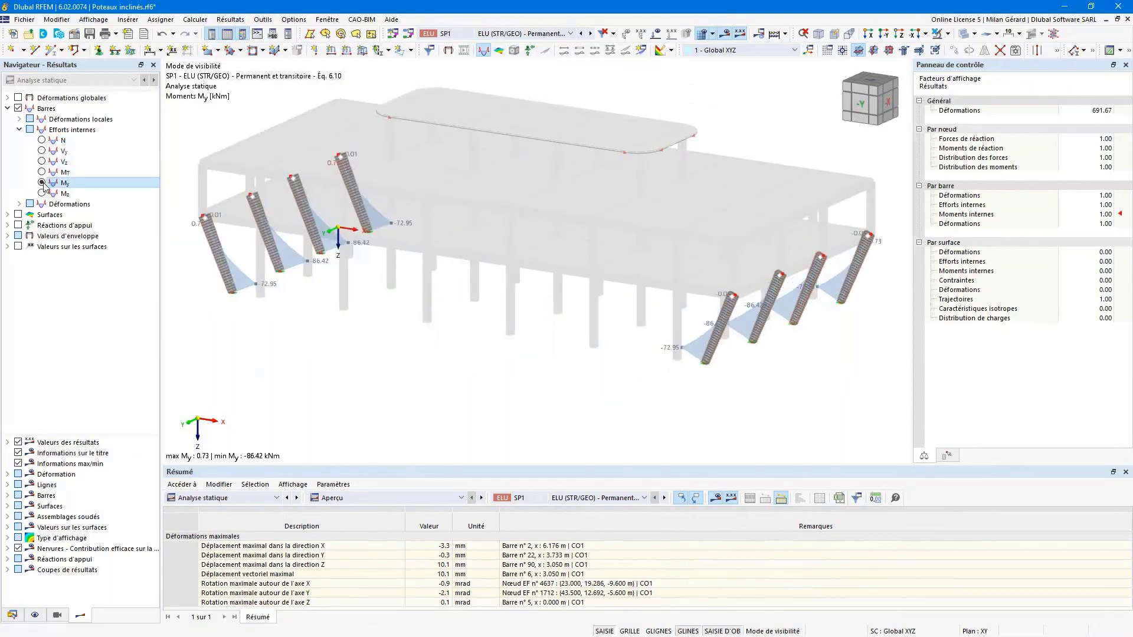
pyautogui.scroll(3, 274, 269)
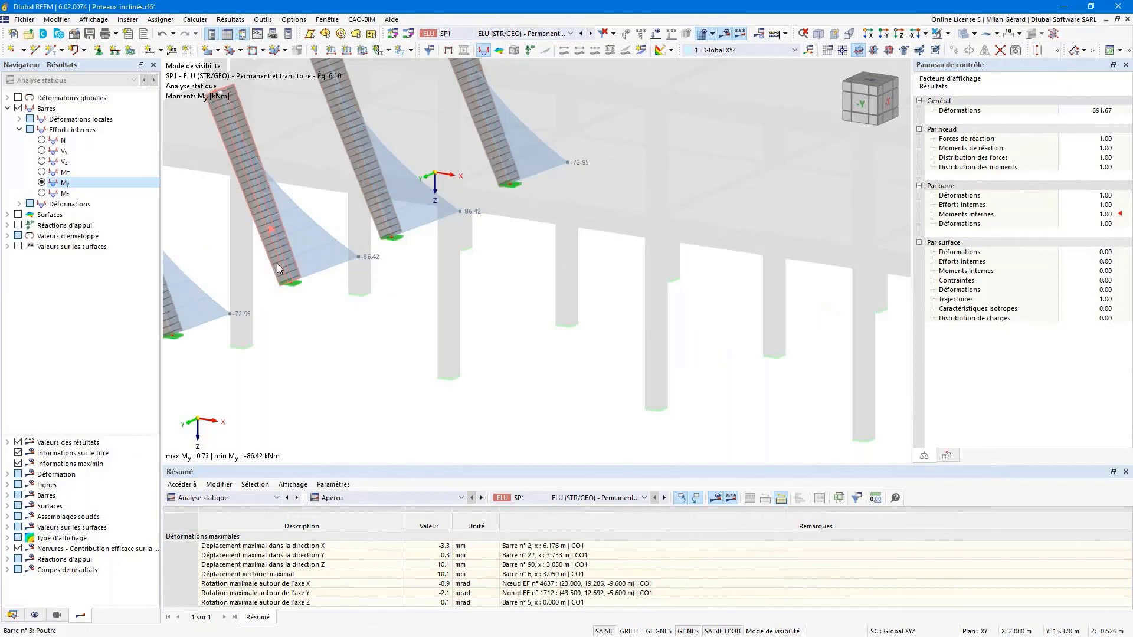
pyautogui.scroll(-3, 280, 268)
pyautogui.scroll(-1, 363, 248)
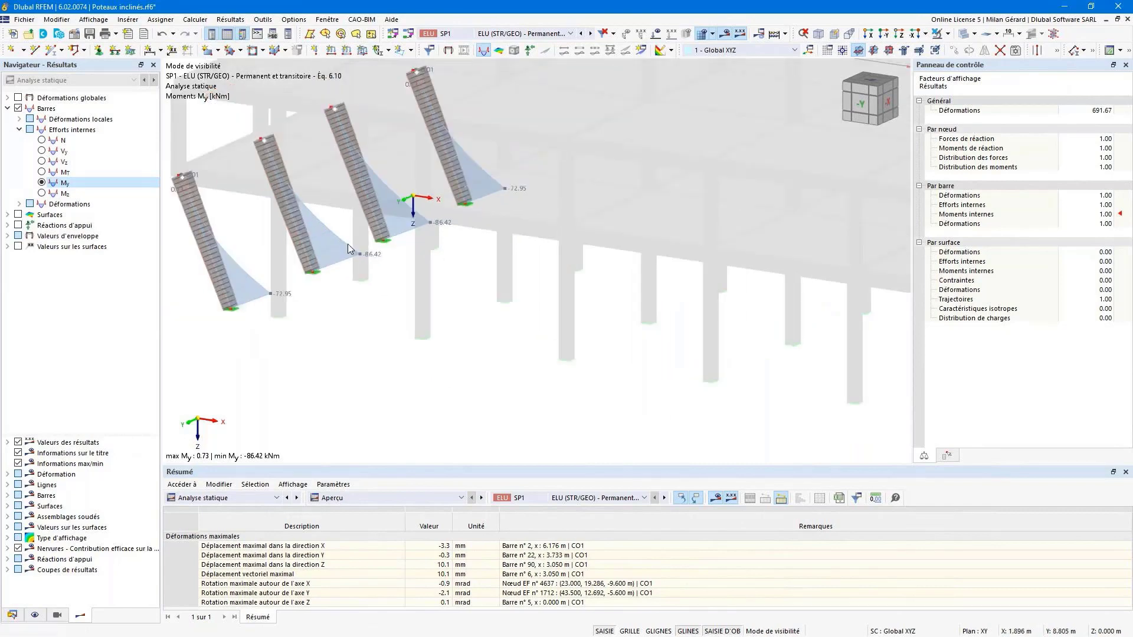
pyautogui.scroll(-2, 345, 248)
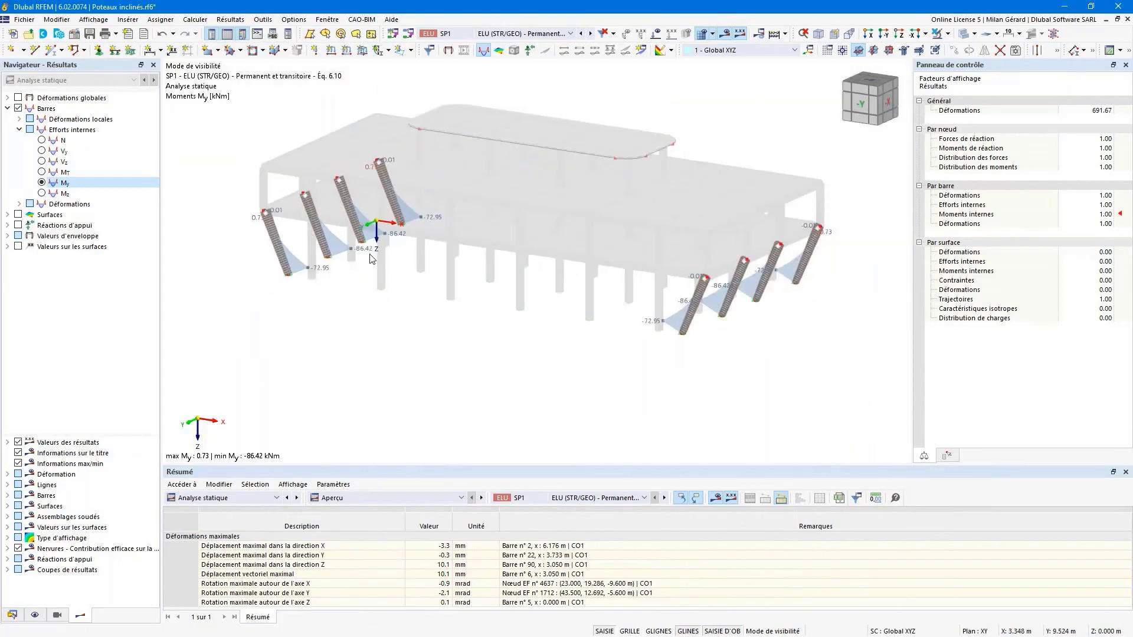
pyautogui.scroll(2, 750, 299)
pyautogui.scroll(-2, 750, 302)
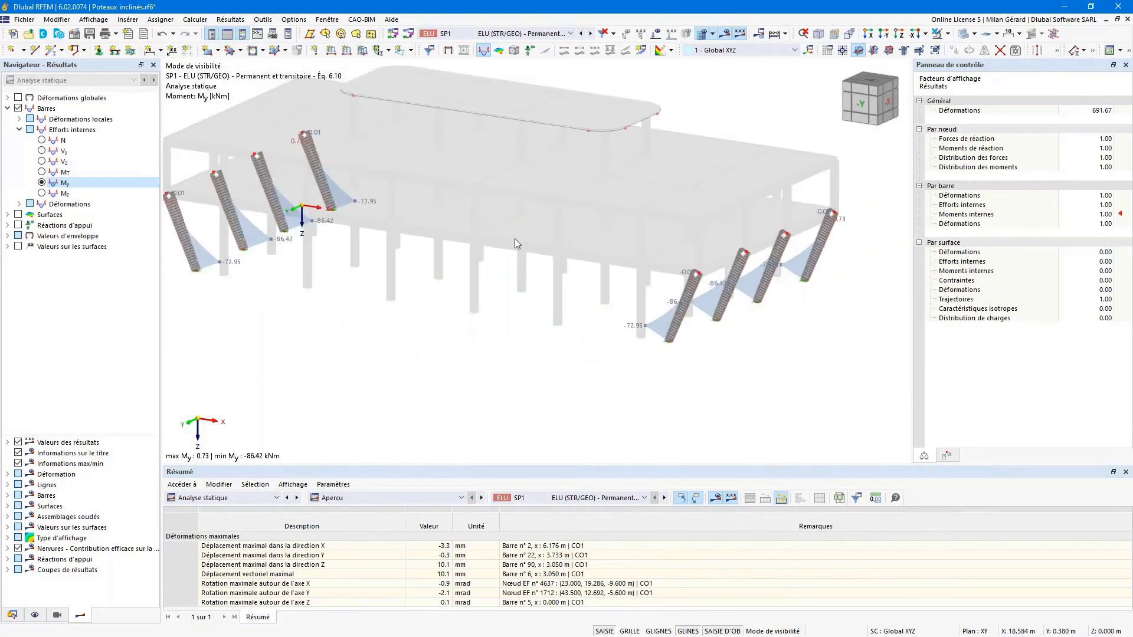
pyautogui.scroll(1, 514, 238)
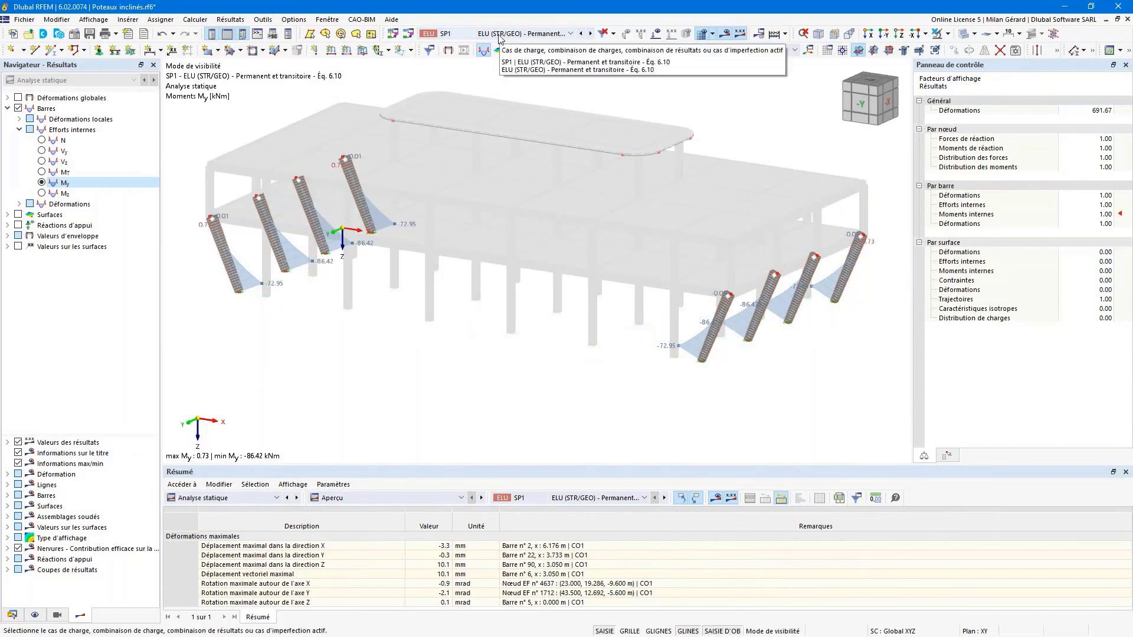
# - Switch the displayed My moments to the ELU (STR/GEO) design situation SP5 for comparison
pyautogui.click(590, 35)
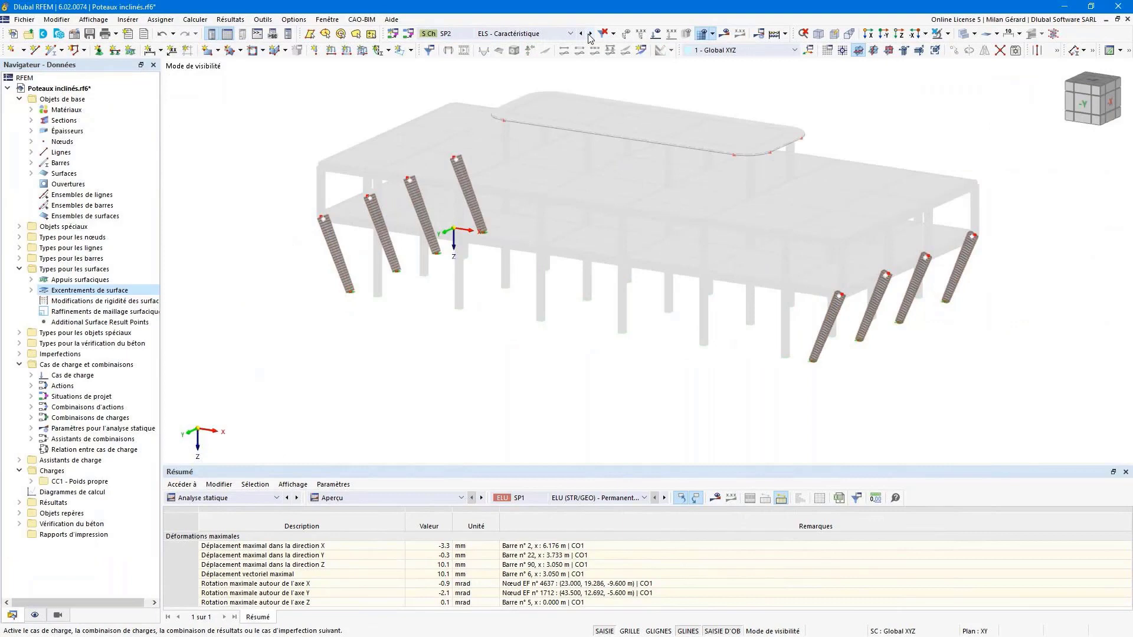
pyautogui.click(570, 34)
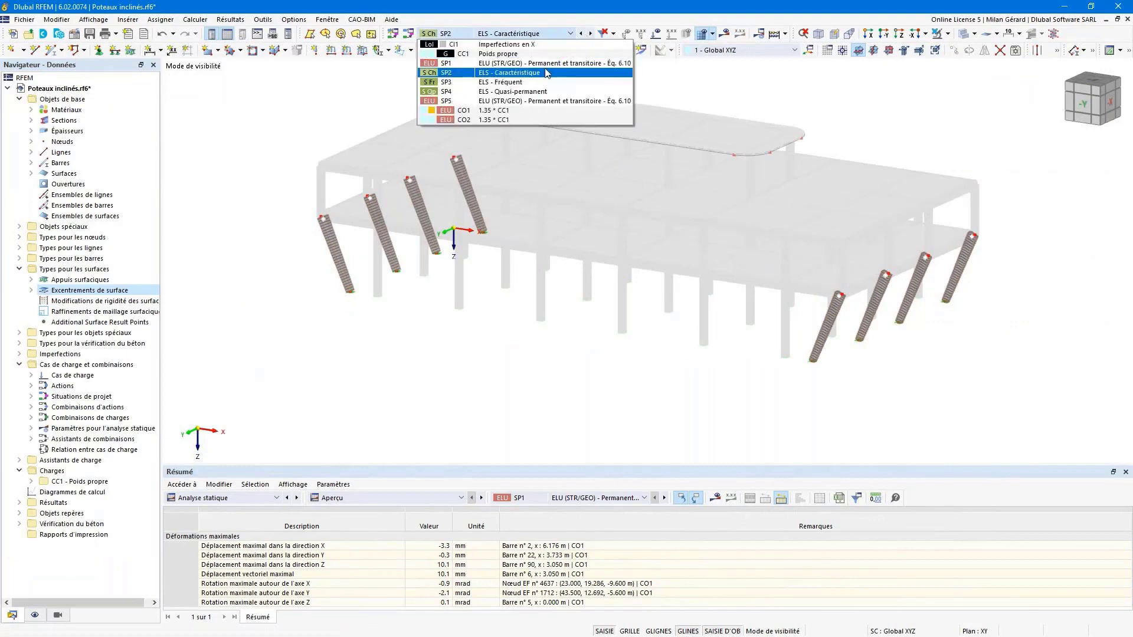
pyautogui.click(537, 101)
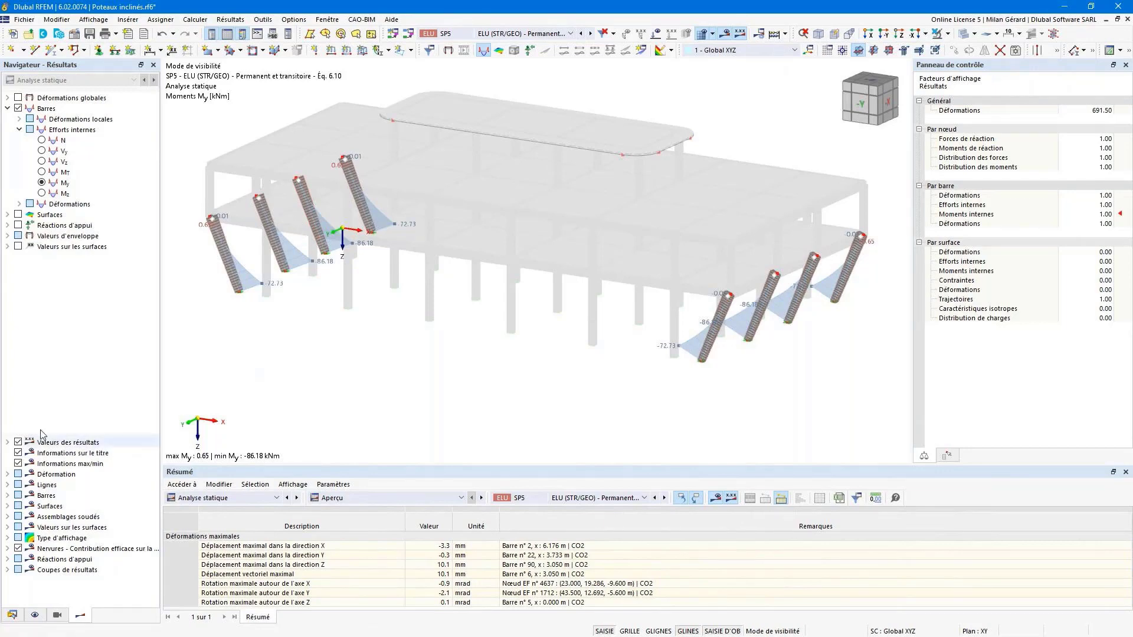
# - Create a new effective length definition for the concrete design and open its nodal supports and effective length settings
pyautogui.click(12, 615)
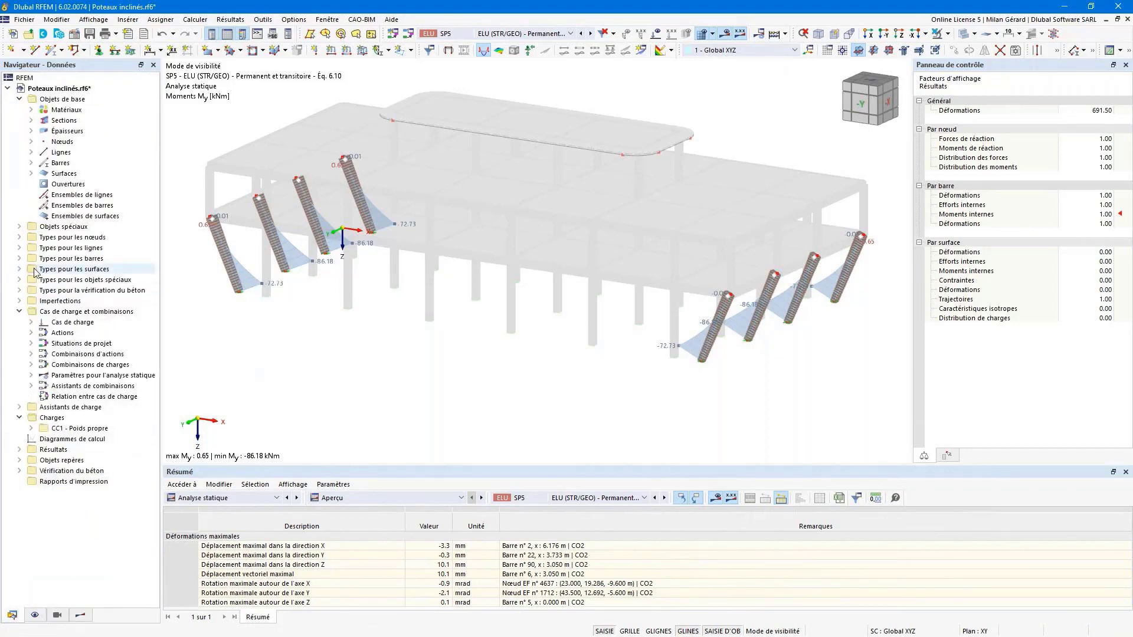
pyautogui.click(96, 281)
pyautogui.click(89, 289)
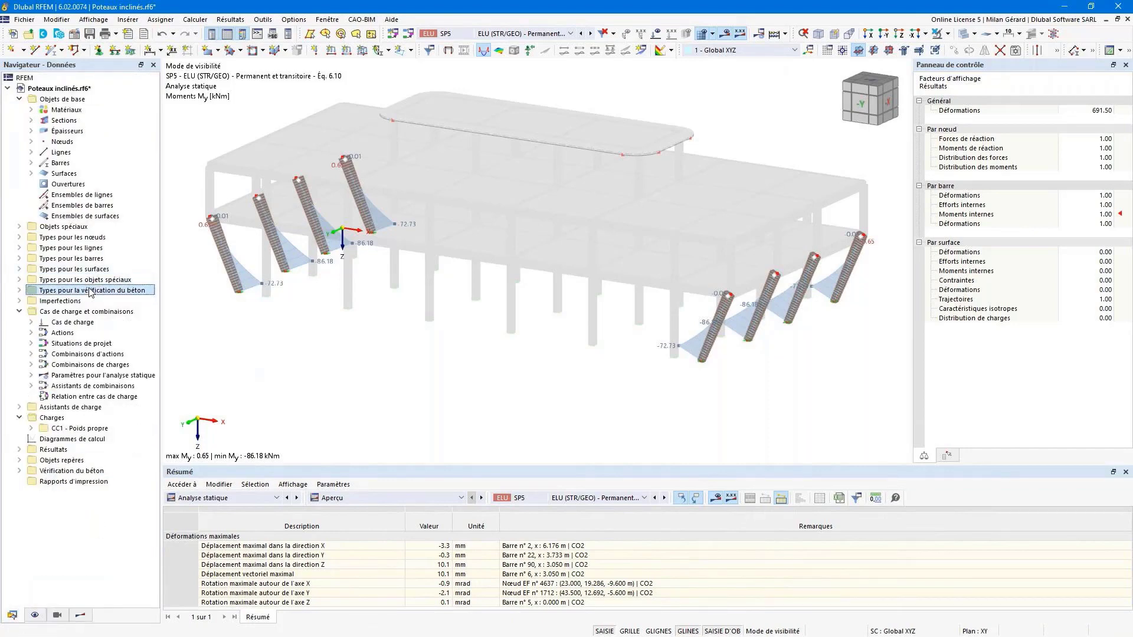
pyautogui.click(20, 290)
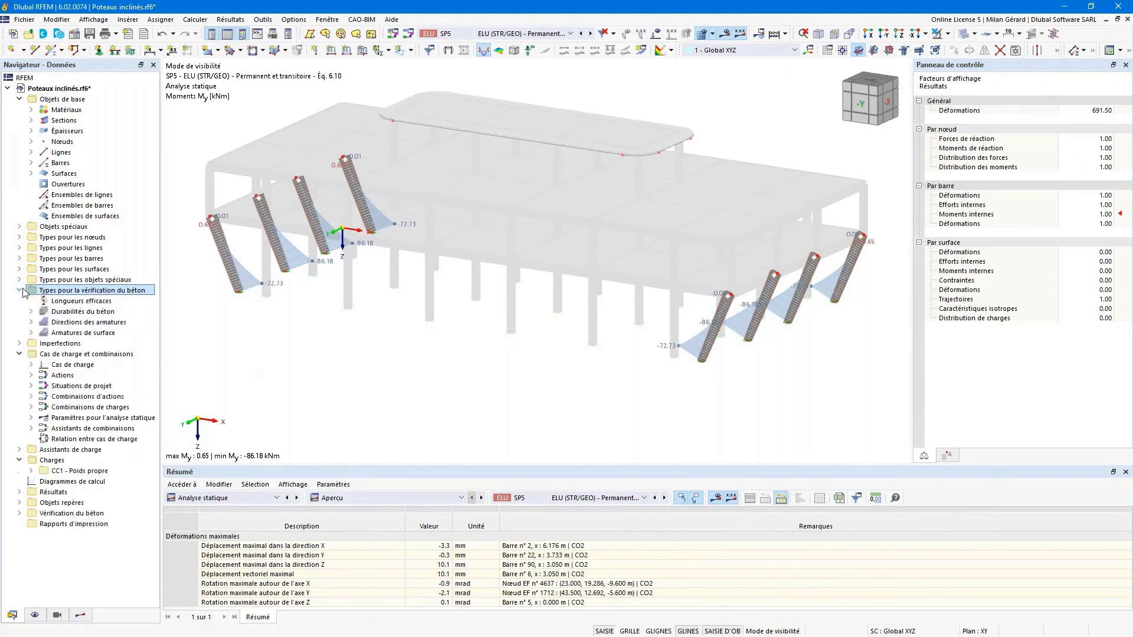
pyautogui.click(117, 302)
pyautogui.rightClick(119, 307)
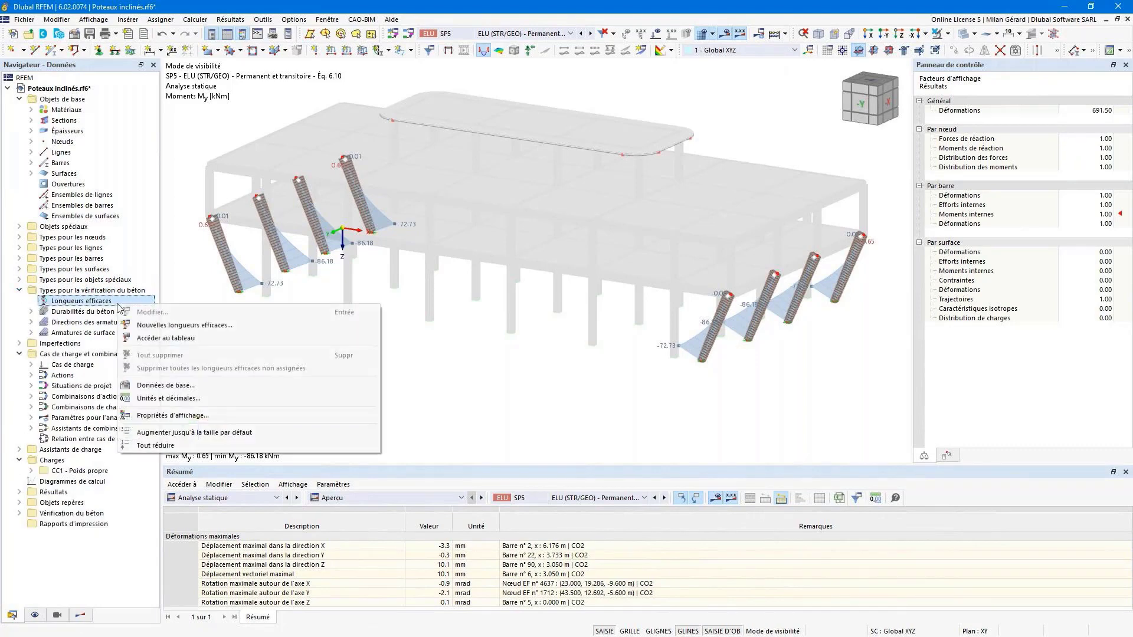
pyautogui.click(250, 326)
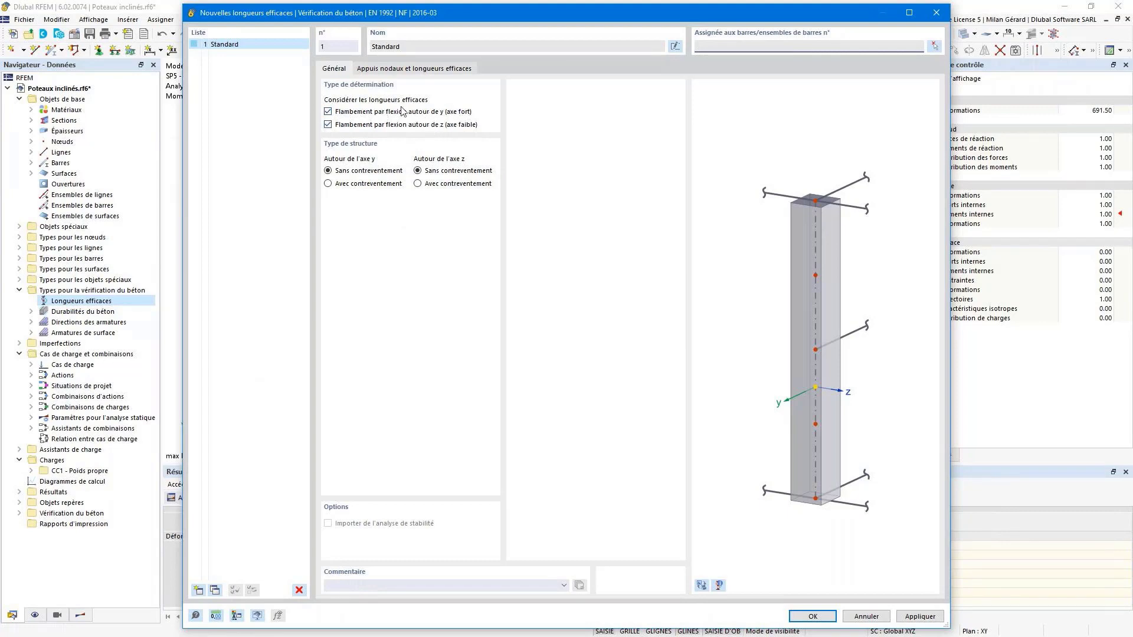
pyautogui.click(401, 70)
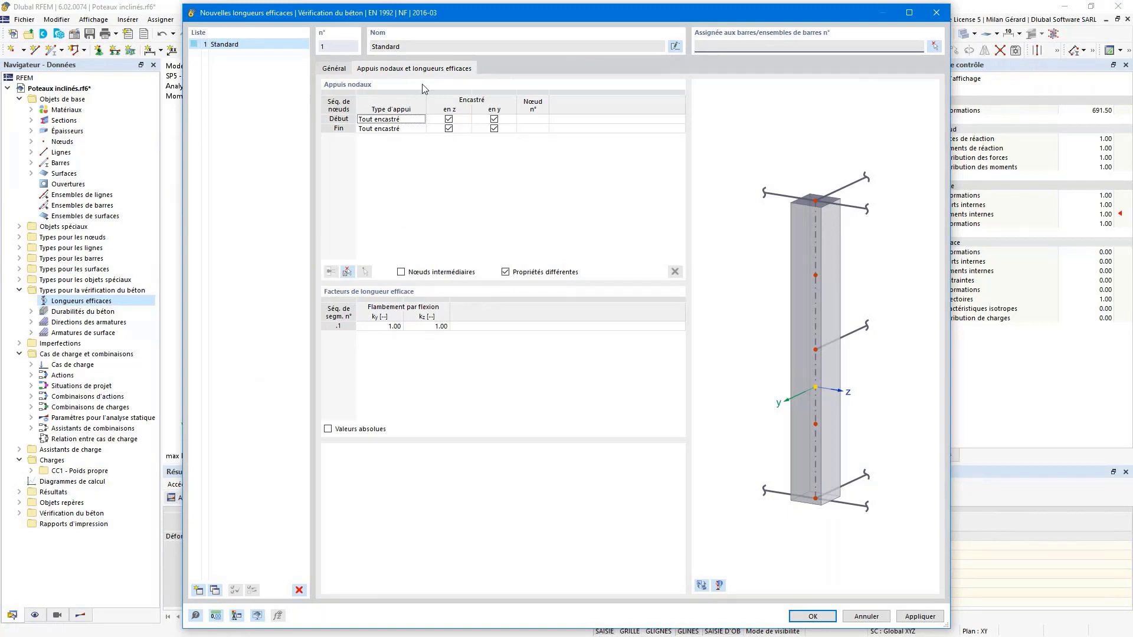
# - Show the model preview for the effective length and assign the definition to inclined column member 3
pyautogui.click(700, 586)
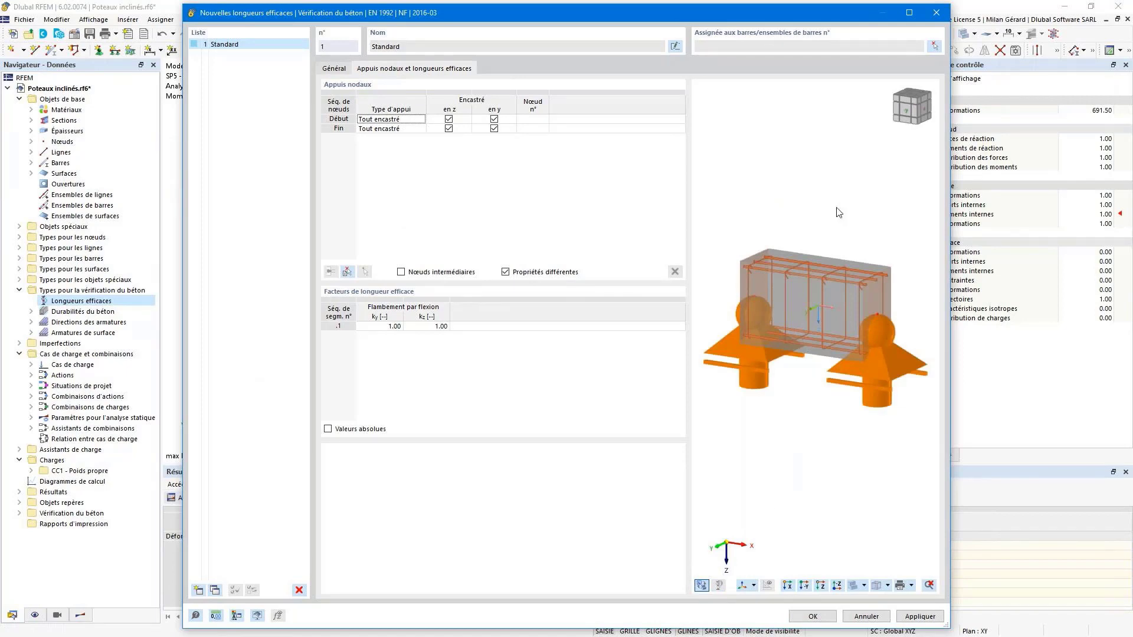
pyautogui.click(934, 47)
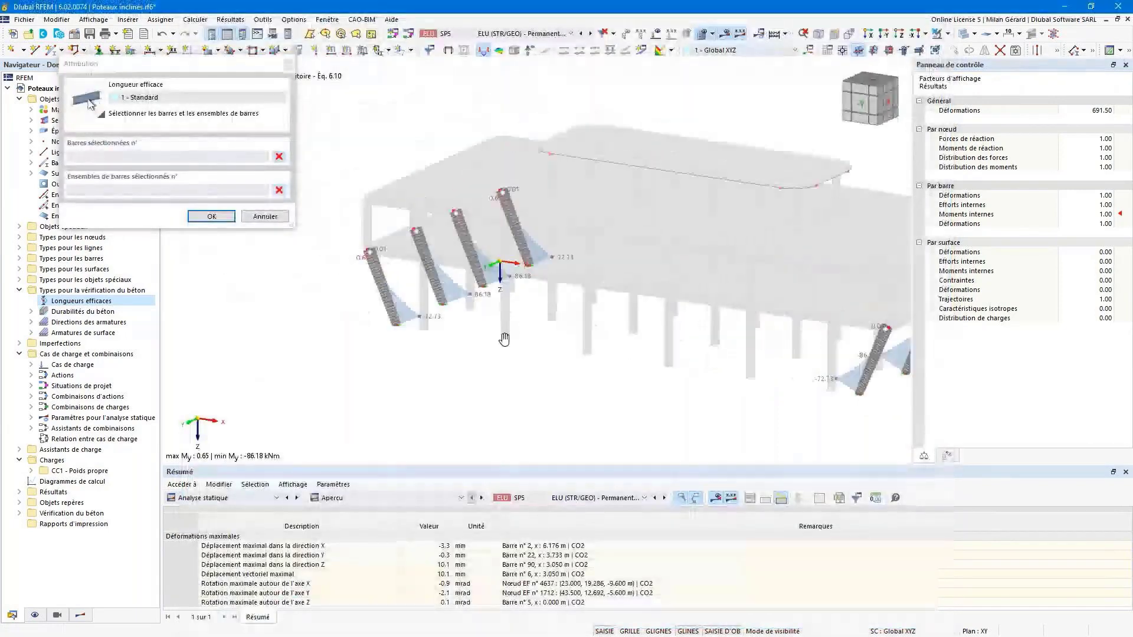
pyautogui.moveTo(505, 339); pyautogui.dragTo(545, 344, button='middle')
pyautogui.scroll(4, 455, 247)
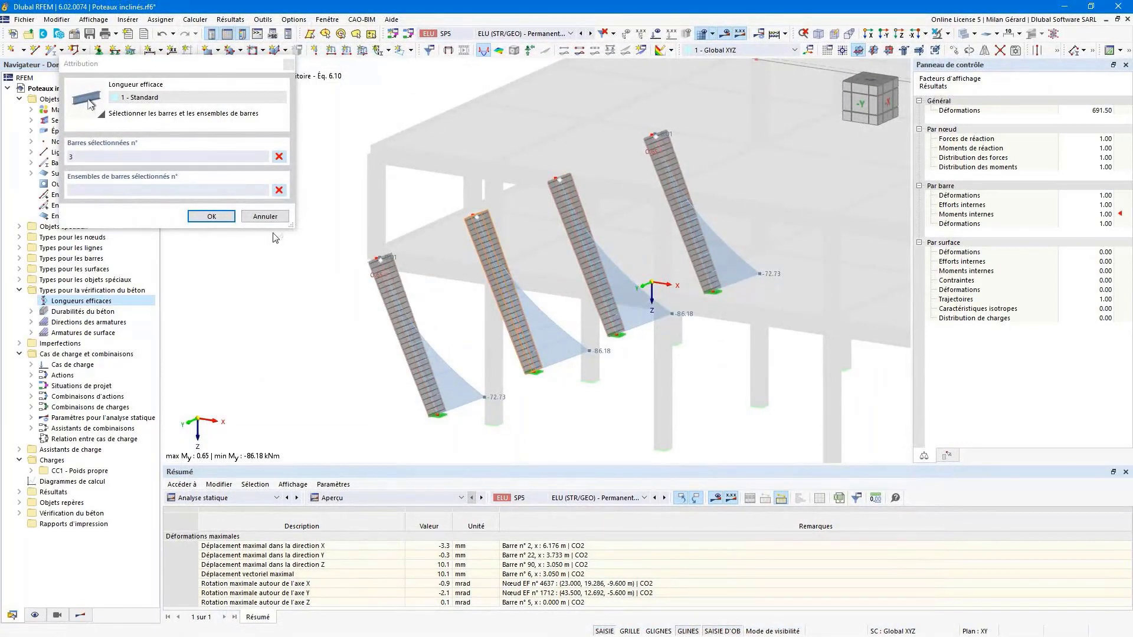
pyautogui.click(212, 216)
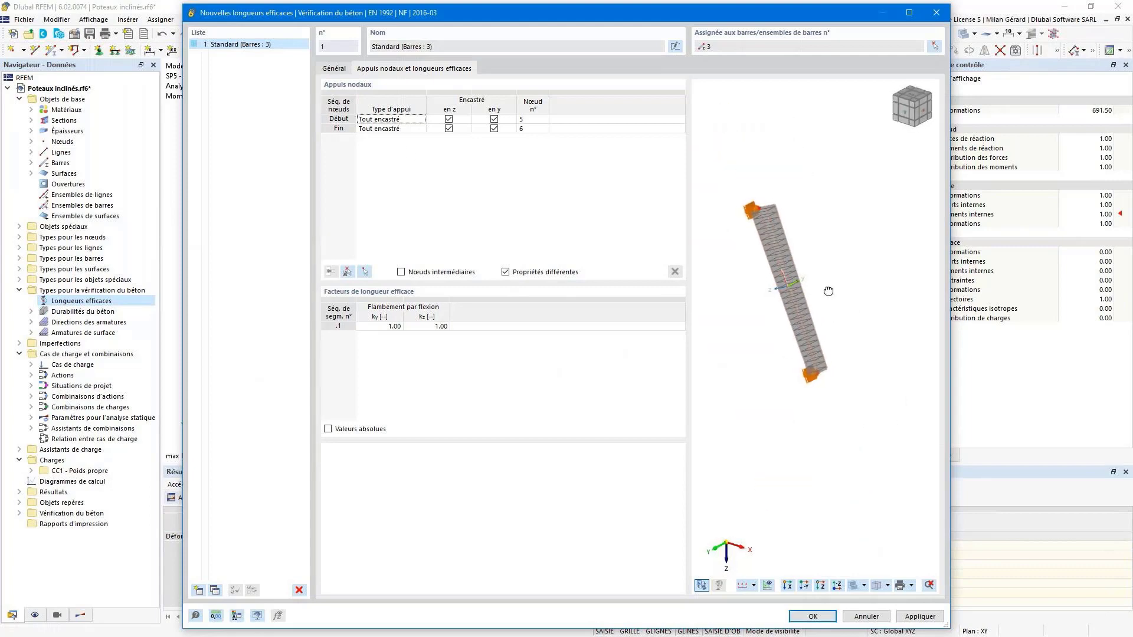
# - Set the support type at the end node of member 3 to Aucun and confirm the effective length definition
pyautogui.scroll(5, 750, 175)
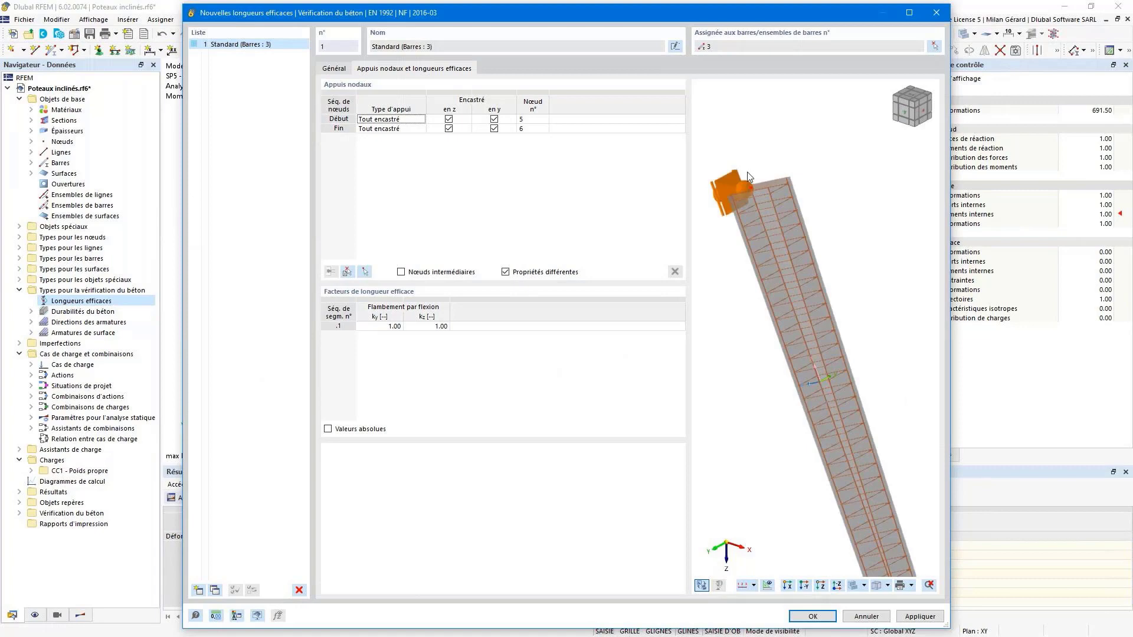
pyautogui.scroll(-3, 748, 177)
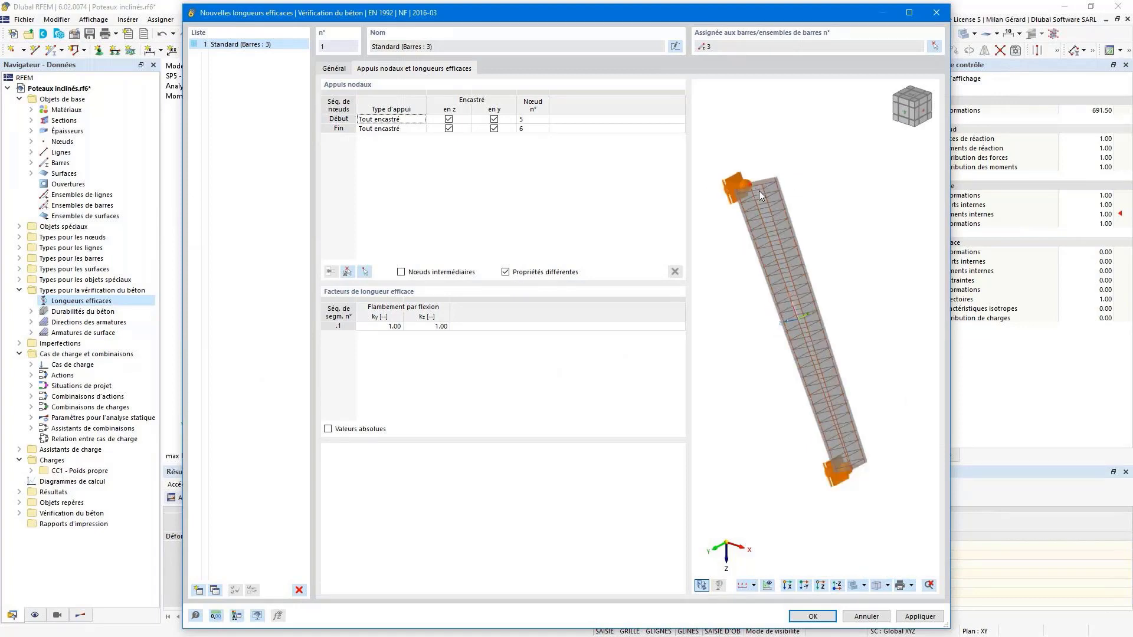
pyautogui.scroll(1, 751, 186)
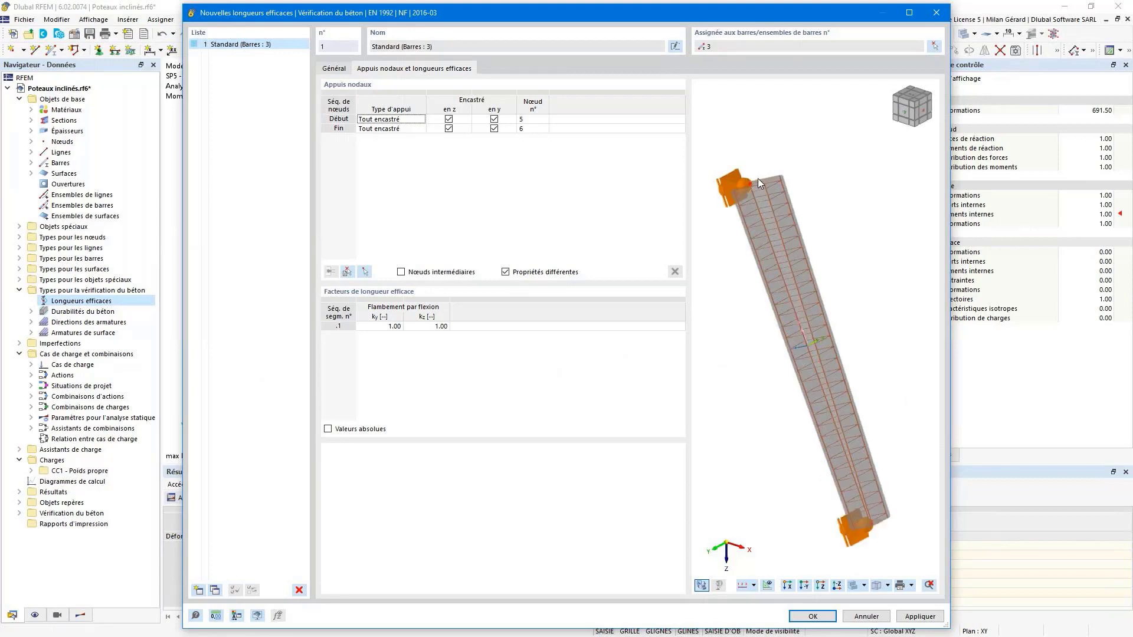
pyautogui.click(388, 129)
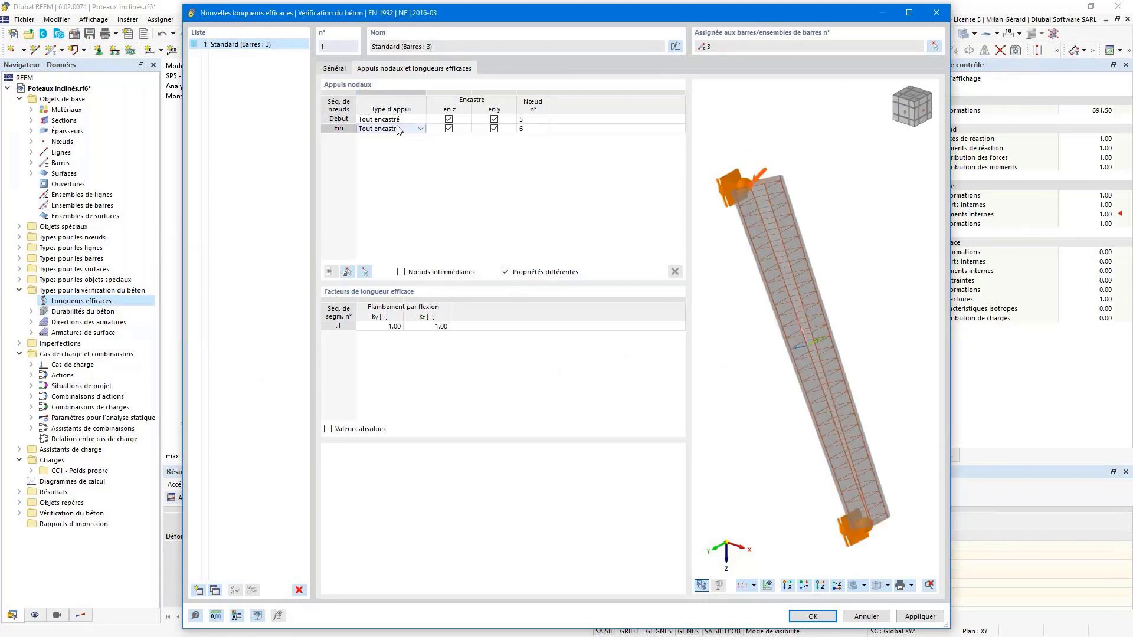
pyautogui.click(398, 130)
pyautogui.click(380, 137)
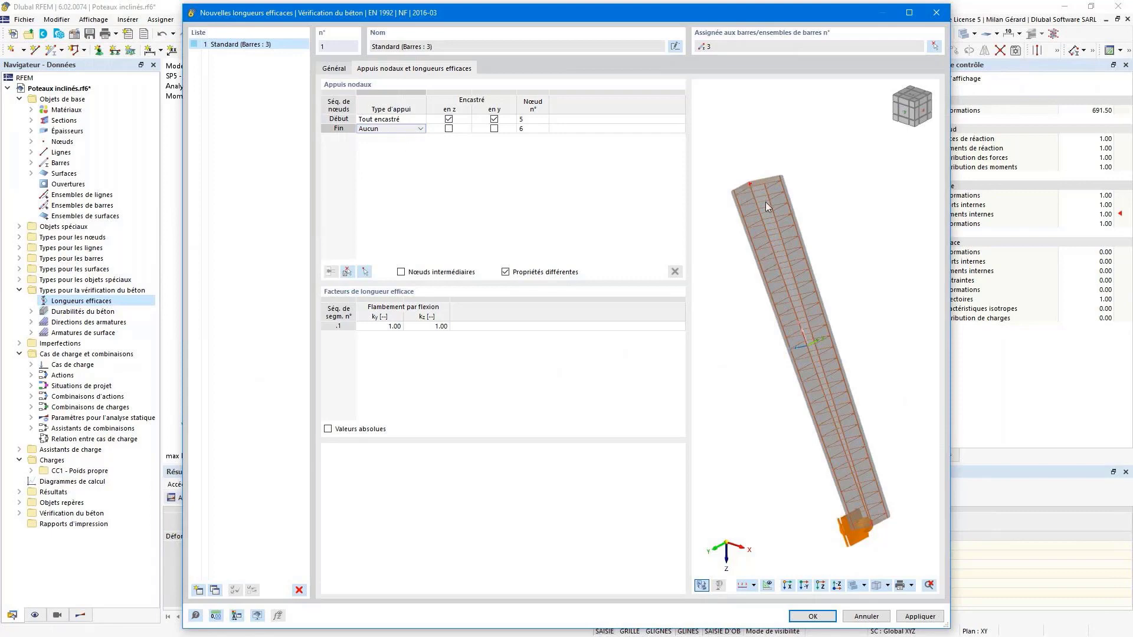
pyautogui.click(814, 615)
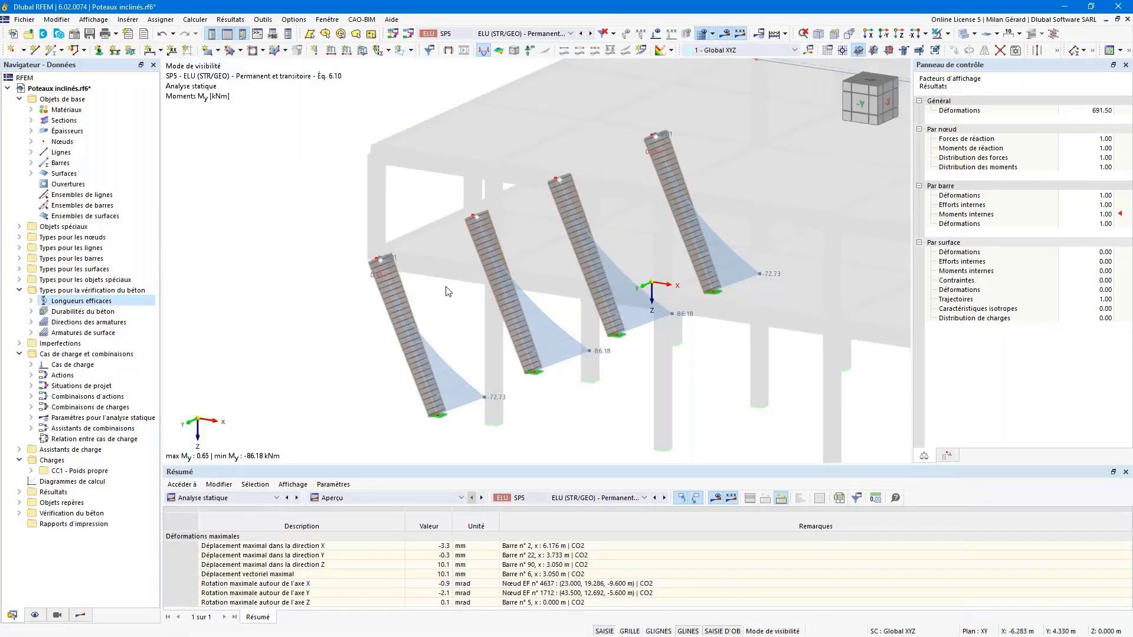
# - Turn on the display of member effective lengths for the concrete design in the model view
pyautogui.scroll(-3, 413, 274)
pyautogui.scroll(-2, 339, 260)
pyautogui.scroll(-1, 339, 260)
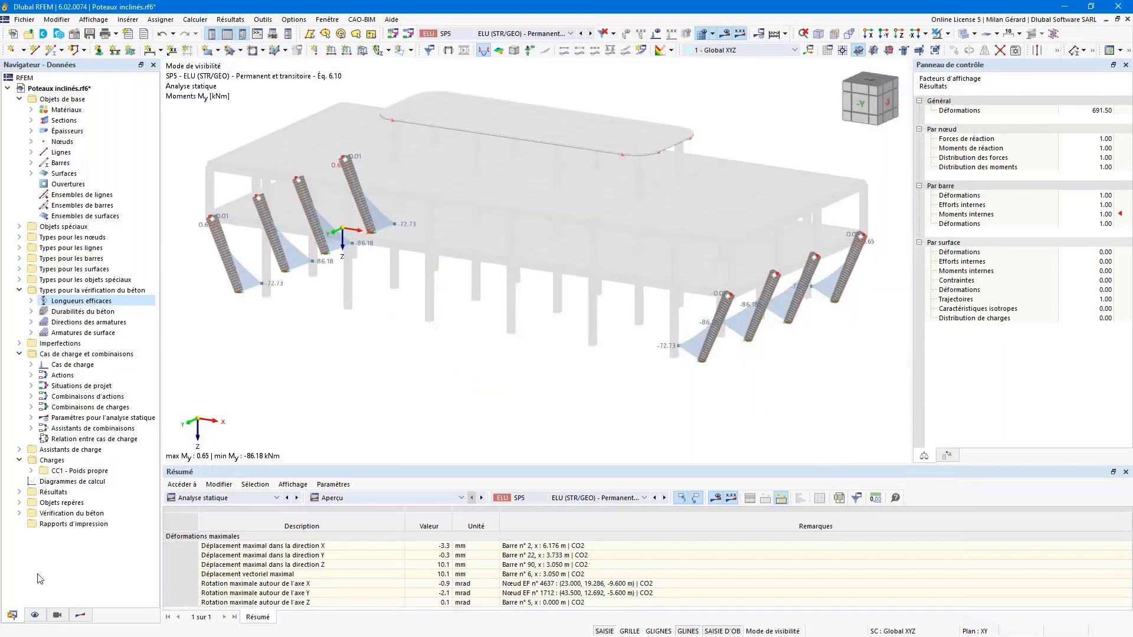
pyautogui.click(35, 615)
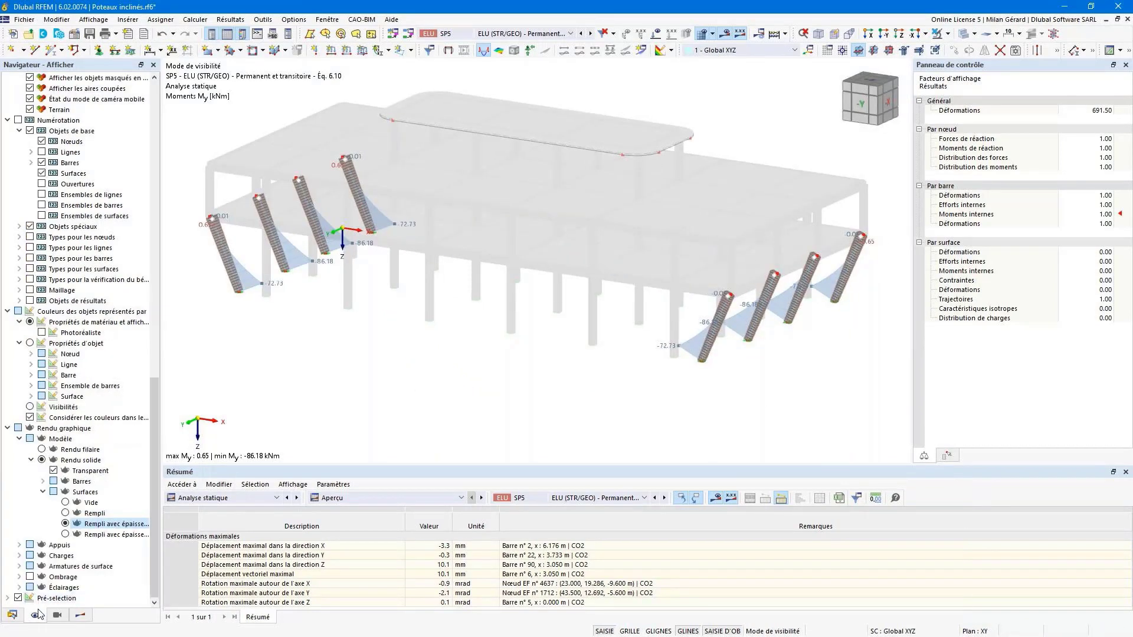
pyautogui.scroll(10, 127, 283)
pyautogui.scroll(12, 130, 283)
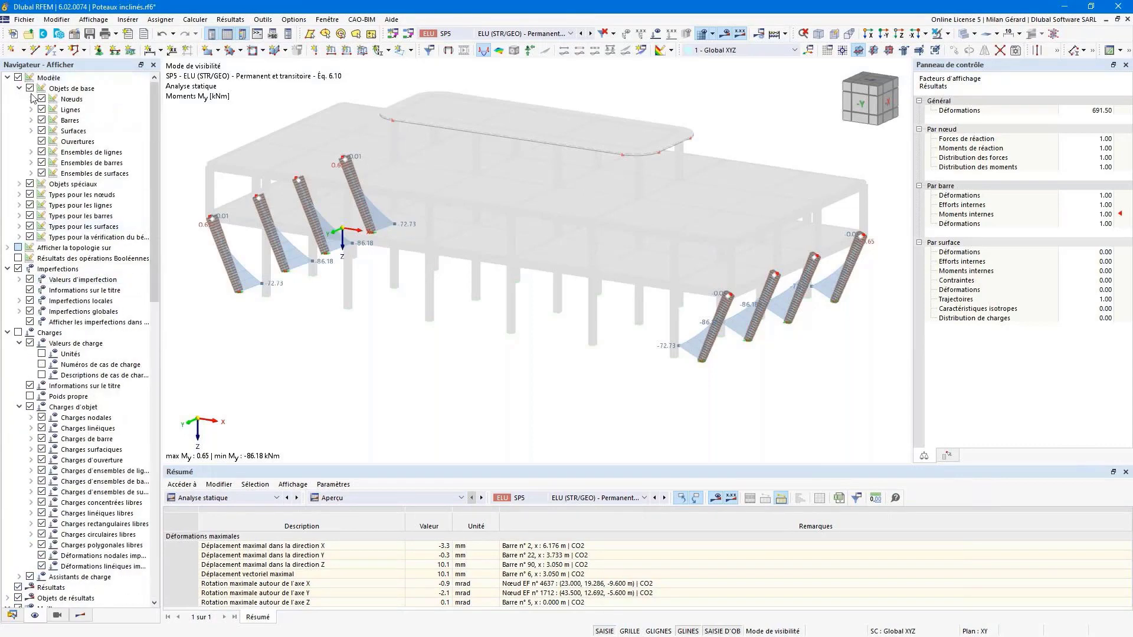
pyautogui.click(20, 237)
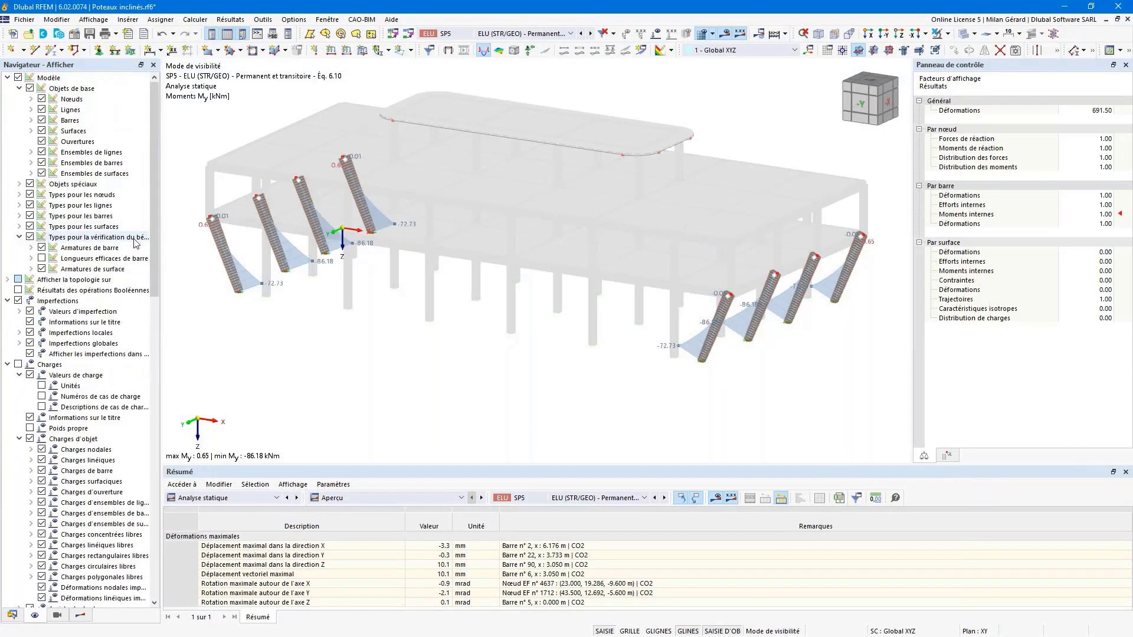
pyautogui.click(42, 259)
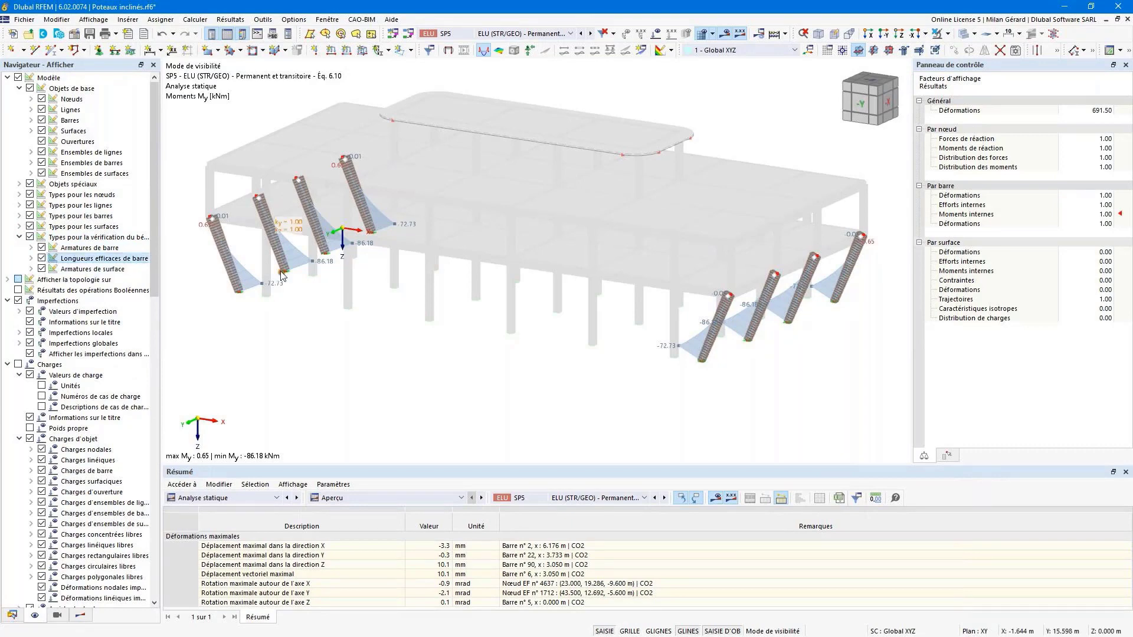
# - Inspect the effective lengths shown on the inclined columns and review the concrete design situations selected for calculation, including SP5
pyautogui.scroll(3, 234, 230)
pyautogui.scroll(2, 234, 230)
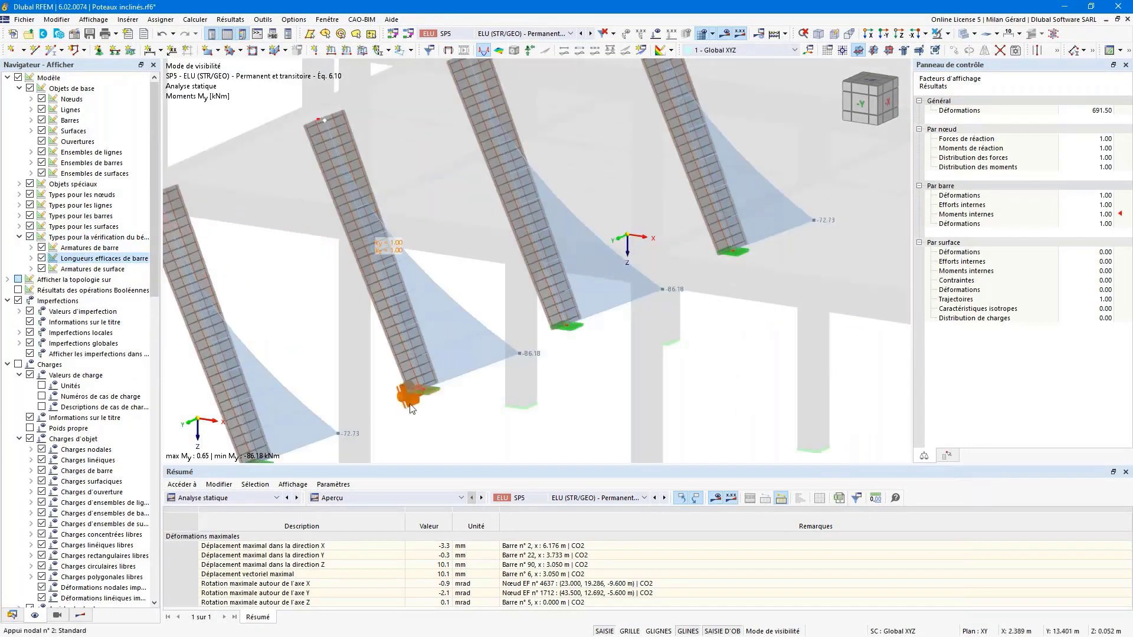
pyautogui.scroll(3, 447, 373)
pyautogui.scroll(-5, 455, 351)
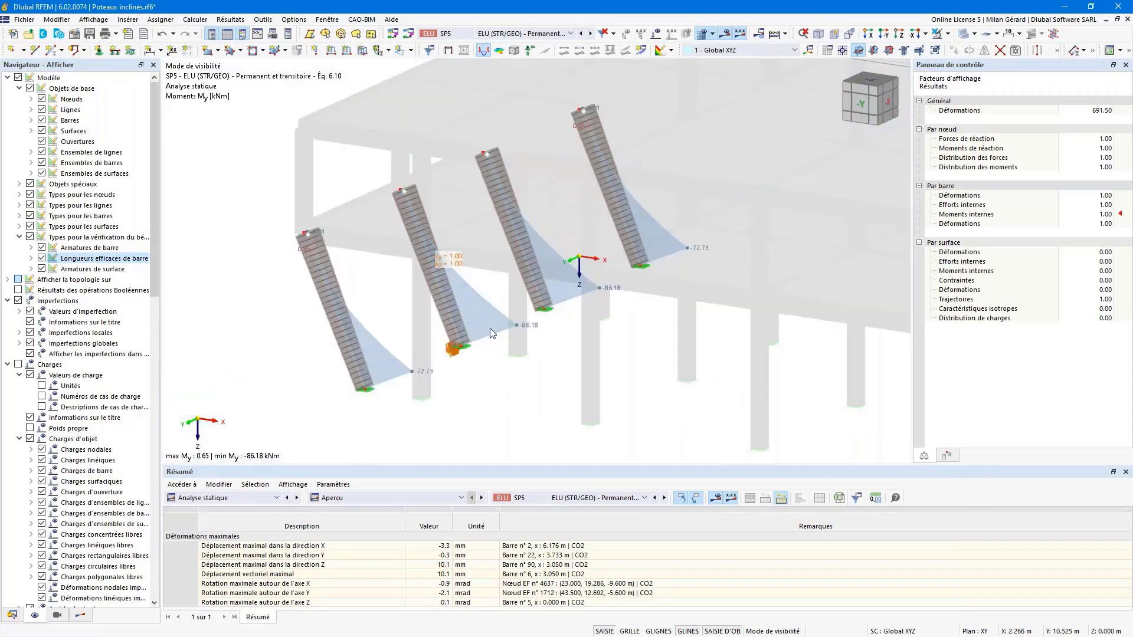
pyautogui.scroll(-3, 256, 287)
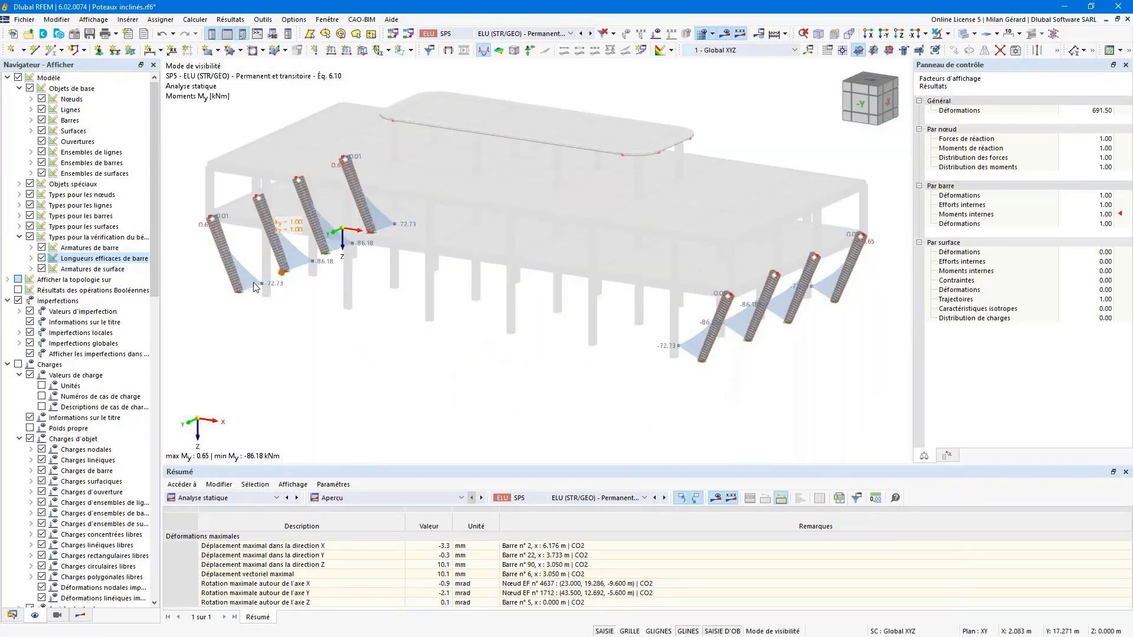
pyautogui.click(219, 499)
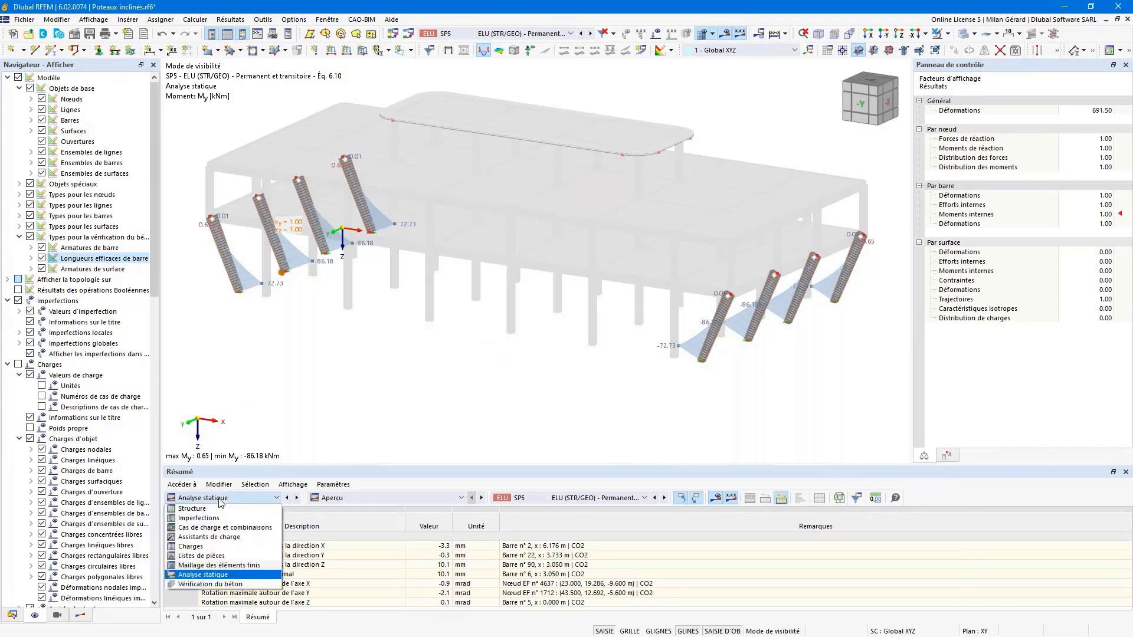
pyautogui.click(229, 584)
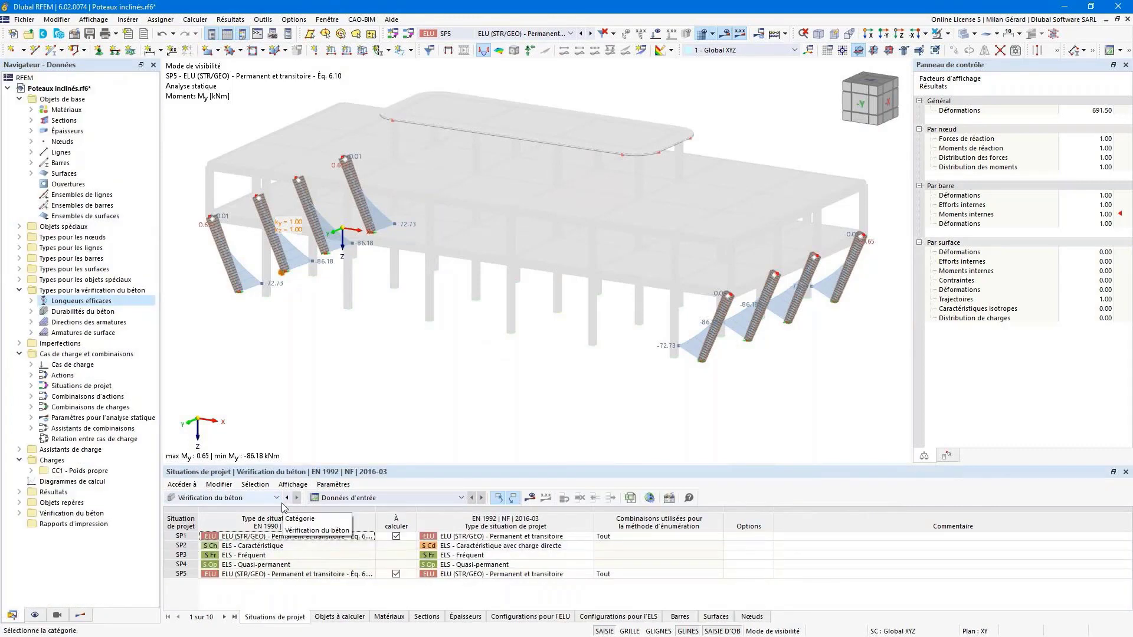
pyautogui.click(396, 575)
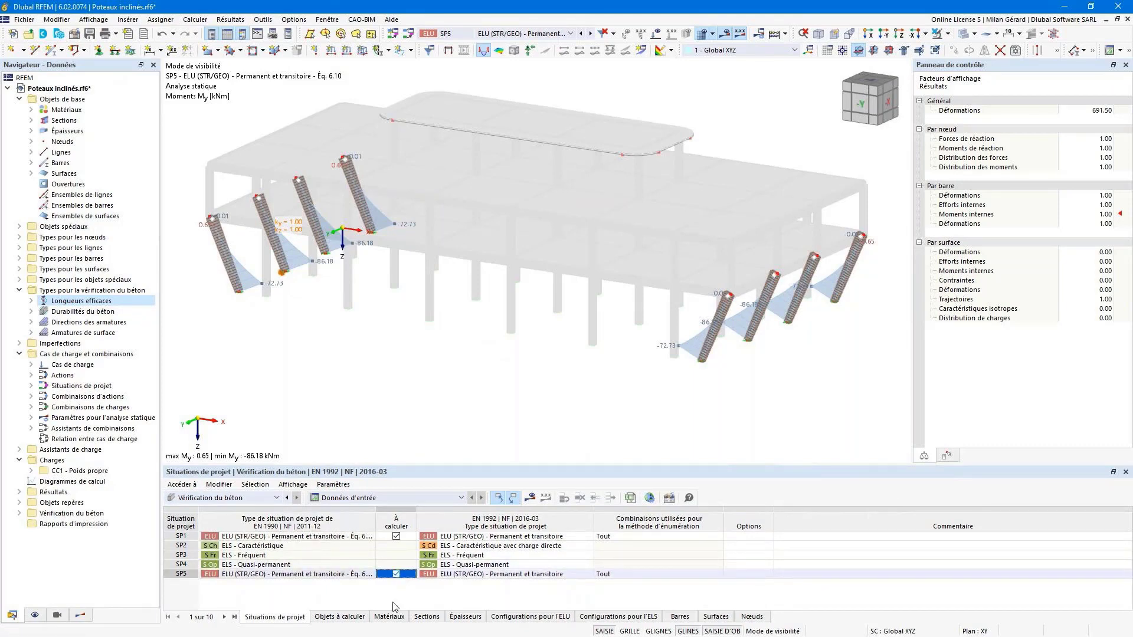
# - Exclude all members, surfaces and punching nodes from the objects to calculate in the concrete design
pyautogui.click(343, 616)
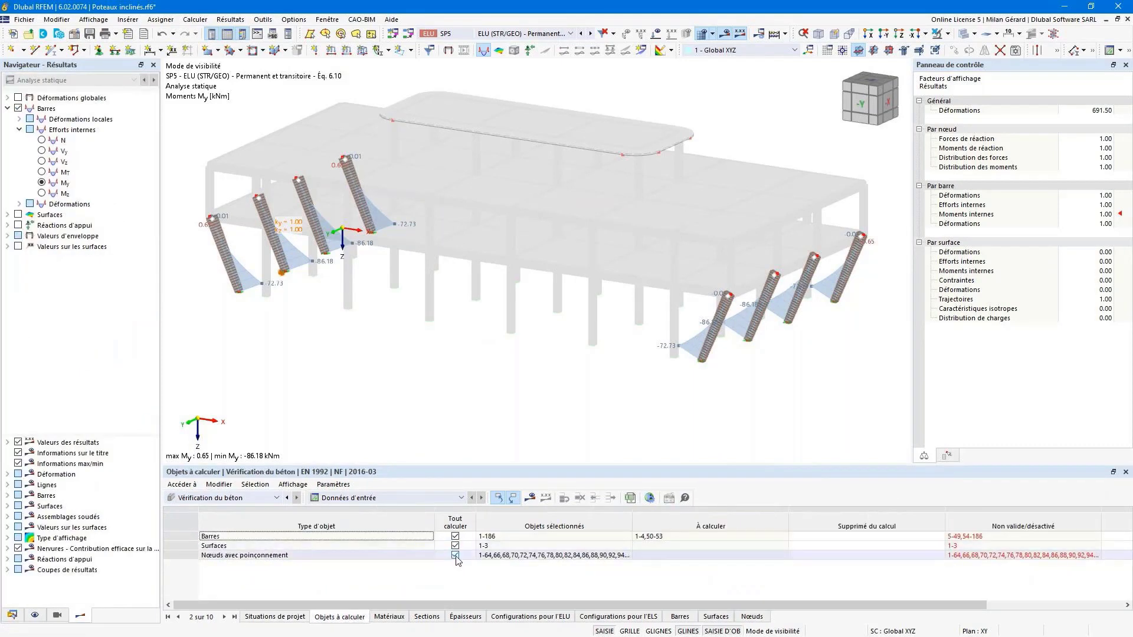
pyautogui.click(455, 555)
pyautogui.click(455, 545)
pyautogui.click(455, 536)
# - Pick inclined column member 2 in the model as the only member to calculate in the concrete design
pyautogui.click(540, 537)
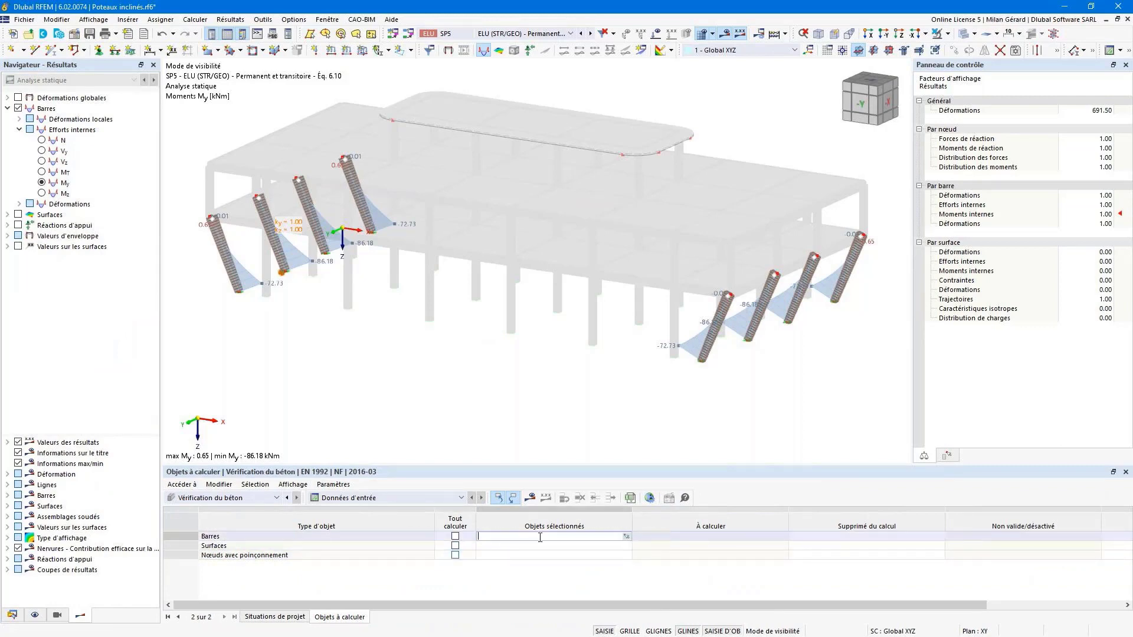
pyautogui.click(626, 537)
pyautogui.click(305, 202)
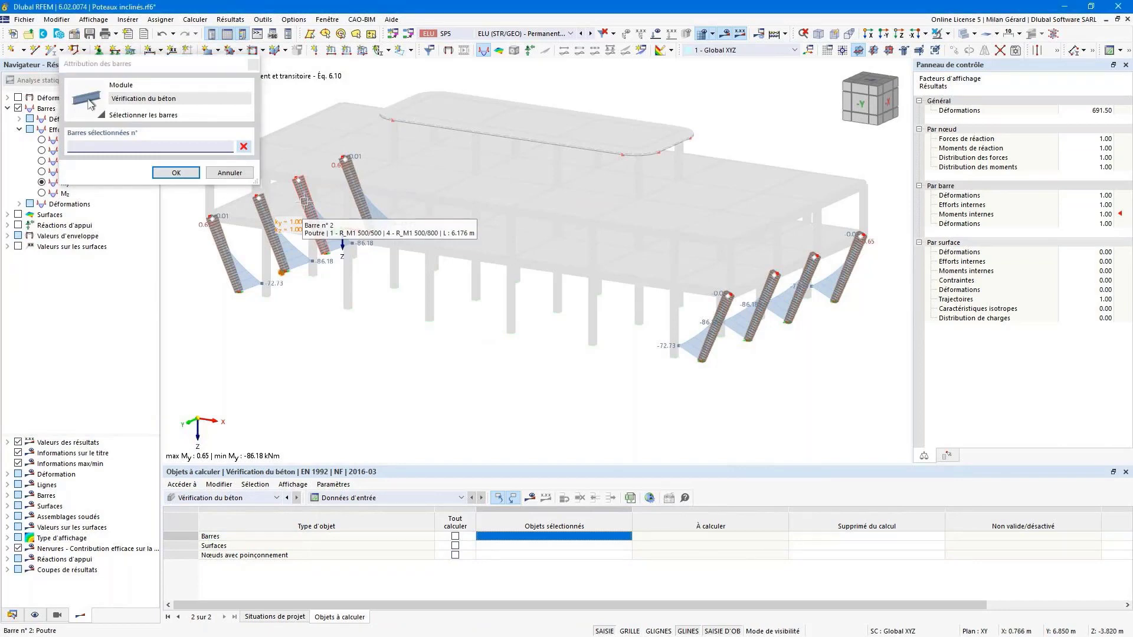
pyautogui.click(176, 173)
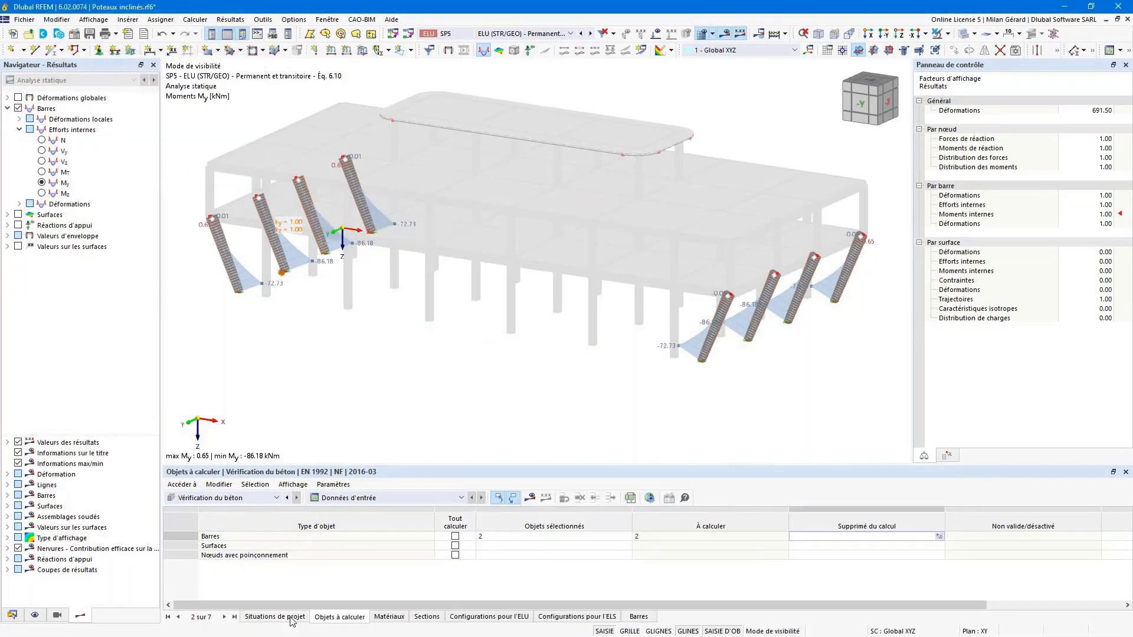
# - Run the concrete design calculation and show the overview of its errors and warnings
pyautogui.click(531, 497)
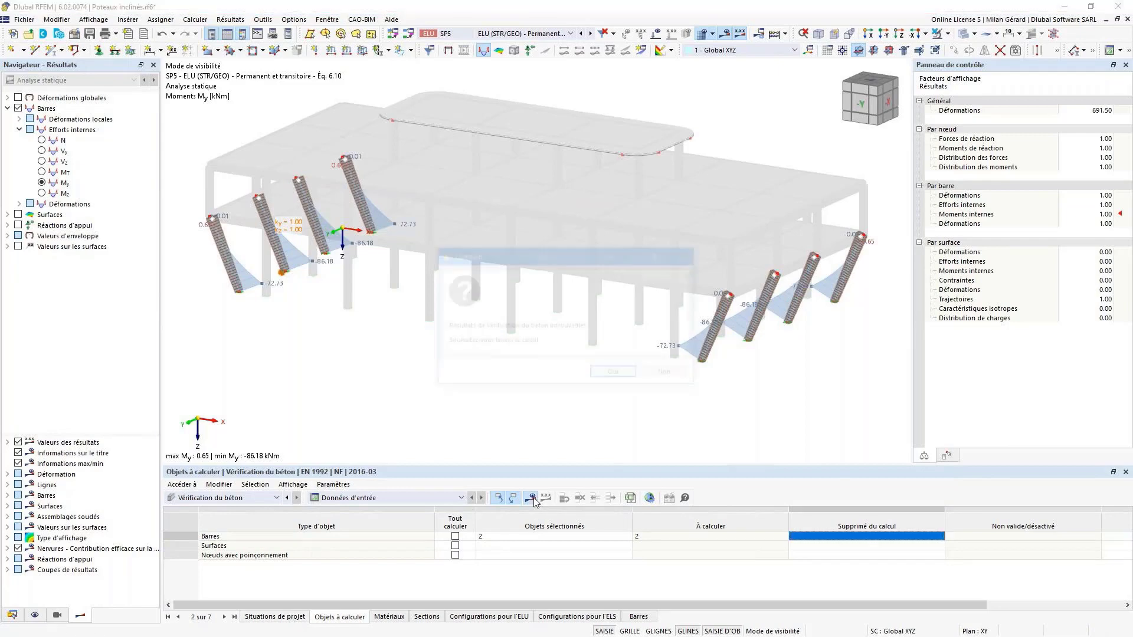
pyautogui.click(615, 375)
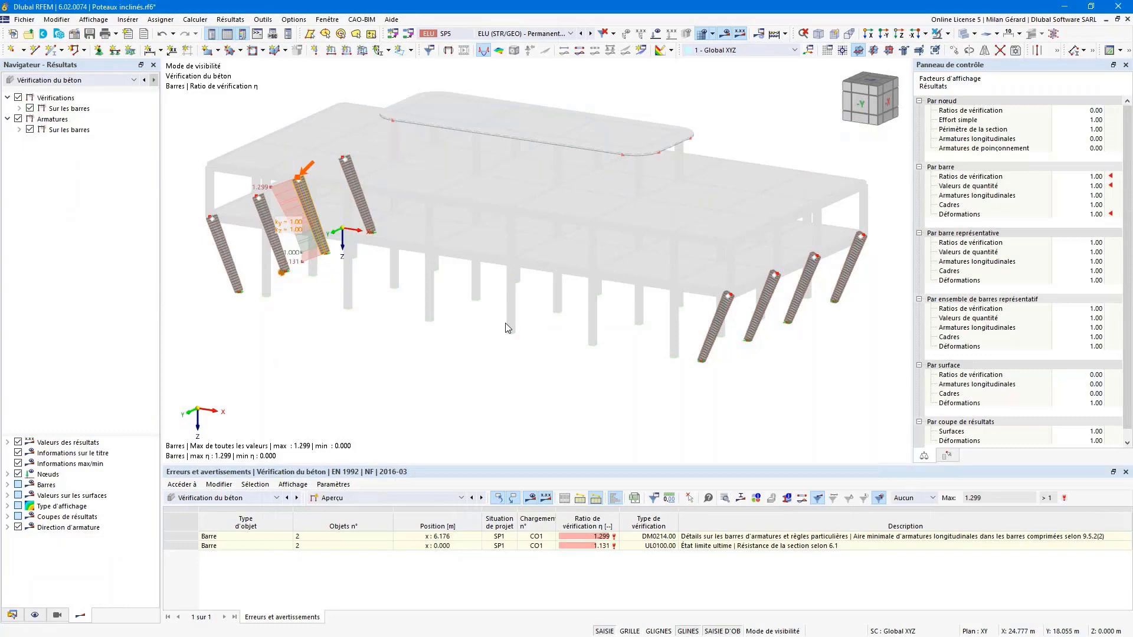
pyautogui.click(410, 499)
pyautogui.click(411, 518)
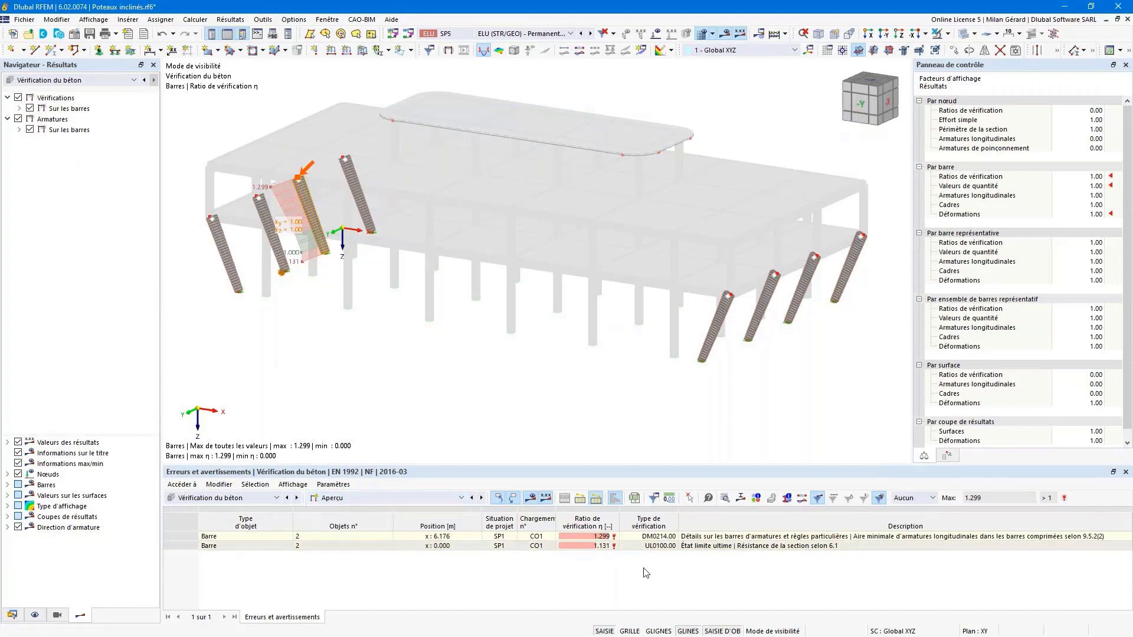
# - Examine the check details of DM0214, minimum longitudinal reinforcement, for member 2 at x = 6.176 m
pyautogui.click(602, 536)
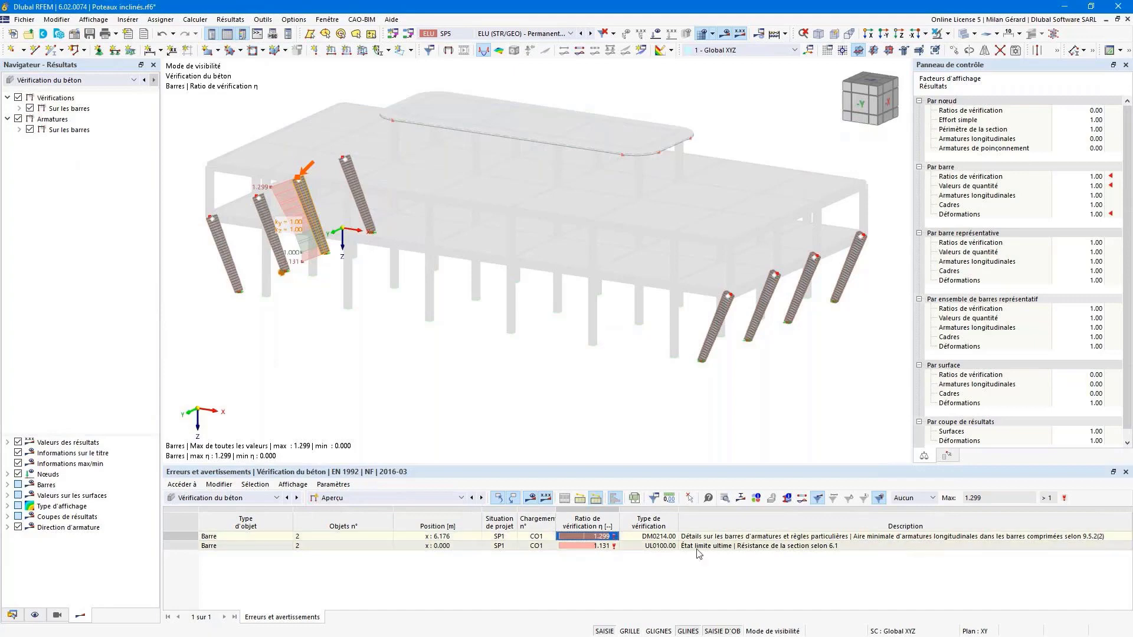
pyautogui.doubleClick(596, 538)
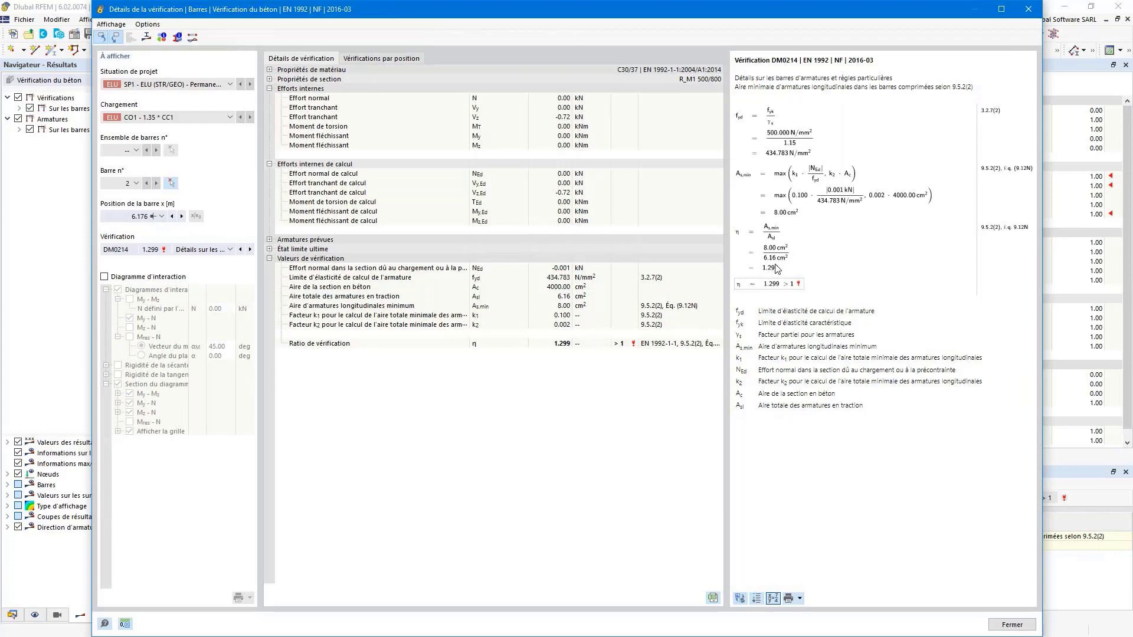
pyautogui.click(1028, 10)
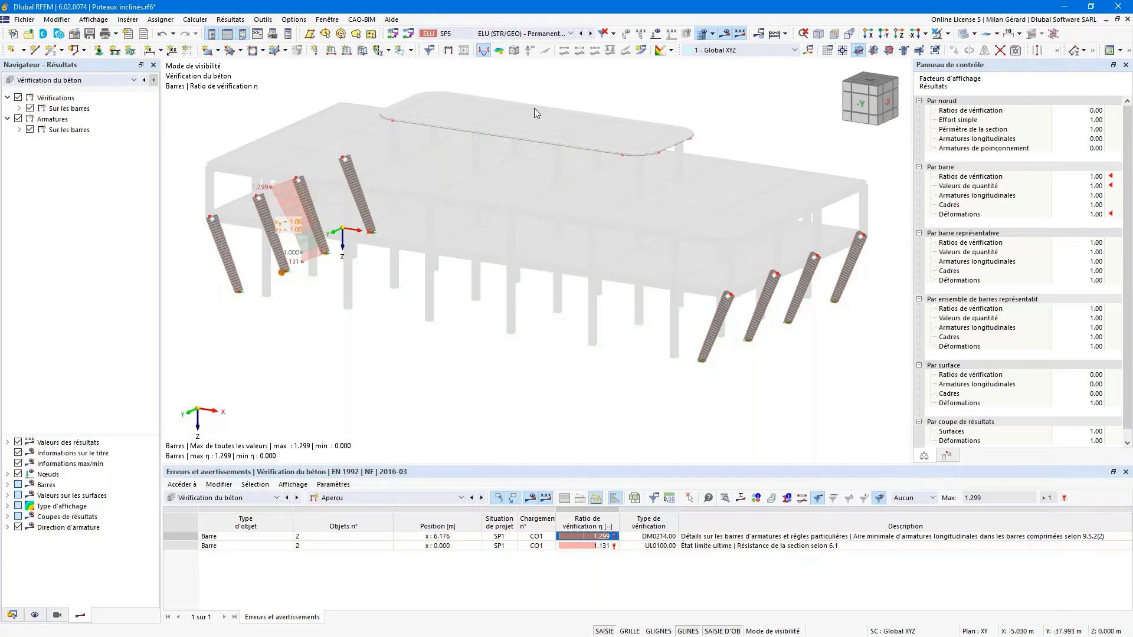
# - Activate the representative members option (Barres représentatives) in the model's base data
pyautogui.click(75, 34)
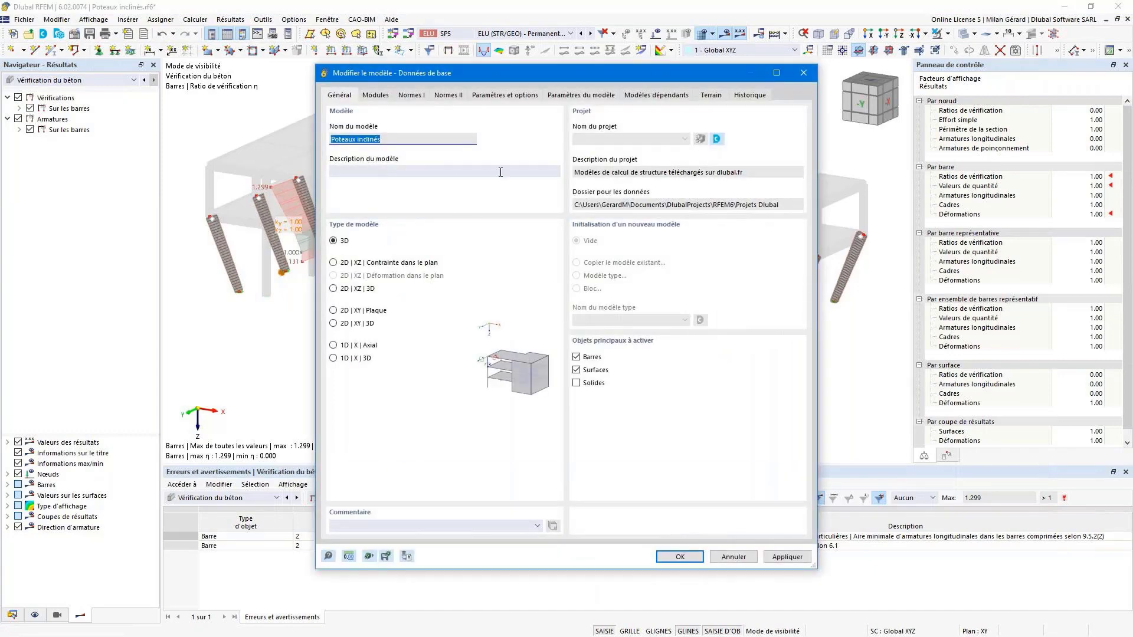
pyautogui.click(533, 95)
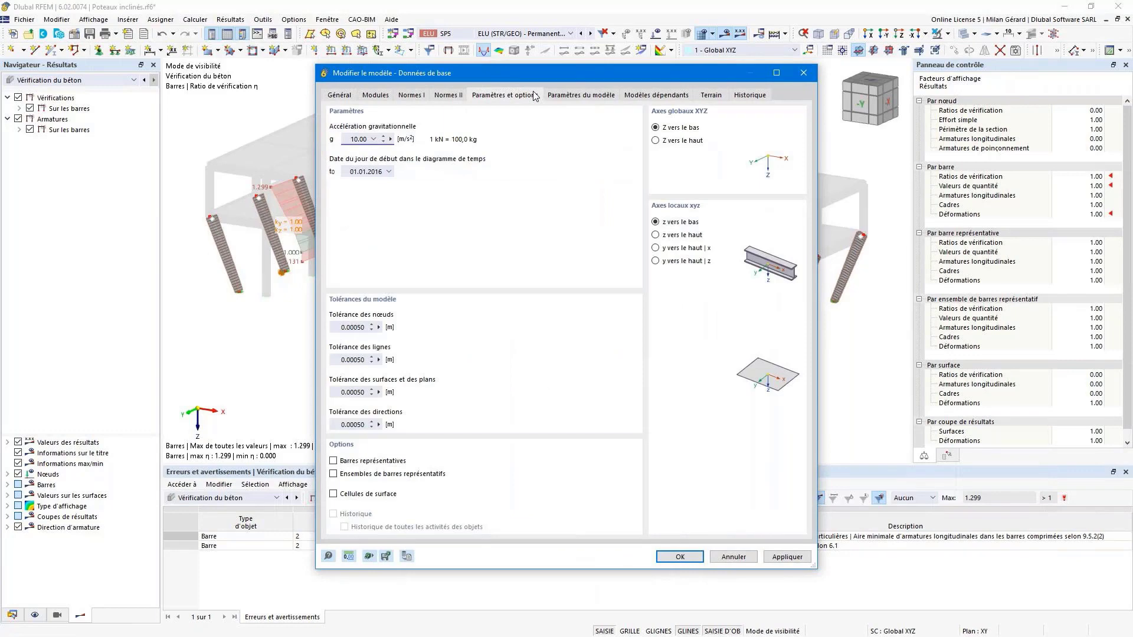
pyautogui.click(362, 465)
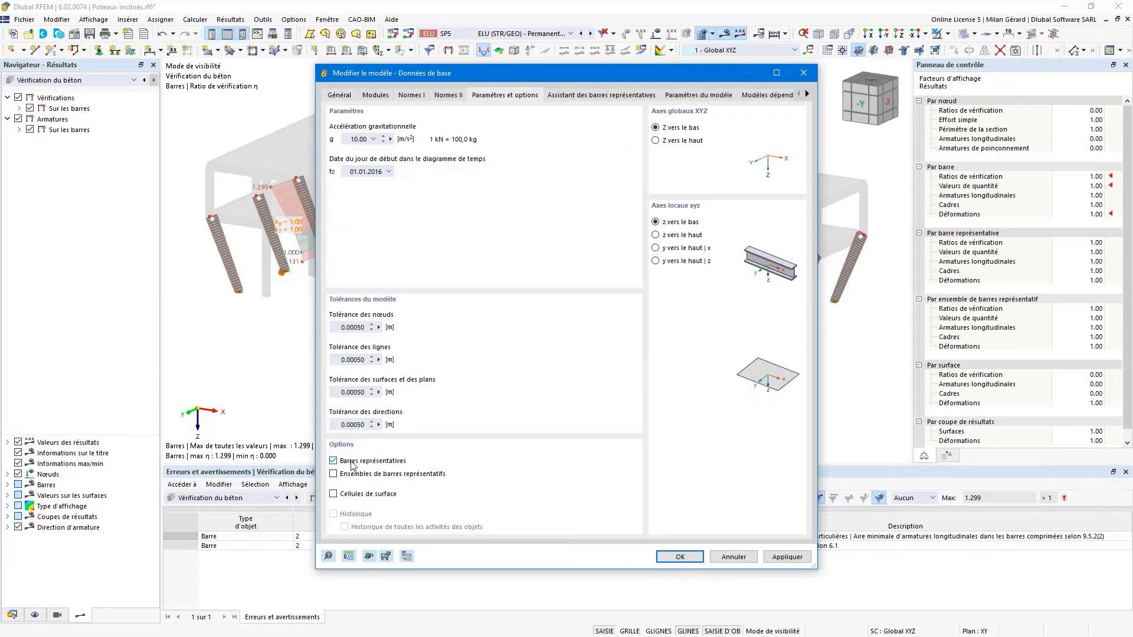
# - Review the member properties considered for grouping representative members, including the concrete design properties, and confirm the base data changes
pyautogui.click(598, 96)
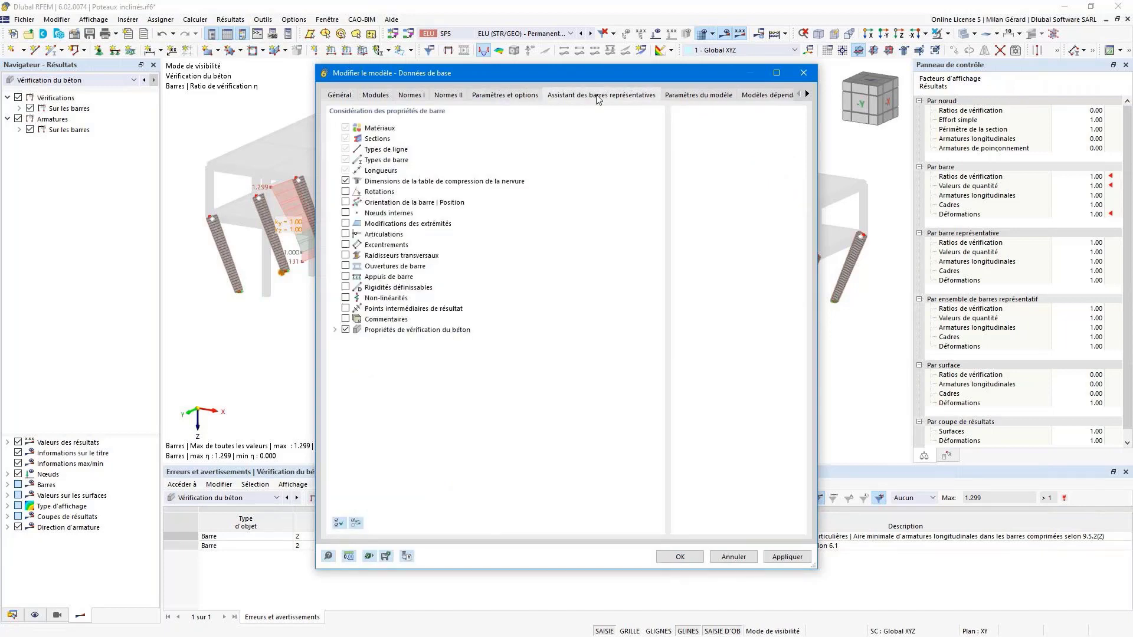
pyautogui.click(396, 128)
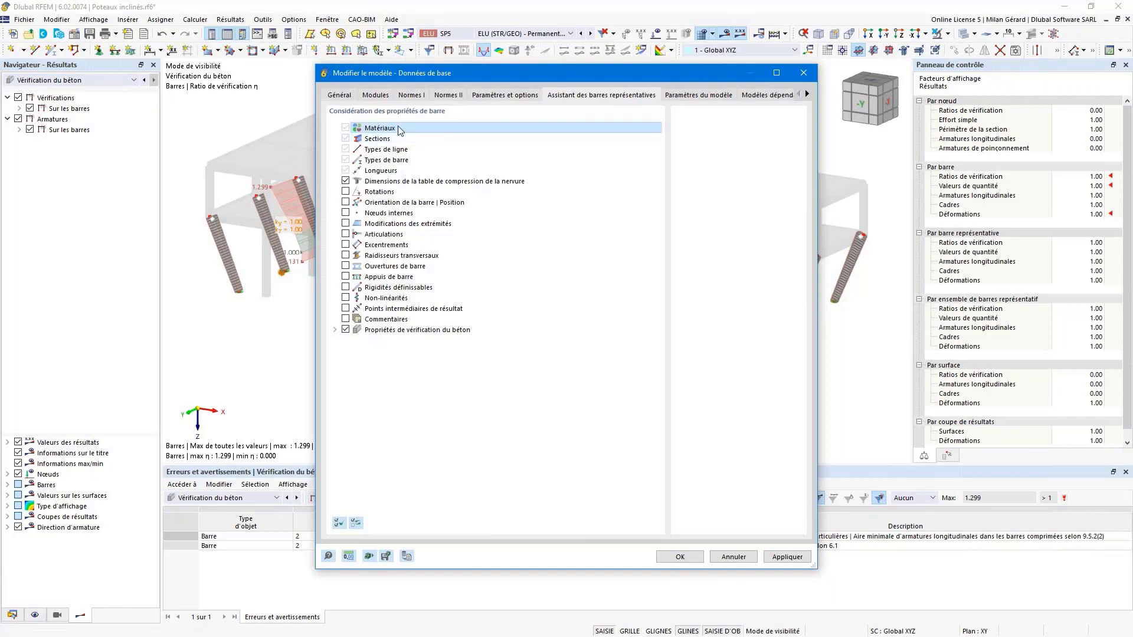
pyautogui.click(400, 139)
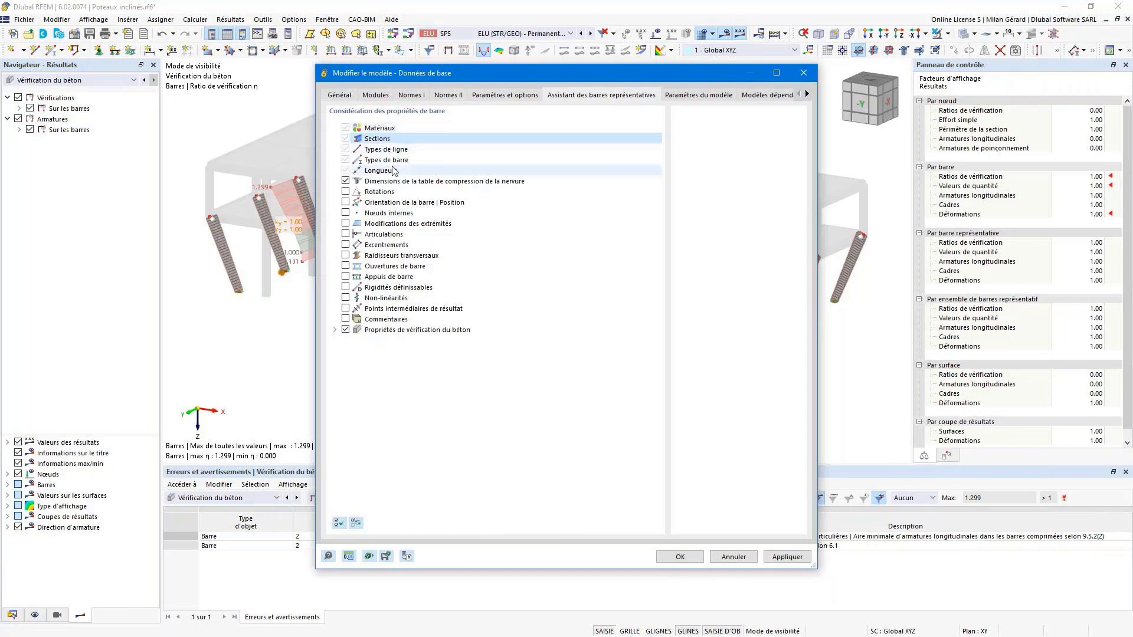
pyautogui.click(399, 171)
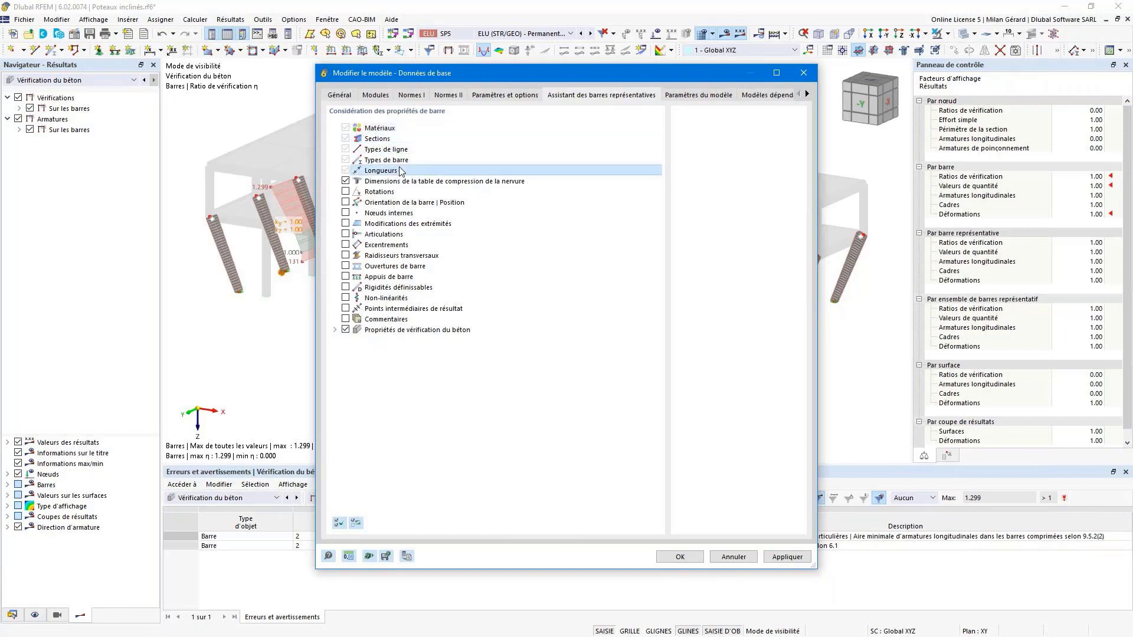
pyautogui.click(417, 150)
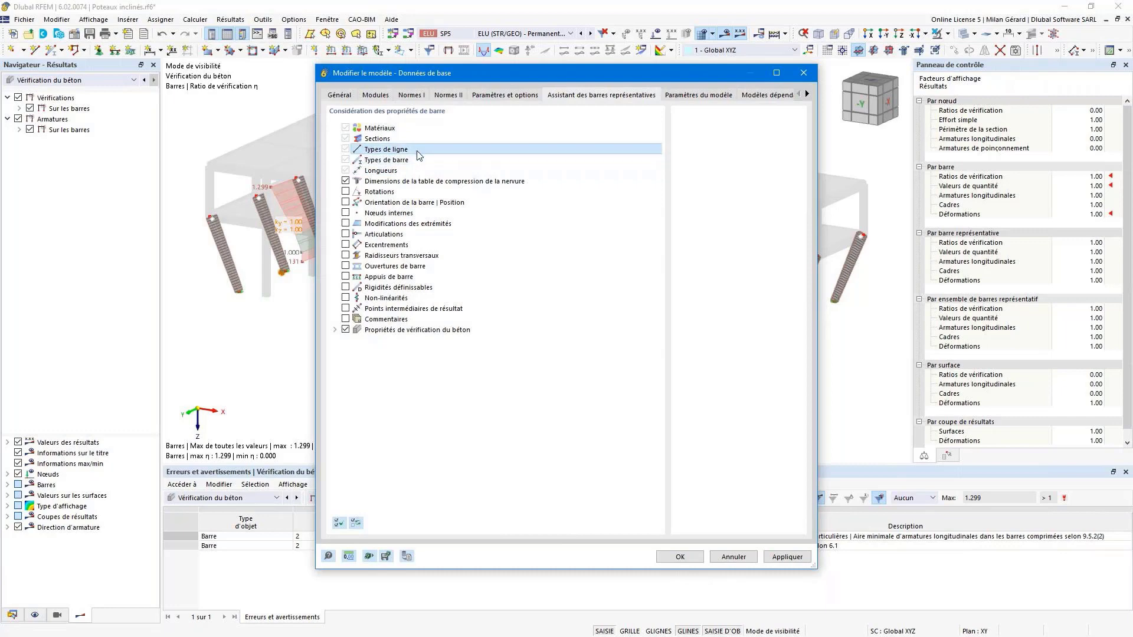
pyautogui.click(423, 129)
pyautogui.click(410, 170)
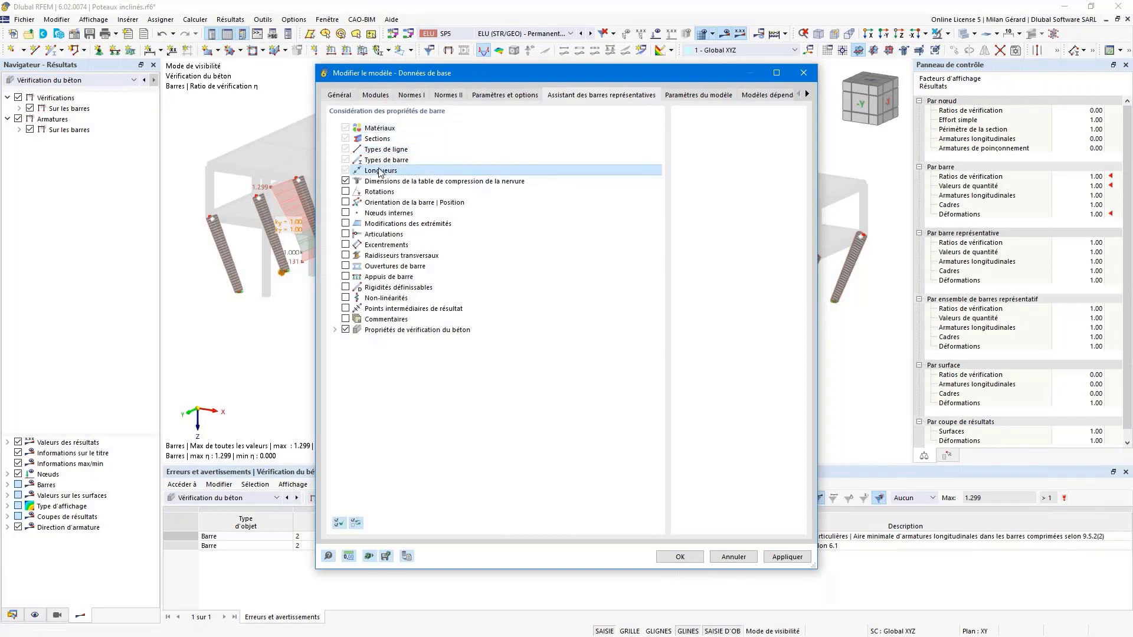
pyautogui.click(415, 131)
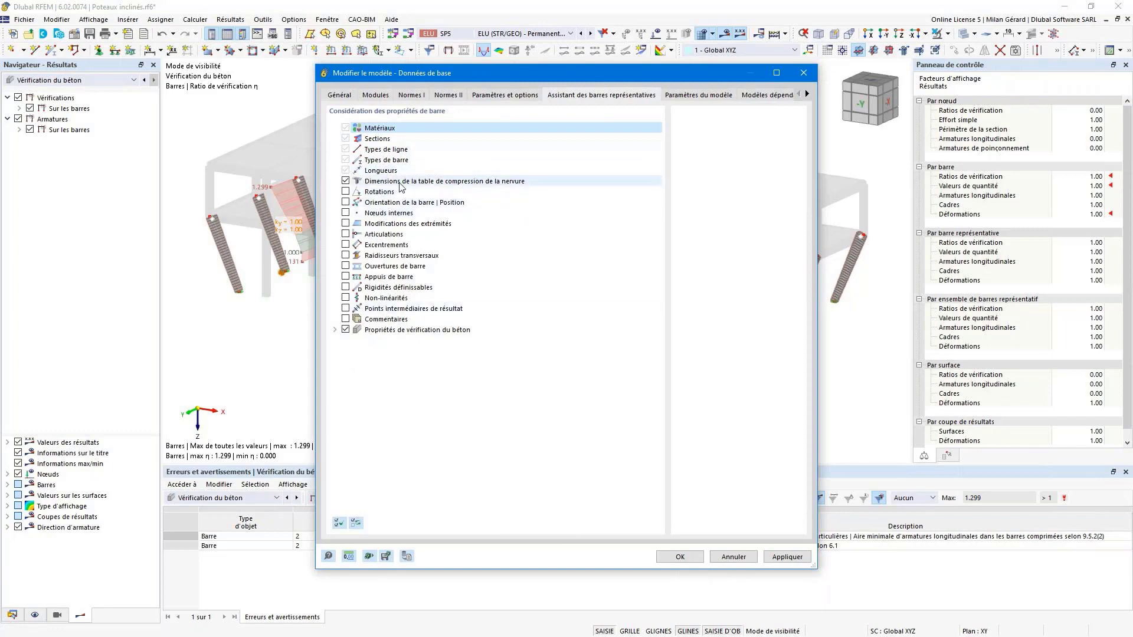
pyautogui.click(336, 330)
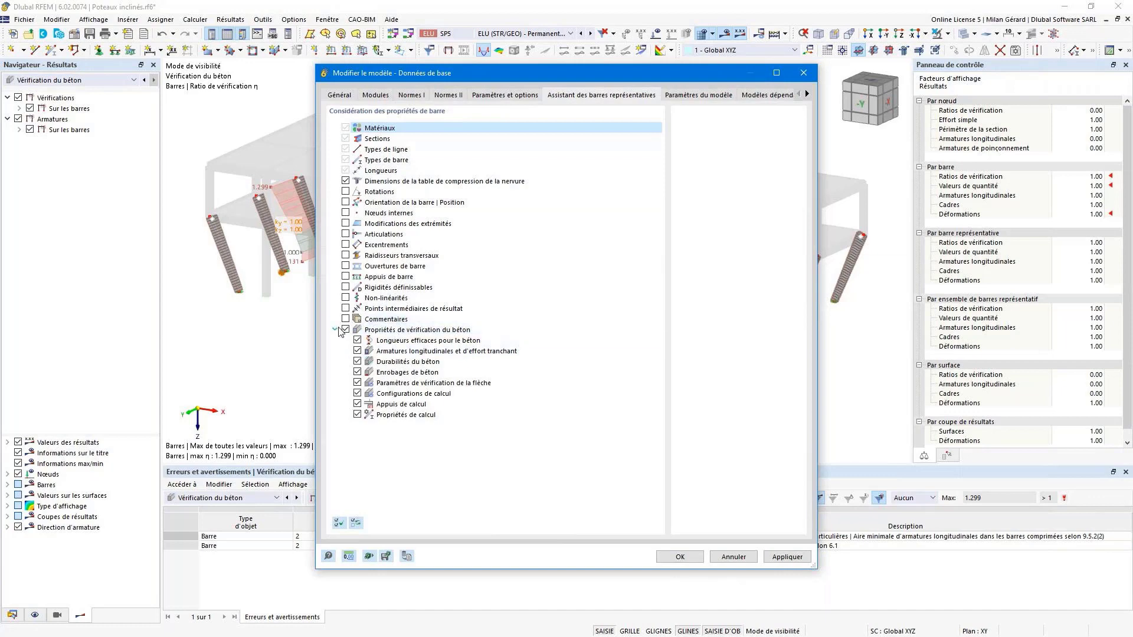
pyautogui.click(335, 330)
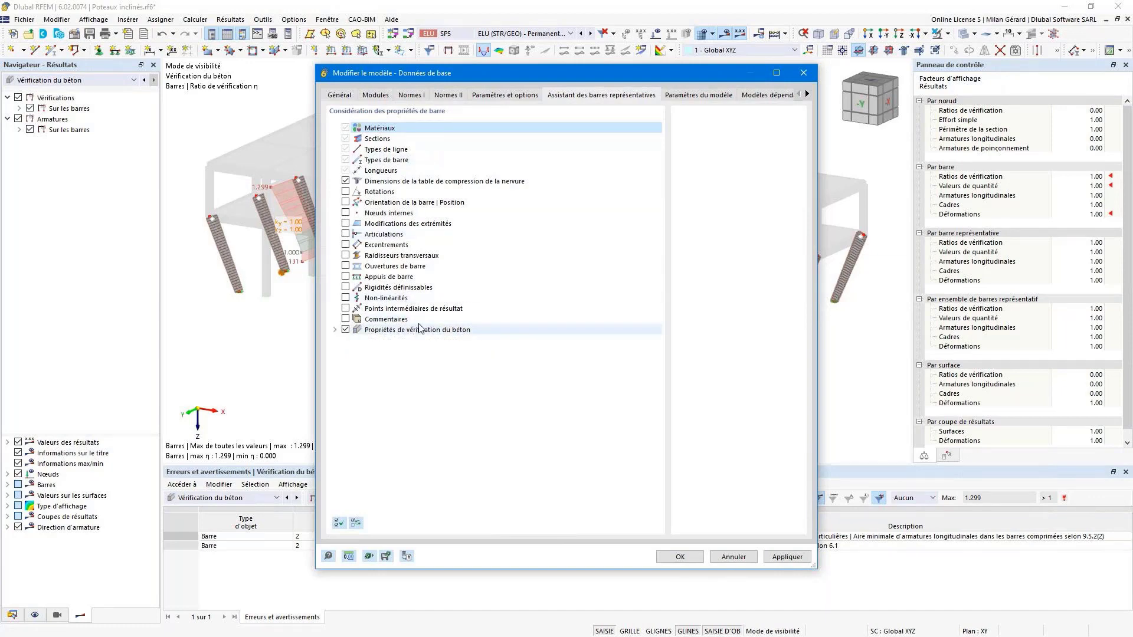
pyautogui.click(688, 565)
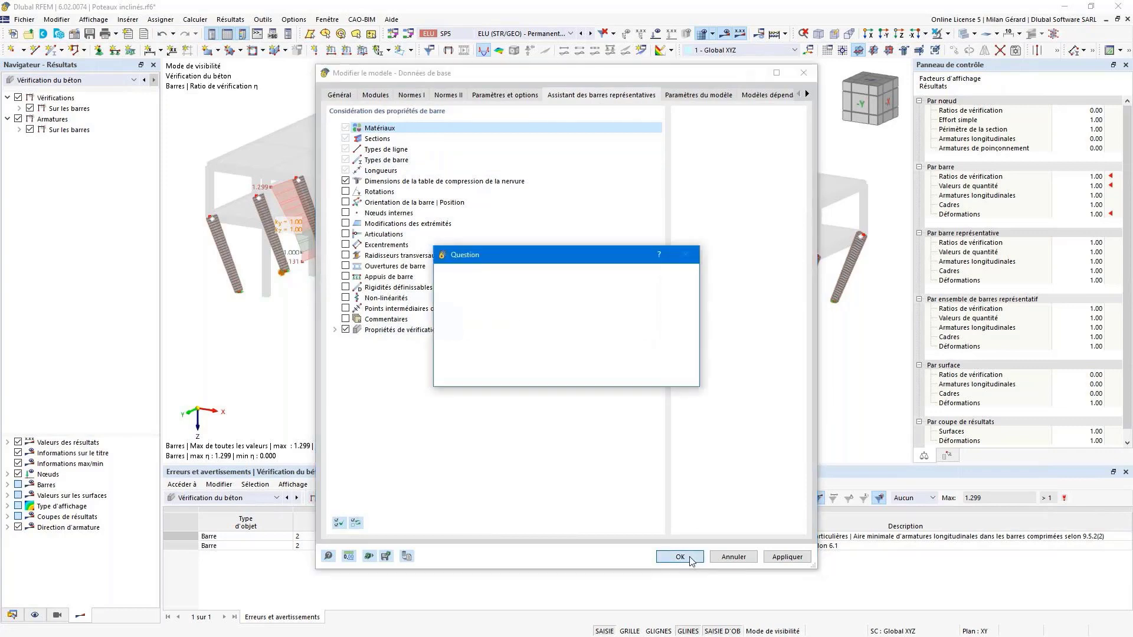
pyautogui.click(621, 382)
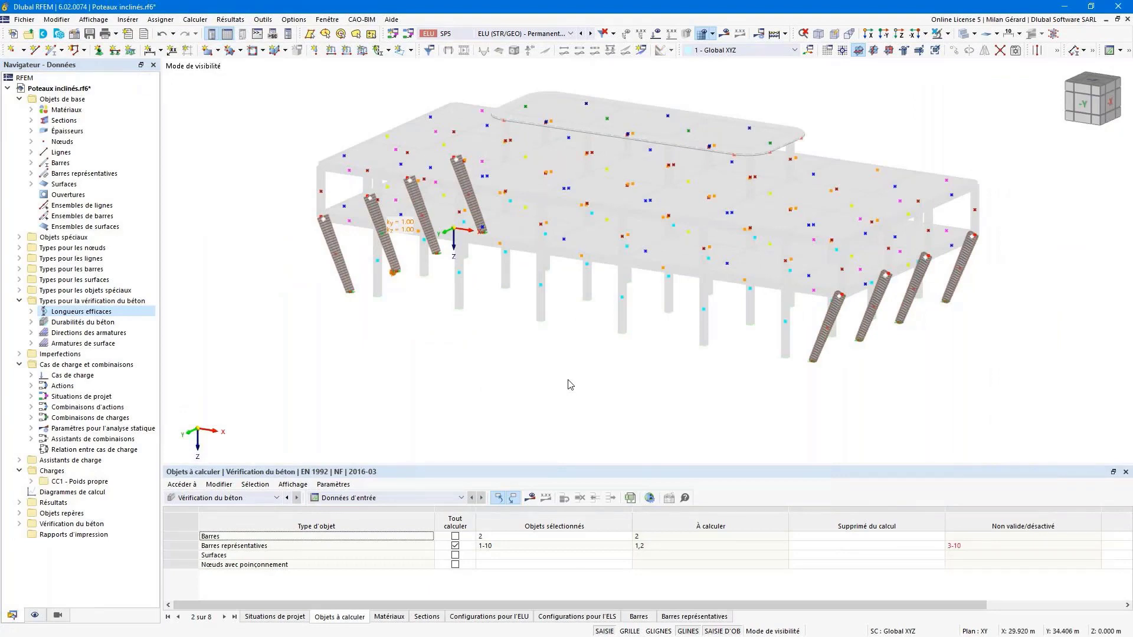
# - Update the generated visibilities so that only the R_M1 500/800 columns show representative member markers
pyautogui.click(57, 615)
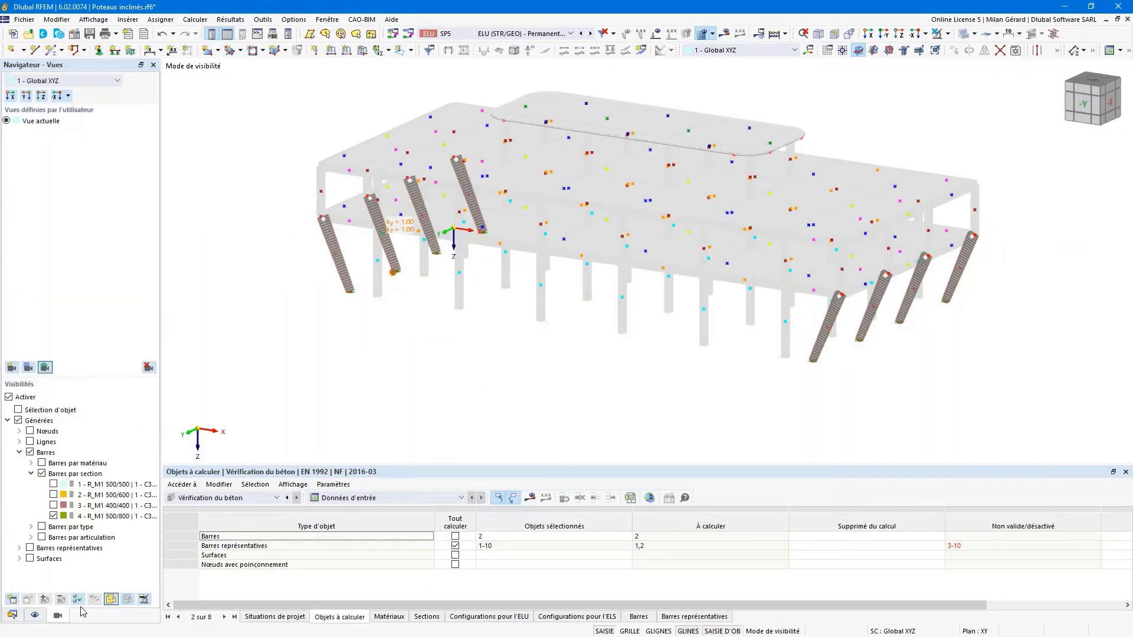
pyautogui.click(144, 600)
pyautogui.click(144, 599)
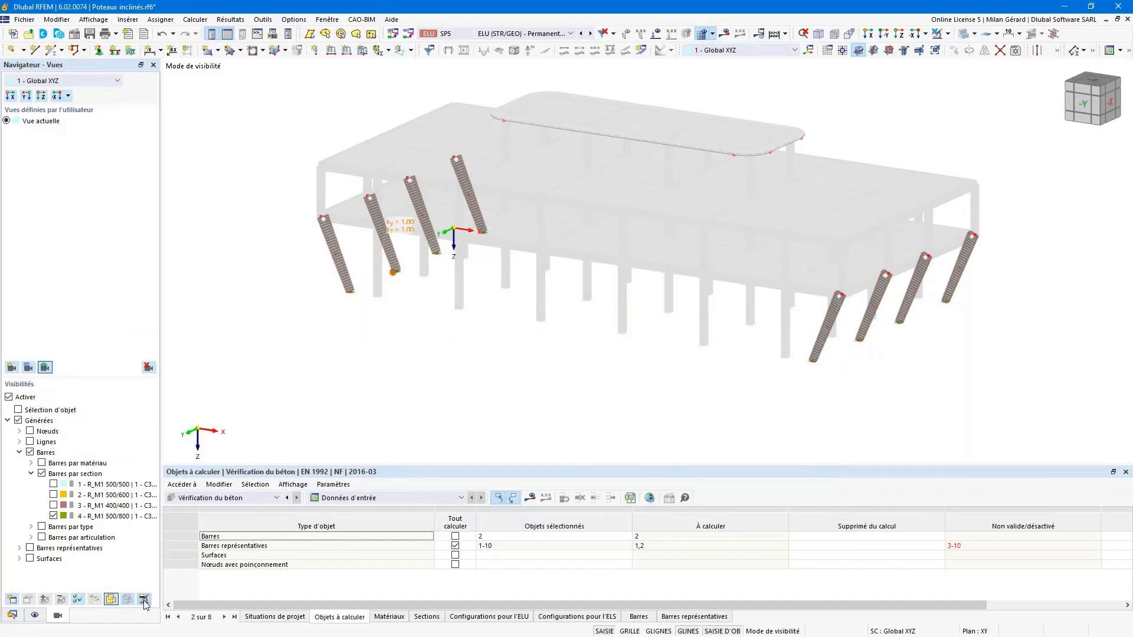
# - Select representative member 1 in the model to highlight the inclined columns it groups
pyautogui.click(12, 615)
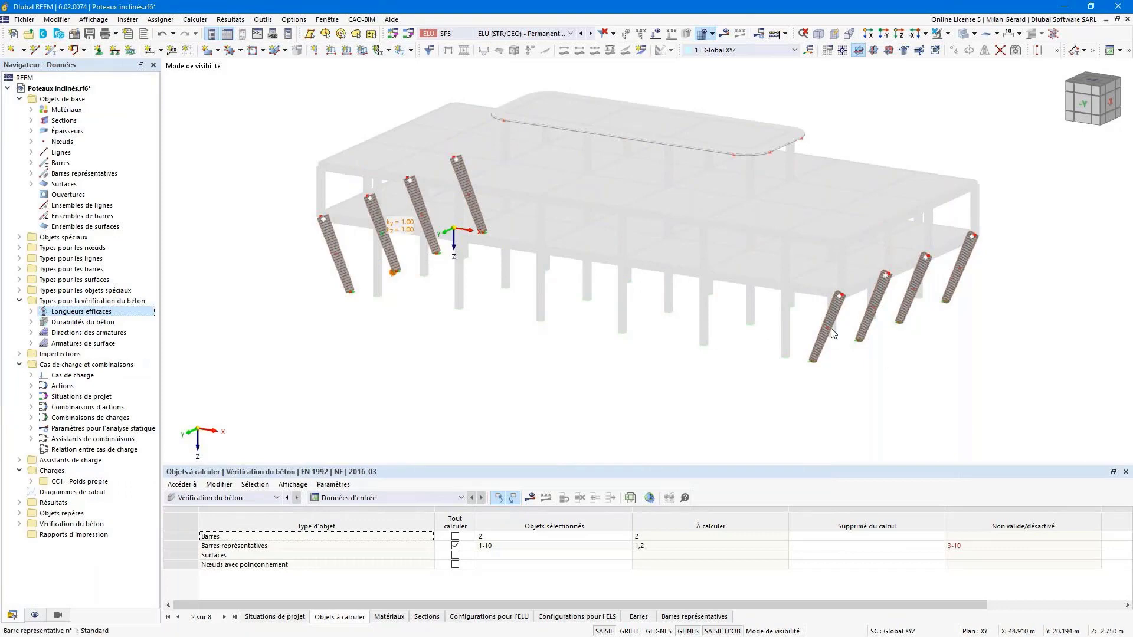
pyautogui.moveTo(829, 330)
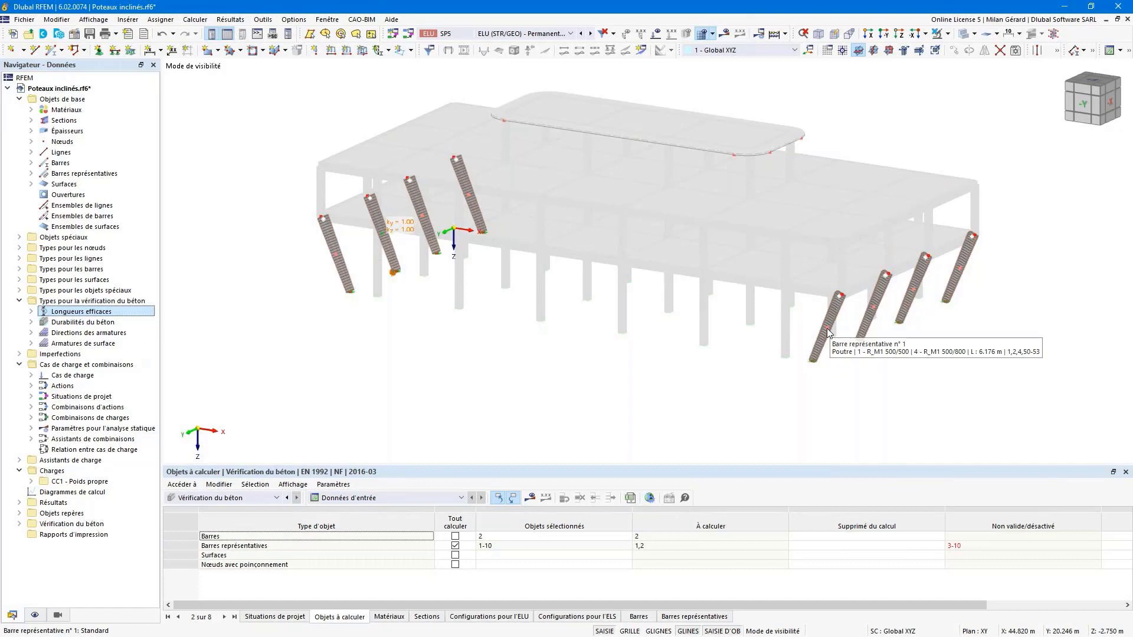
pyautogui.click(827, 330)
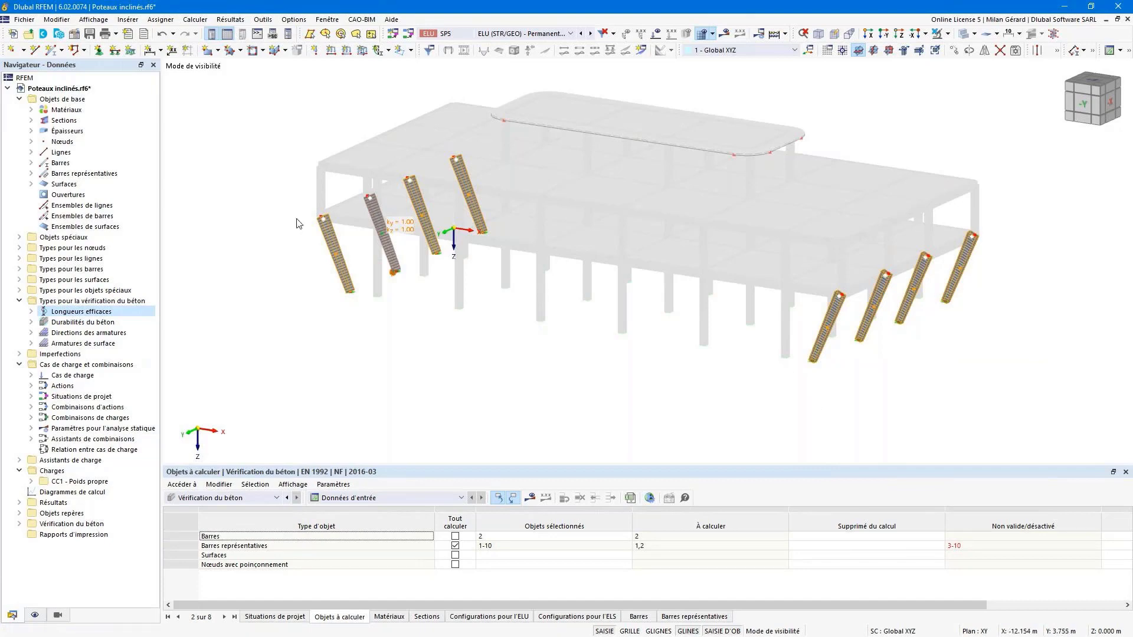
# - Exclude the concrete effective lengths (Longueurs efficaces pour le béton) from the representative member grouping criteria and update the generated visibilities
pyautogui.scroll(3, 364, 250)
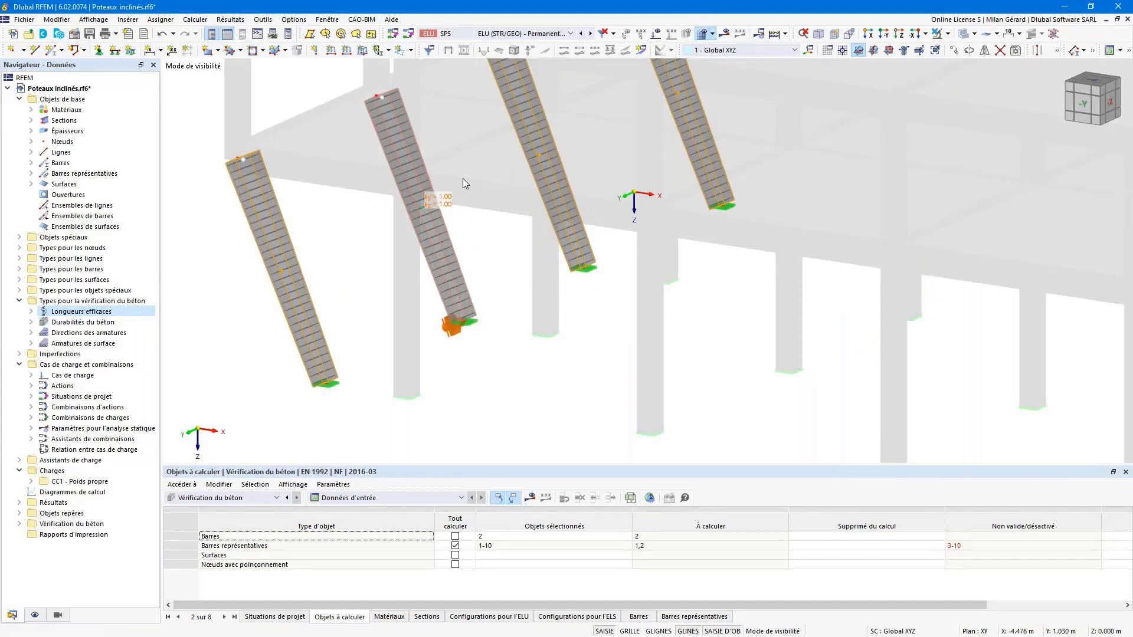
pyautogui.press('F8')
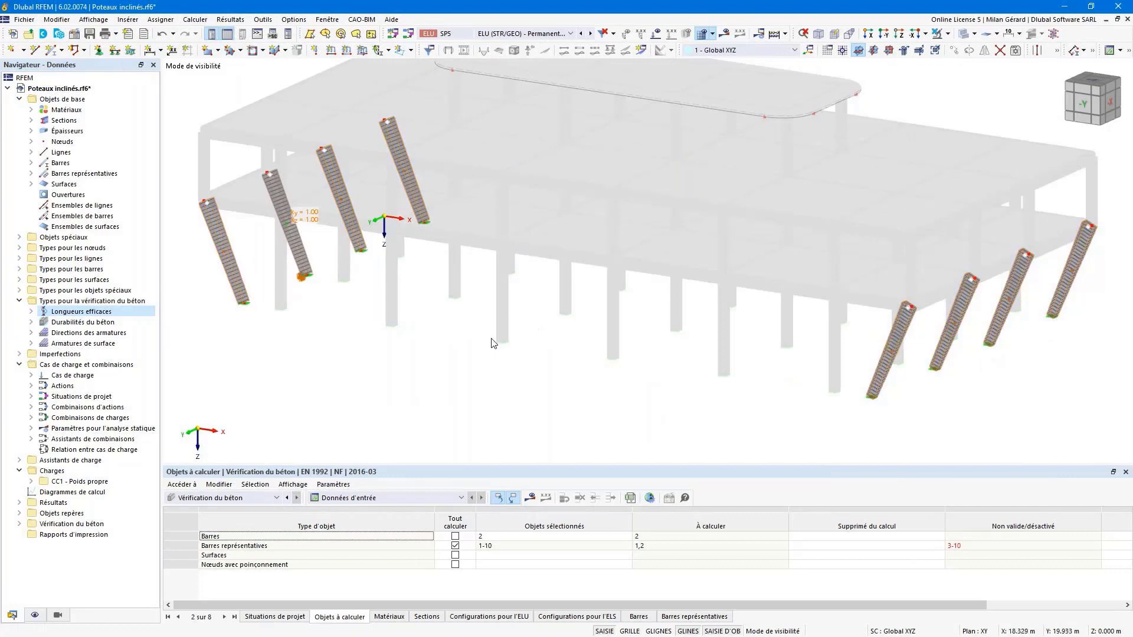
pyautogui.click(74, 35)
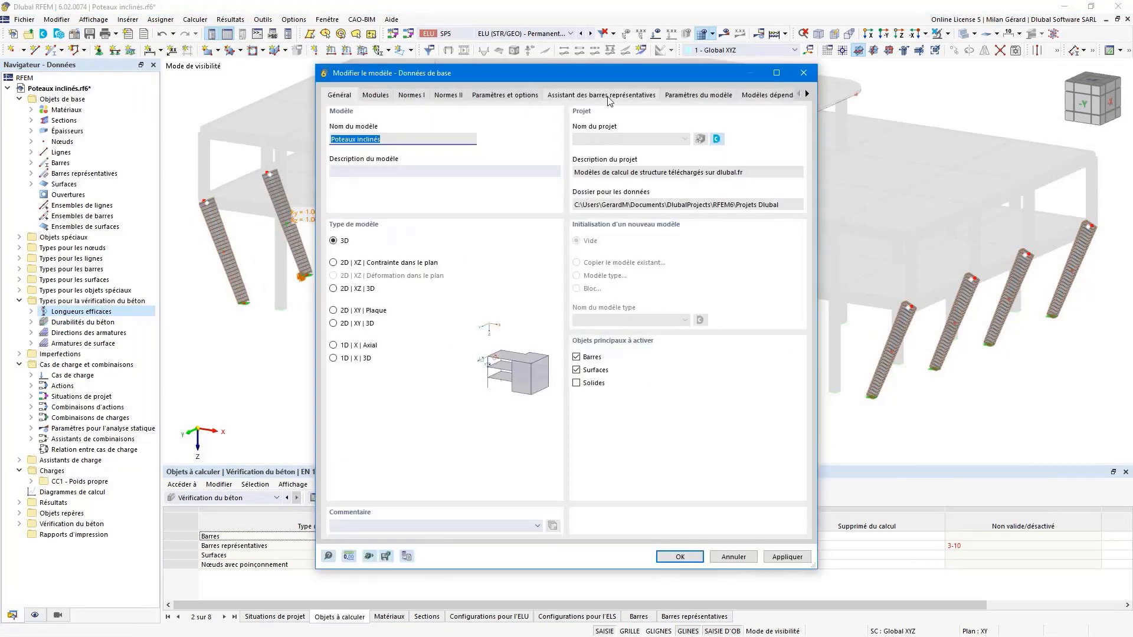
pyautogui.click(608, 98)
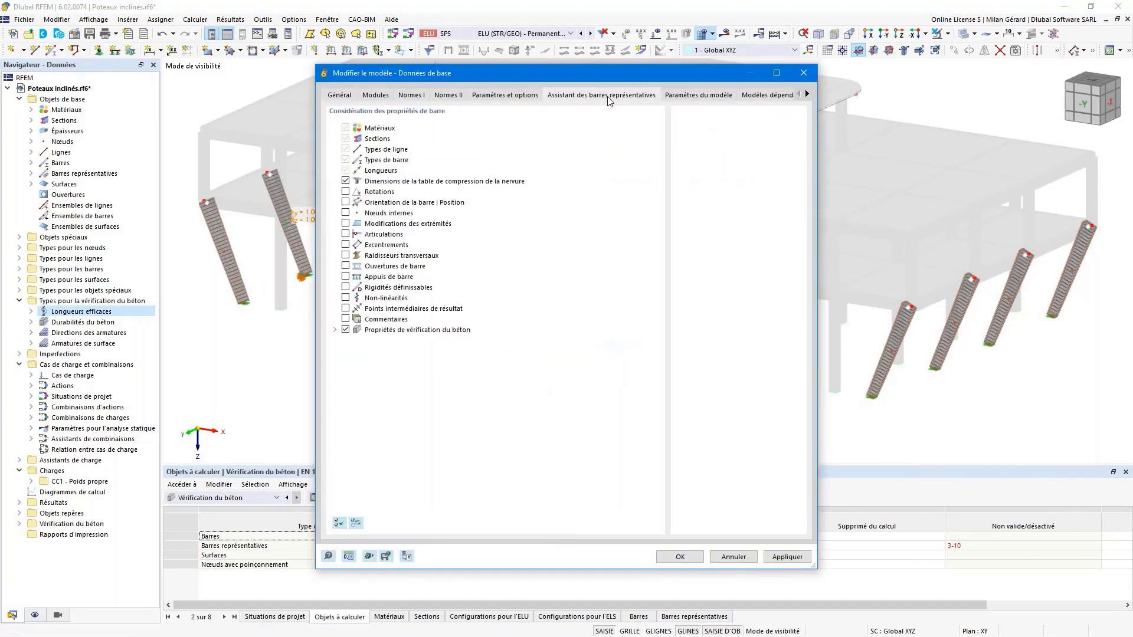
pyautogui.click(334, 330)
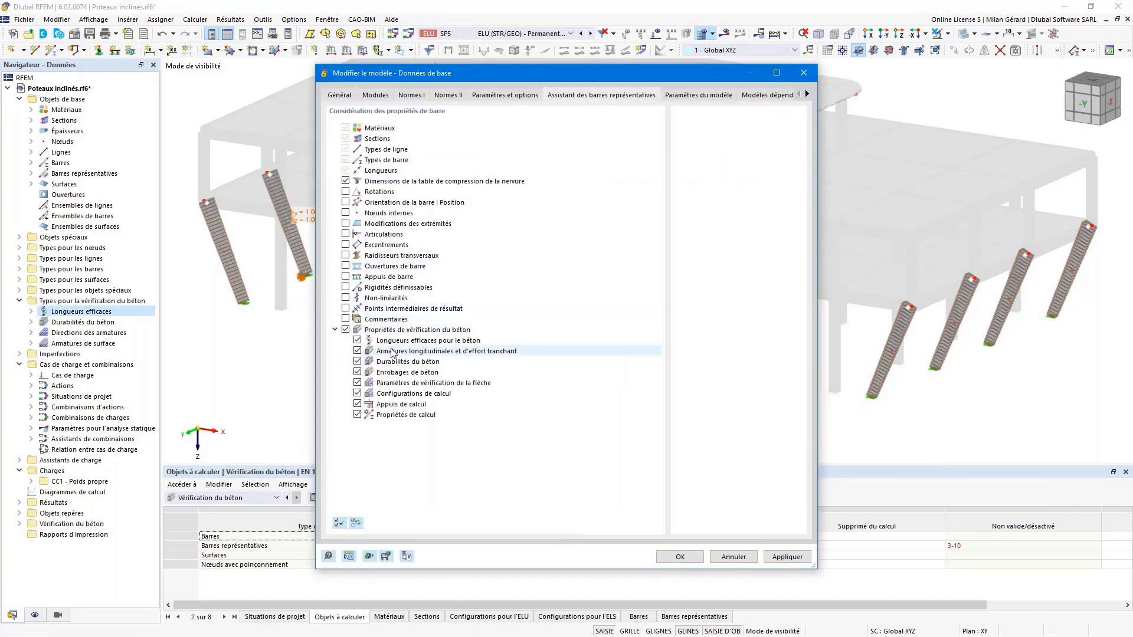
pyautogui.click(358, 341)
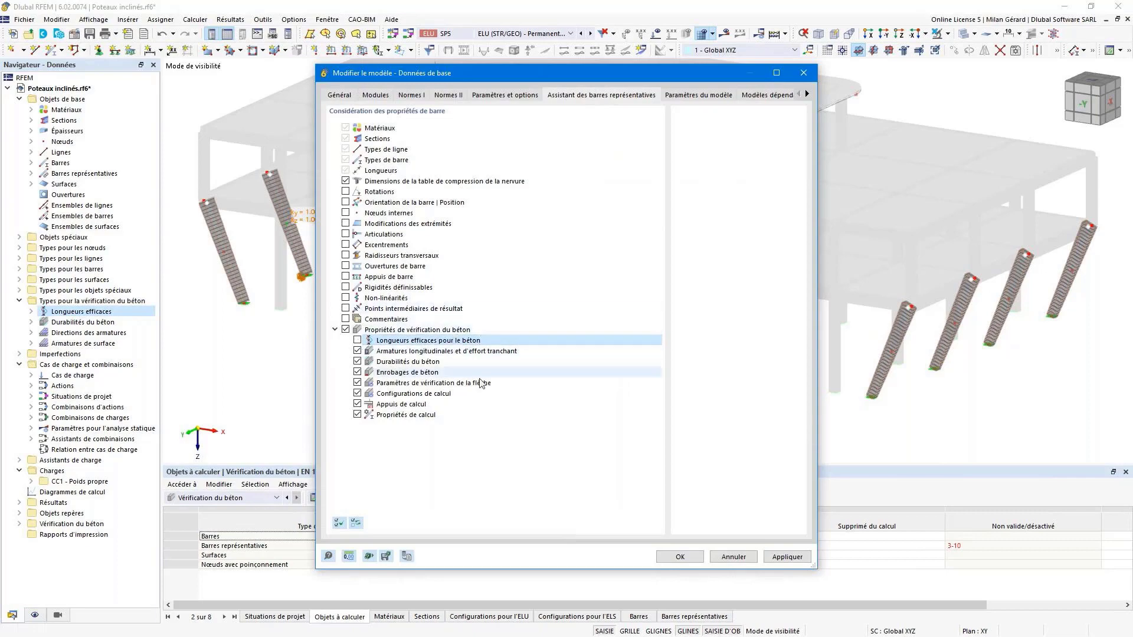
pyautogui.click(680, 557)
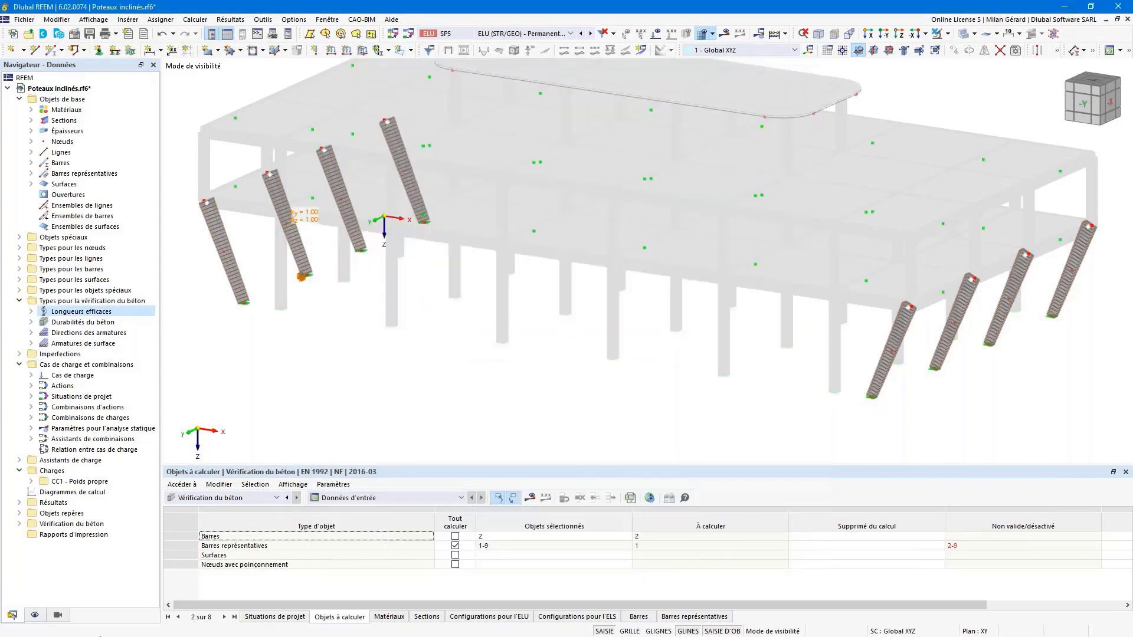
pyautogui.click(58, 617)
pyautogui.click(145, 601)
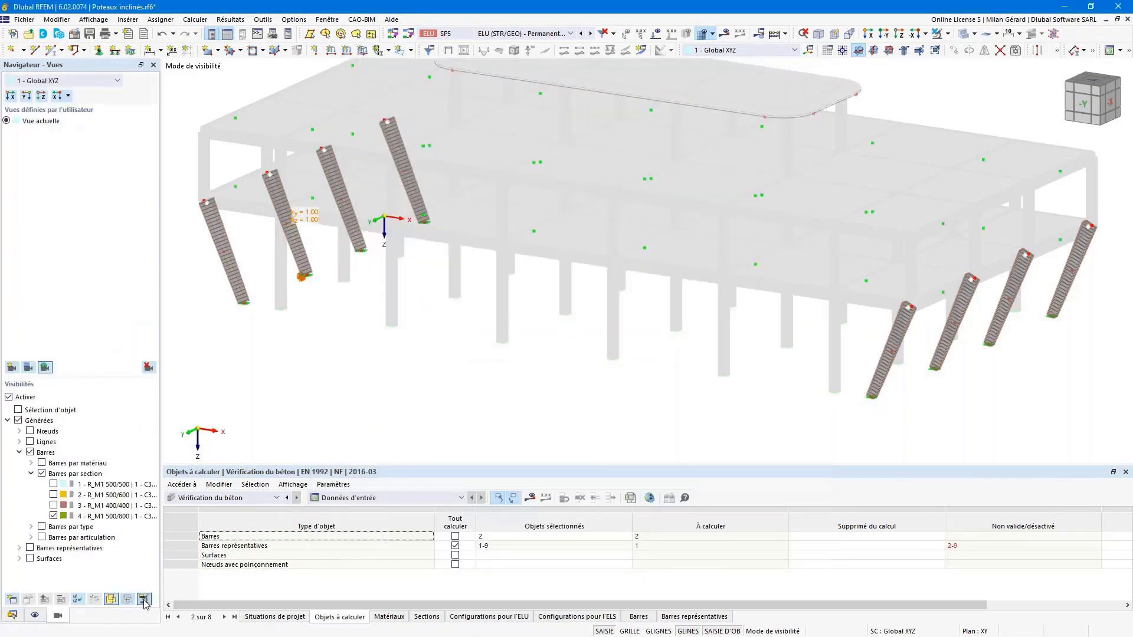
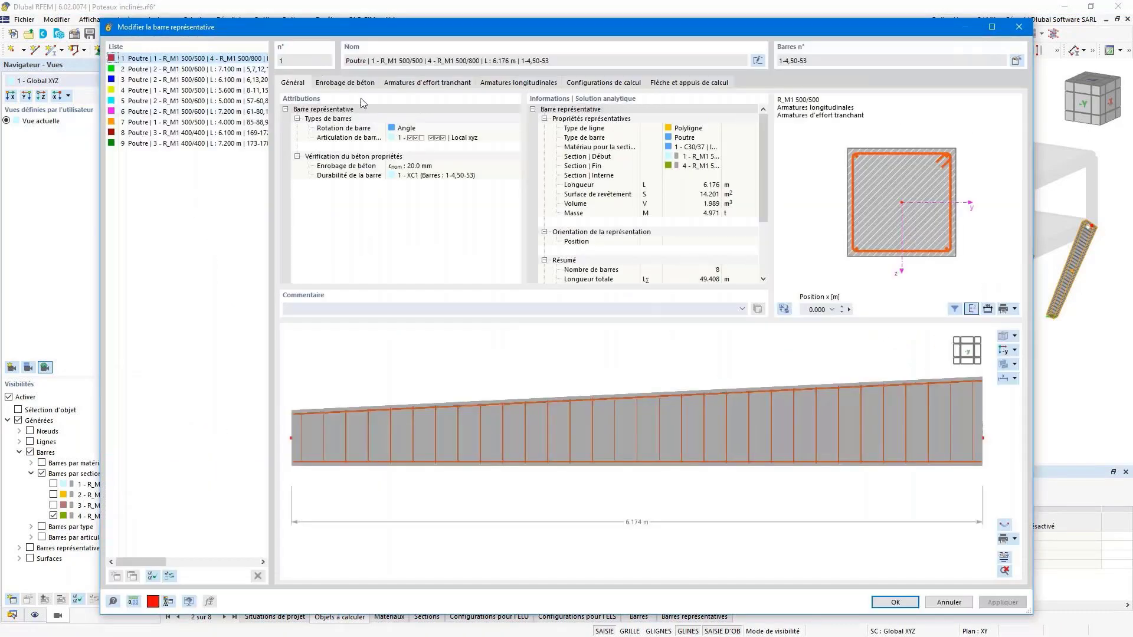
# - In representative member 1's longitudinal reinforcement, set the number of bars to 8
pyautogui.moveTo(808, 61); pyautogui.dragTo(798, 61)
pyautogui.click(512, 84)
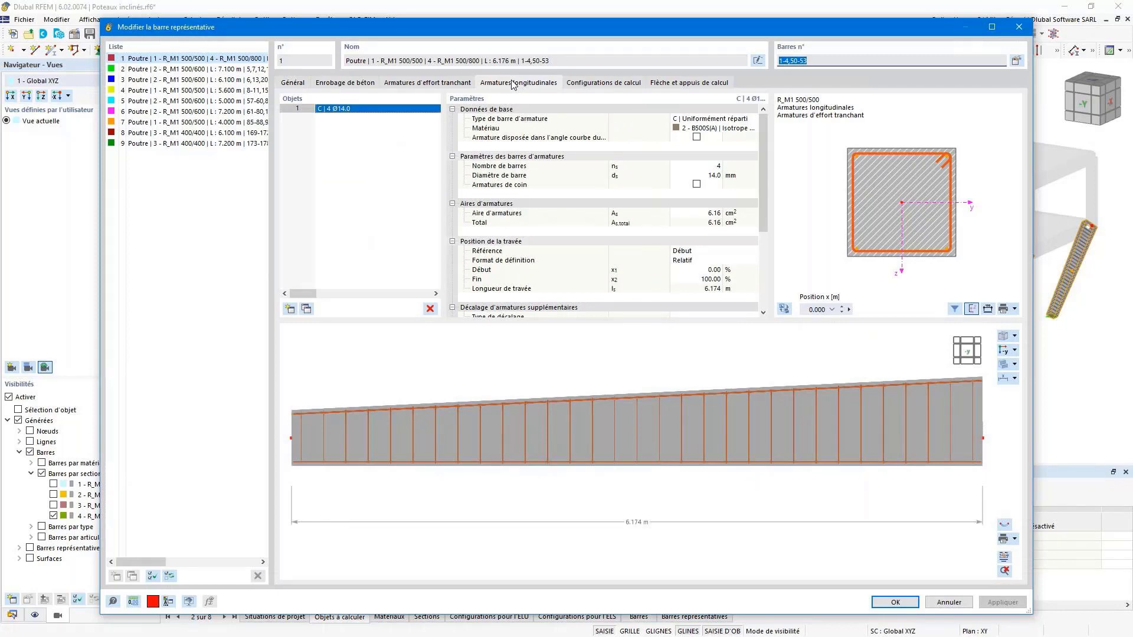
pyautogui.click(708, 213)
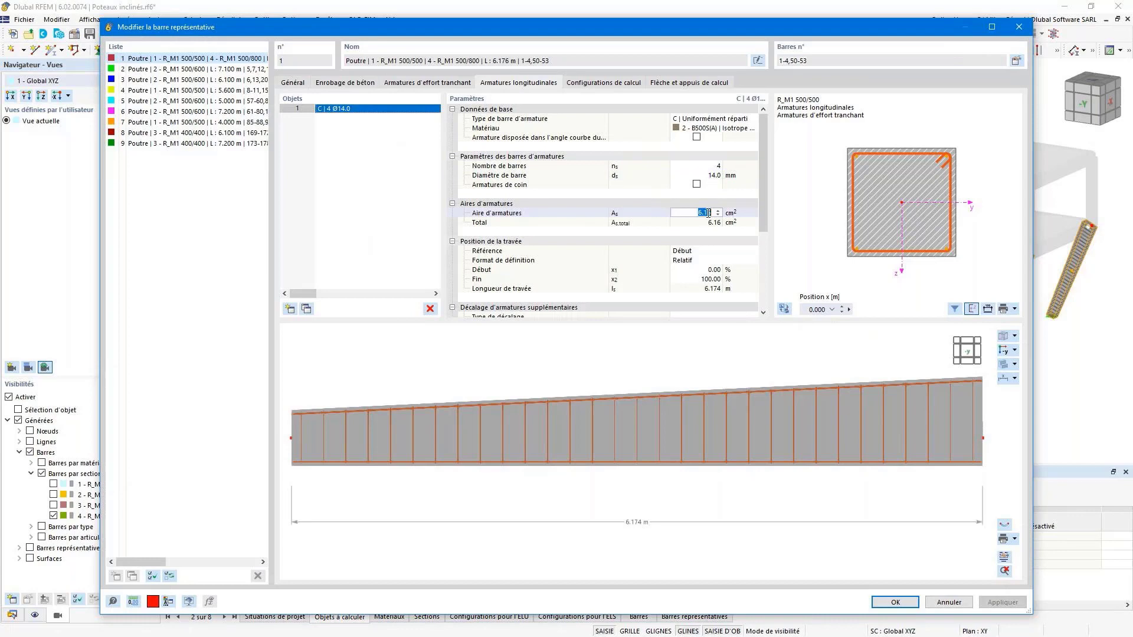
pyautogui.click(708, 166)
pyautogui.click(710, 176)
pyautogui.click(711, 176)
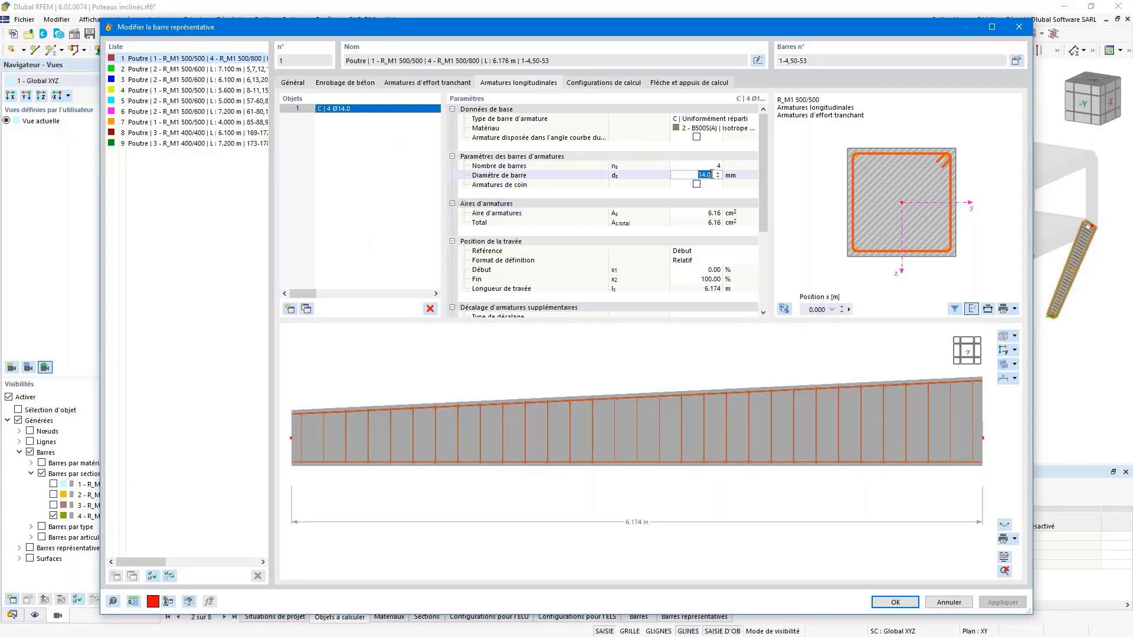
pyautogui.click(709, 167)
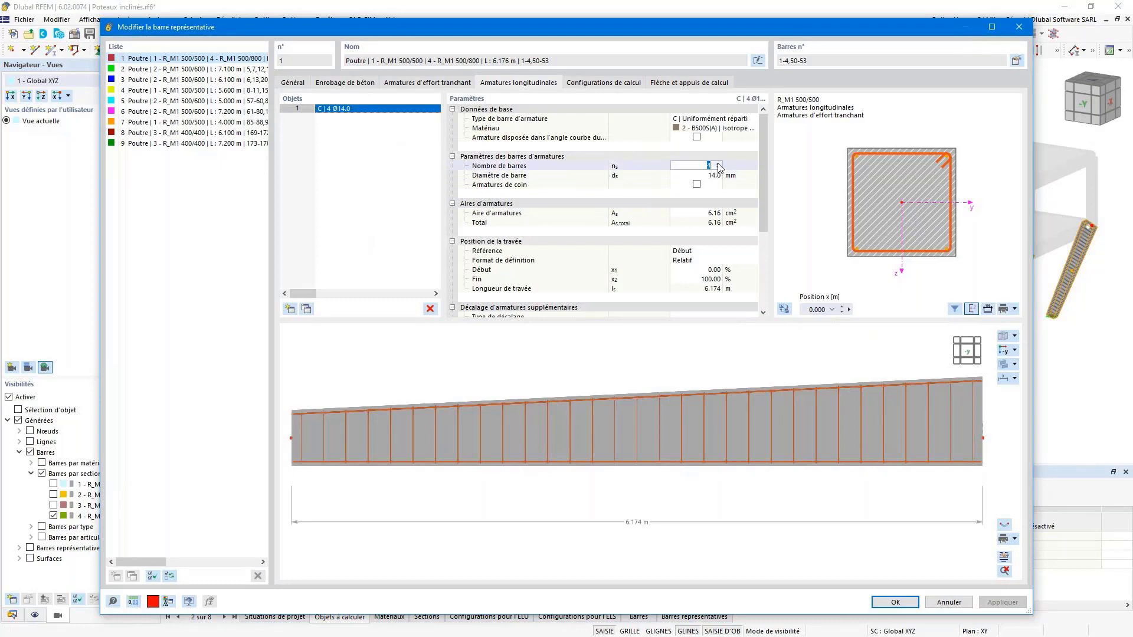
pyautogui.write('8')
# - Set the longitudinal bar diameter of representative member 1 to 12 mm and confirm the reinforcement changes
pyautogui.click(714, 175)
pyautogui.scroll(2, 926, 170)
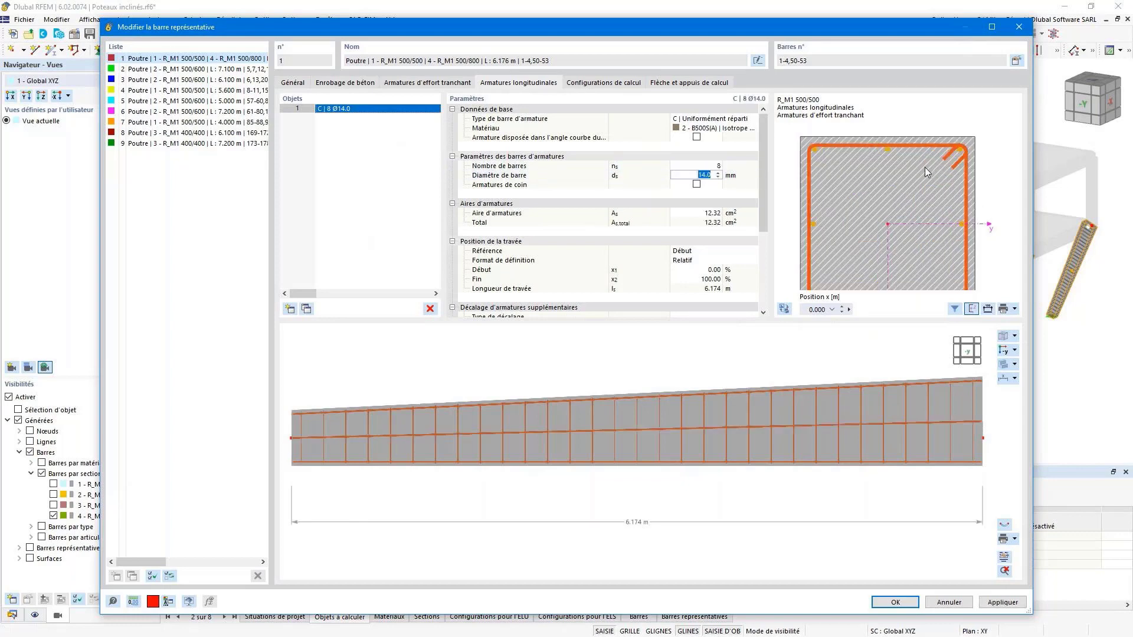
pyautogui.scroll(-2, 838, 184)
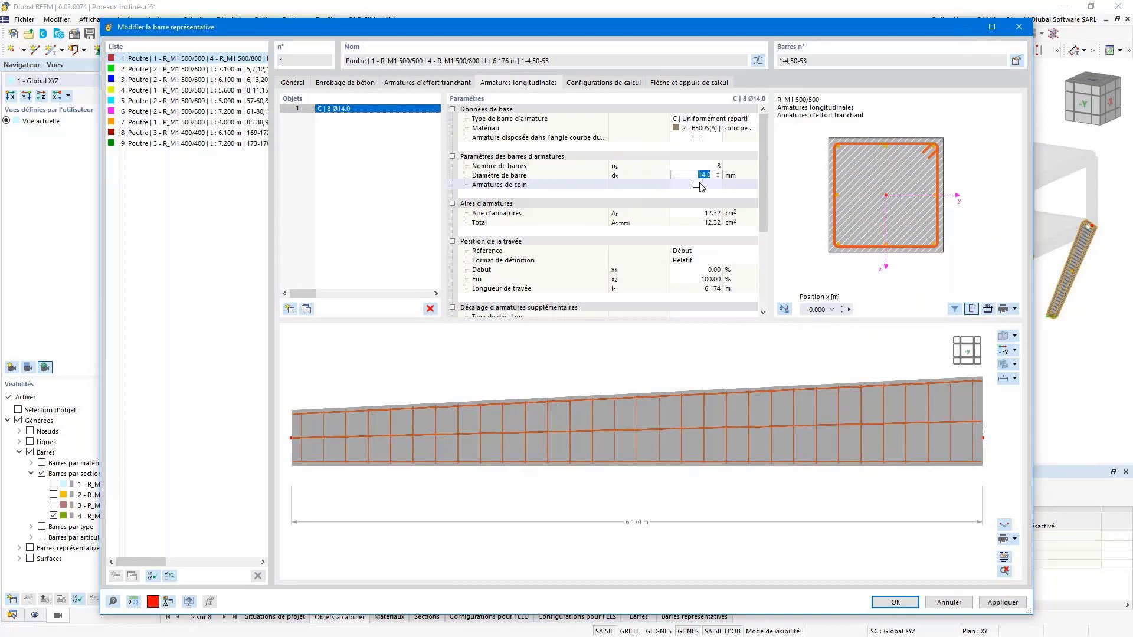
pyautogui.write('12')
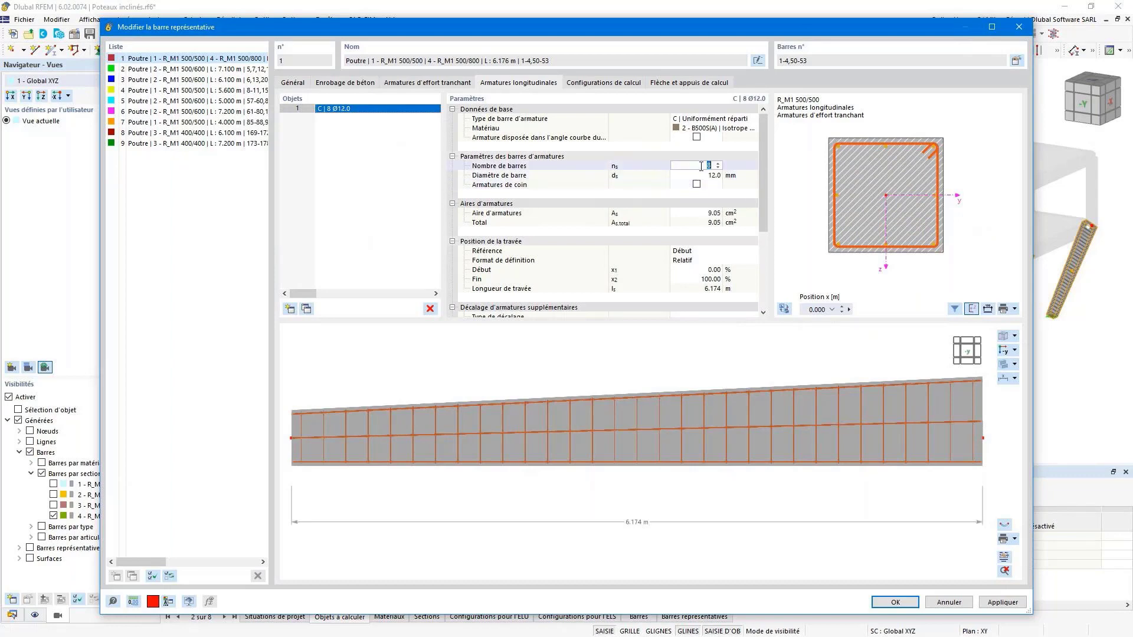
pyautogui.click(703, 213)
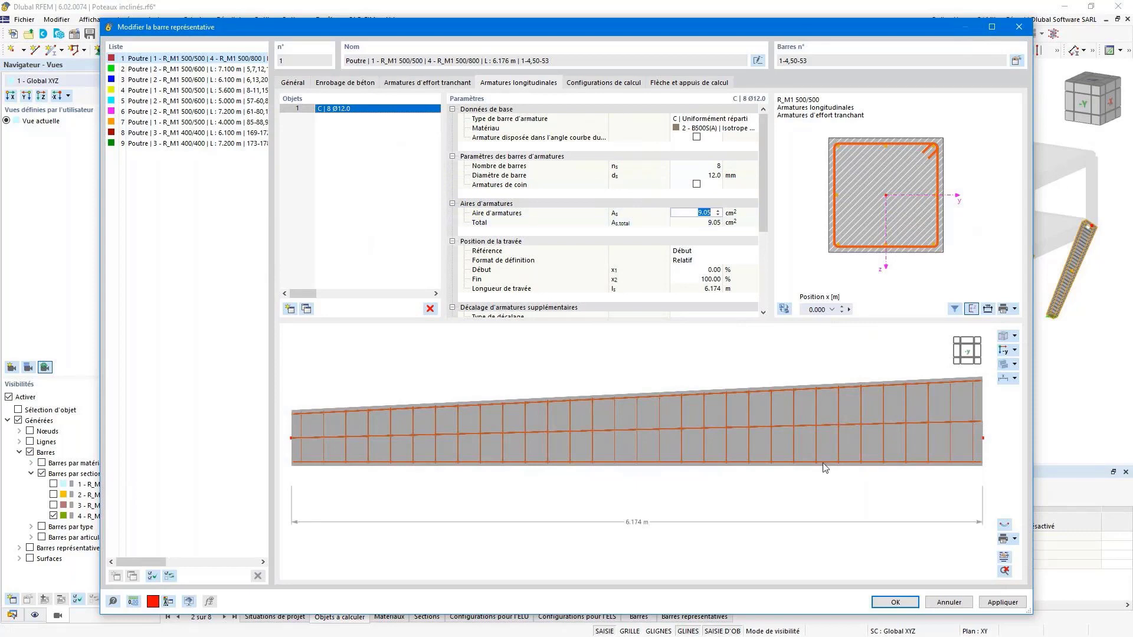
pyautogui.click(895, 603)
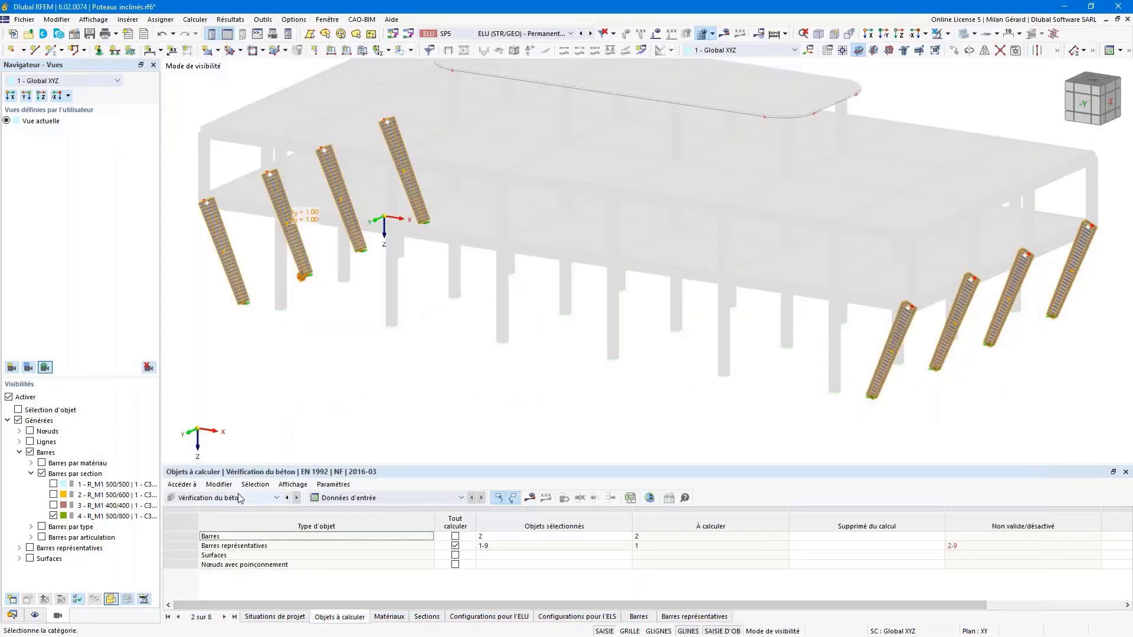
# - Remove all representative members from the objects to design and calculate the concrete design for member 2 only
pyautogui.click(455, 545)
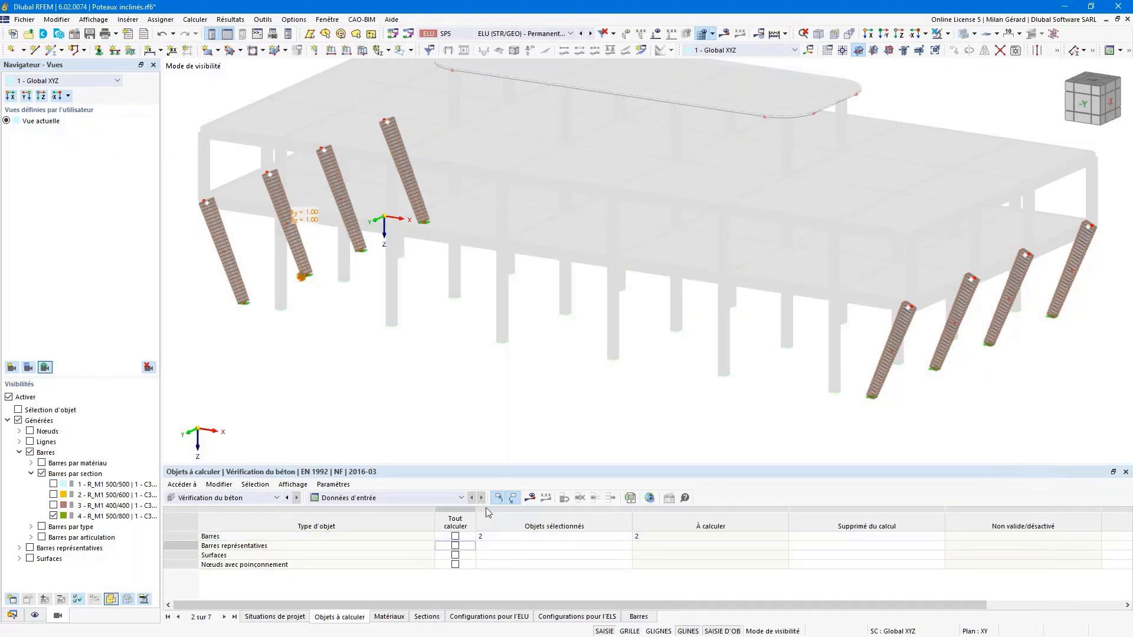
pyautogui.click(530, 497)
pyautogui.click(607, 373)
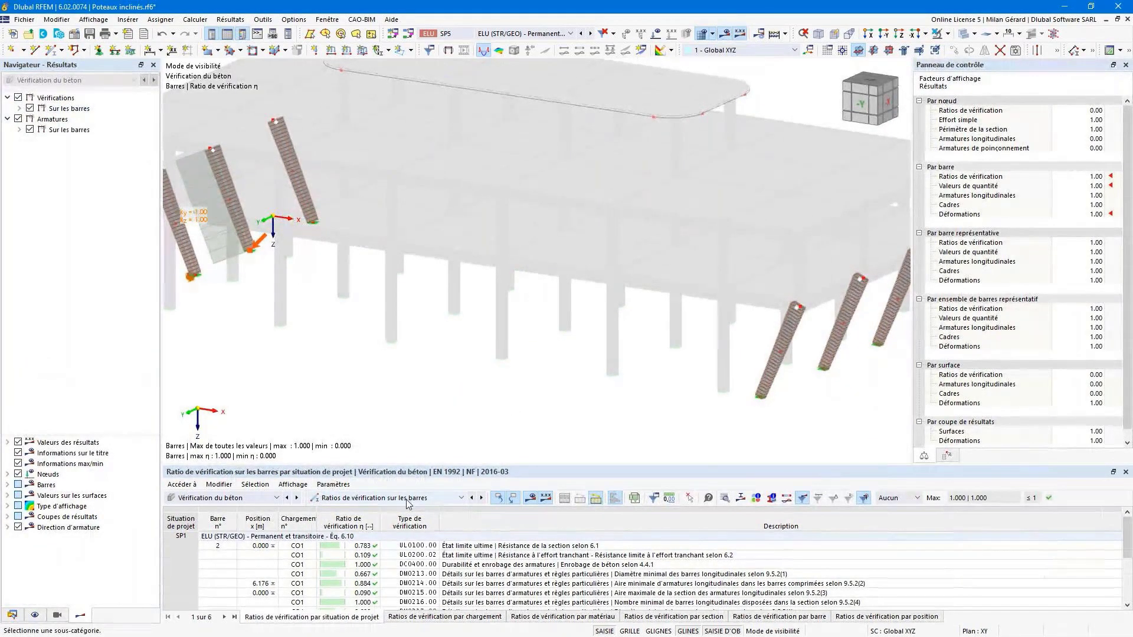
# - Review the design checks of member 2 and filter the list to the ultimate limit state checks
pyautogui.scroll(-4, 436, 581)
pyautogui.scroll(4, 436, 580)
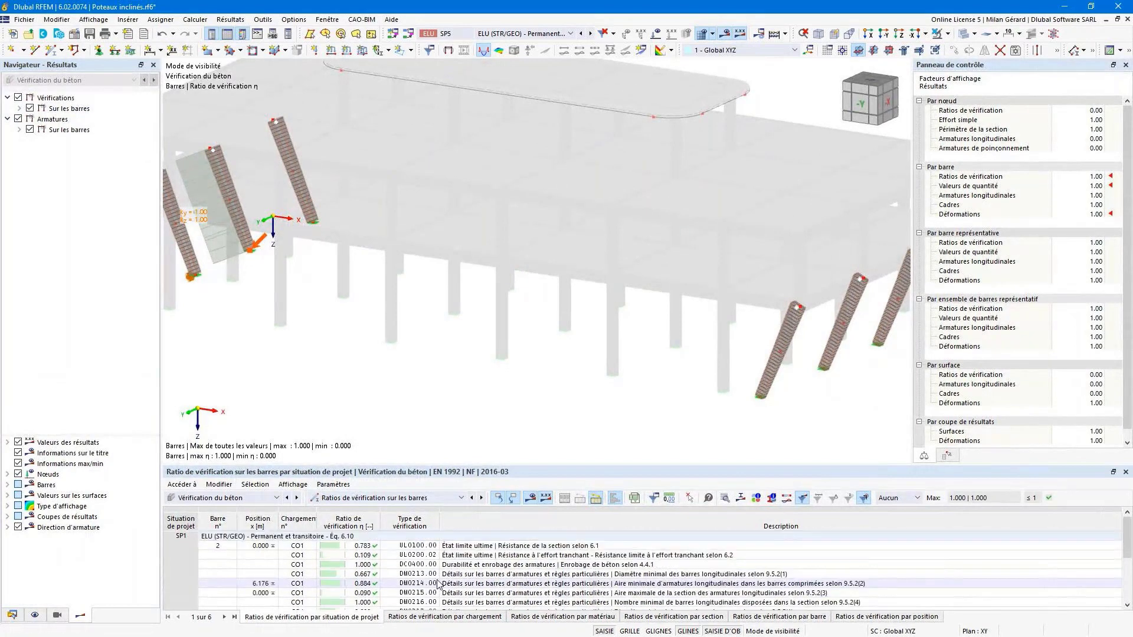
pyautogui.scroll(-3, 437, 569)
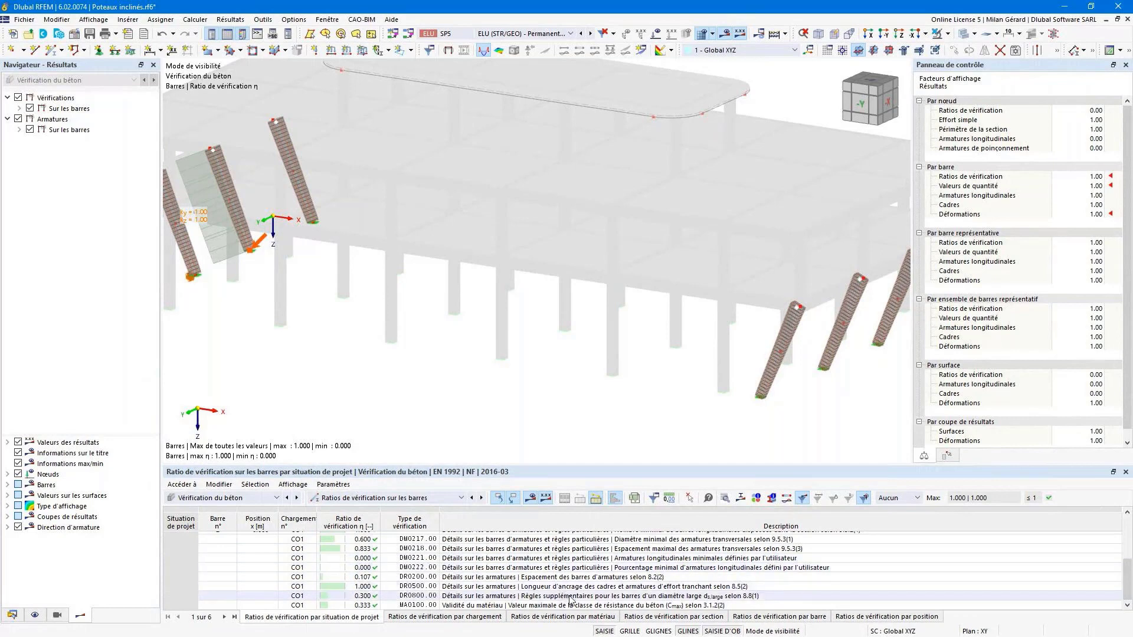
pyautogui.scroll(3, 569, 598)
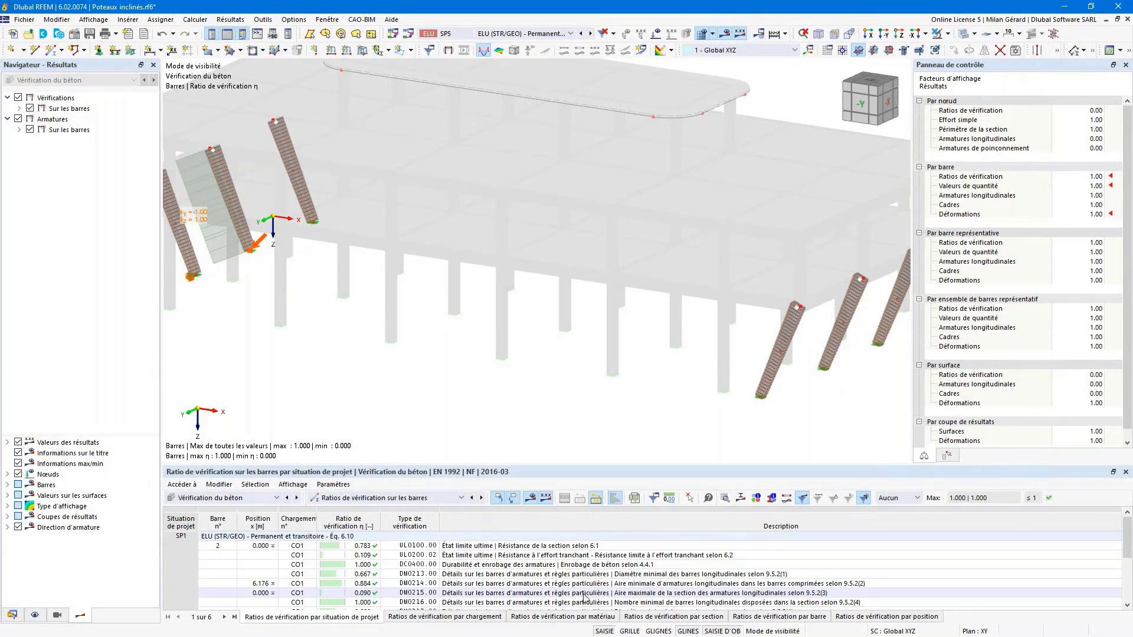
pyautogui.click(865, 498)
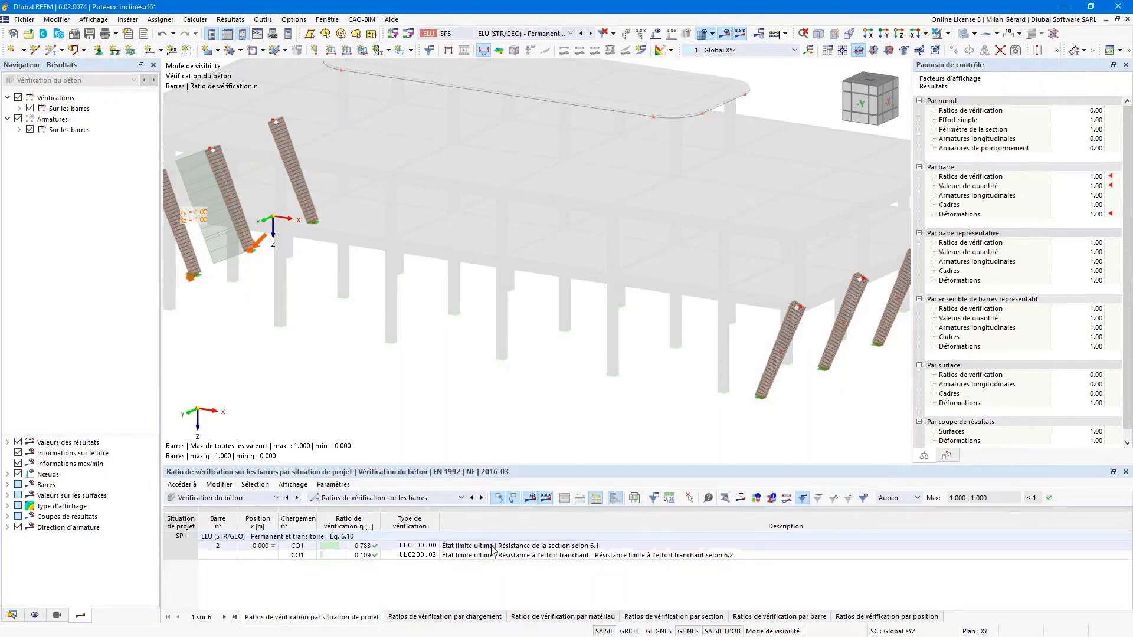
# - Examine the details of member 2's section resistance check UL0100, including its My-N interaction diagram, and close them
pyautogui.click(345, 547)
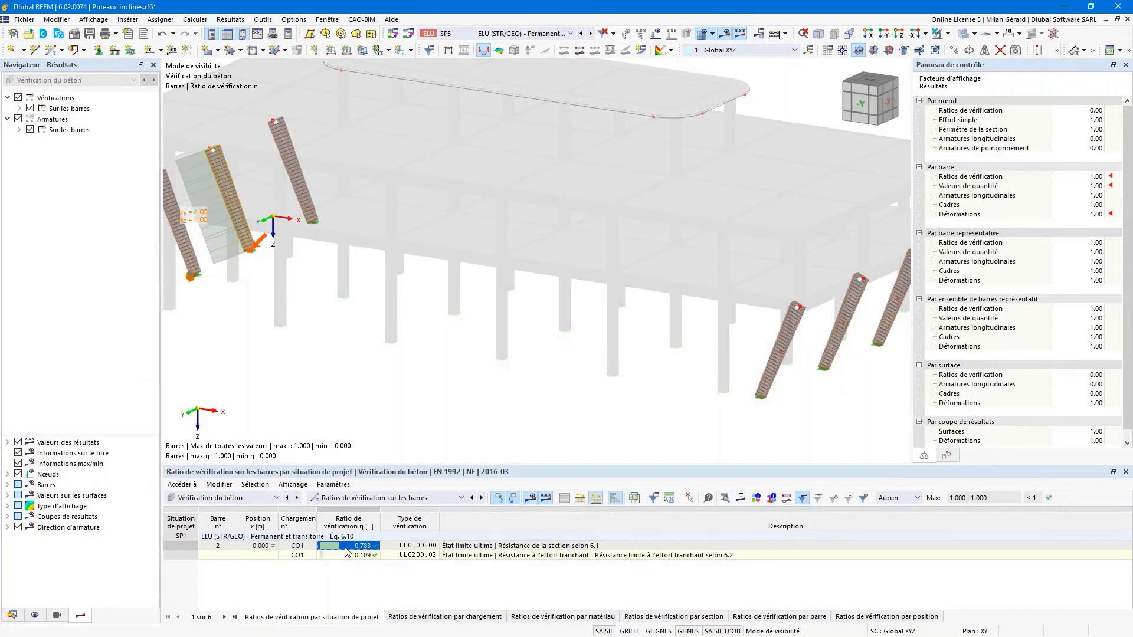
pyautogui.doubleClick(345, 549)
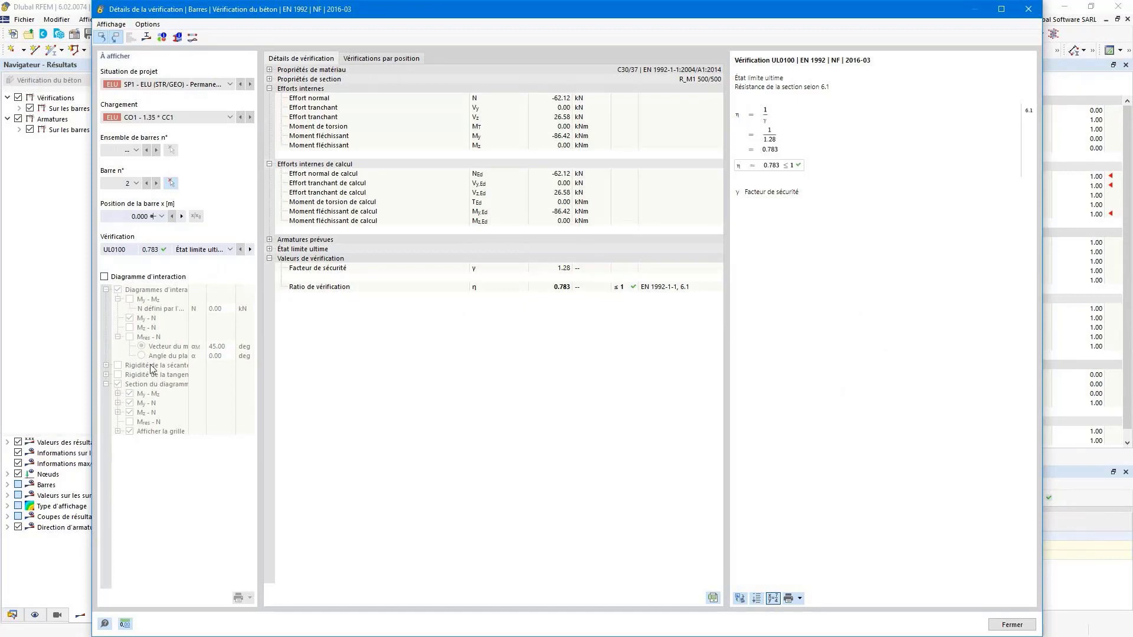
pyautogui.click(105, 277)
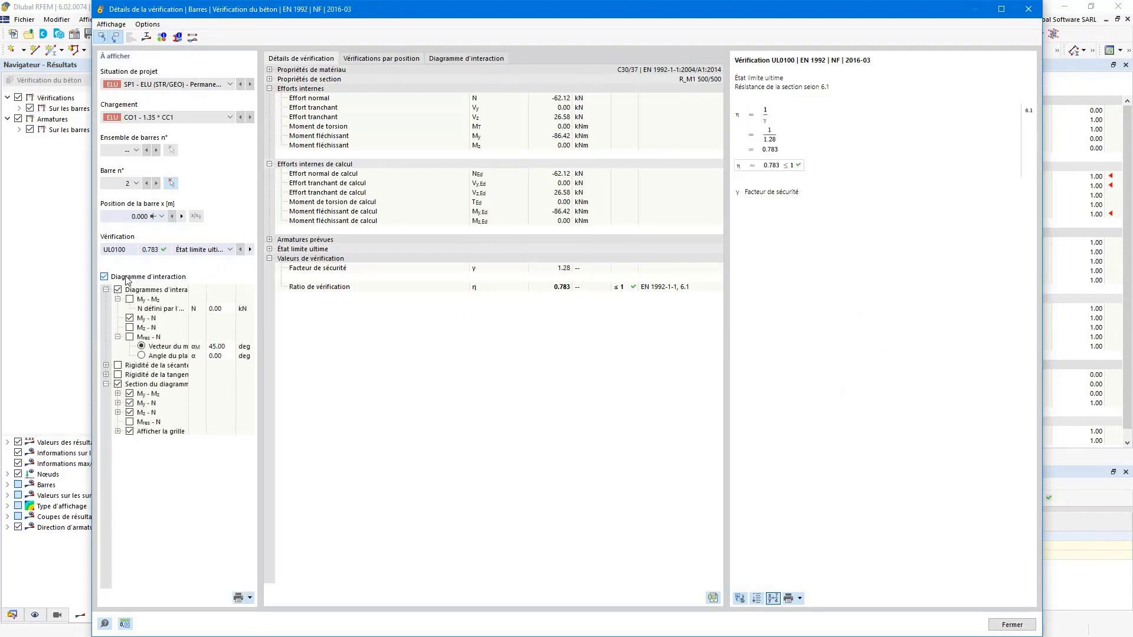
pyautogui.click(453, 60)
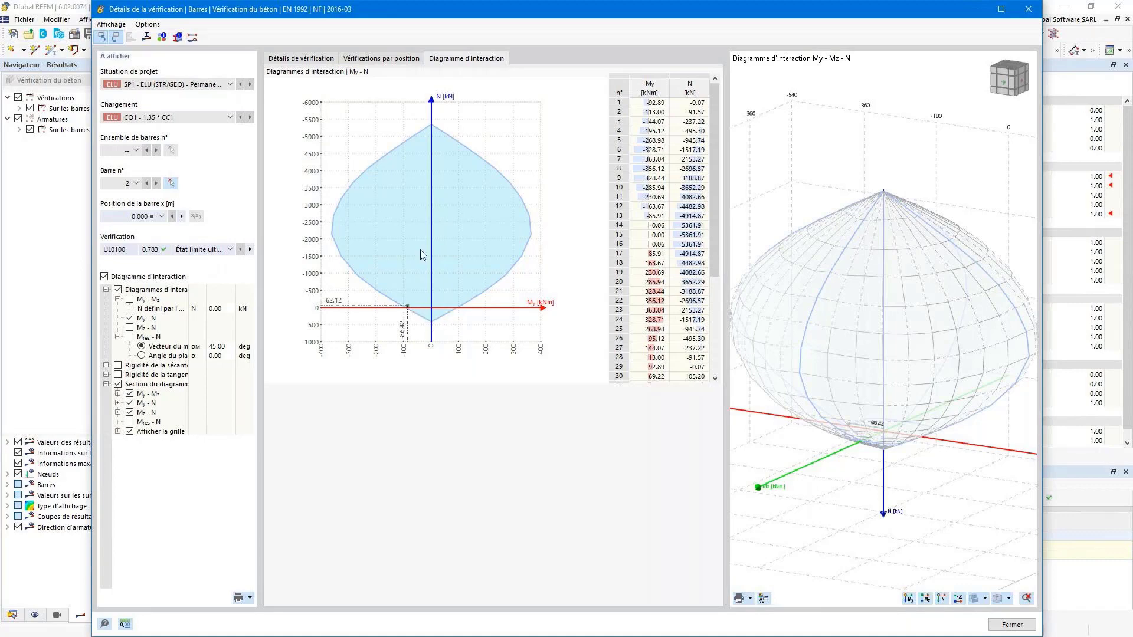
pyautogui.click(1030, 11)
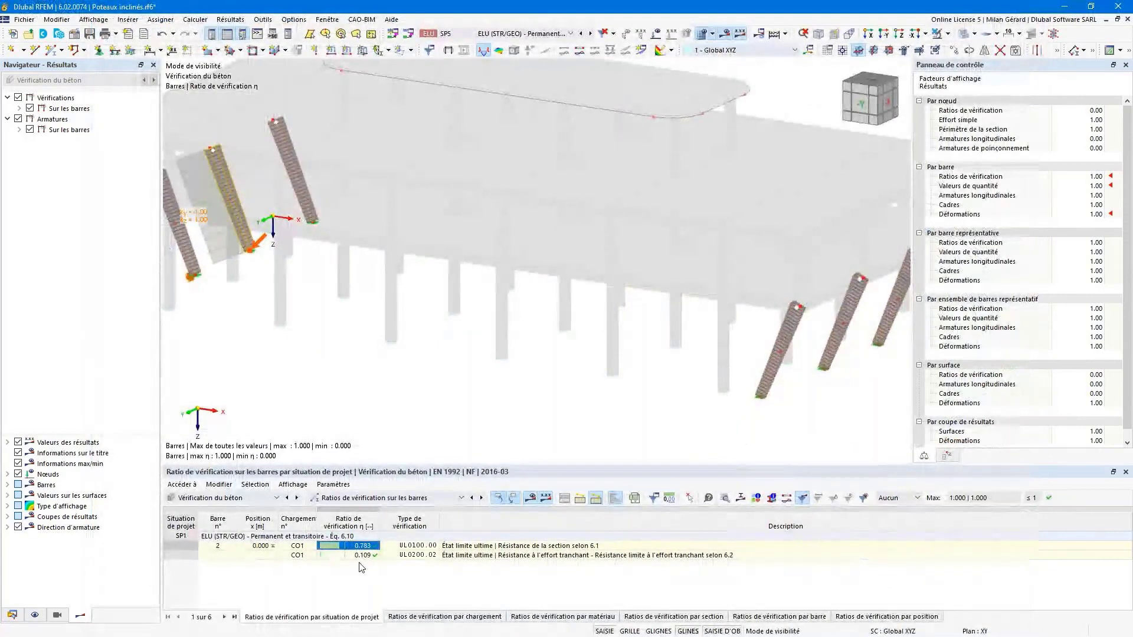
# - Replace member 2 with member 3 in the members selected for concrete design and accept deleting the existing design results
pyautogui.click(376, 499)
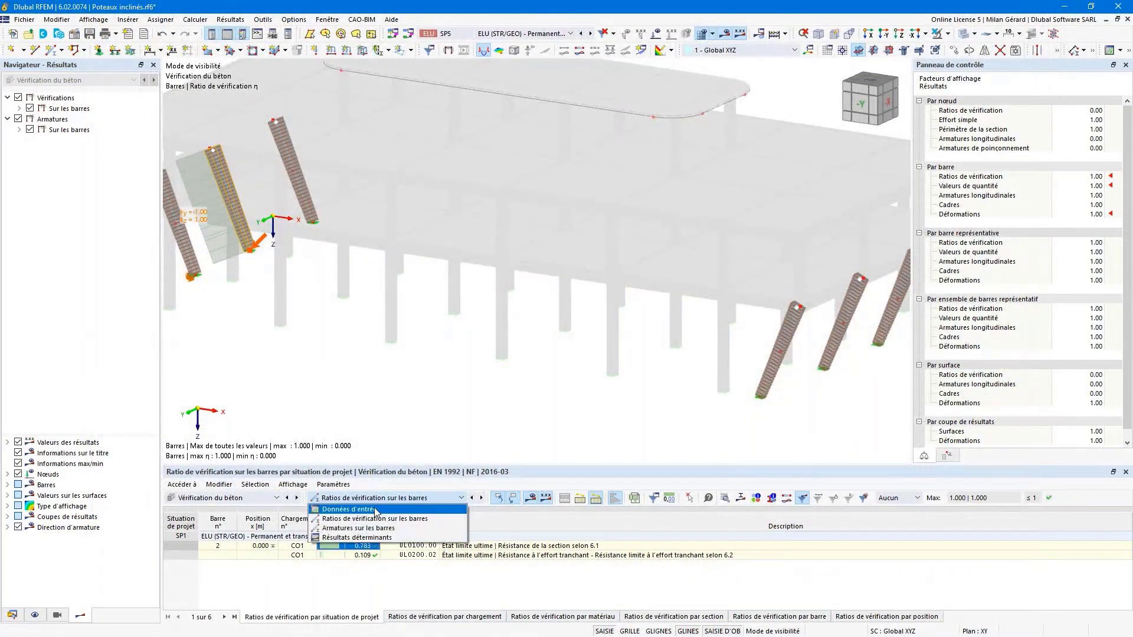
pyautogui.click(375, 511)
pyautogui.click(484, 536)
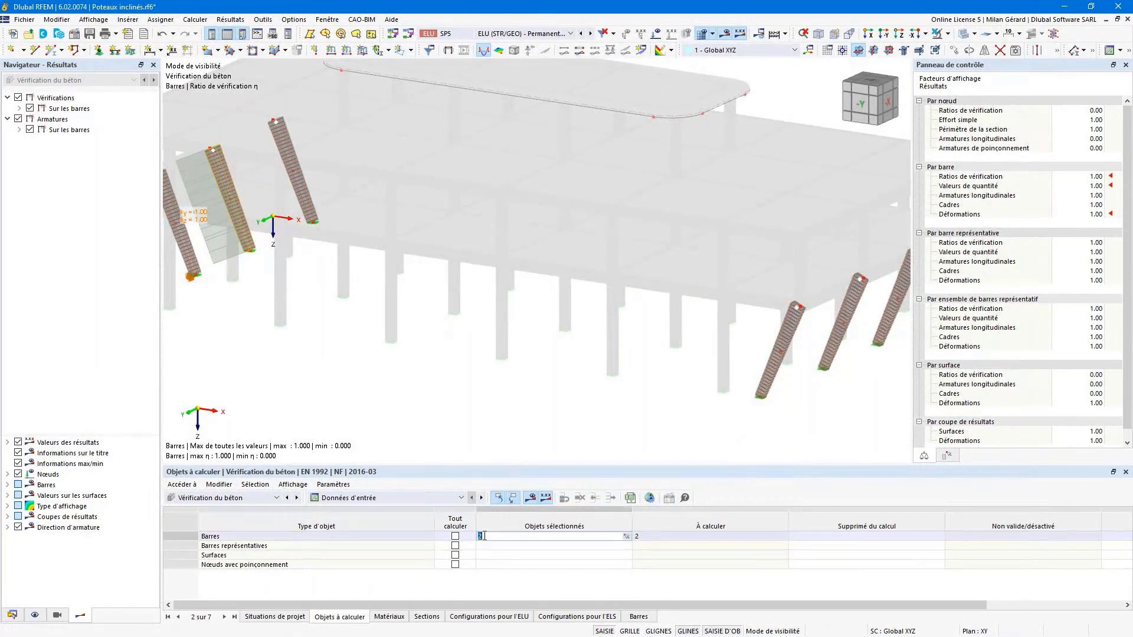
pyautogui.click(627, 536)
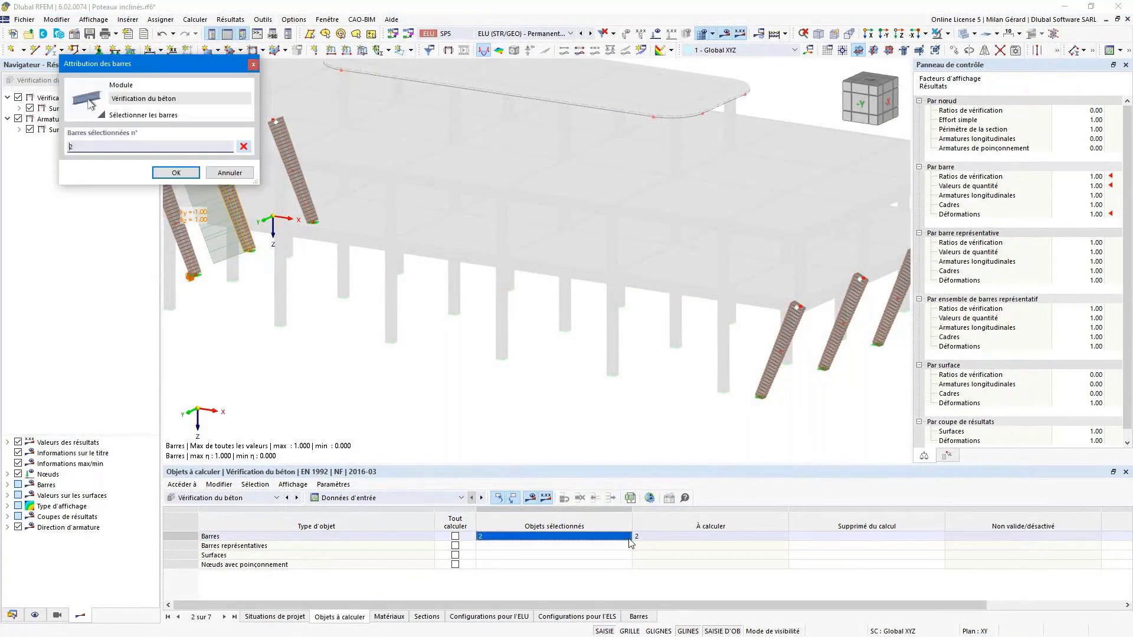
pyautogui.click(244, 146)
pyautogui.scroll(-2, 372, 287)
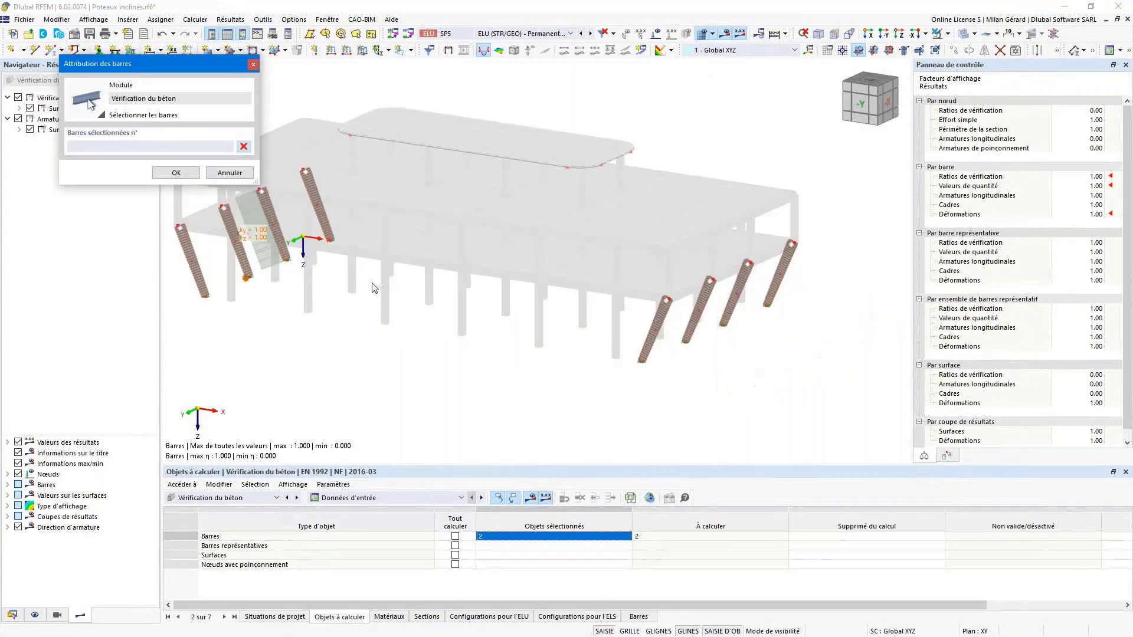
pyautogui.moveTo(358, 306); pyautogui.dragTo(540, 355, button='middle')
pyautogui.scroll(5, 584, 362)
pyautogui.scroll(-1, 539, 355)
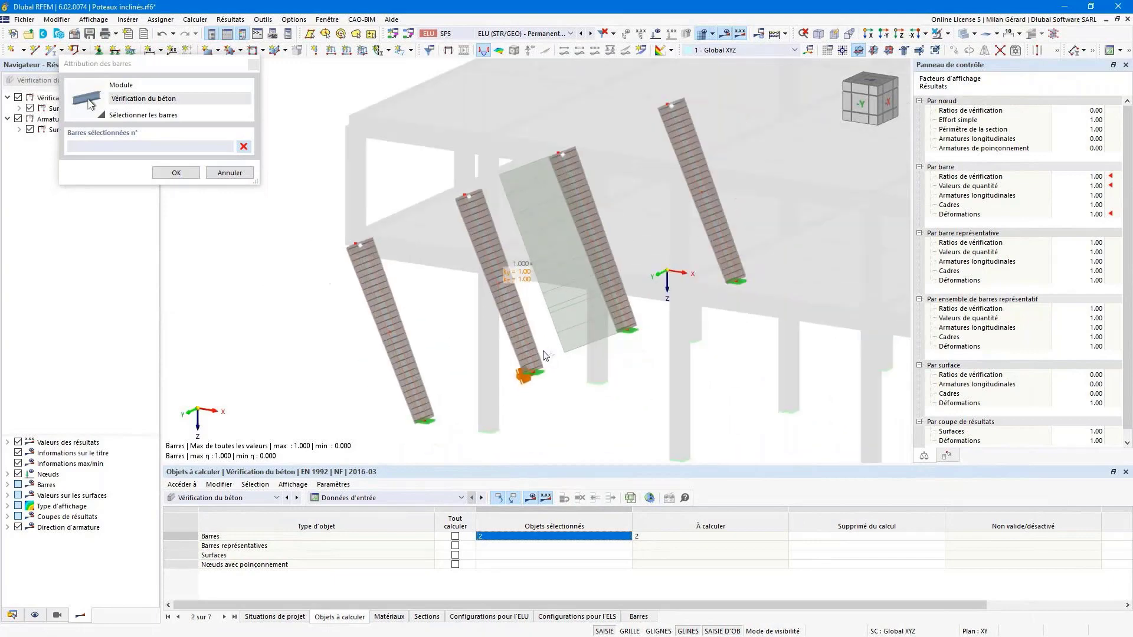
pyautogui.click(494, 269)
pyautogui.click(175, 173)
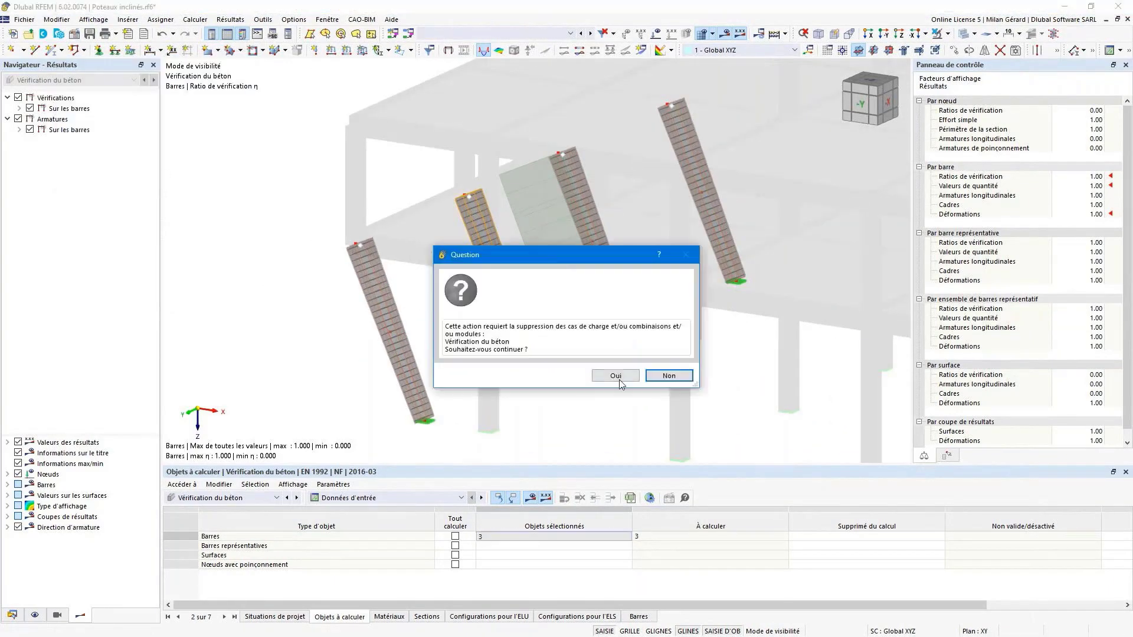
pyautogui.click(616, 378)
# - Select only design situation SP5 instead of SP1 for the concrete design and calculate the results of member 3
pyautogui.click(297, 617)
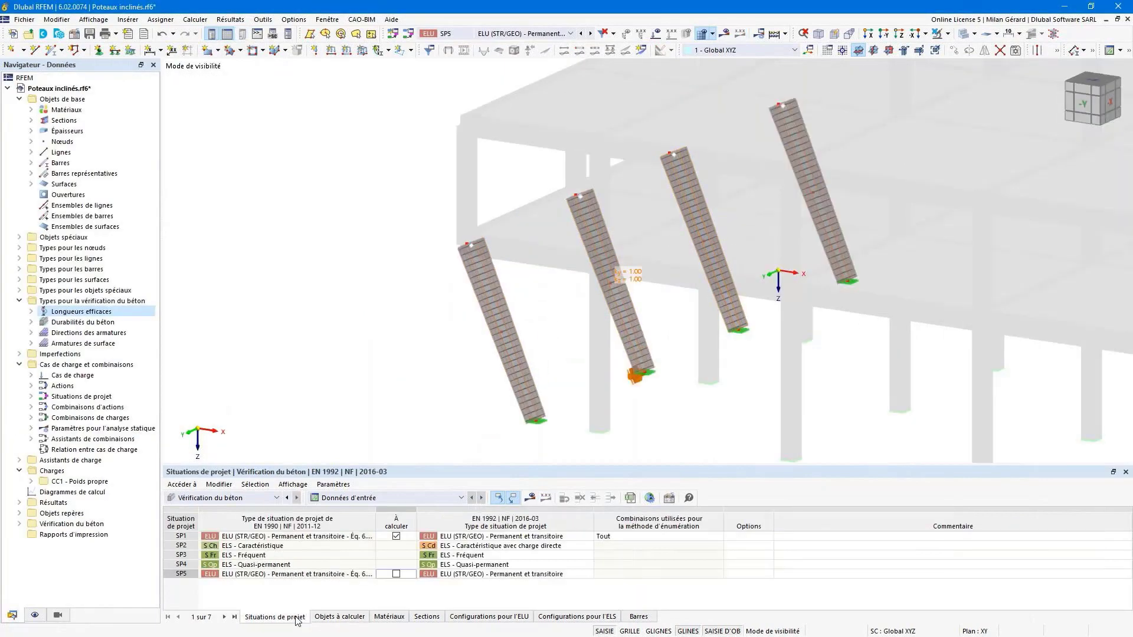
pyautogui.click(396, 574)
pyautogui.click(396, 536)
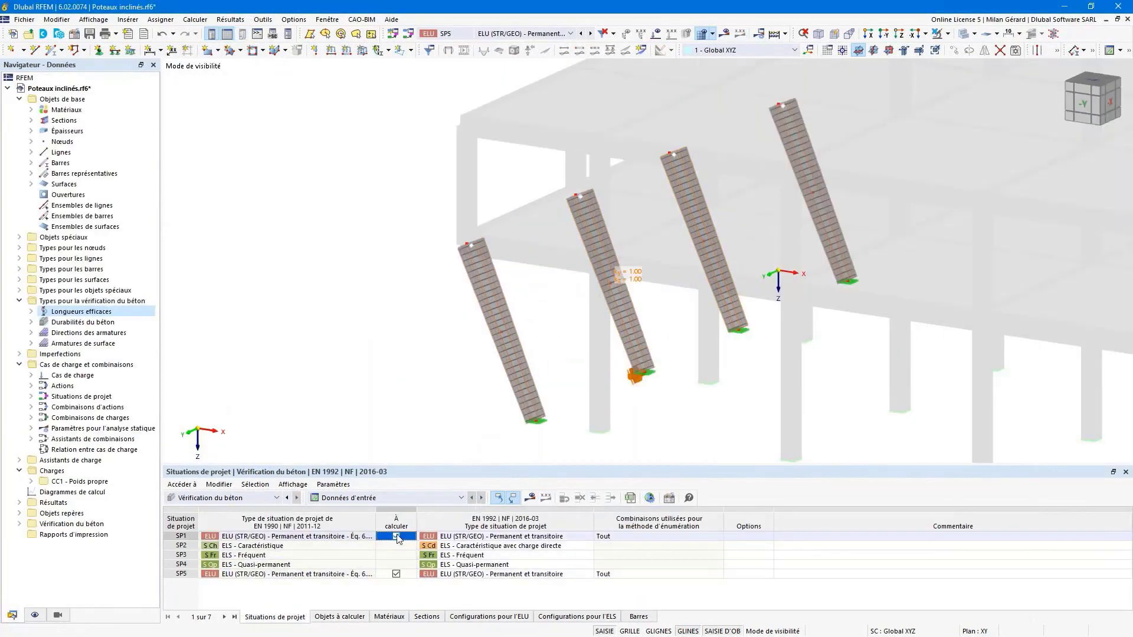
pyautogui.click(395, 536)
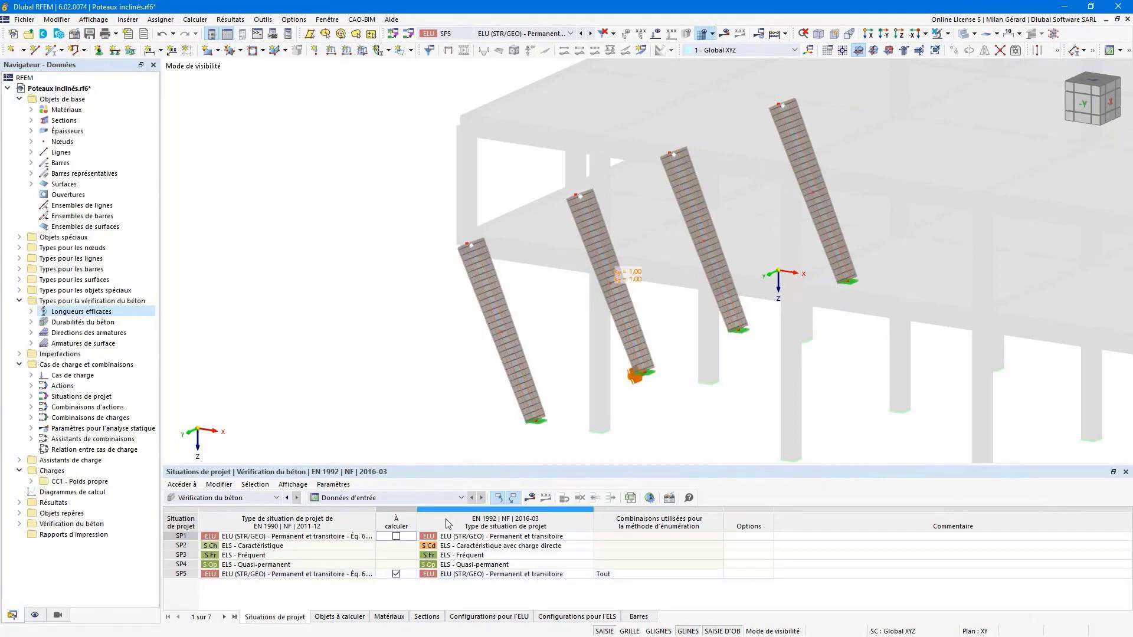
pyautogui.click(529, 497)
pyautogui.click(608, 374)
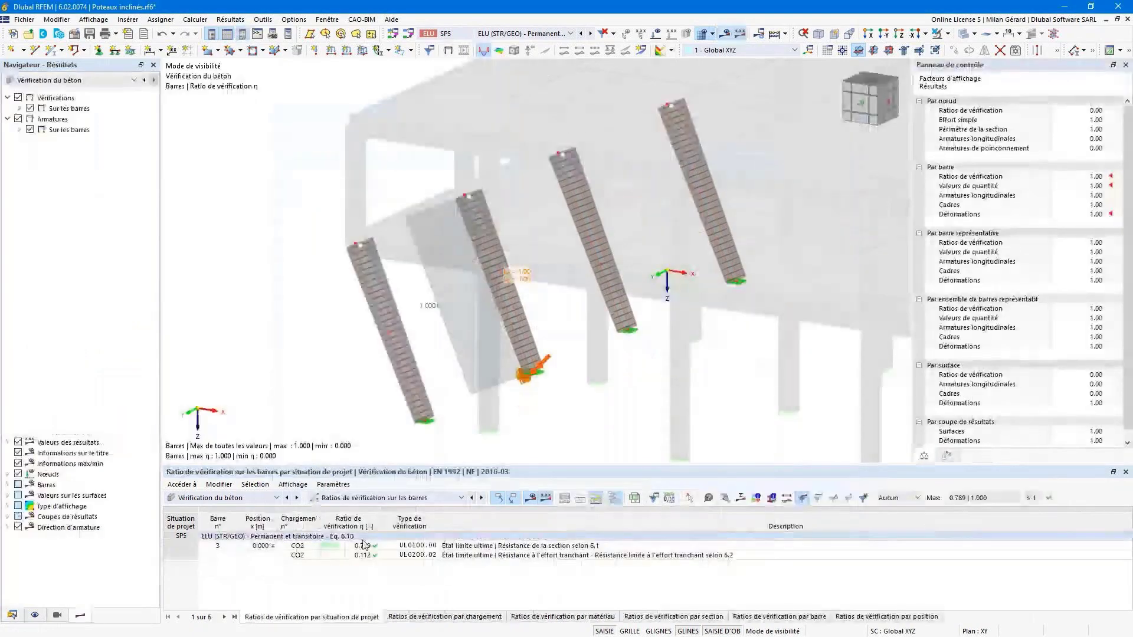
# - Examine the details of member 3's section resistance check UL0100, including its formulas and second-order moments, and close them
pyautogui.click(359, 547)
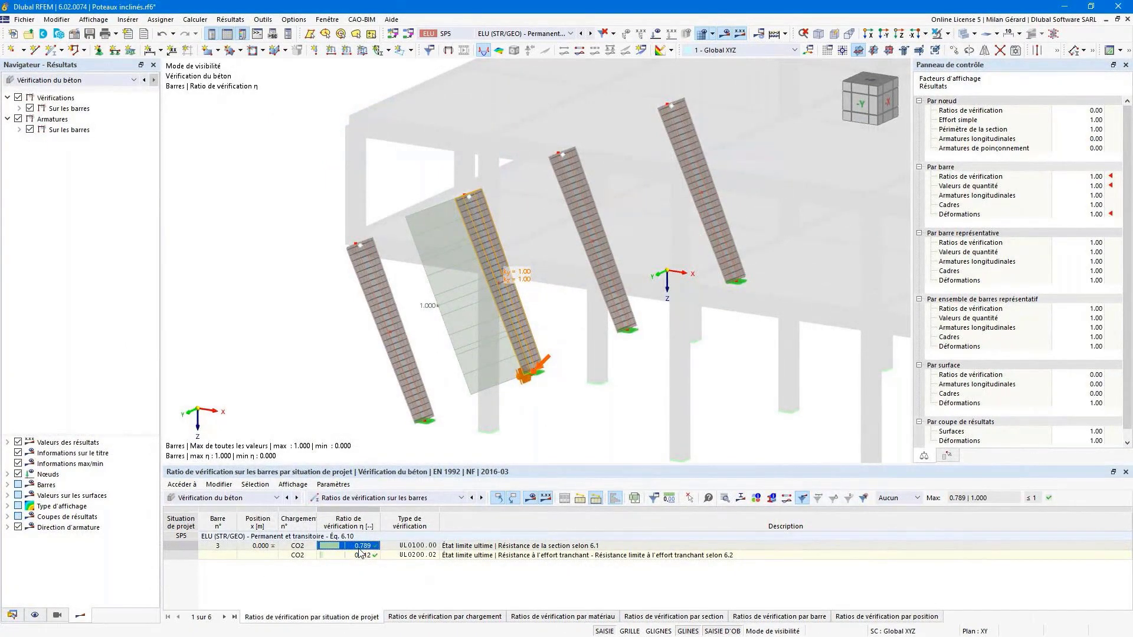
pyautogui.doubleClick(359, 548)
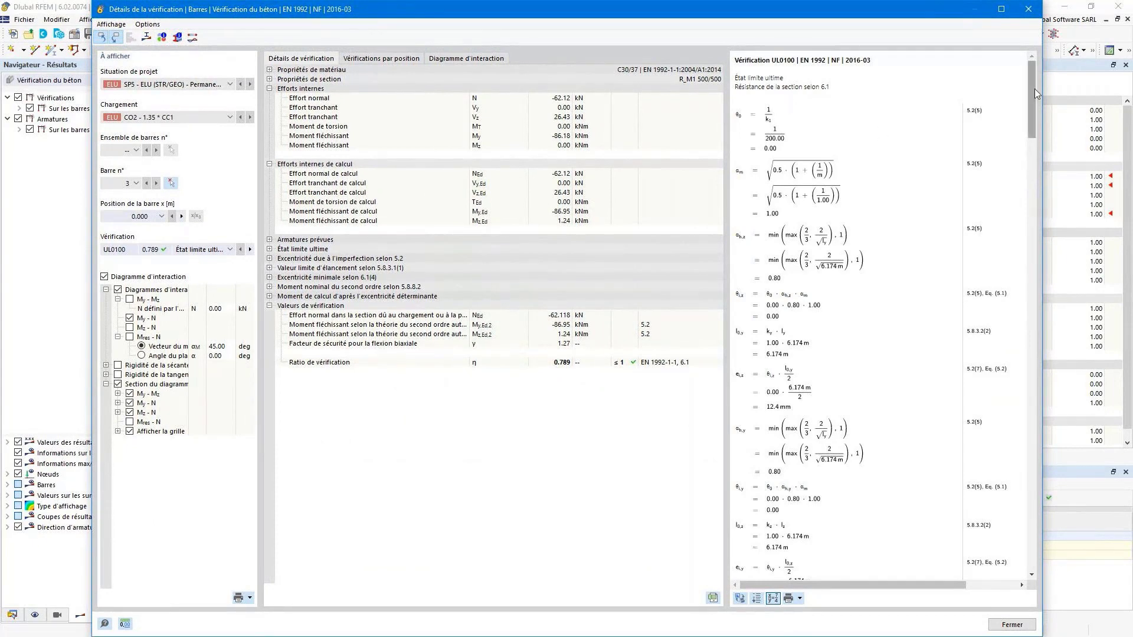
pyautogui.moveTo(1034, 88); pyautogui.dragTo(1029, 413)
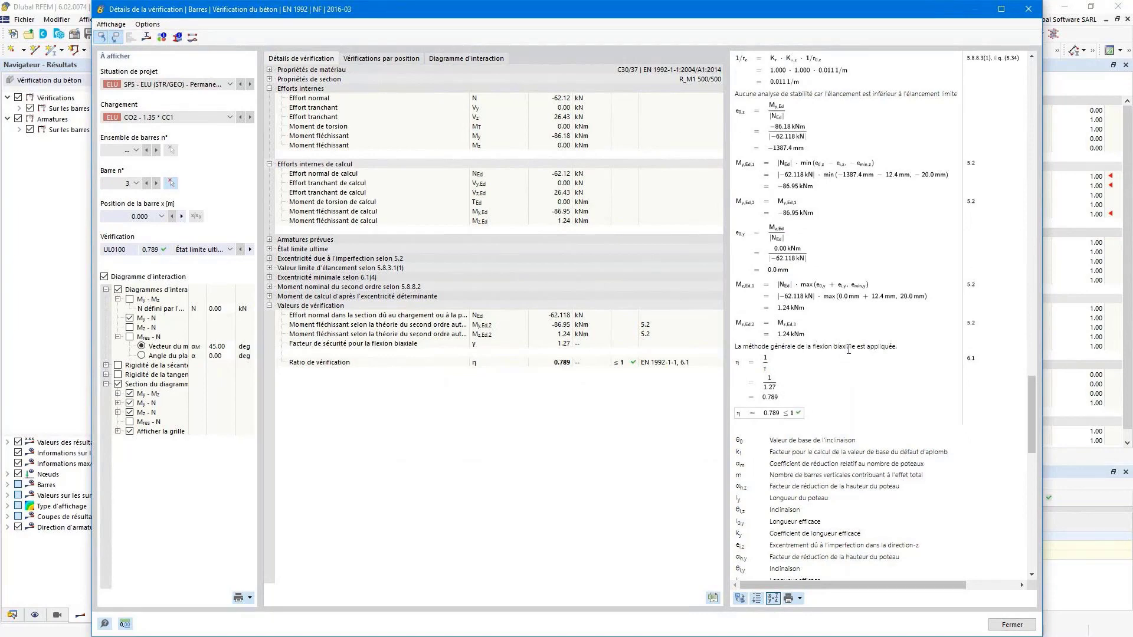
pyautogui.scroll(2, 844, 343)
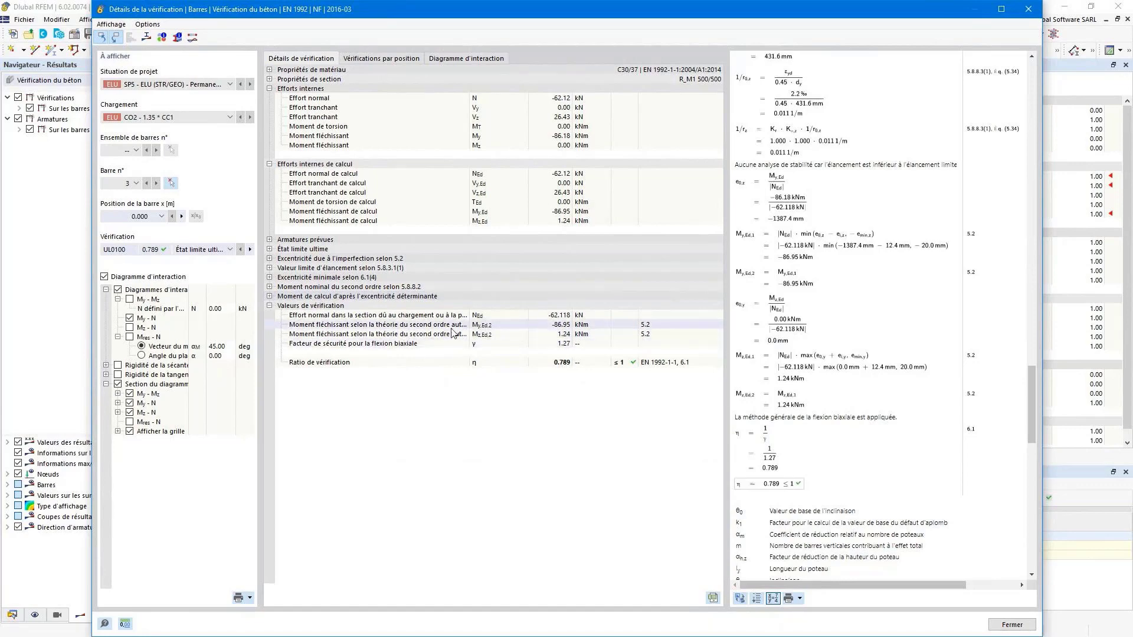
pyautogui.click(1025, 13)
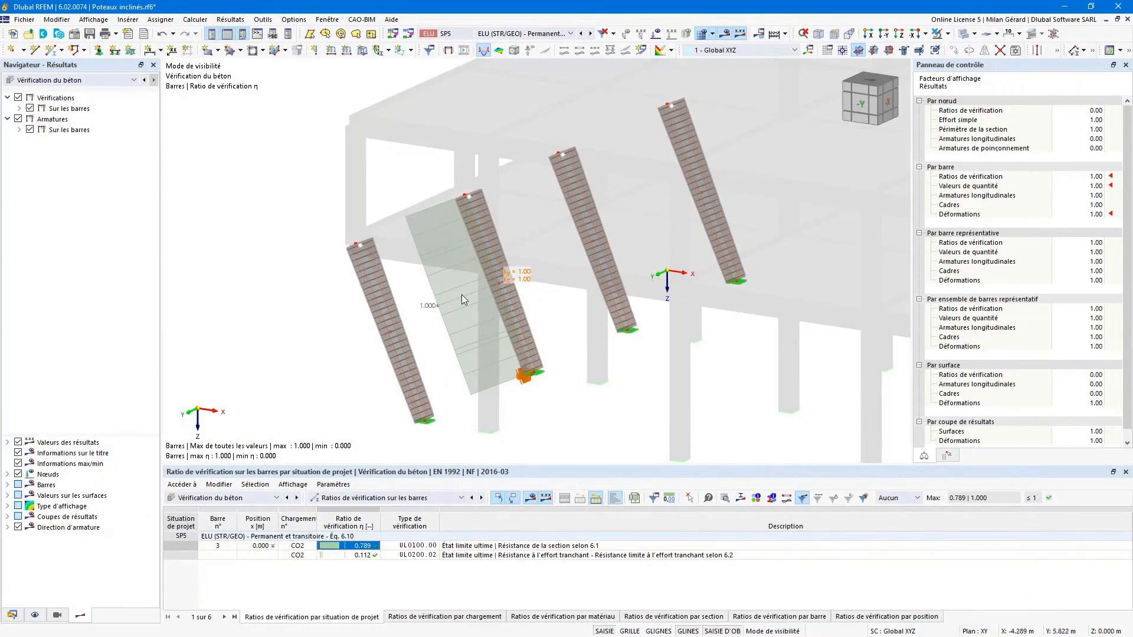
# - Display the model as a wireframe and hide the concrete design types such as reinforcement and effective lengths
pyautogui.click(947, 33)
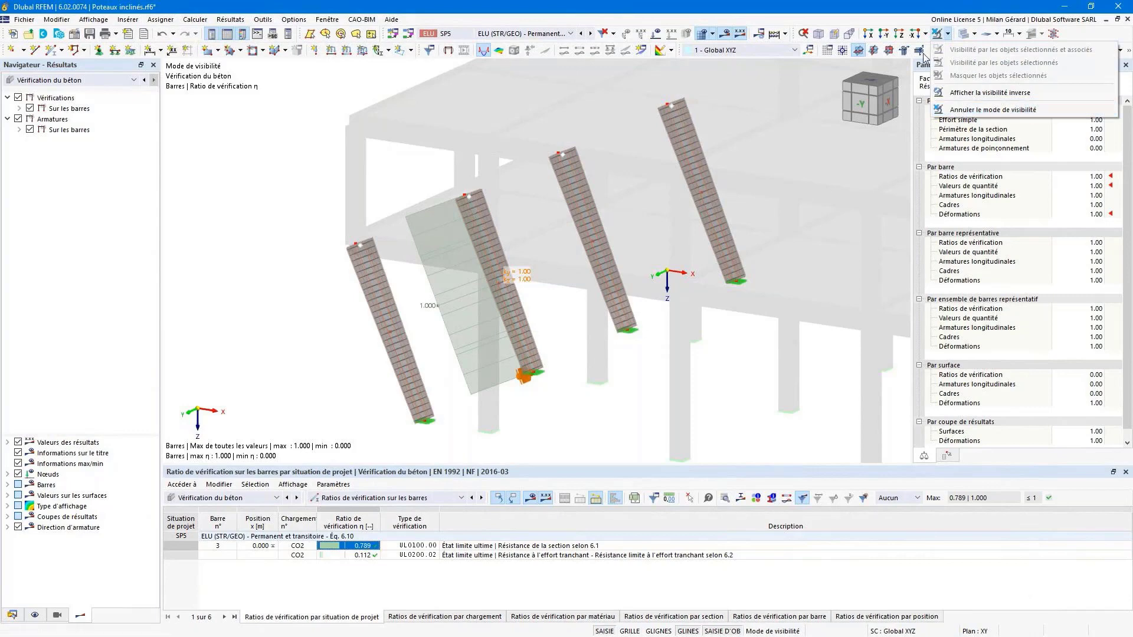
pyautogui.click(975, 34)
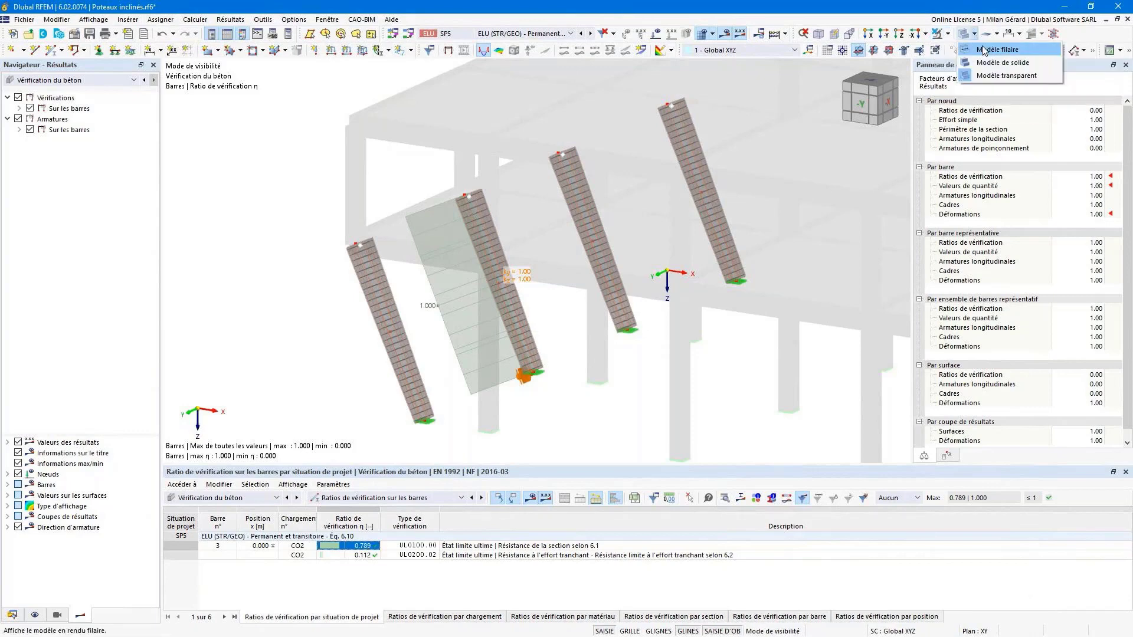
pyautogui.click(983, 50)
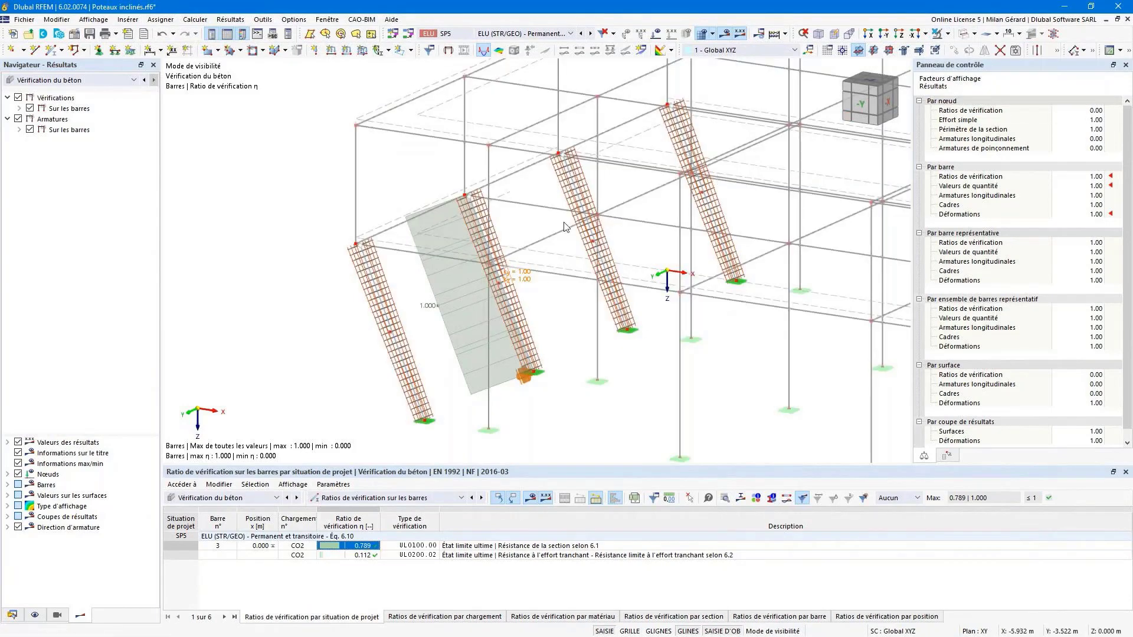
pyautogui.click(35, 616)
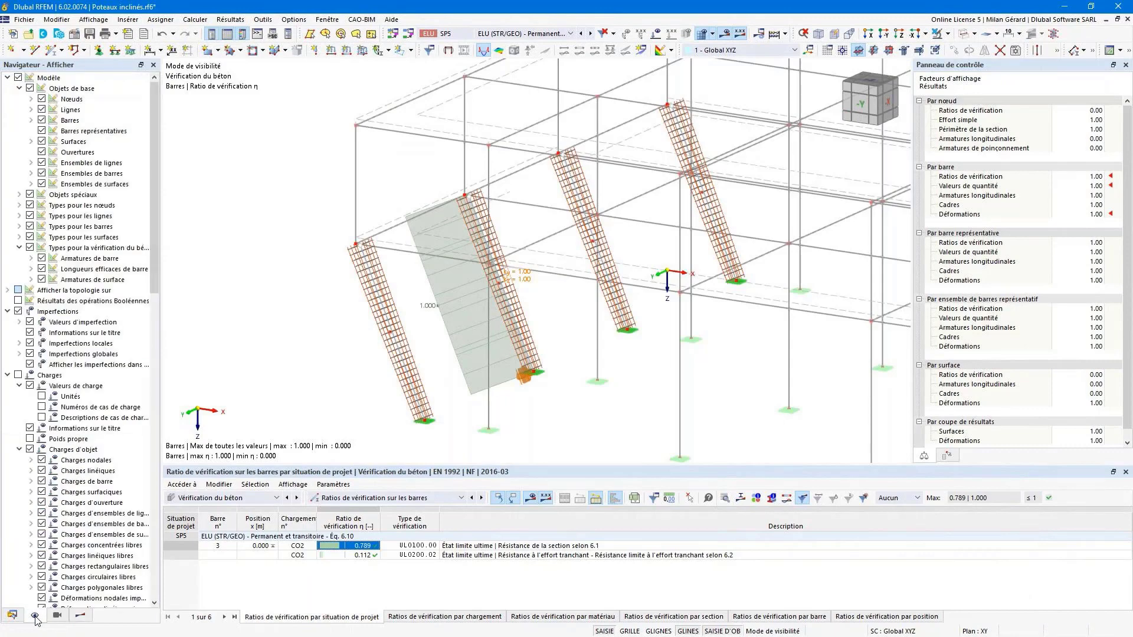
pyautogui.click(30, 247)
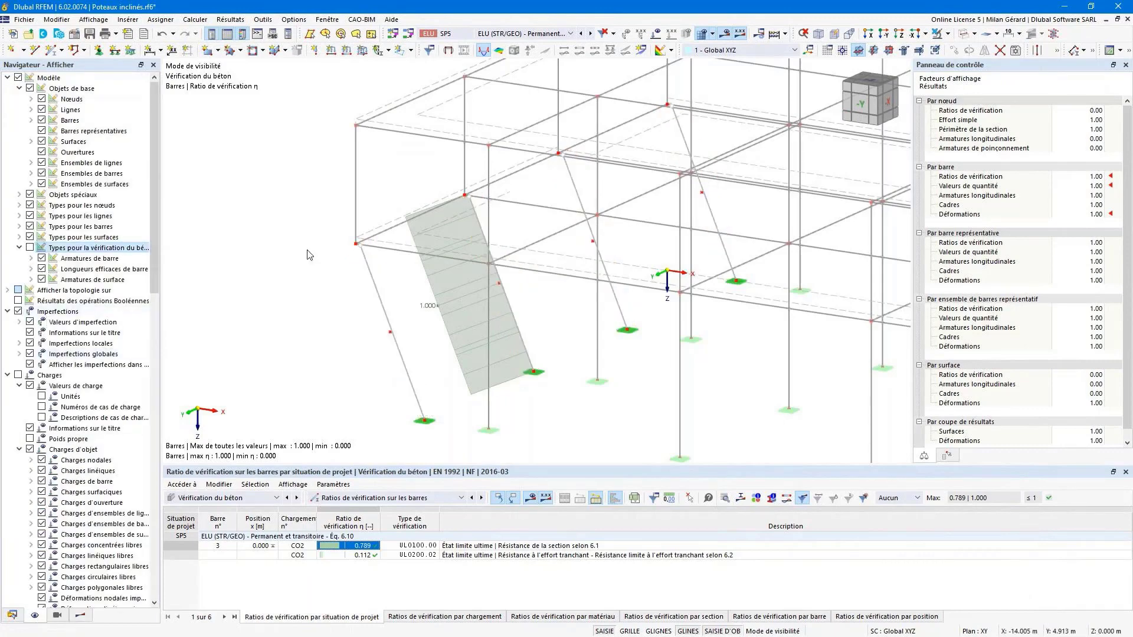
# - Hide the members' design ratio envelope and display the ultimate limit state check UL0100 diagram instead
pyautogui.click(85, 617)
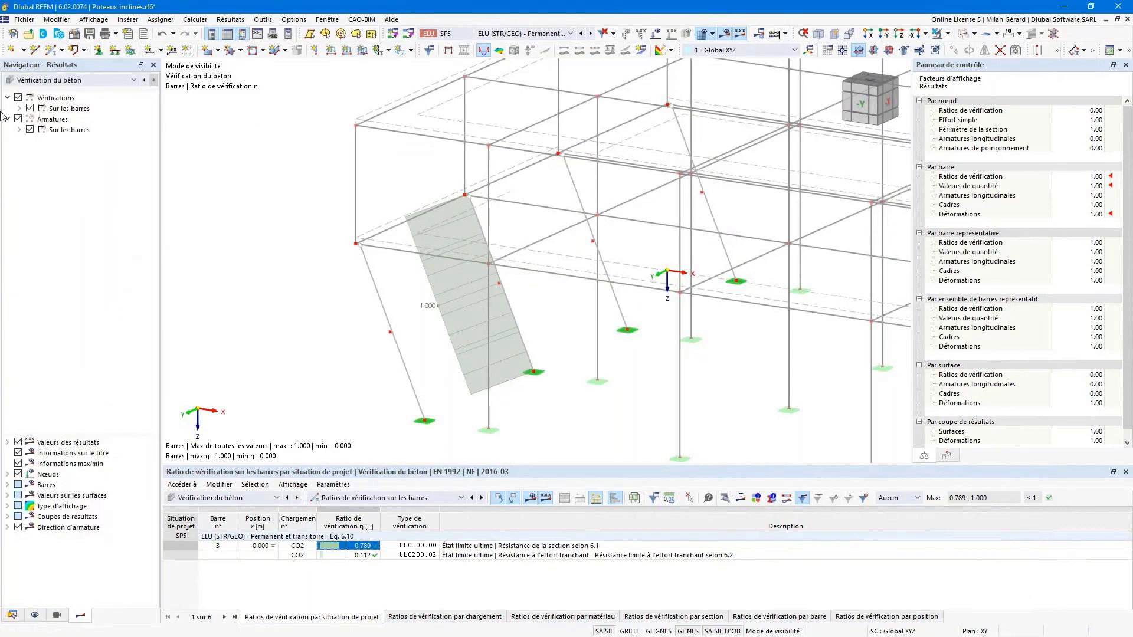
pyautogui.click(19, 109)
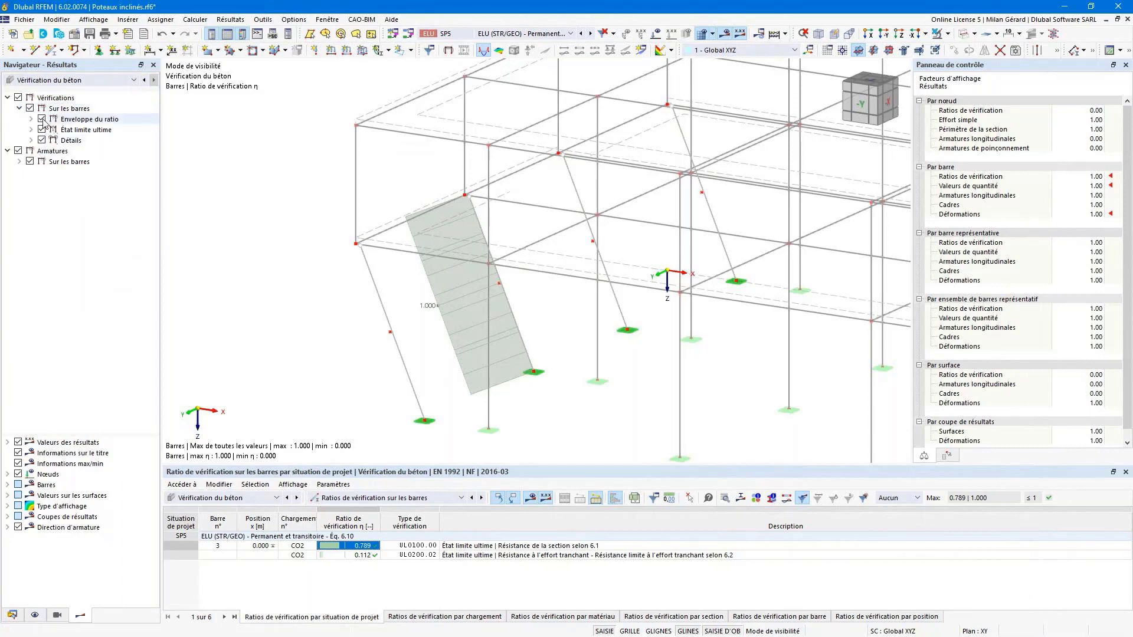
pyautogui.click(42, 120)
pyautogui.click(32, 130)
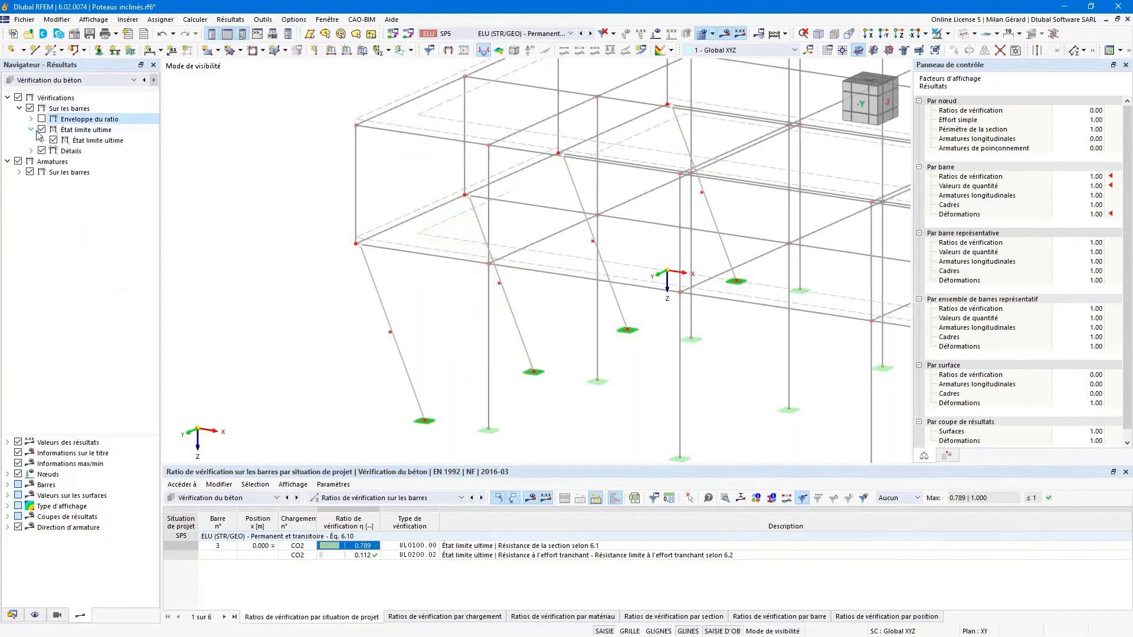
pyautogui.click(43, 141)
pyautogui.click(65, 151)
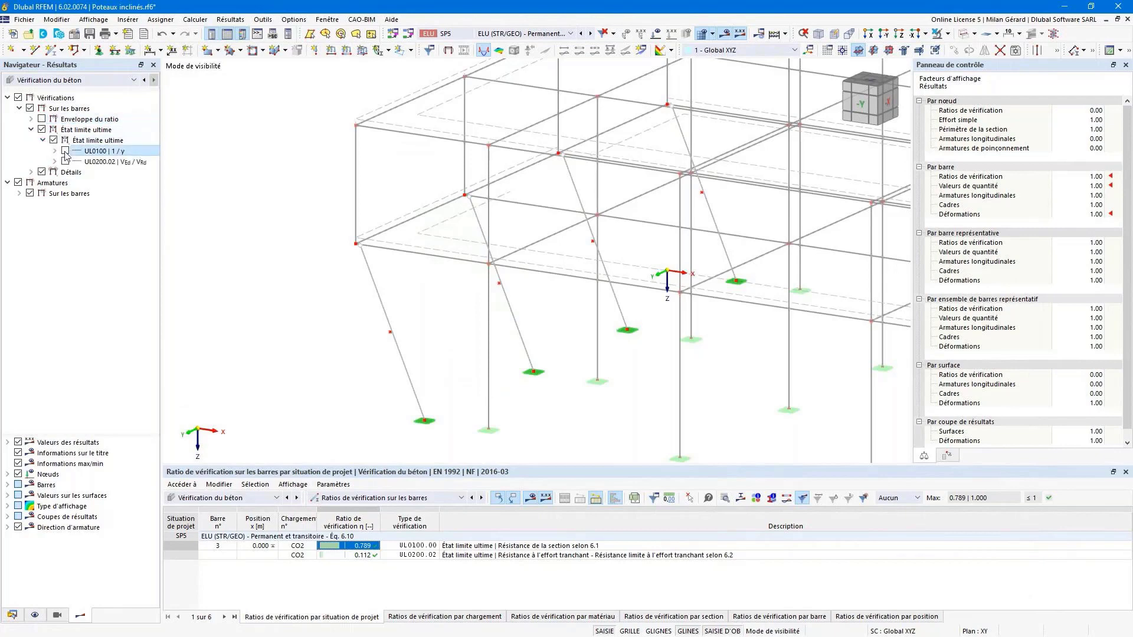
pyautogui.click(66, 151)
pyautogui.scroll(-2, 435, 257)
pyautogui.moveTo(435, 252); pyautogui.dragTo(500, 299, button='middle')
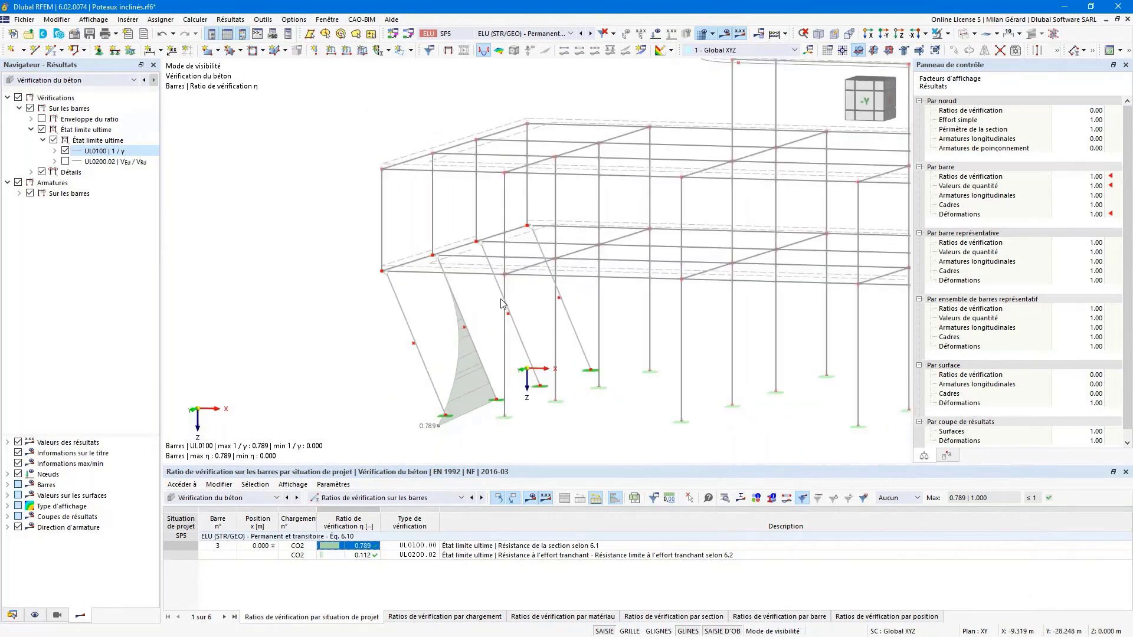
# - Open representative member 1 from an inclined column at the opposite end of the building and show its reinforcement layout full screen
pyautogui.click(820, 35)
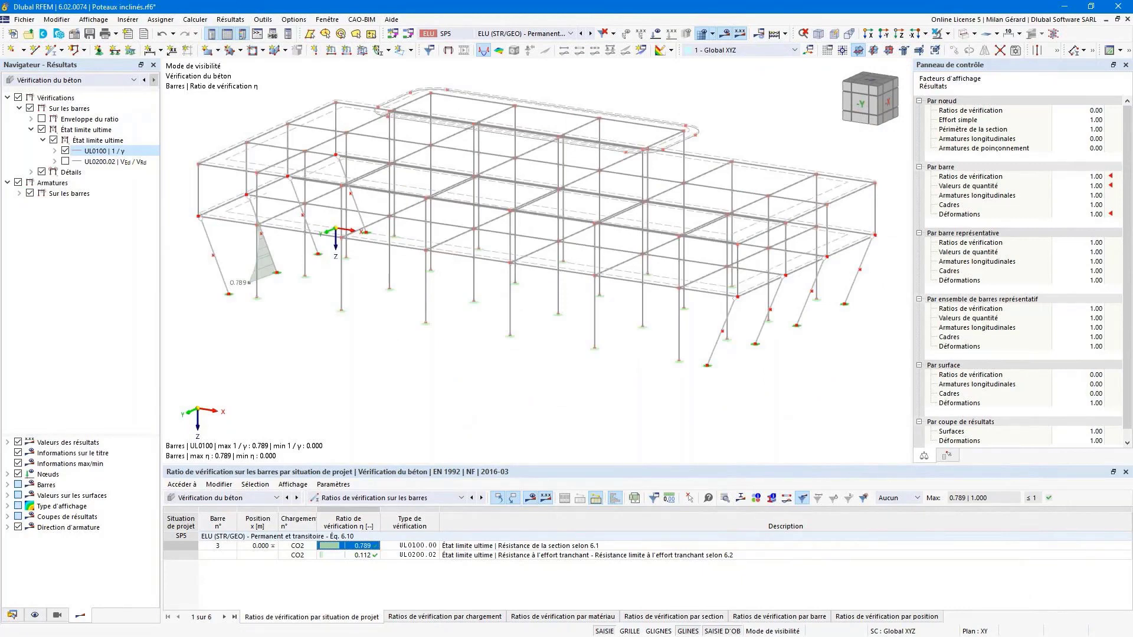
pyautogui.doubleClick(724, 335)
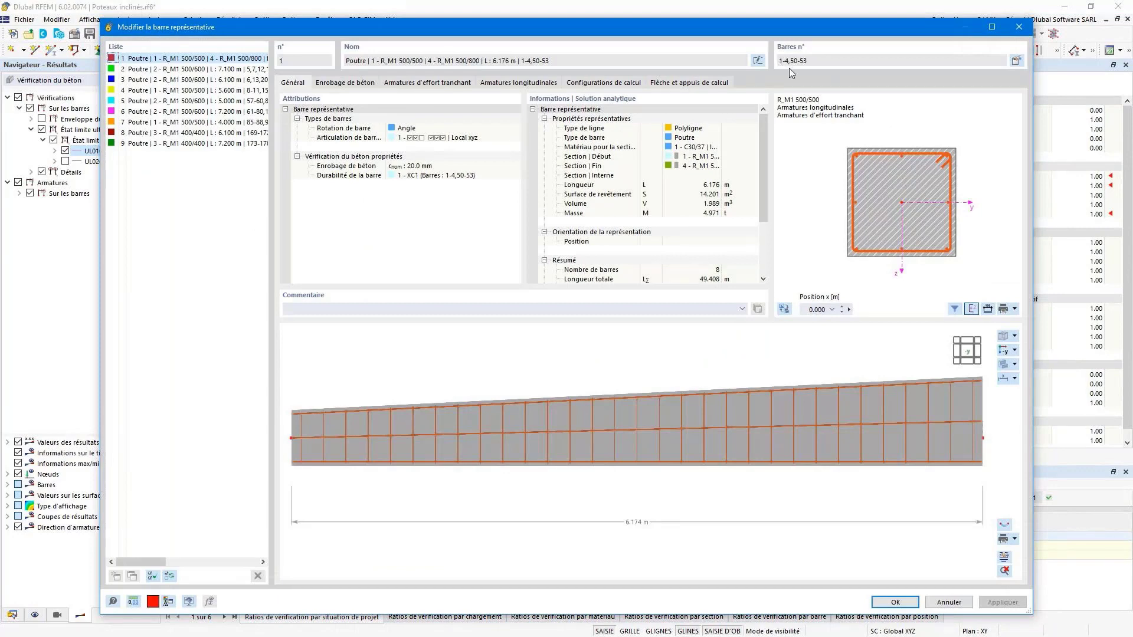
pyautogui.click(1004, 557)
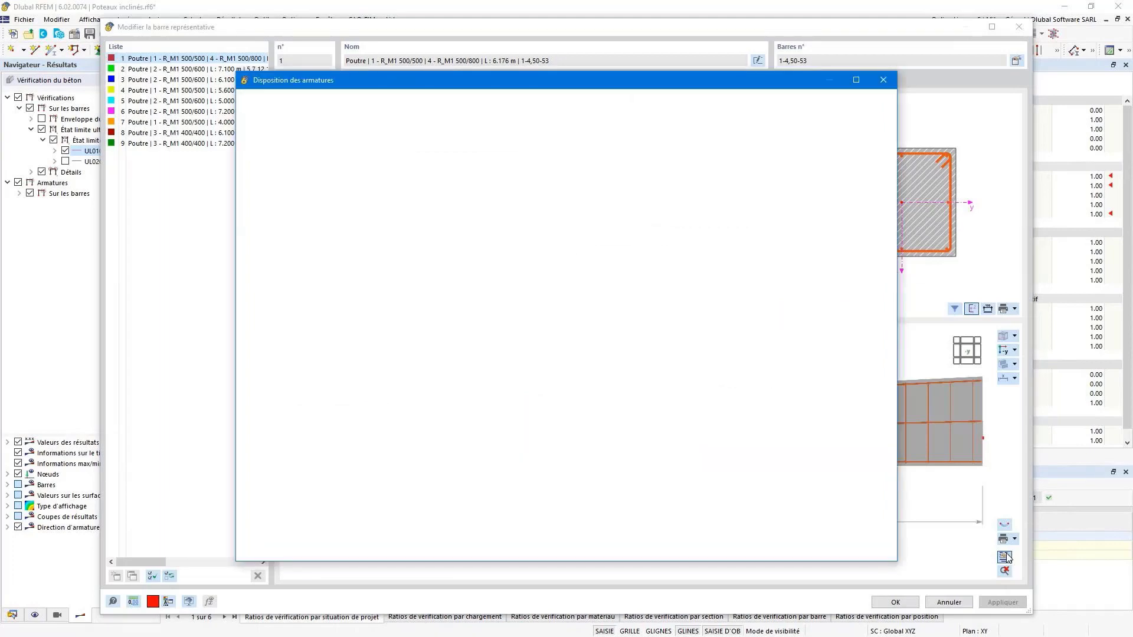
pyautogui.click(856, 80)
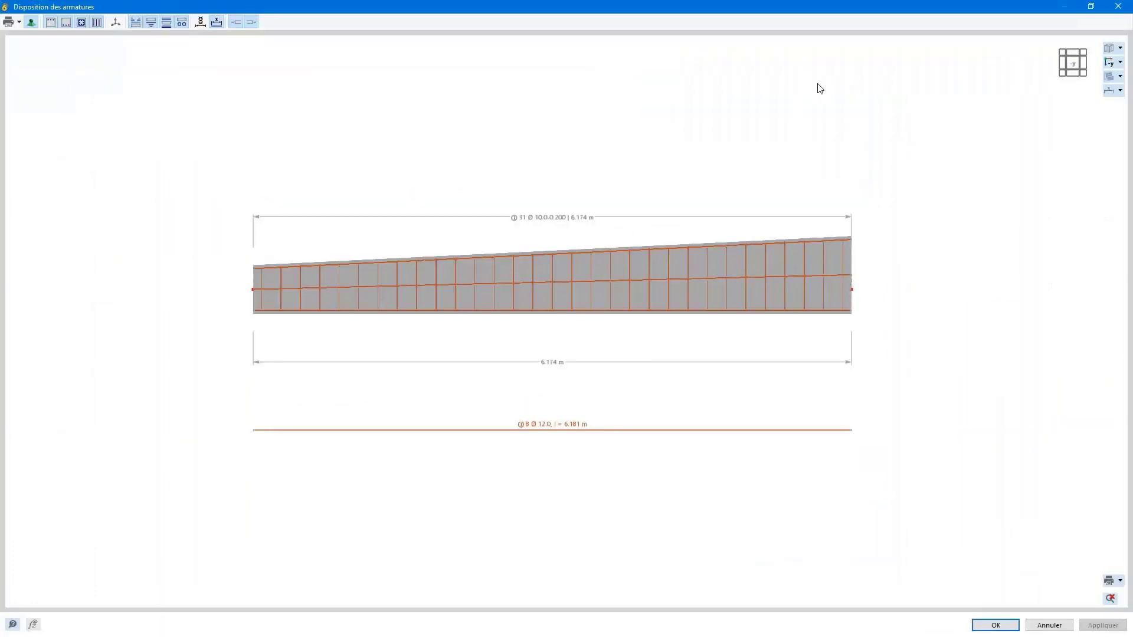
# - Hide the bars and the stirrup and longitudinal reinforcement annotations in the layout, and show the node and member numbers
pyautogui.click(1118, 77)
pyautogui.click(1107, 104)
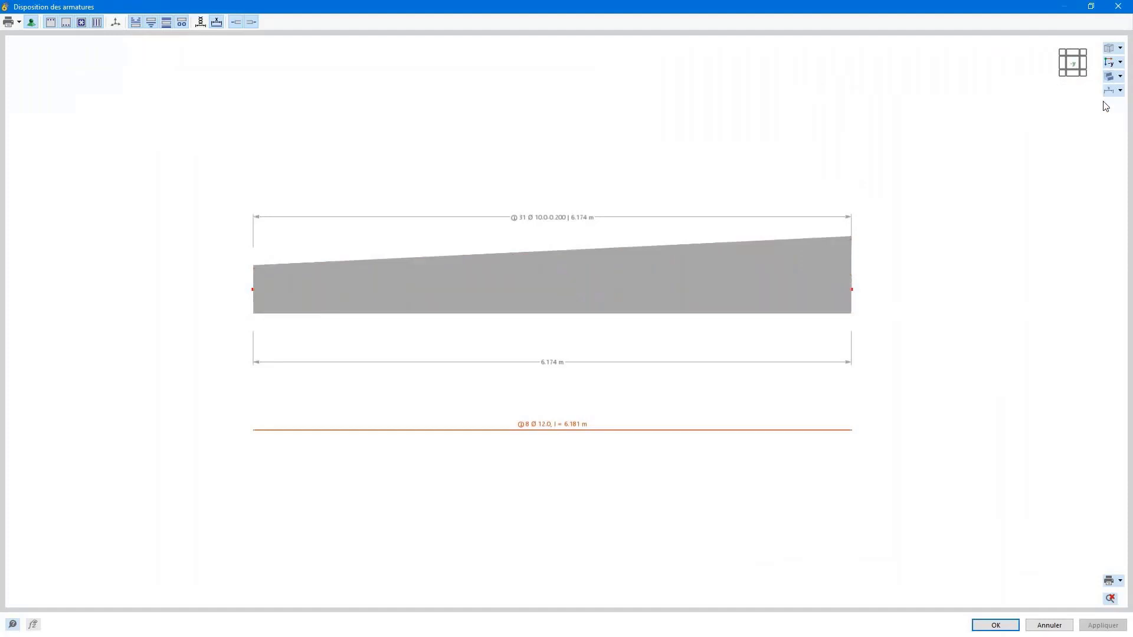
pyautogui.click(166, 22)
pyautogui.click(182, 22)
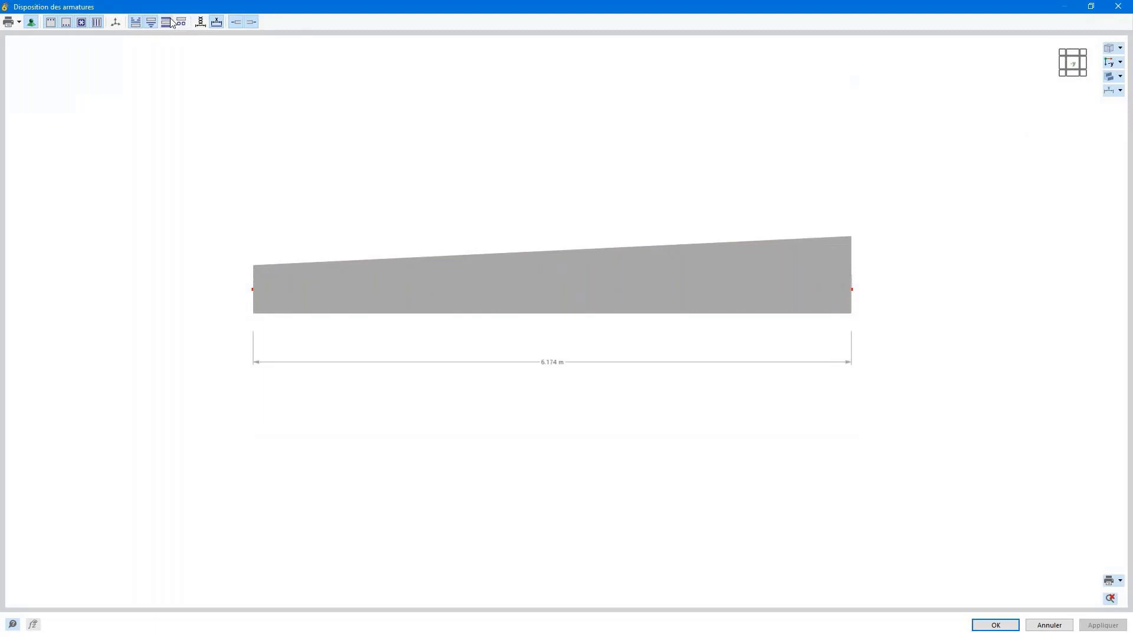
pyautogui.click(1107, 93)
pyautogui.click(1075, 105)
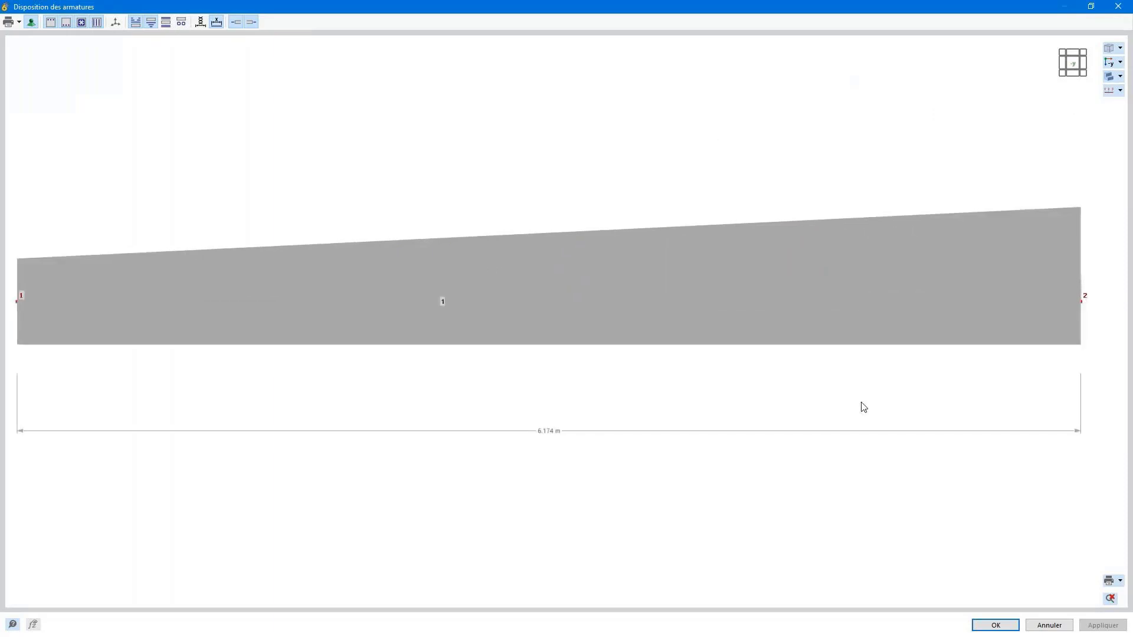
# - Send the column layout graphic to a new printout report with its rotation set to 270 degrees
pyautogui.click(1104, 583)
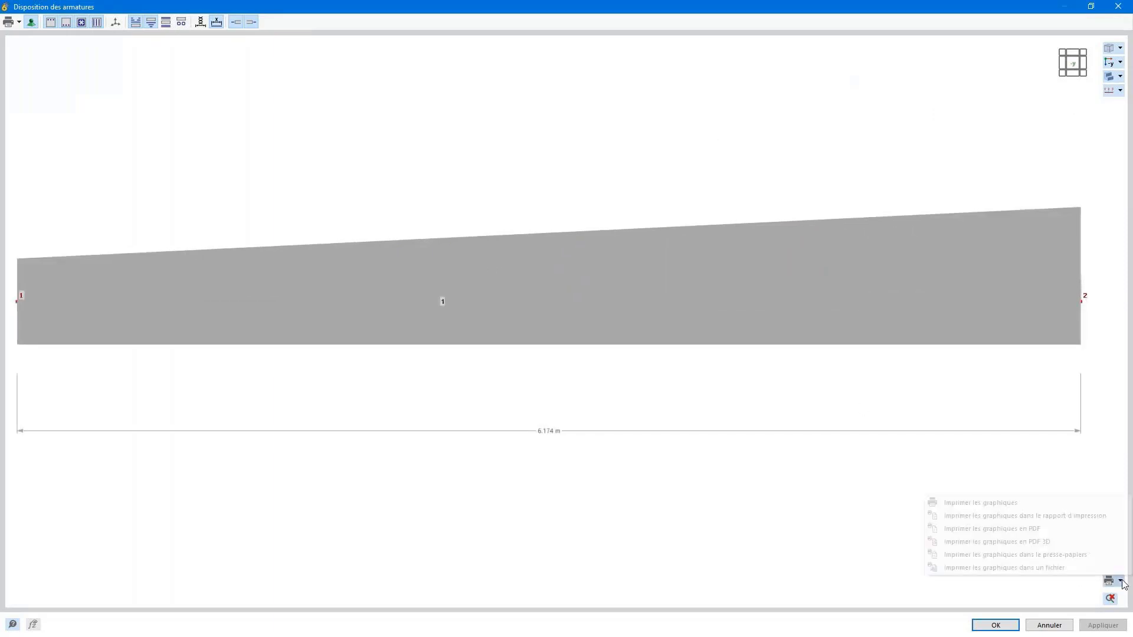
pyautogui.click(1047, 524)
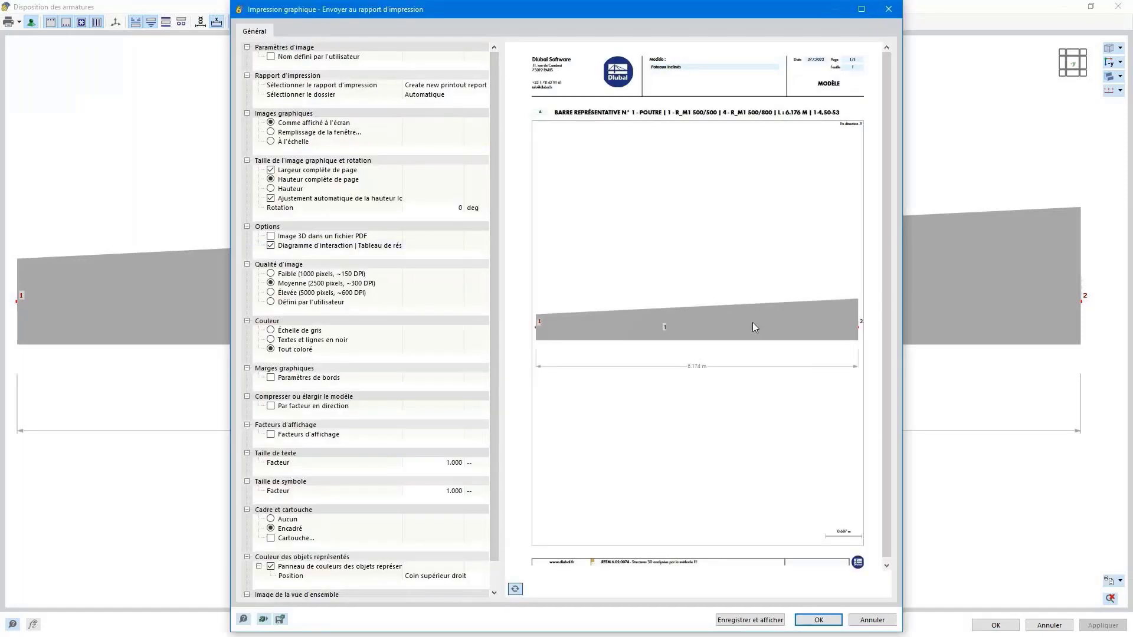
pyautogui.click(437, 208)
pyautogui.click(458, 207)
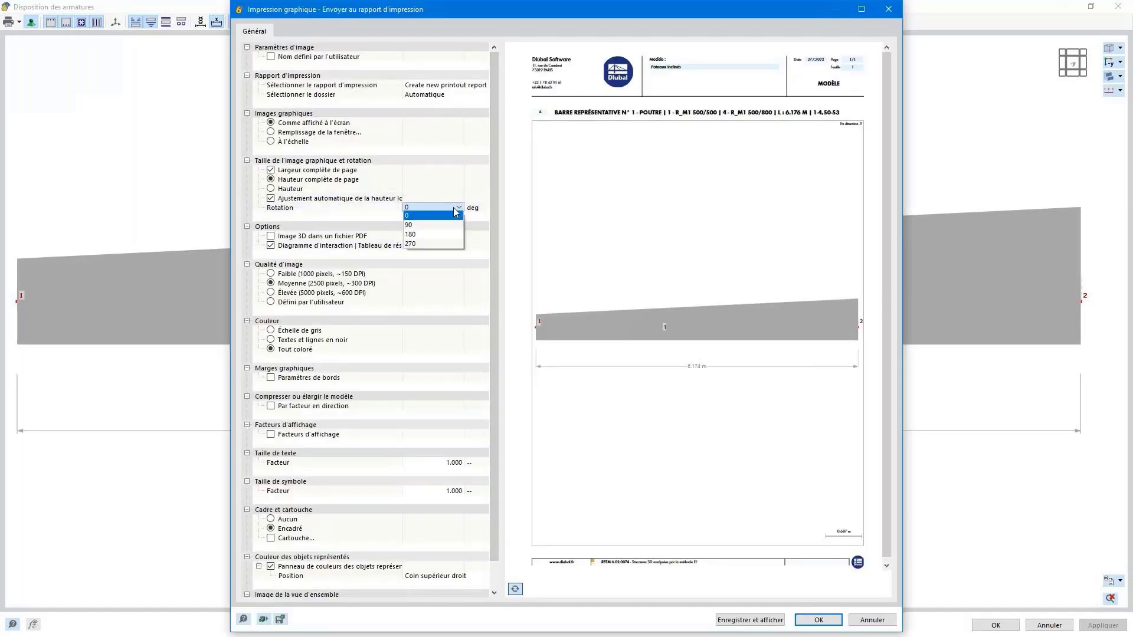
pyautogui.click(437, 244)
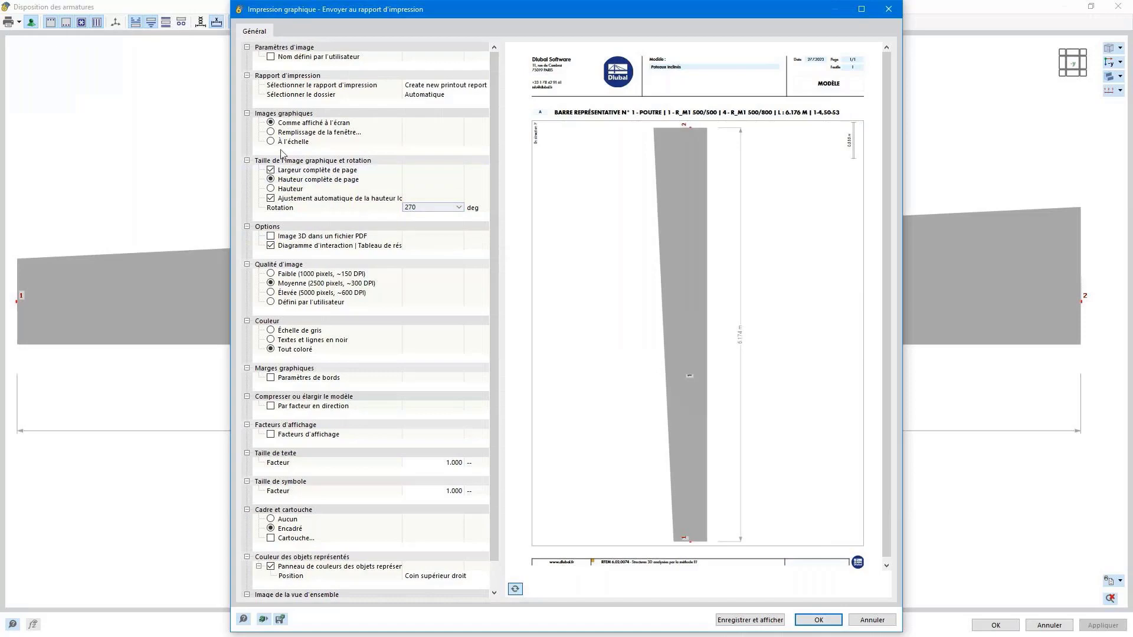
# - Size the report graphic by height instead of full page height, with a height ratio of 50 %
pyautogui.click(273, 190)
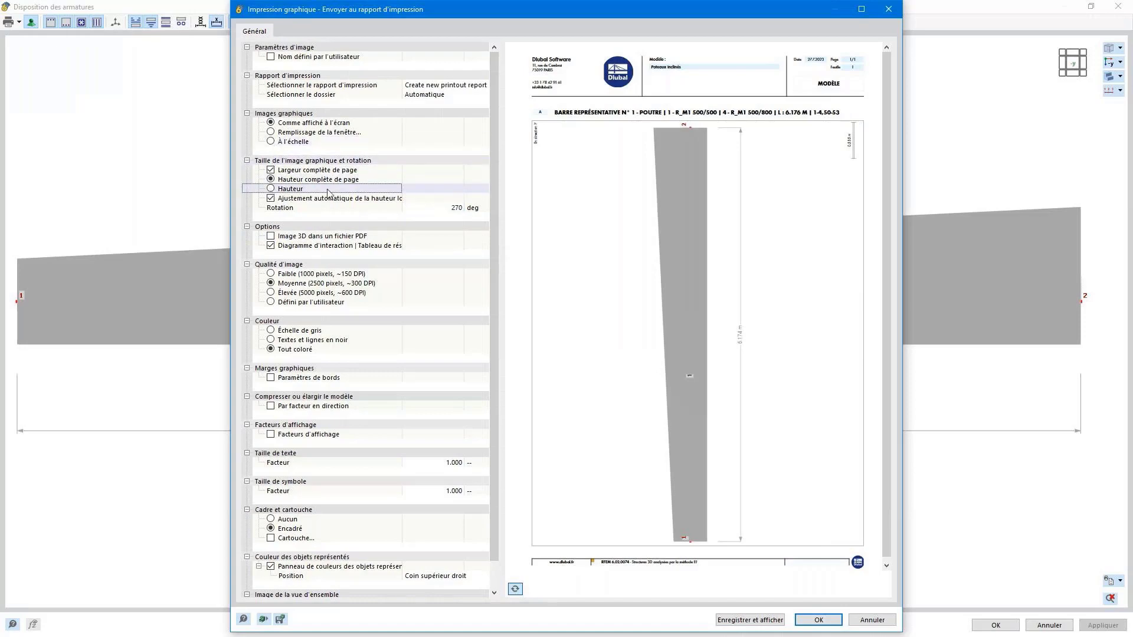
pyautogui.click(271, 188)
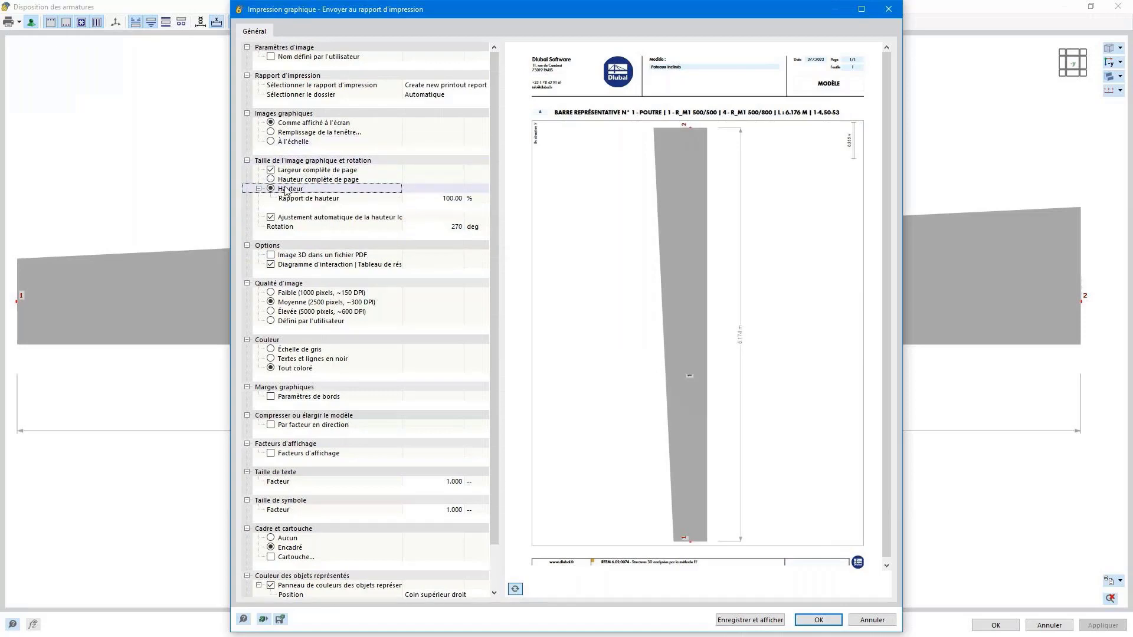
pyautogui.click(447, 196)
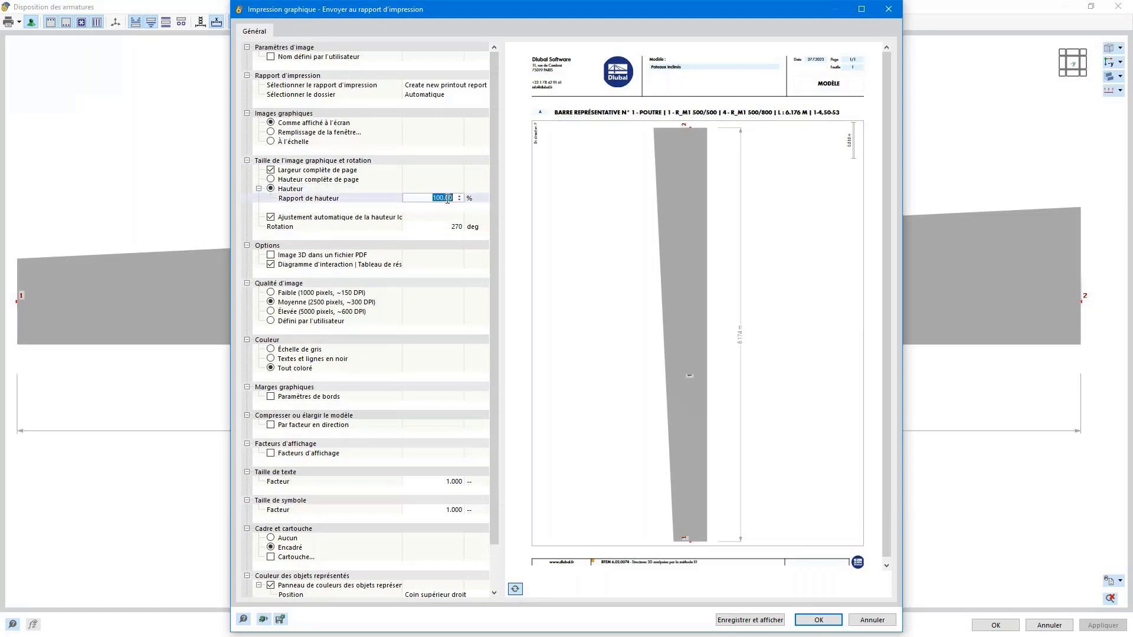
pyautogui.press('BackSpace')
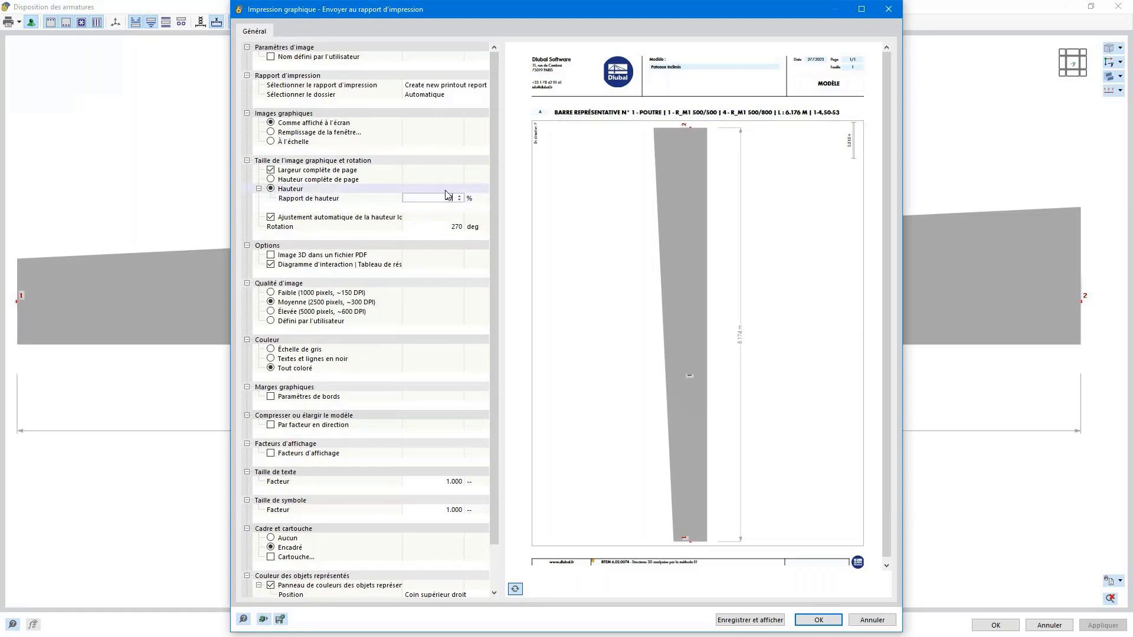
pyautogui.write('50')
pyautogui.press('Return')
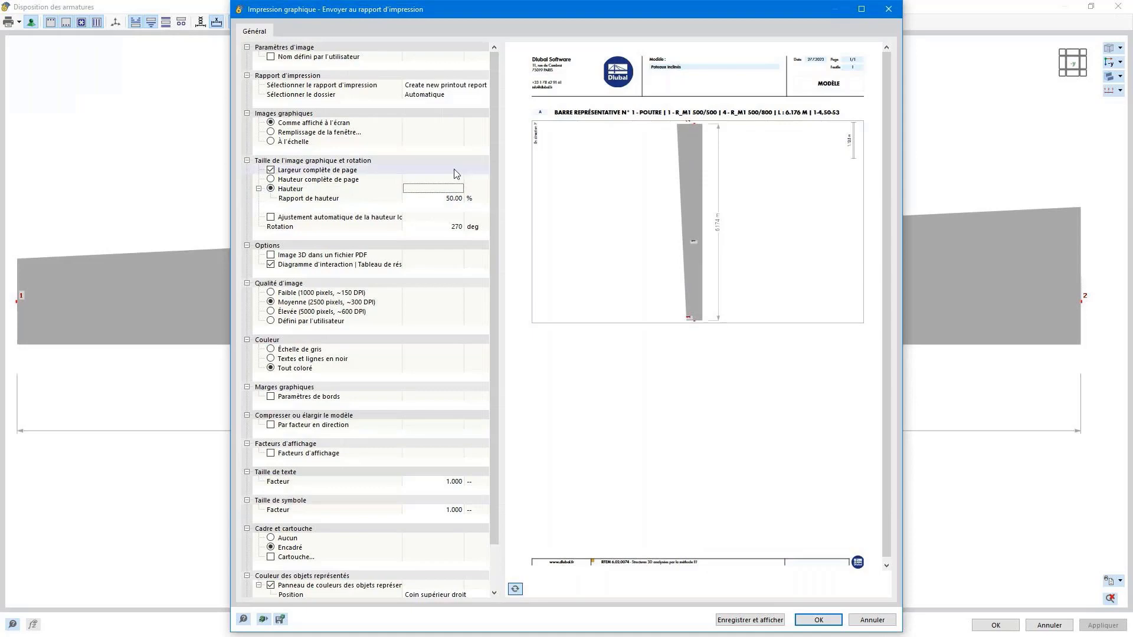
# - Print the graphic to scale at 1:75, then save it to the report and show the report
pyautogui.click(271, 142)
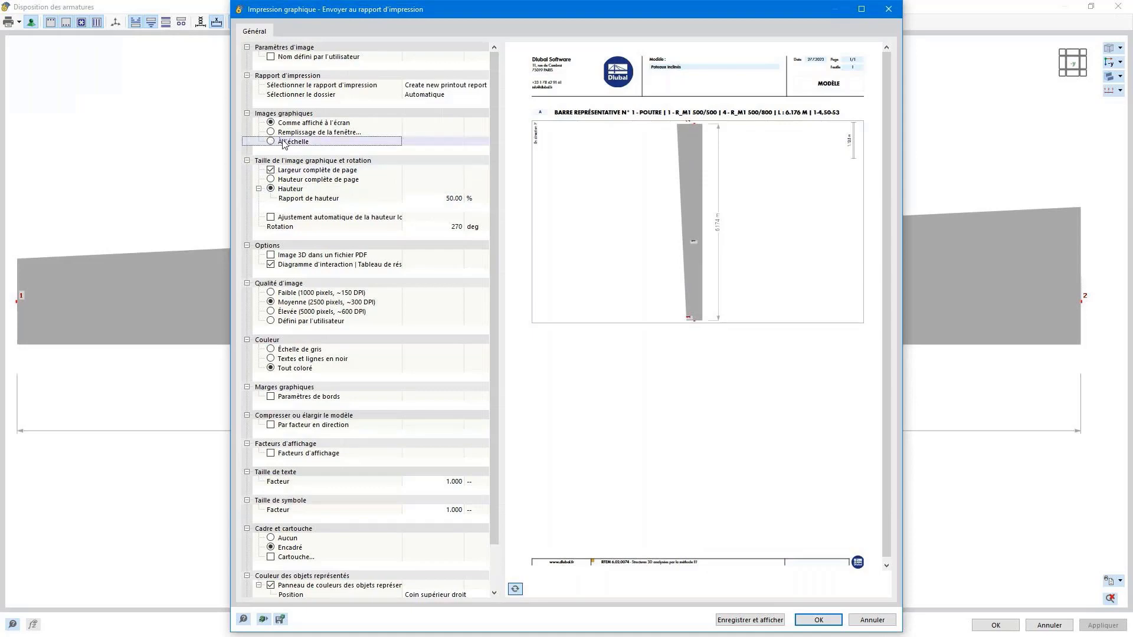
pyautogui.click(444, 144)
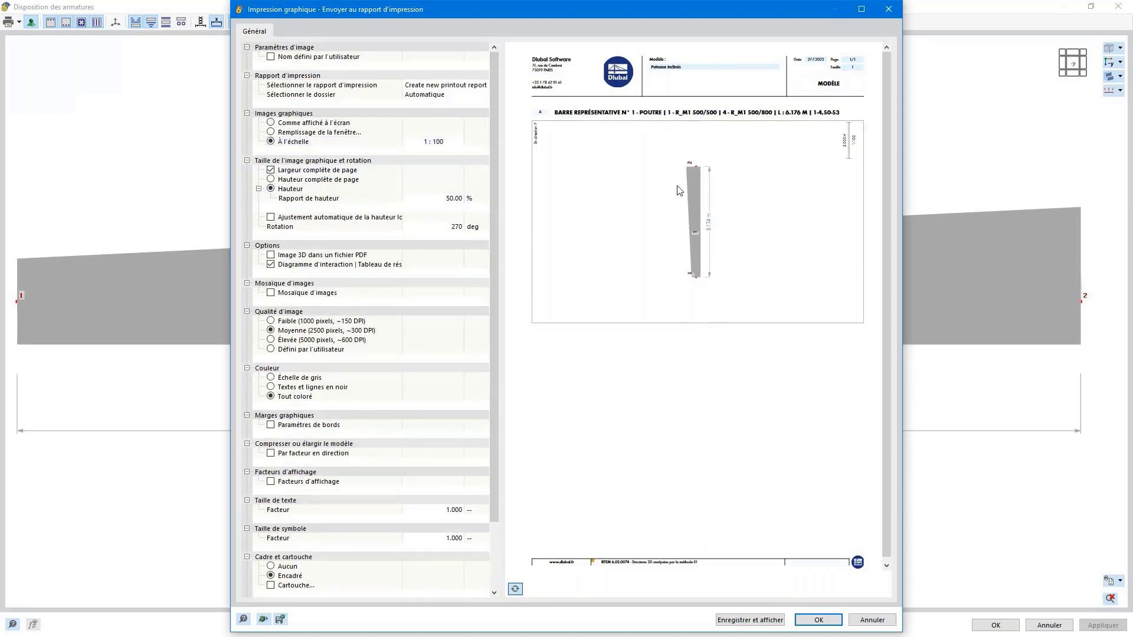
pyautogui.click(417, 140)
pyautogui.write('75')
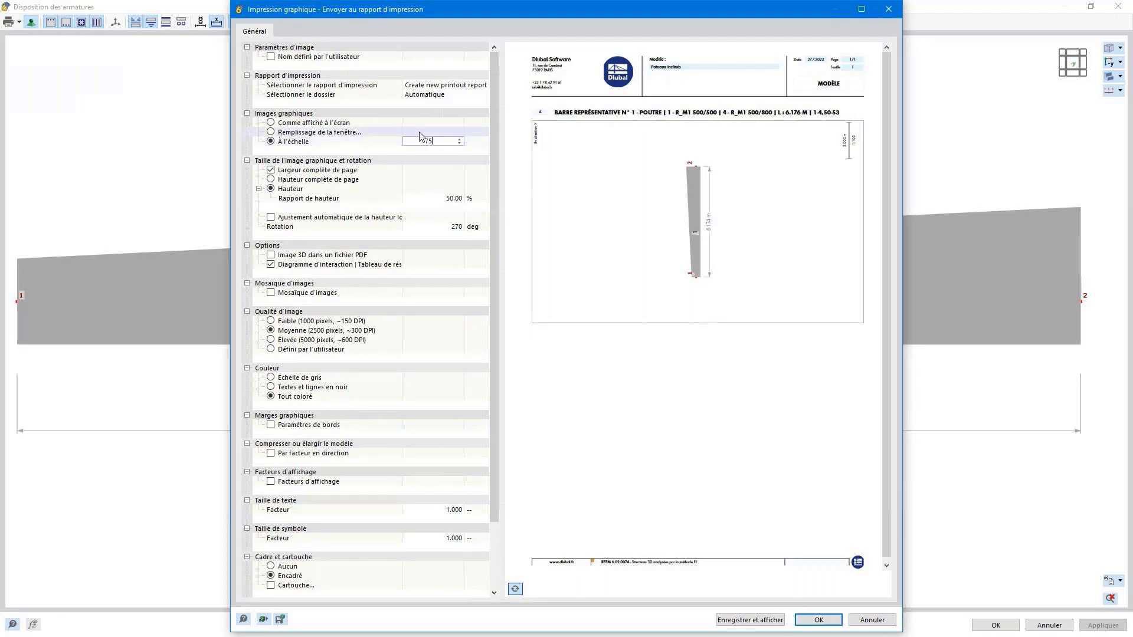
pyautogui.click(420, 133)
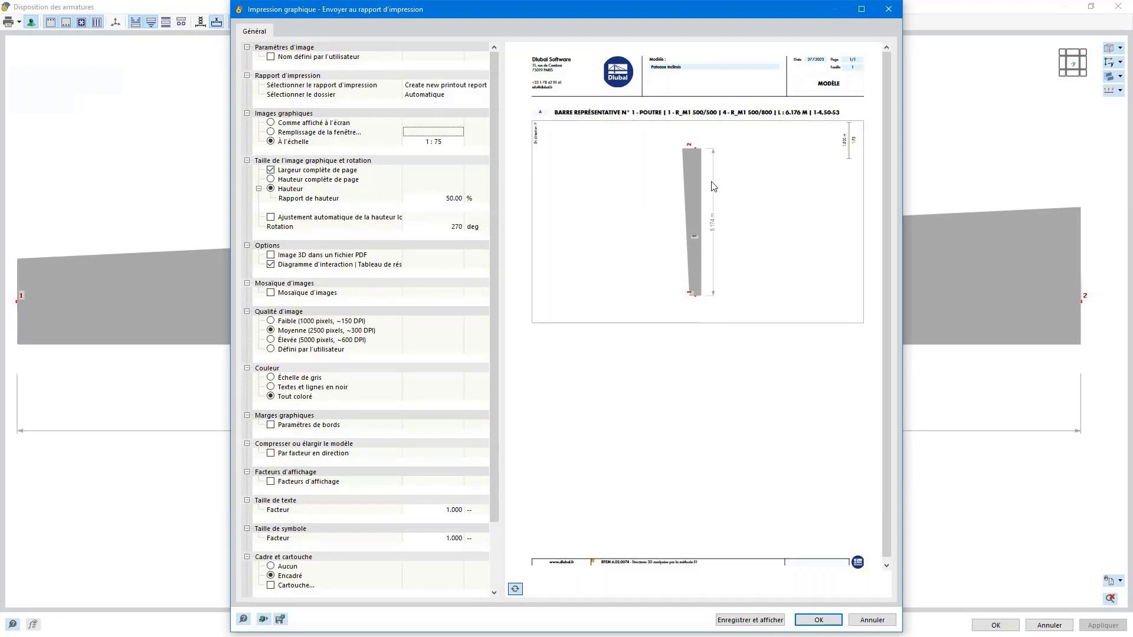
pyautogui.click(762, 620)
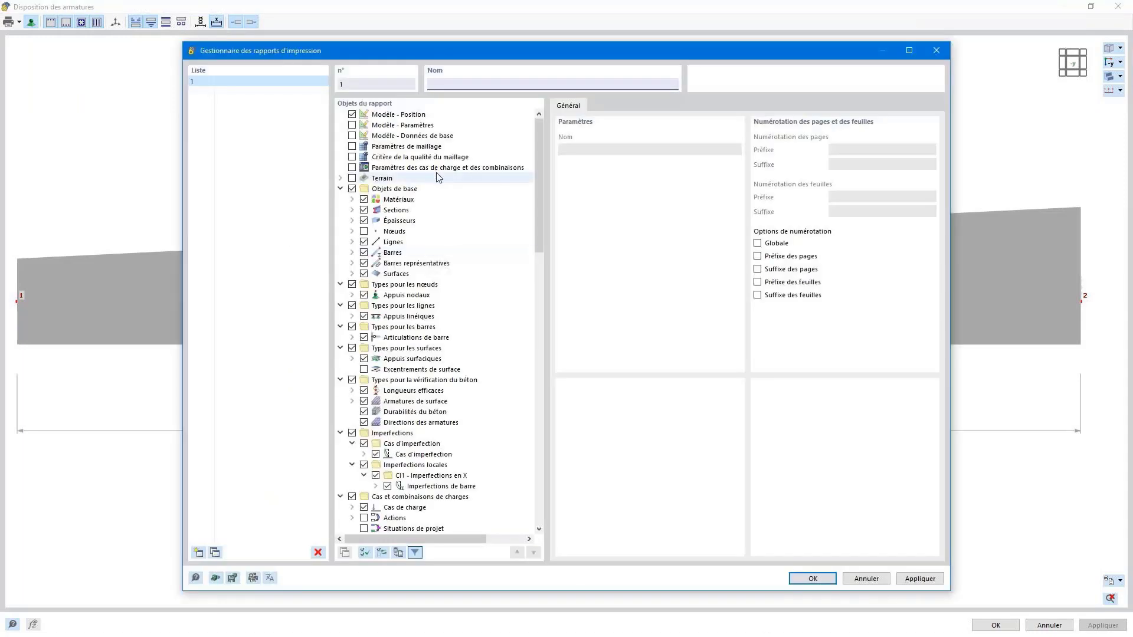
# - Deselect every object in the printout report's contents and collapse the whole object tree
pyautogui.click(381, 552)
pyautogui.rightClick(387, 407)
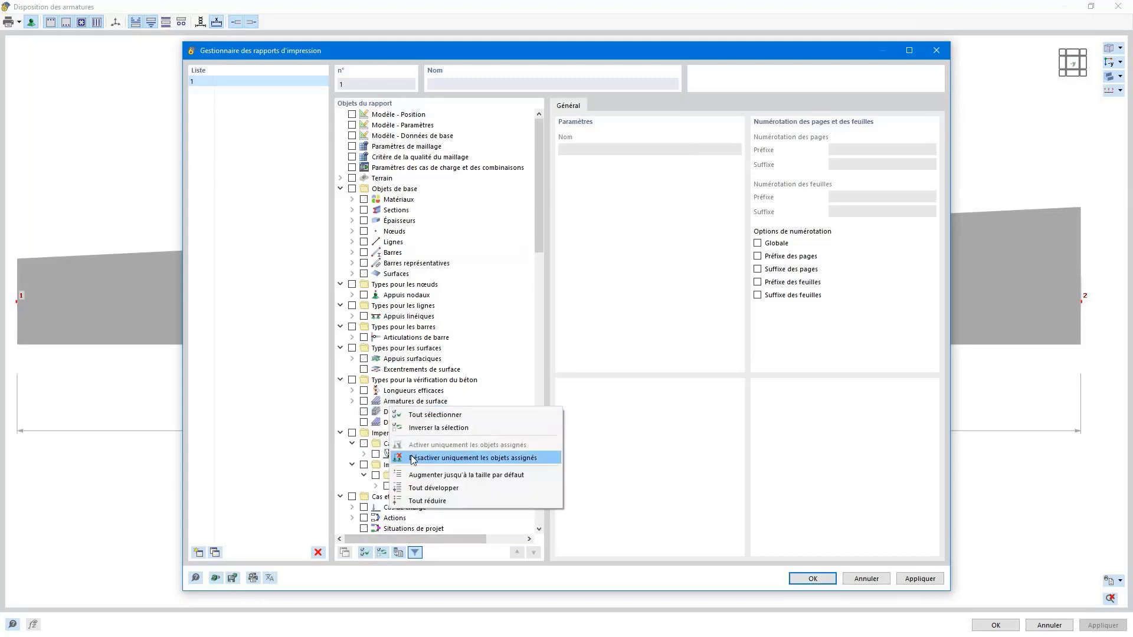
pyautogui.click(413, 505)
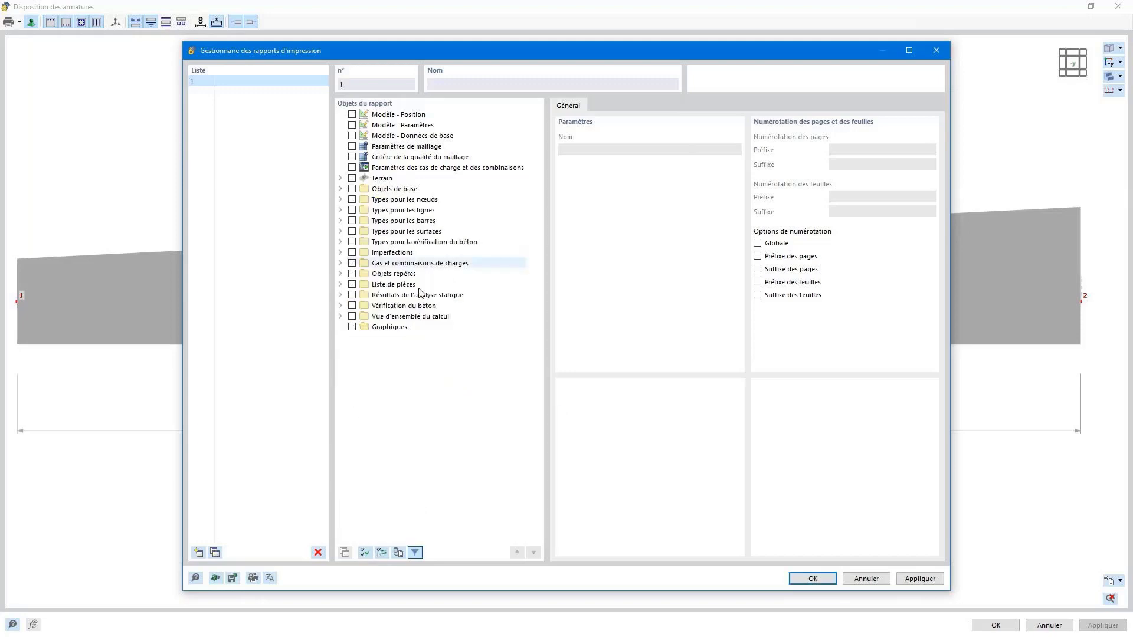
pyautogui.click(381, 552)
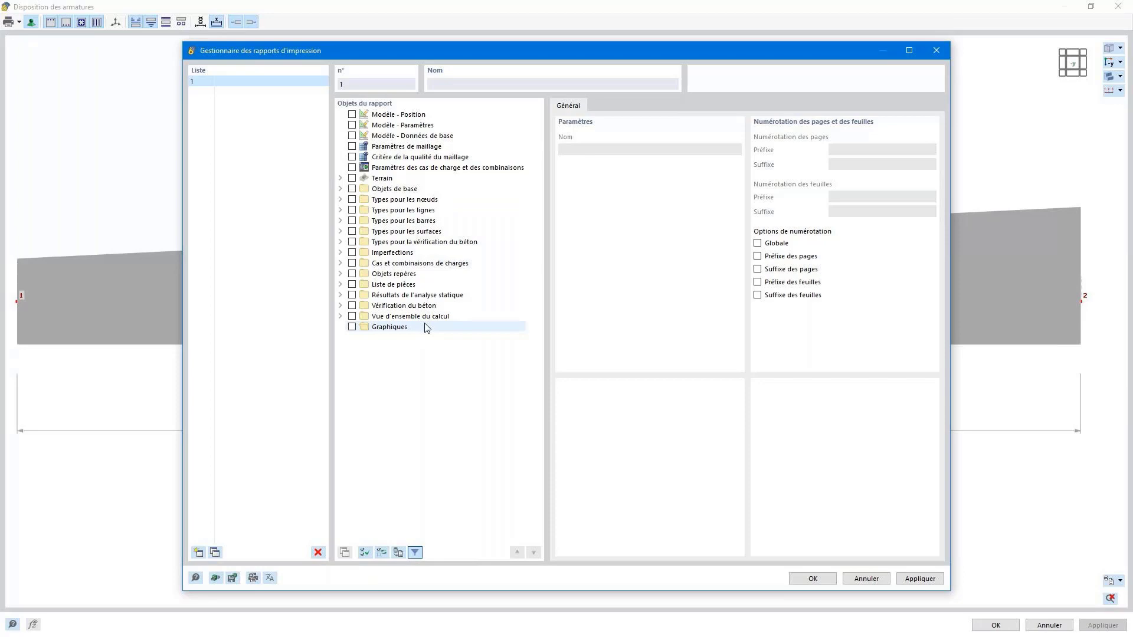
# - Turn off the cover page in the report's page settings and generate the printout report
pyautogui.click(253, 578)
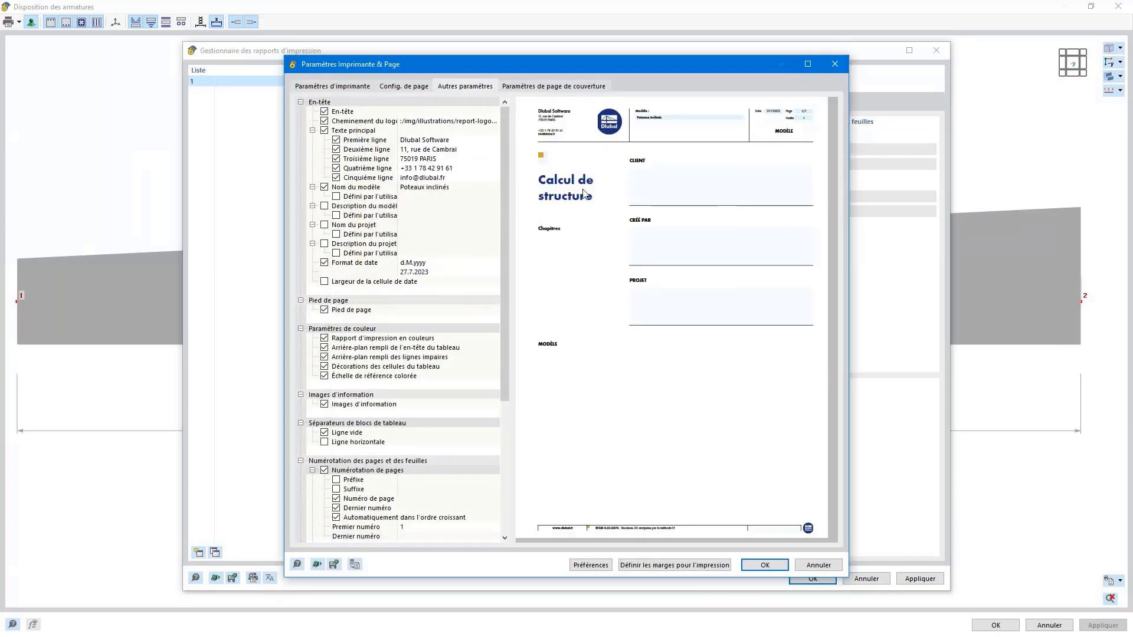
pyautogui.click(560, 87)
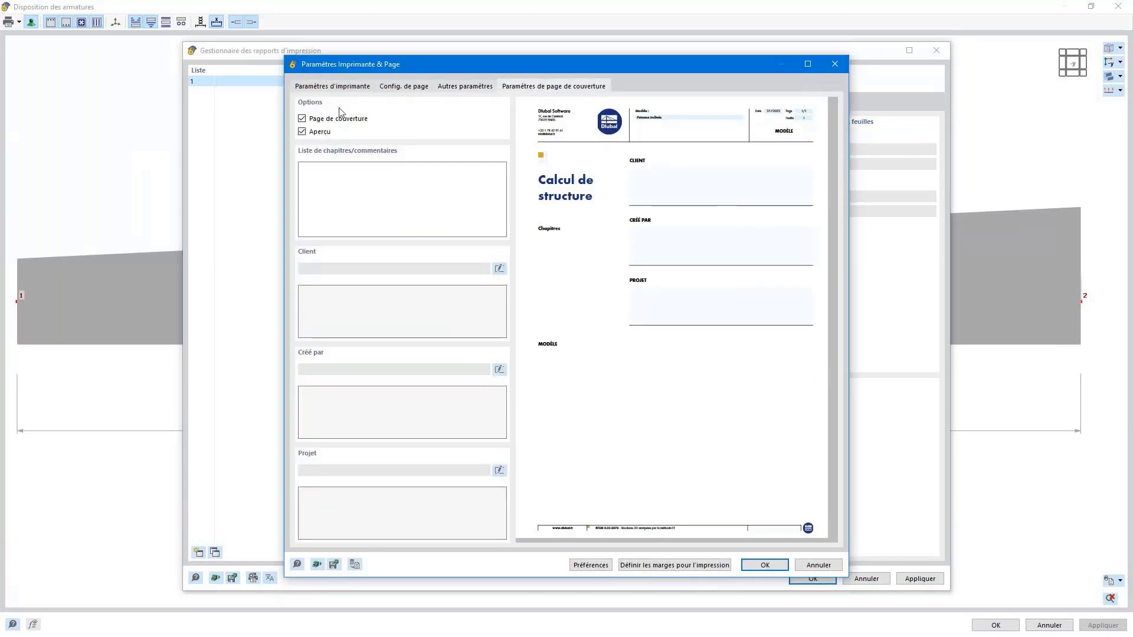
pyautogui.click(311, 120)
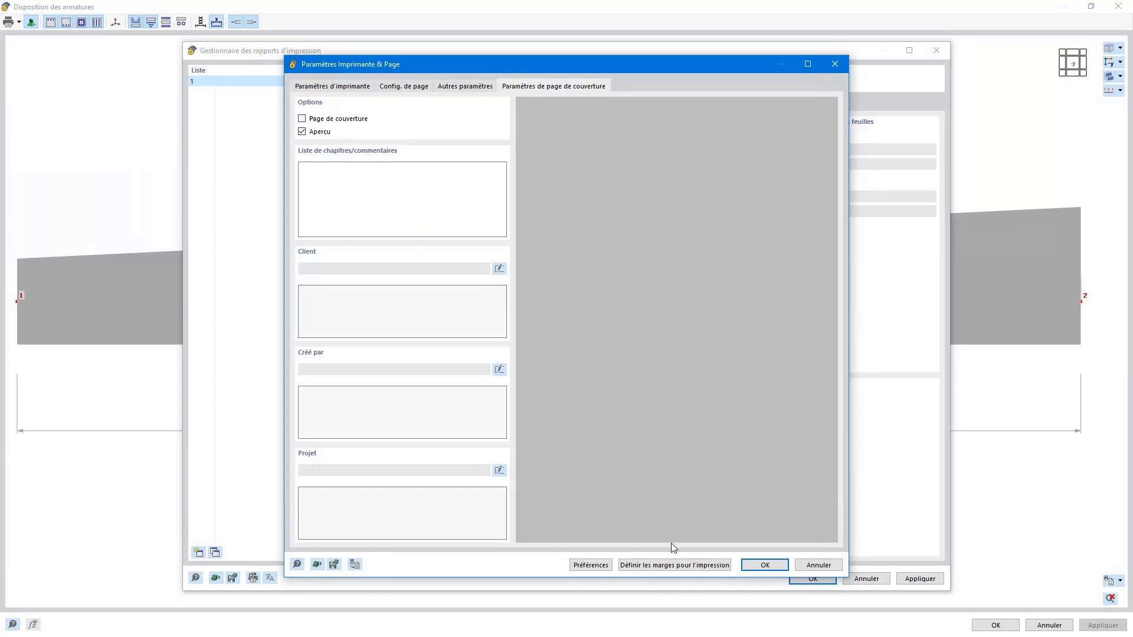
pyautogui.click(763, 565)
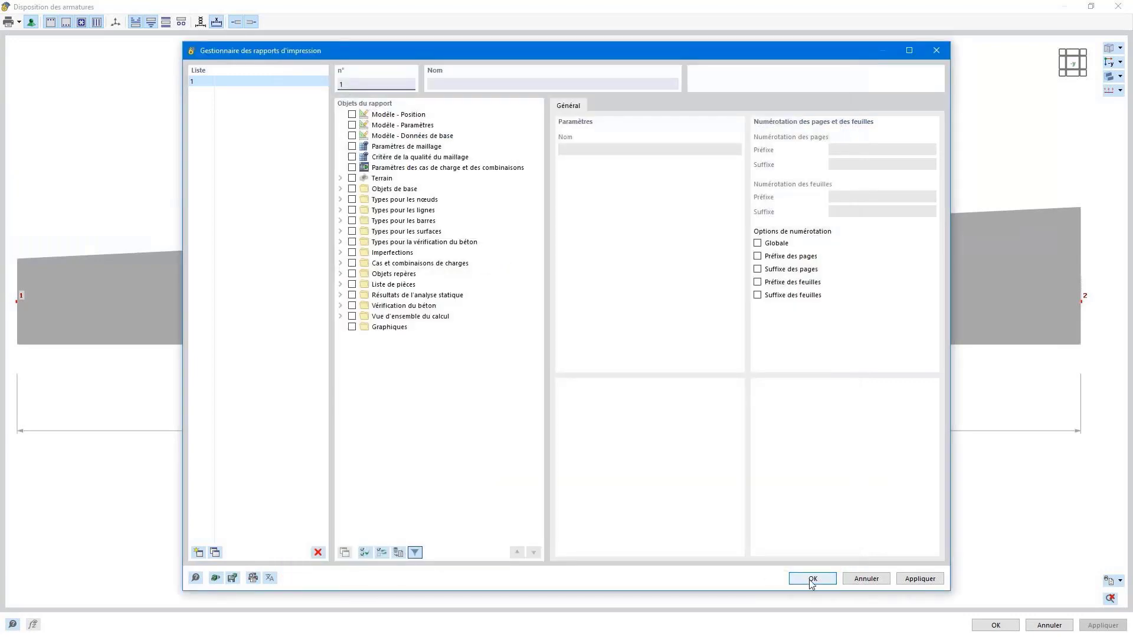
pyautogui.click(807, 581)
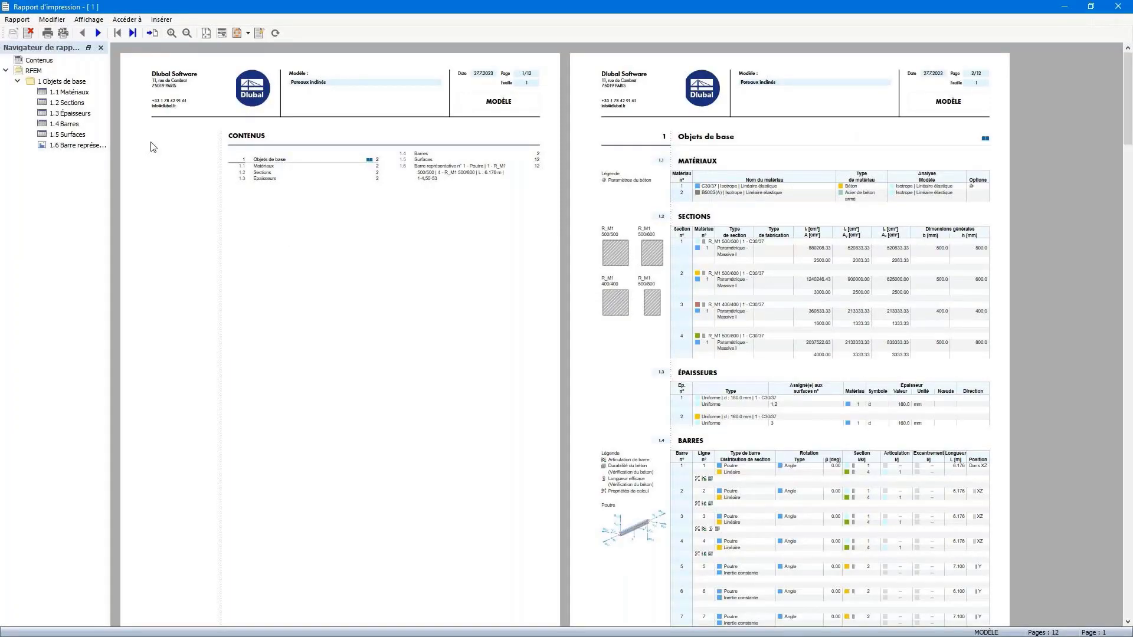
# - Move the representative member graphic above the basic objects chapter in the report and widen the report navigator
pyautogui.click(56, 145)
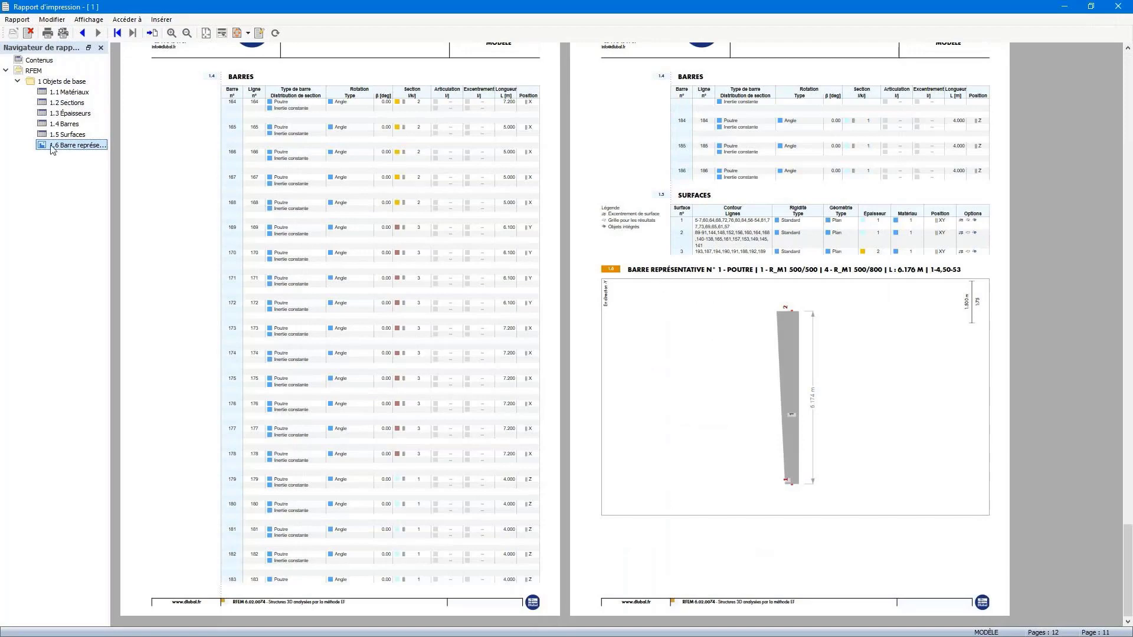
pyautogui.moveTo(59, 149); pyautogui.dragTo(66, 80)
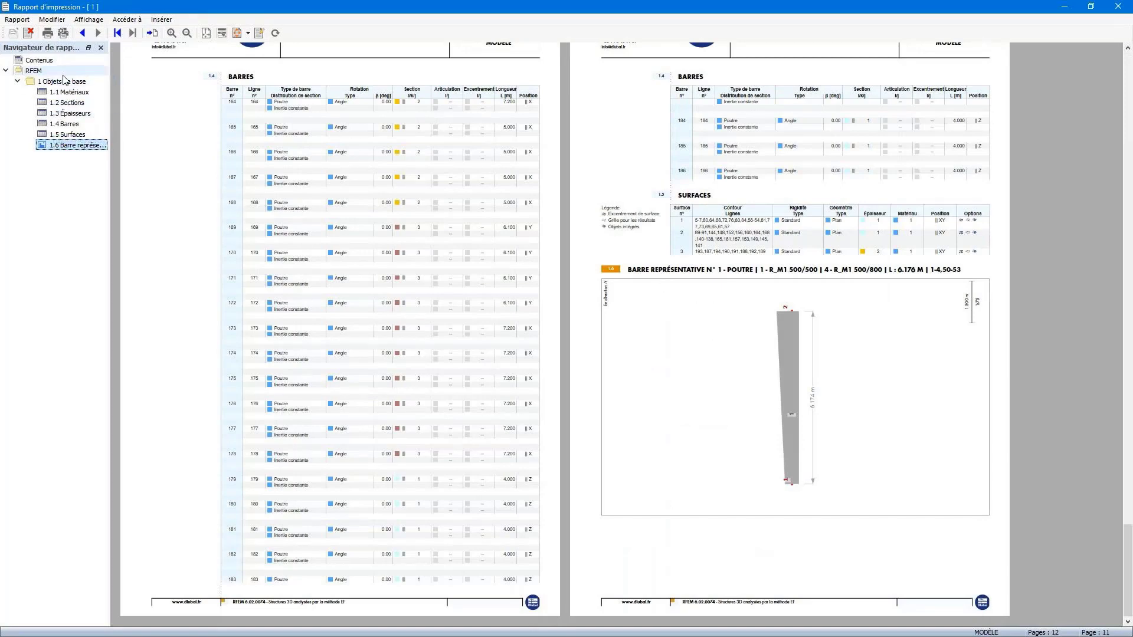
pyautogui.moveTo(74, 146); pyautogui.dragTo(62, 82)
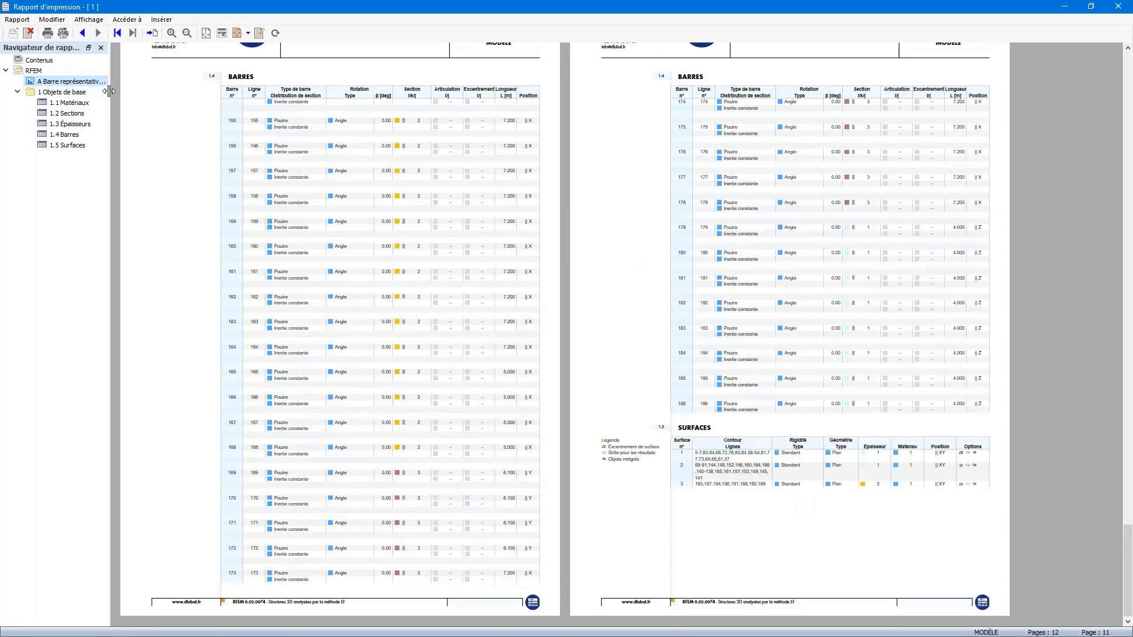
pyautogui.moveTo(111, 91); pyautogui.dragTo(159, 121)
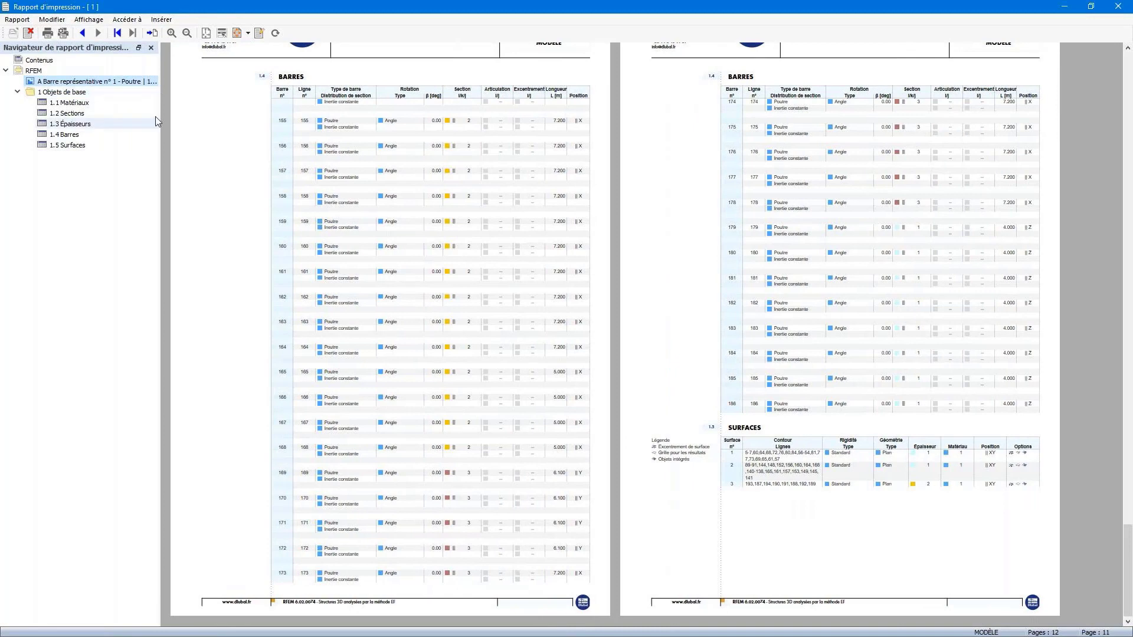
# - Remove the basic objects chapter and the table of contents from the printout report
pyautogui.click(79, 93)
pyautogui.rightClick(81, 95)
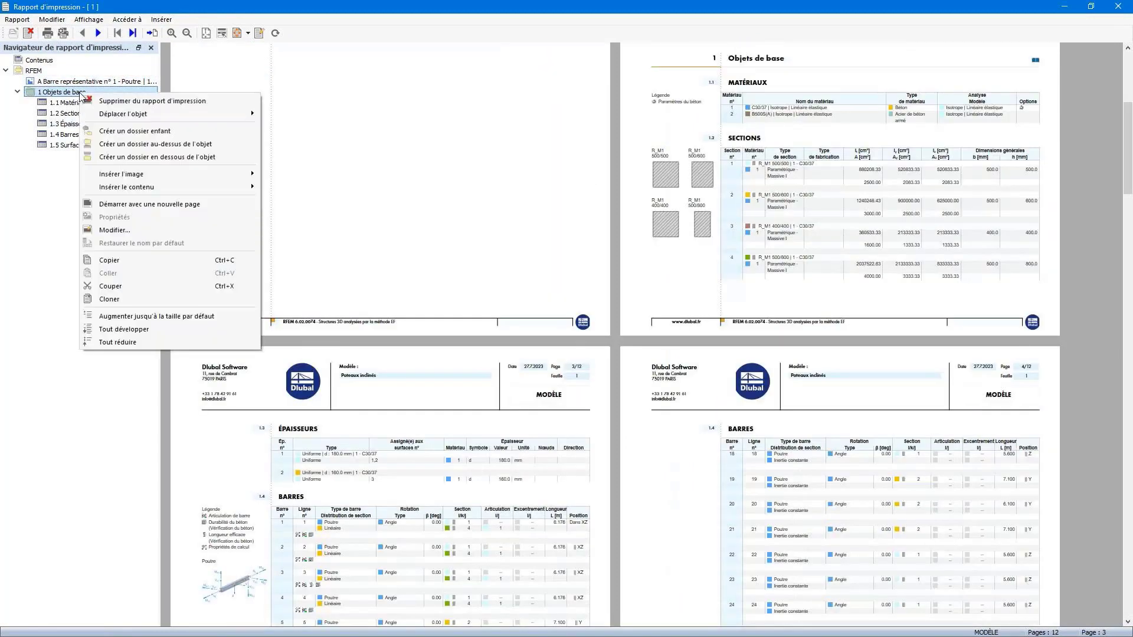
pyautogui.click(93, 102)
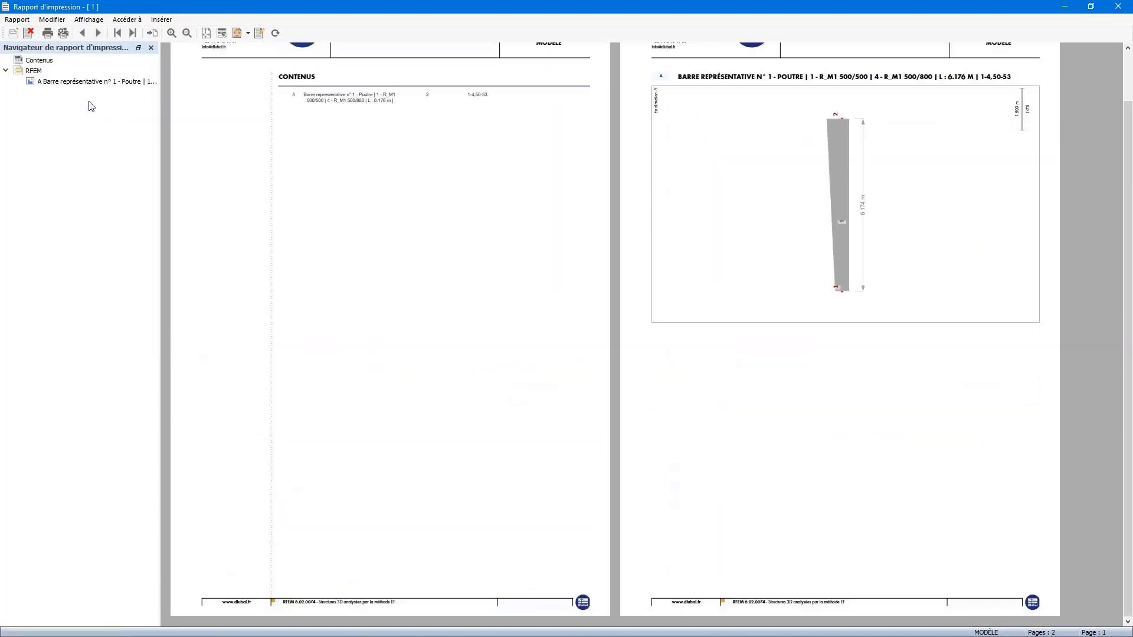
pyautogui.rightClick(52, 61)
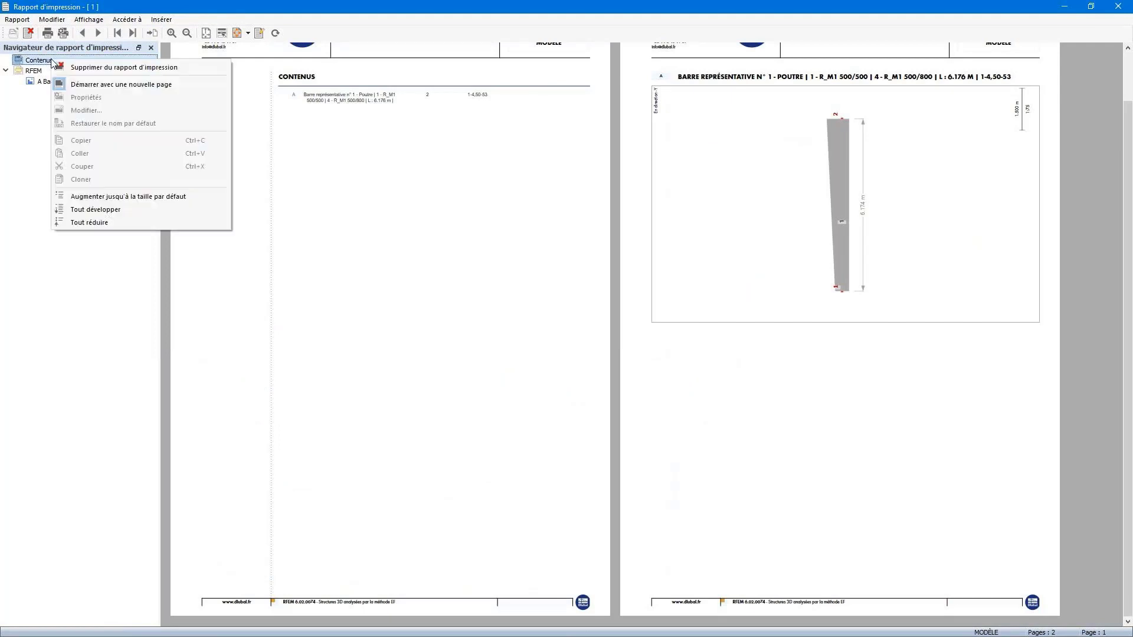
pyautogui.click(94, 67)
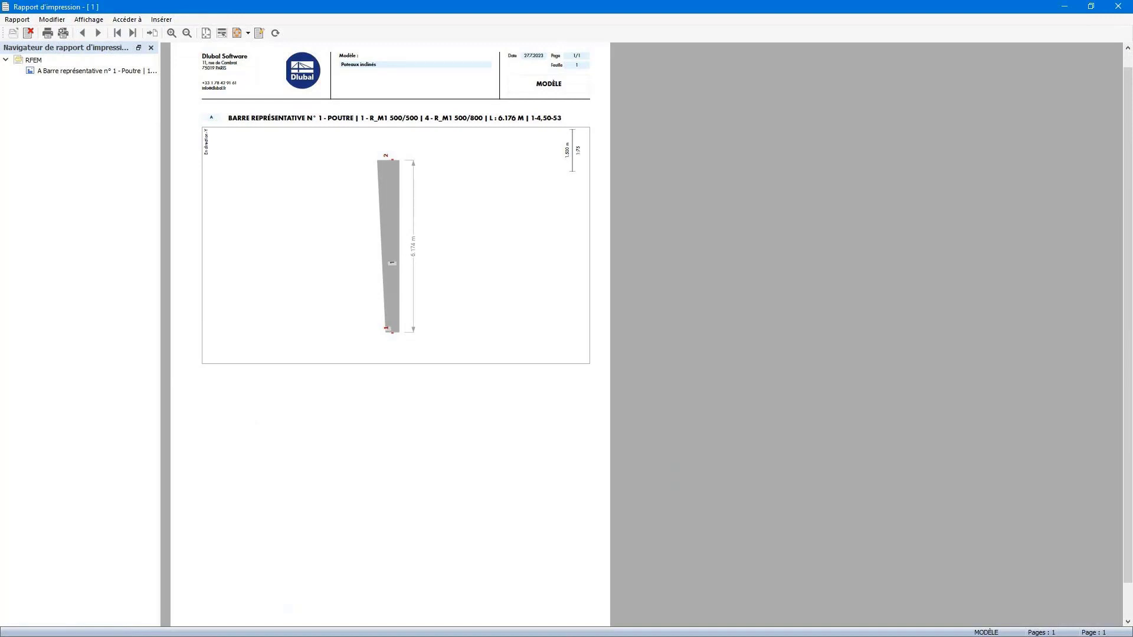
# - Return to the reinforcement layout, hide the node and member numbers, and display the column as a wireframe
pyautogui.doubleClick(391, 262)
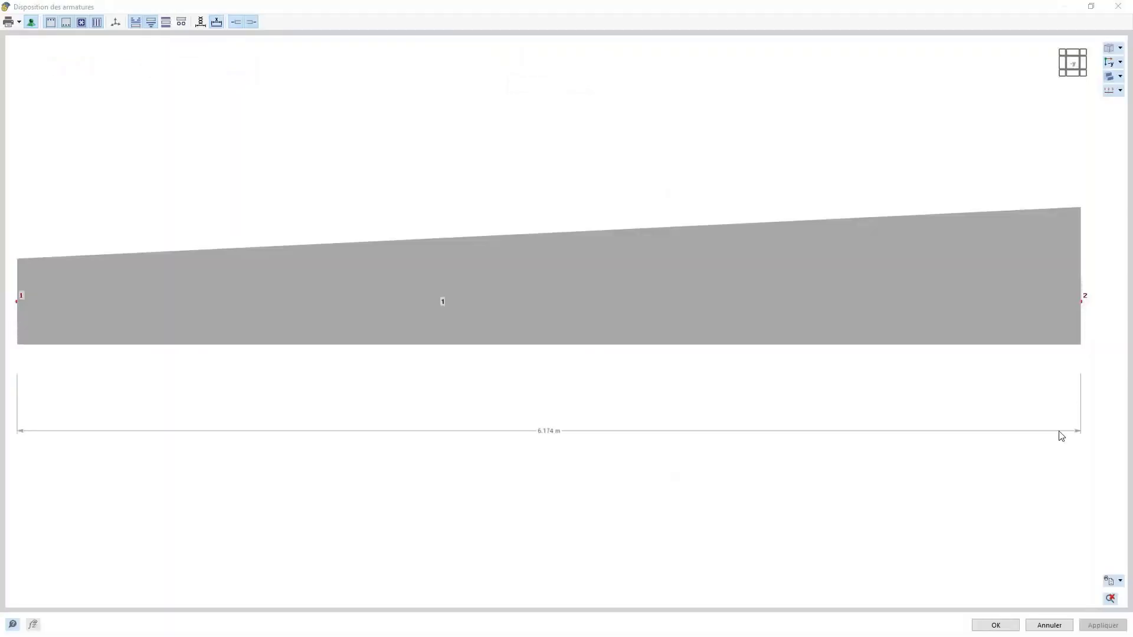
pyautogui.click(1120, 90)
pyautogui.click(1112, 106)
pyautogui.click(1119, 77)
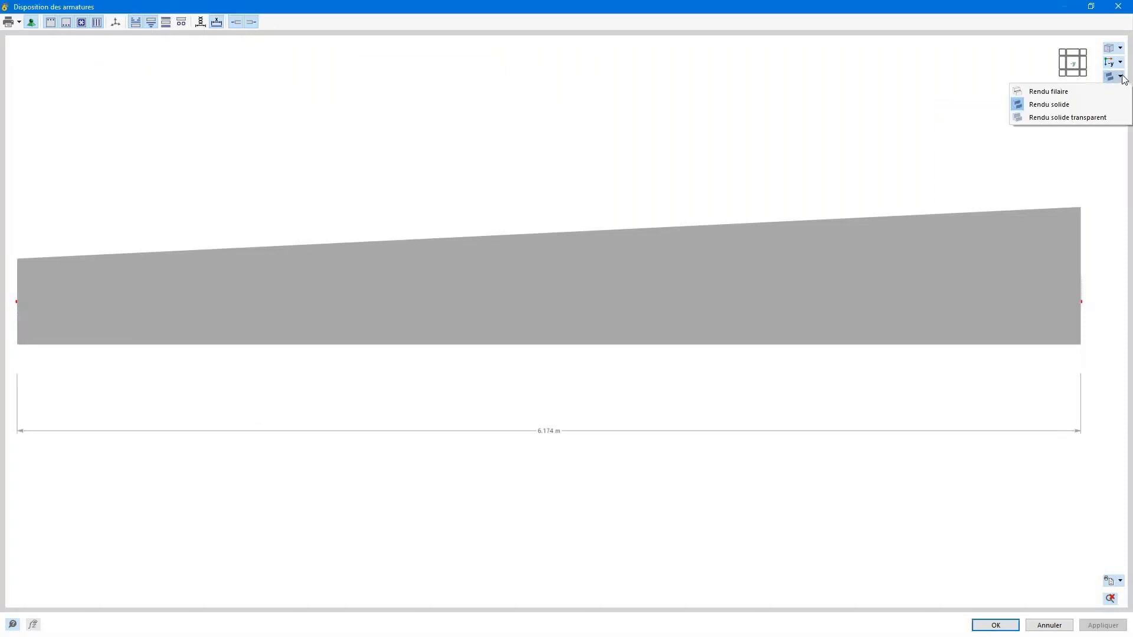
pyautogui.click(1048, 91)
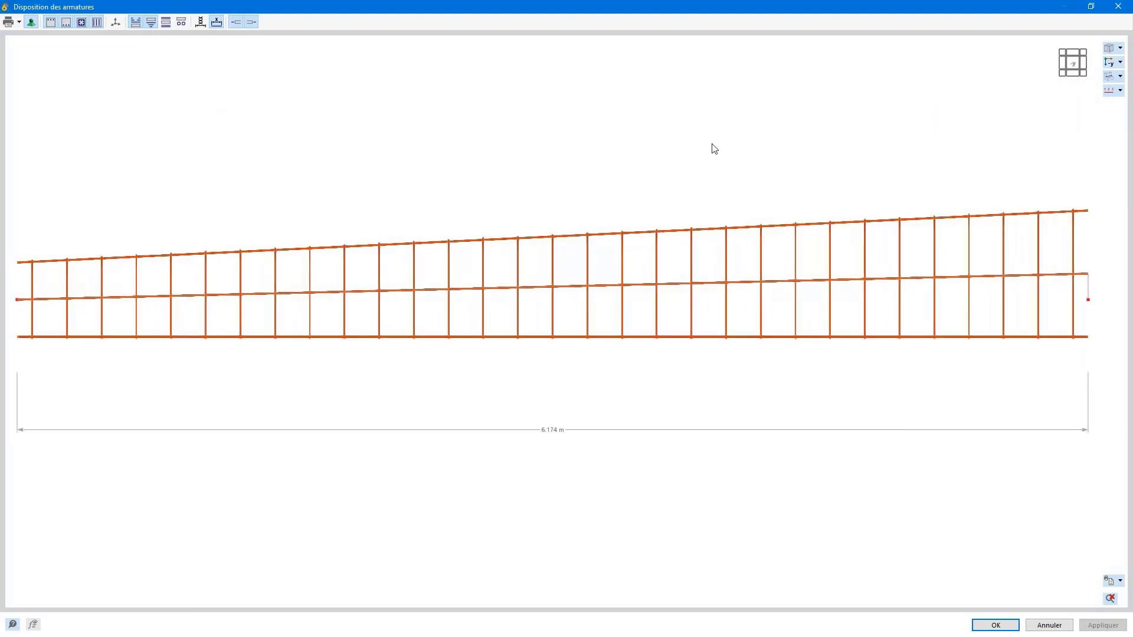
# - Display the stirrup and longitudinal bar descriptions beside the column and prepare the graphic for the printout report with a 45% height ratio
pyautogui.click(181, 22)
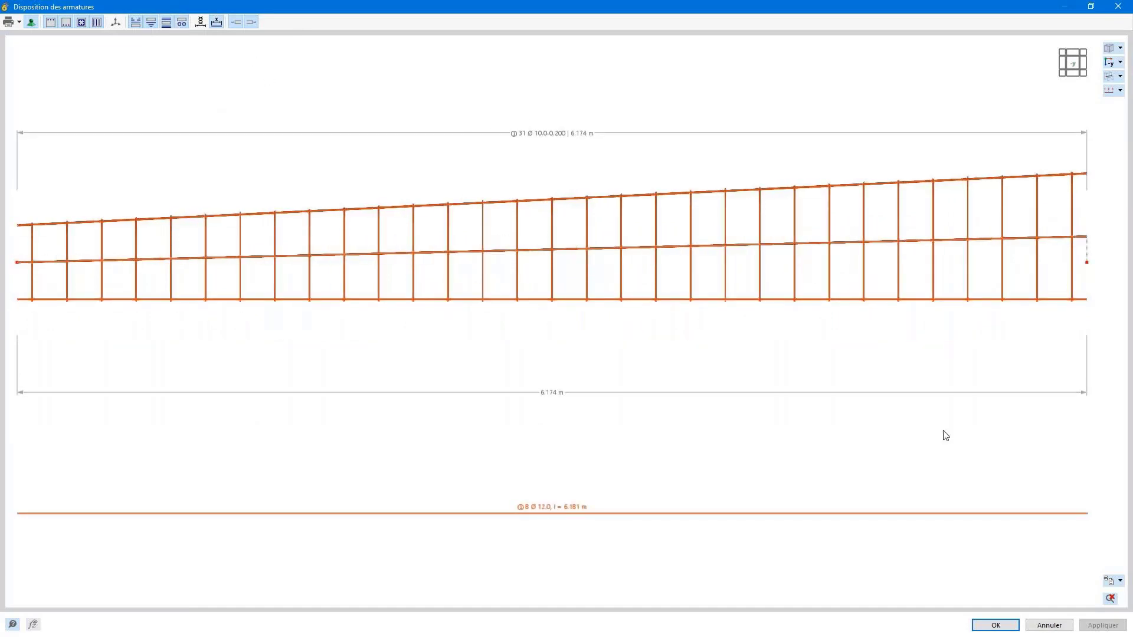
pyautogui.click(1109, 582)
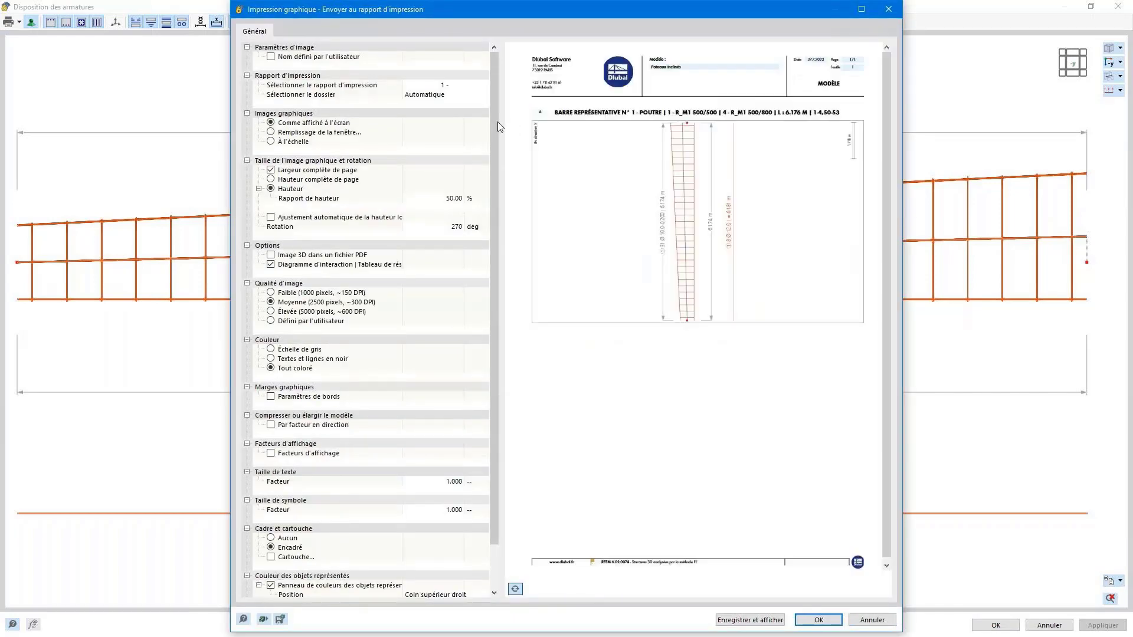
pyautogui.click(434, 199)
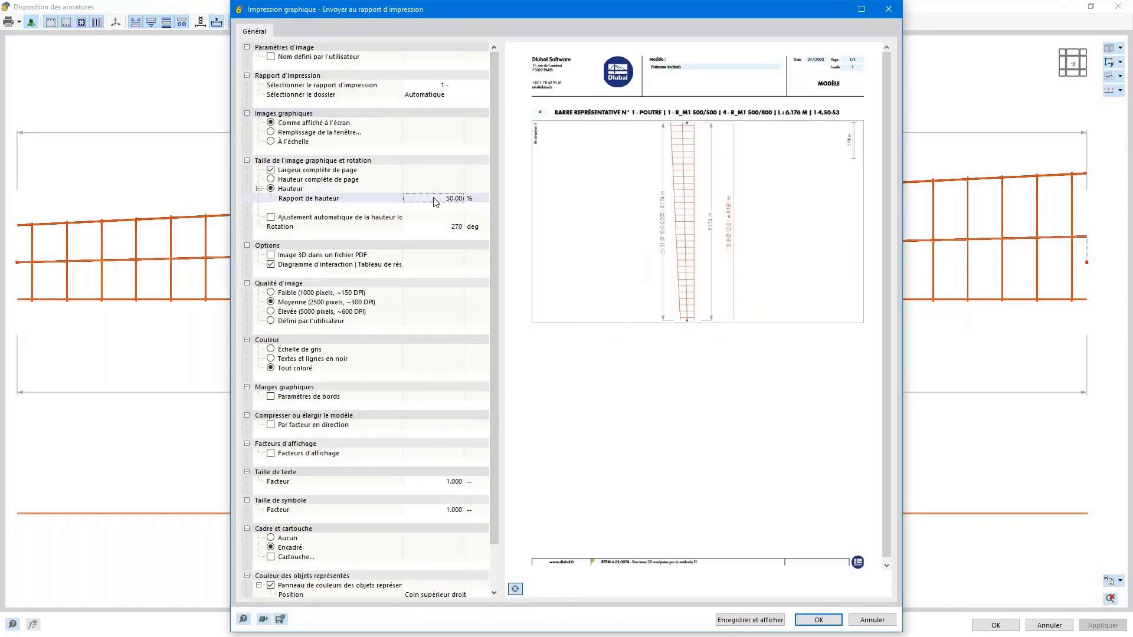
pyautogui.click(435, 199)
pyautogui.write('45')
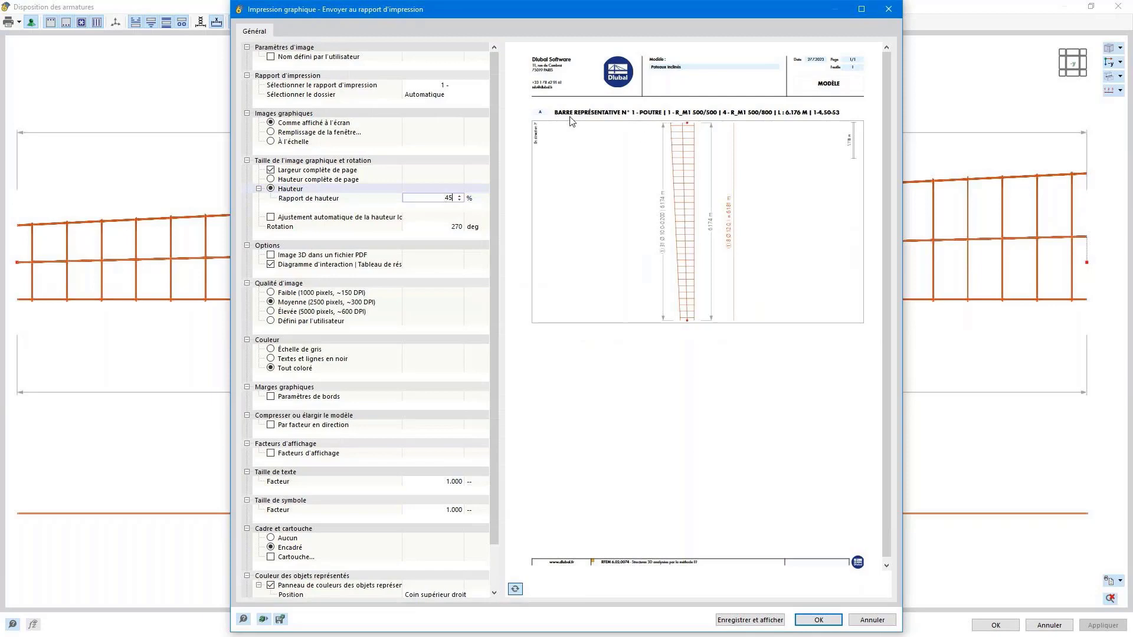
pyautogui.press('Return')
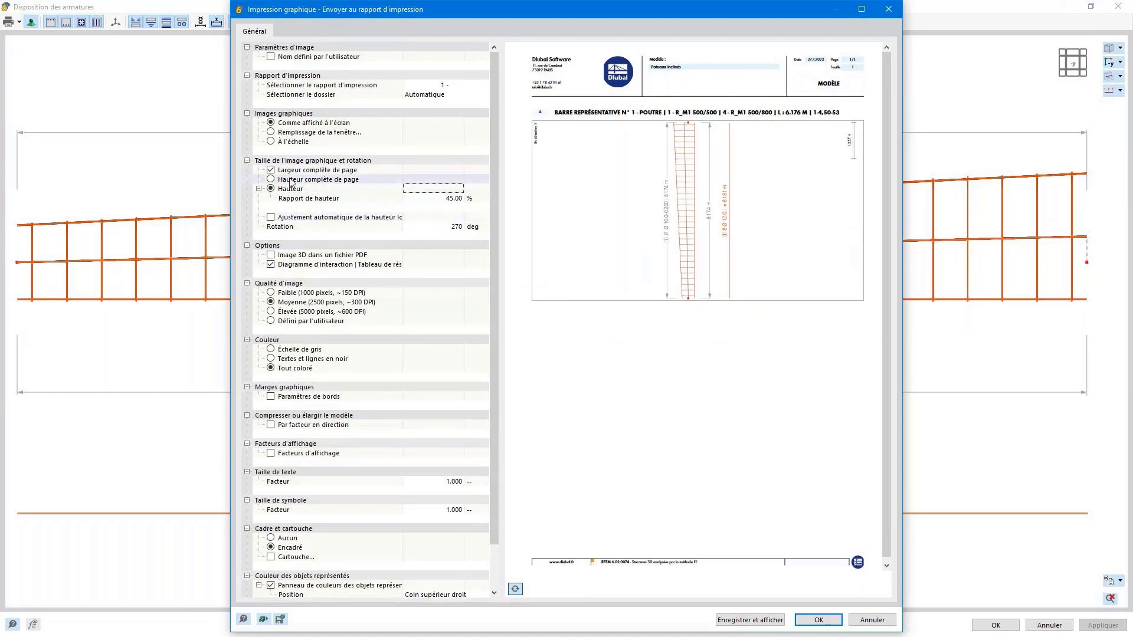
# - Set the reinforcement graphic to print to scale at 1:75
pyautogui.click(271, 142)
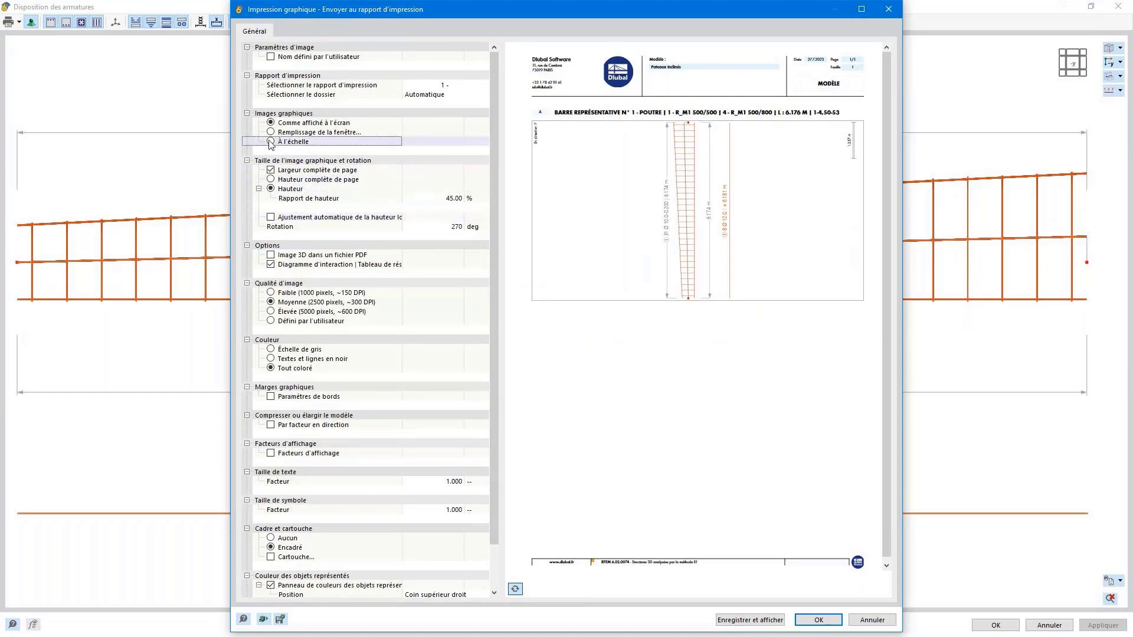
pyautogui.click(439, 143)
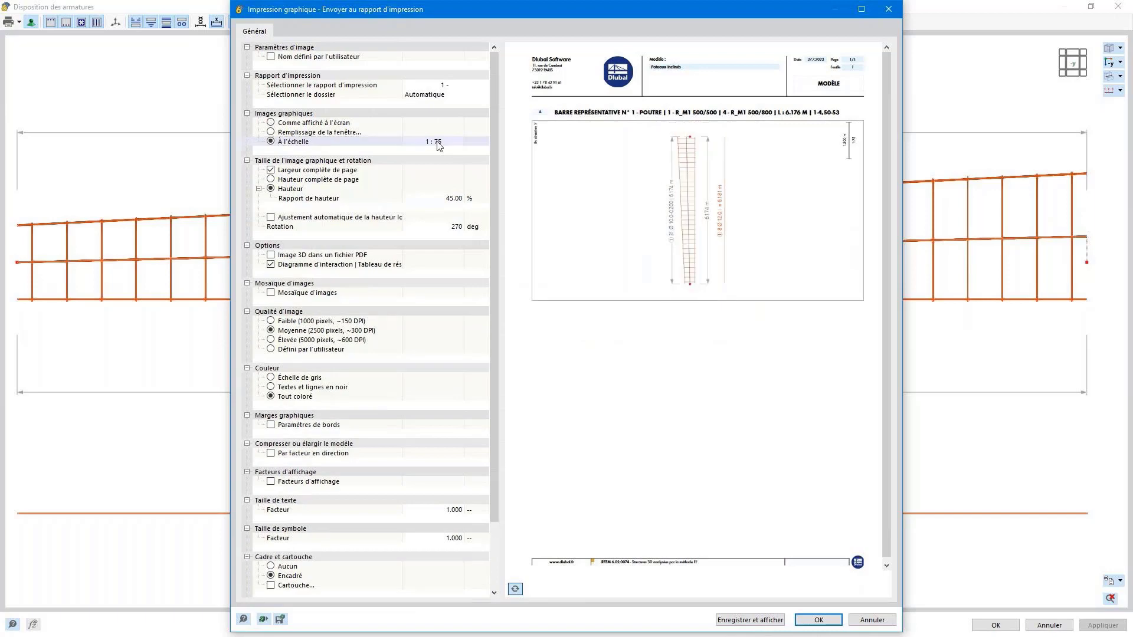
pyautogui.click(452, 132)
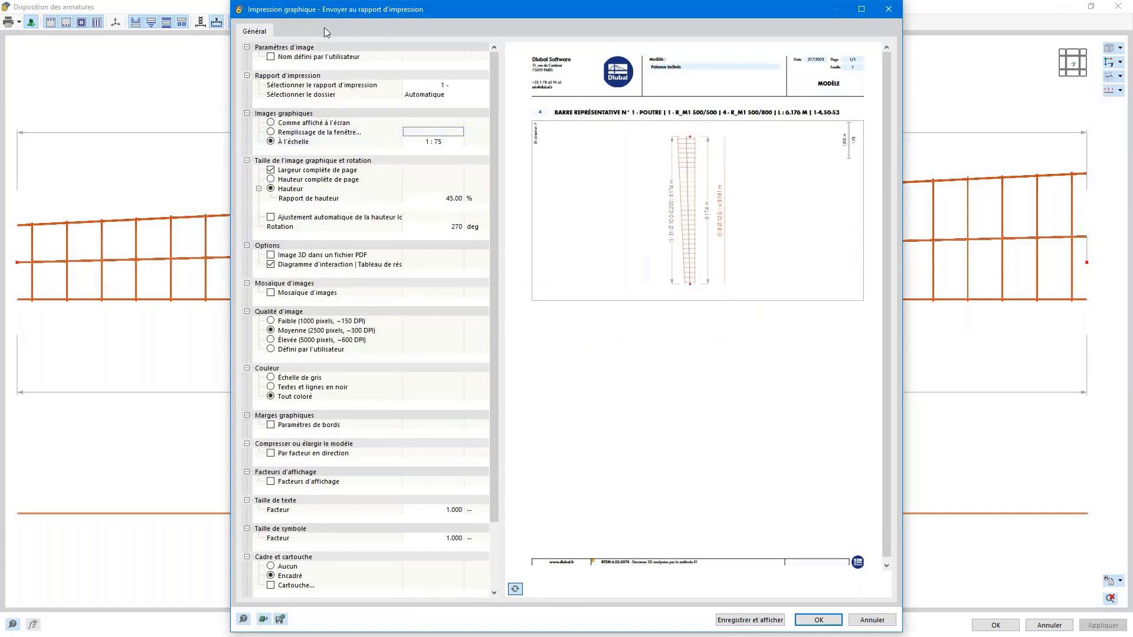
# - Enable a user-defined name for the reinforcement graphic and leave the name blank
pyautogui.click(273, 58)
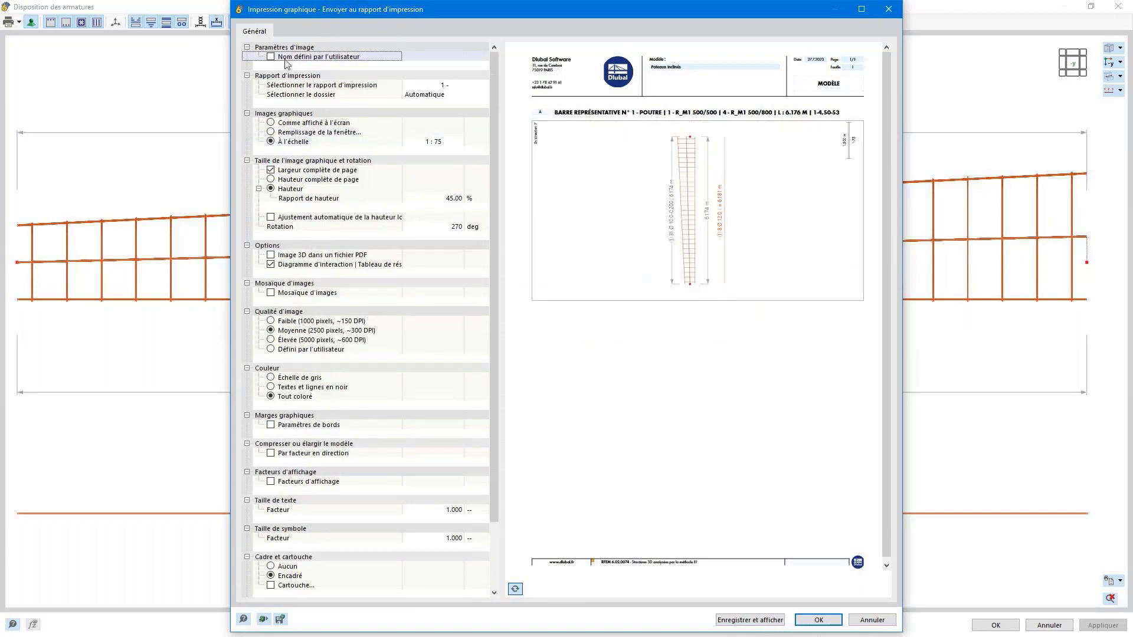
pyautogui.press('space')
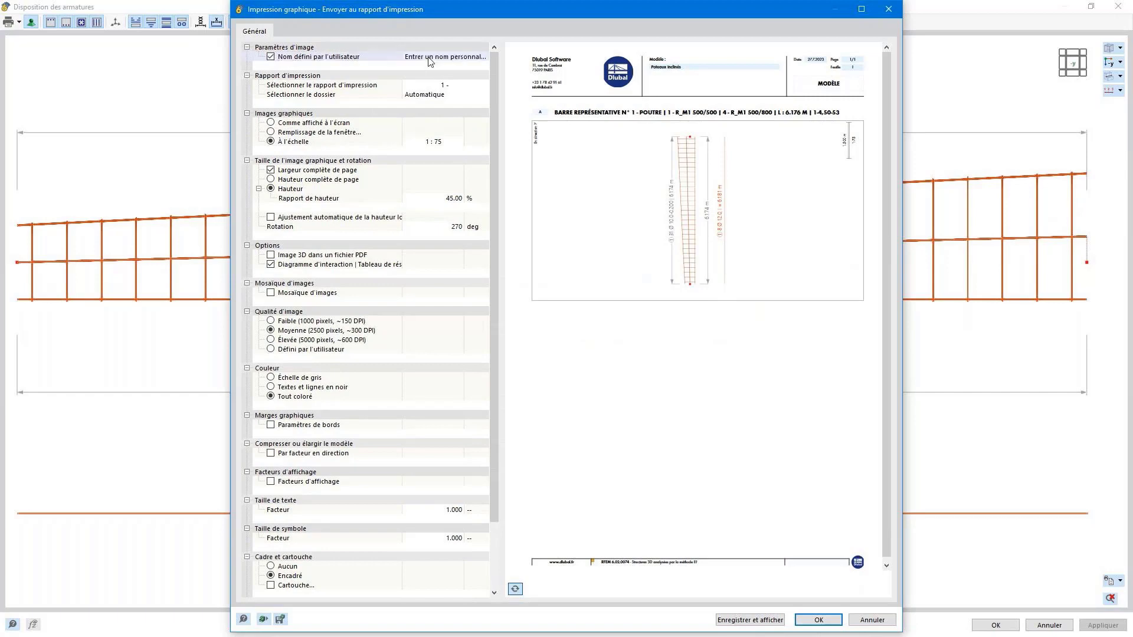
pyautogui.click(417, 55)
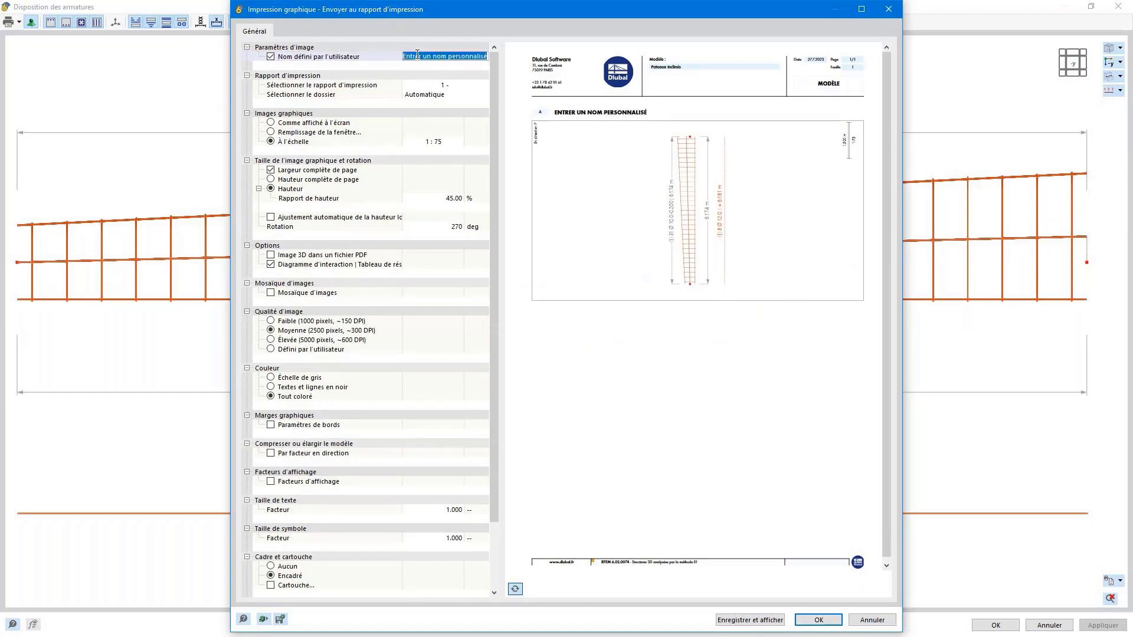
pyautogui.press('BackSpace')
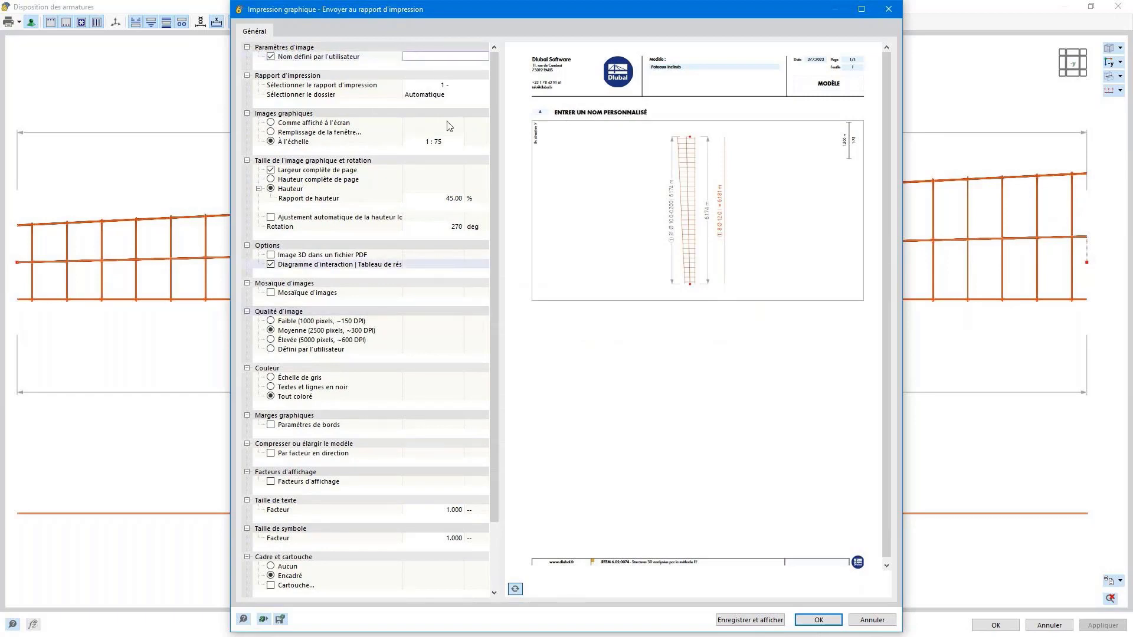
pyautogui.click(591, 107)
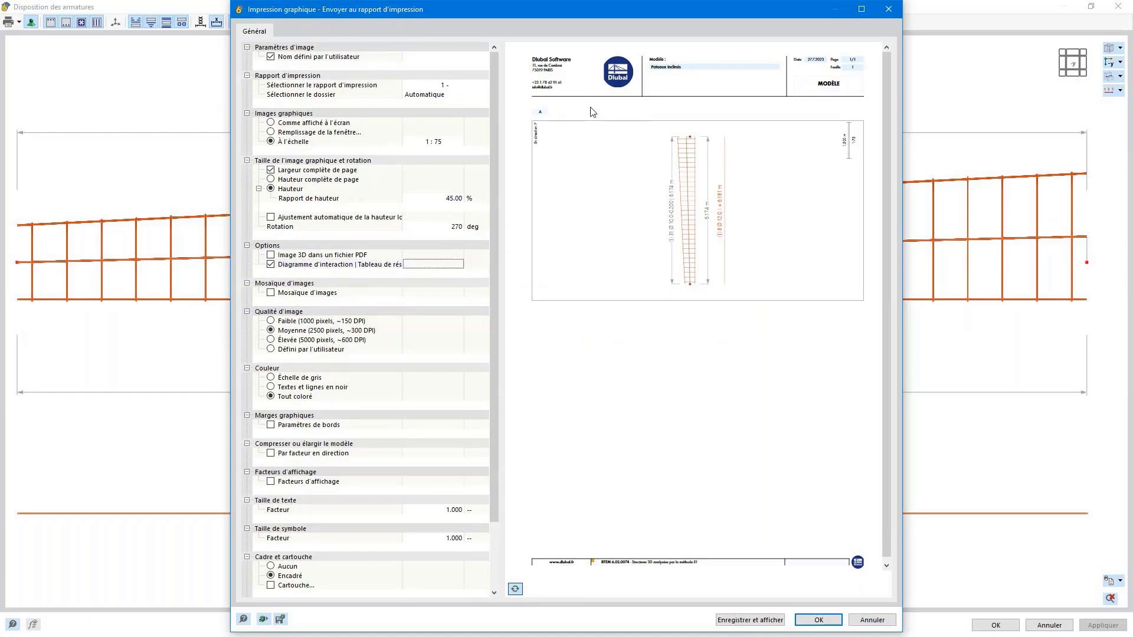
# - Send the reinforcement graphic to the printout report, then close the reinforcement layout and the representative member settings
pyautogui.click(808, 619)
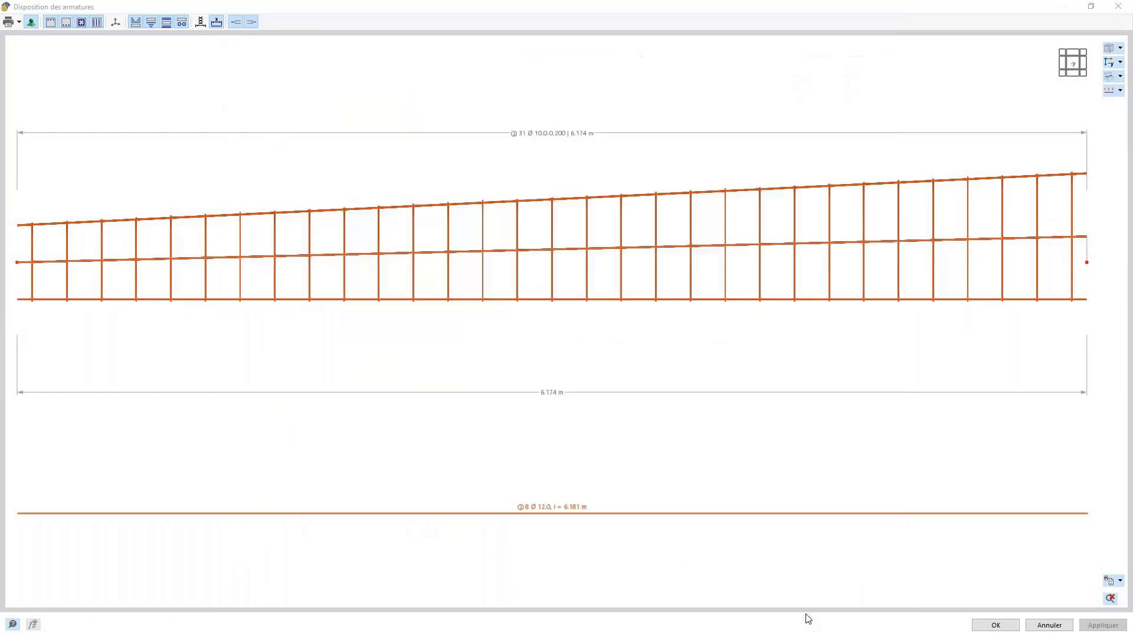
pyautogui.click(1002, 628)
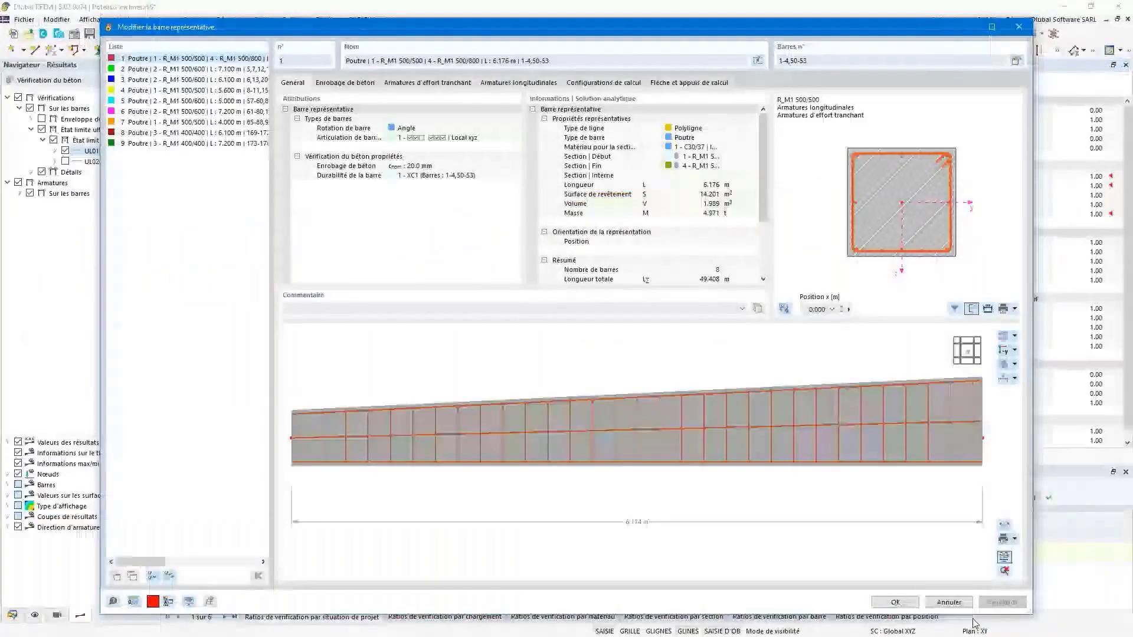
pyautogui.click(896, 602)
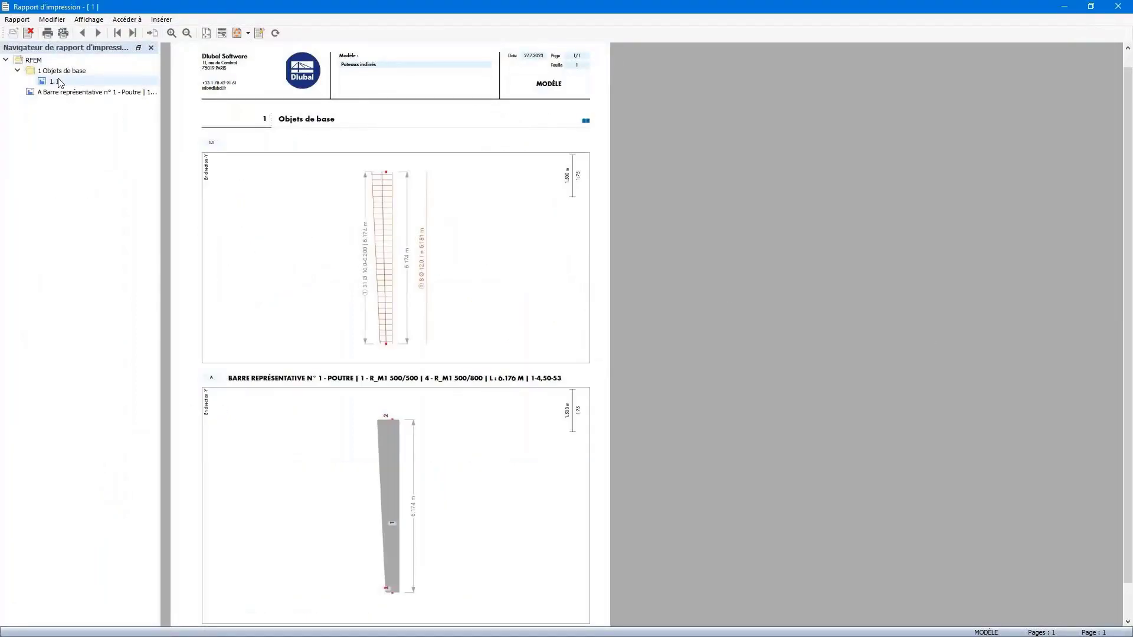
# - Move the reinforcement graphic out of the basic objects chapter to below the representative member graphic and review the report page
pyautogui.moveTo(59, 79); pyautogui.dragTo(66, 98)
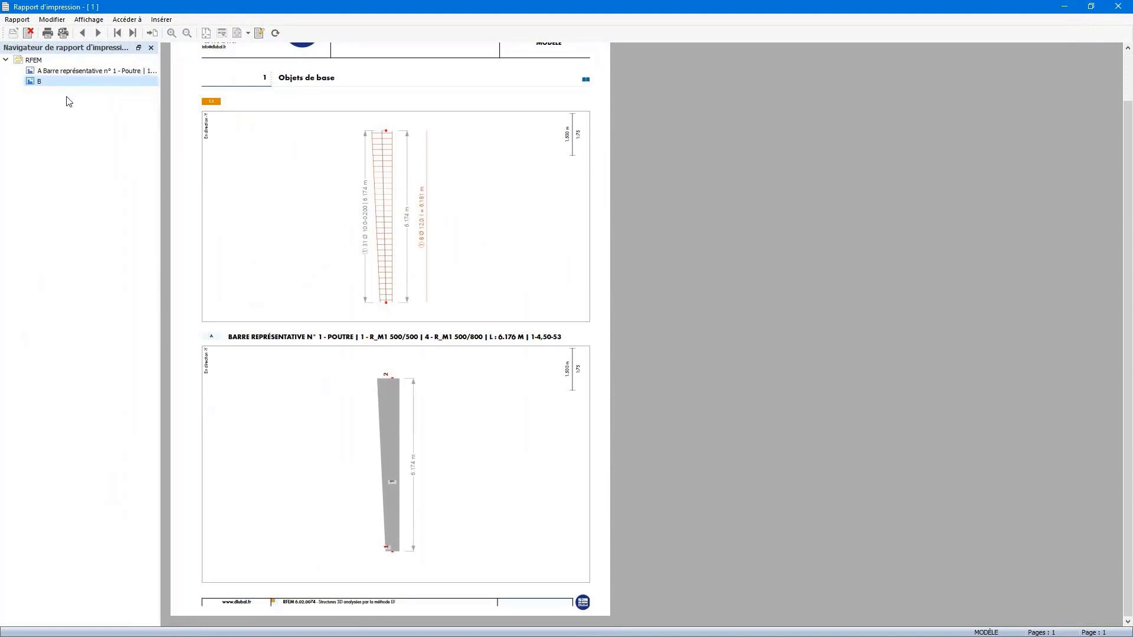
pyautogui.scroll(2, 288, 167)
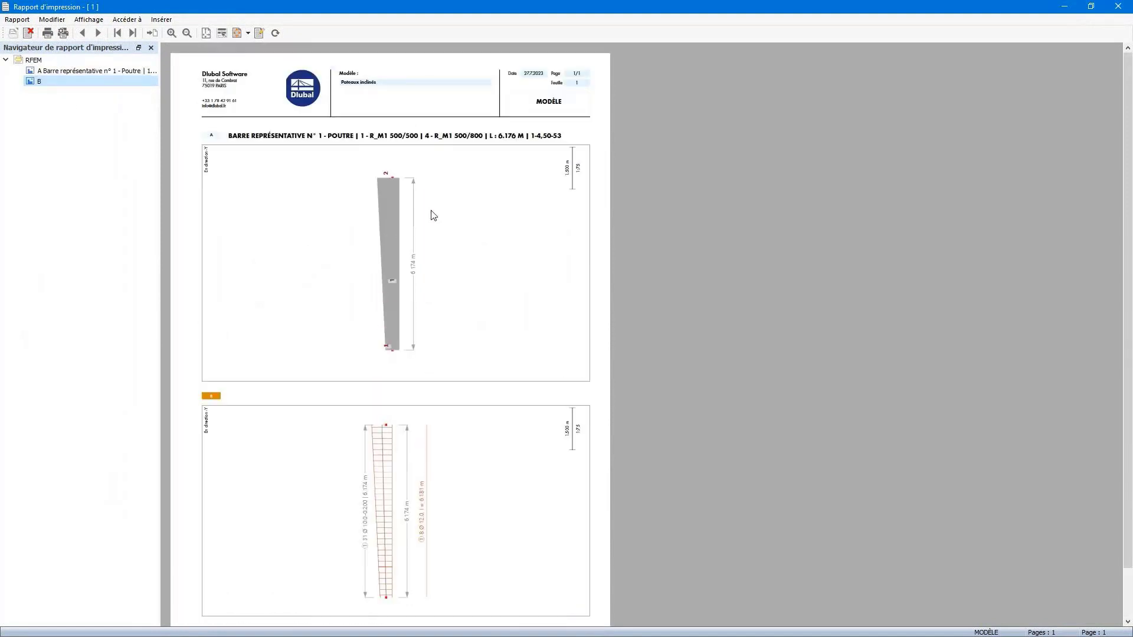
pyautogui.scroll(-1, 433, 215)
pyautogui.scroll(1, 434, 216)
pyautogui.scroll(-1, 433, 215)
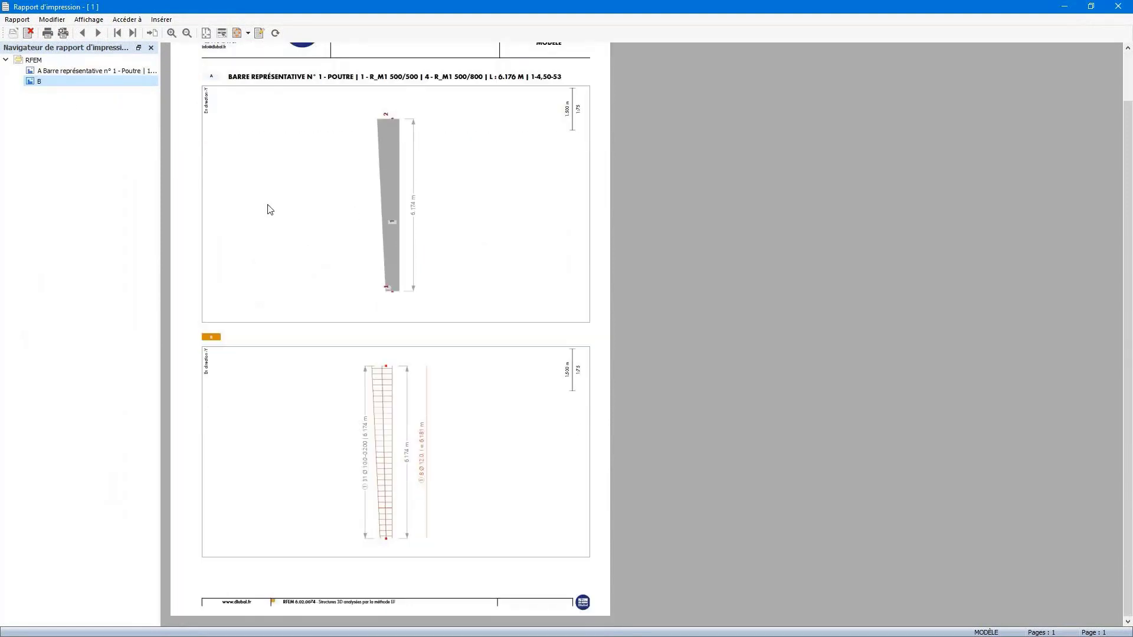
pyautogui.scroll(1, 399, 243)
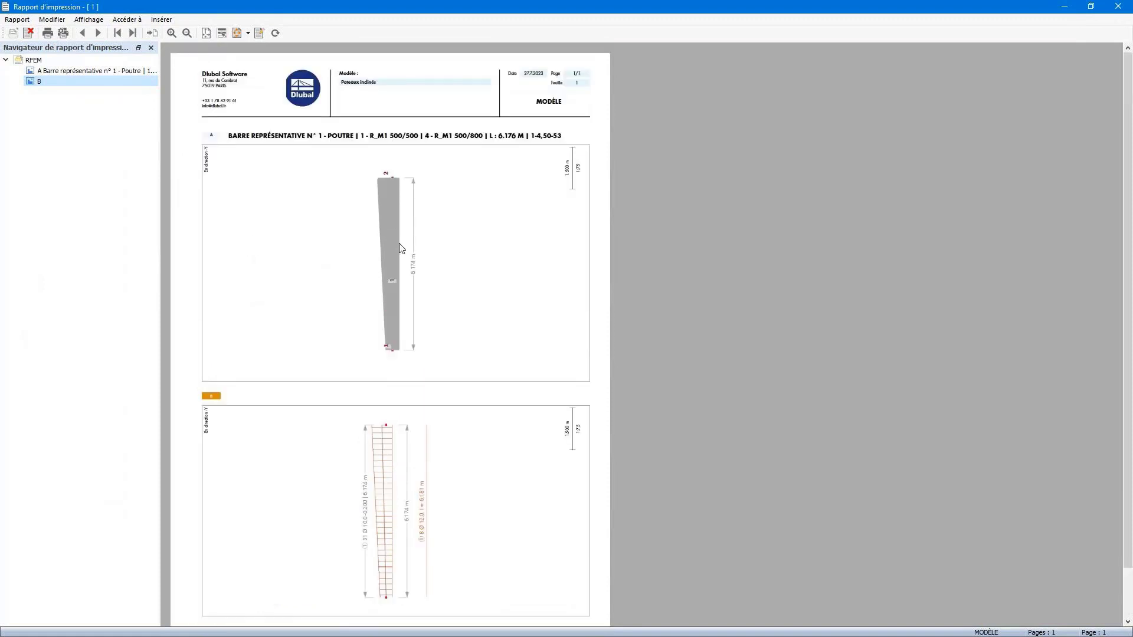
pyautogui.scroll(-1, 459, 247)
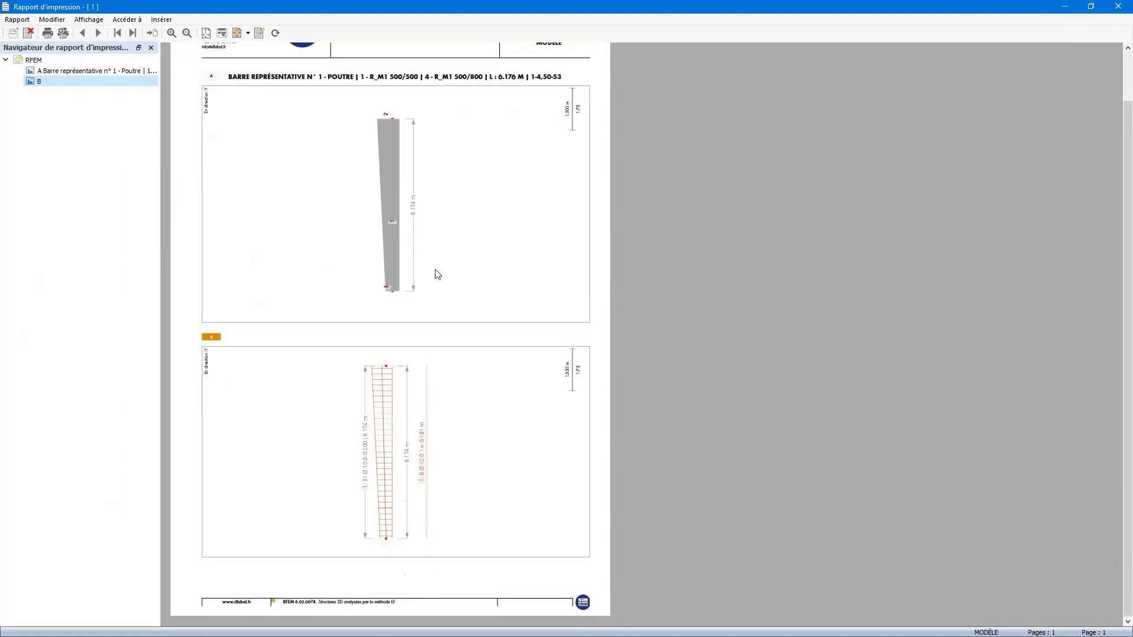
pyautogui.scroll(1, 399, 469)
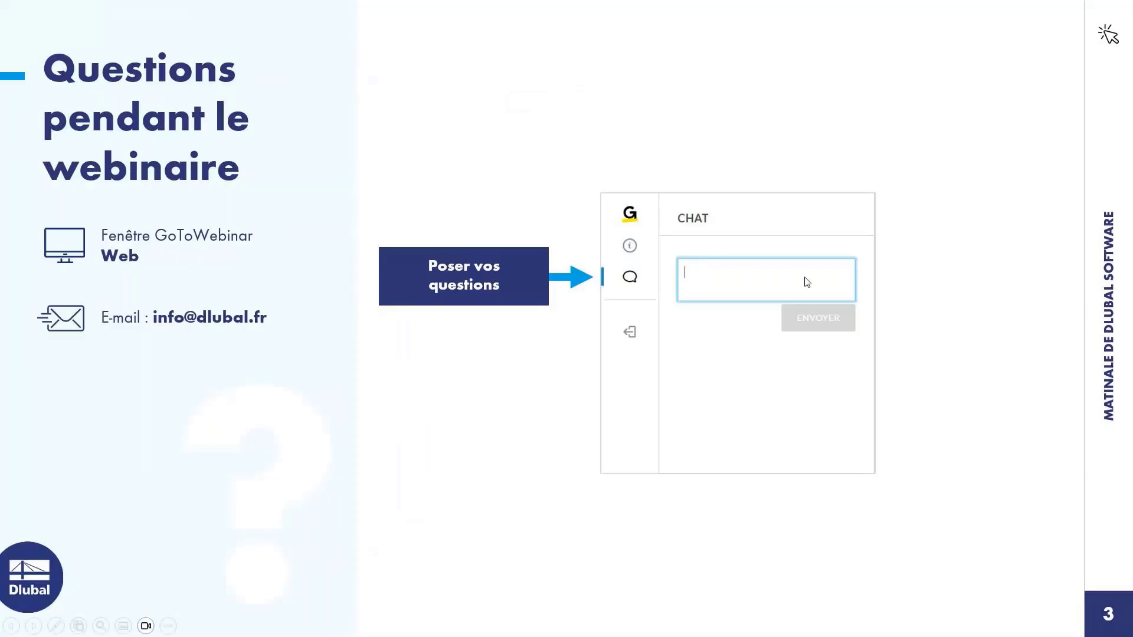
pyautogui.click(807, 282)
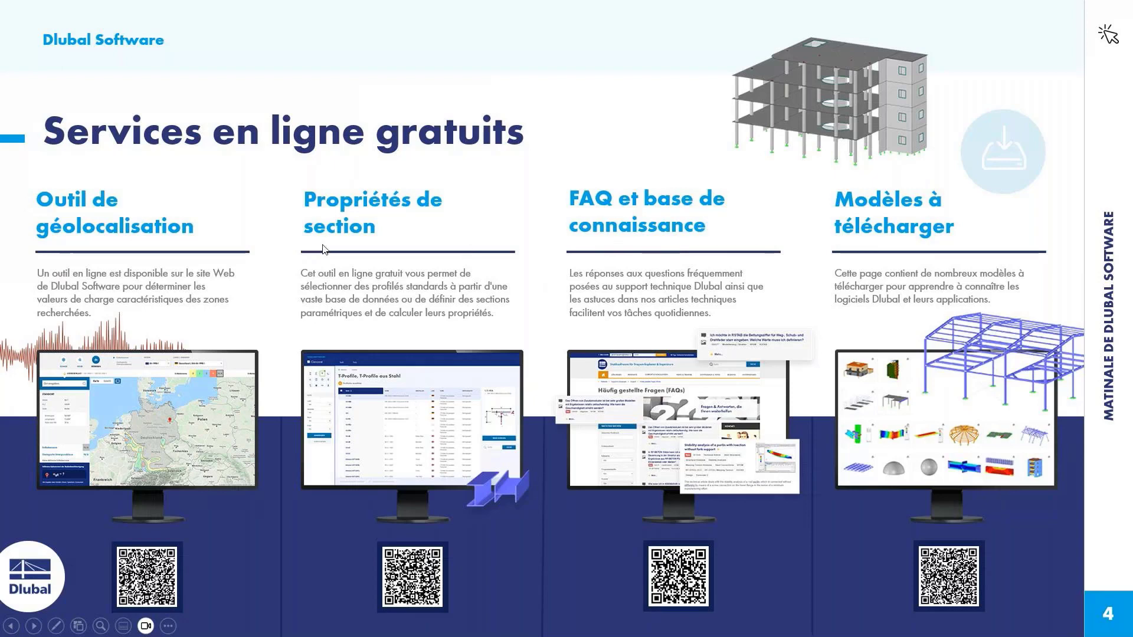
pyautogui.click(368, 264)
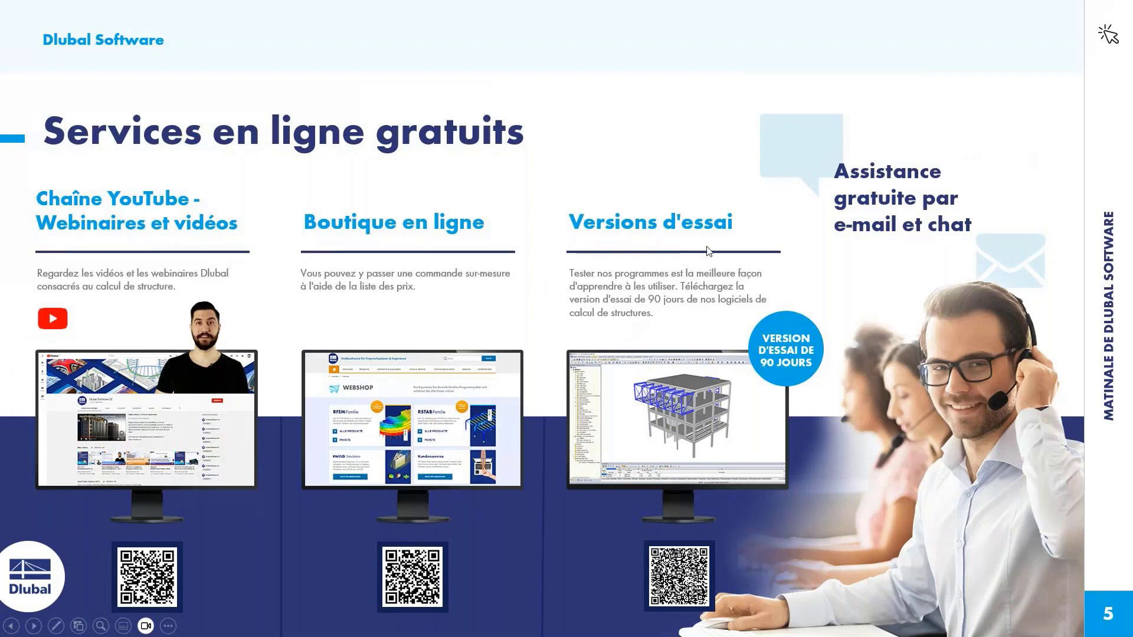
pyautogui.click(643, 278)
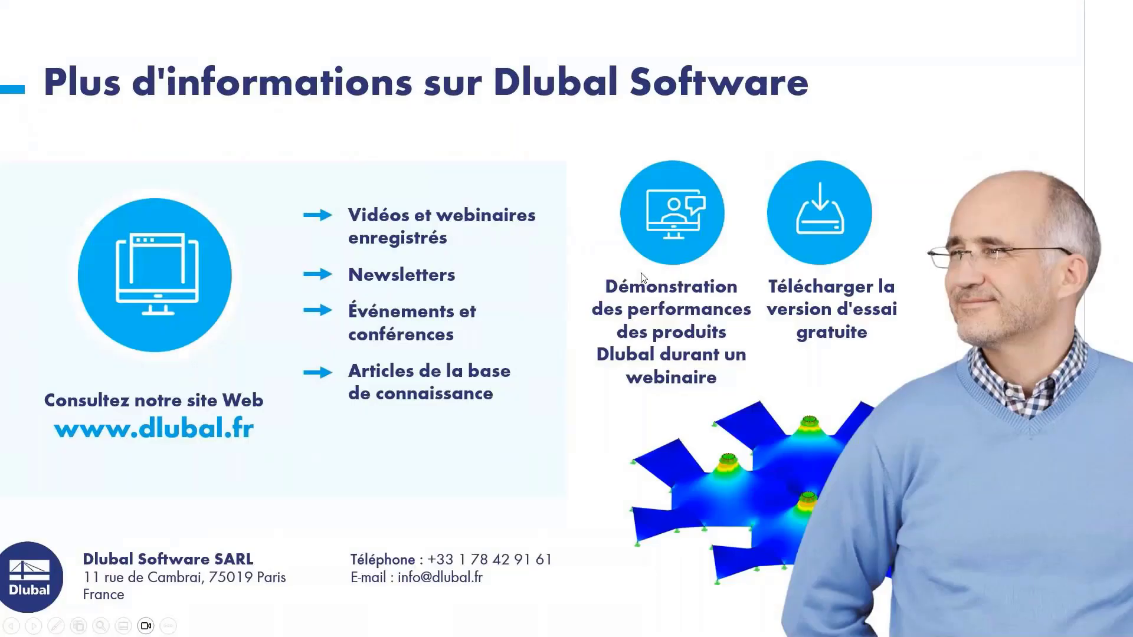